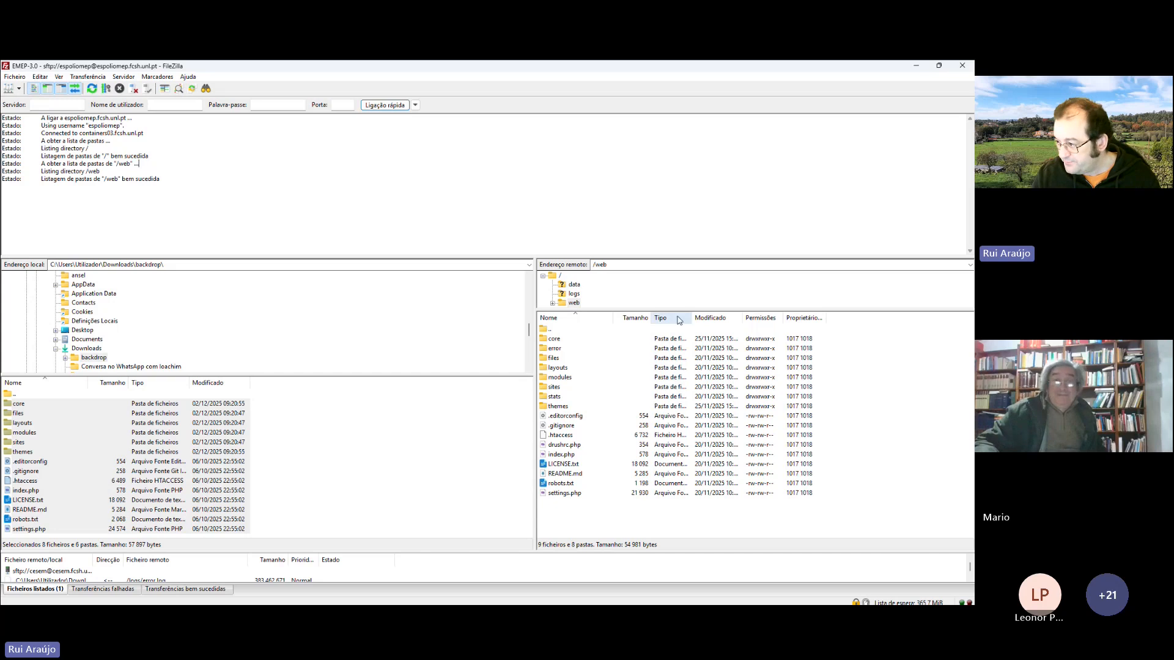
Enlarge the remote folder tree, step through the quick-connect host, username, password and port fields, then open the Ficheiro menu.
left_click_drag(676, 310, 675, 365)
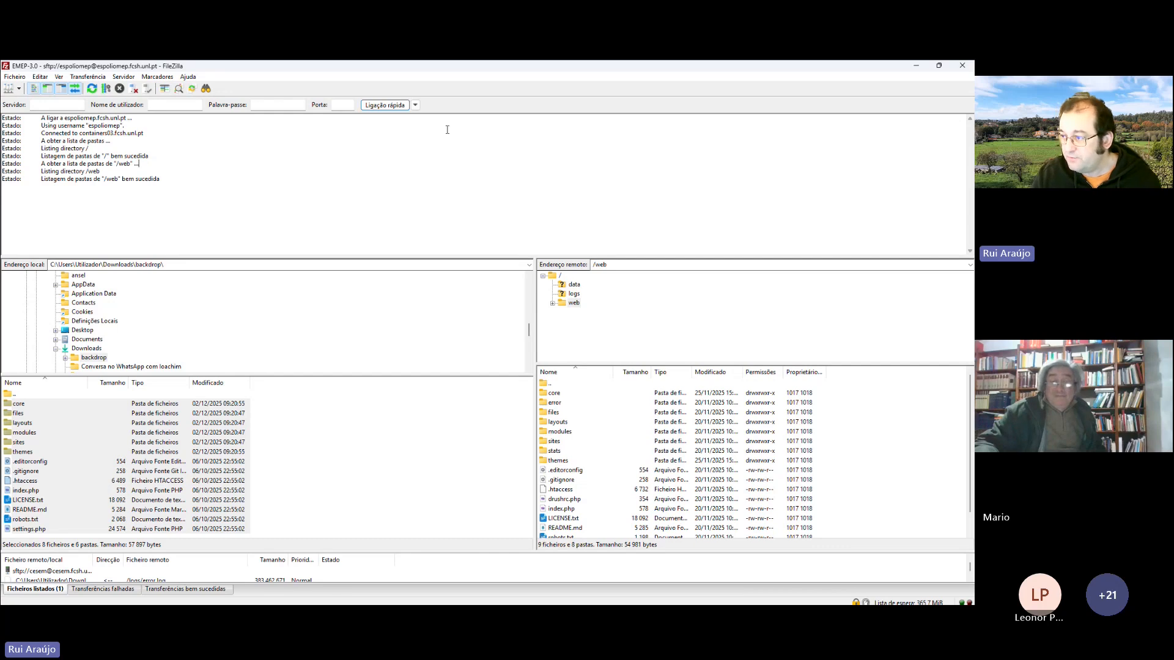
left_click(55, 104)
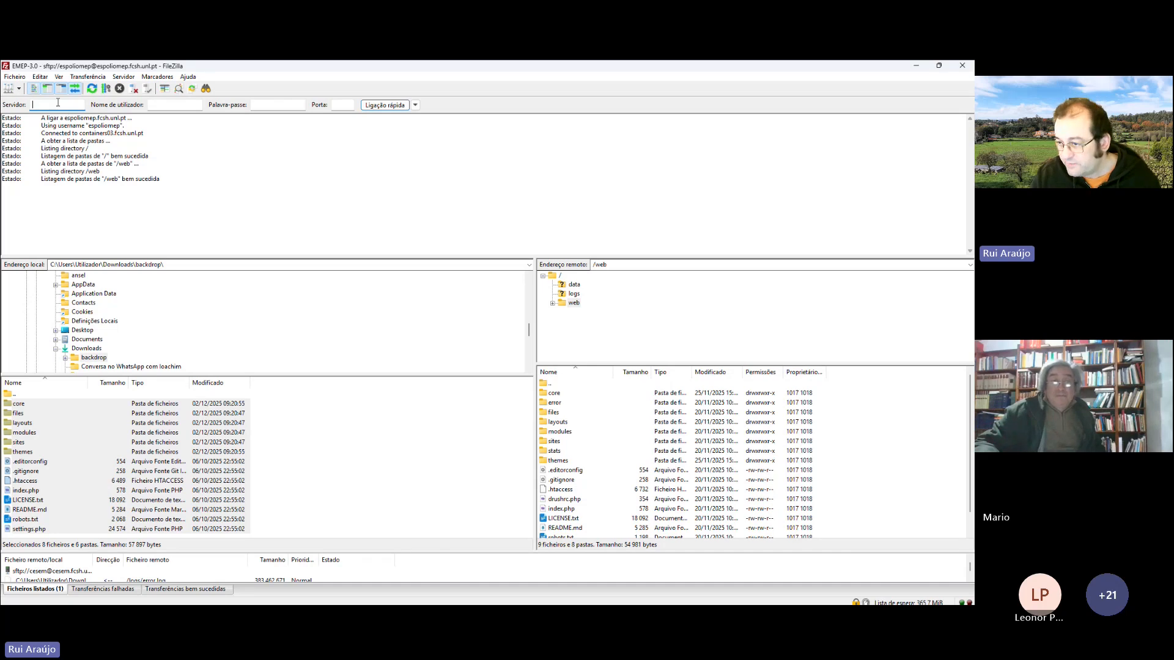
left_click(181, 104)
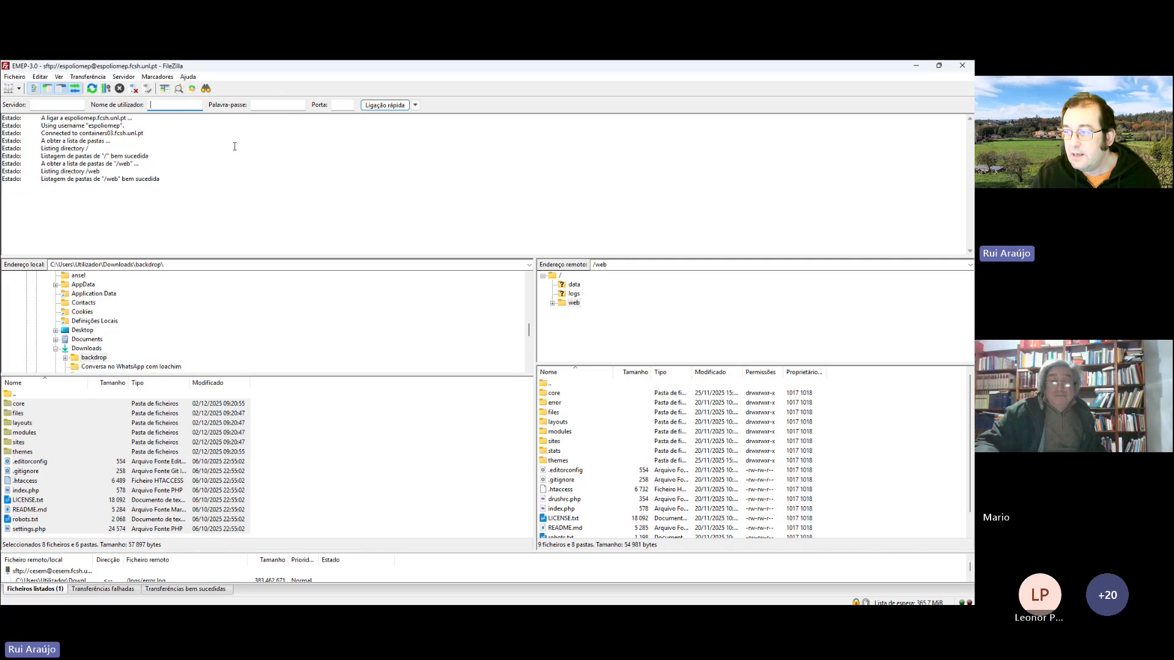
left_click(272, 103)
left_click(344, 106)
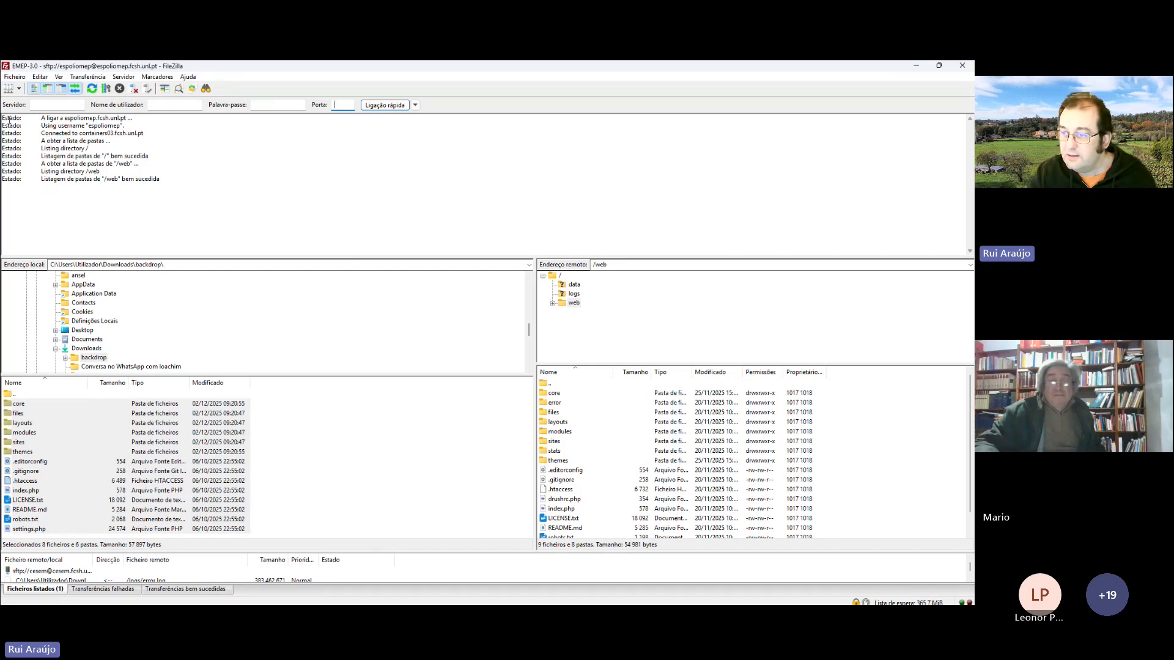
left_click(15, 76)
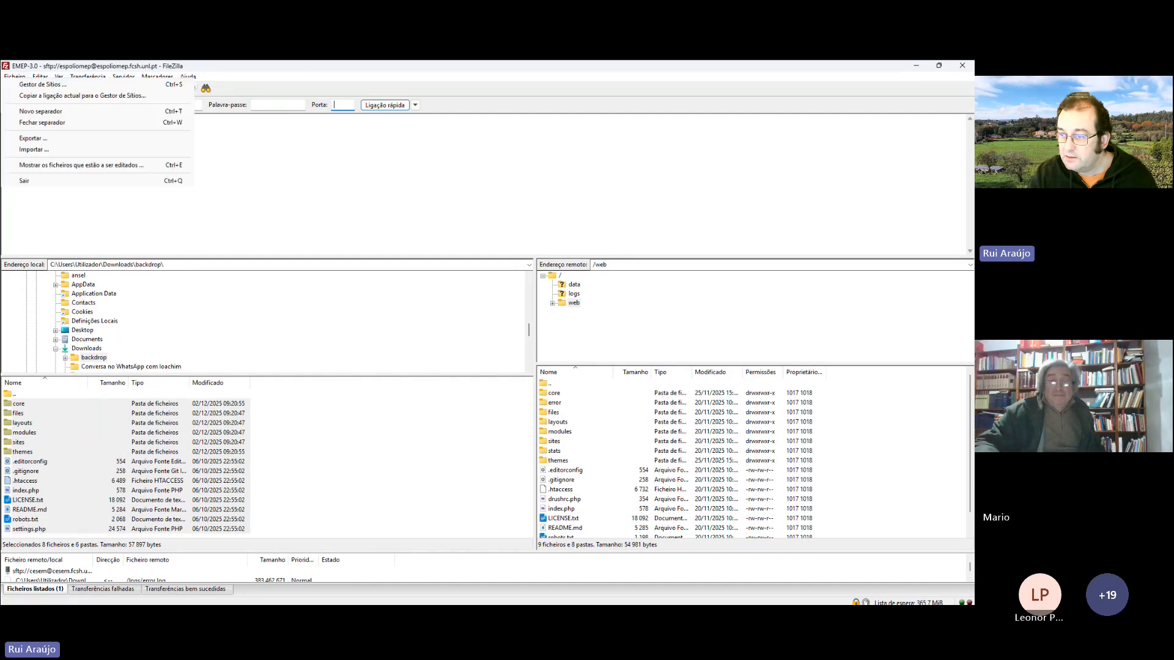
left_click(26, 86)
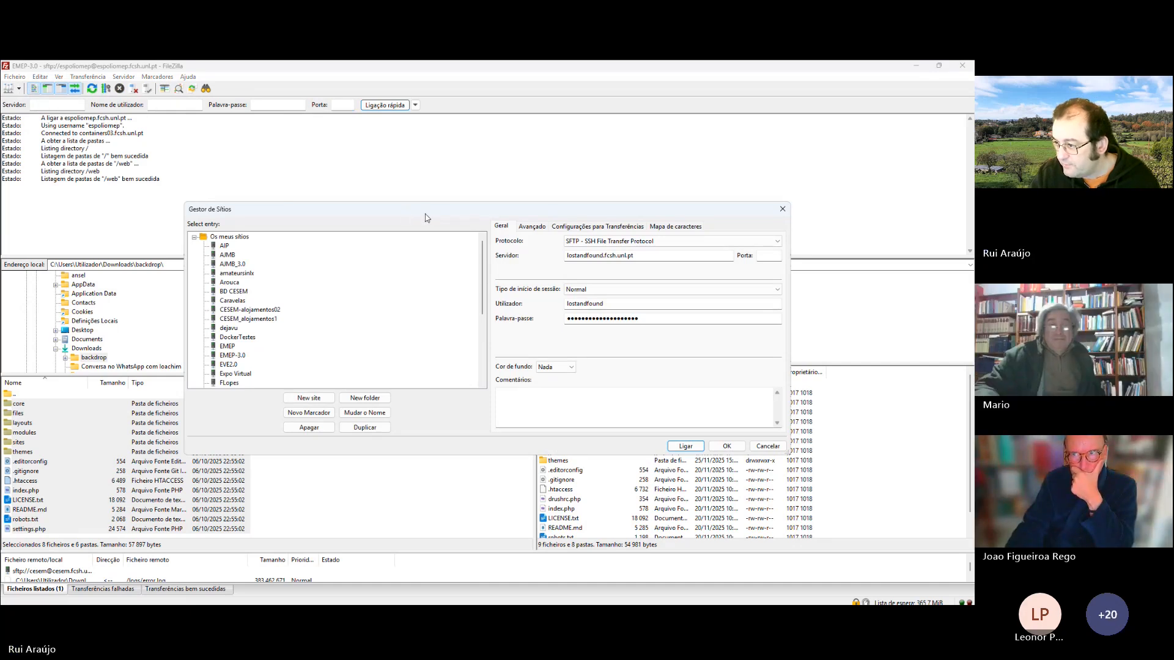
left_click_drag(426, 217, 437, 194)
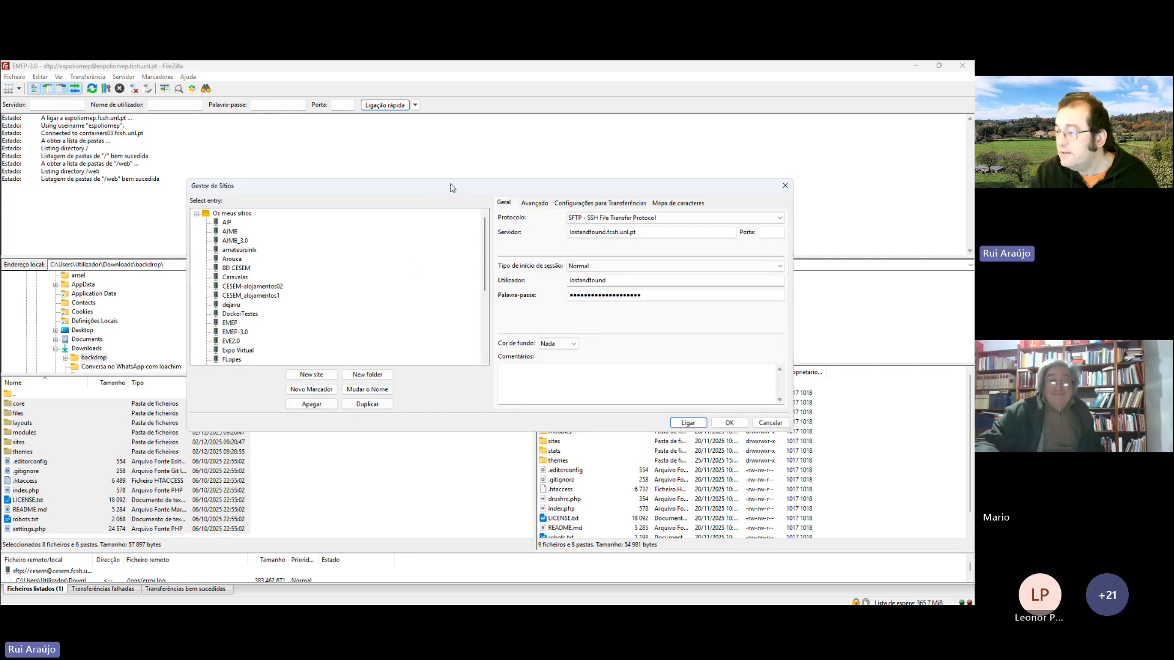
left_click(311, 374)
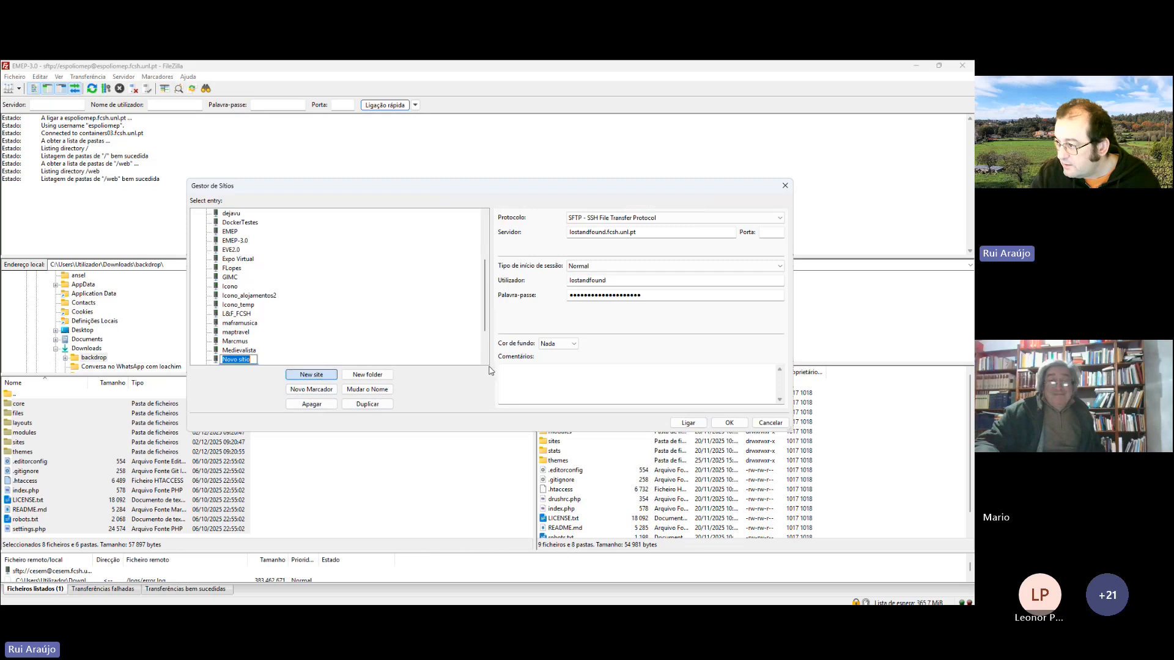
left_click(604, 218)
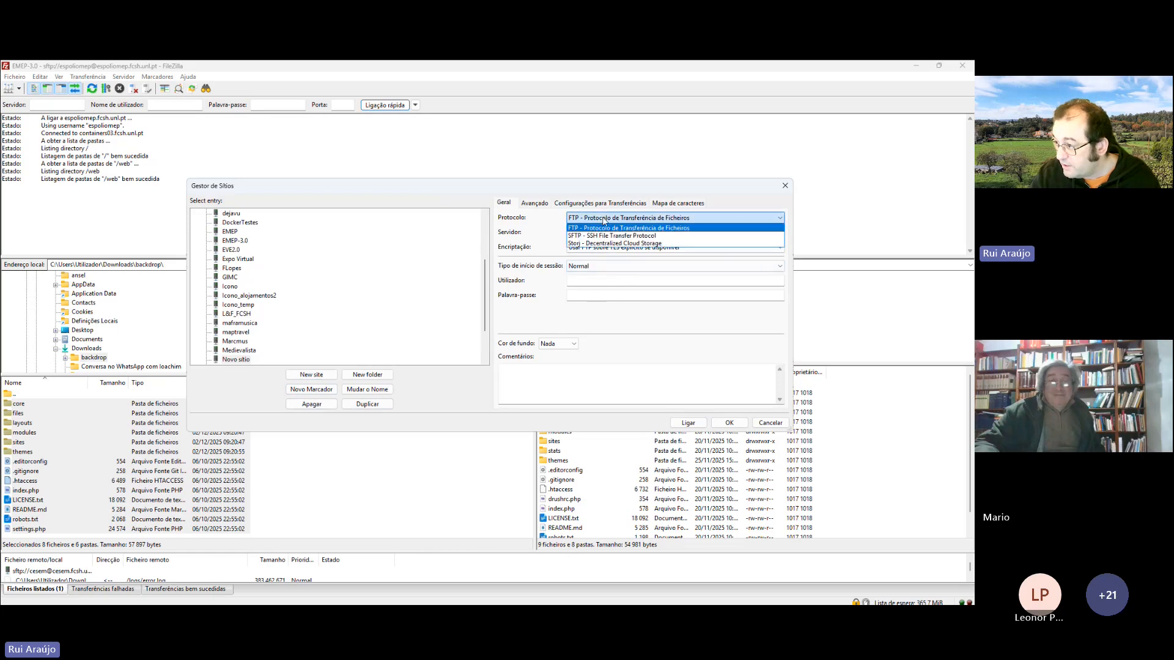
left_click(603, 235)
left_click(582, 233)
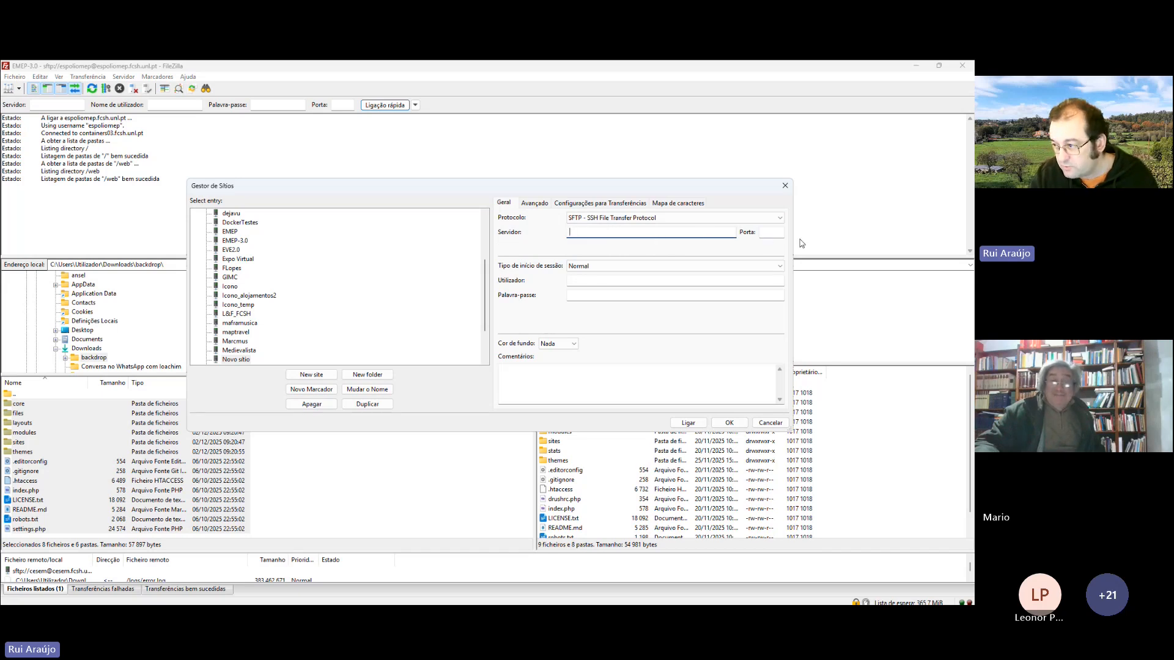
left_click(596, 282)
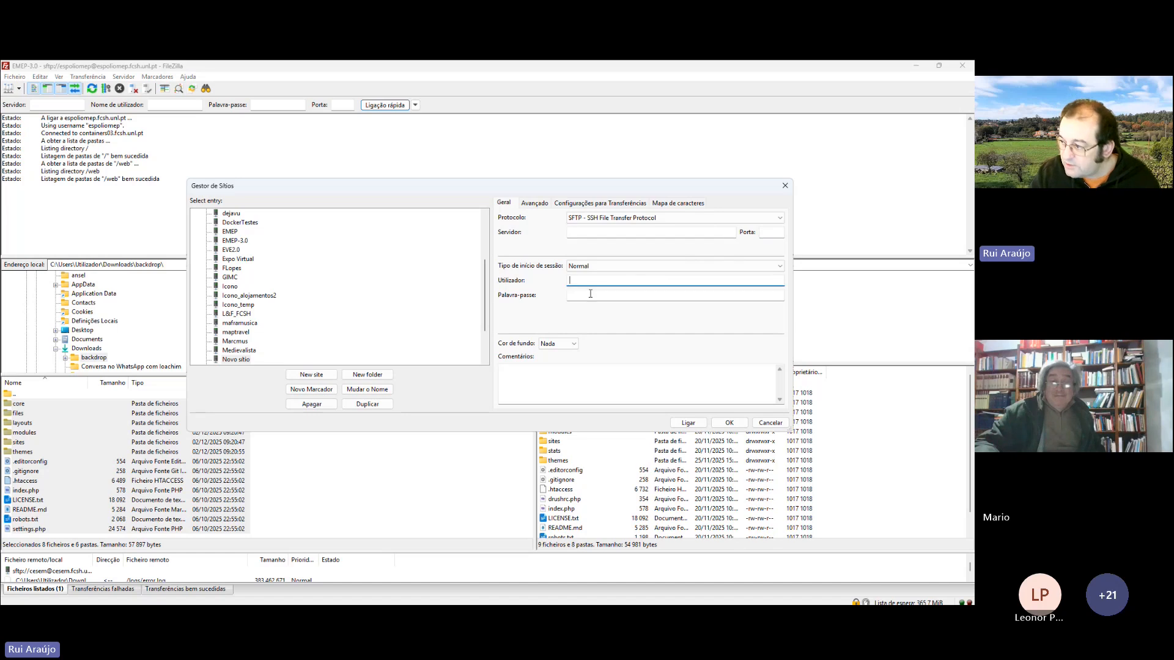
left_click(590, 295)
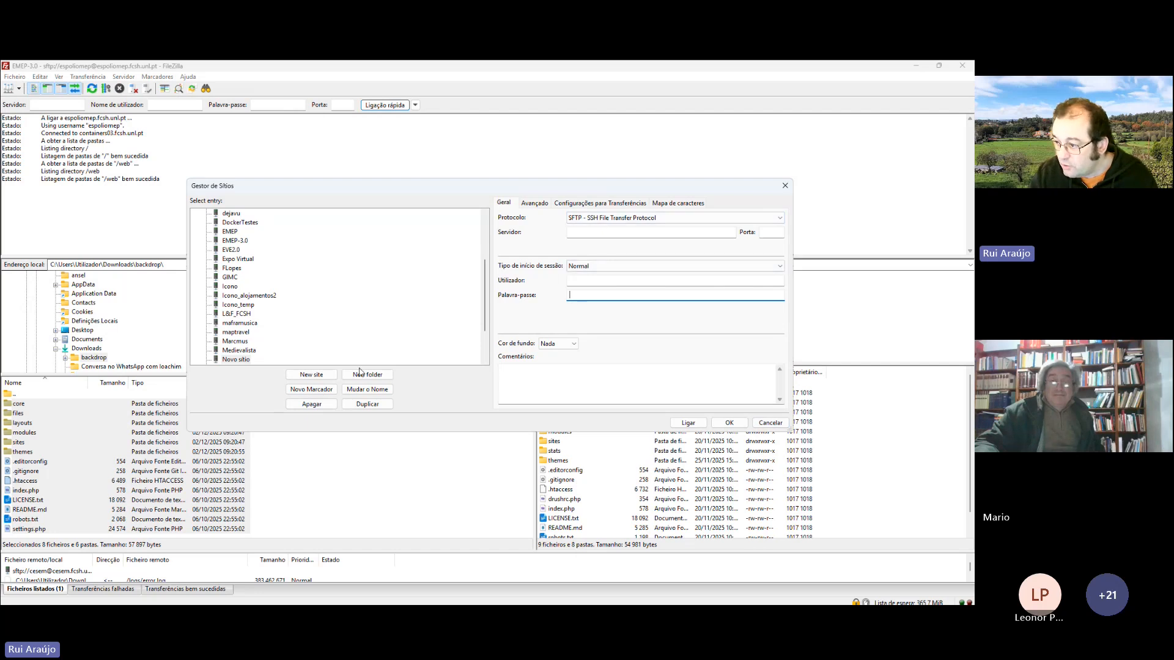
scroll(318, 308, "down", 1)
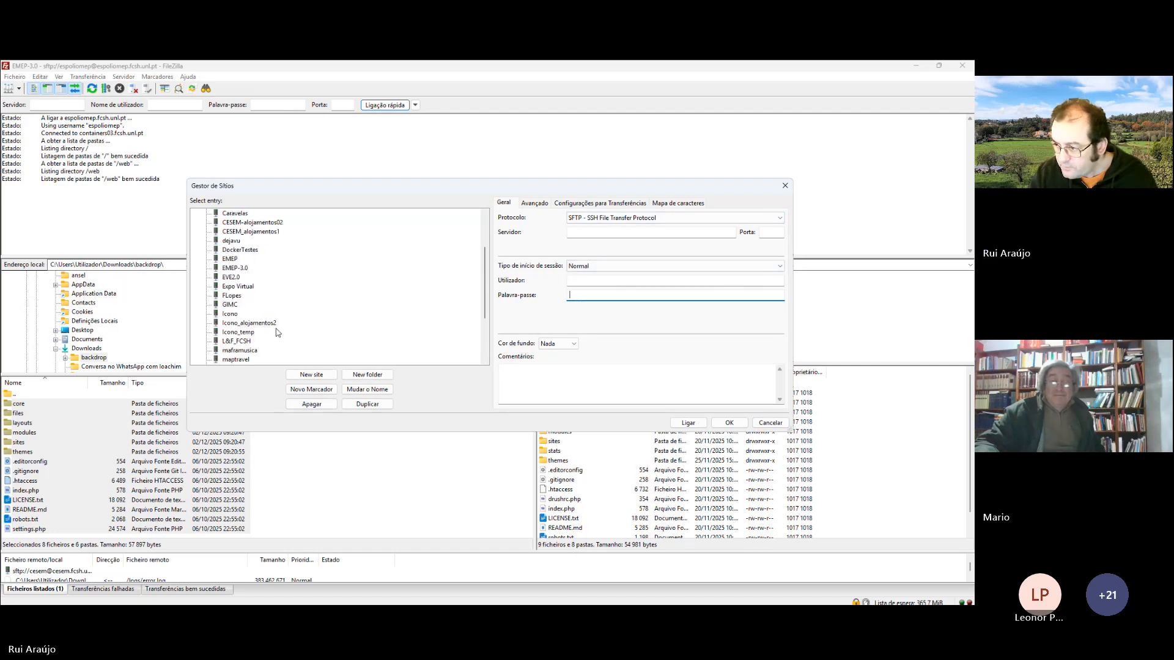
scroll(277, 266, "up", 5)
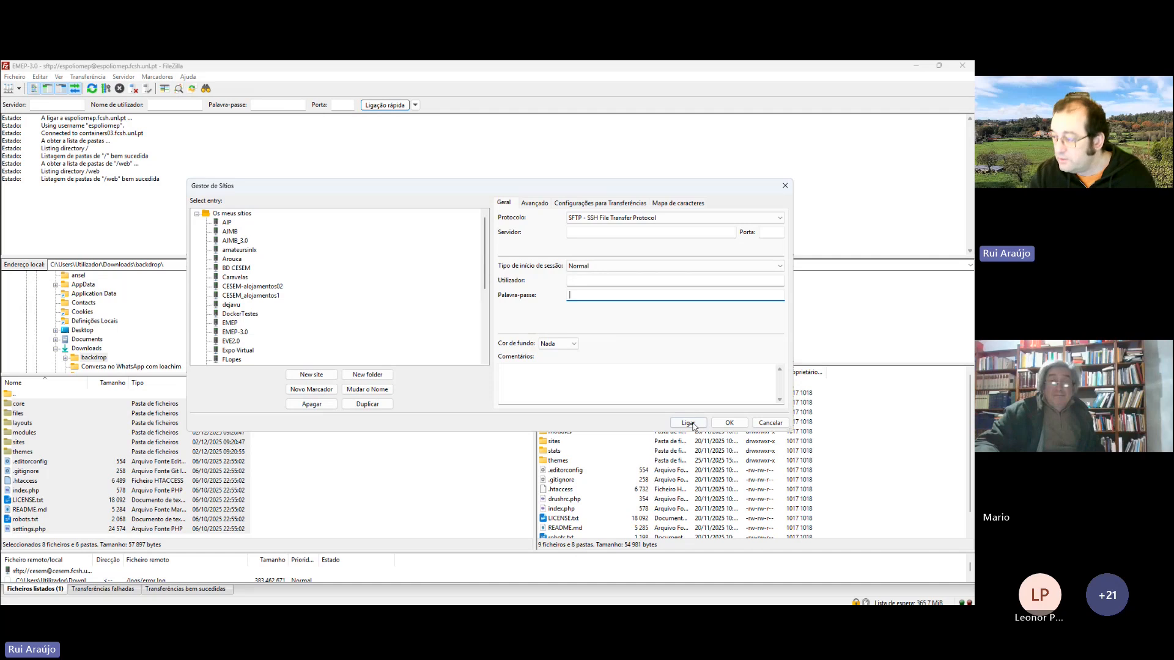
left_click(770, 423)
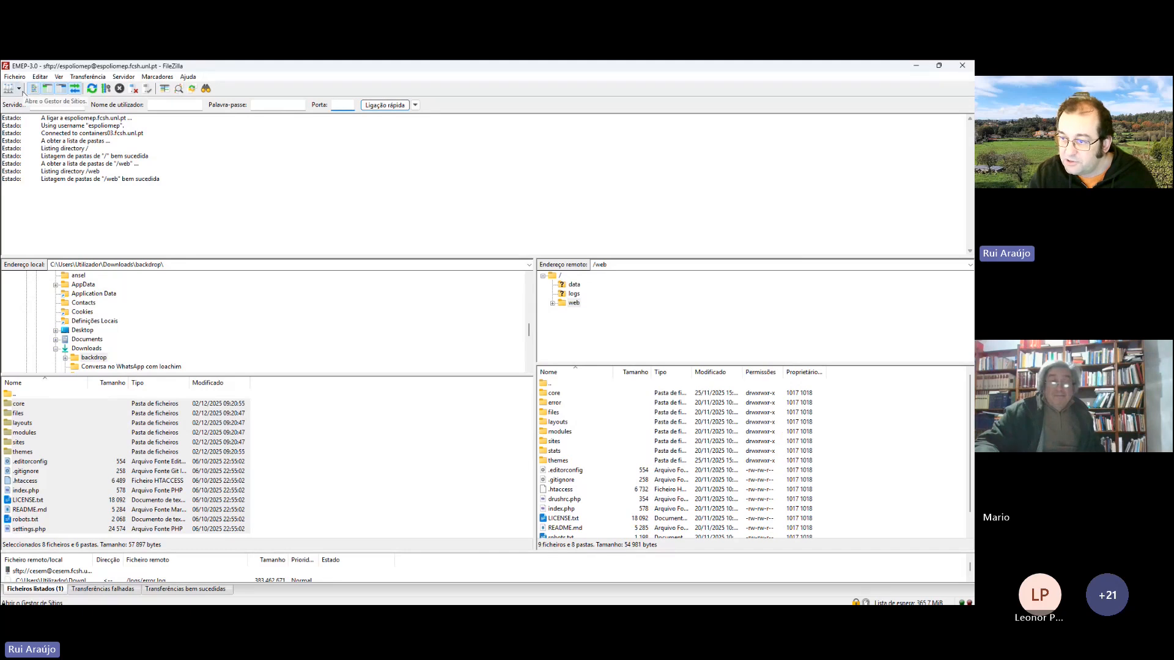
Disconnect from the current server and reconnect using the saved EMEP-3.0 site entry.
left_click(19, 89)
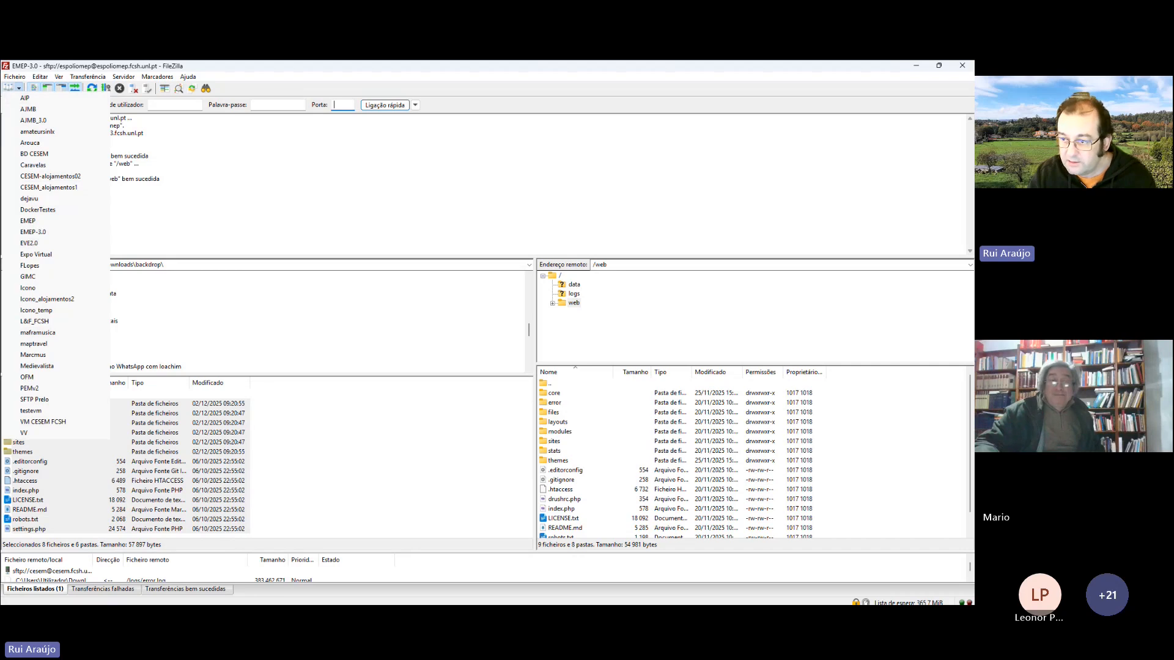
left_click(19, 89)
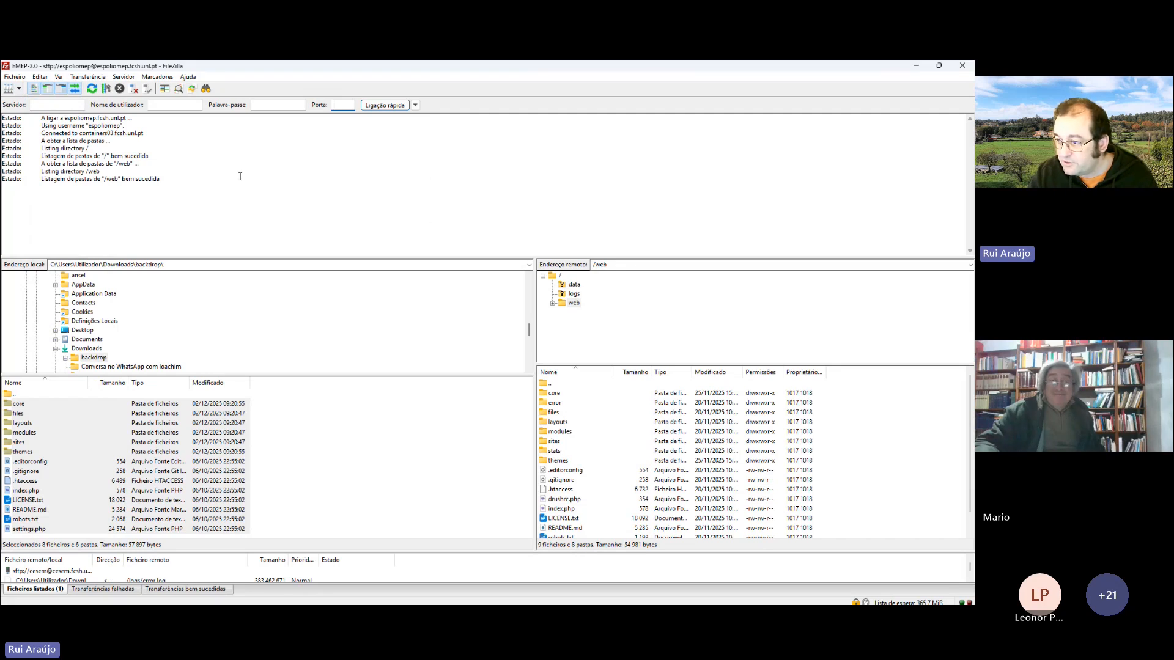
left_click(130, 90)
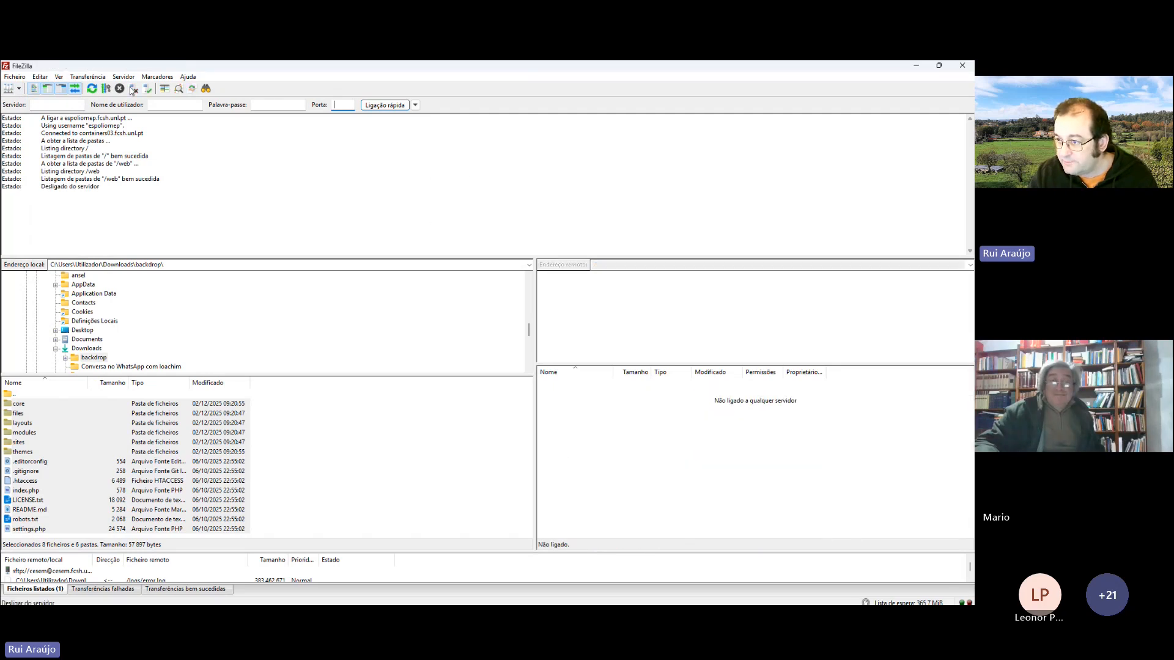
left_click(19, 88)
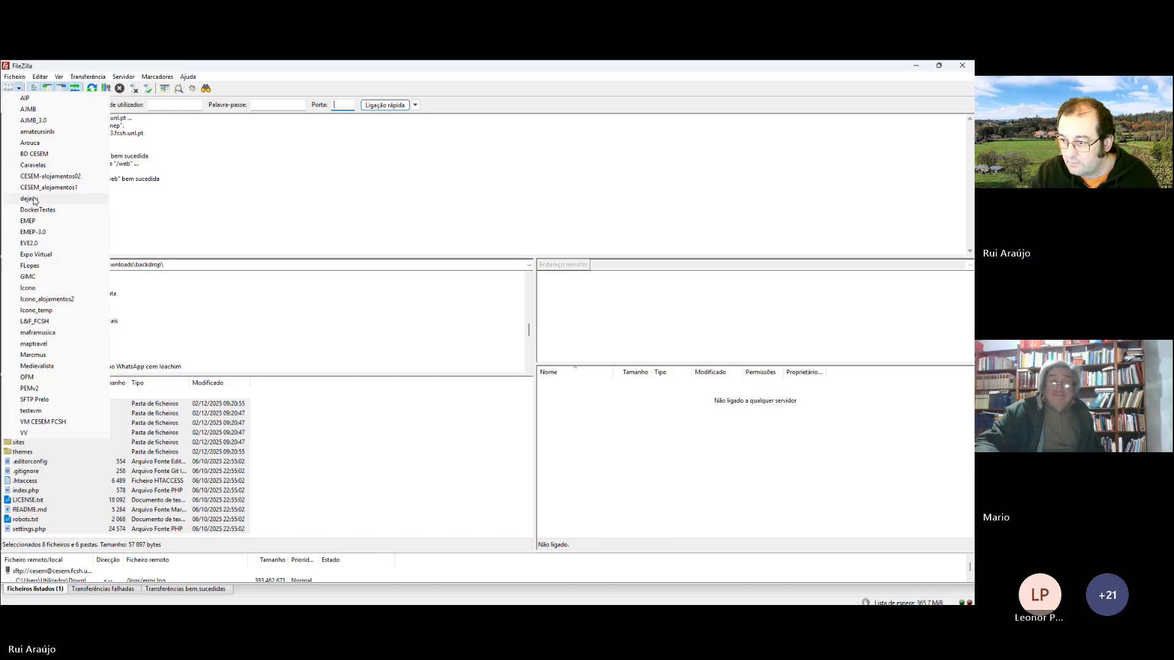
left_click(34, 232)
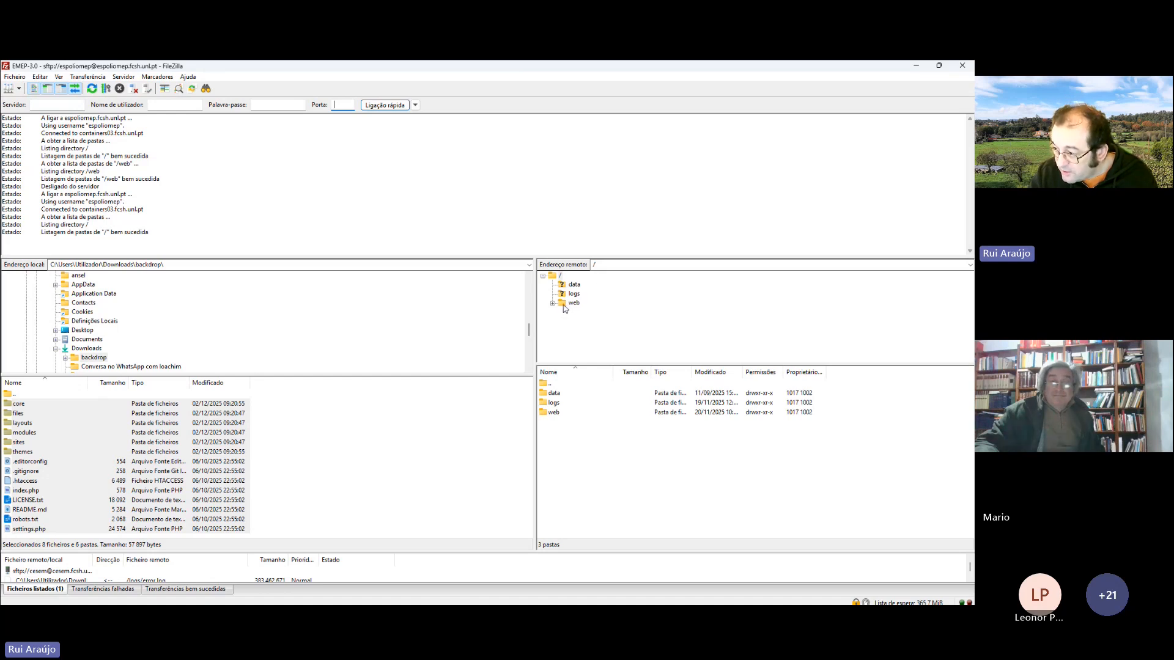
Open the remote web folder, then move the local side up to Downloads and into backdrop.
double_click(547, 415)
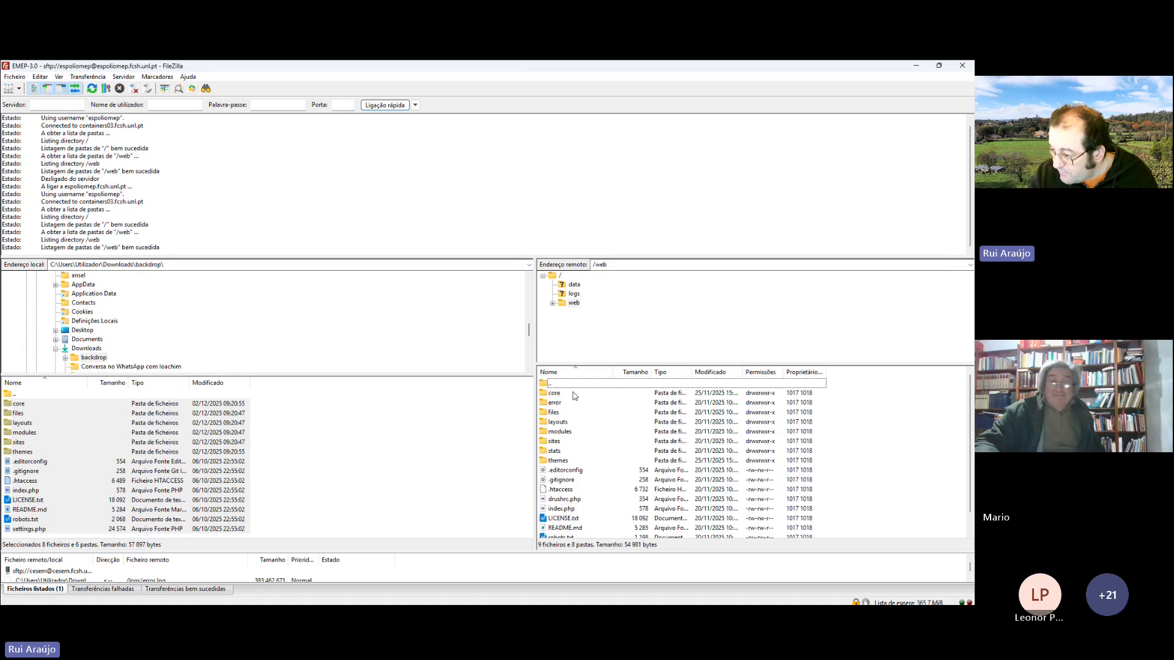
scroll(623, 434, "down", 1)
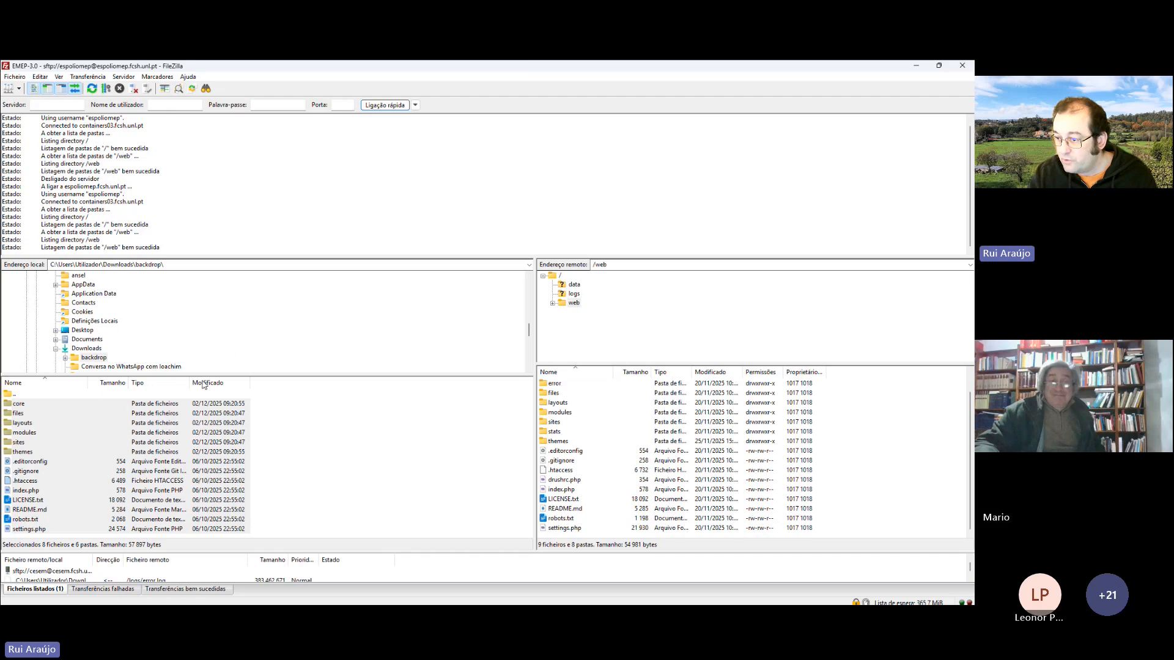
double_click(35, 395)
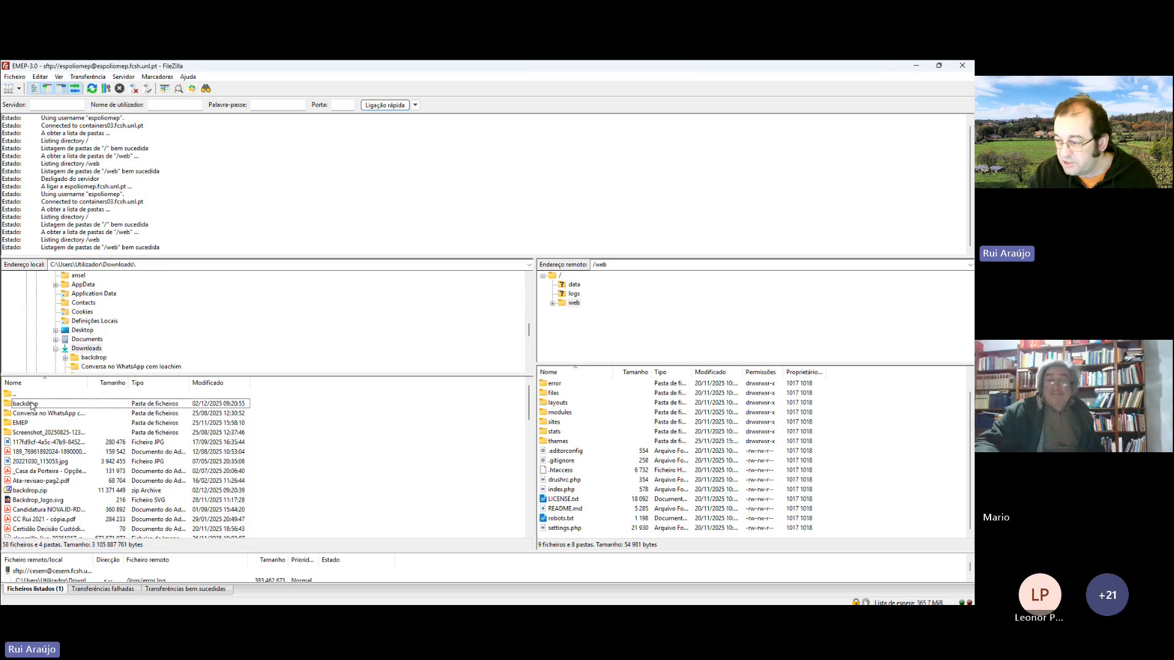
scroll(618, 406, "up", 1)
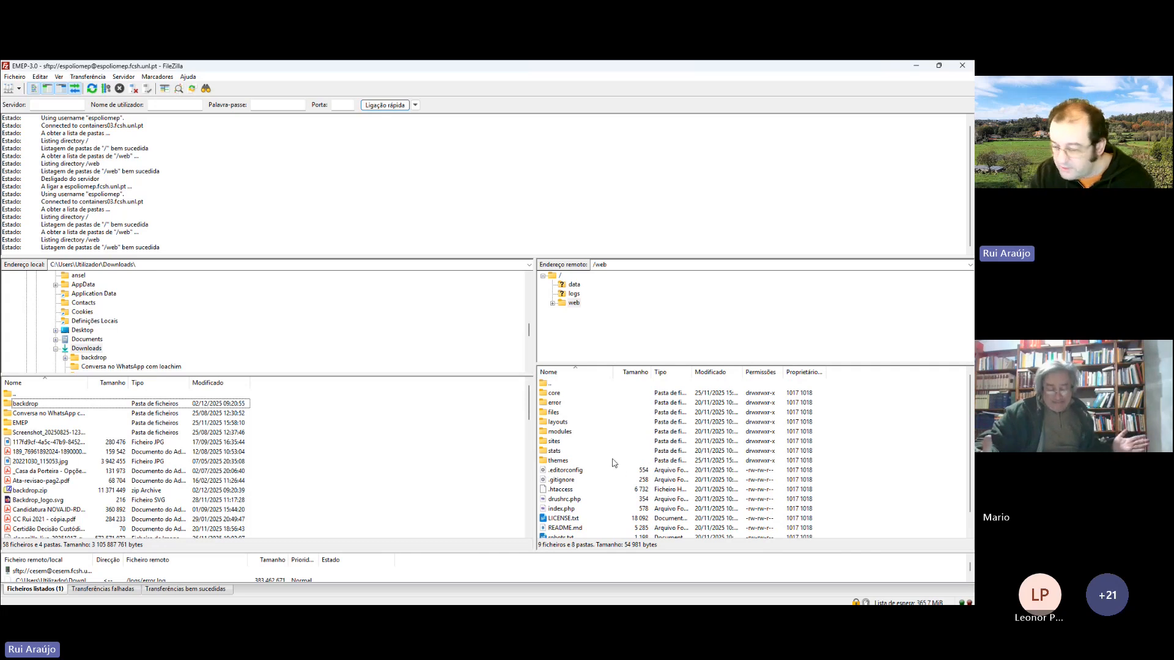
double_click(36, 406)
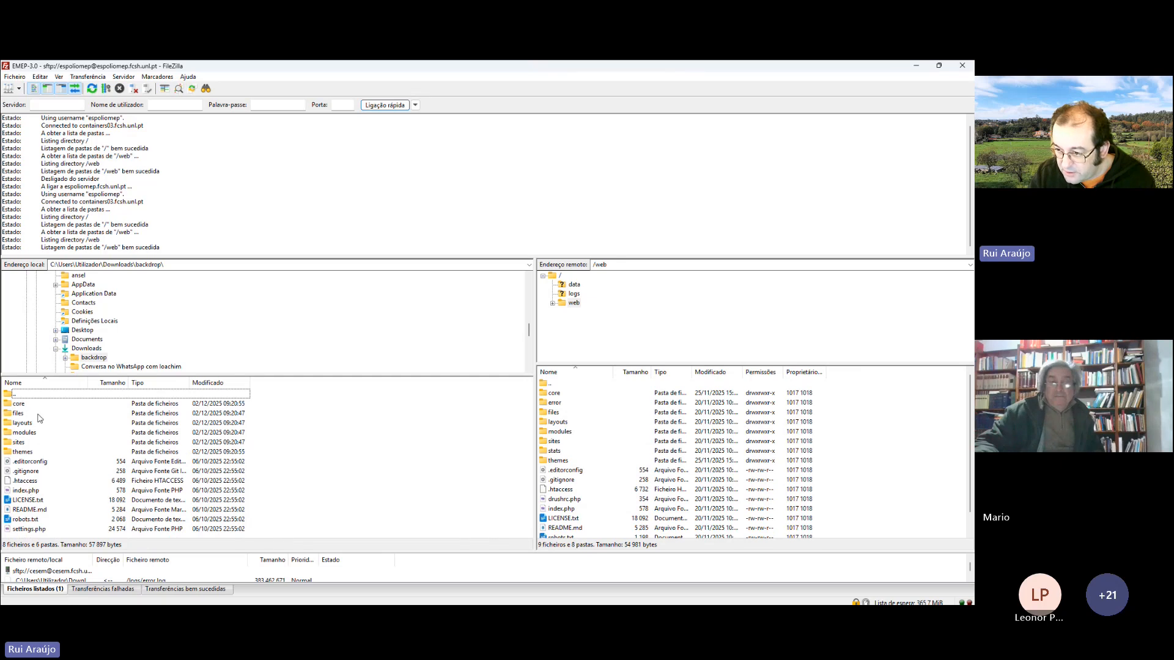
Select the local items from core through settings.php, clear the selection, then disconnect from the server.
key("Down")
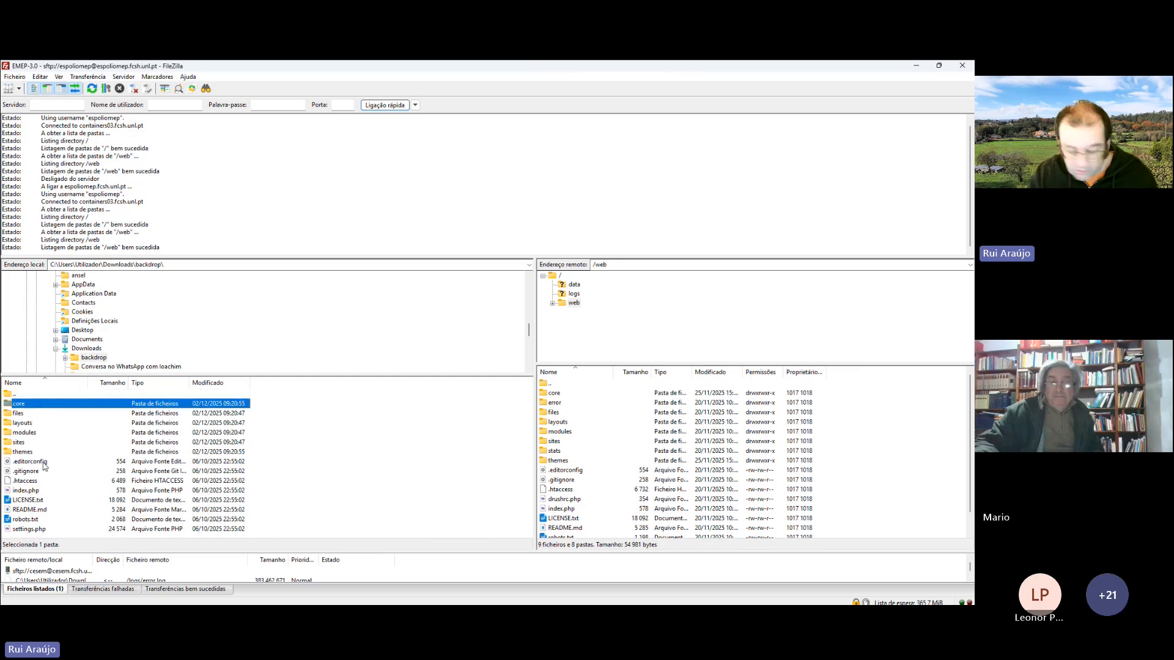
left_click(29, 529, "shift")
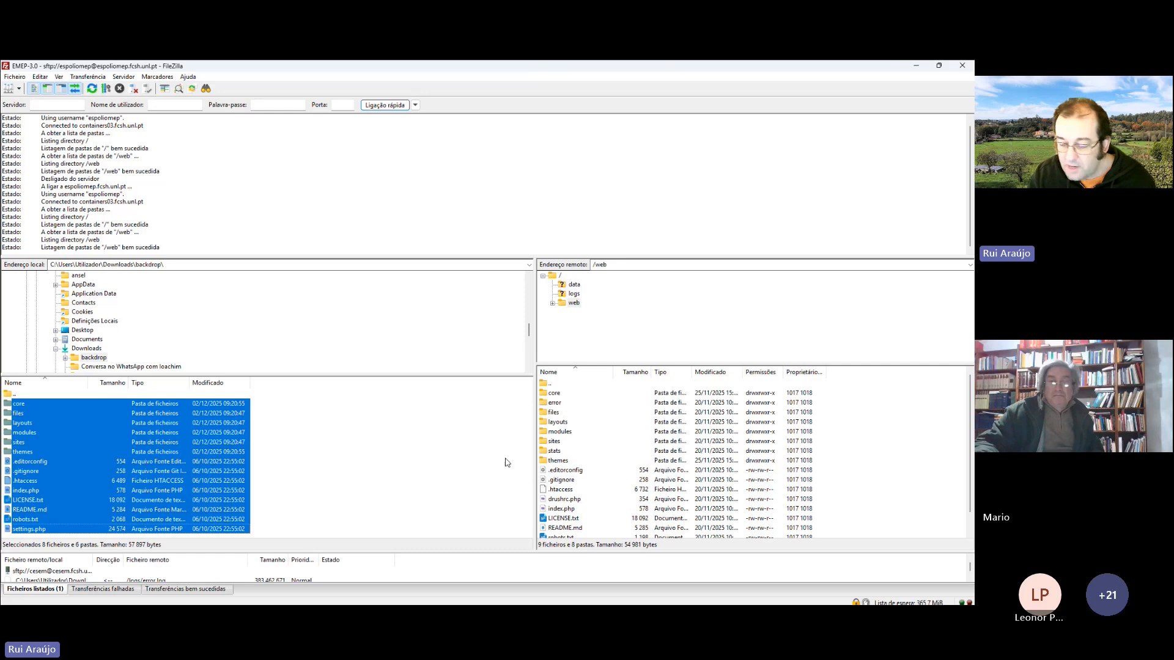
left_click(329, 416)
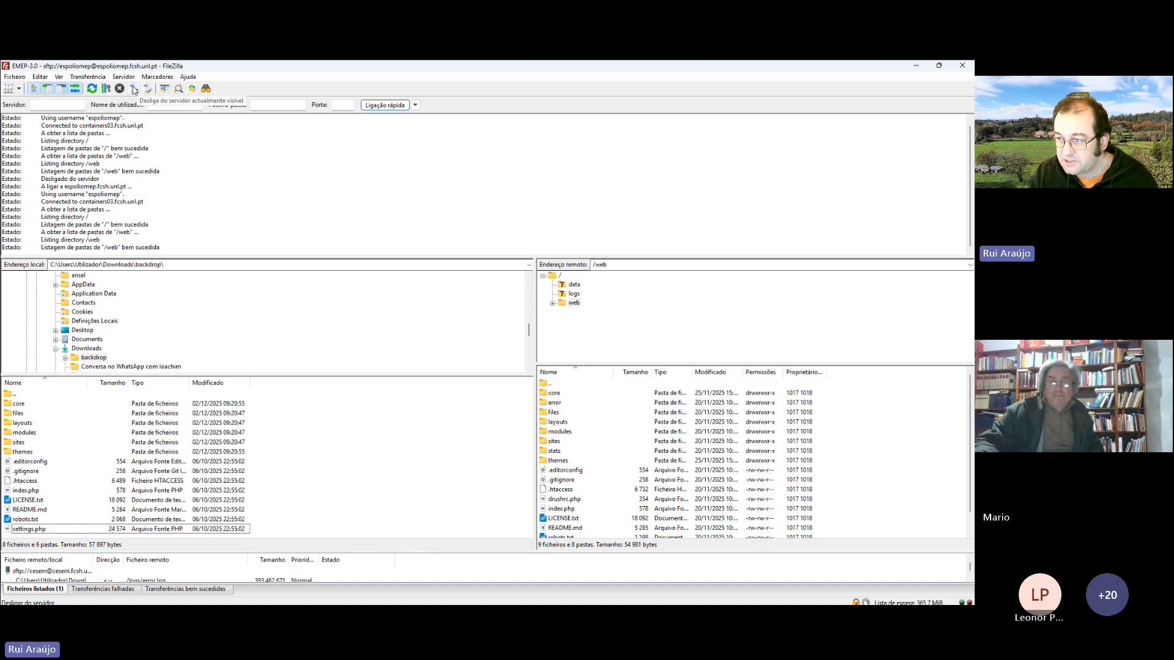
left_click(134, 90)
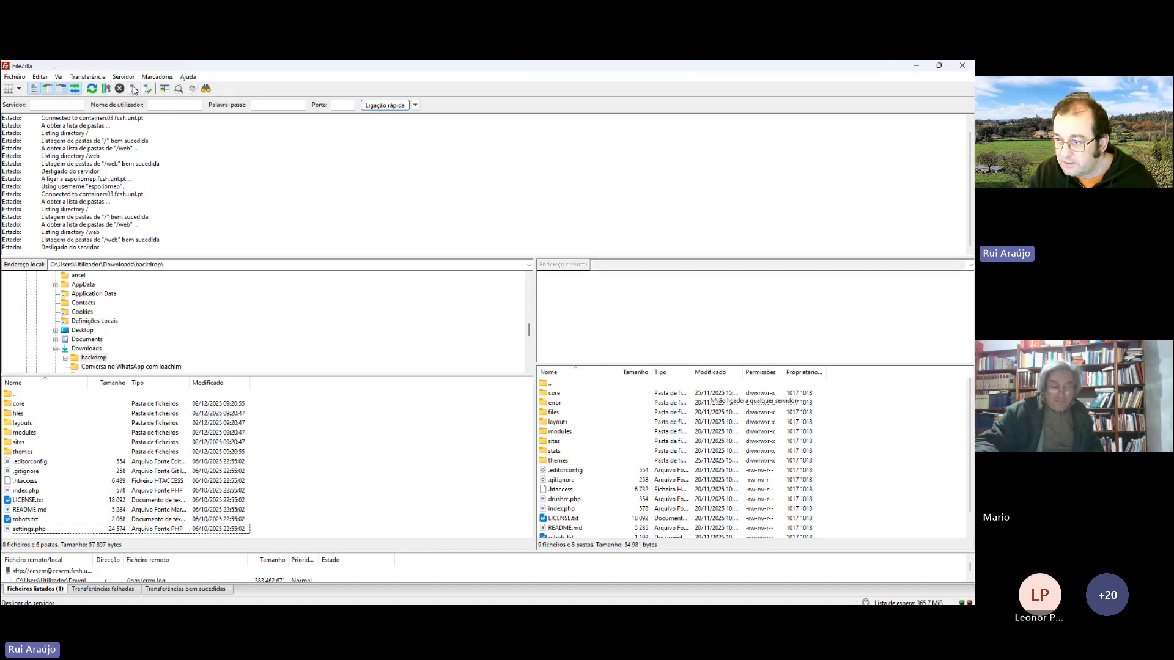
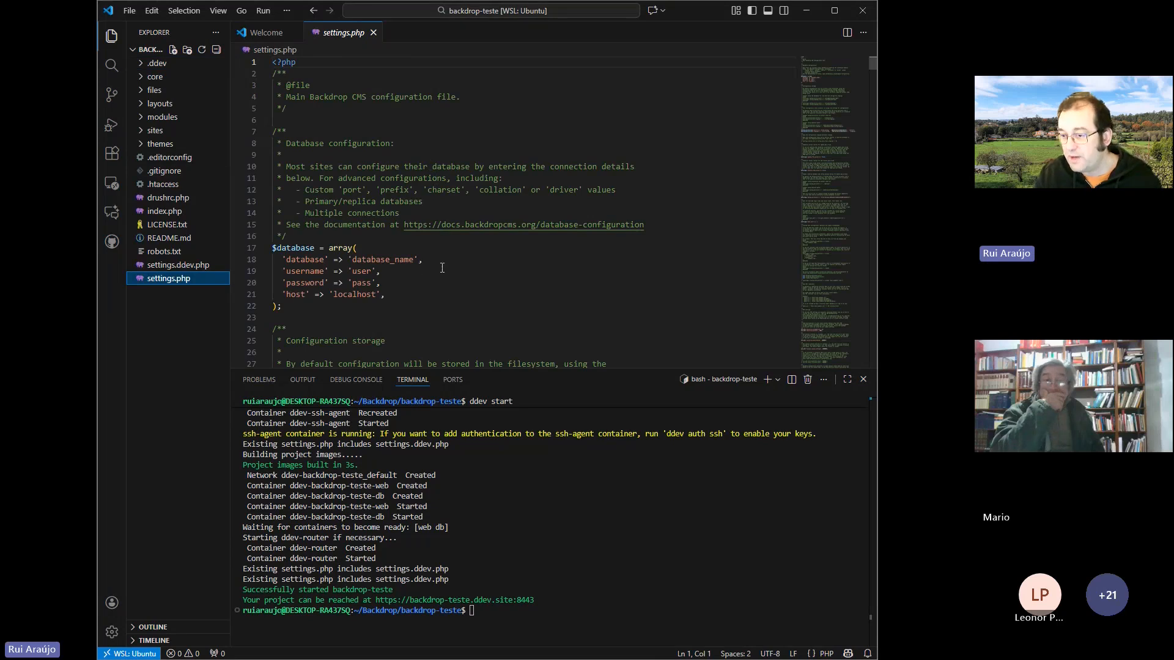
Inspect the 'database_name' value in the $database array of settings.php.
scroll(406, 216, "down", 1)
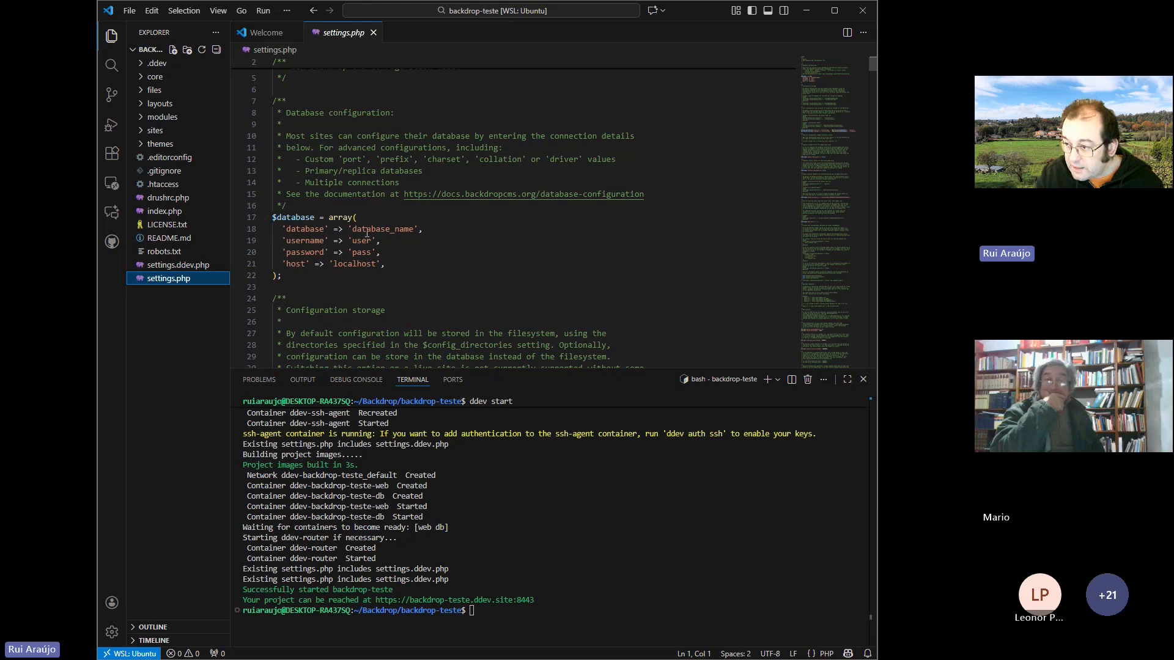
double_click(395, 230)
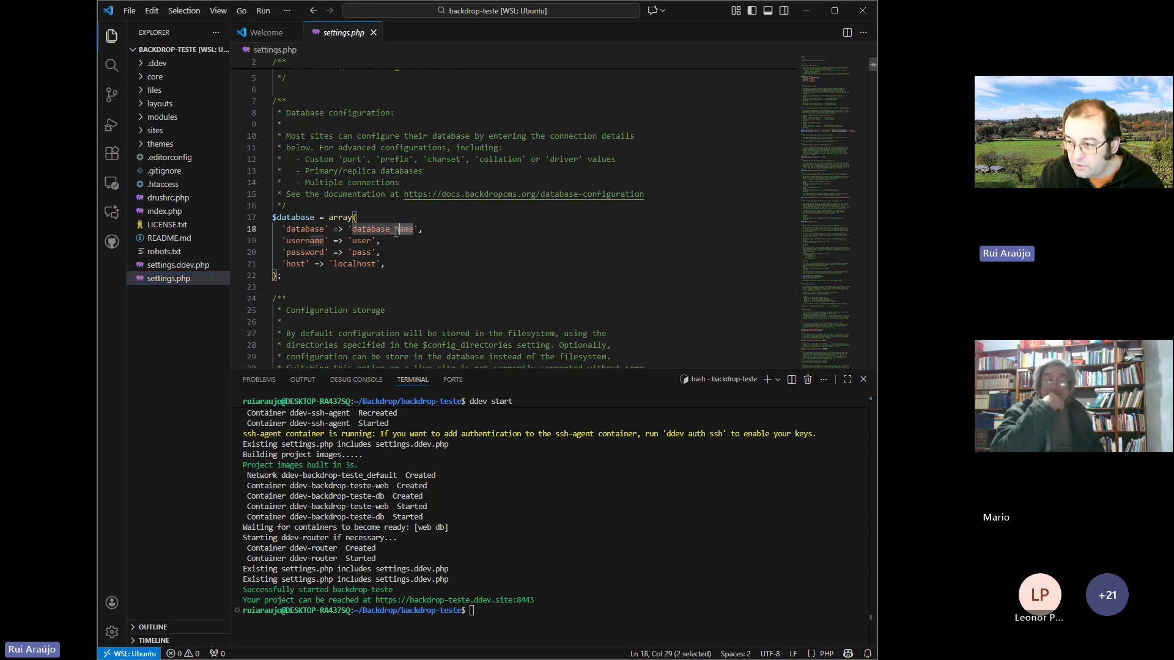
left_click_drag(395, 232, 357, 235)
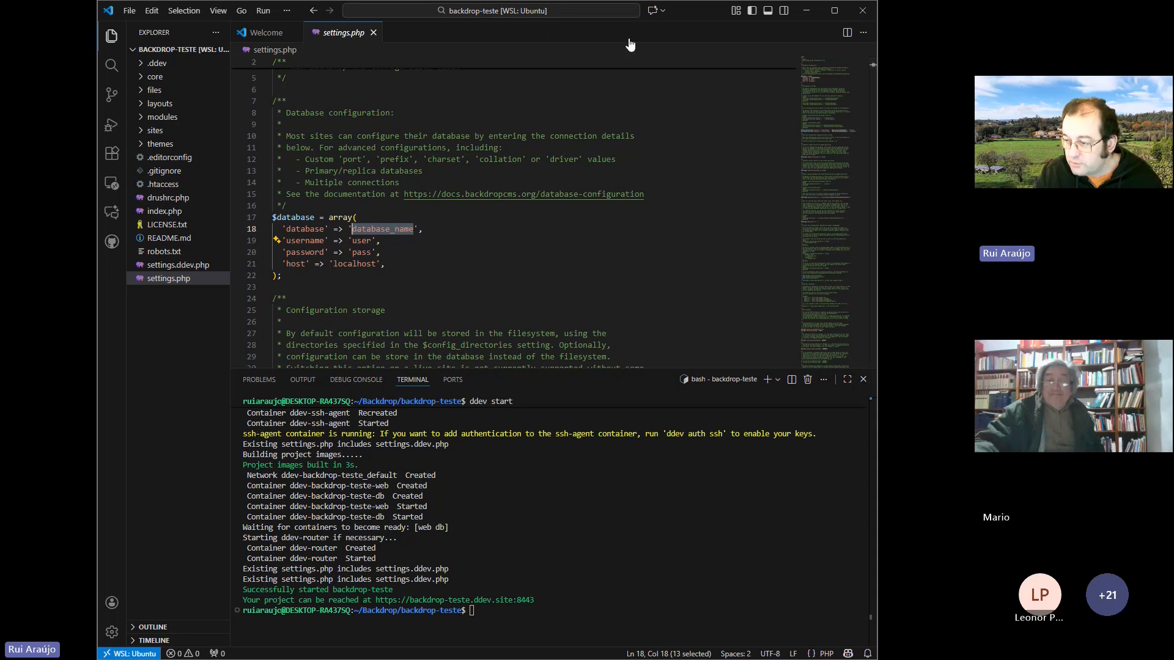
left_click(413, 228)
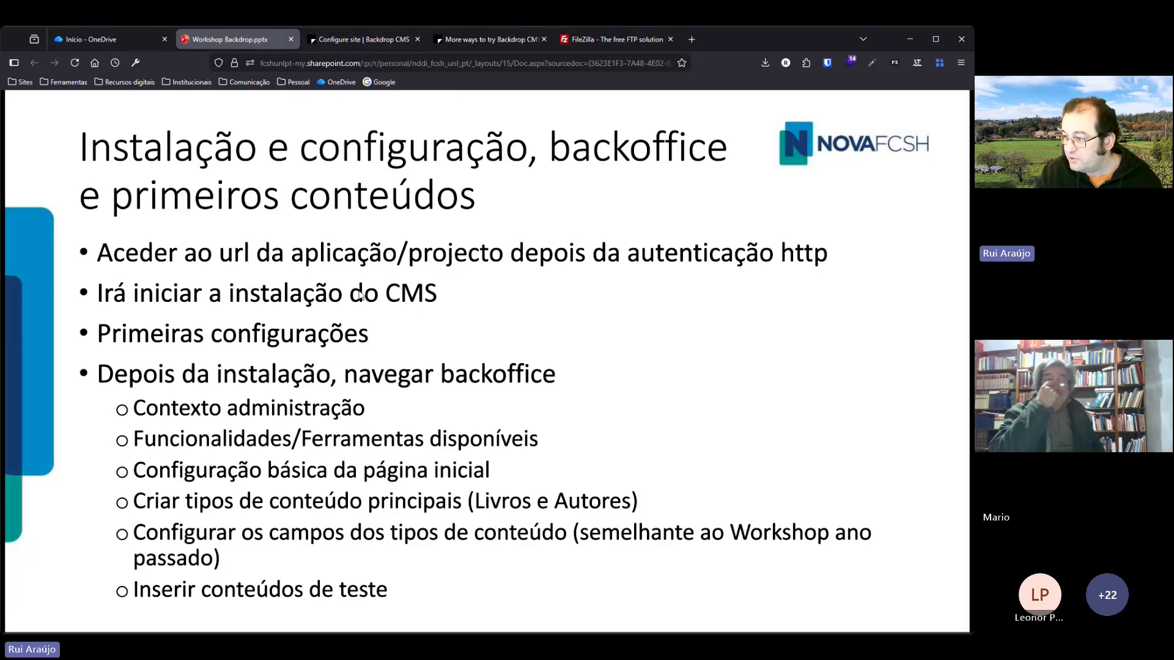
Set the site name to 'Backdrop Teste' and enter the administrator username and e-mail.
left_click(363, 40)
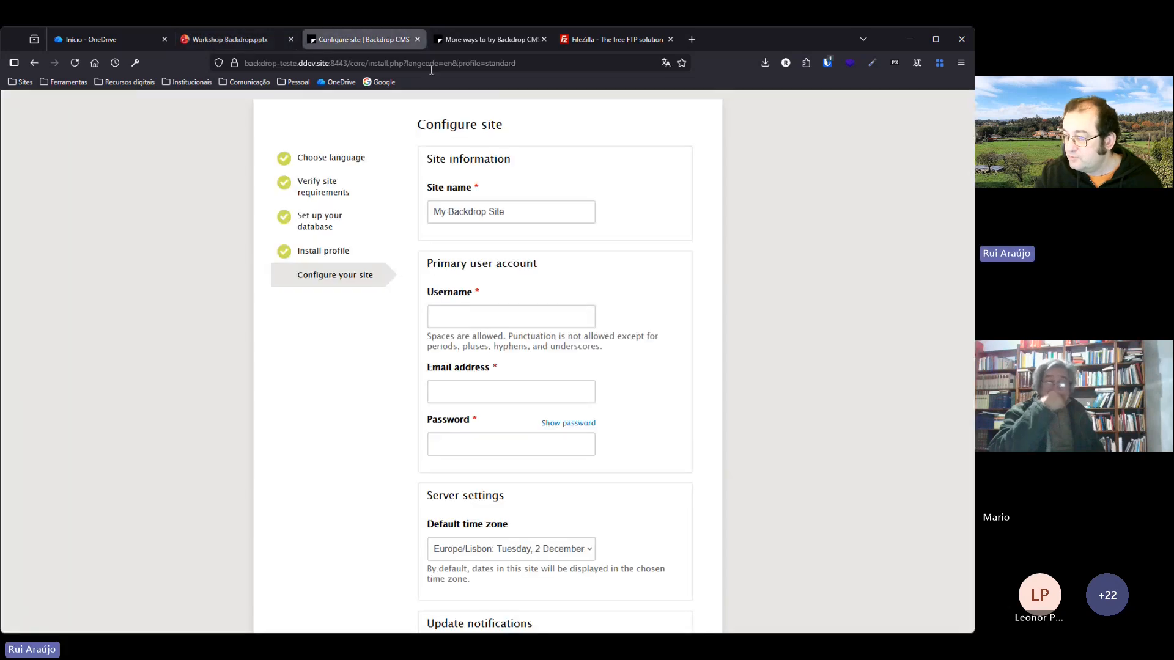
left_click_drag(530, 215, 394, 222)
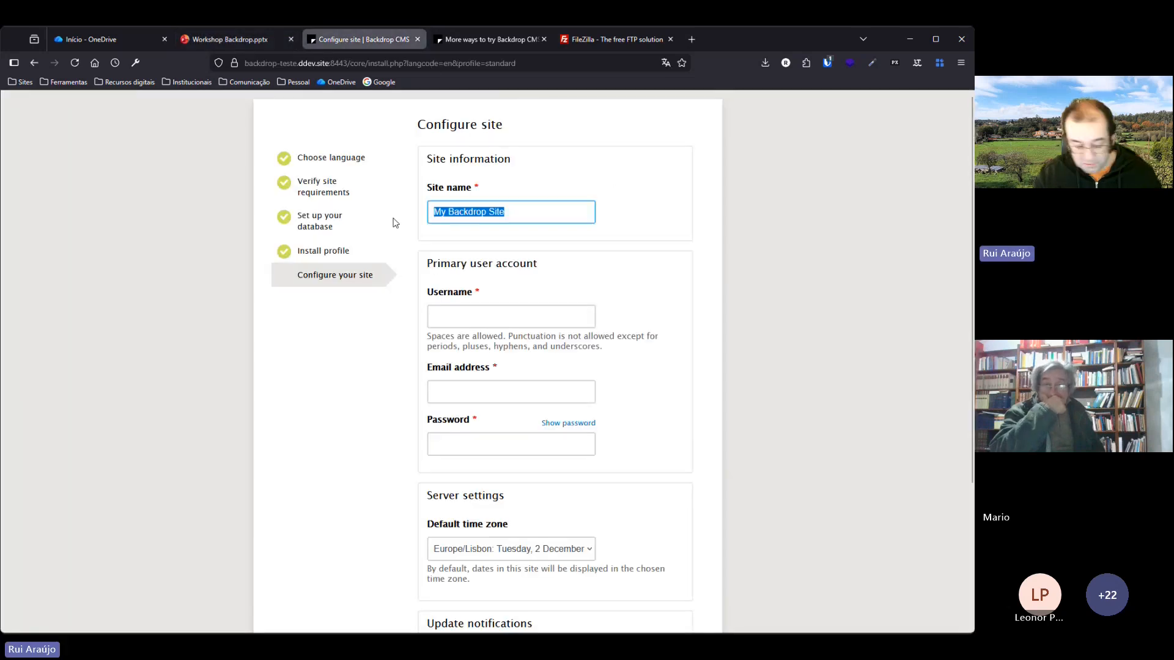
type("backd")
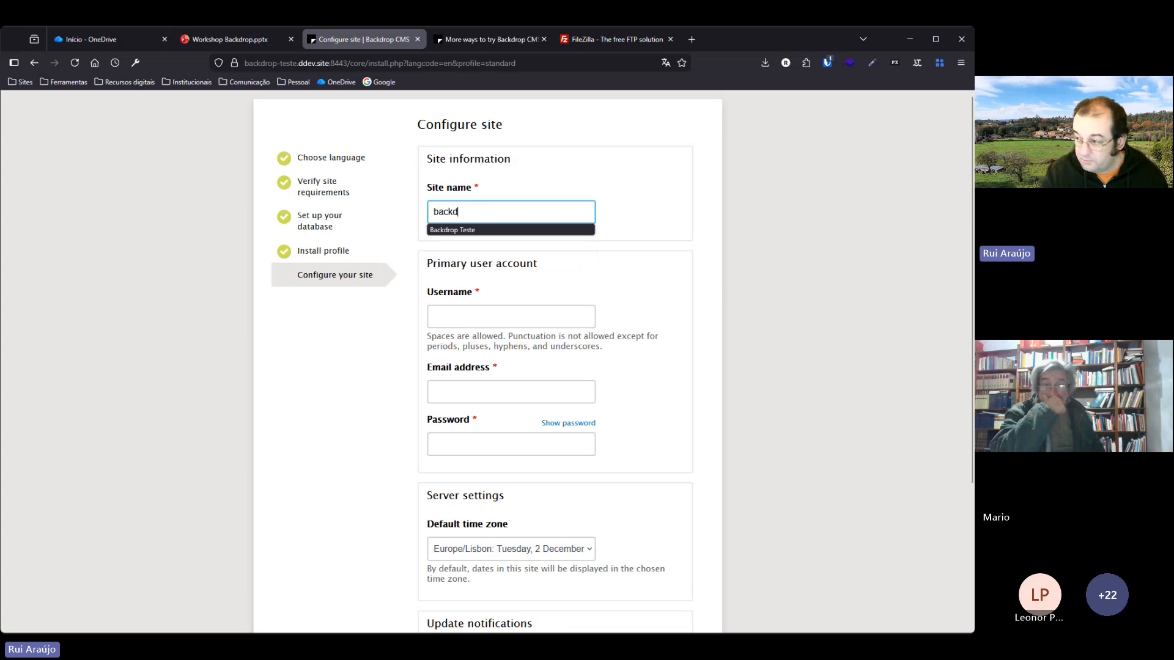
type("rop e")
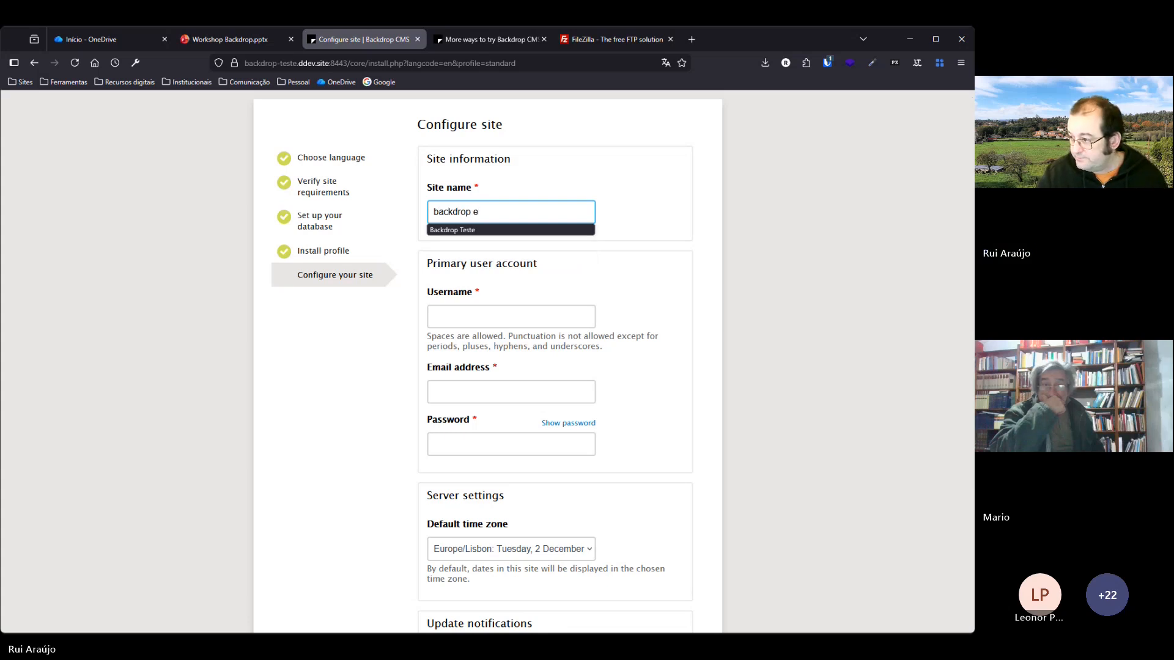
left_click(464, 231)
left_click(501, 319)
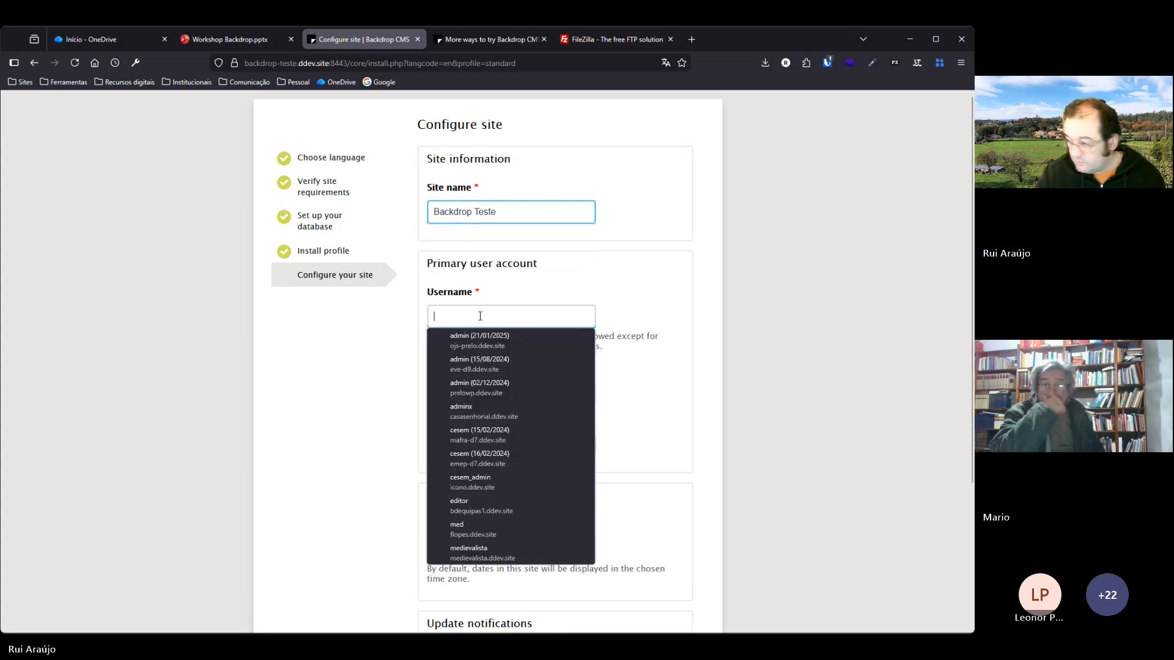
type("ruiar")
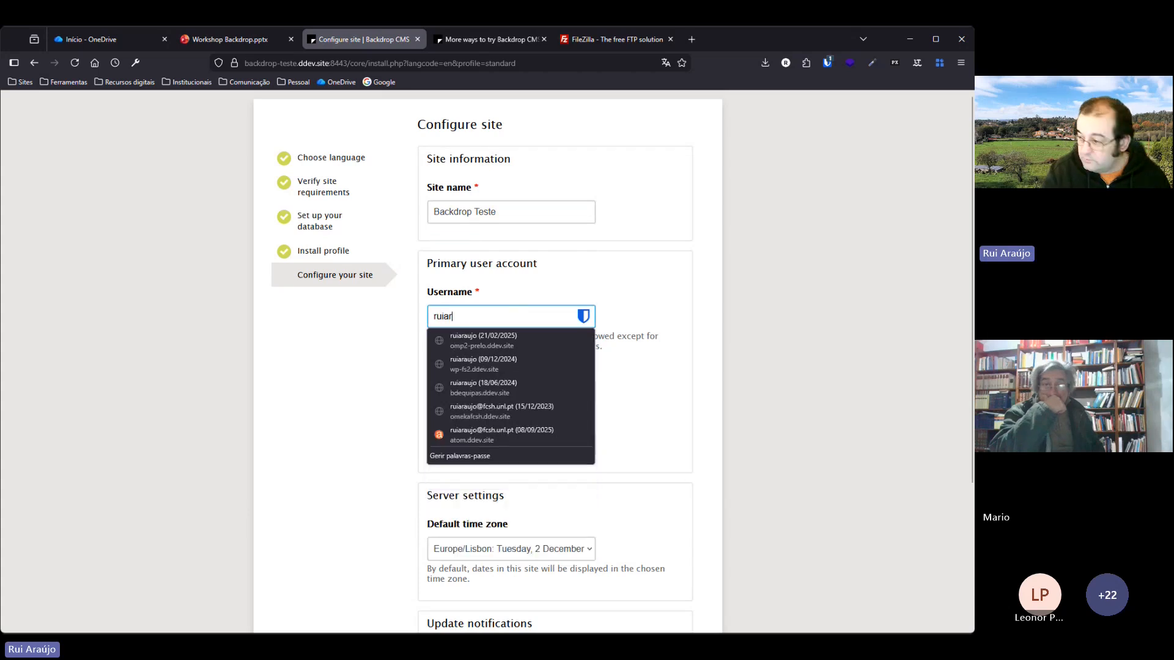
type("aujo")
key("Tab")
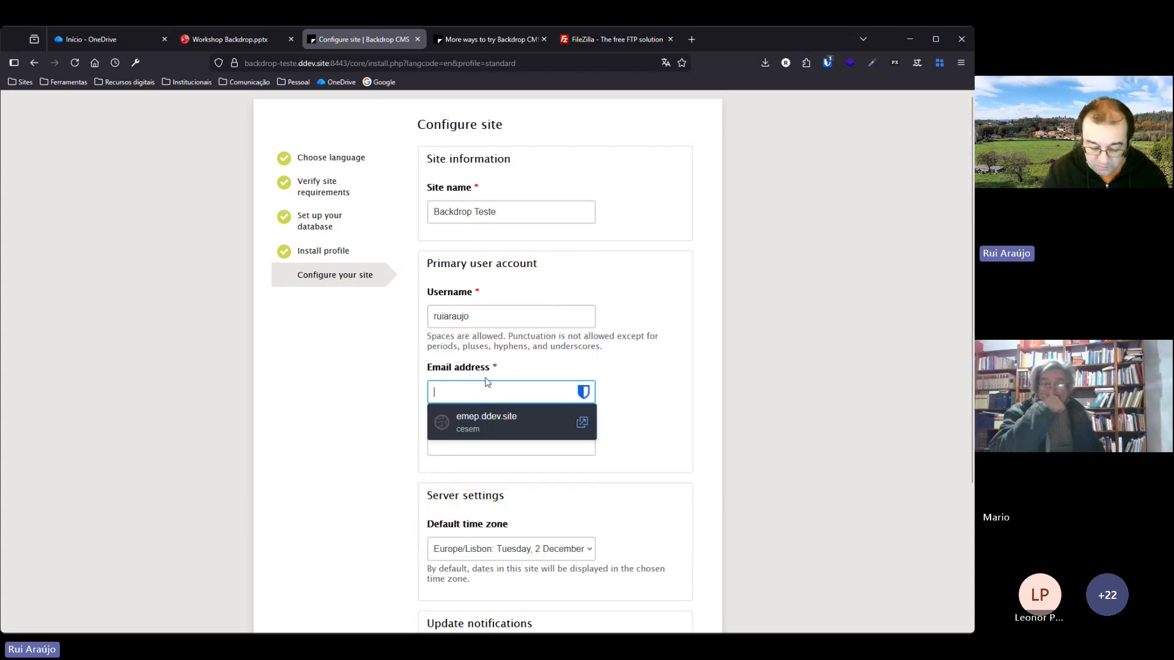
type("ruiaraujo")
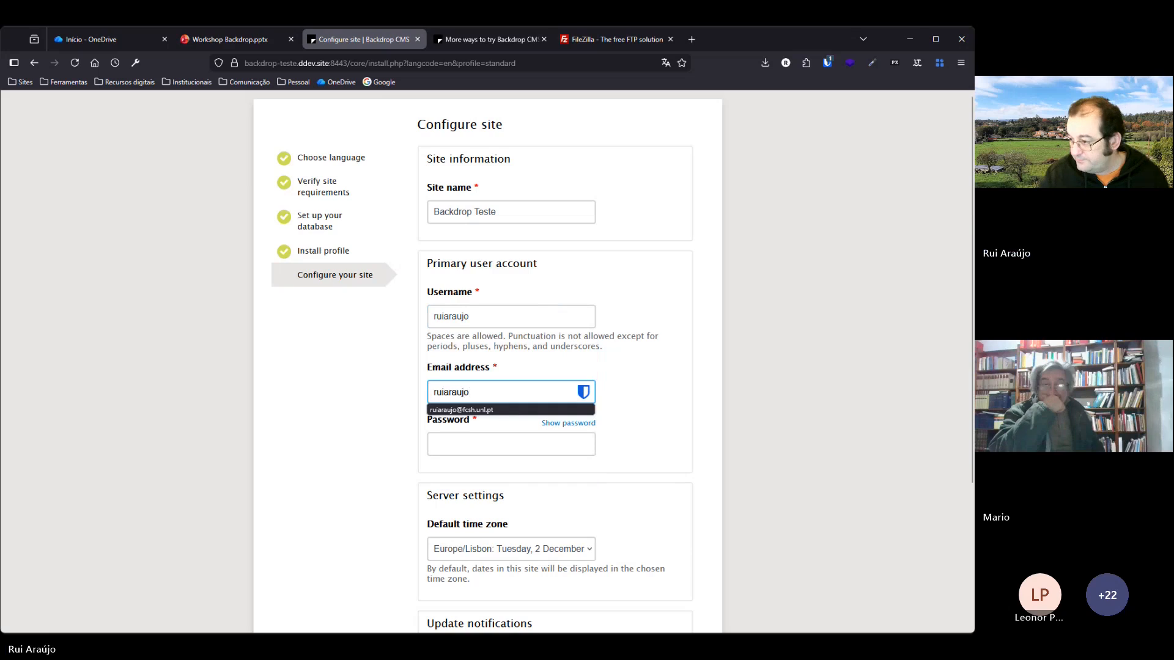
left_click(460, 410)
Enter the administrator password, turn off update e-mail notifications, and submit the form.
left_click(470, 440)
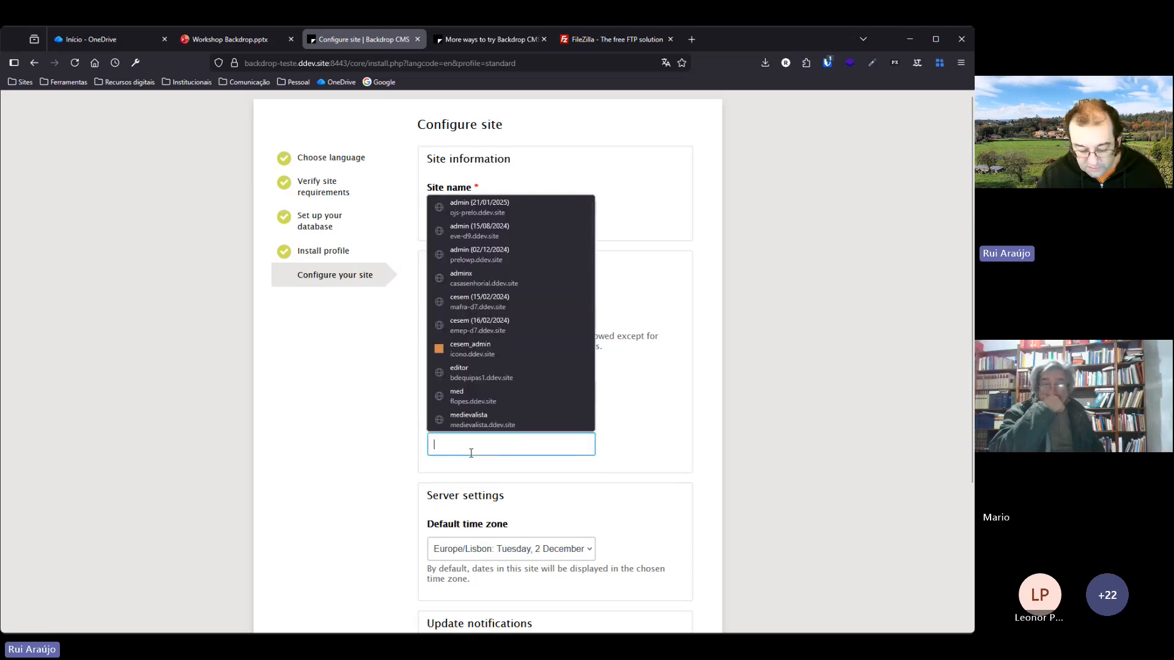
type("a")
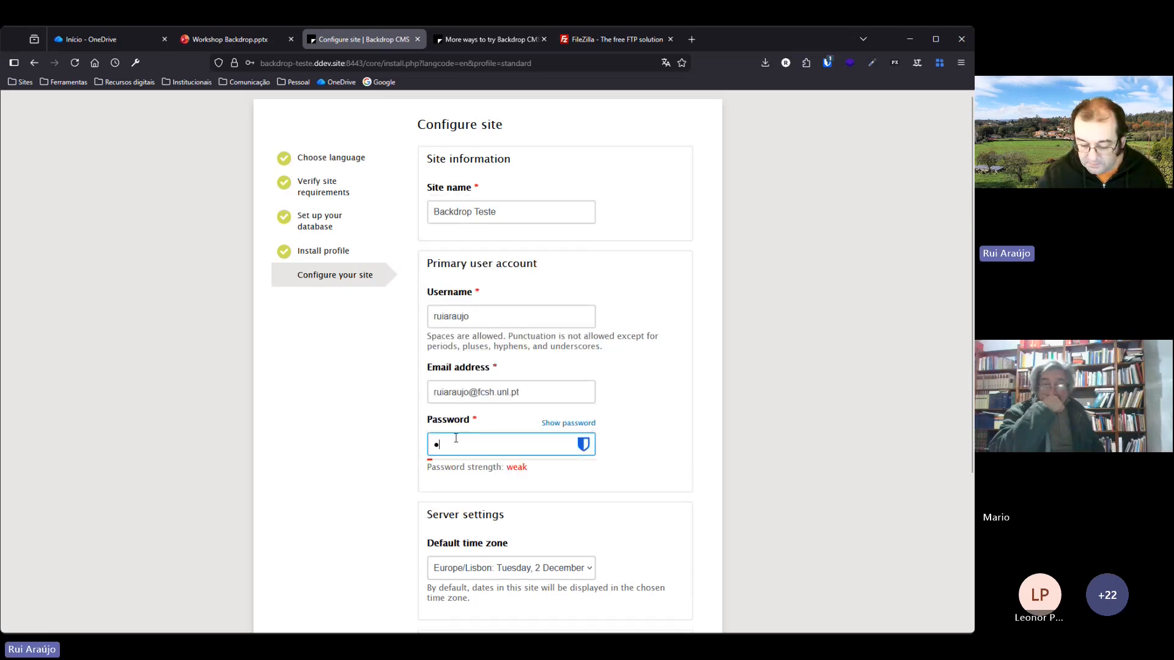
key("BackSpace")
type("••")
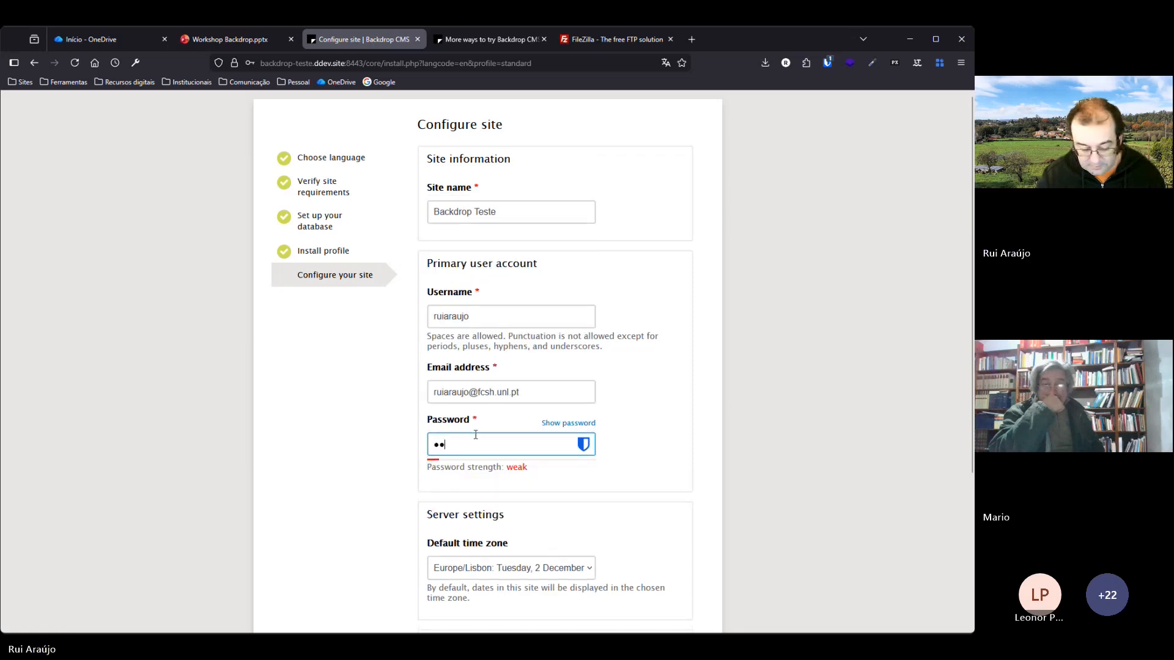
scroll(498, 387, "down", 4)
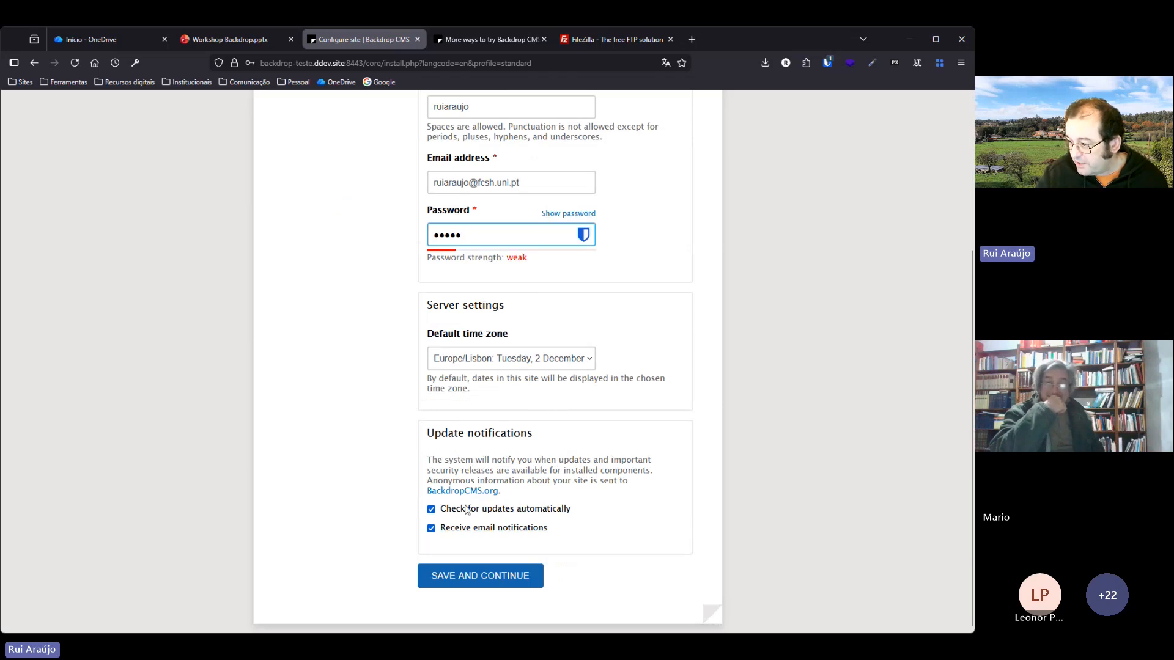
left_click(431, 529)
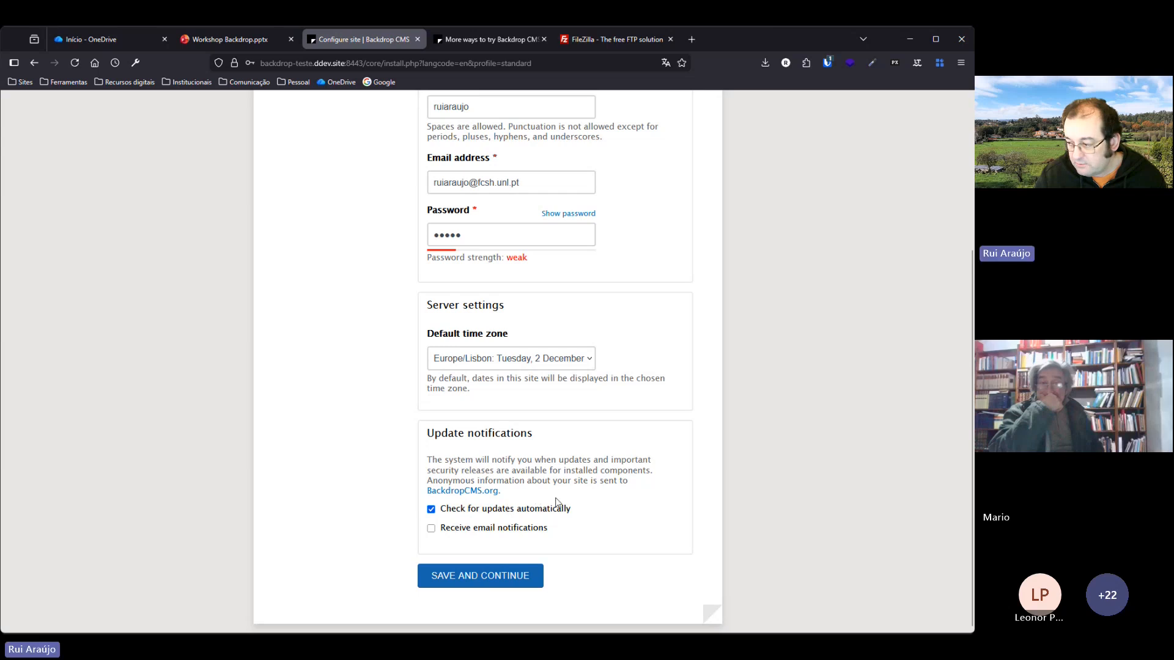
left_click(481, 577)
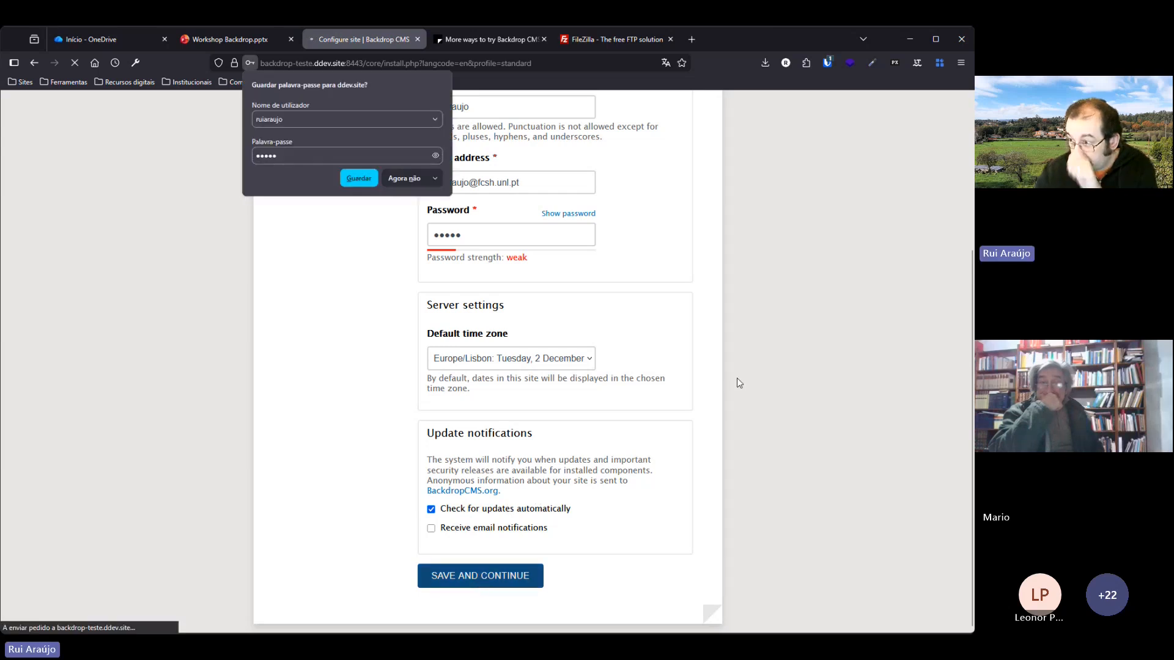
Dismiss the browser's save-password prompts and reload the Backdrop Teste front page via Home.
left_click(403, 178)
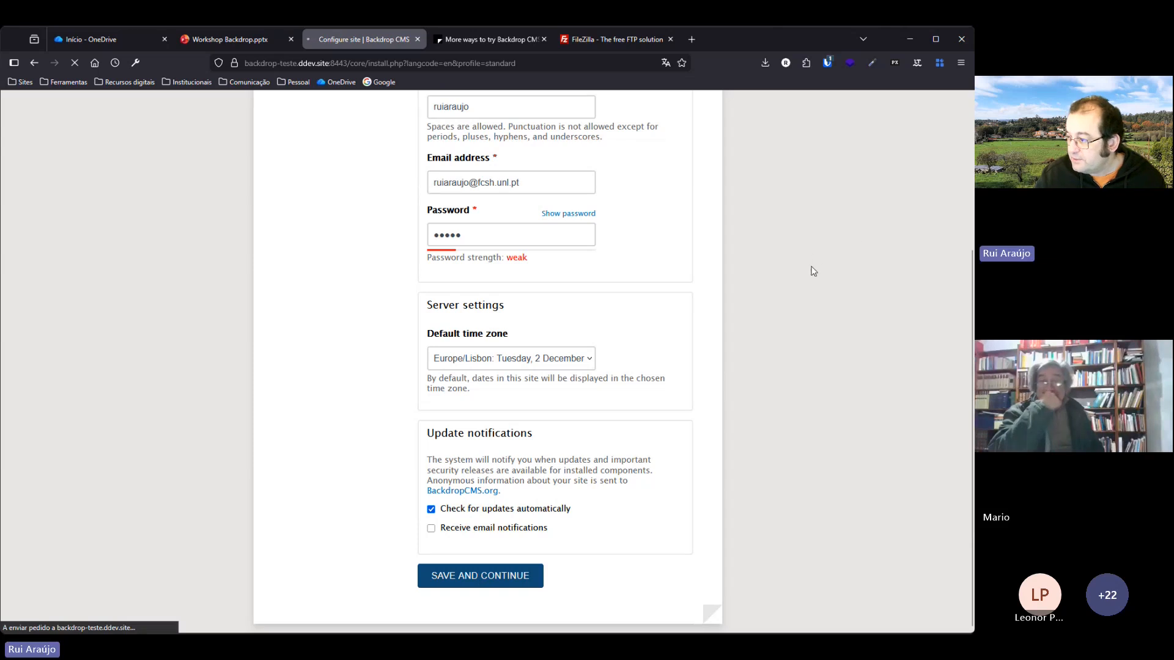
scroll(813, 271, "up", 3)
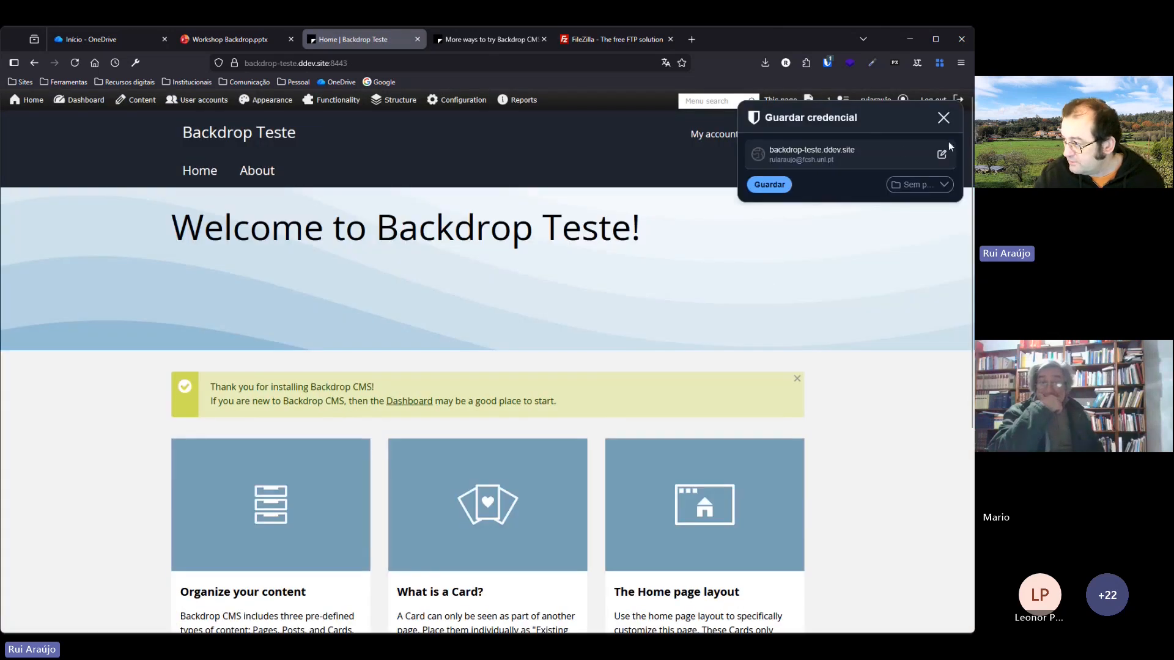
left_click(944, 118)
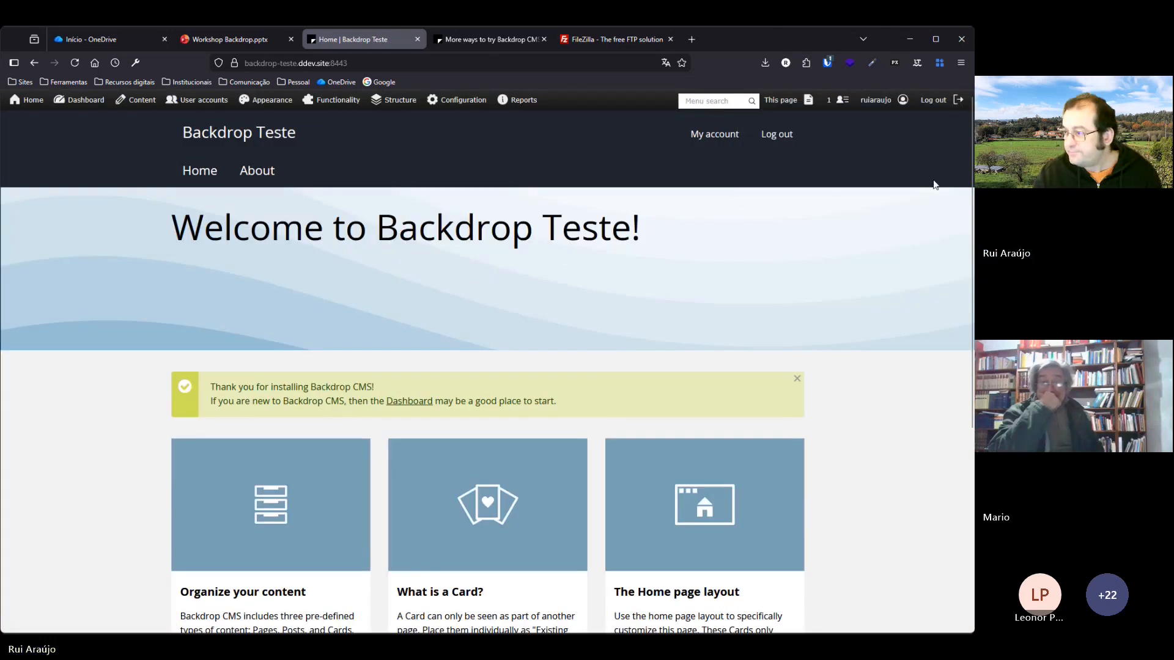
scroll(574, 268, "down", 5)
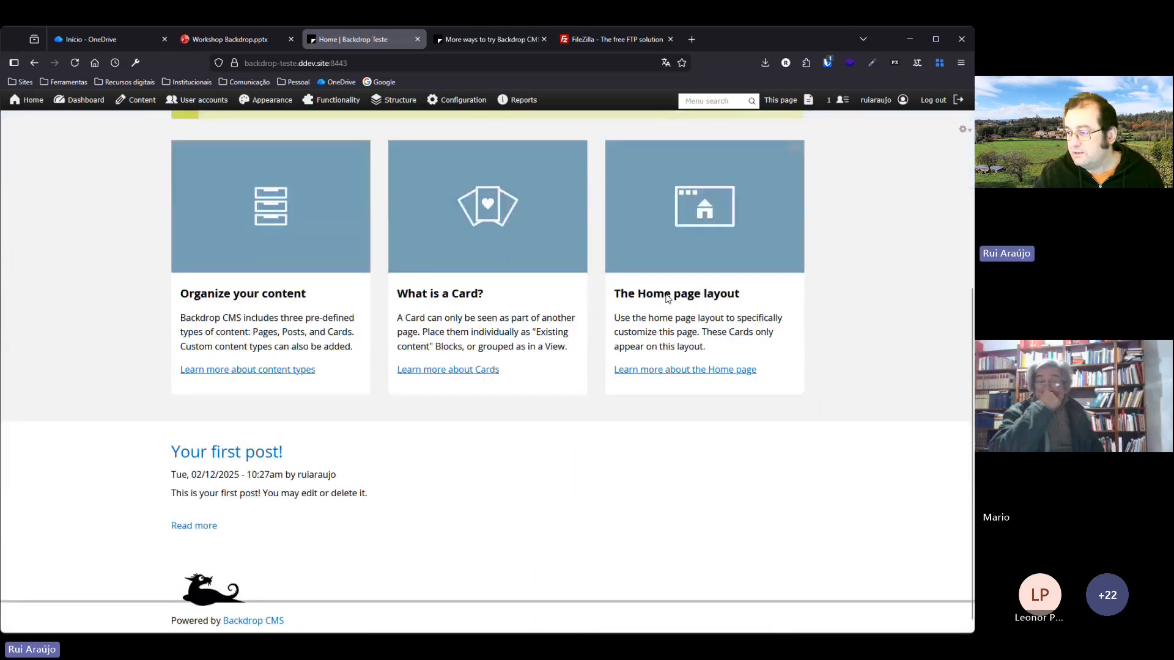
scroll(668, 297, "up", 5)
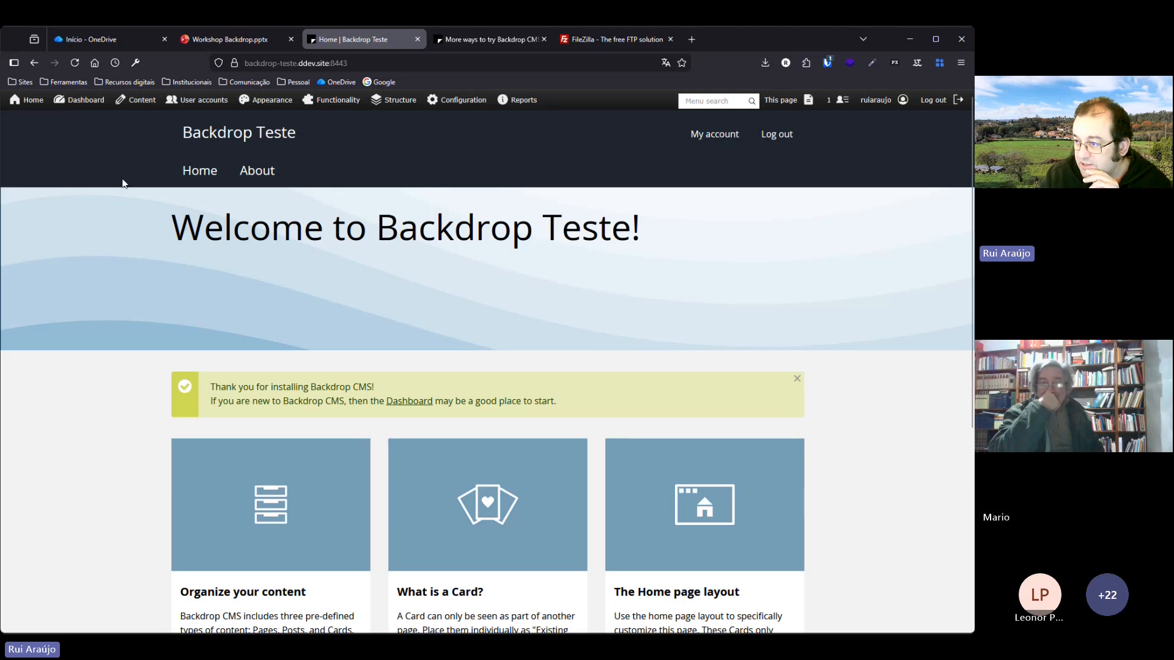
mouse_move(141, 101)
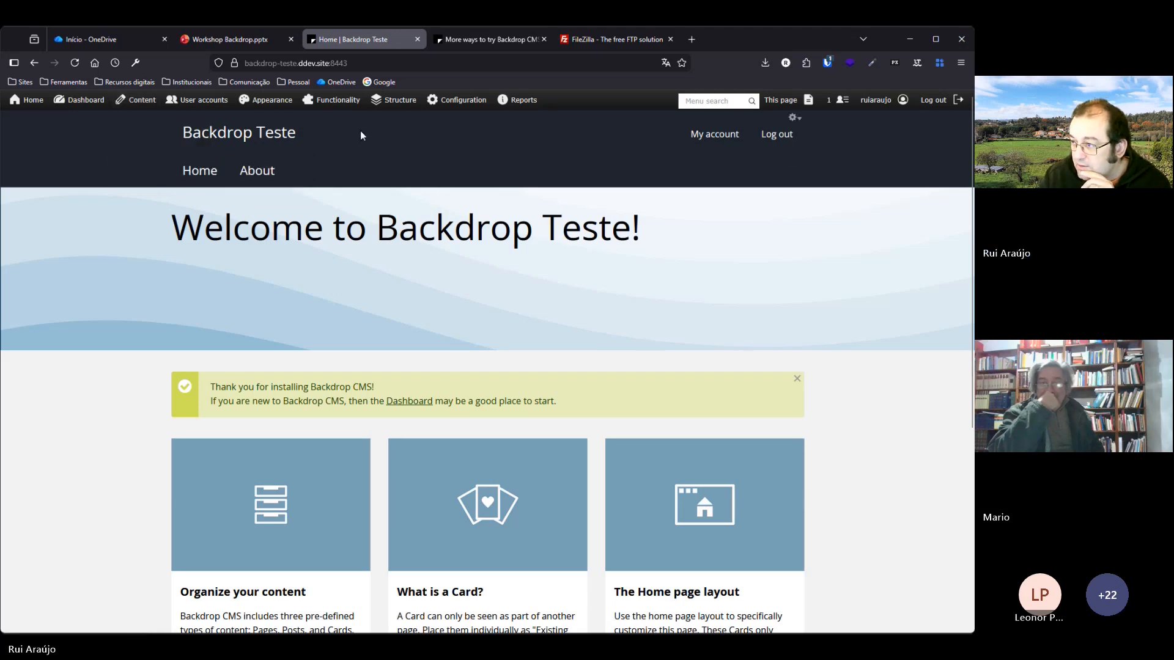
mouse_move(395, 105)
mouse_move(441, 105)
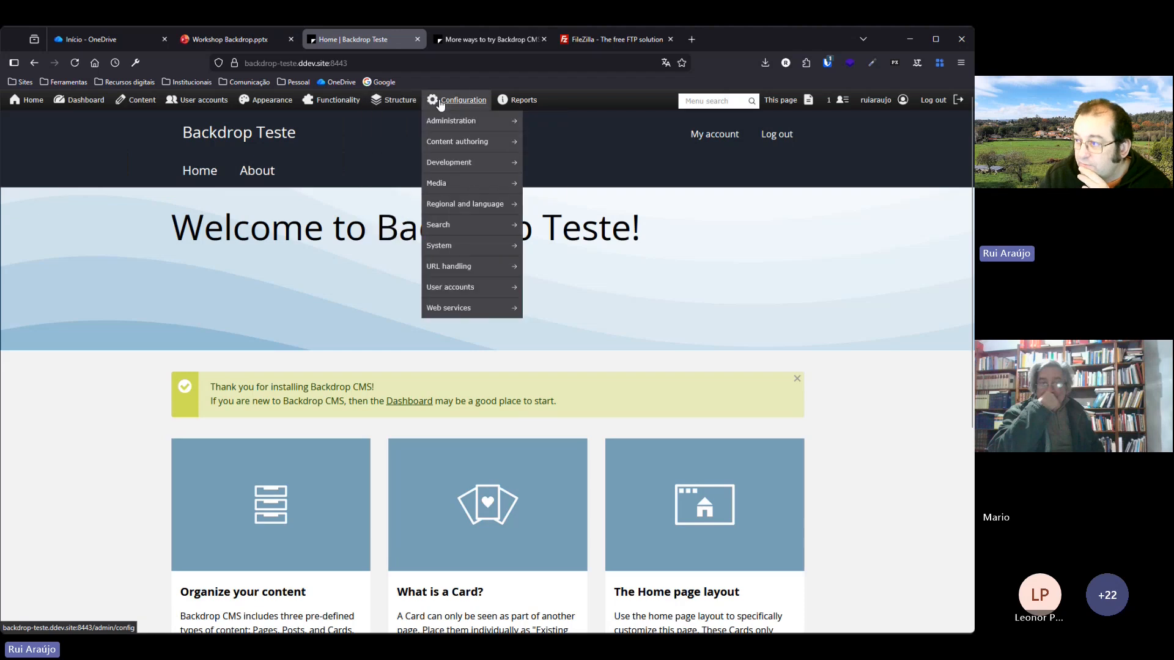
left_click(29, 105)
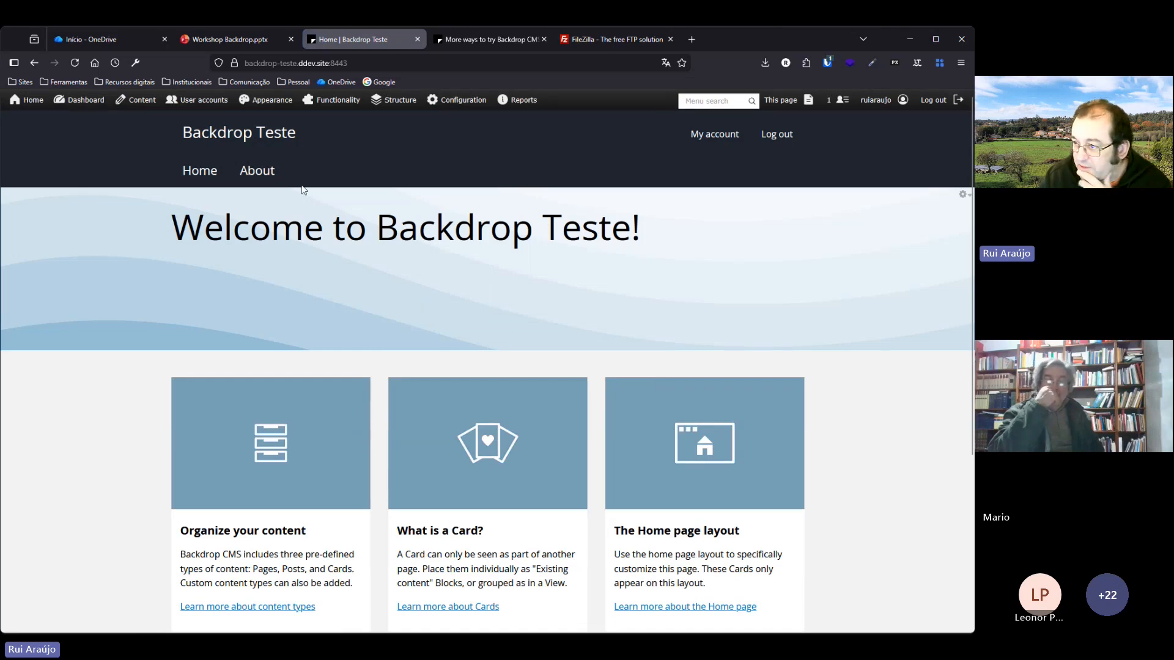
Look over the Dashboard, then bring up the Content list of the five default items.
left_click(82, 104)
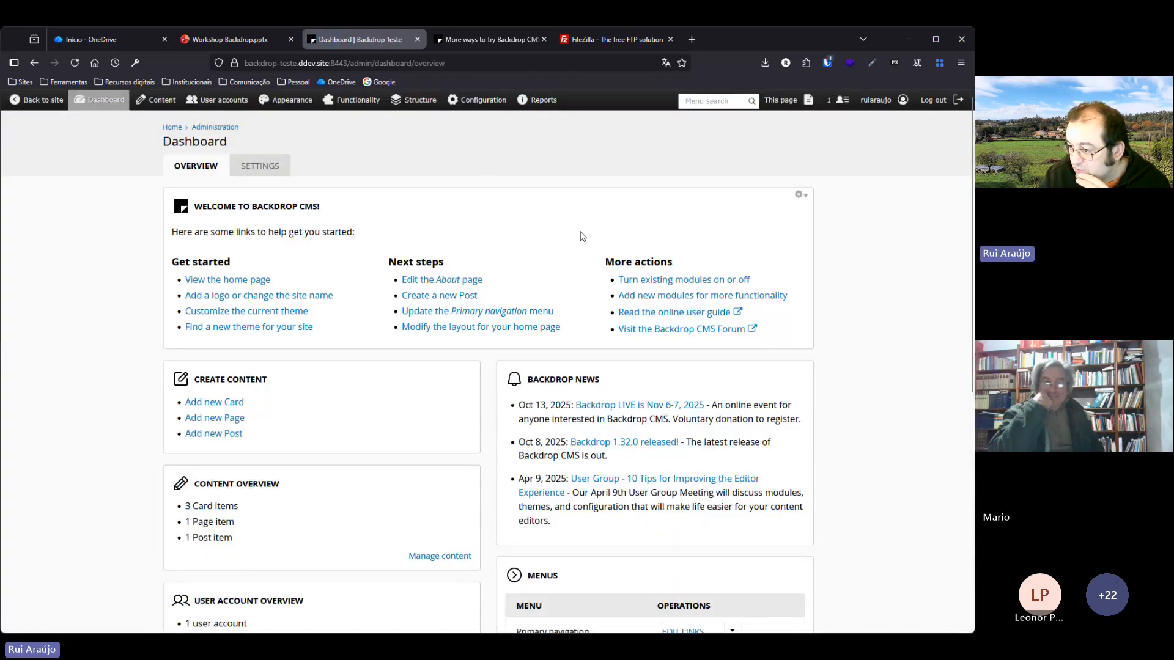
scroll(583, 236, "down", 6)
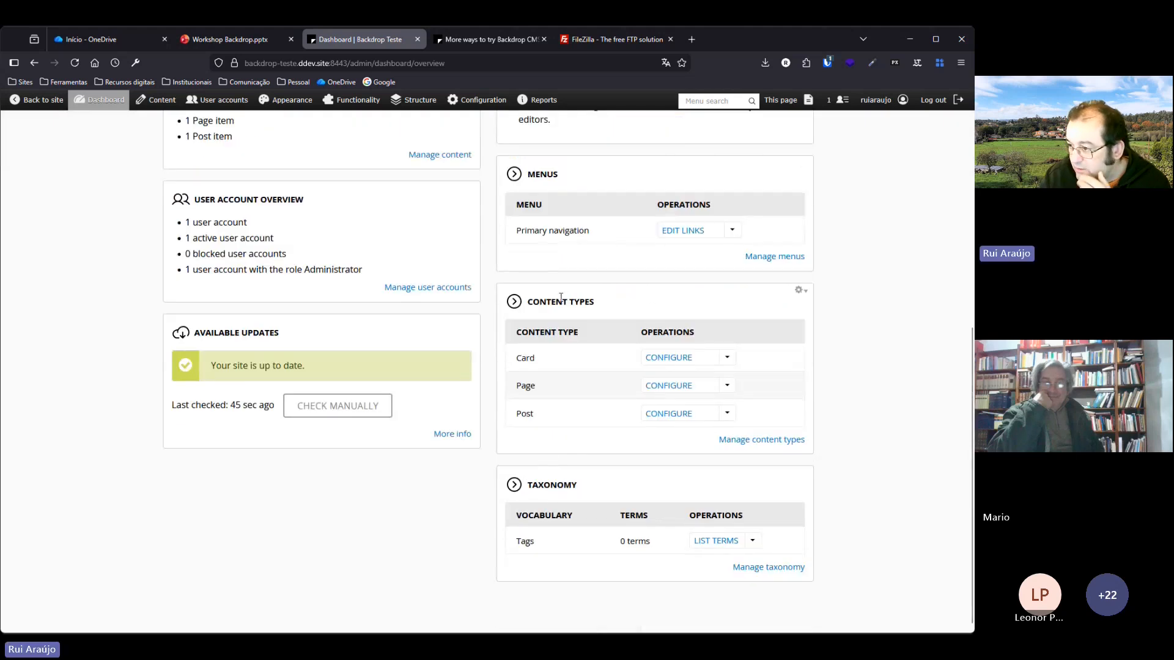
scroll(560, 297, "up", 6)
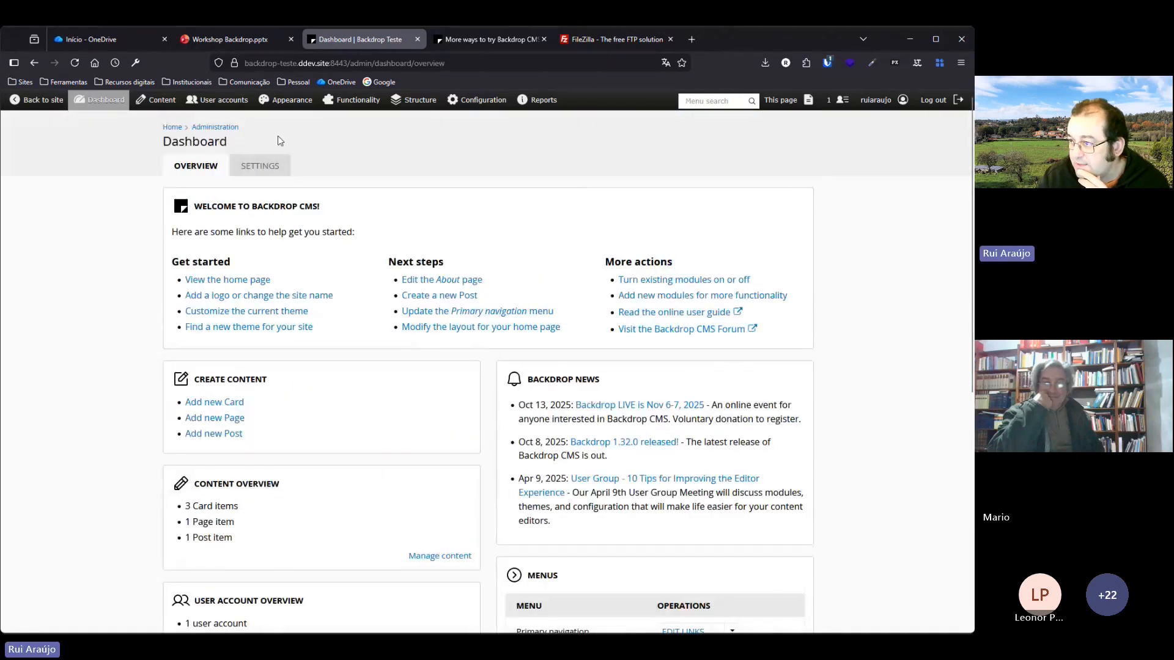
left_click(158, 100)
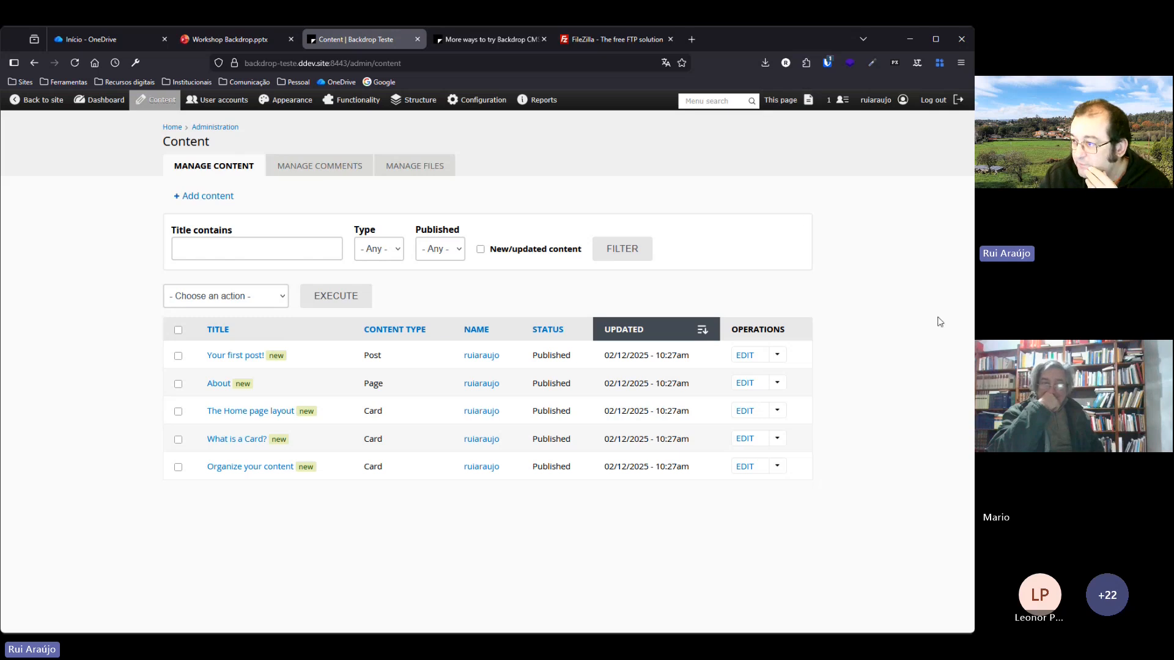
Browse the User accounts, Appearance, Functionality and Structure admin pages in turn.
left_click(236, 114)
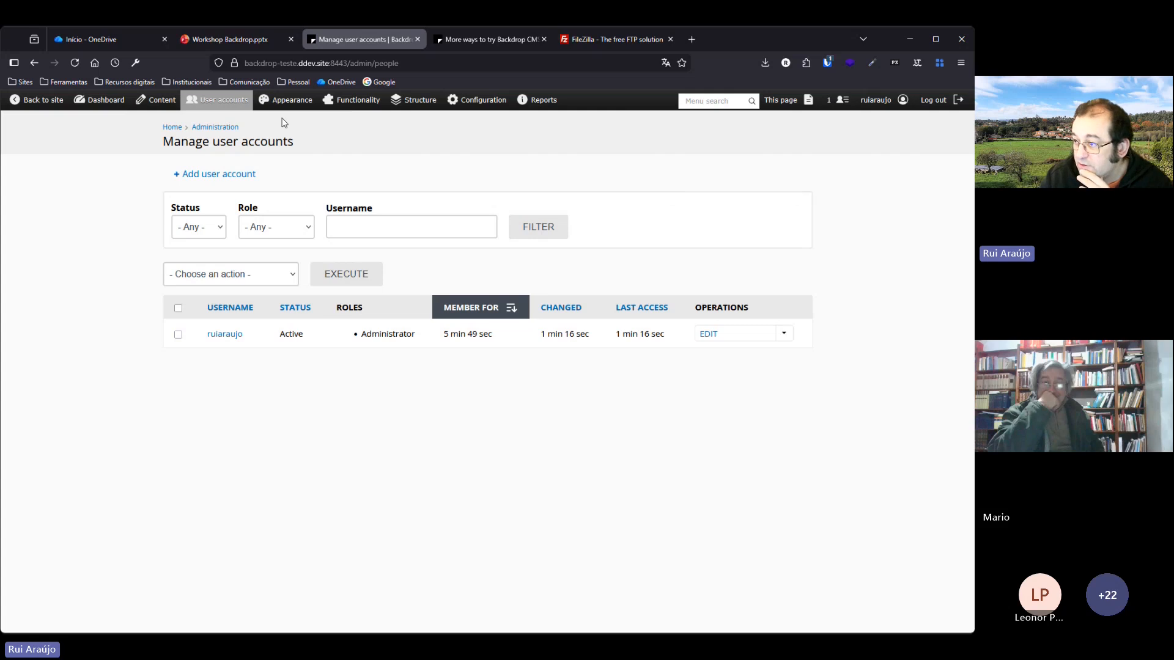
left_click(287, 100)
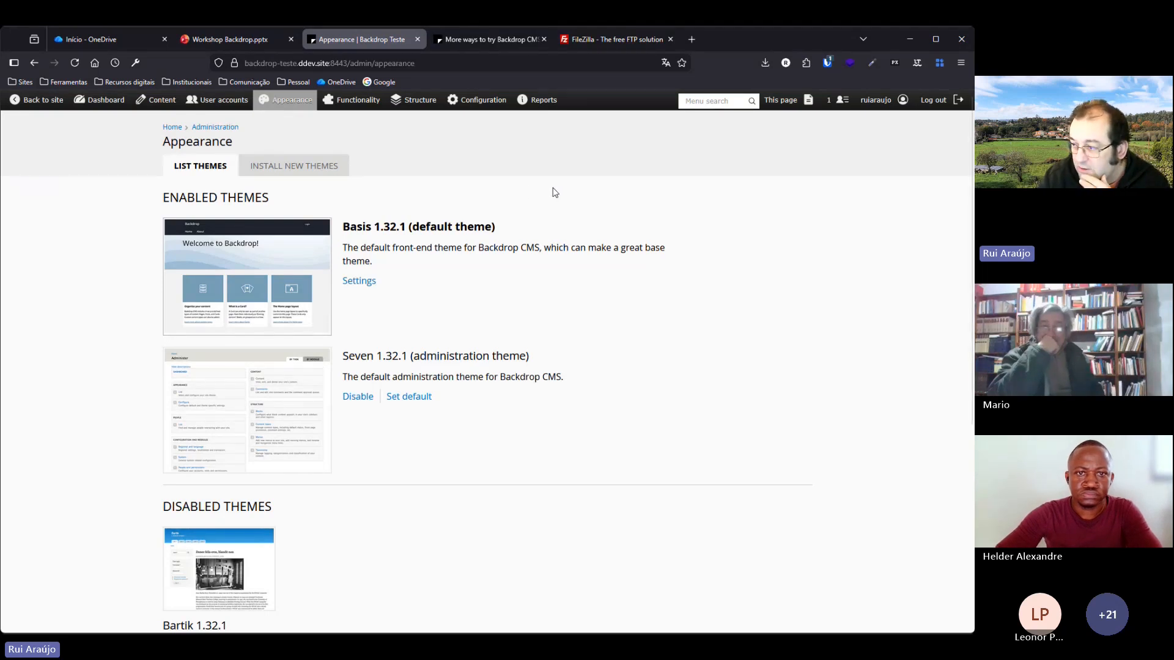
left_click(372, 103)
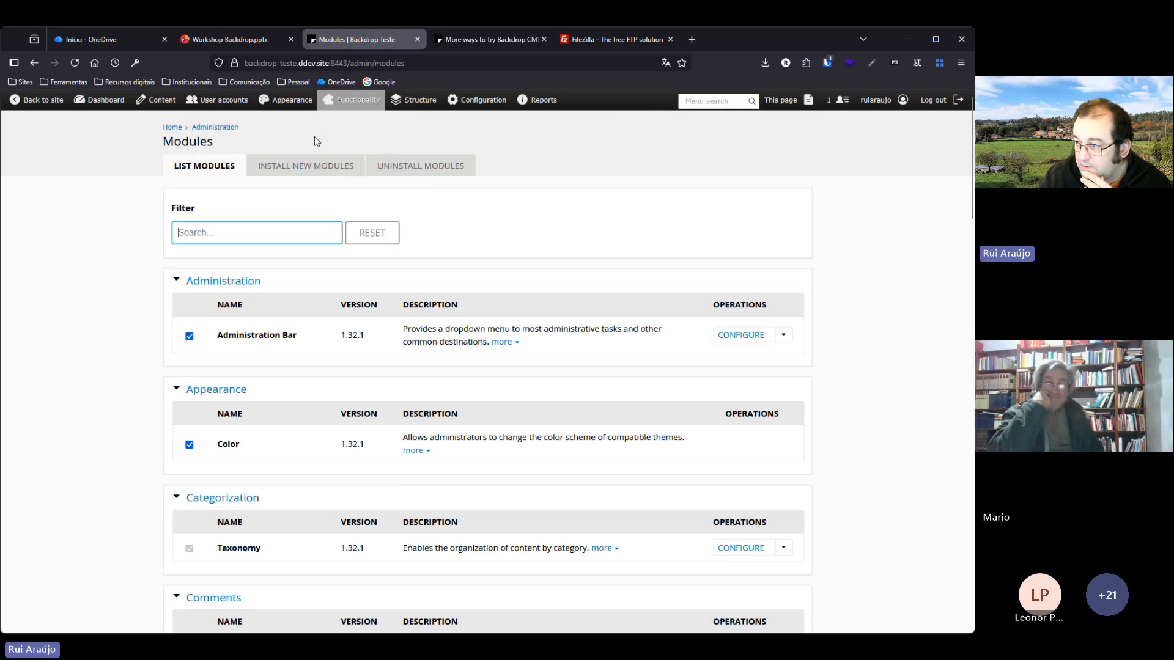
left_click(404, 108)
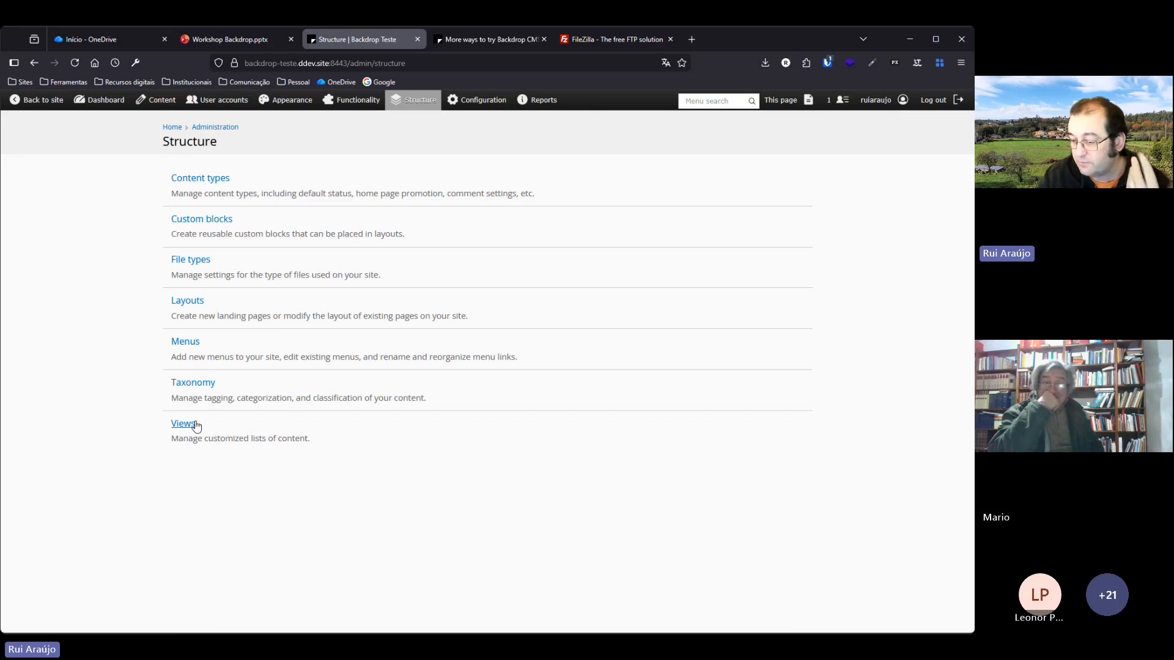
mouse_move(481, 107)
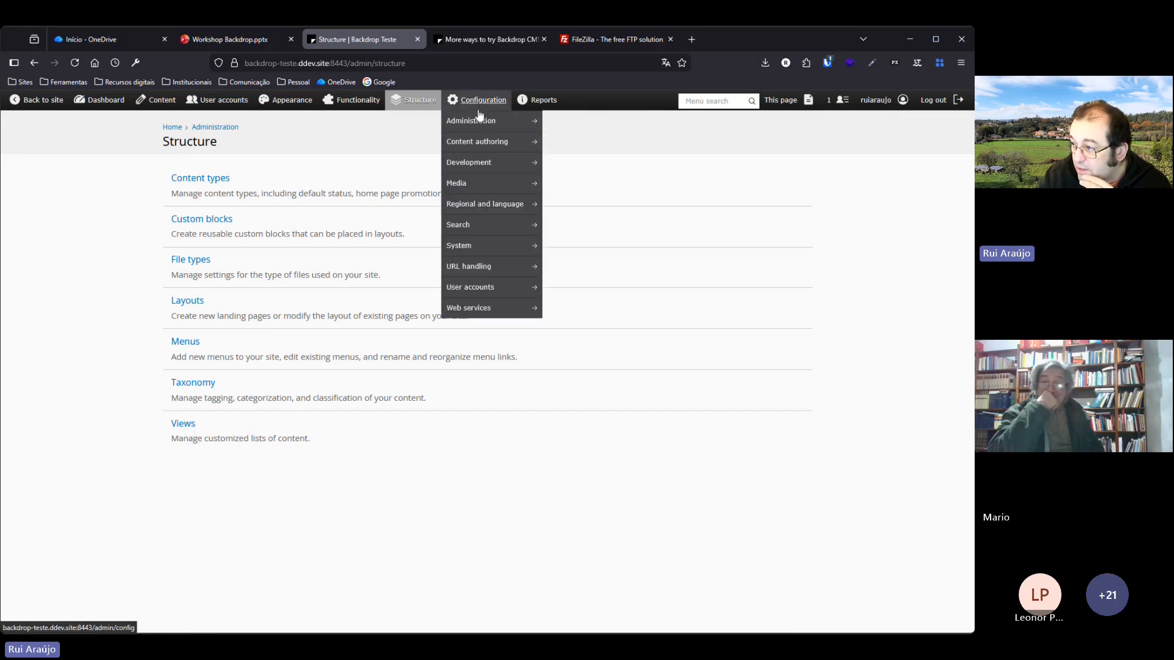
Open the Configuration overview and scroll through its sections.
mouse_move(512, 142)
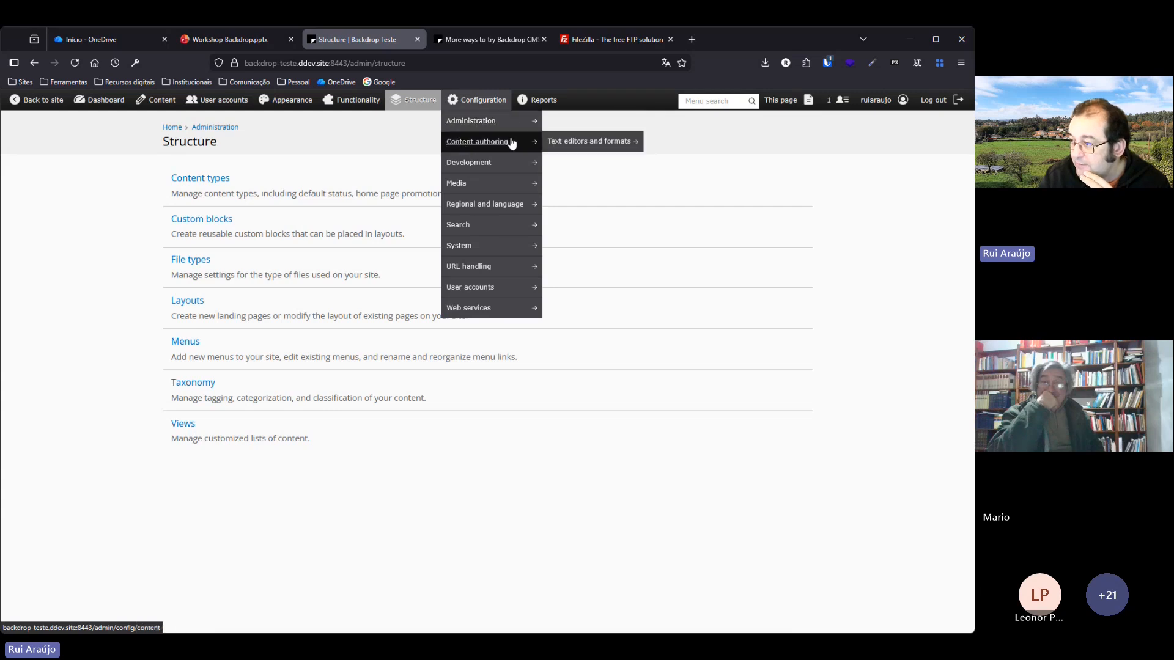
left_click(466, 104)
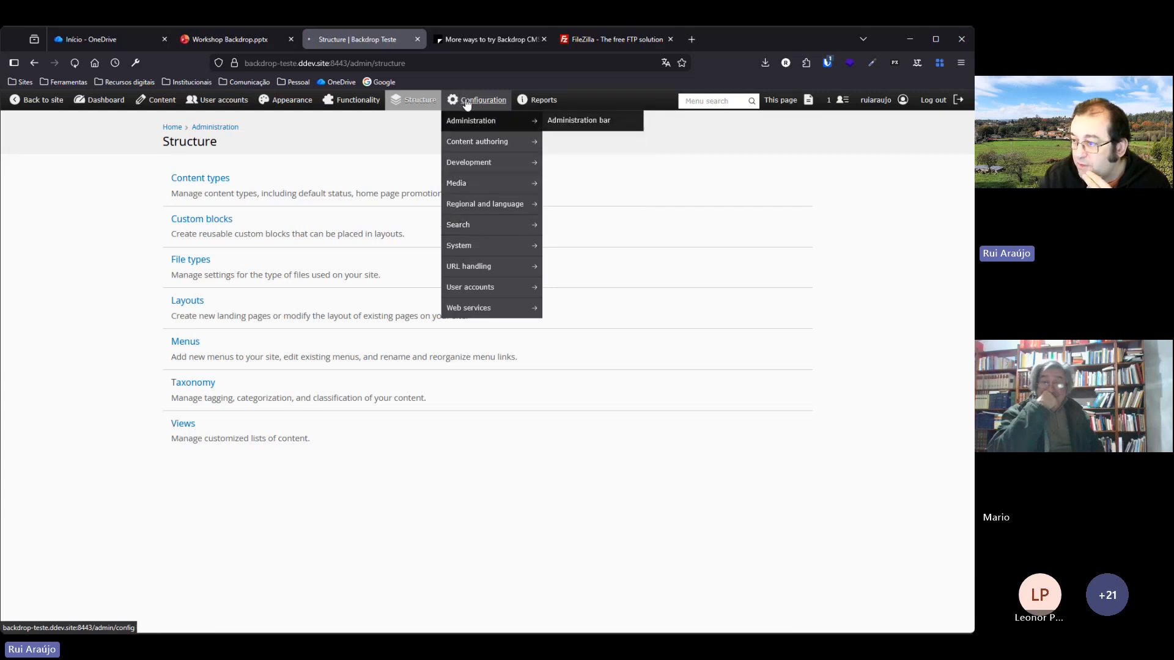
scroll(593, 217, "down", 6)
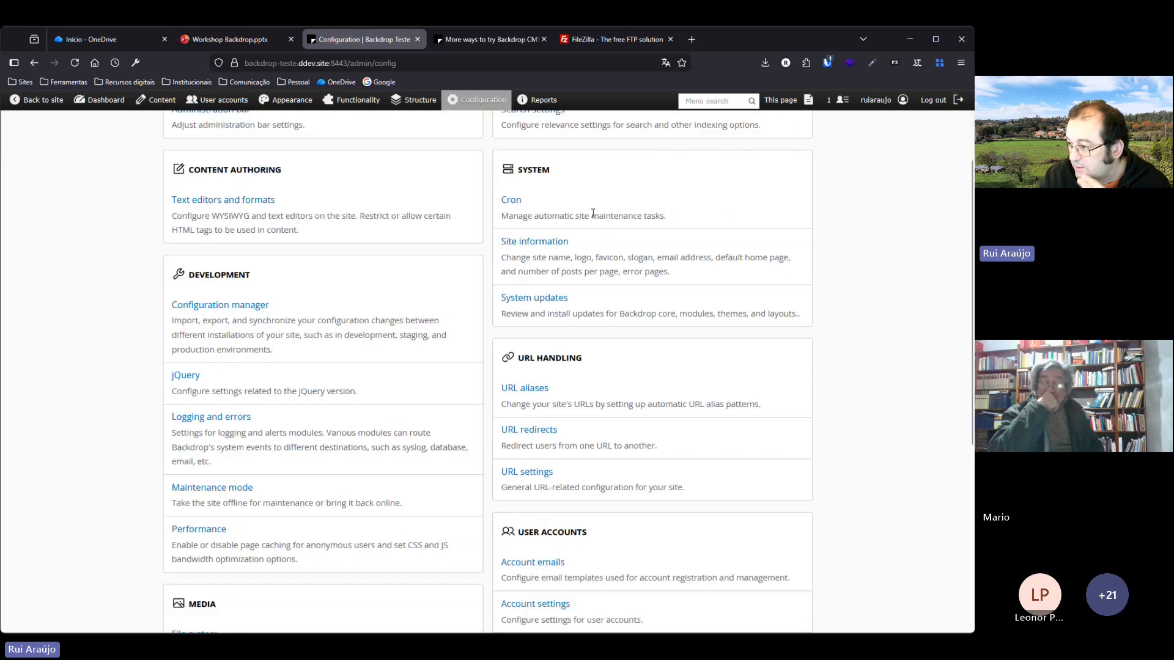
scroll(592, 210, "down", 2)
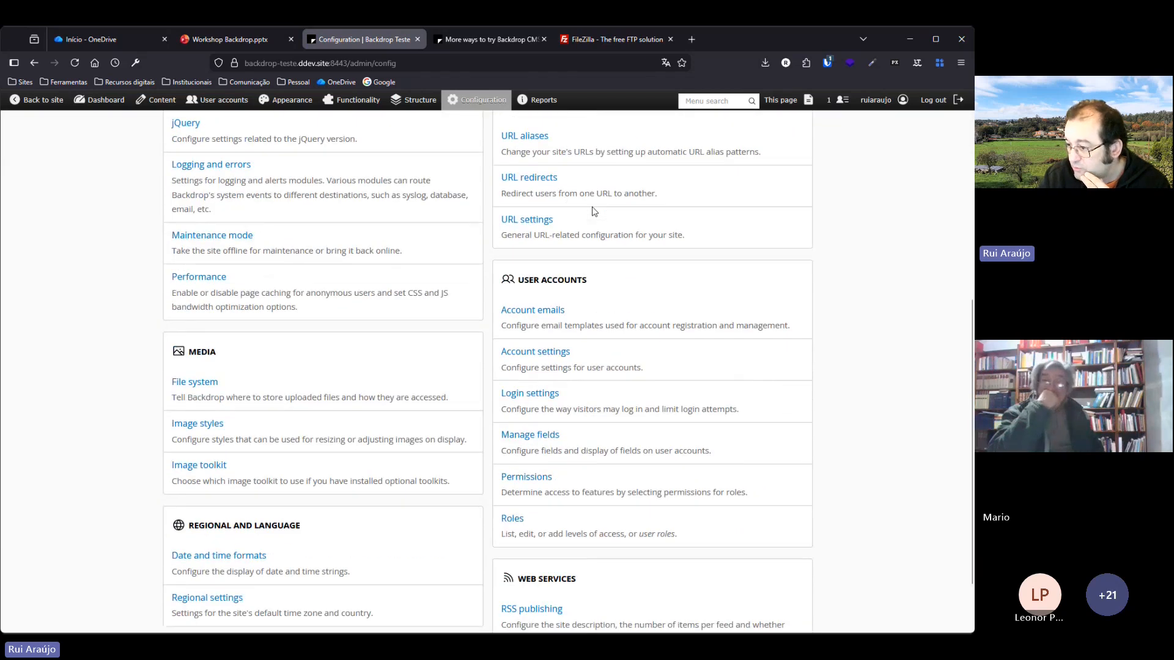
scroll(593, 210, "up", 3)
scroll(592, 211, "up", 3)
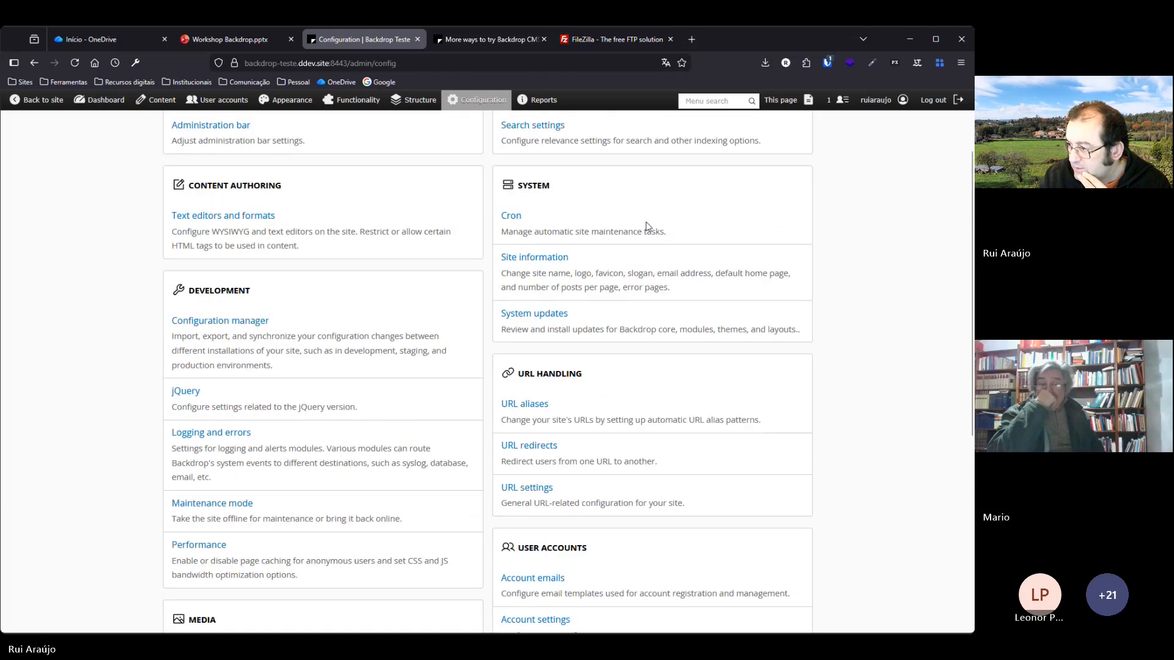
Open Site information and check site name Backdrop Teste and home page path 'home'.
left_click(534, 257)
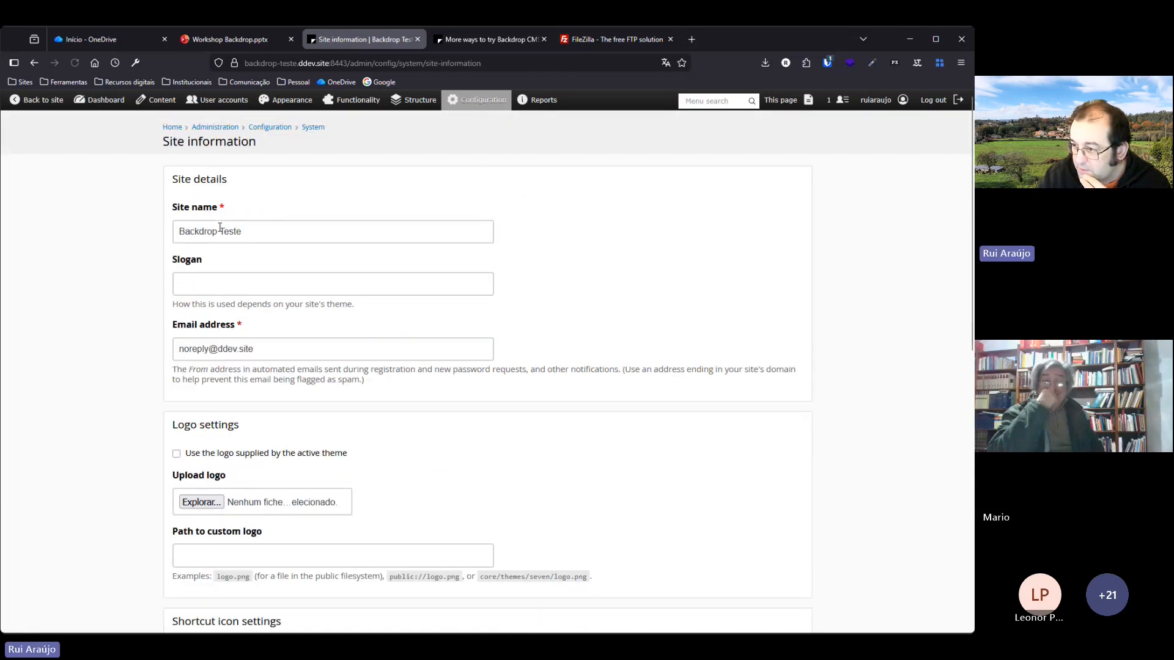
left_click(251, 235)
scroll(409, 293, "down", 2)
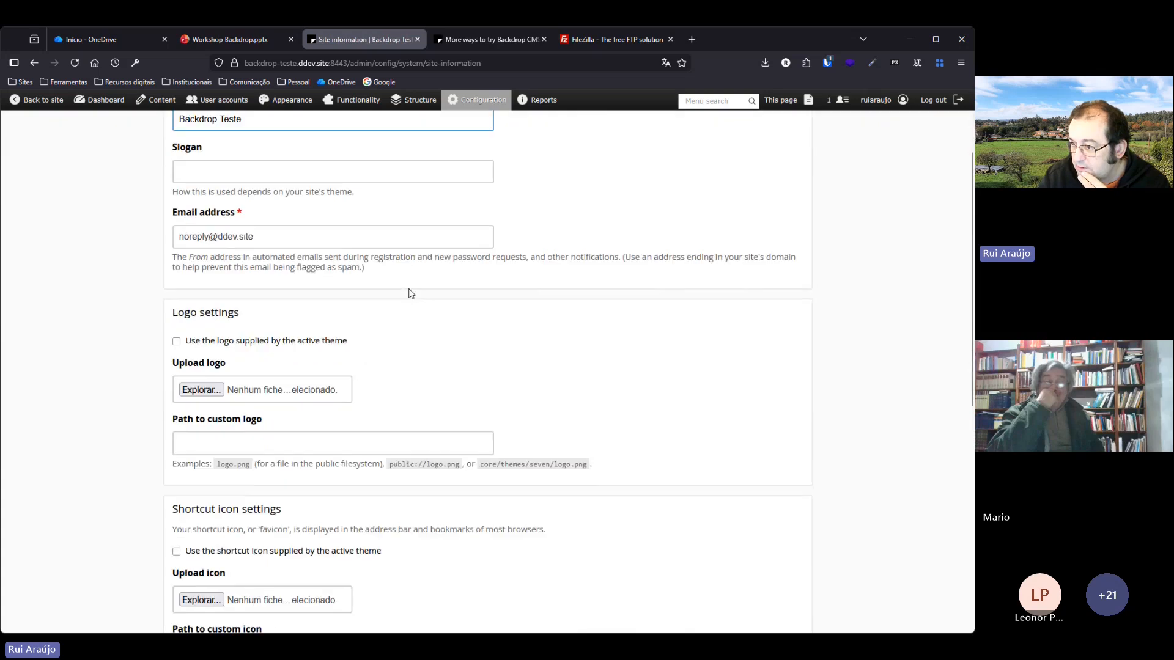
scroll(428, 305, "down", 2)
scroll(446, 312, "up", 3)
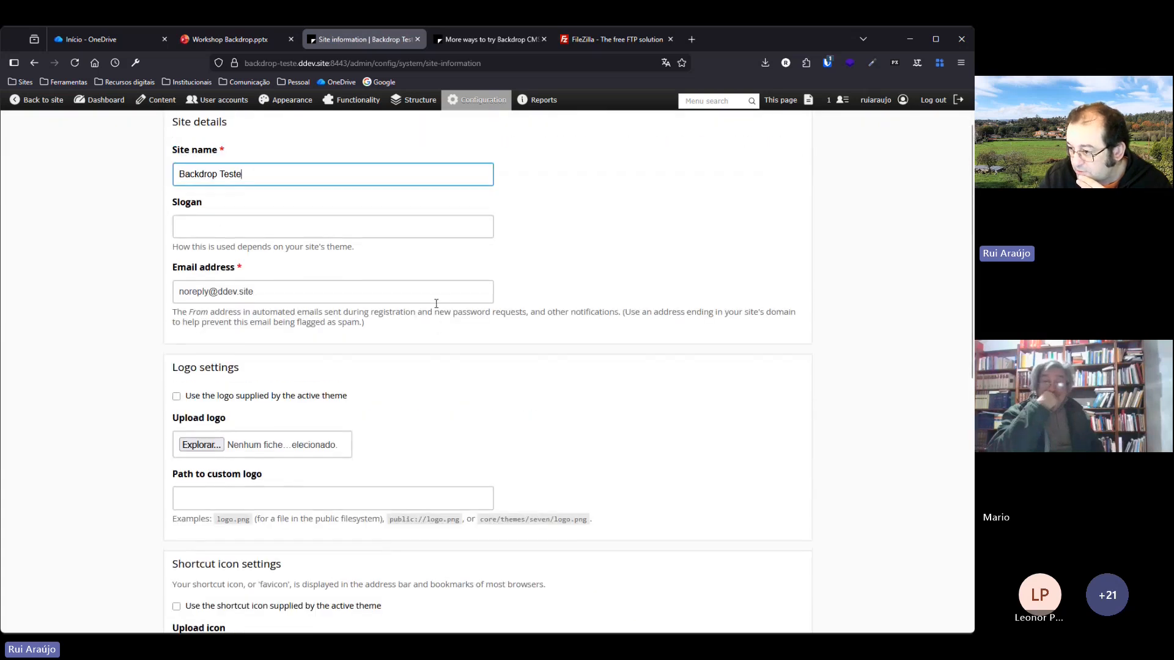
scroll(435, 302, "down", 5)
scroll(434, 324, "down", 4)
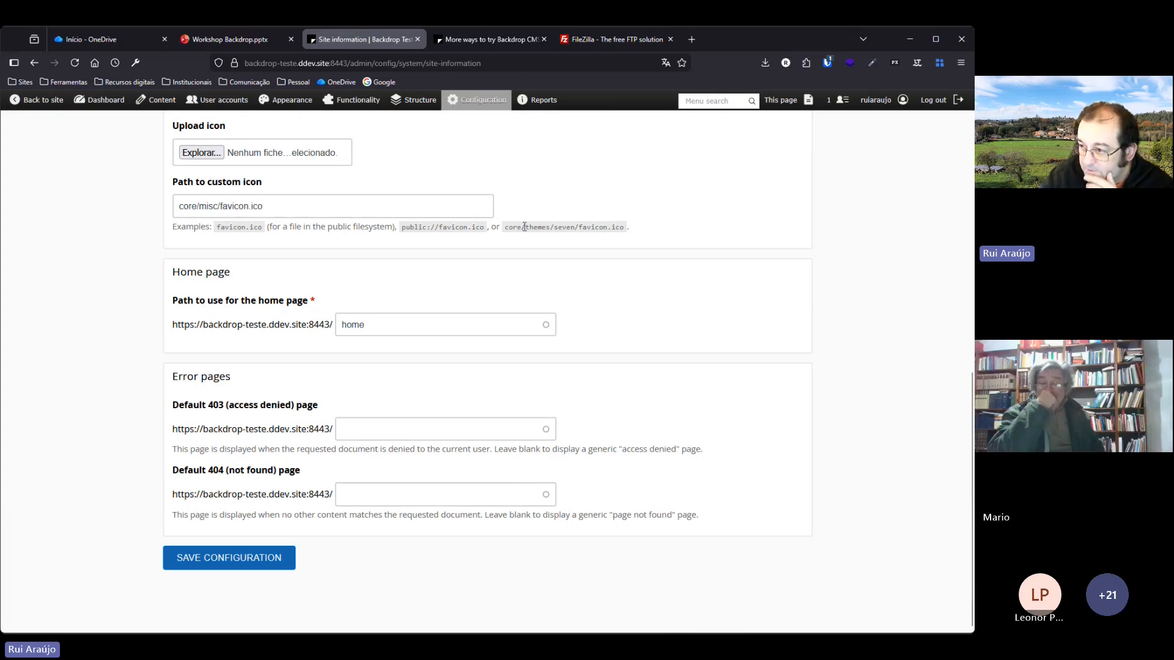
scroll(520, 230, "up", 10)
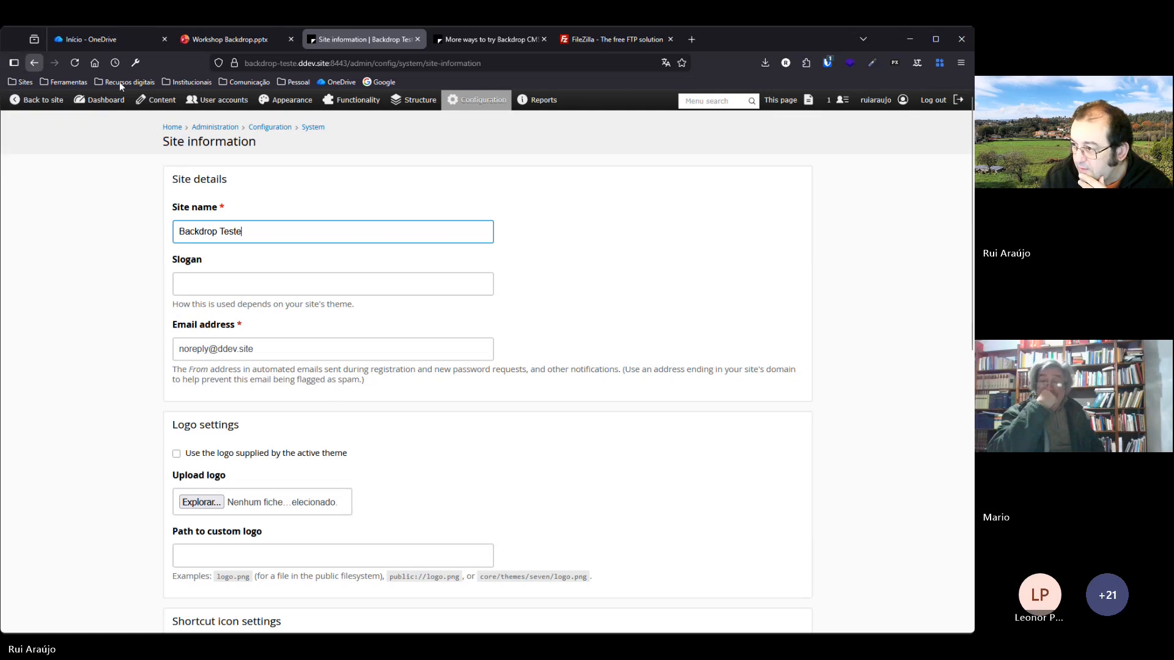
Review the Status report's Trusted Host Setting warning, then return to the home page.
left_click(51, 105)
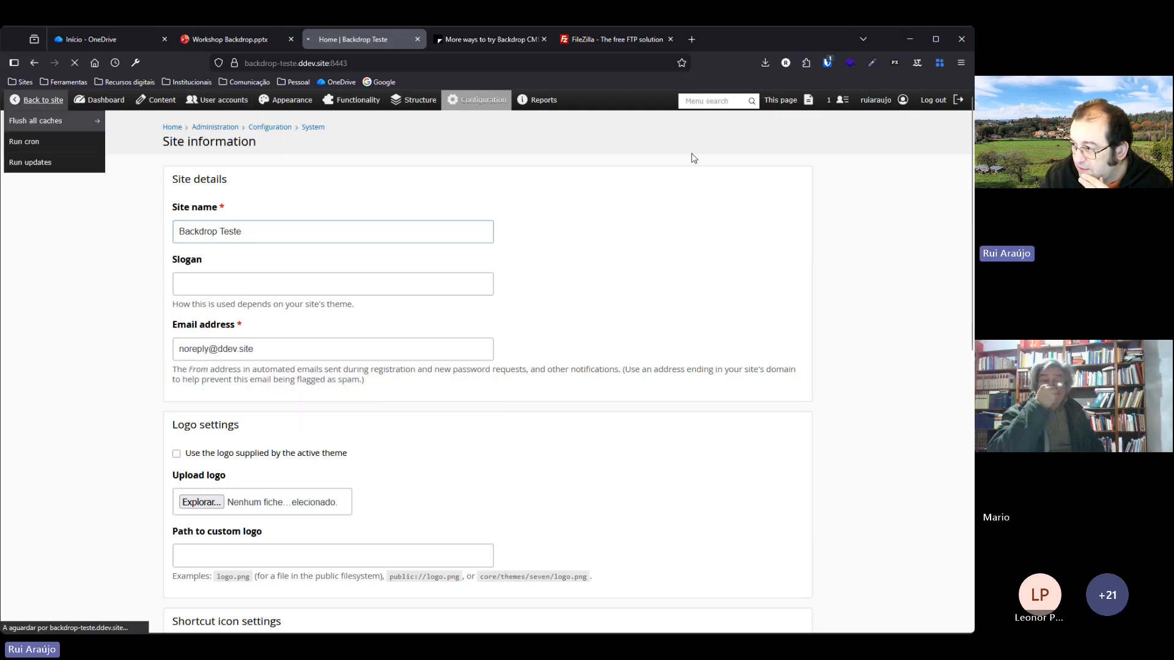
left_click(519, 121)
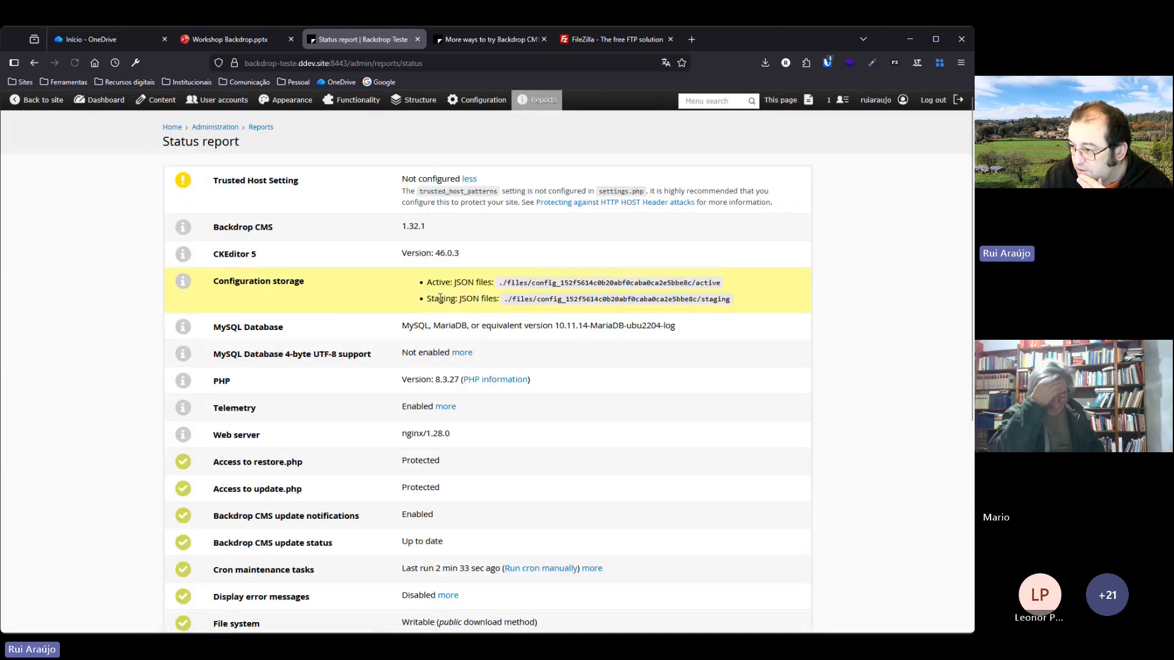
scroll(599, 522, "down", 5)
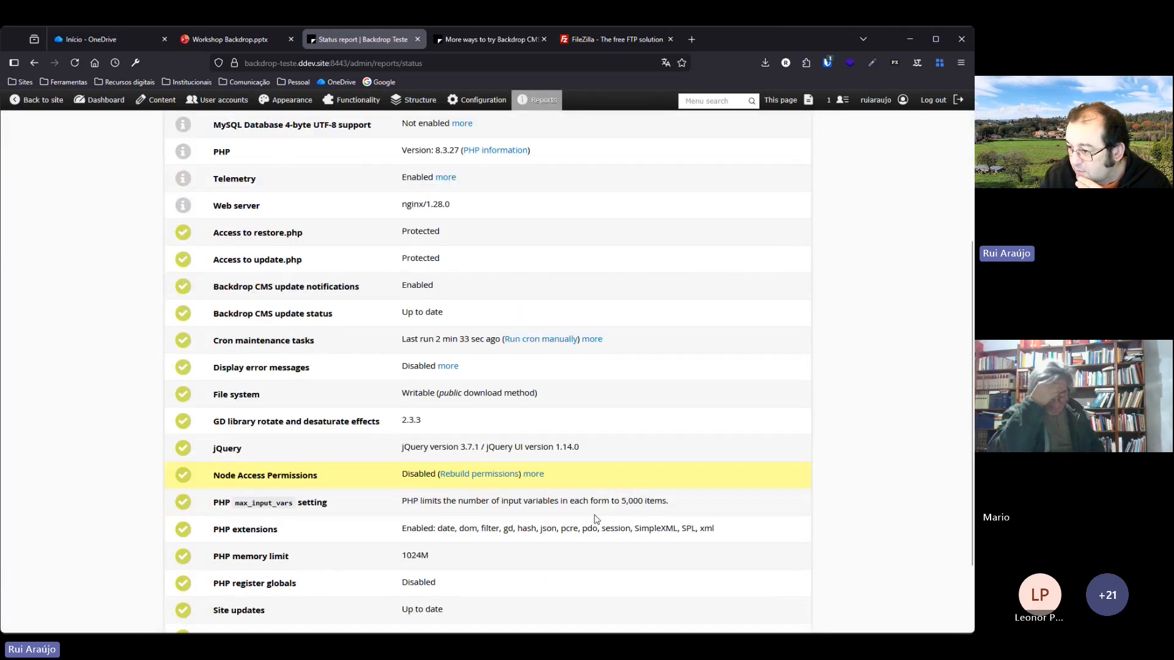
scroll(596, 519, "up", 5)
scroll(590, 514, "down", 3)
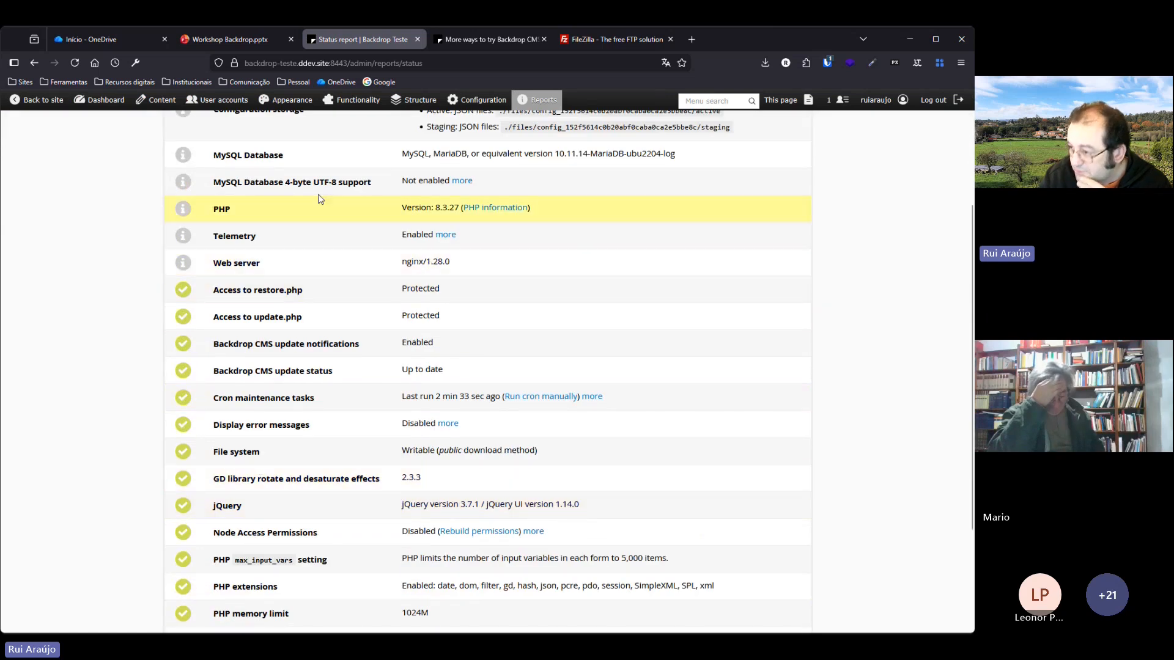
scroll(569, 193, "down", 2)
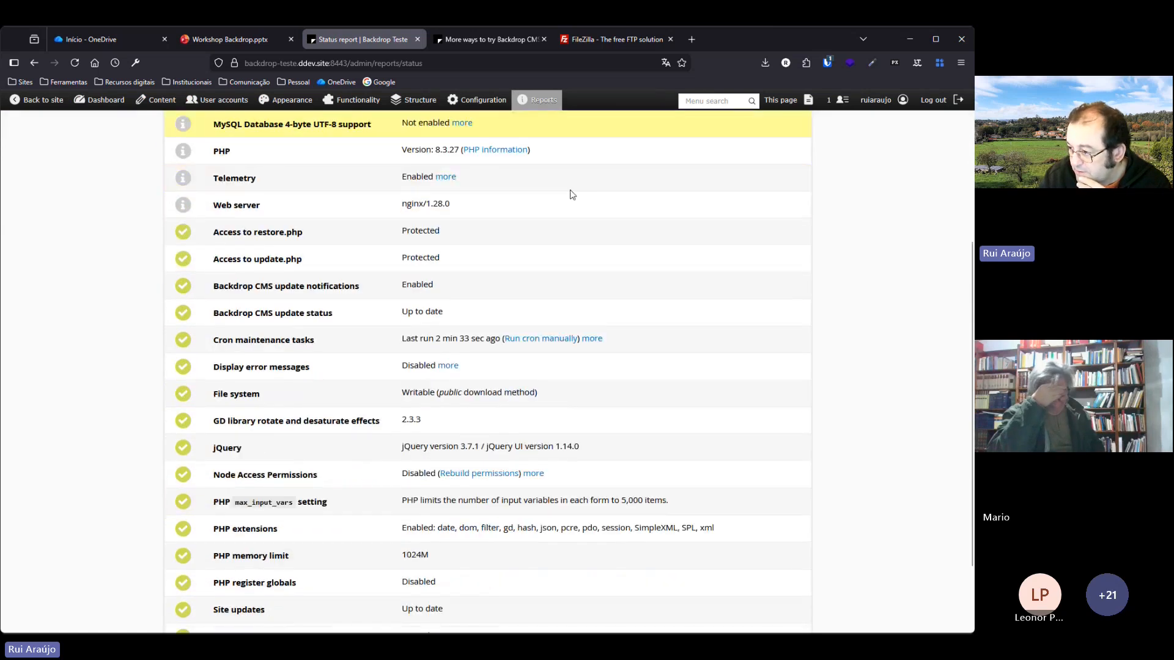
scroll(605, 370, "up", 4)
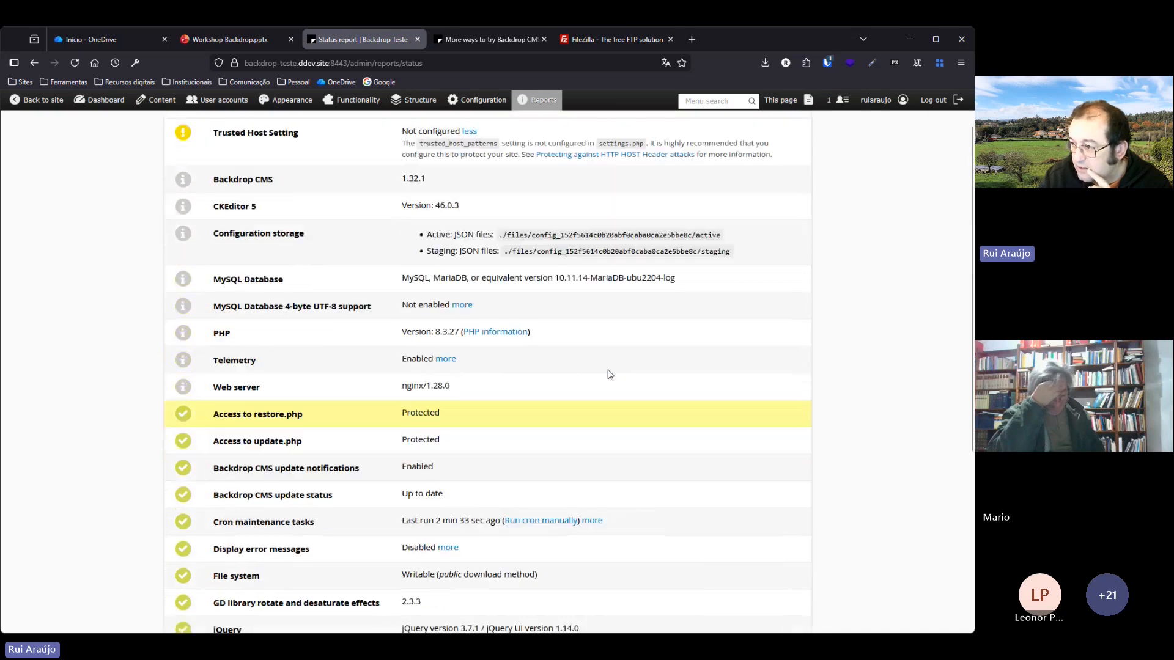
scroll(610, 374, "up", 1)
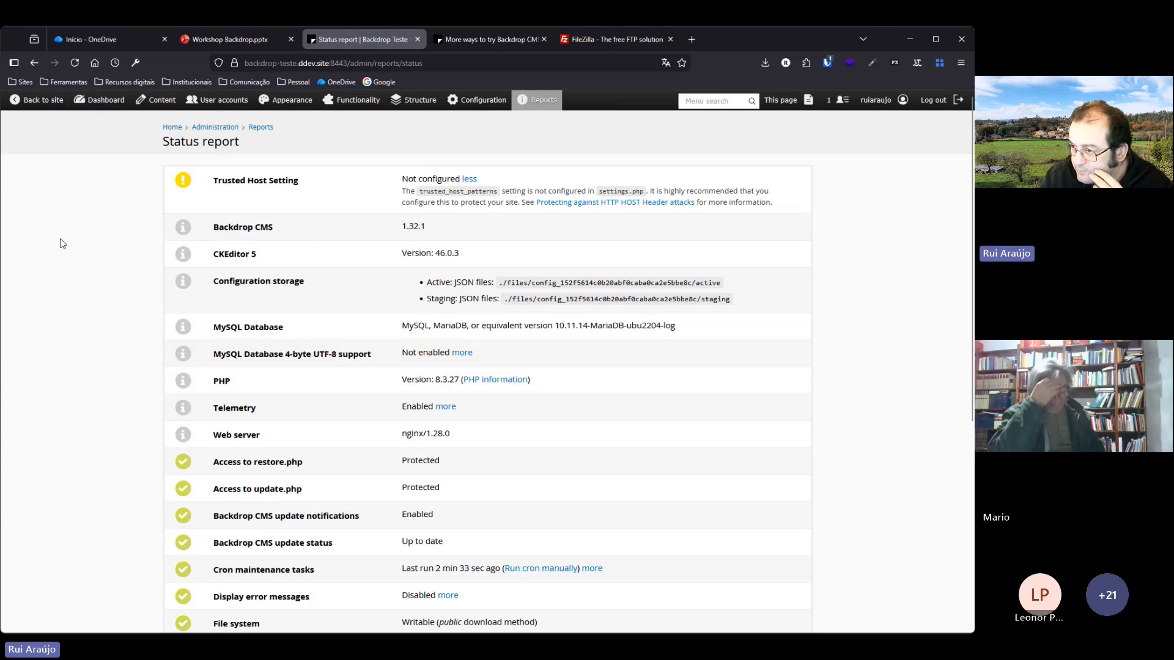
left_click(43, 99)
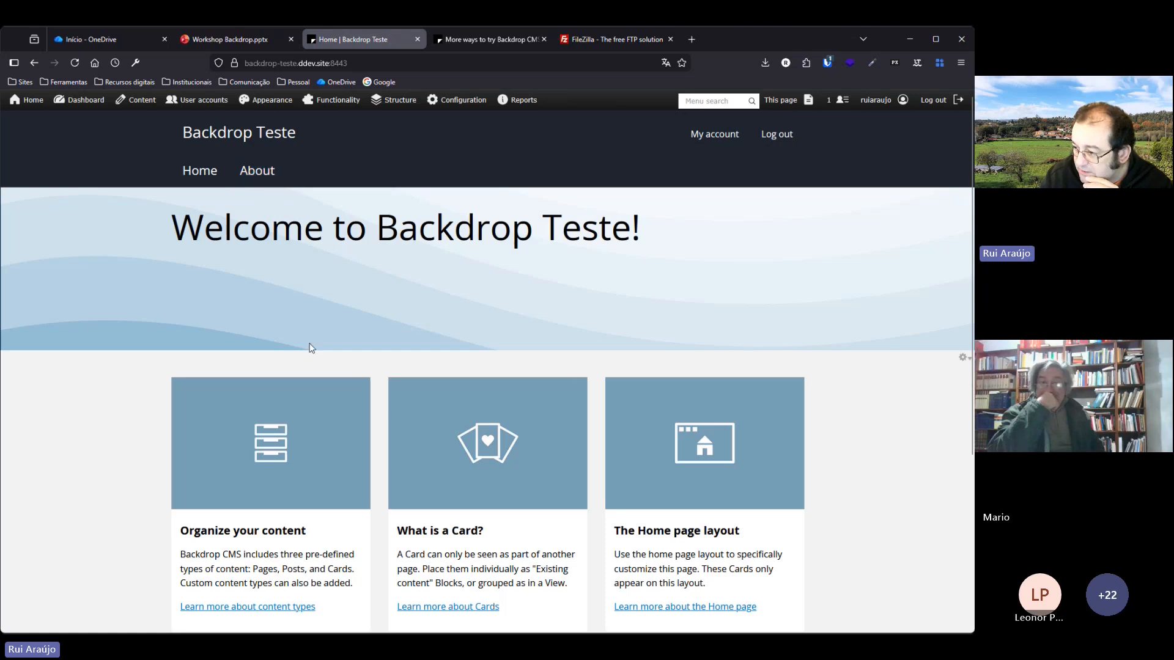
Go to the About page from the primary menu and open its edit form.
left_click(257, 170)
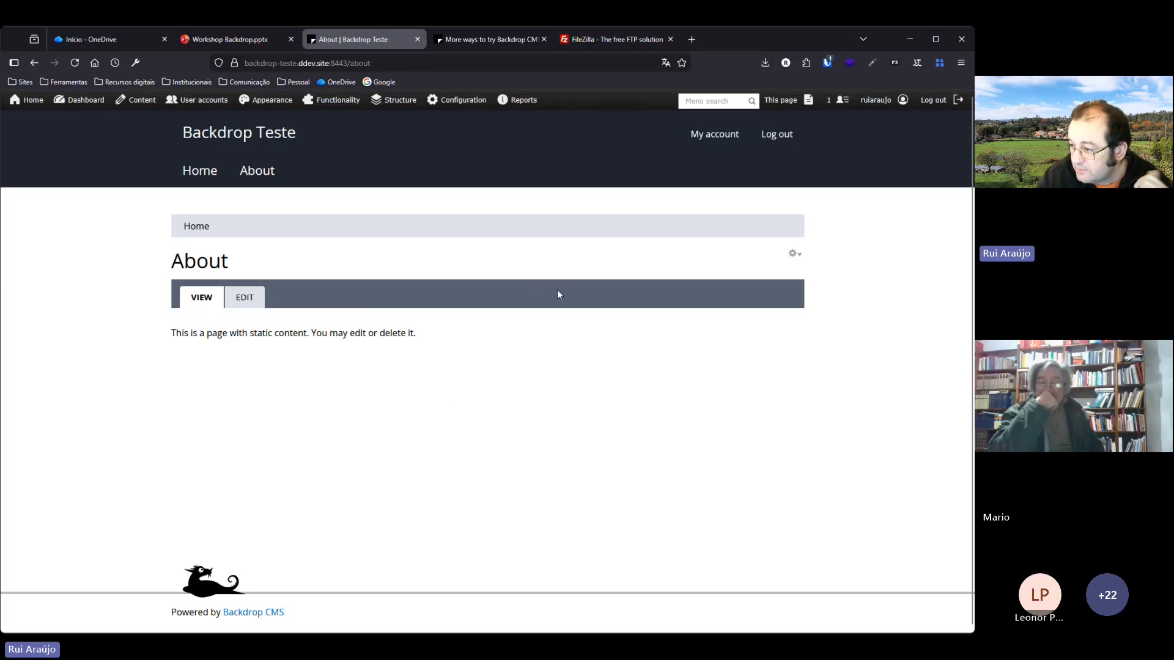
left_click(245, 306)
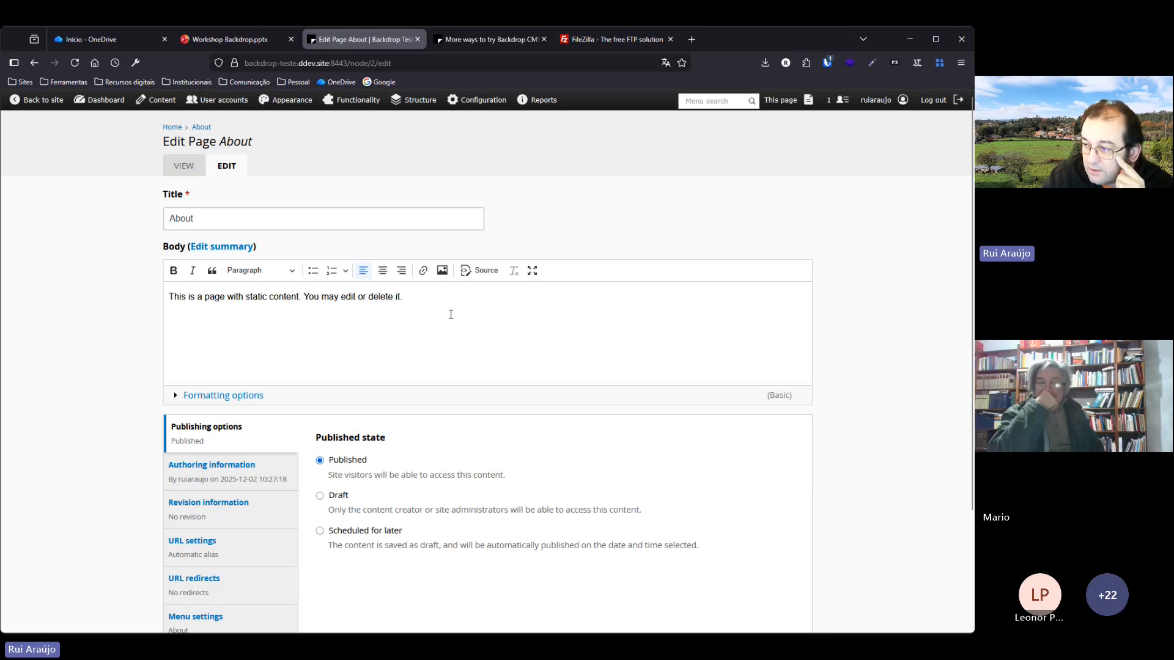
Retitle the page 'Início' and set its body to 'Esta é a página inicial da minha aplicação'.
double_click(181, 219)
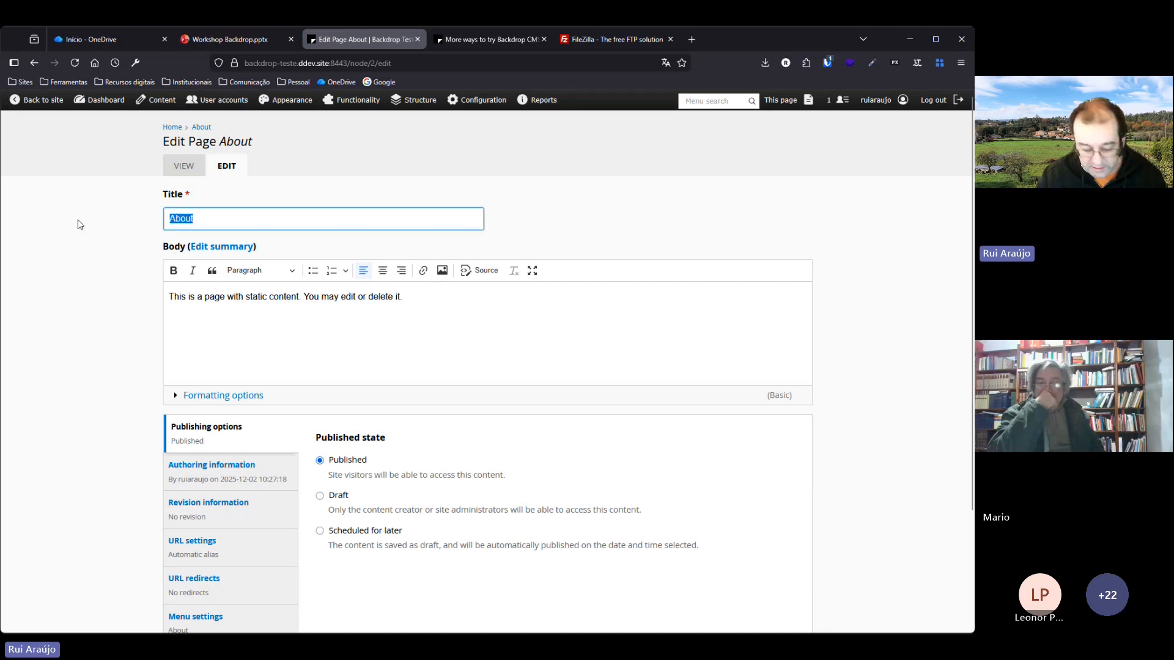
type("Início")
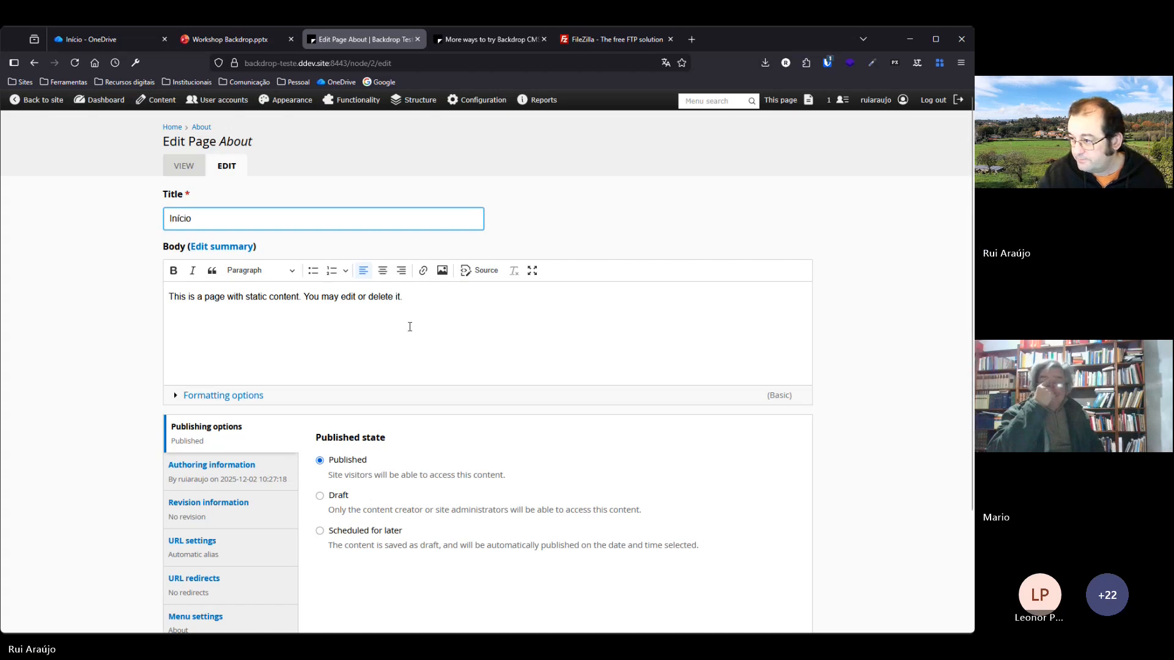
left_click_drag(403, 296, 116, 284)
type("Esta")
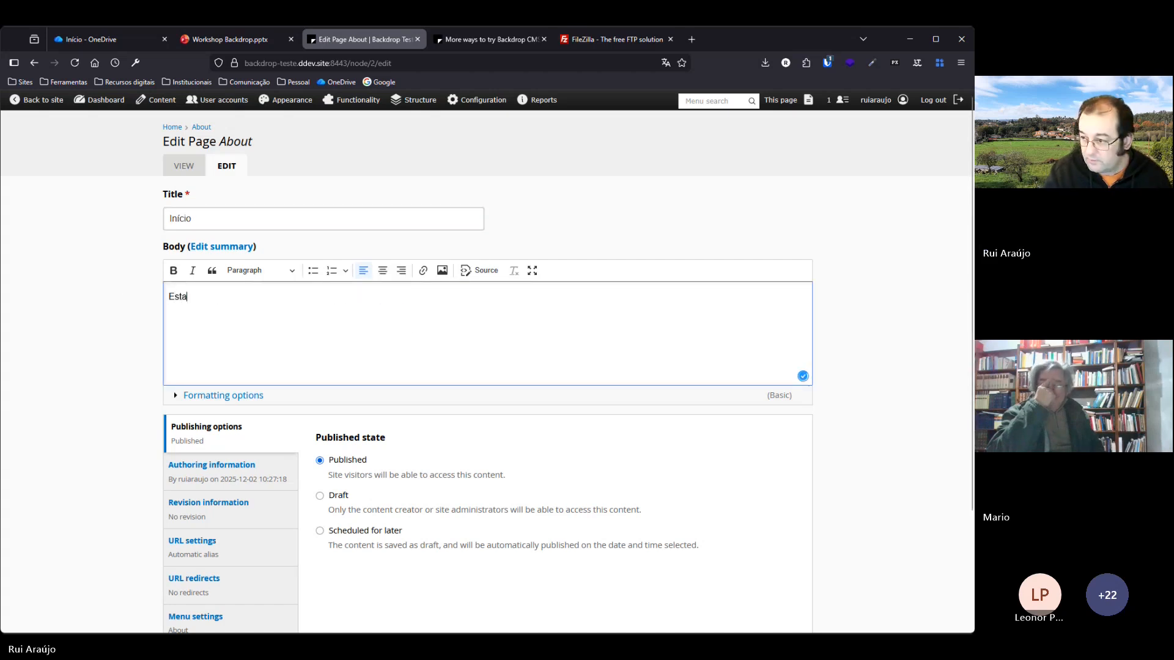
type(" é a p")
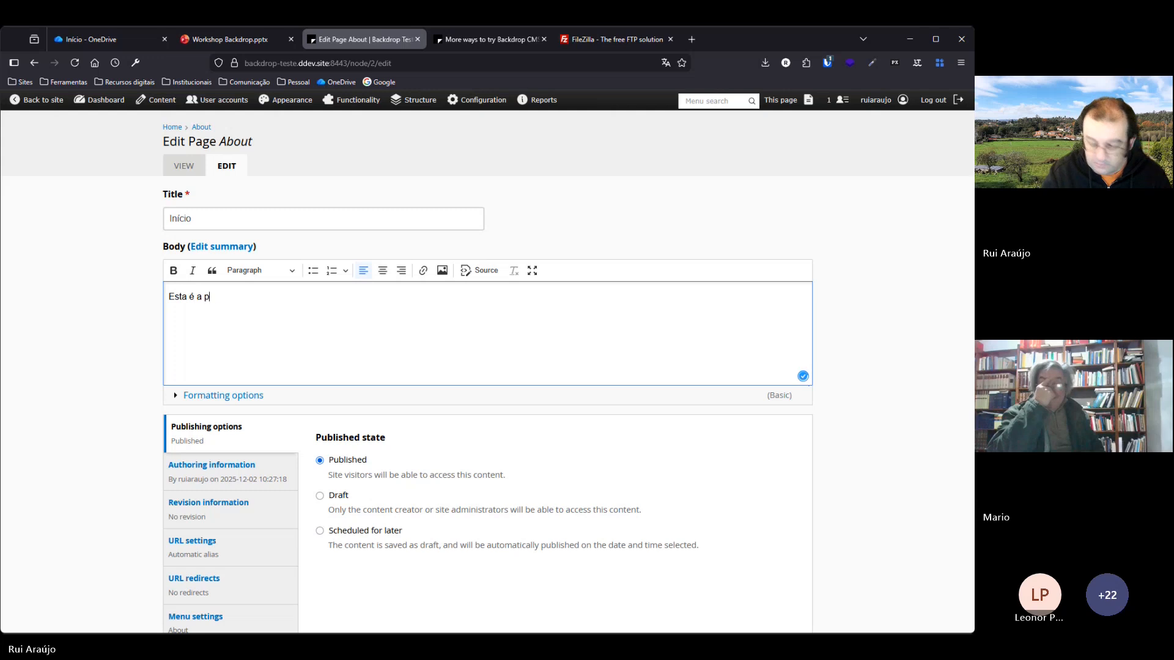
key("BackSpace")
key("BackSpace")
key("BackSpace")
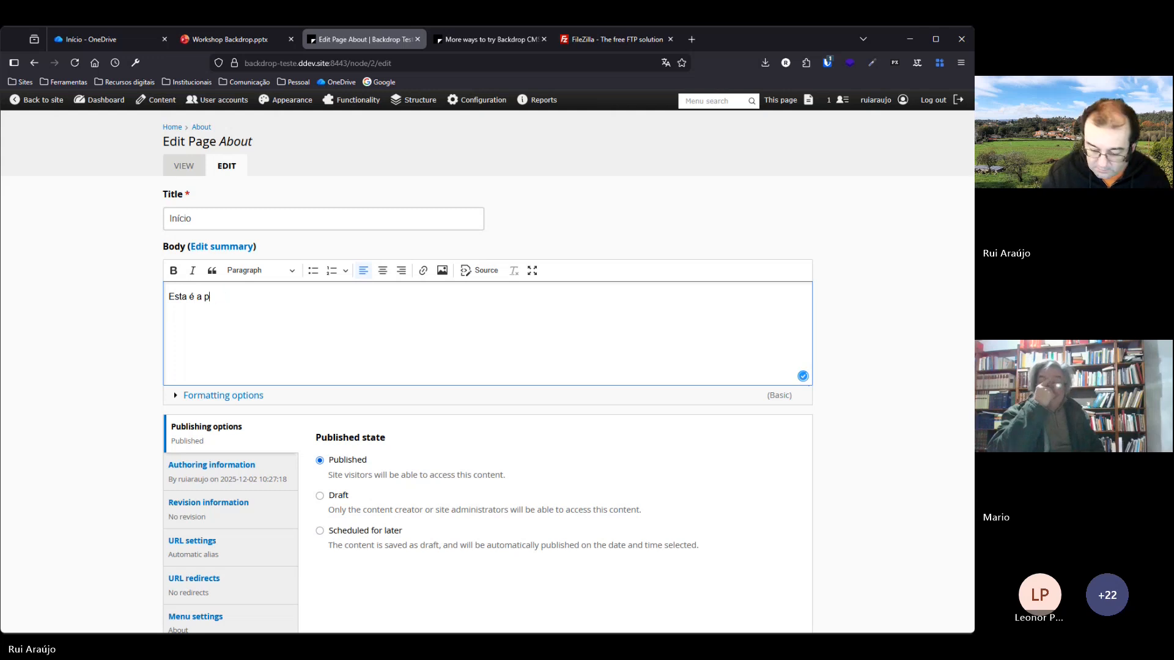
type("ágina")
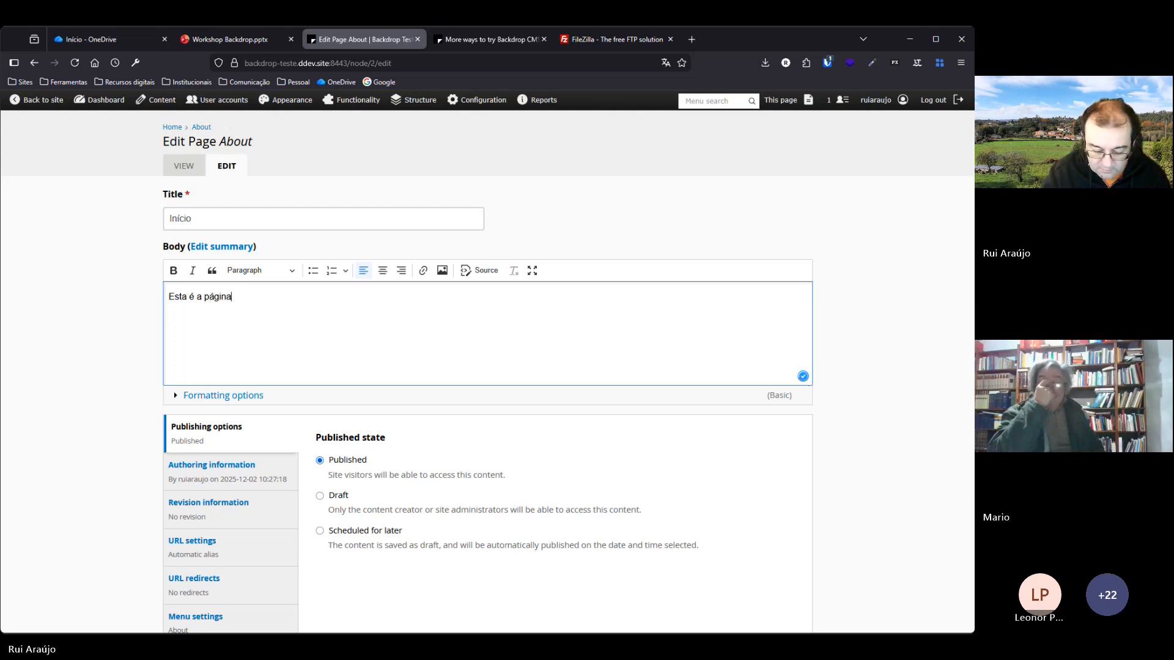
type(" inicial da mih")
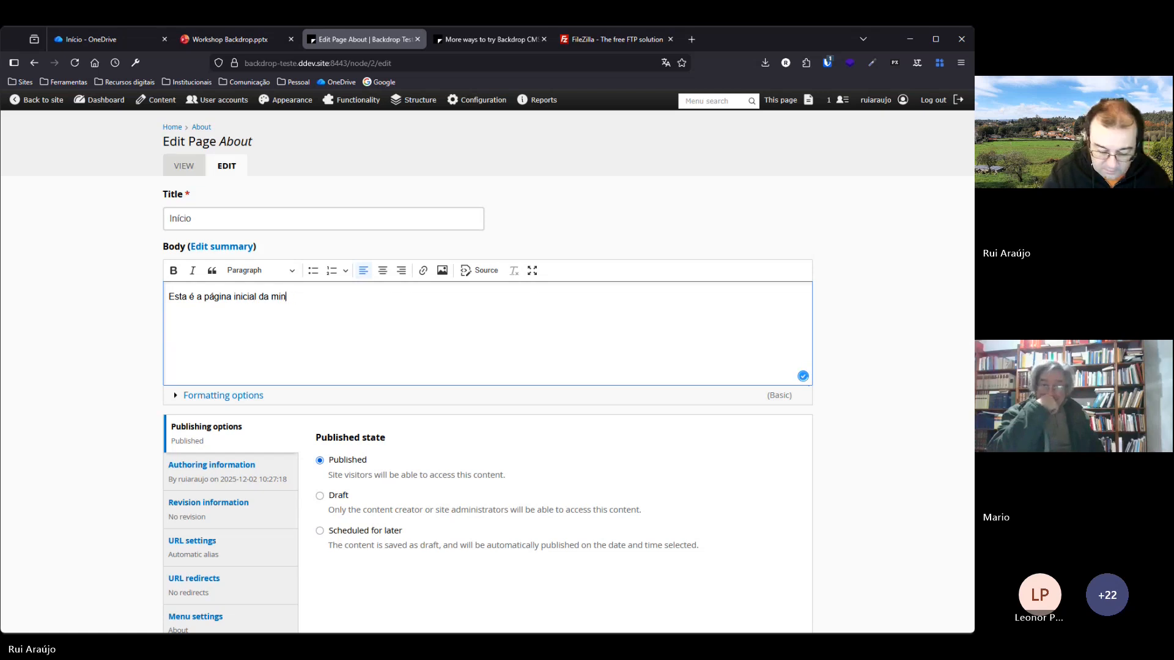
type("ha aplicação")
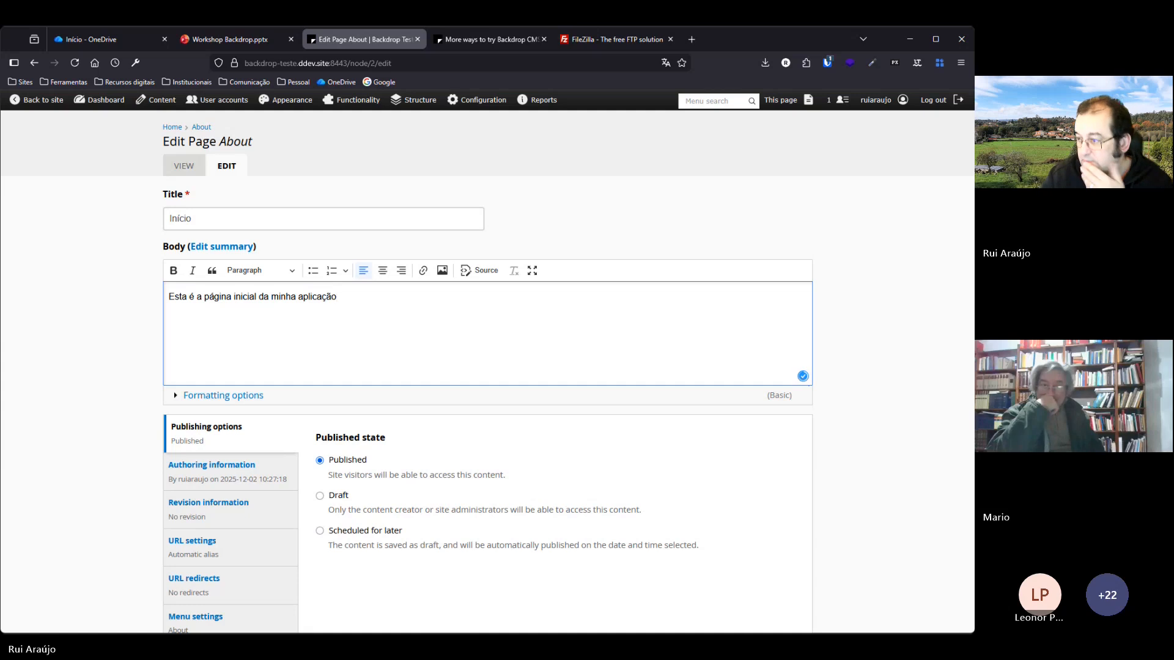
scroll(327, 281, "down", 2)
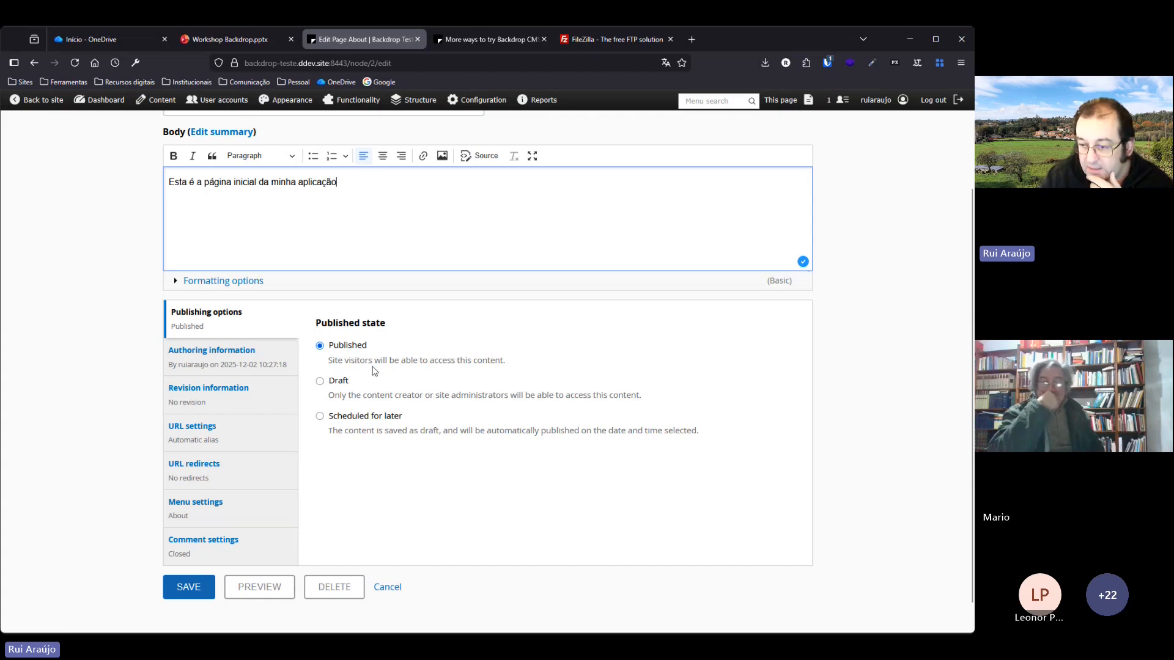
Set the Início page's status to Published and save it.
left_click(320, 381)
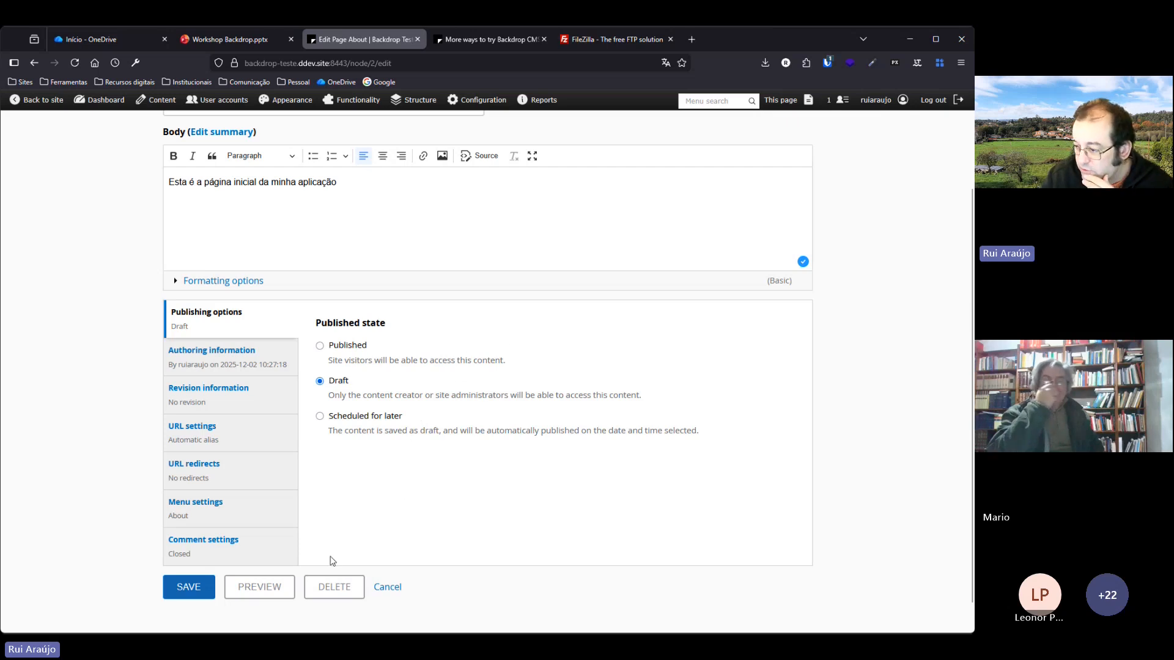
left_click(320, 345)
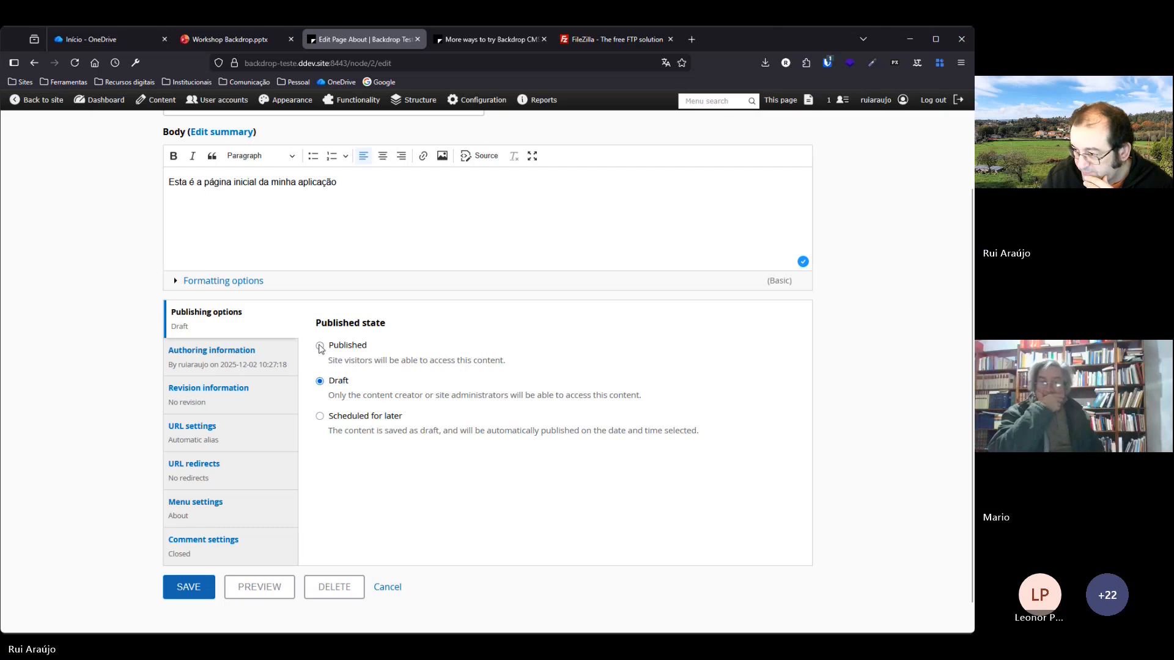
left_click(187, 587)
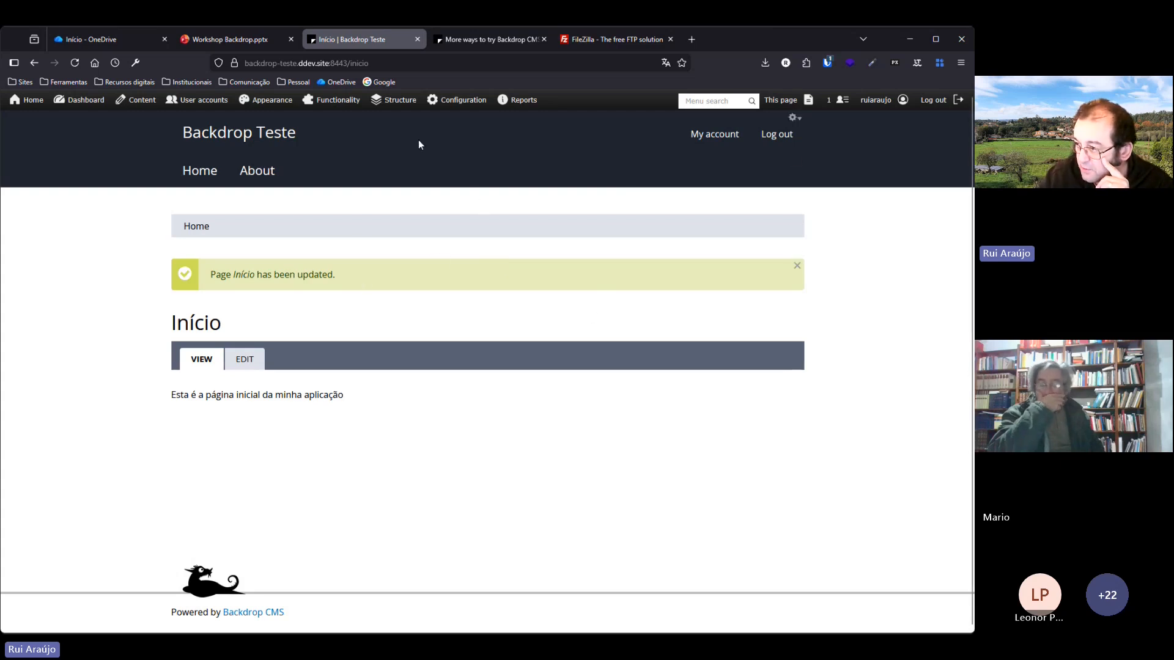
Confirm the Início page's address is /inicio, then return to Configuration > Site information.
mouse_move(455, 105)
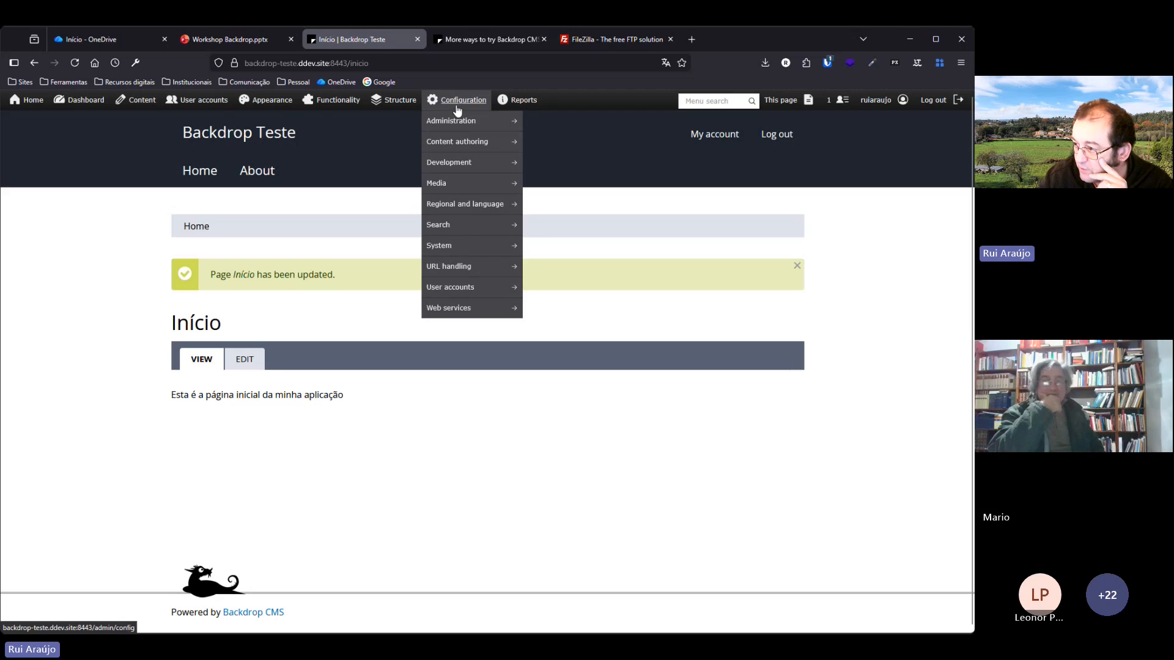
left_click(460, 110)
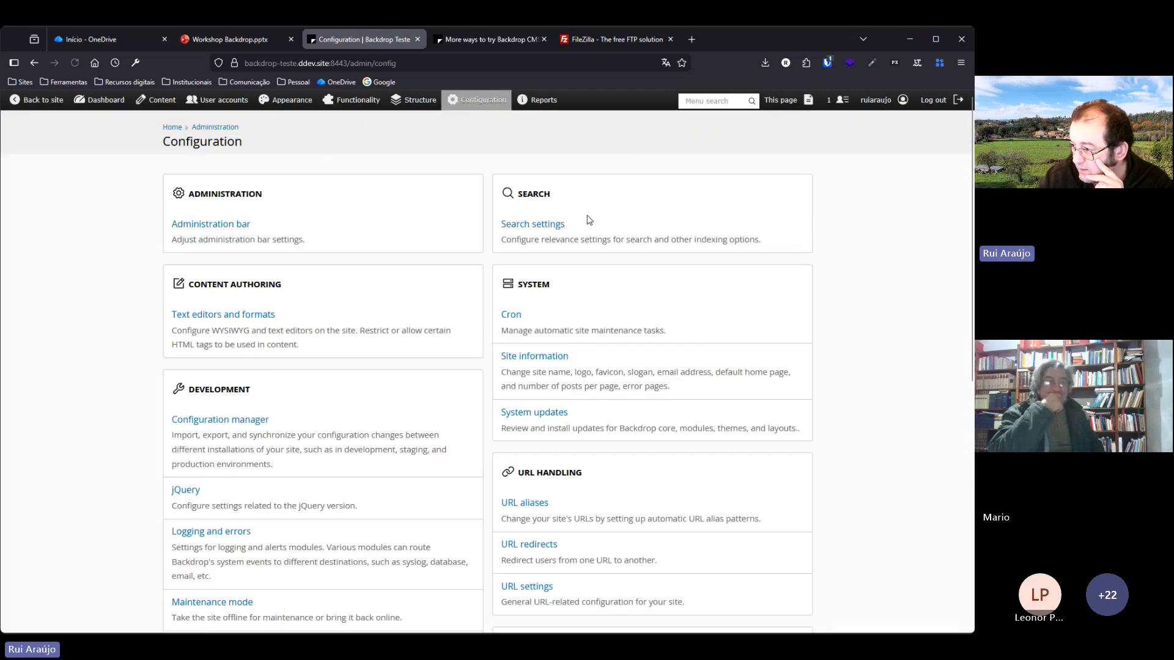
left_click(538, 359)
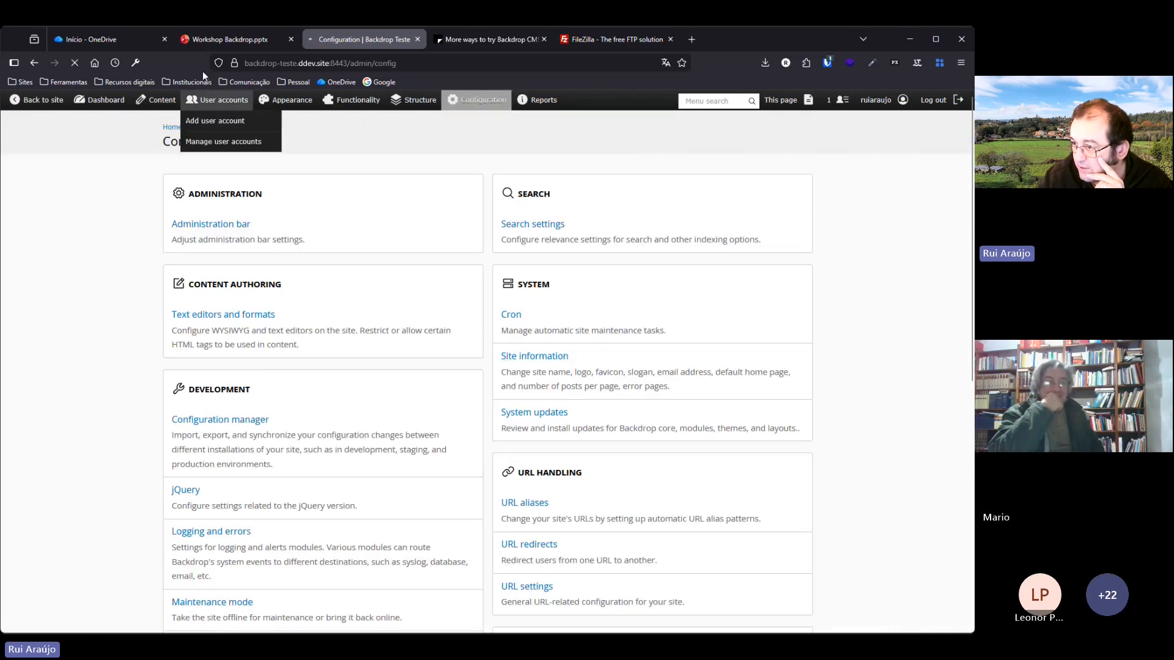
left_click(29, 65)
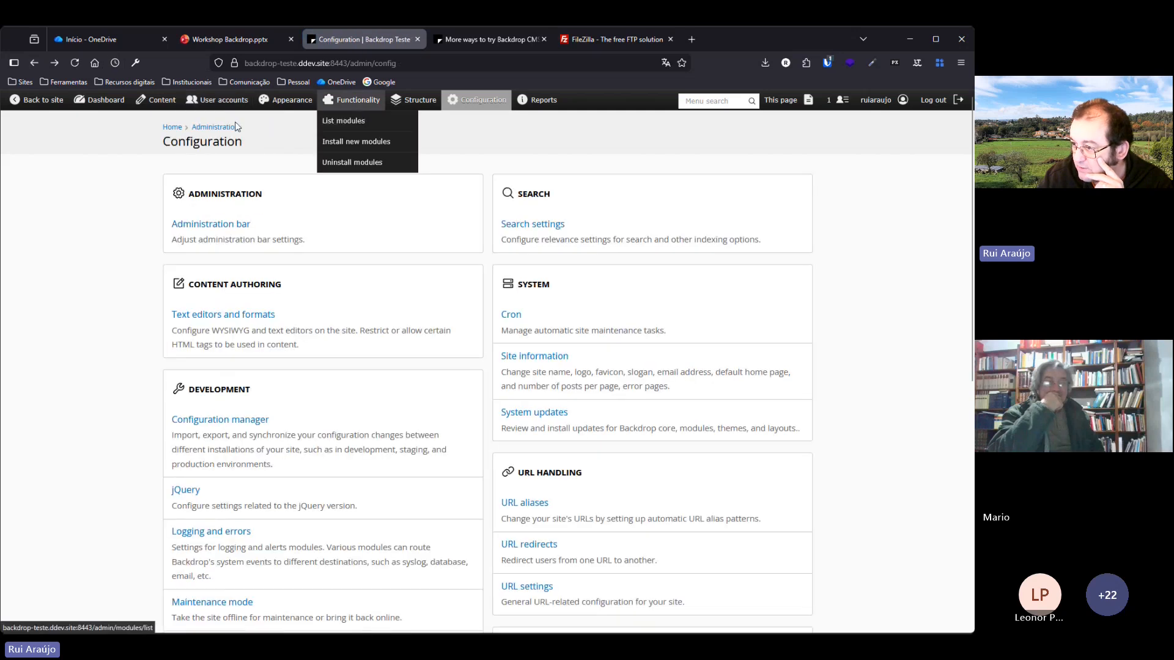
left_click(37, 63)
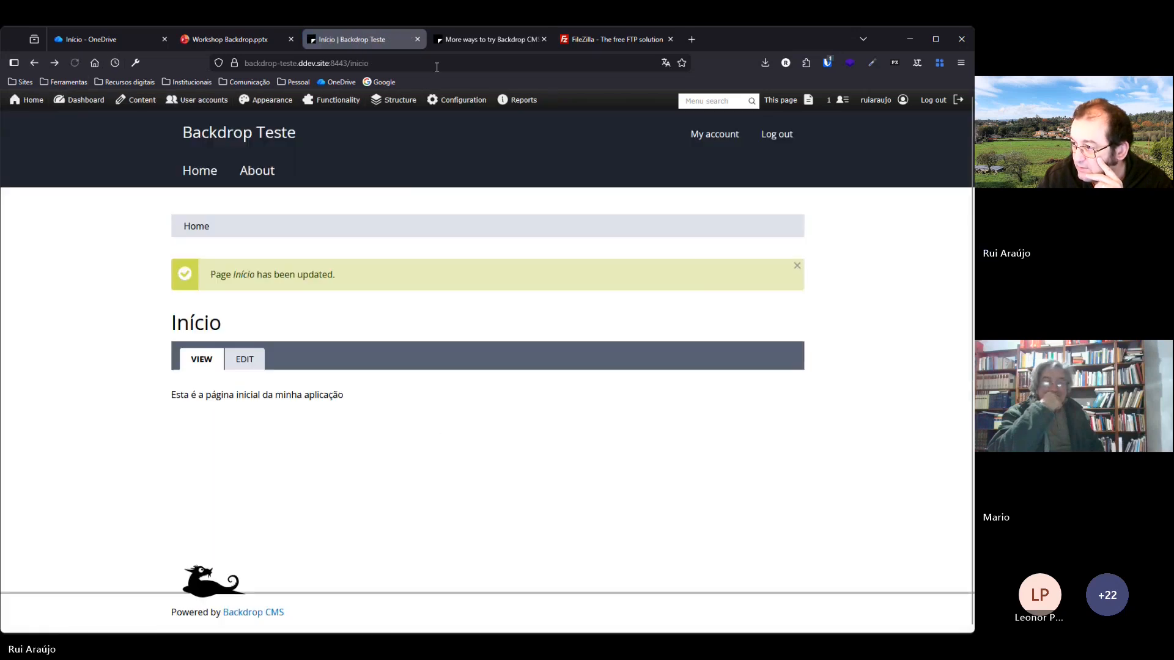
left_click_drag(388, 66, 349, 67)
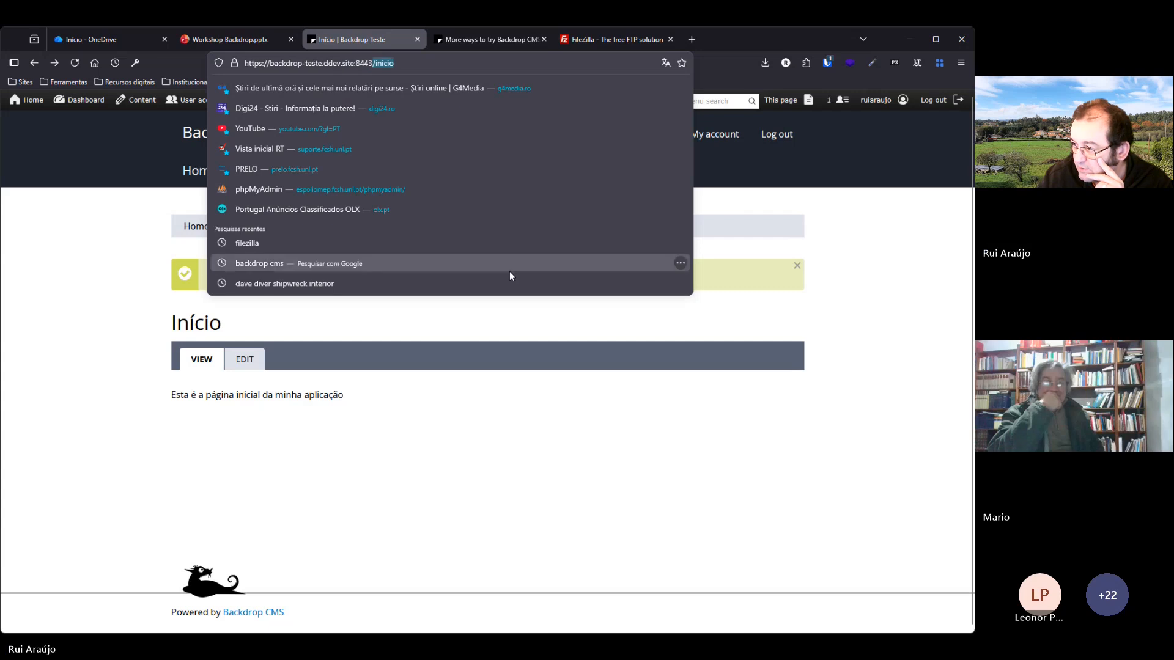
left_click(396, 63)
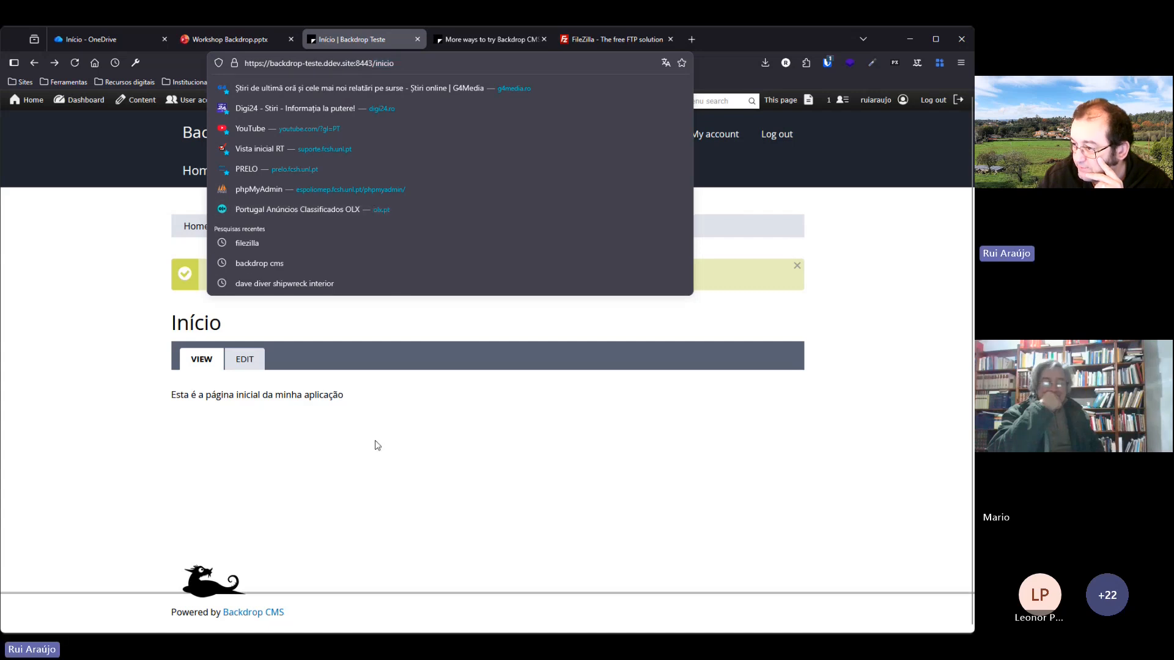
left_click(460, 100)
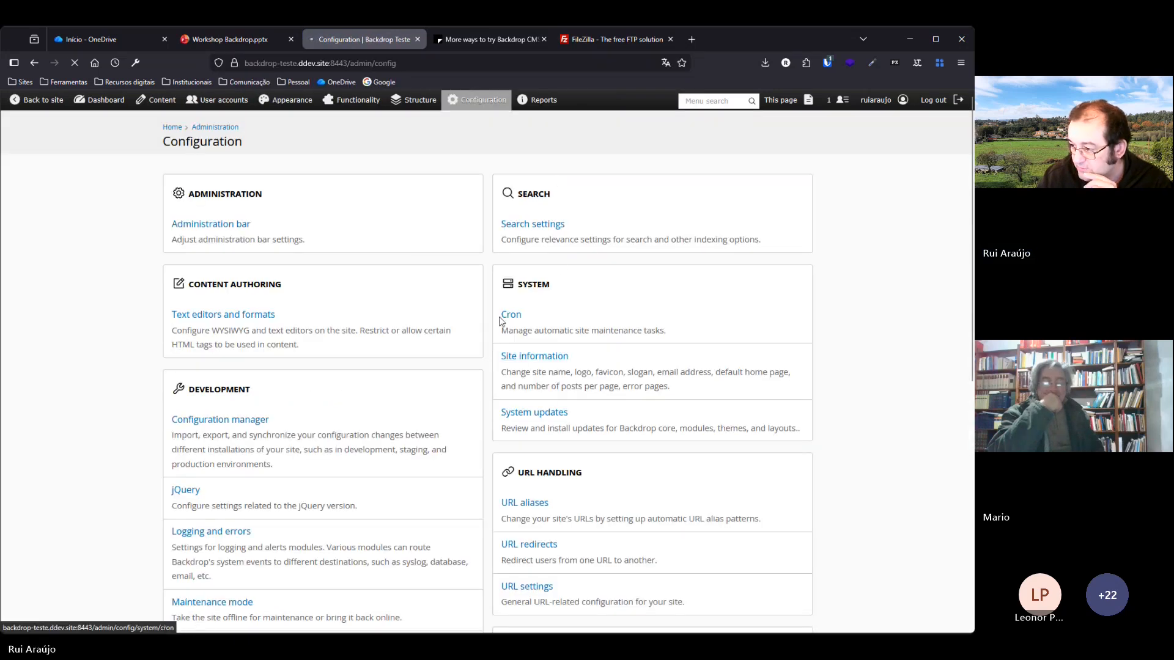
left_click(535, 355)
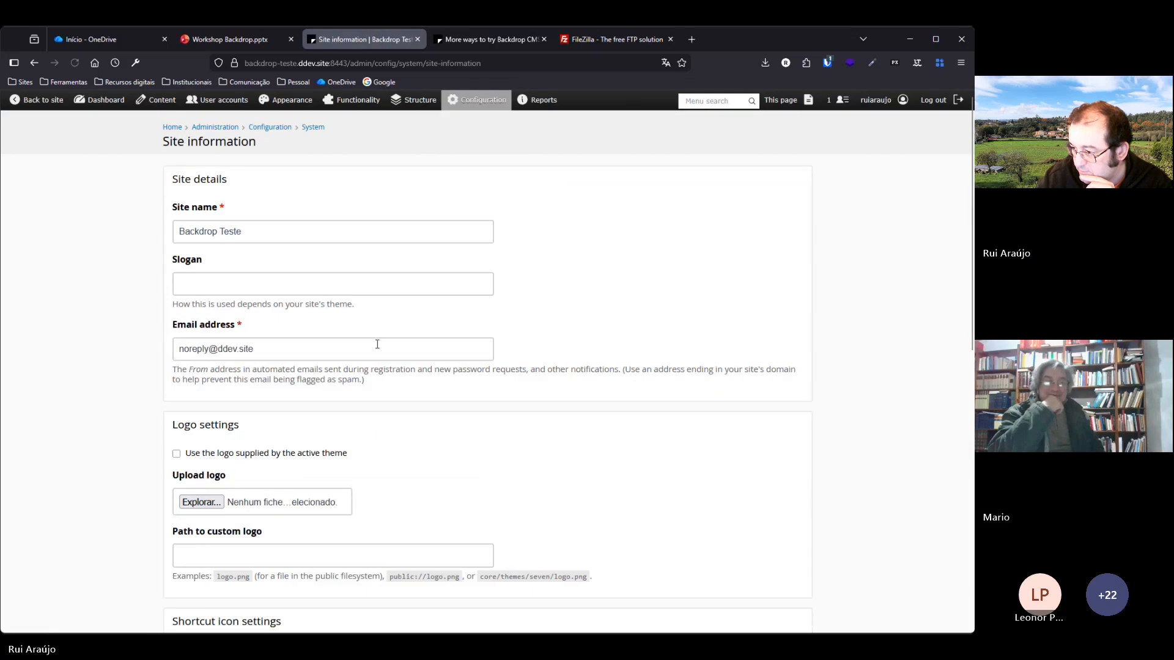
Set the home page path to 'inicio' from the Início suggestion, save, and flush all caches.
scroll(377, 345, "down", 5)
scroll(377, 353, "down", 3)
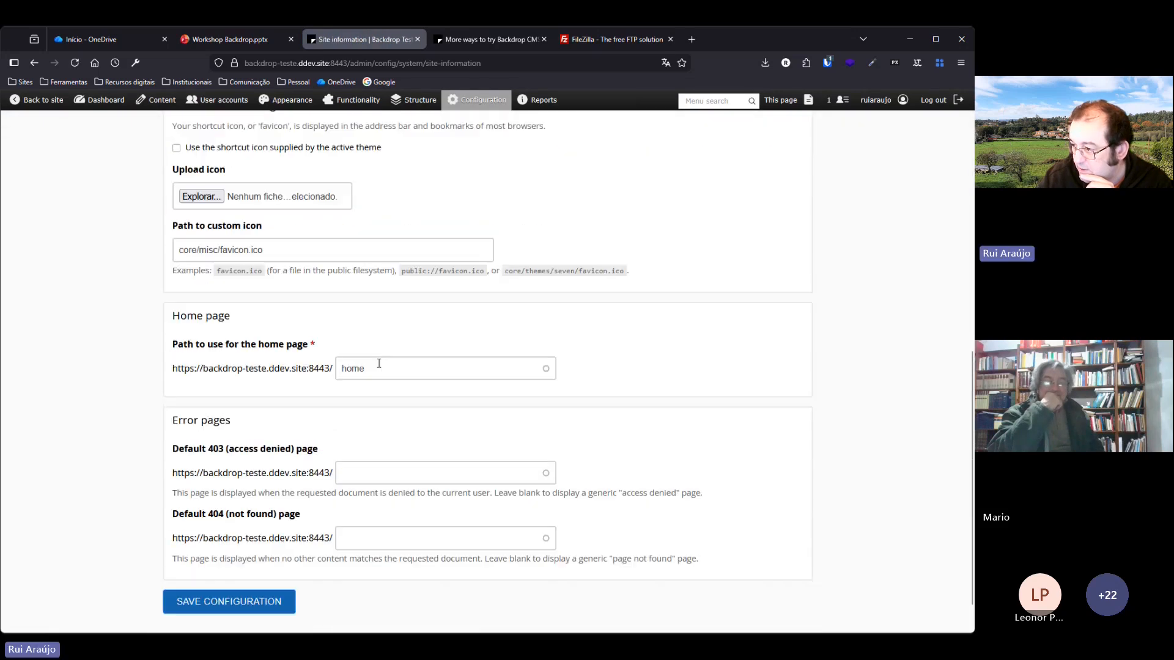
left_click_drag(377, 365, 326, 372)
type("nicio")
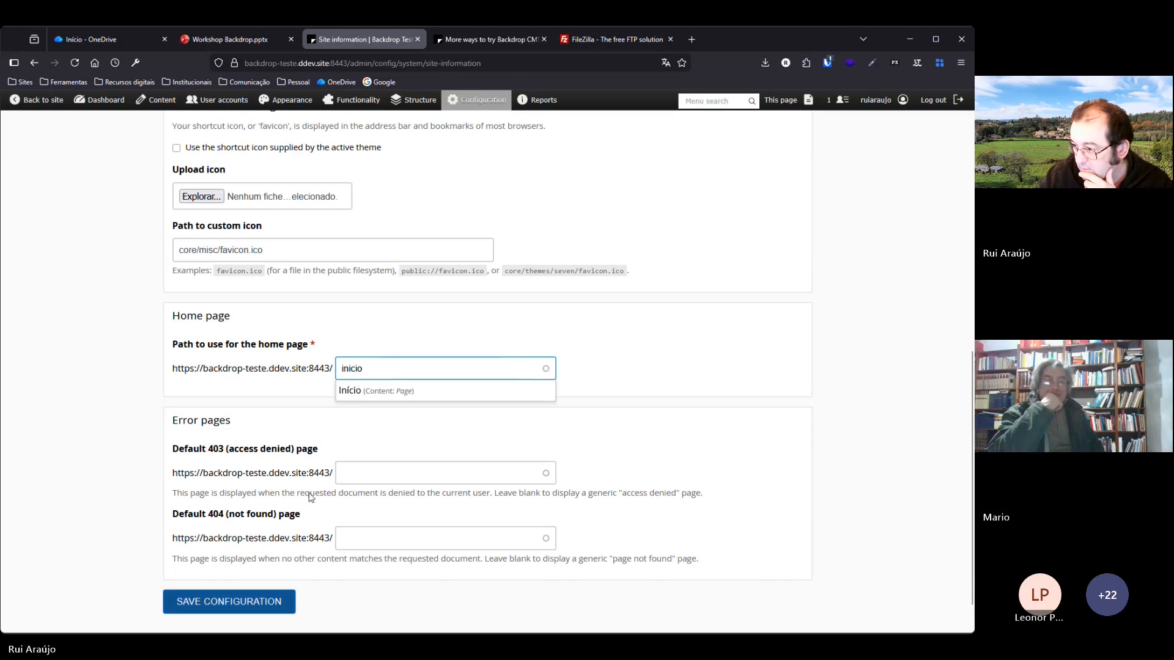
left_click(356, 389)
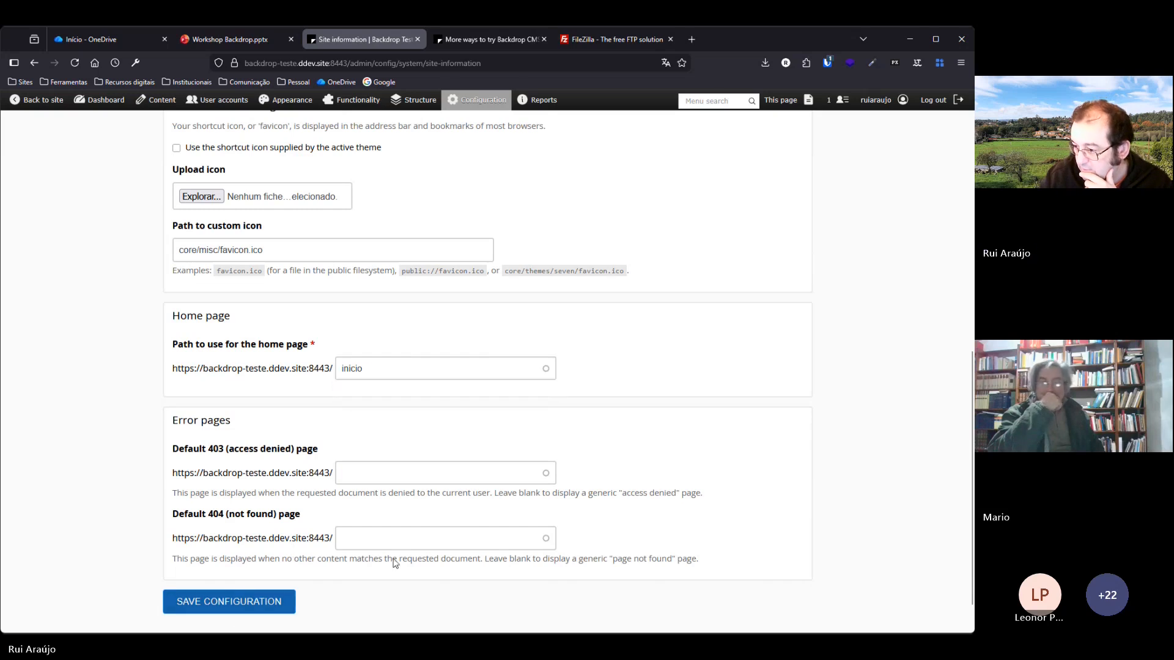
left_click(239, 601)
mouse_move(18, 100)
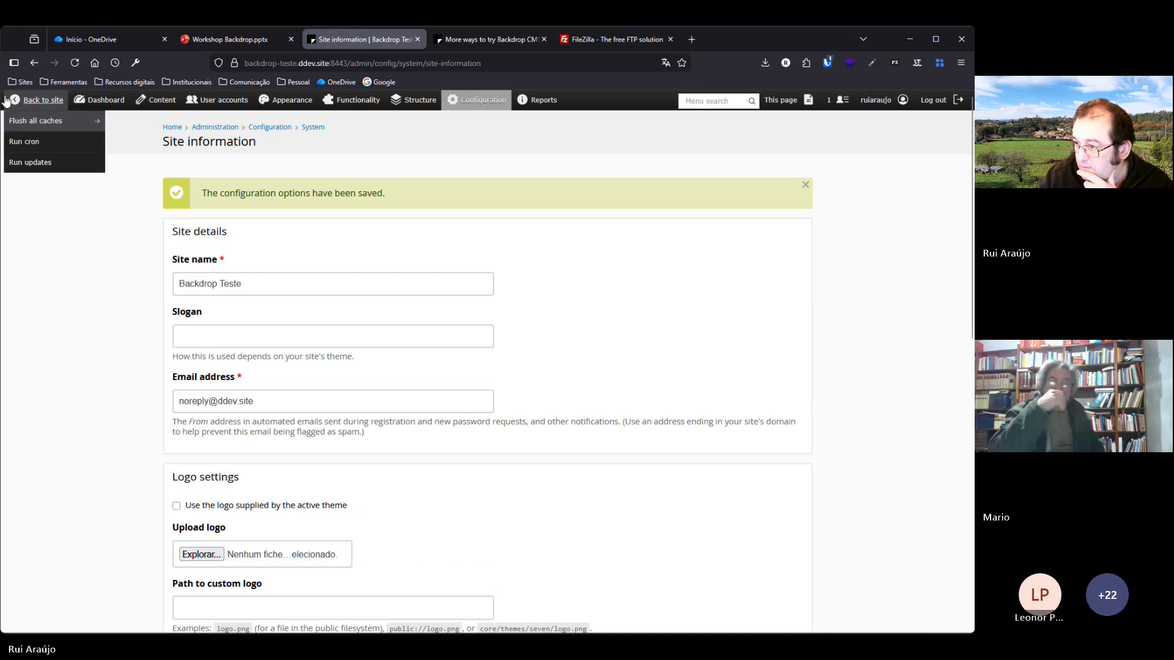
left_click(35, 121)
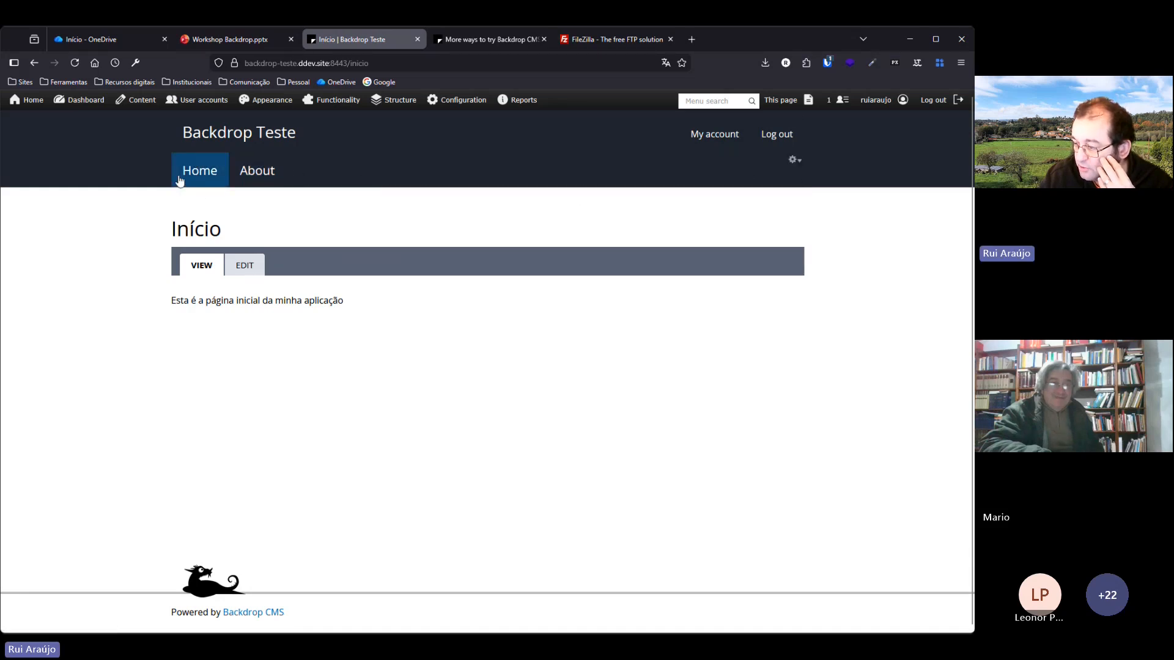
Go to Structure > Menus to list Account menu, Administration menu and Primary navigation.
left_click(797, 162)
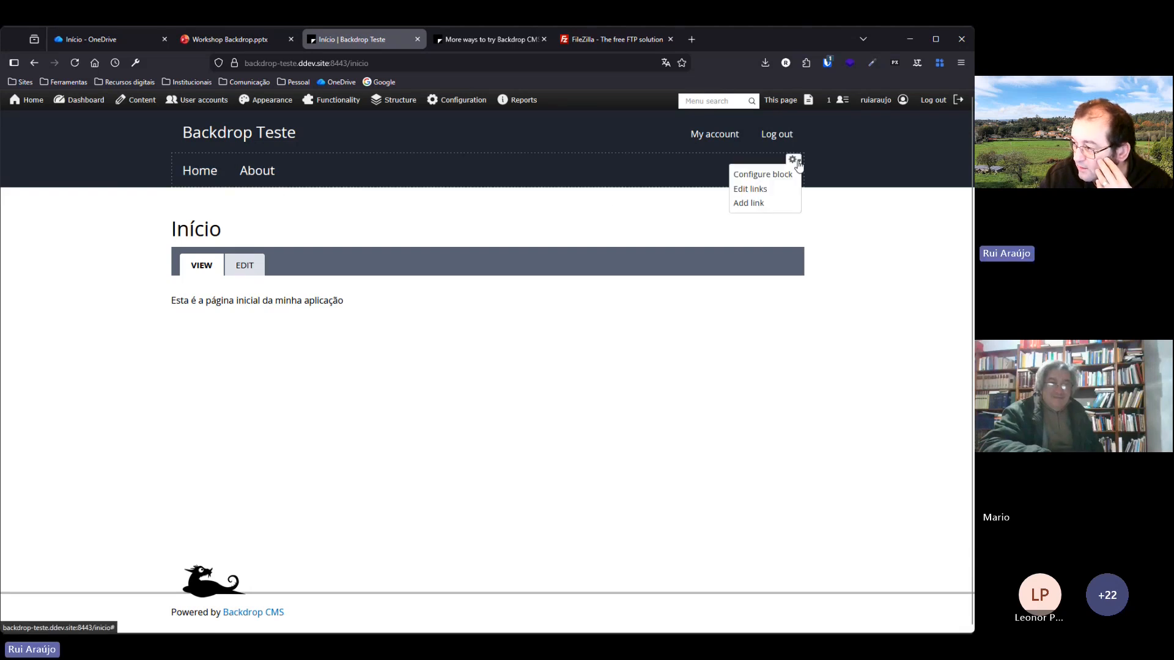
mouse_move(338, 109)
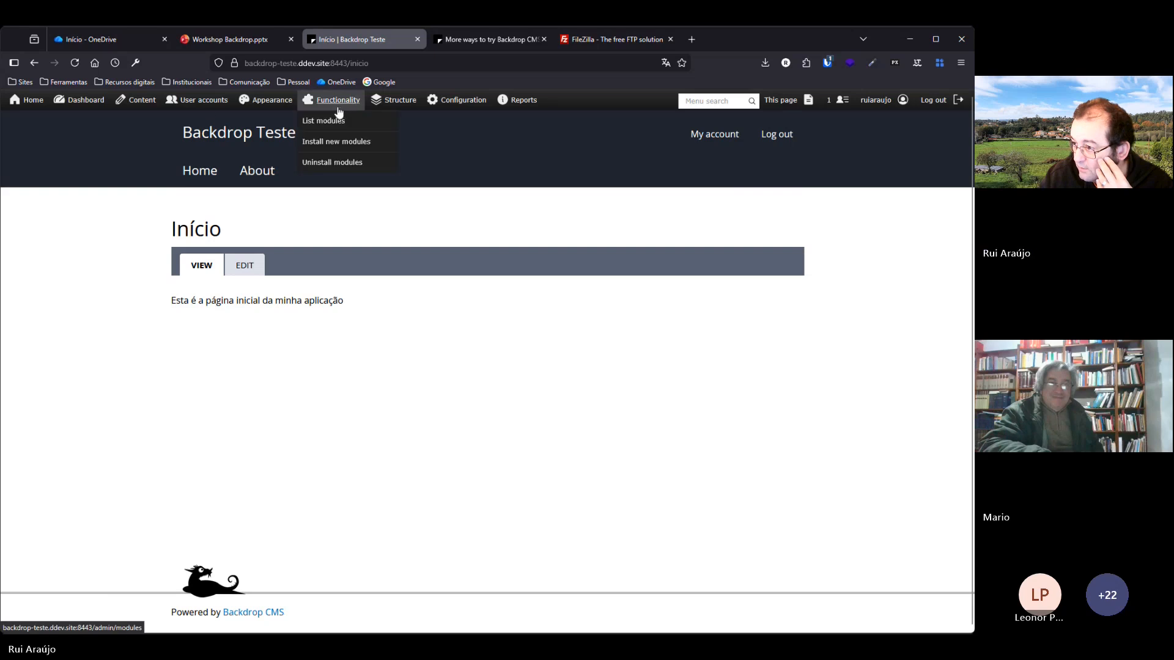
mouse_move(283, 108)
mouse_move(394, 104)
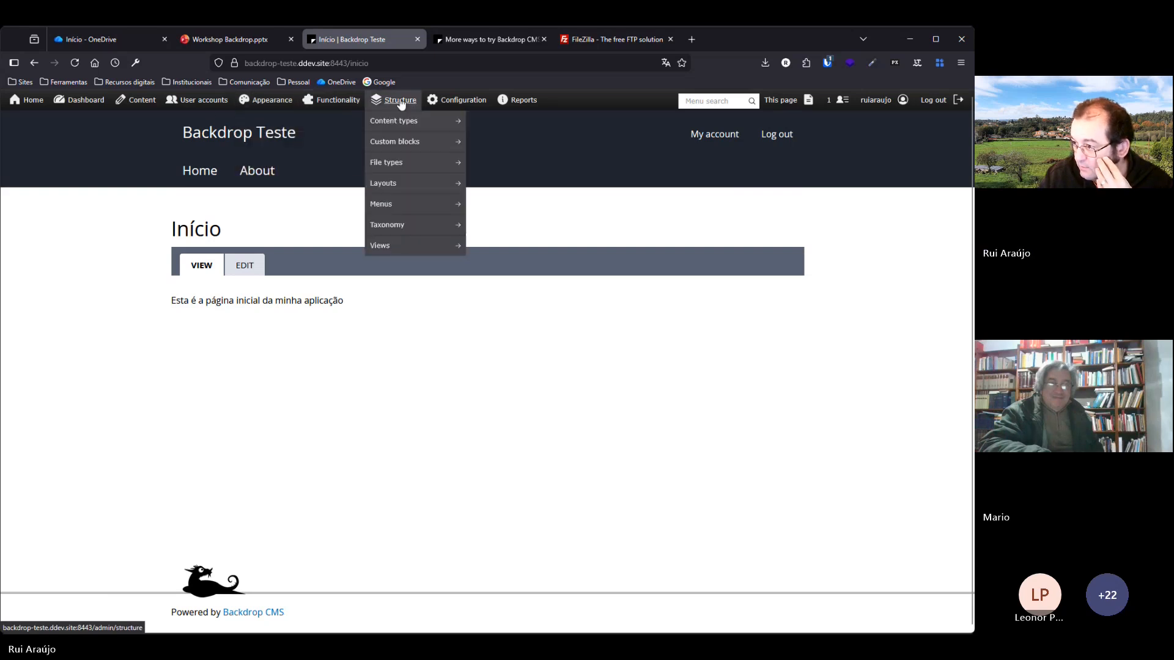
left_click(394, 210)
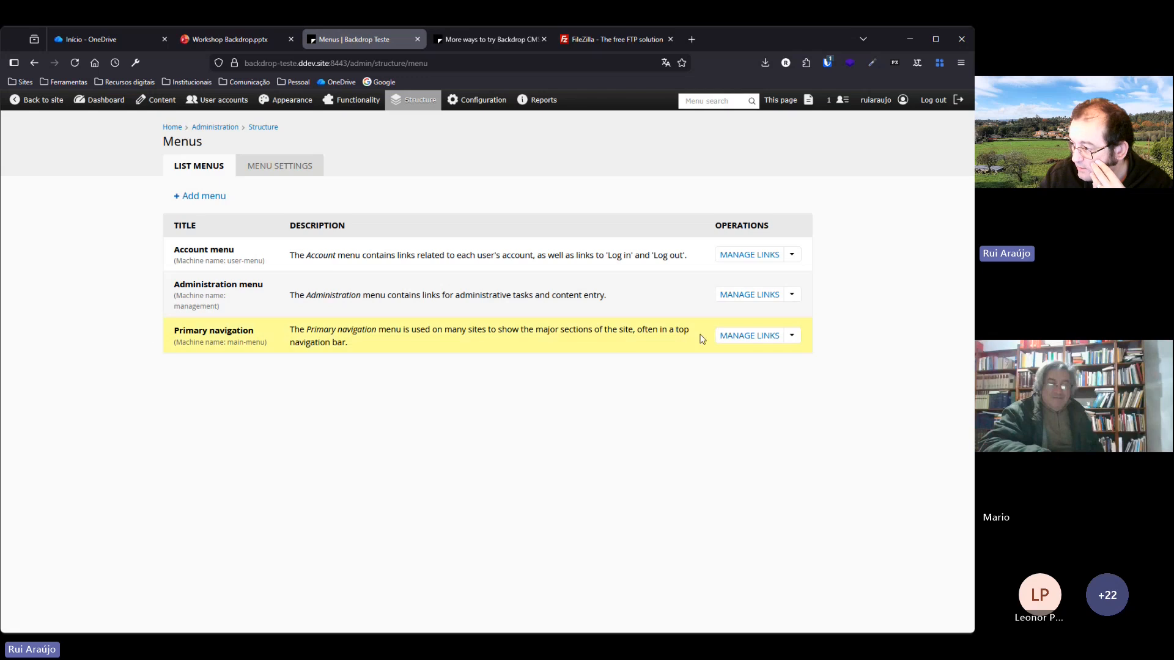
In Primary navigation's links, retitle the About link to 'Inicio' and save it.
left_click(747, 335)
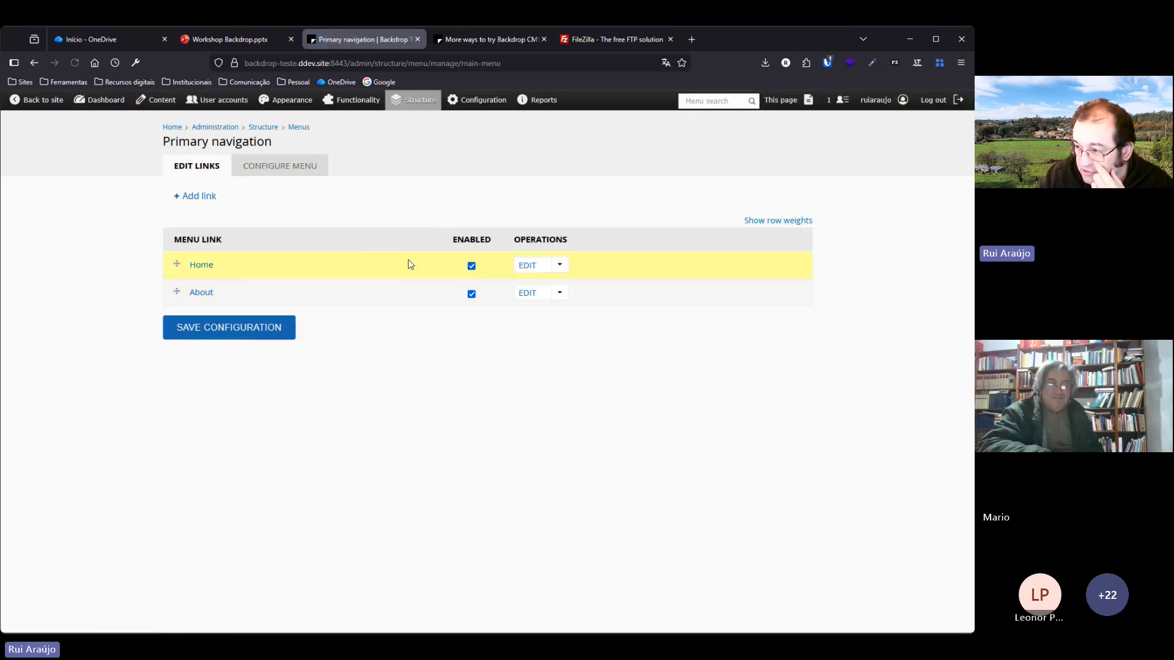
left_click(471, 266)
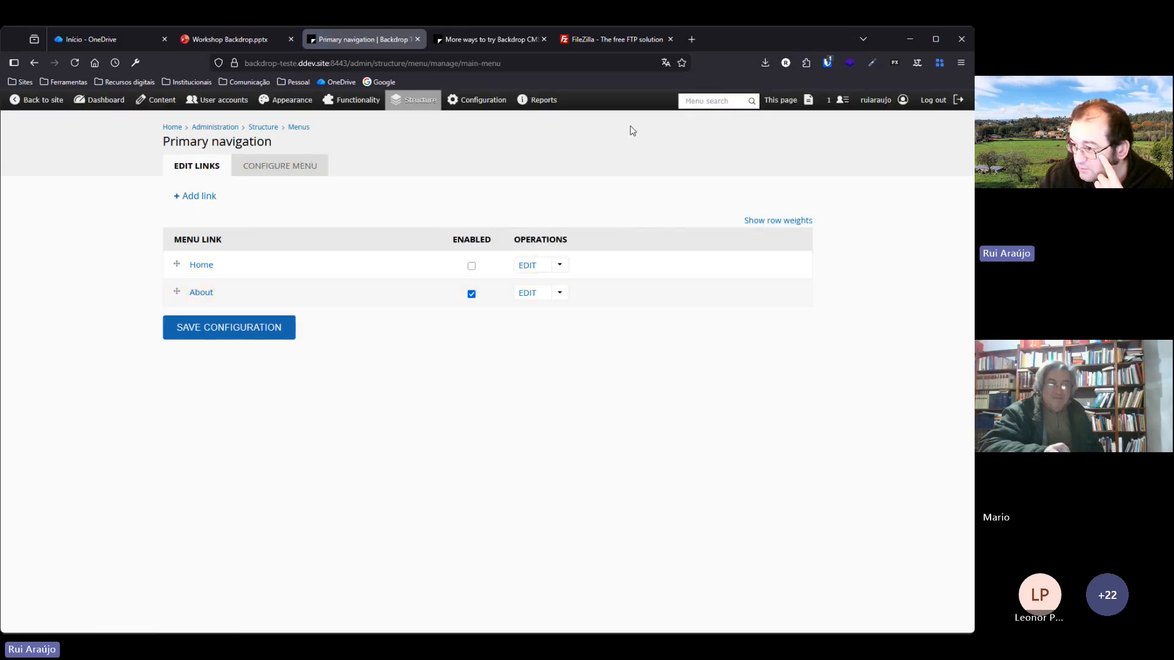
left_click(528, 294)
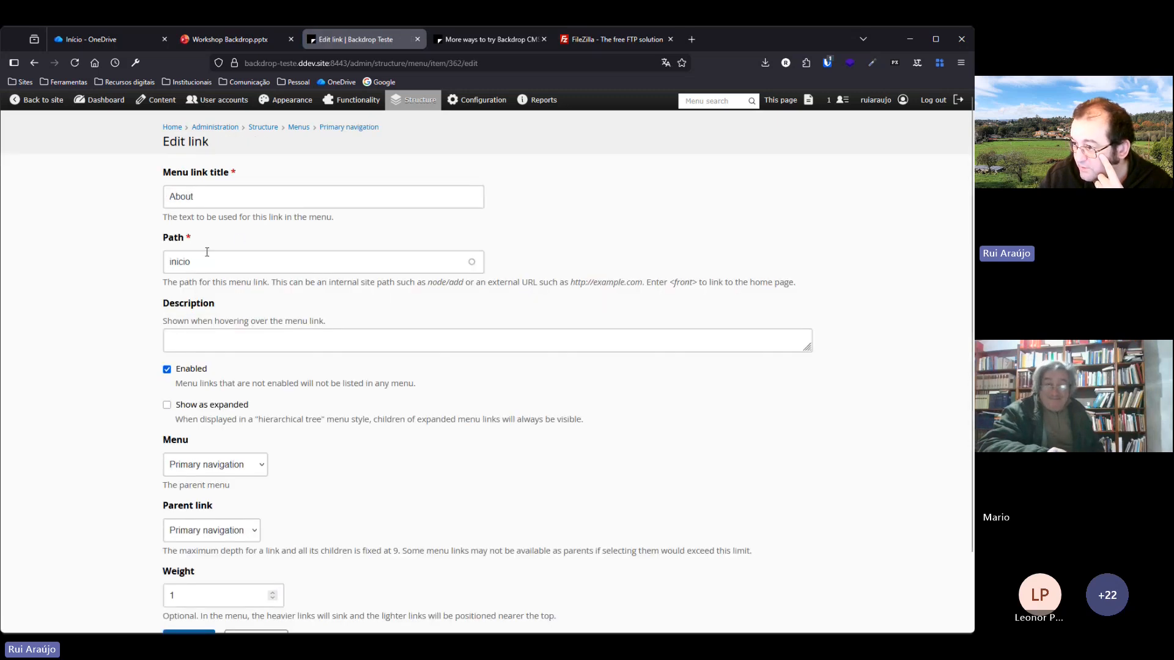
left_click_drag(193, 206, 104, 215)
type("I")
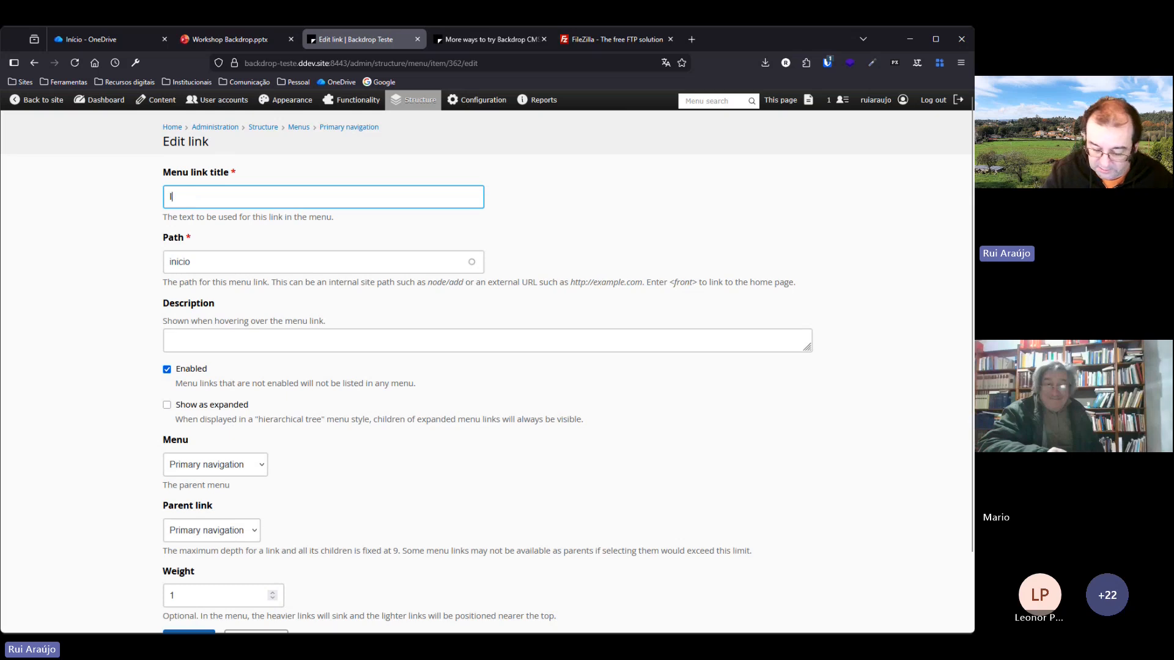
type("nicio")
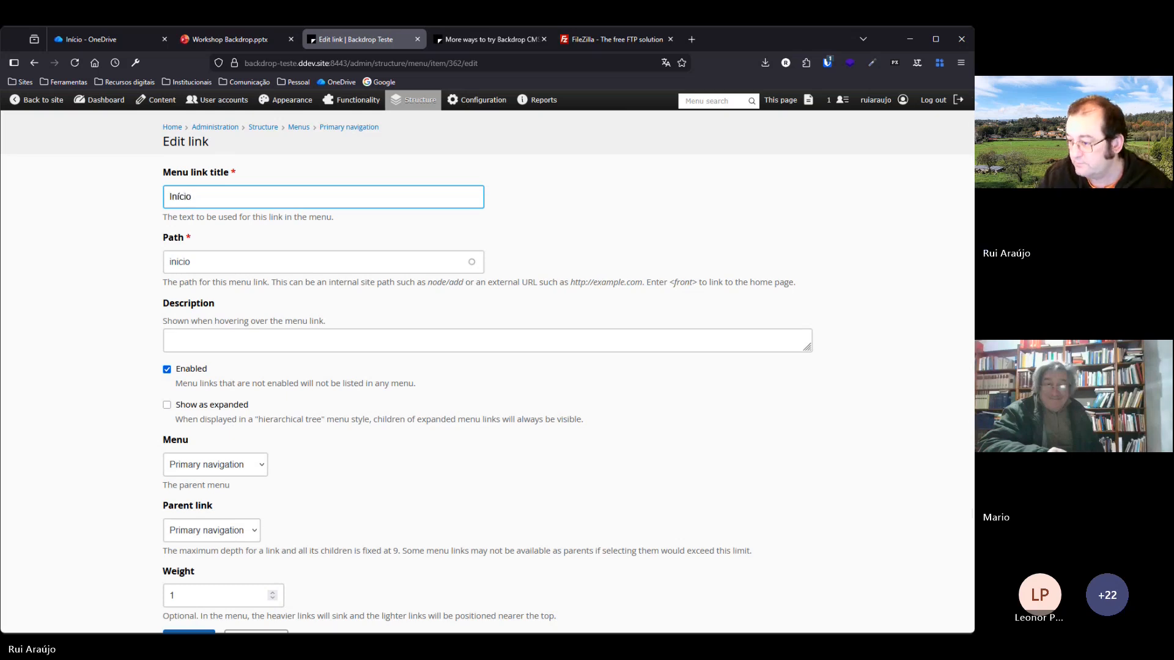
scroll(352, 403, "down", 2)
left_click(200, 563)
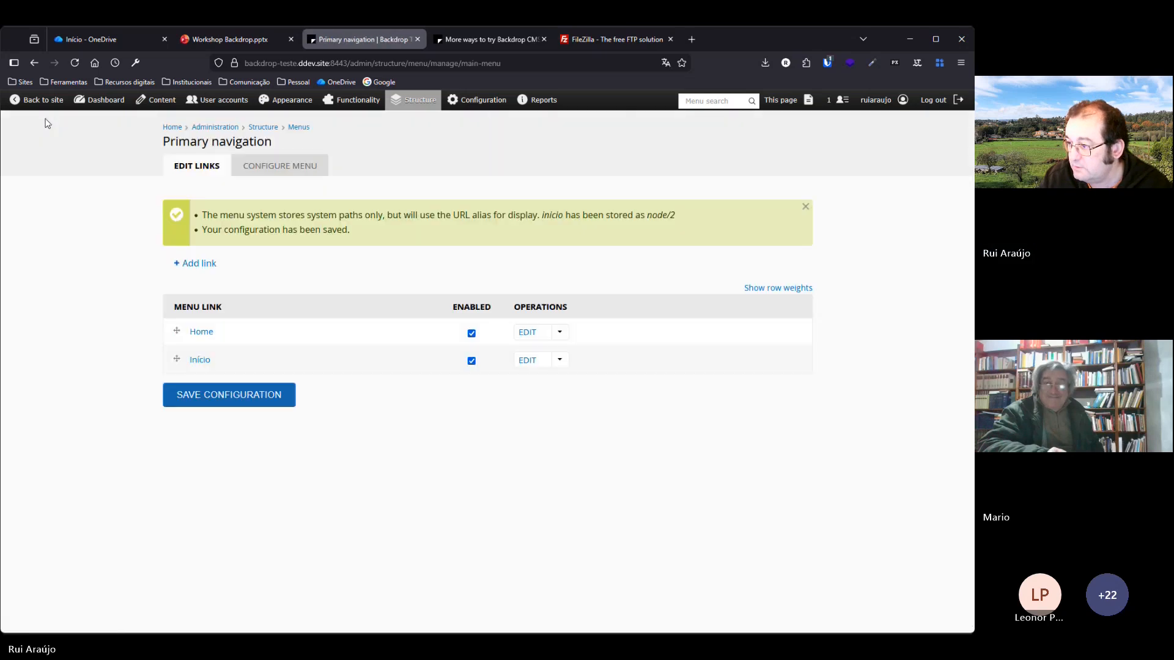
Disable the Home link, save Primary navigation, check the front page, then return to Workshop Backdrop.pptx.
mouse_move(32, 110)
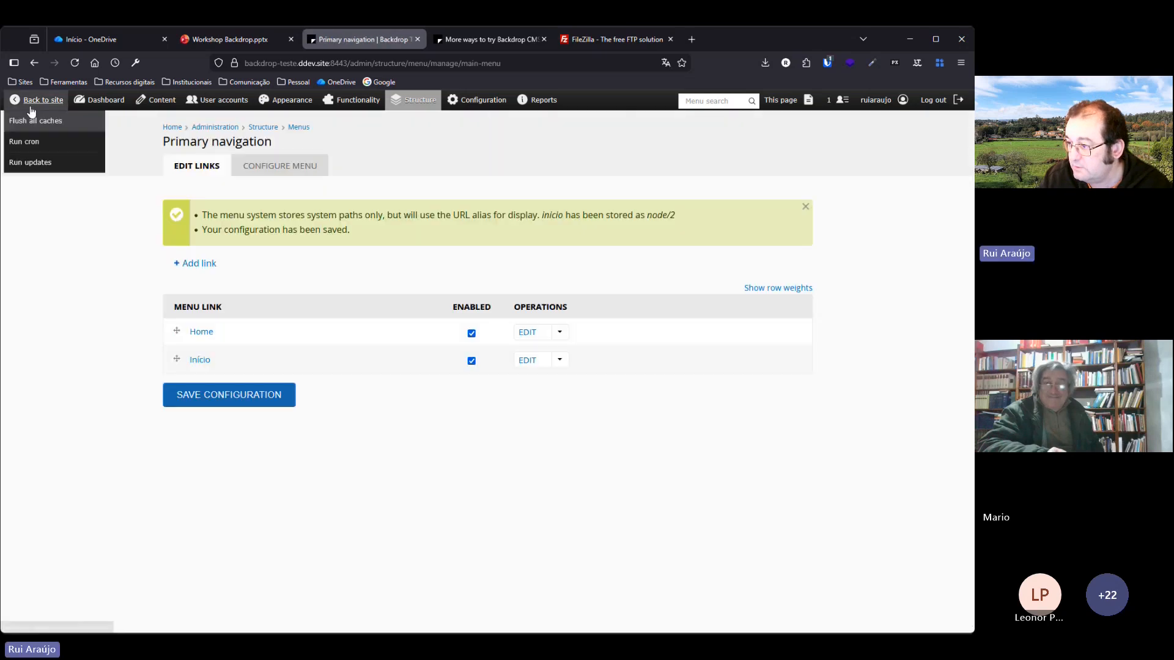
left_click(229, 397)
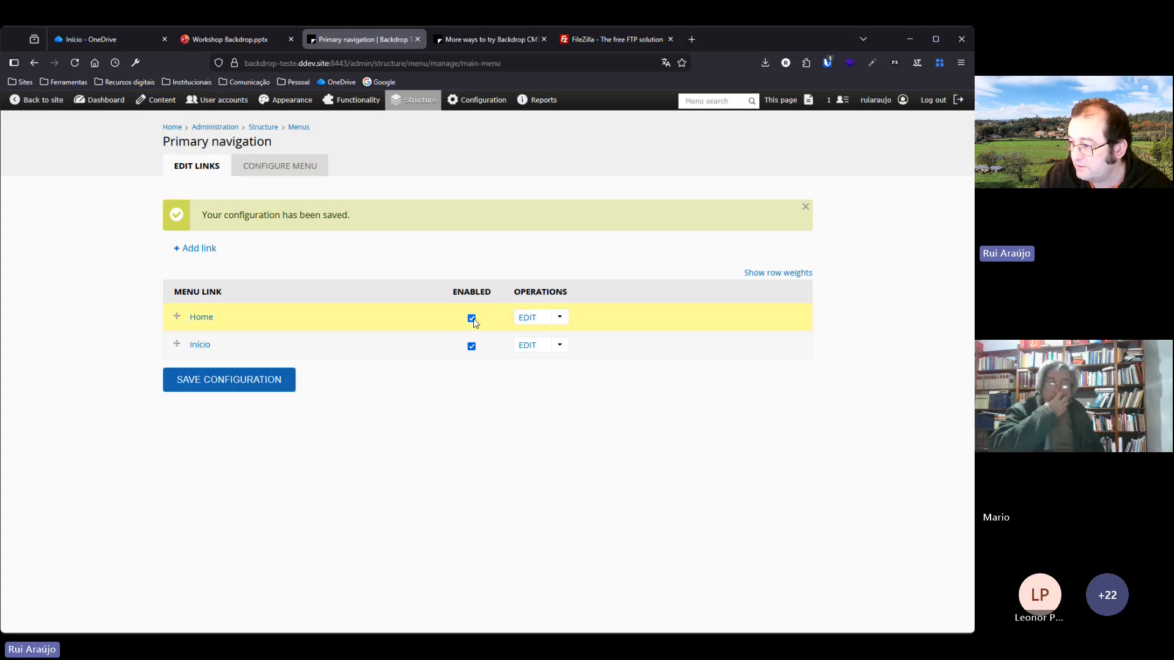
left_click(472, 318)
left_click(228, 379)
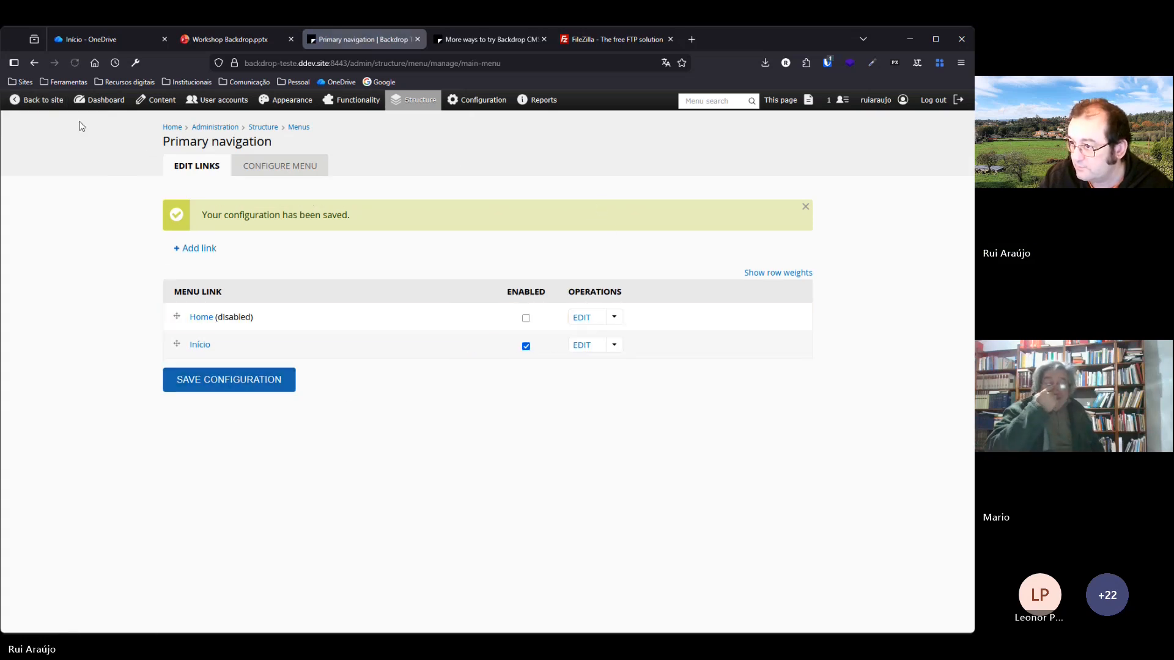
left_click(43, 100)
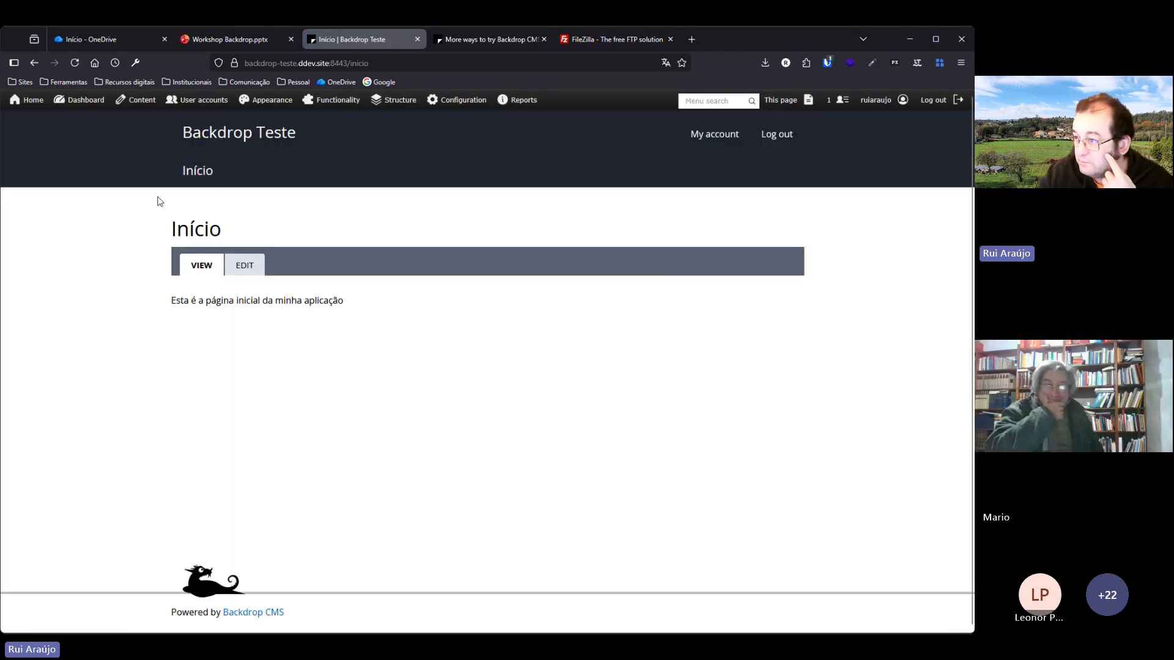
left_click(232, 38)
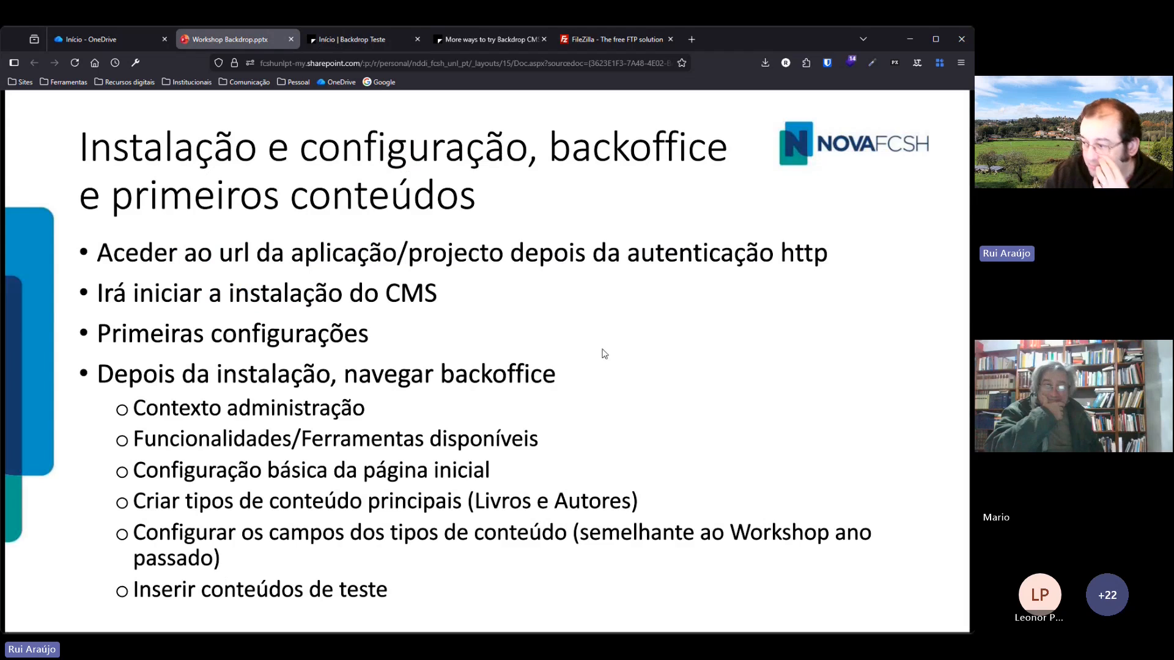
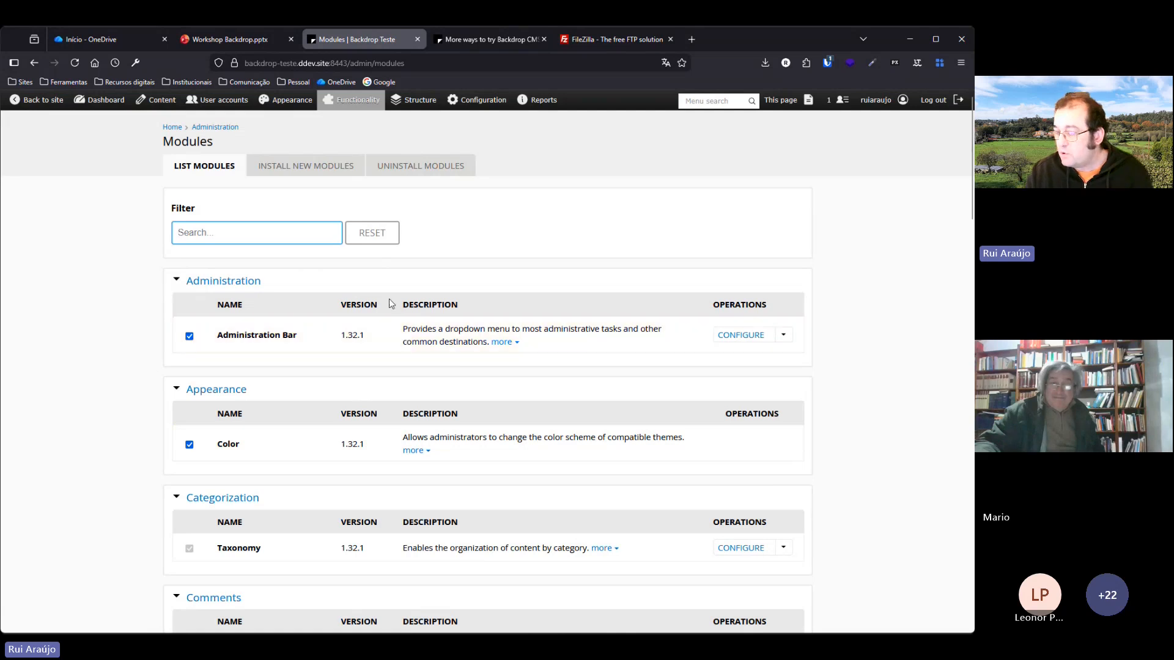
Tick the Entity Reference module under Fields and save the module configuration.
scroll(493, 303, "down", 2)
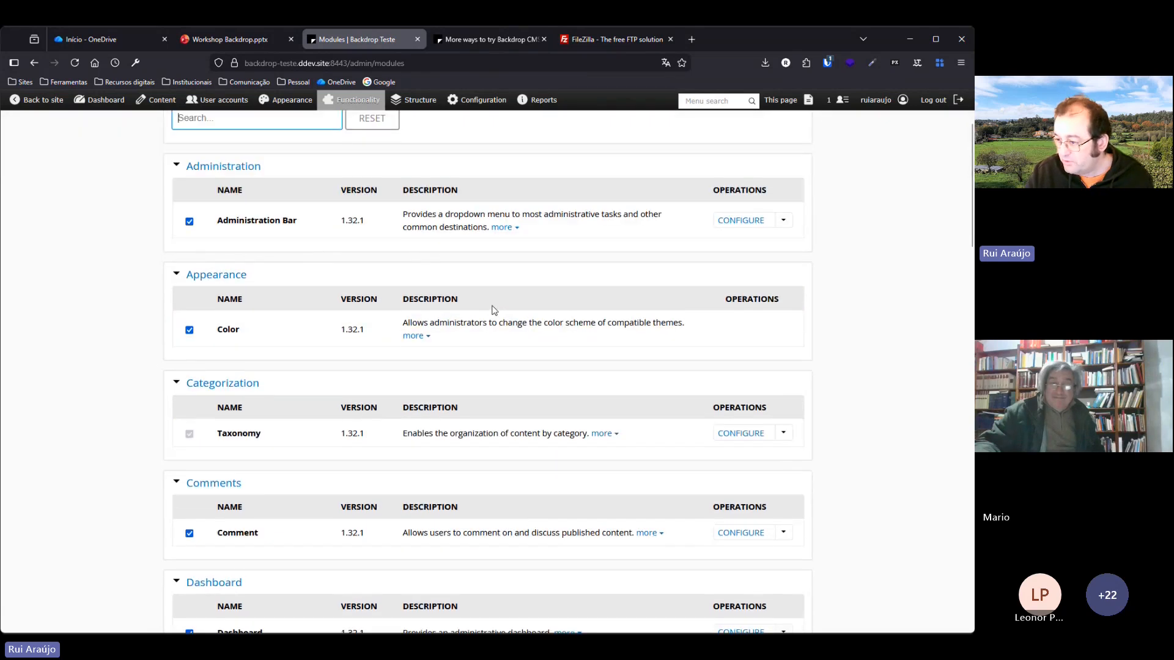
scroll(494, 299, "down", 6)
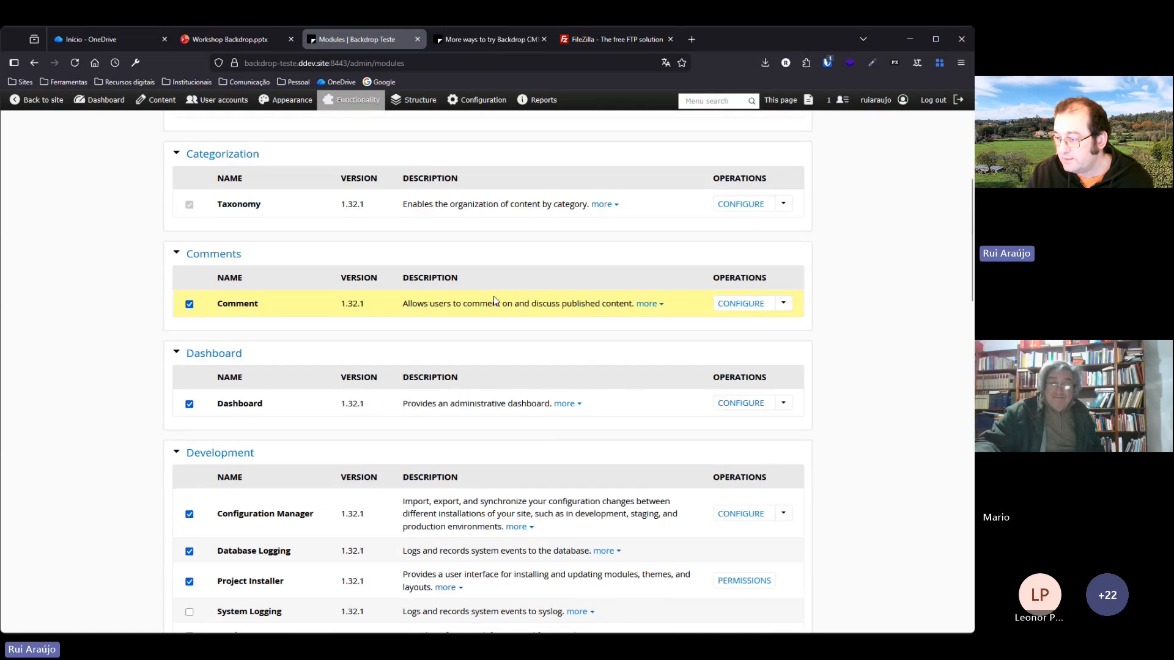
scroll(495, 300, "down", 4)
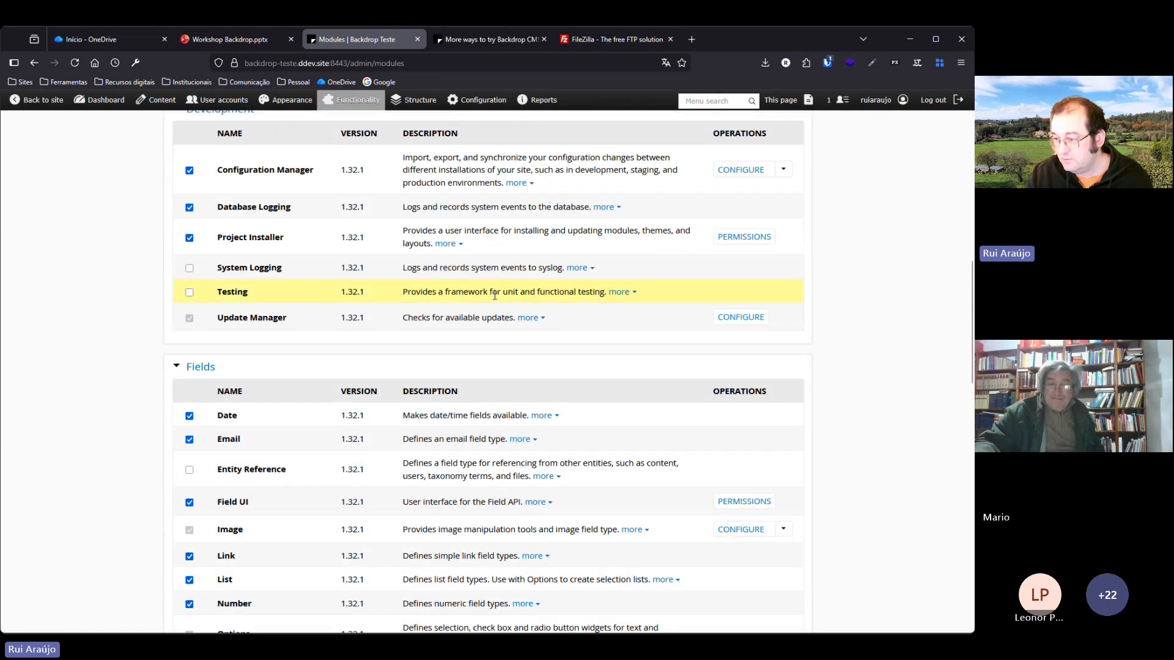
scroll(495, 300, "down", 1)
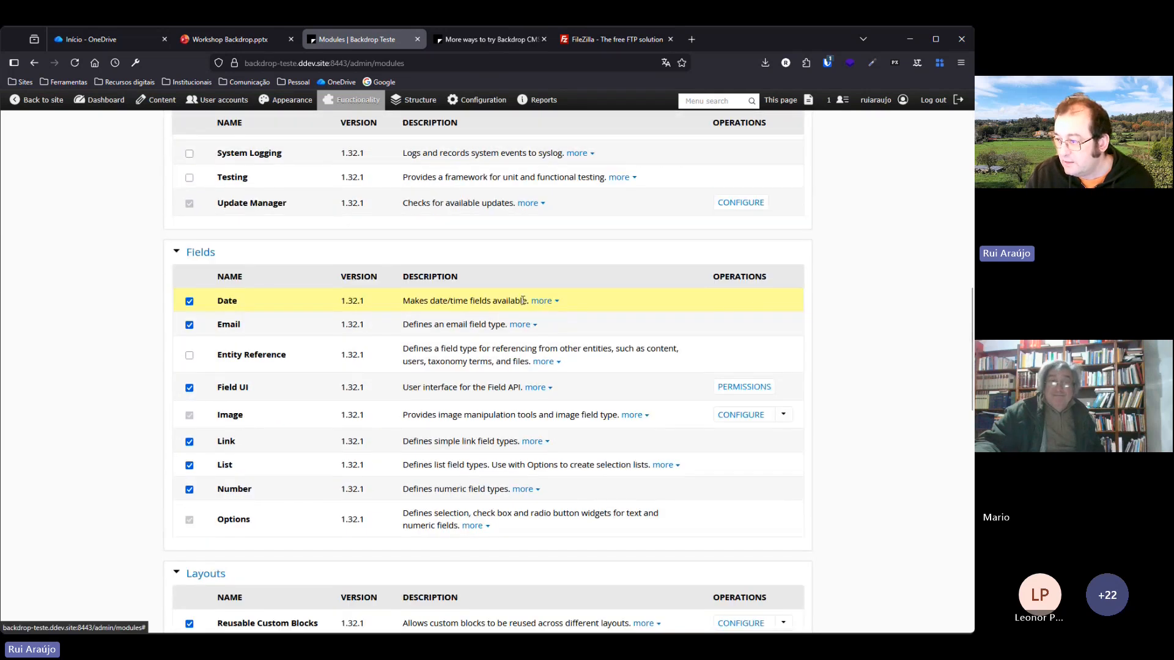
scroll(495, 299, "down", 2)
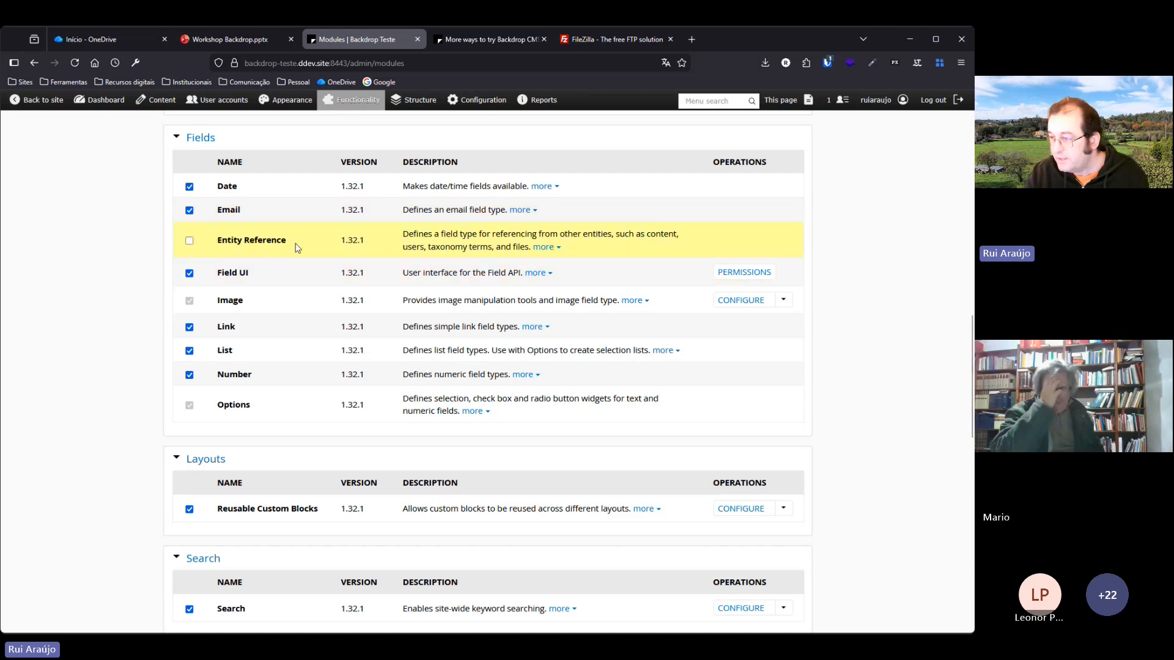
left_click(189, 241)
scroll(459, 252, "down", 1)
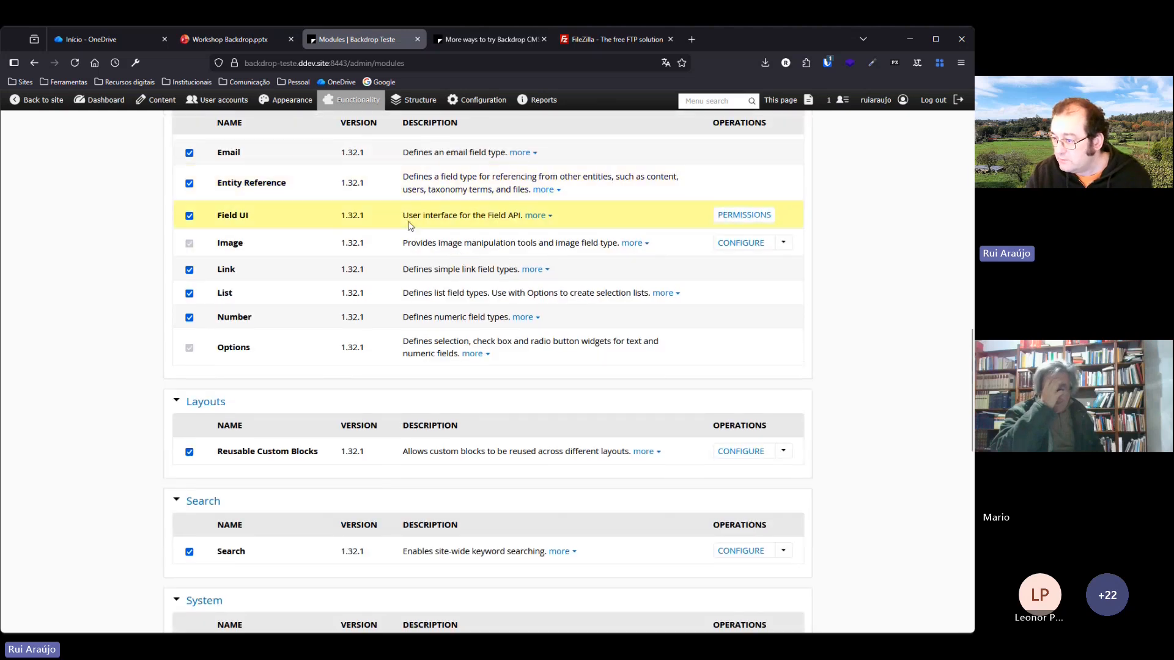
scroll(408, 226, "down", 3)
scroll(408, 230, "down", 15)
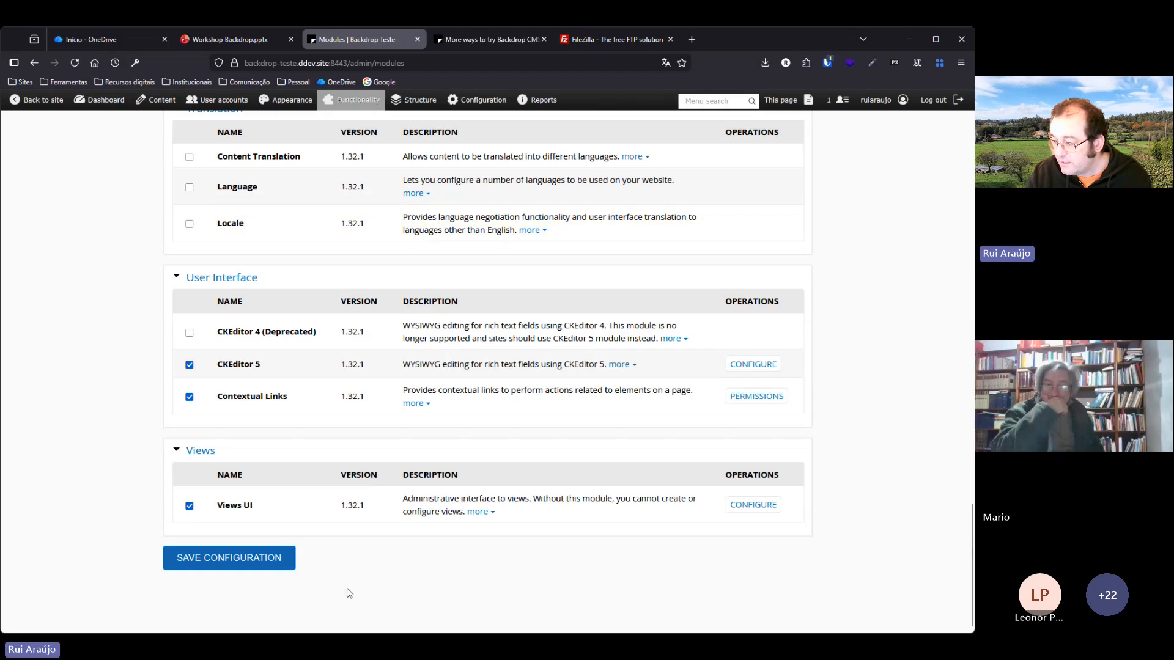
left_click(229, 558)
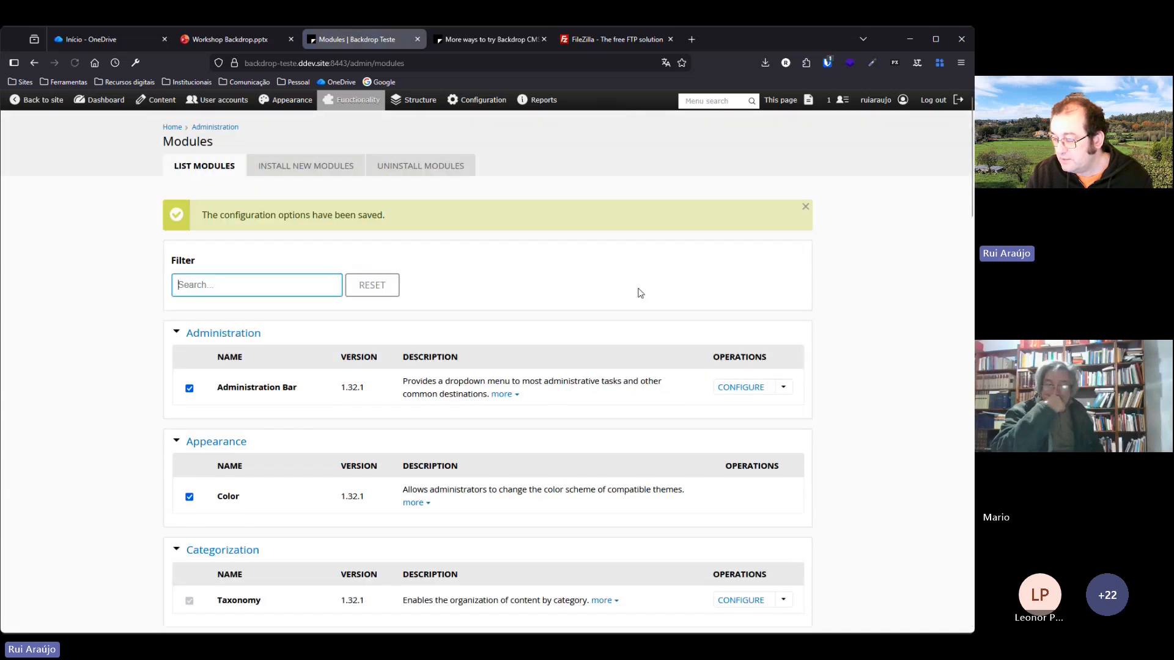
Add a taxonomy vocabulary named 'Naturalidade' and save it, moving on to add terms.
scroll(629, 314, "down", 8)
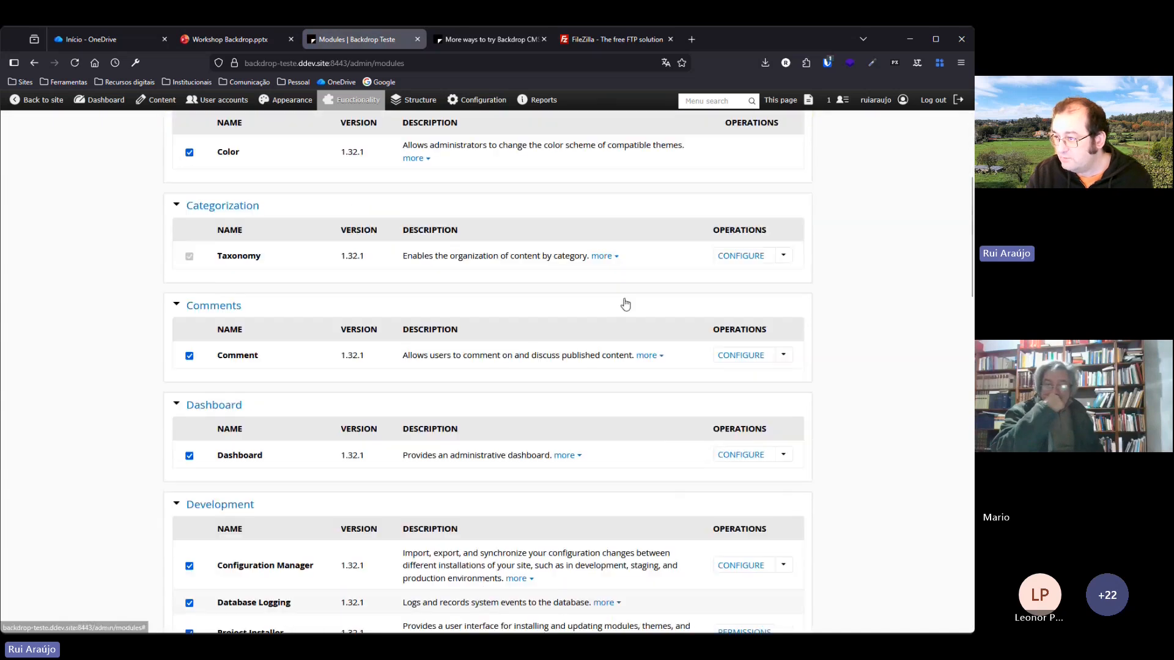
scroll(625, 304, "up", 8)
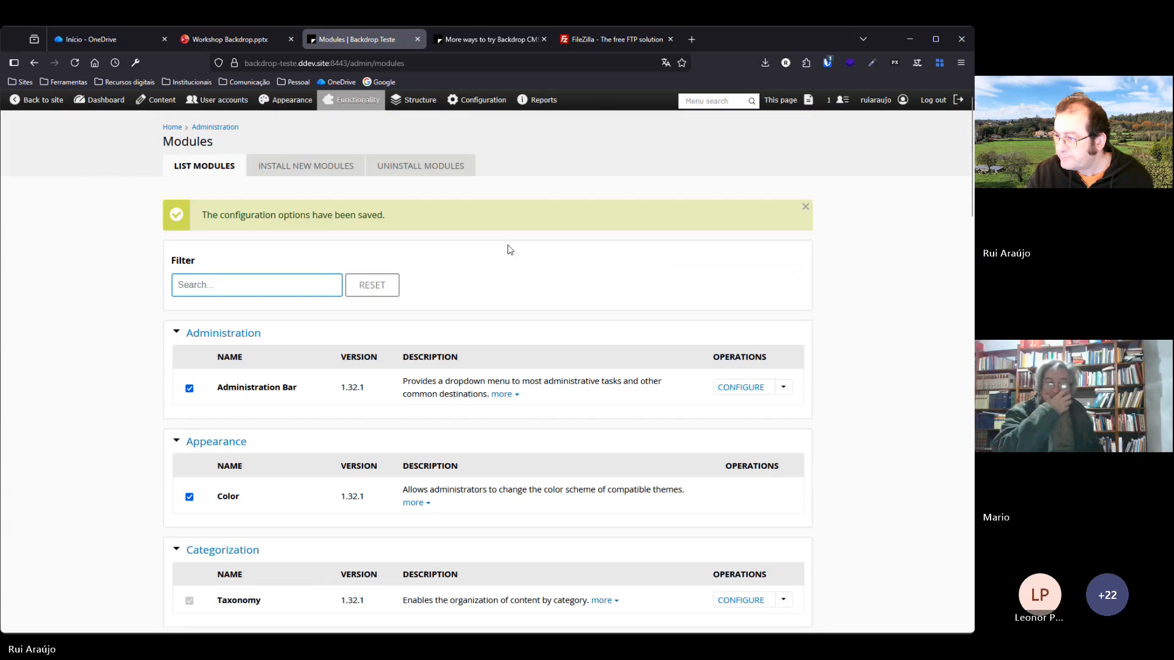
mouse_move(415, 112)
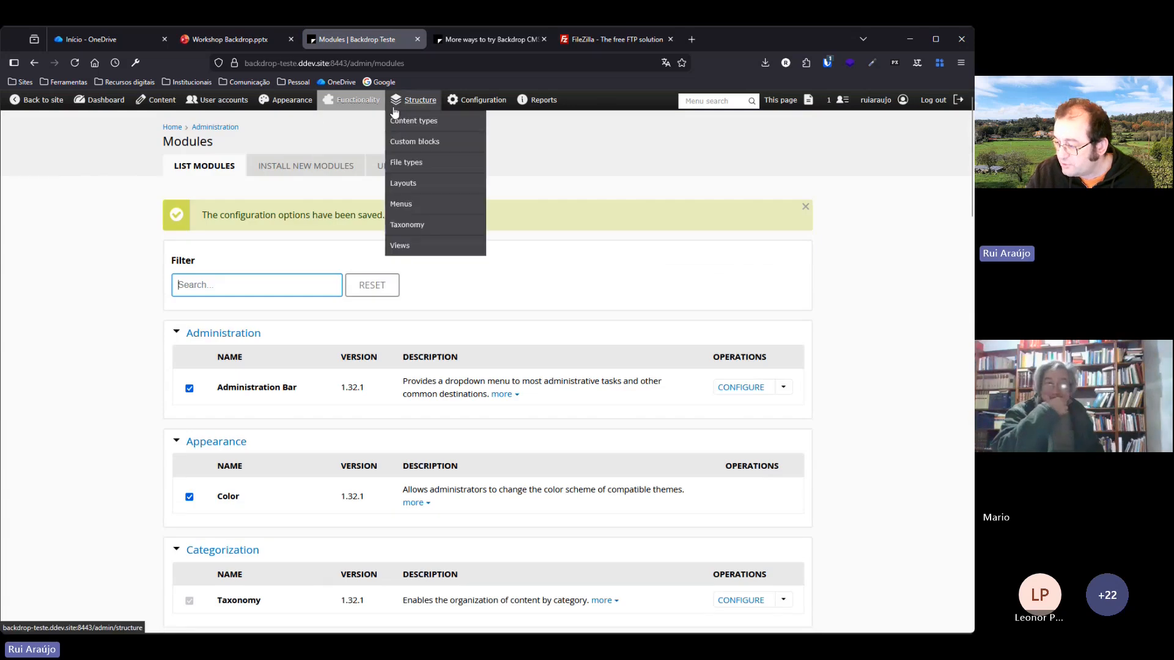
mouse_move(411, 228)
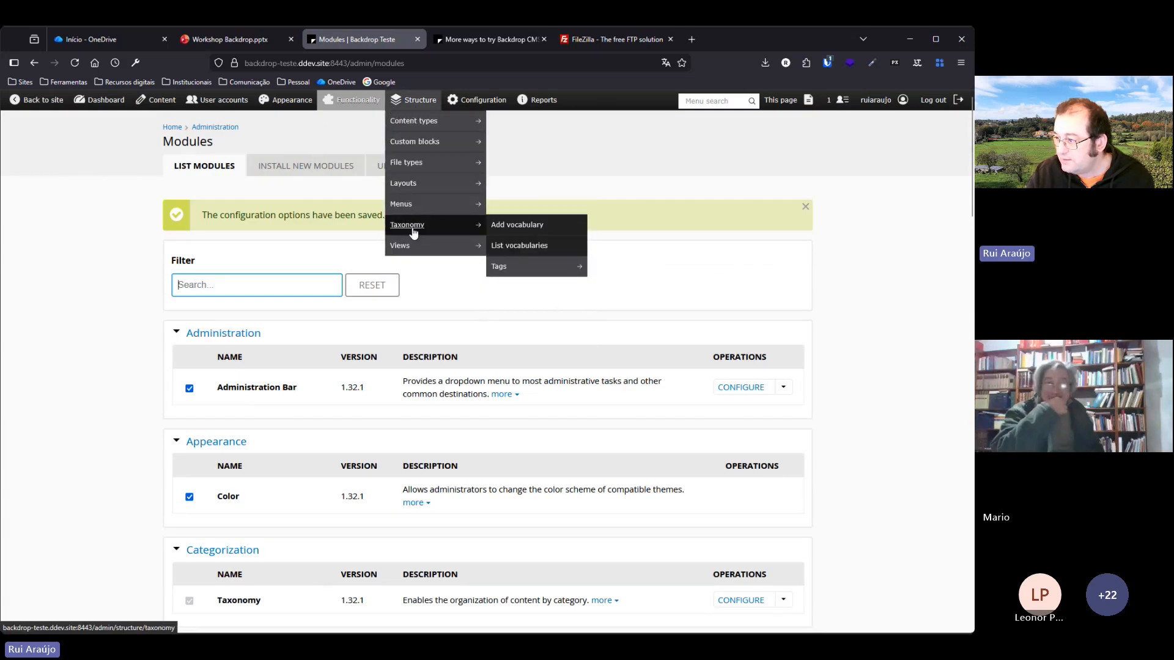
left_click(525, 226)
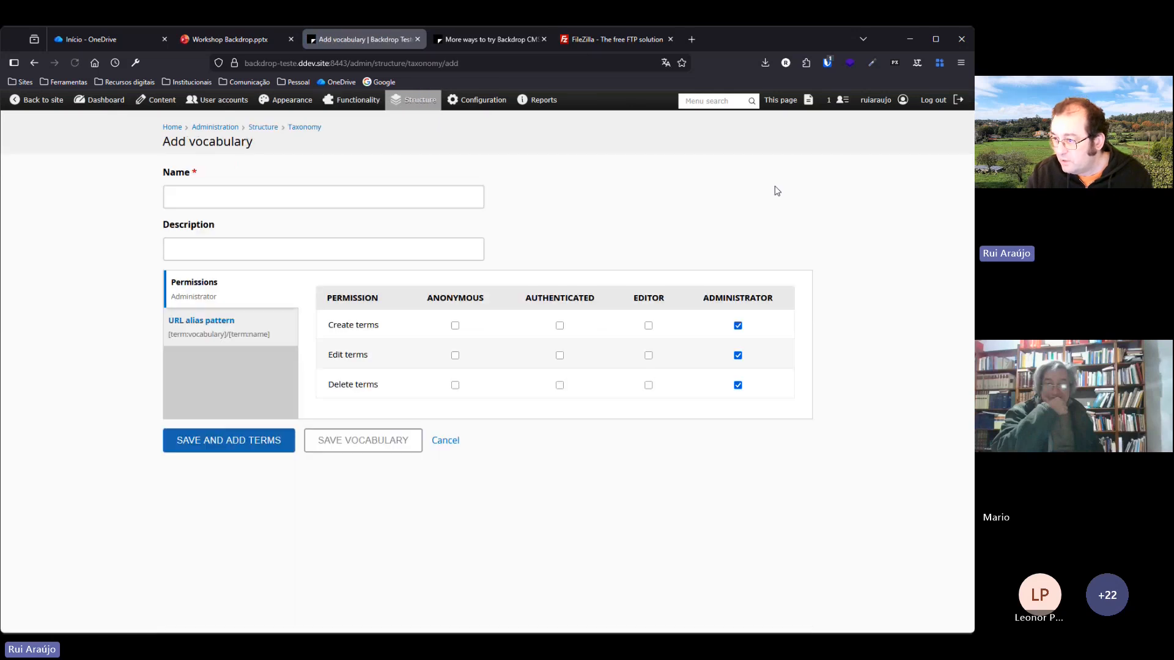
left_click(269, 193)
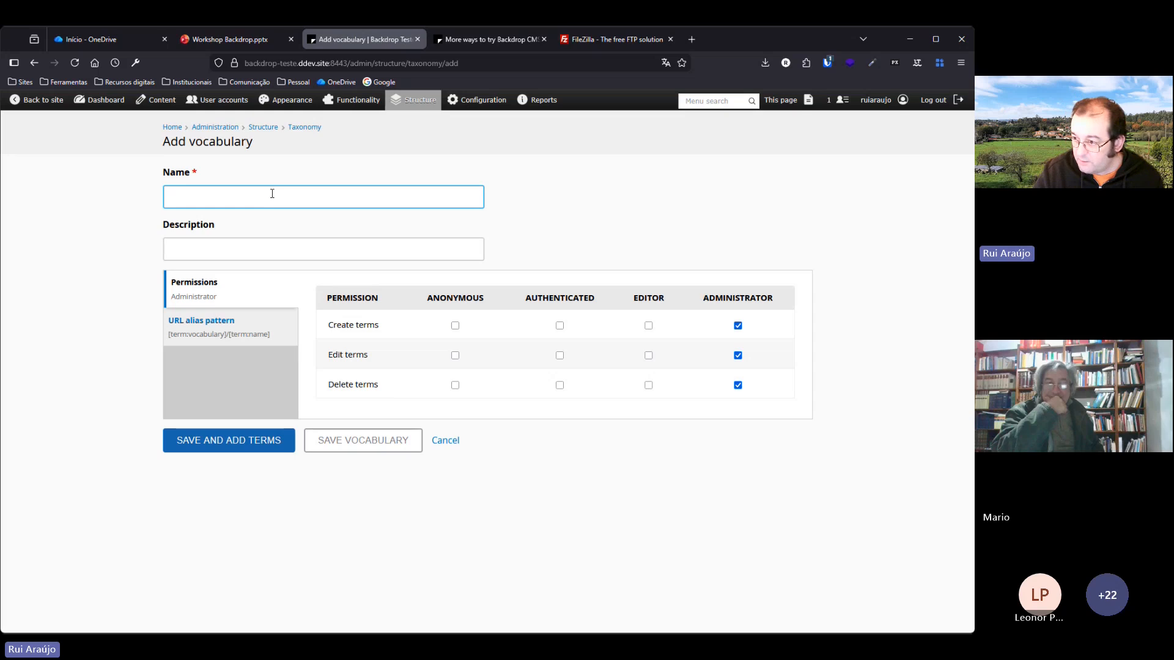
type("Nac")
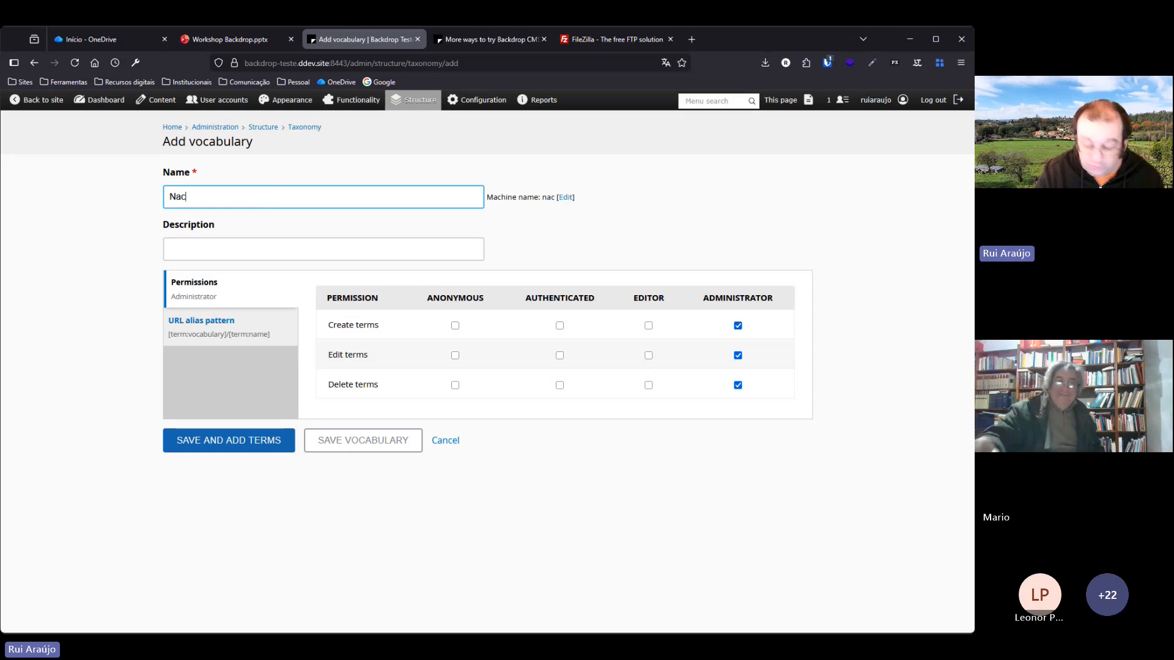
key("BackSpace")
key("BackSpace")
type("atu")
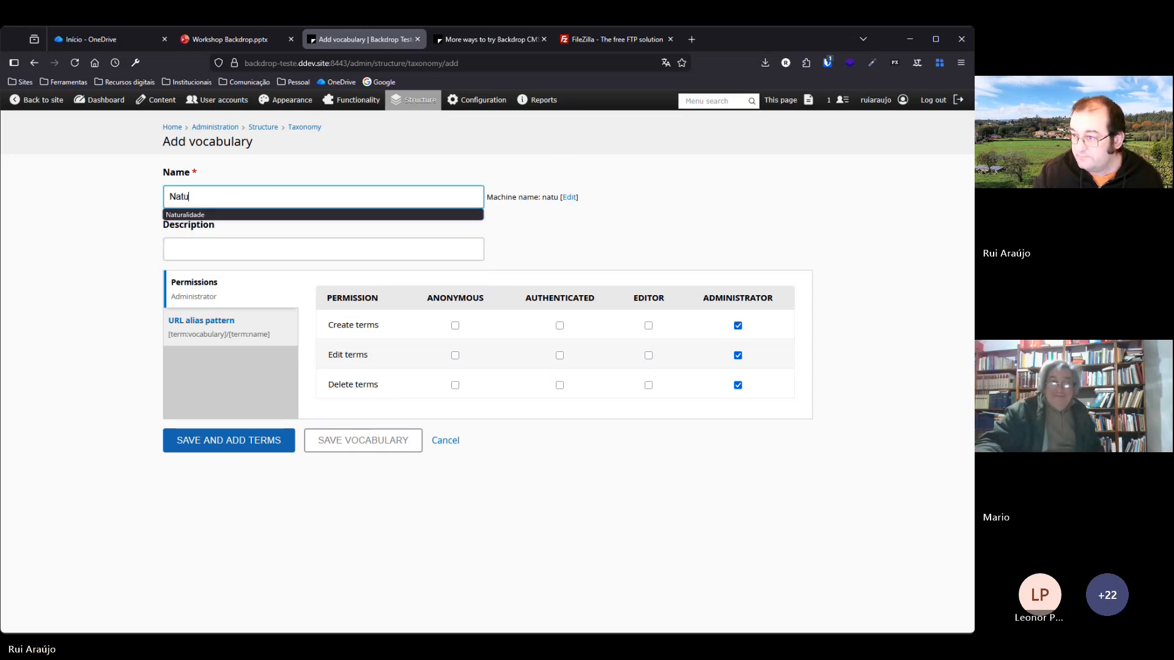
left_click(244, 215)
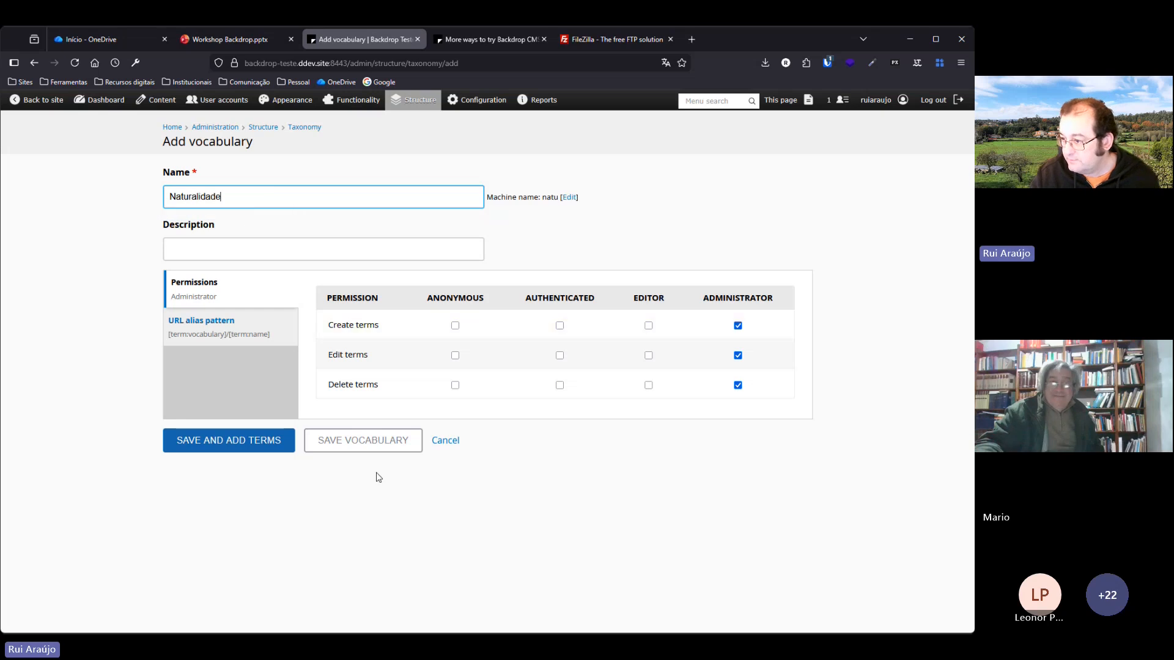
left_click(235, 449)
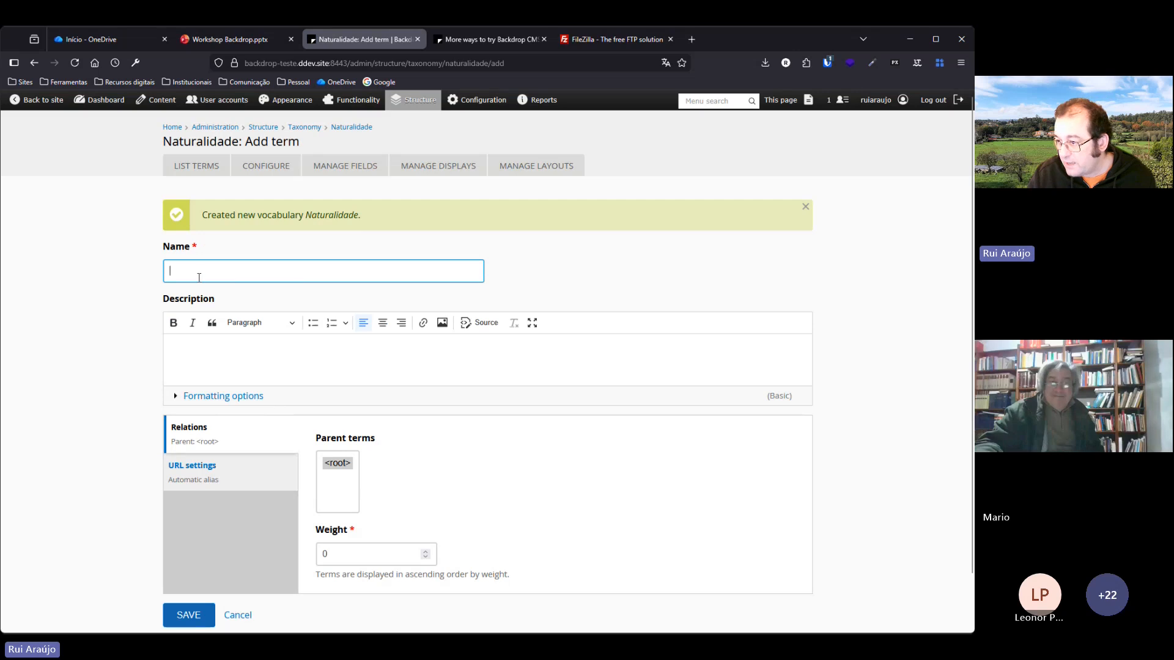
Add the terms 'Portugal' and 'Brasil' to Naturalidade, then return to the Taxonomy overview.
left_click(199, 277)
left_click(529, 275)
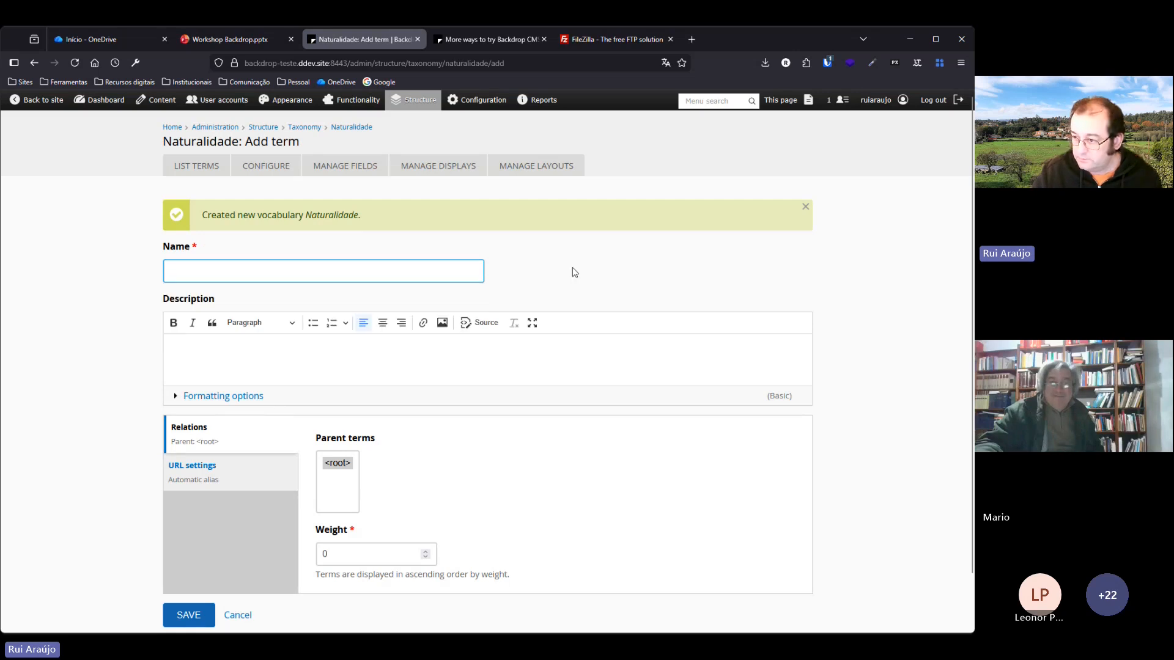
type("Port")
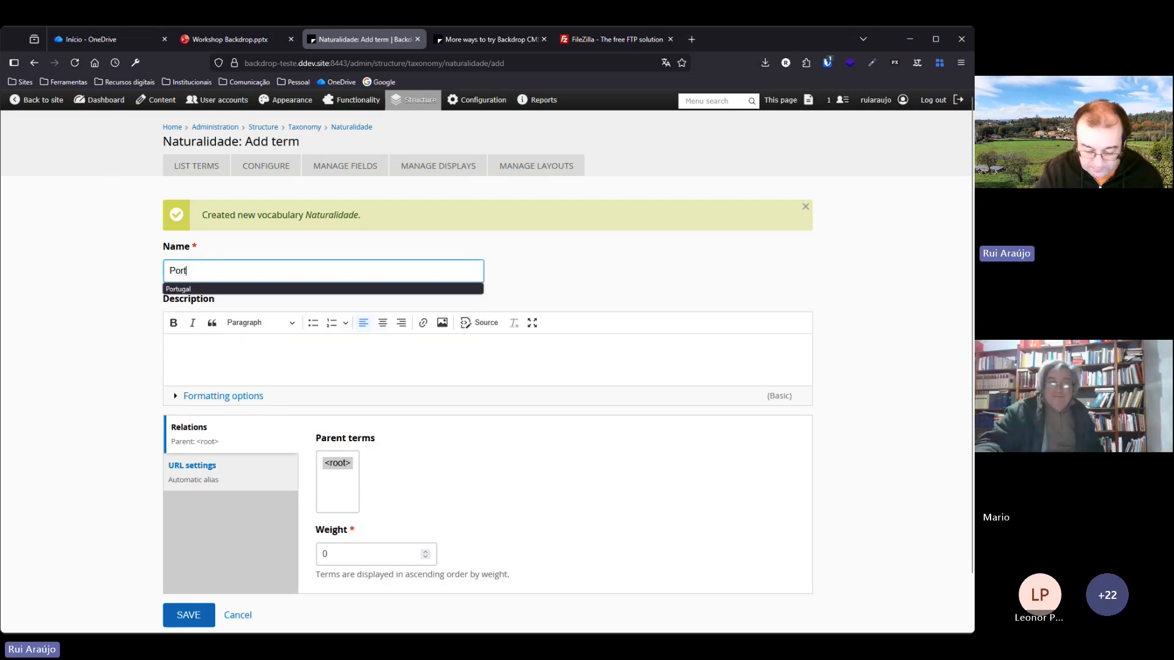
type("ugal")
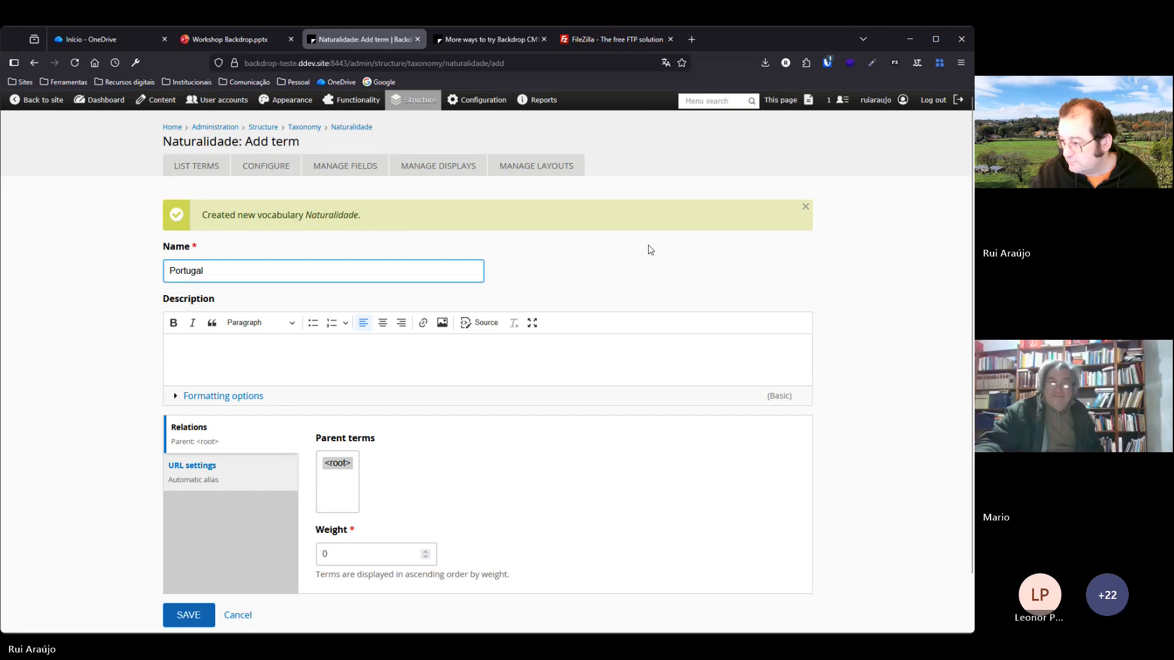
key("ctrl+a")
scroll(589, 238, "down", 2)
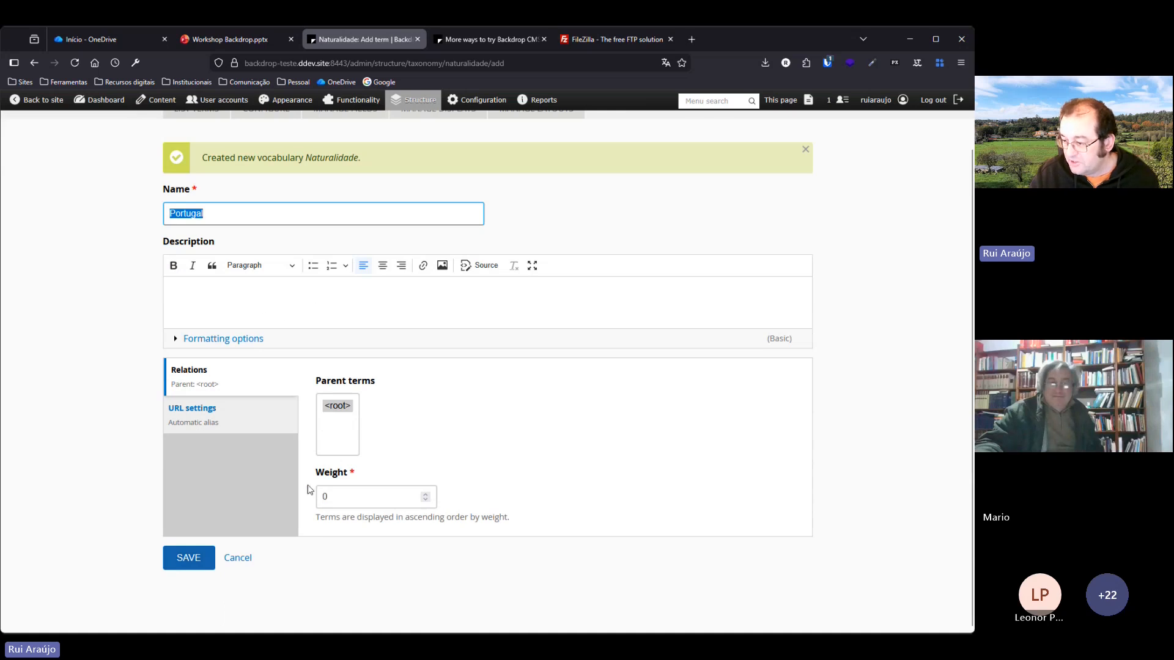
left_click(189, 558)
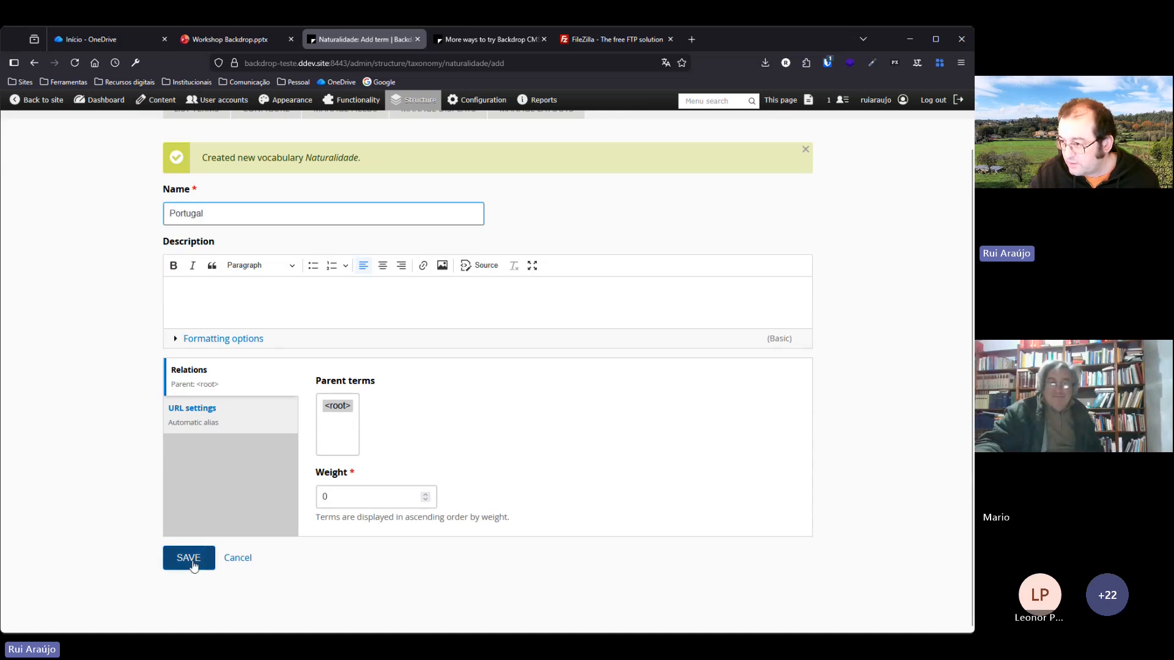
left_click(203, 270)
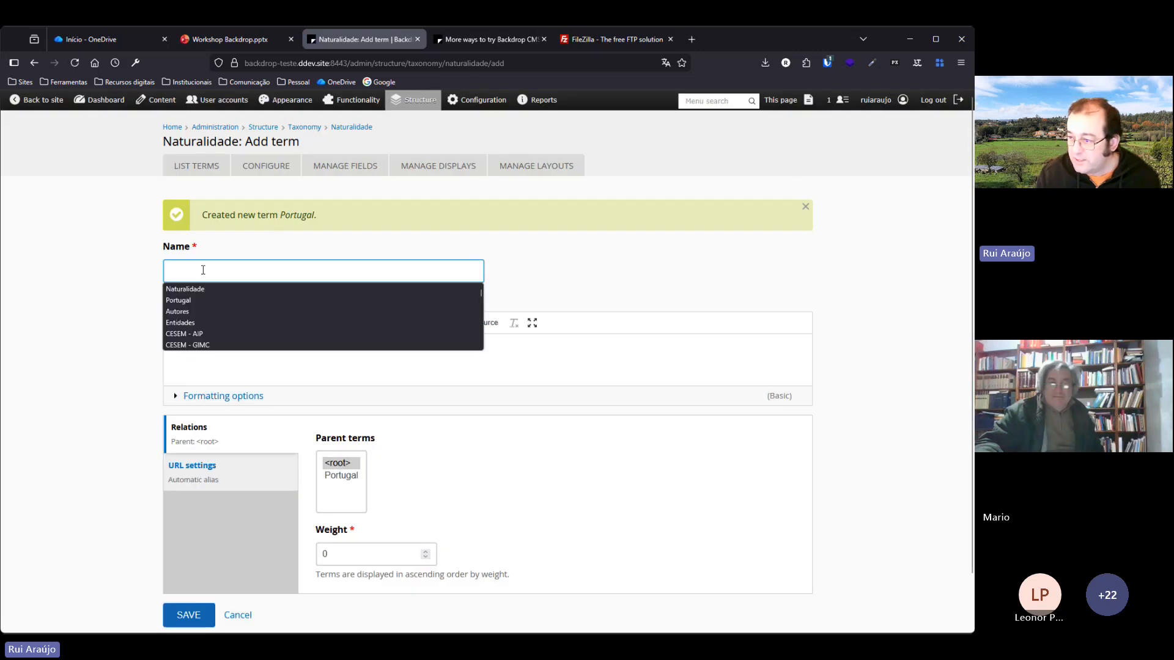
type("Br")
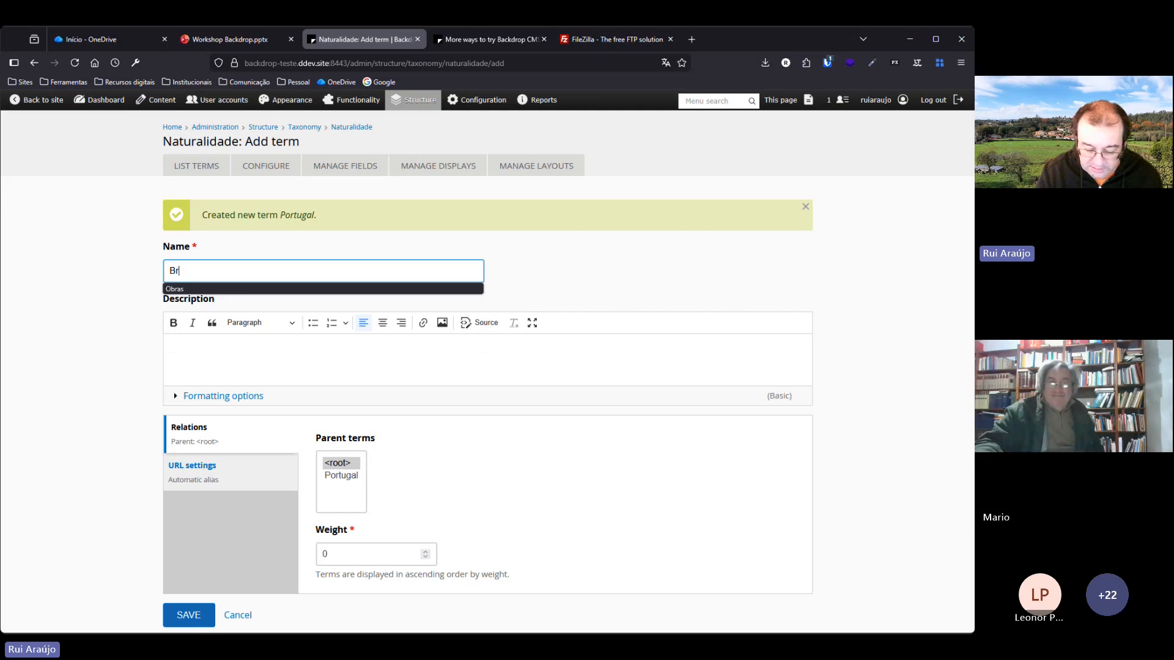
type("asil")
scroll(341, 314, "down", 2)
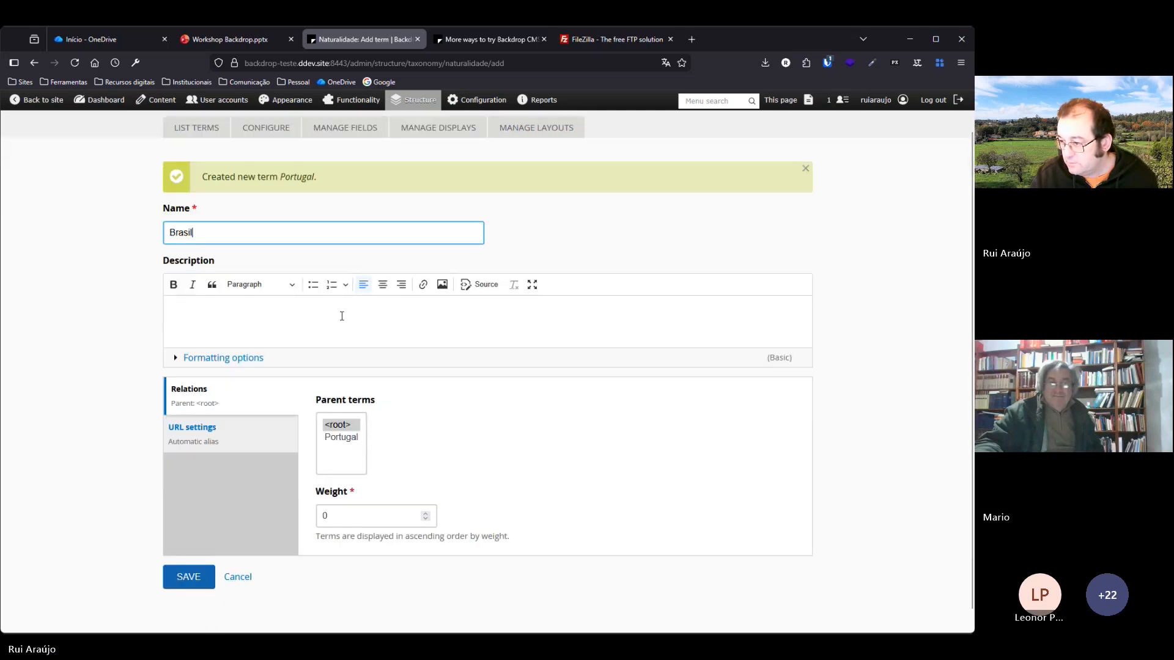
left_click(187, 566)
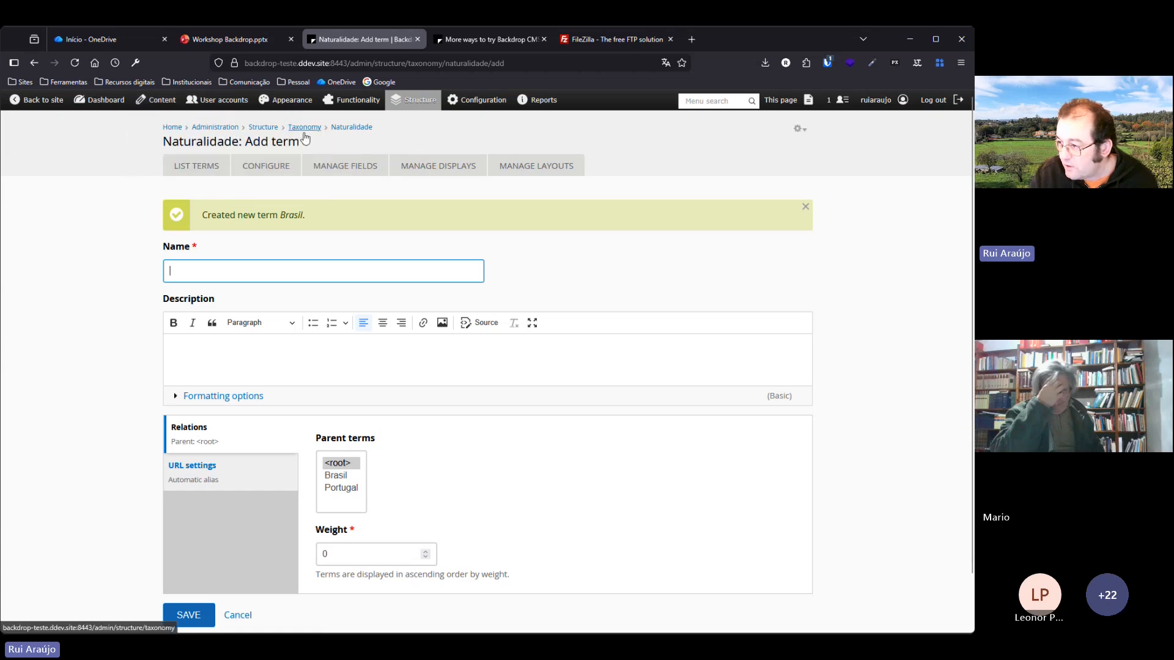
left_click(305, 129)
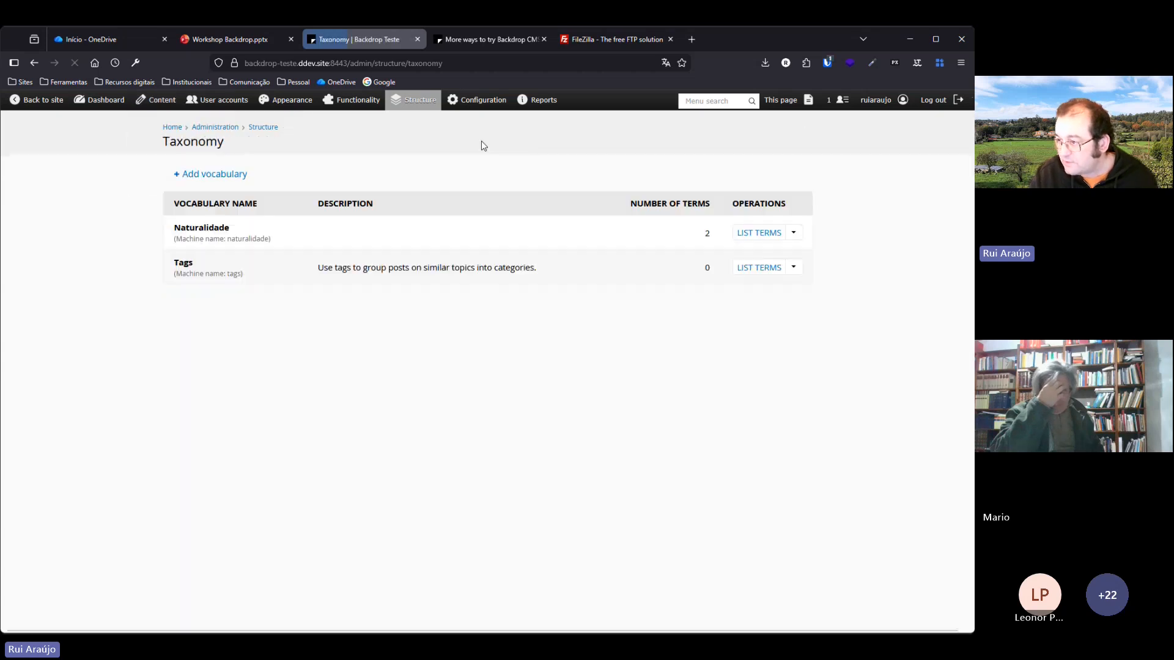
Create a vocabulary named 'Género(s) Literário(s)' and save it to start adding terms.
left_click(205, 176)
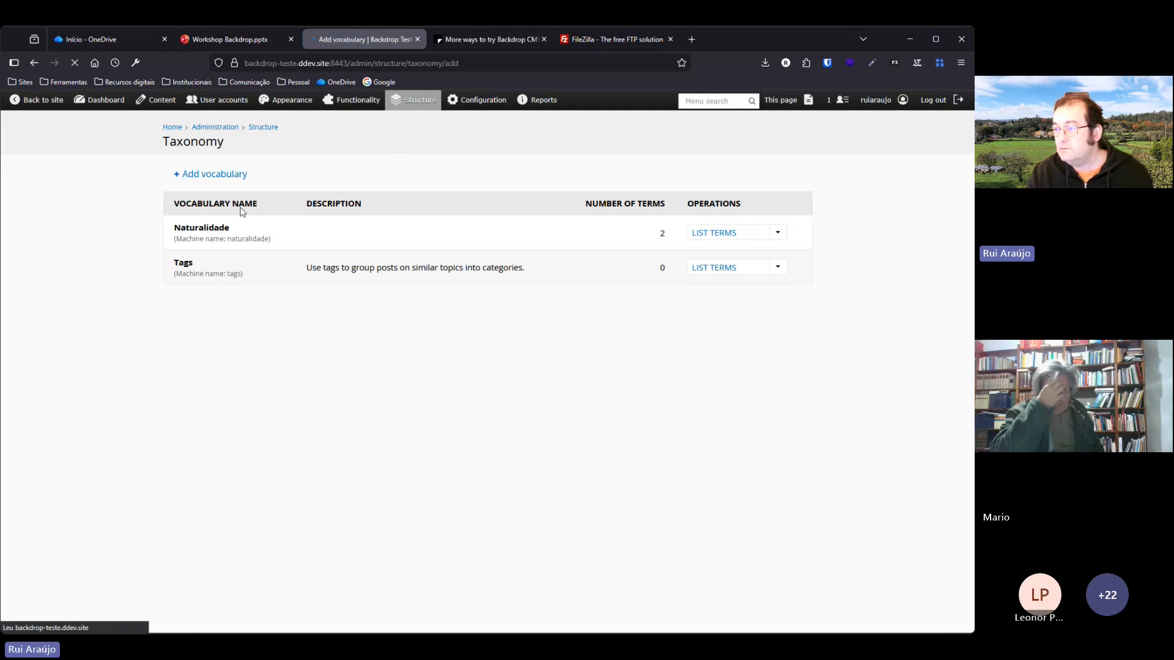
left_click(195, 197)
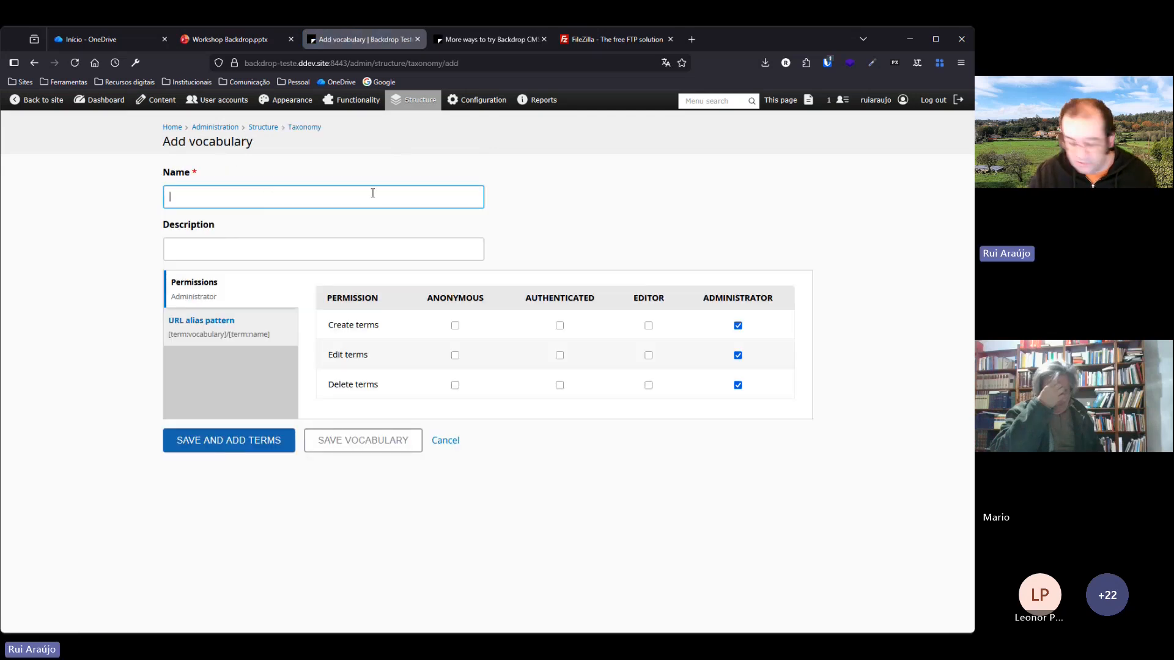
type("Gé")
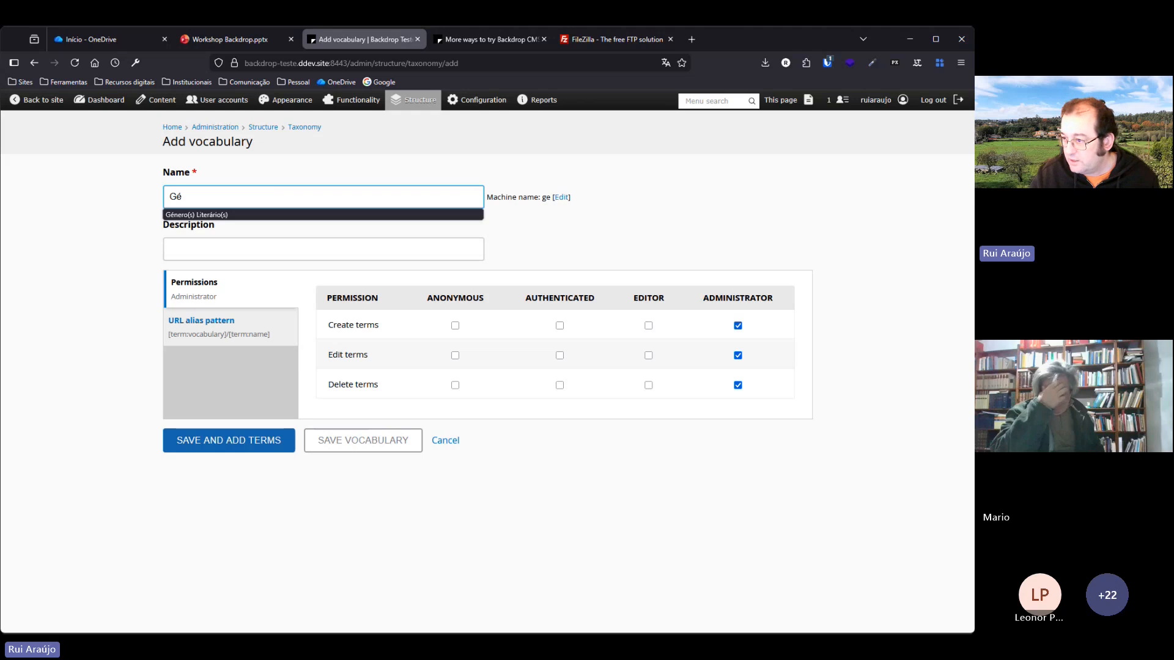
left_click(272, 215)
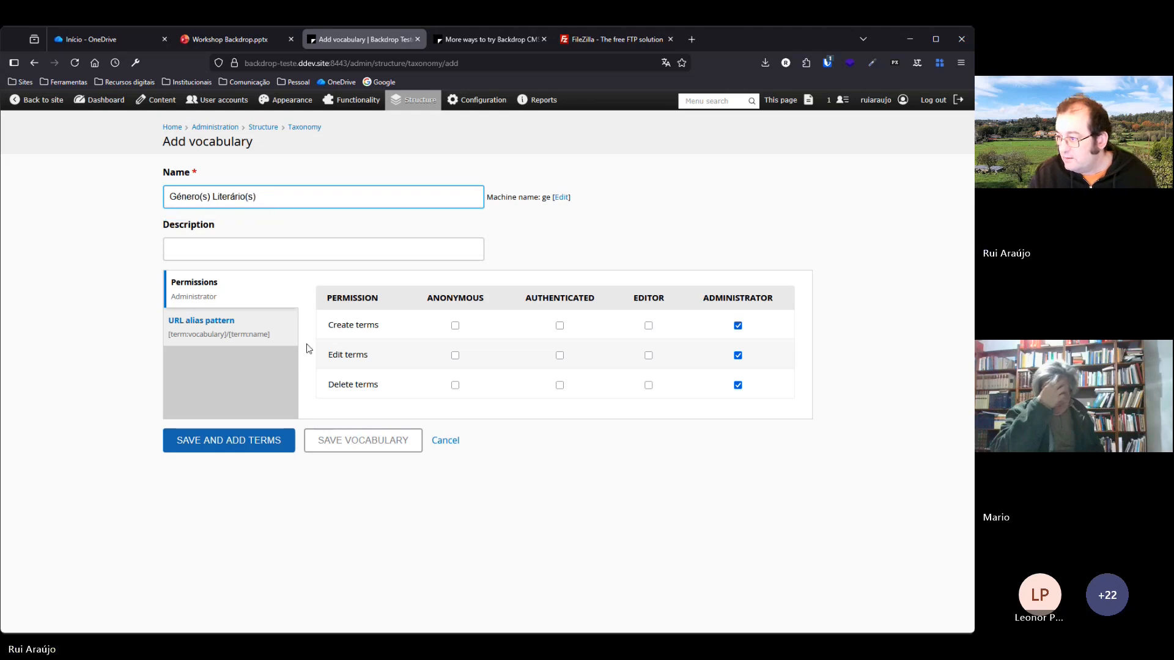
left_click(208, 451)
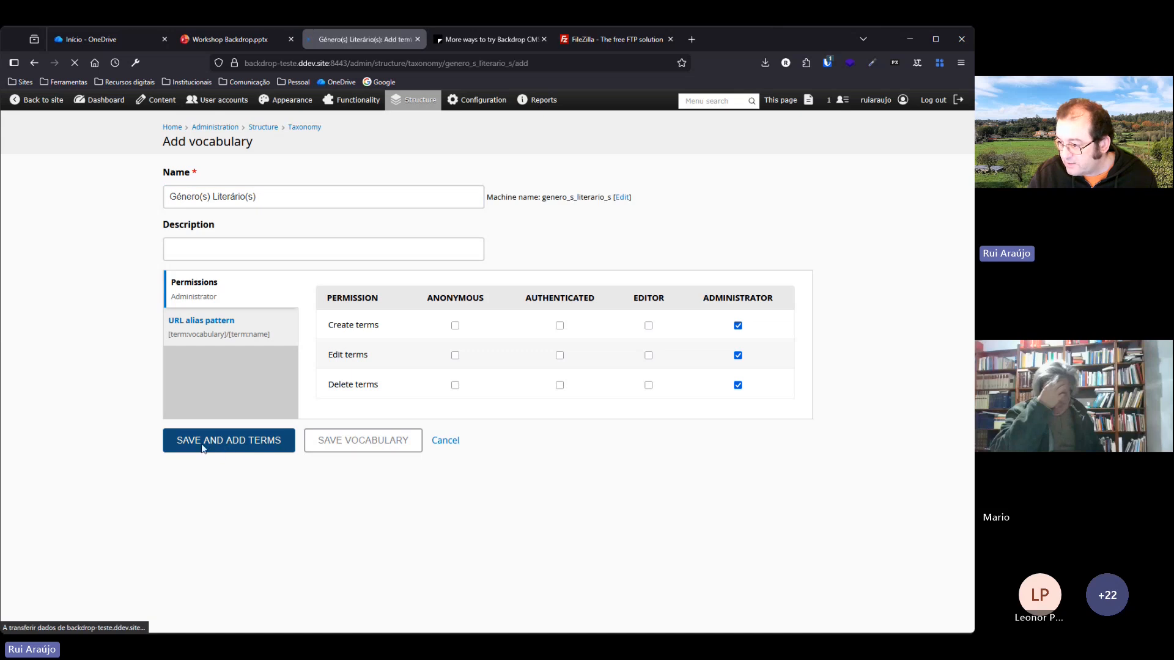
Add the terms 'Romance' and 'Poesia' to the vocabulary.
left_click(184, 270)
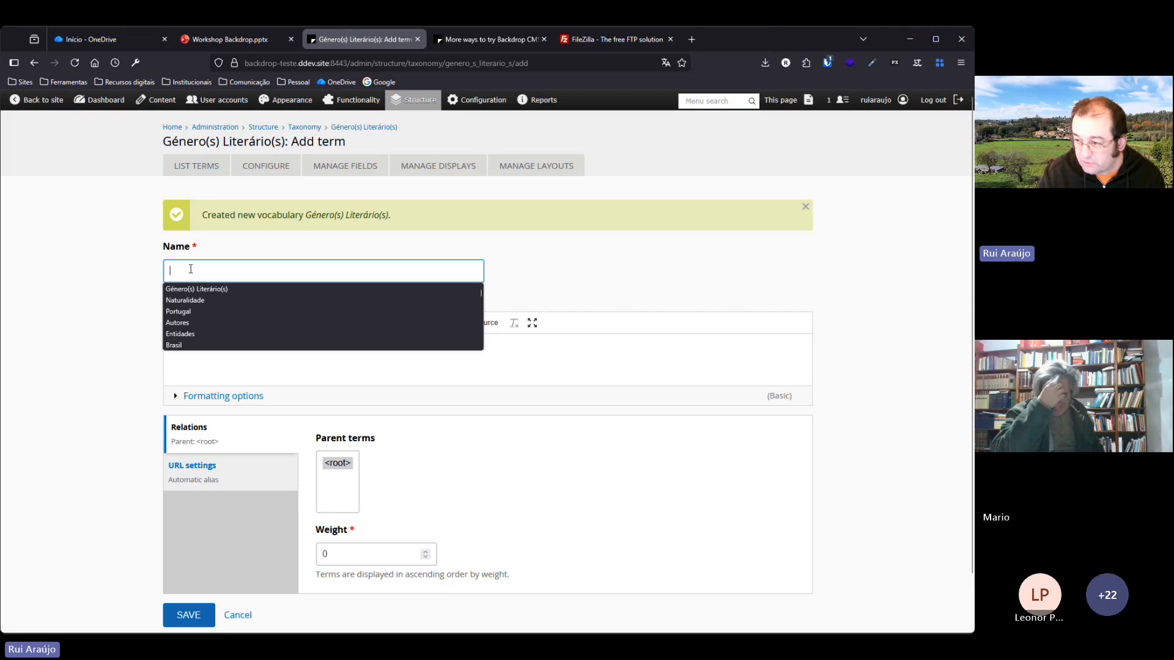
type("Rmance")
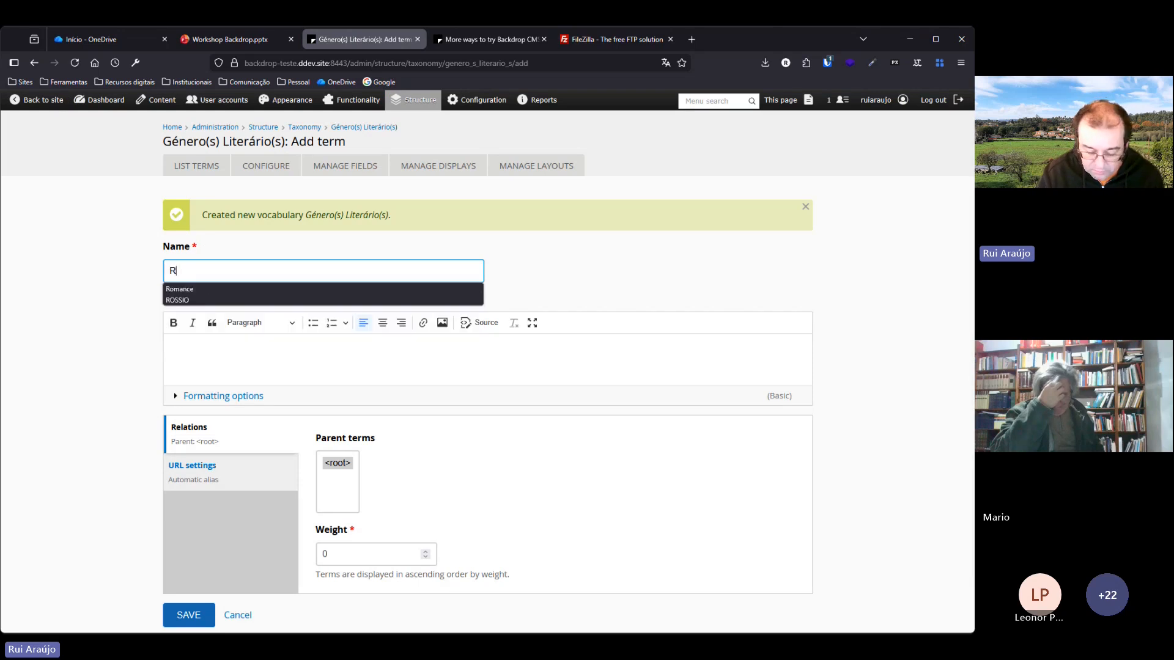
left_click(176, 272)
type("o")
scroll(296, 286, "down", 2)
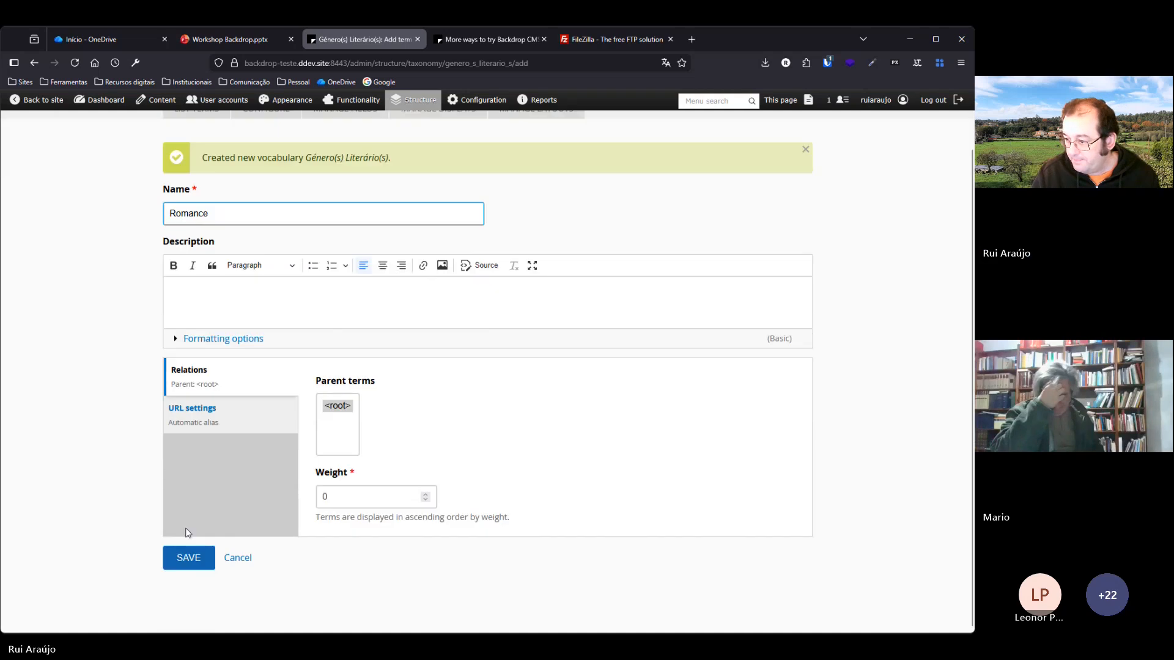
left_click(193, 559)
left_click(194, 274)
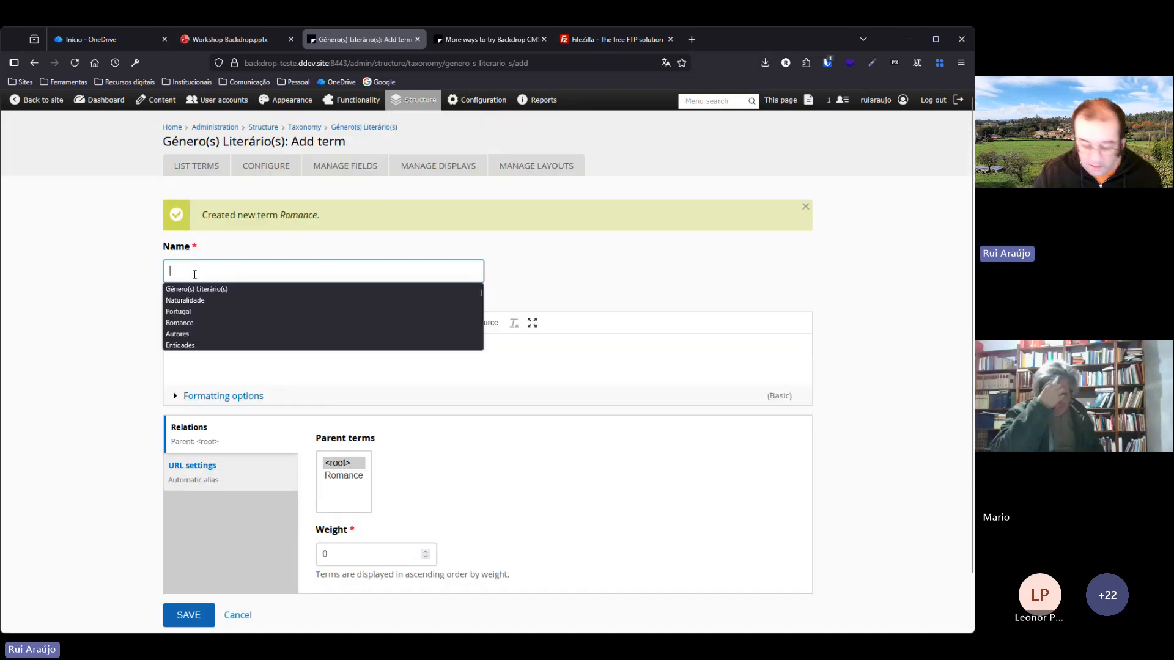
type("Poesia")
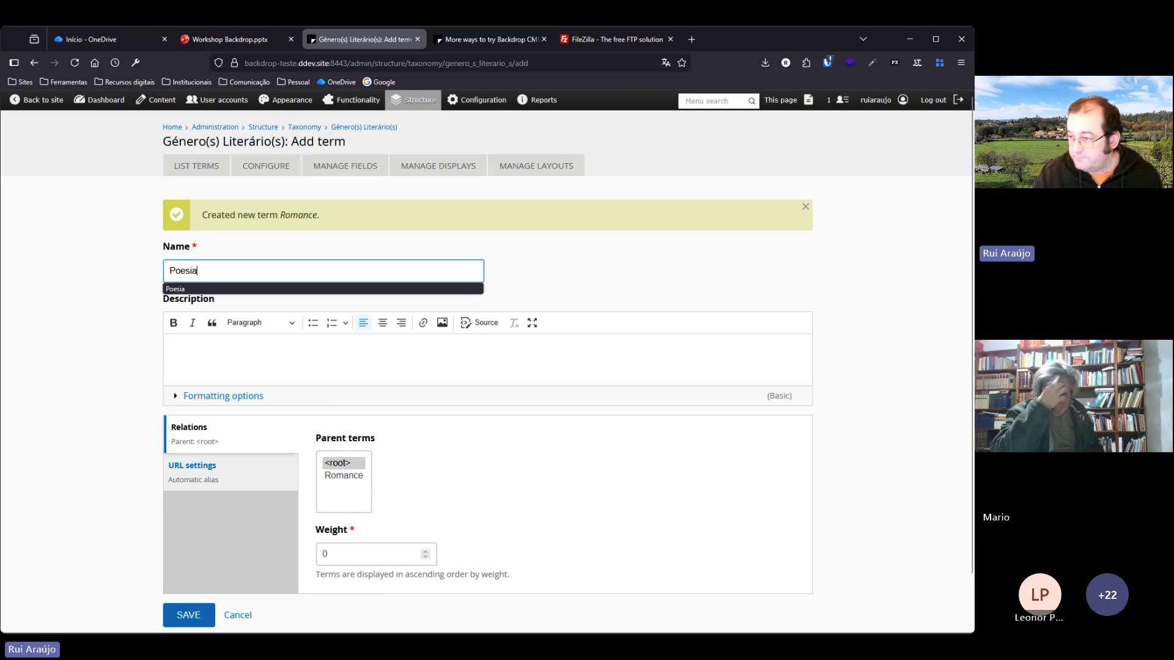
left_click(188, 614)
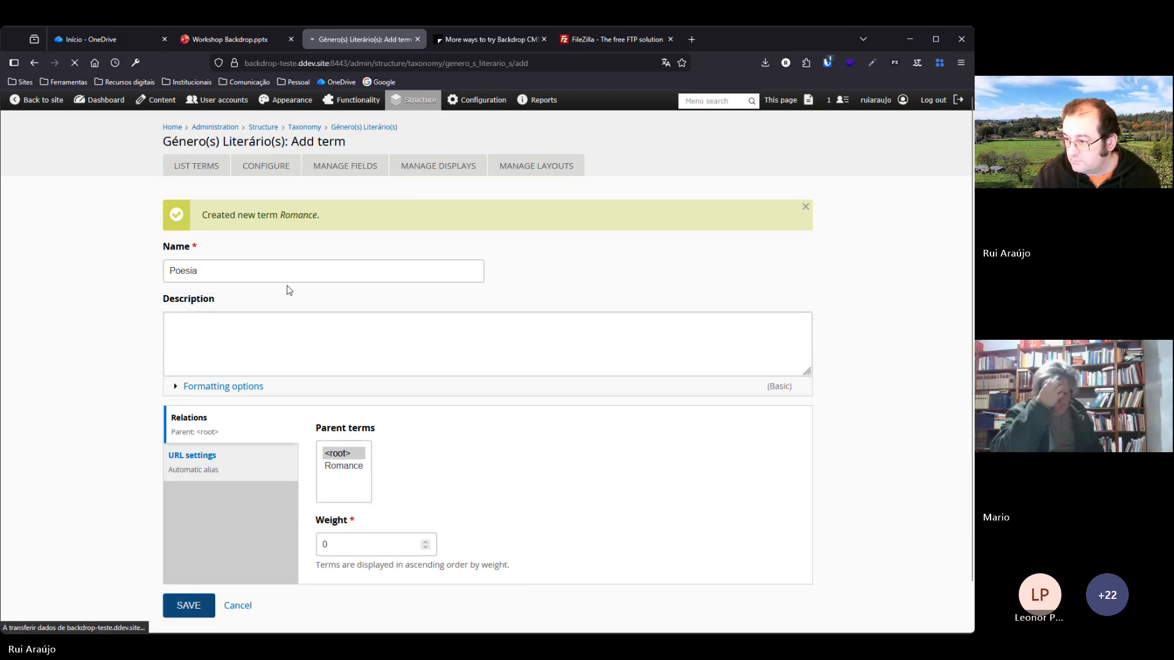
Add the terms 'Conto' and 'Teatro' to the vocabulary.
left_click(204, 281)
type("C")
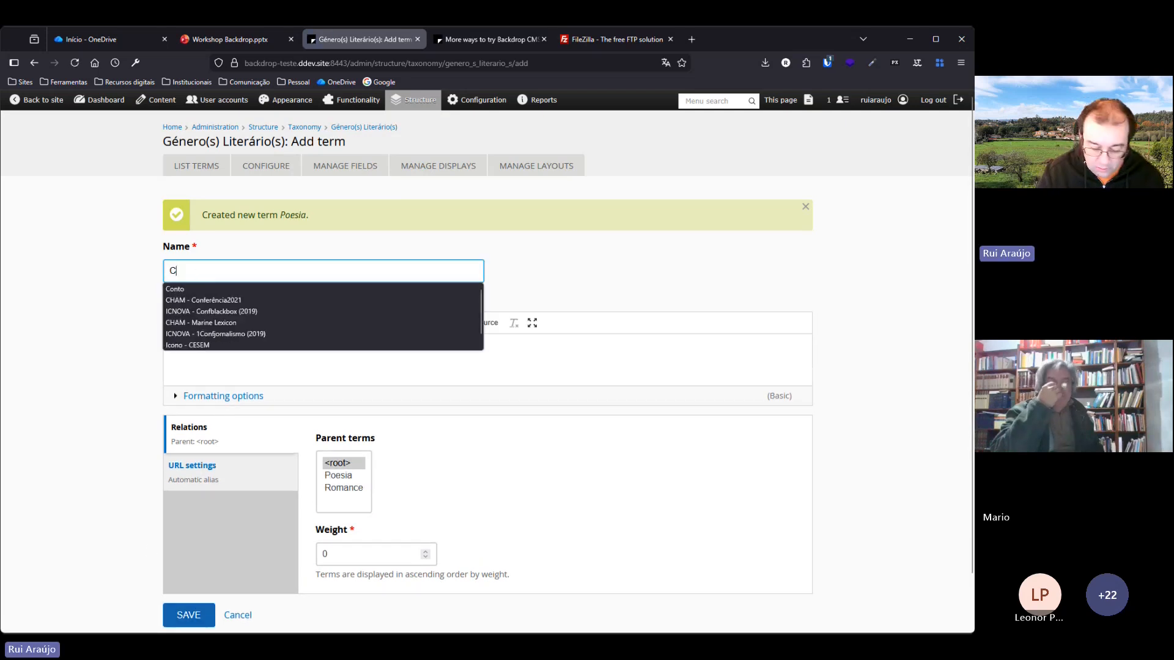
type("onto")
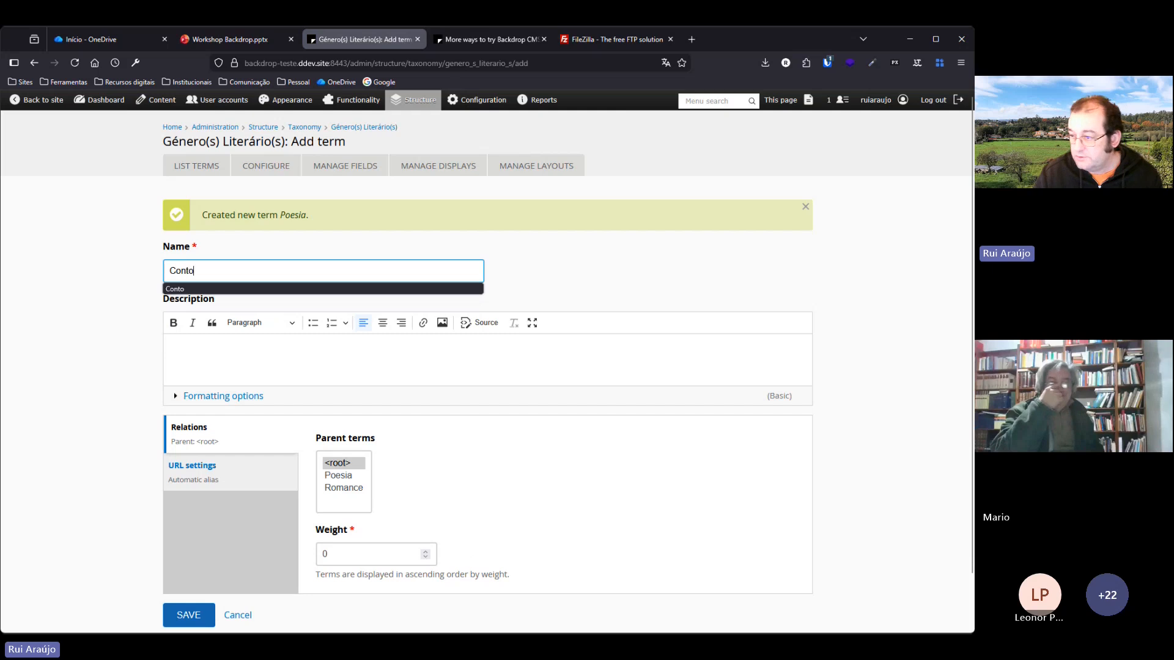
left_click(197, 612)
left_click(208, 272)
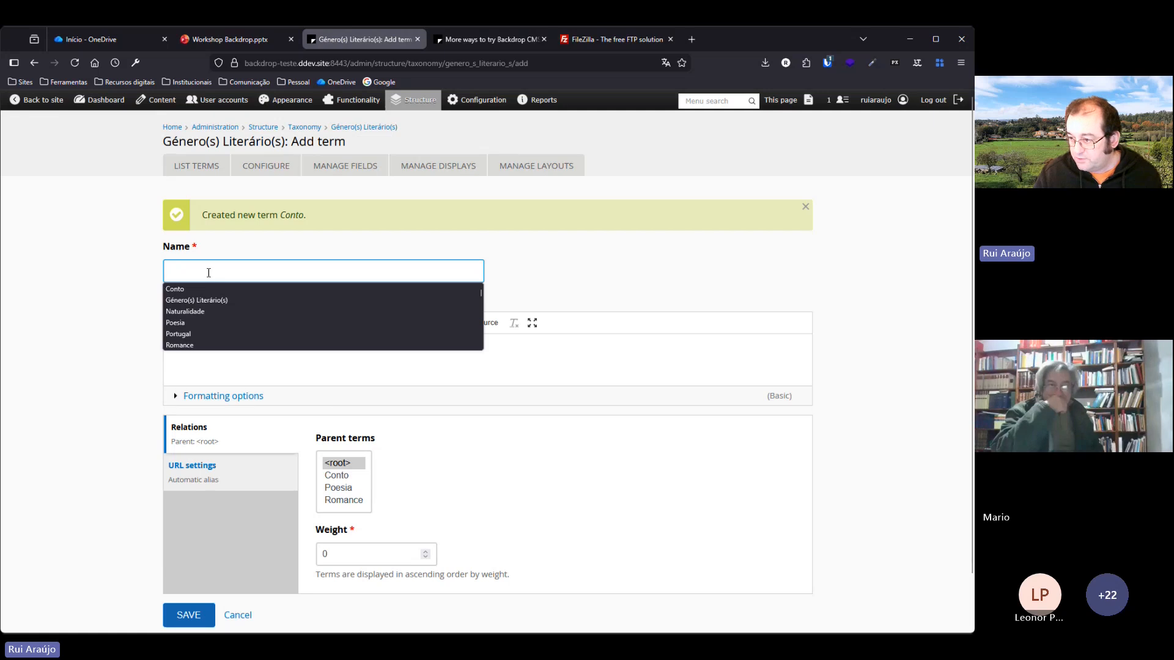
type("teatr")
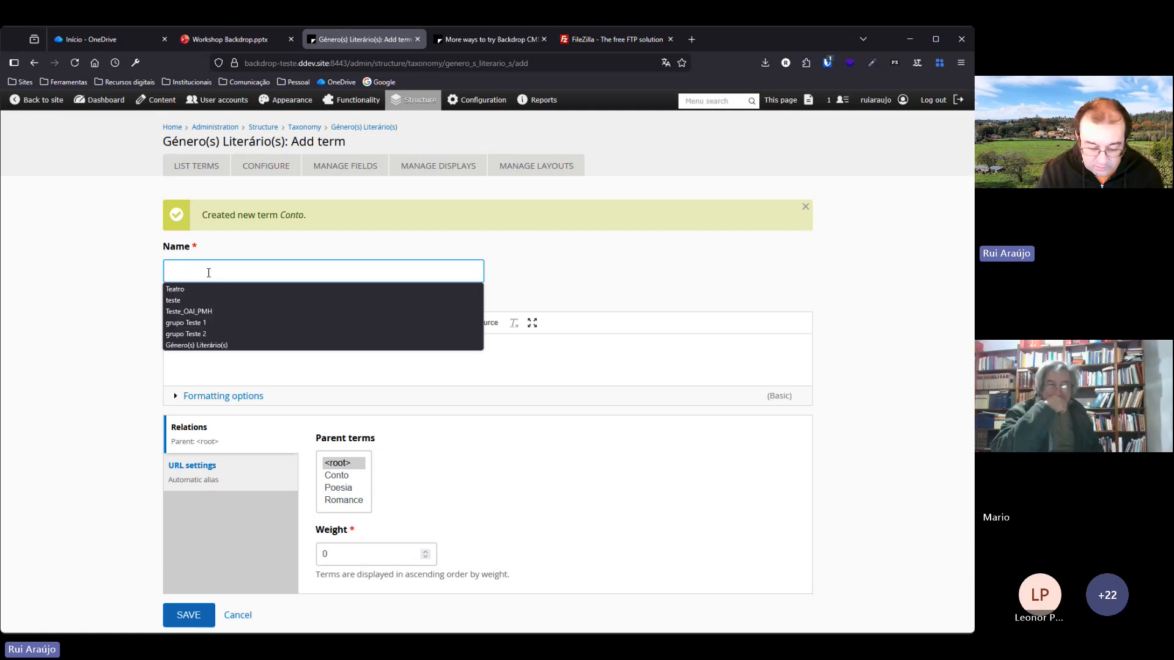
key("BackSpace")
key("BackSpace")
key("BackSpace")
key("BackSpace")
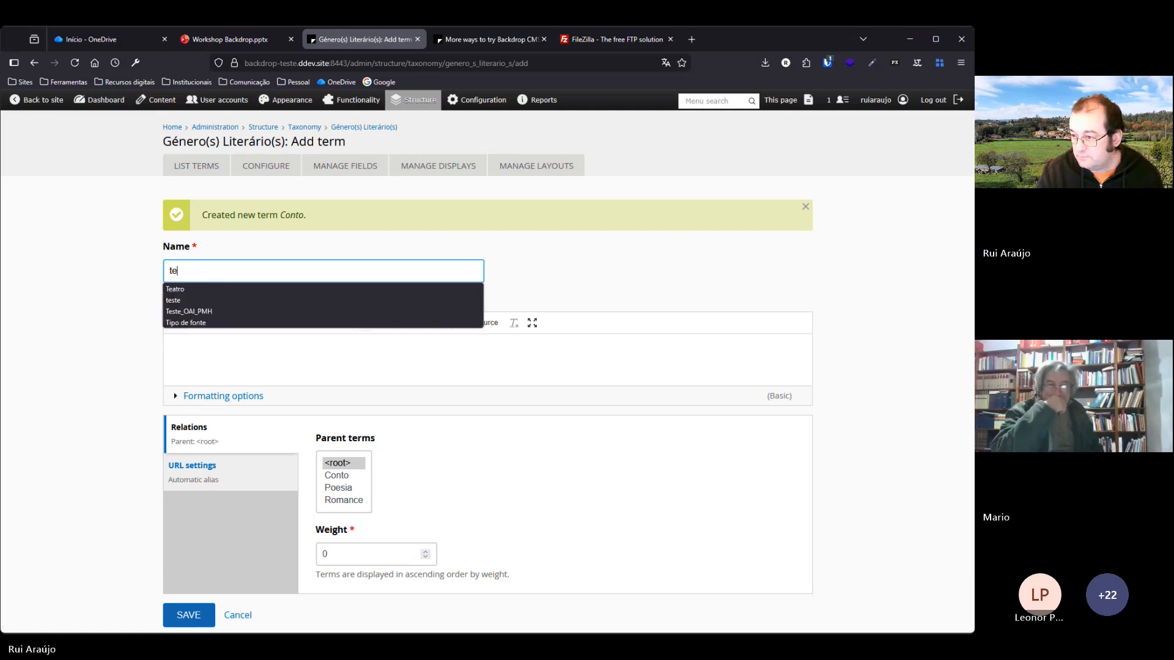
type("Tea")
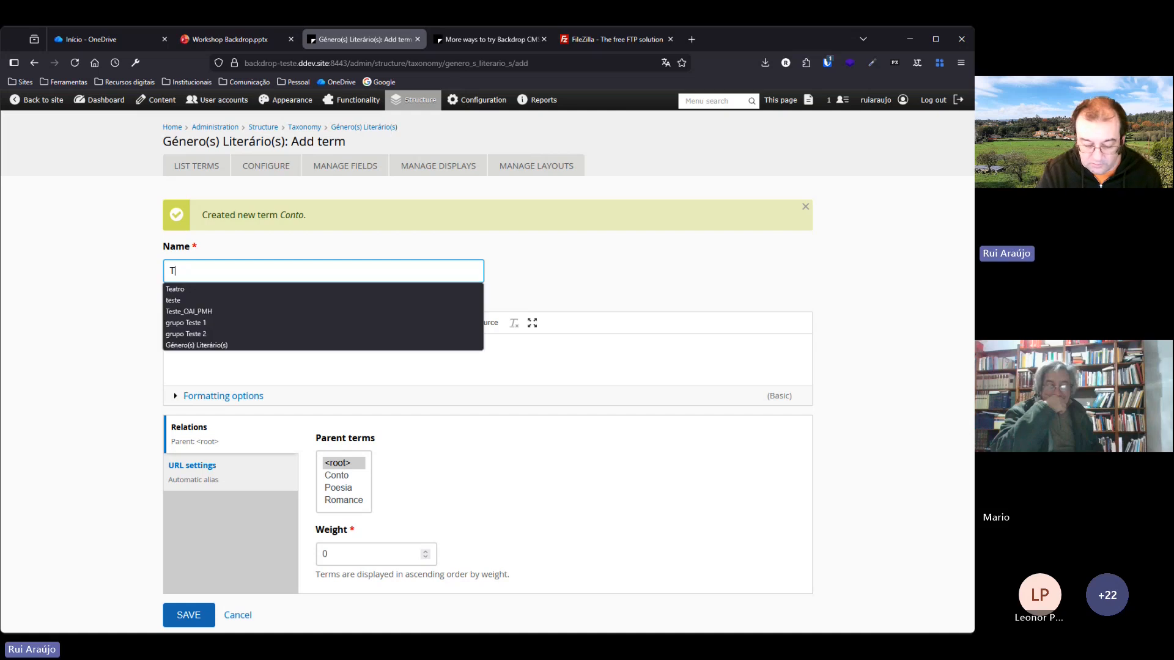
left_click(194, 288)
left_click(185, 615)
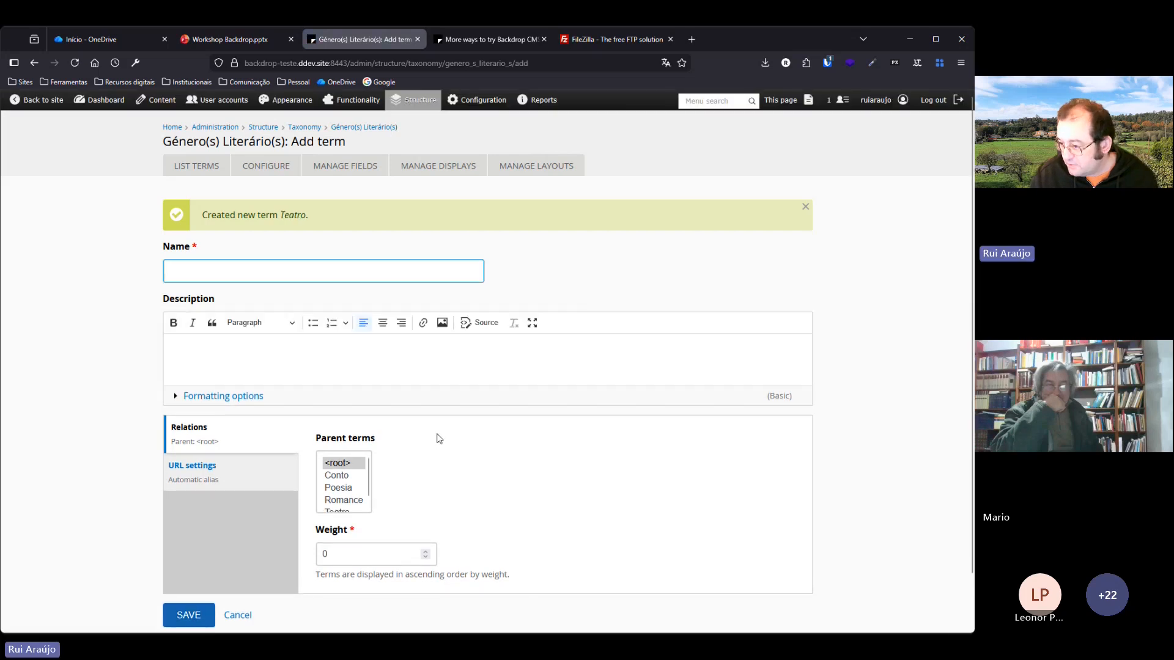
scroll(352, 490, "down", 1)
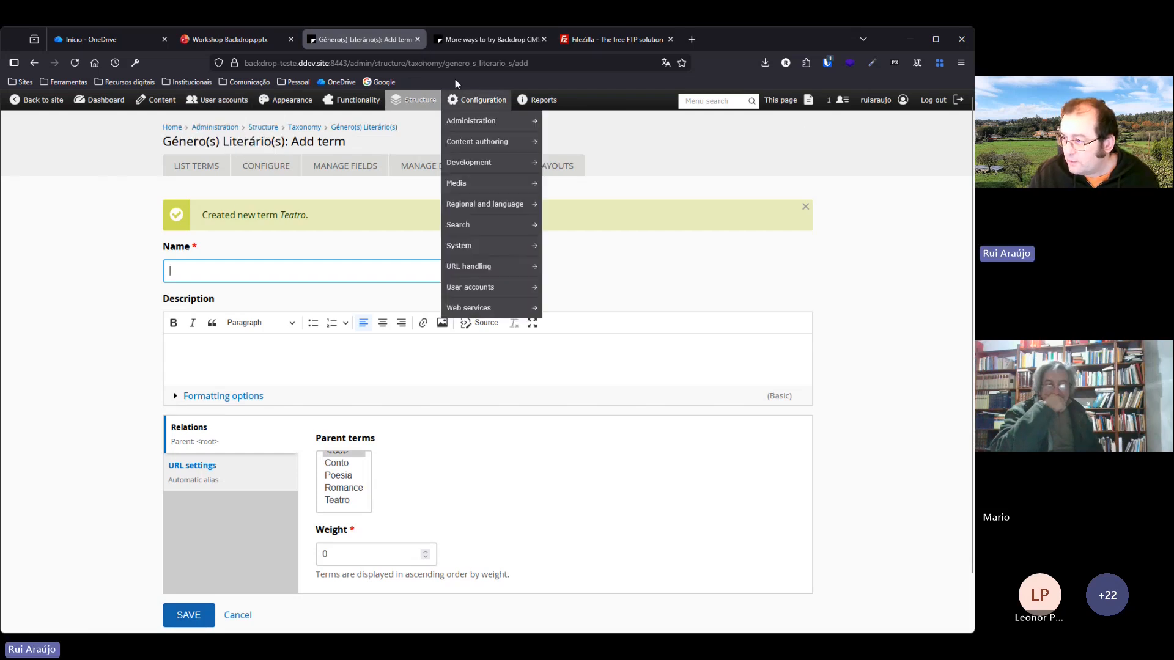
Open Manage fields for the Livros content type, comparing it against the slide's field list.
mouse_move(298, 104)
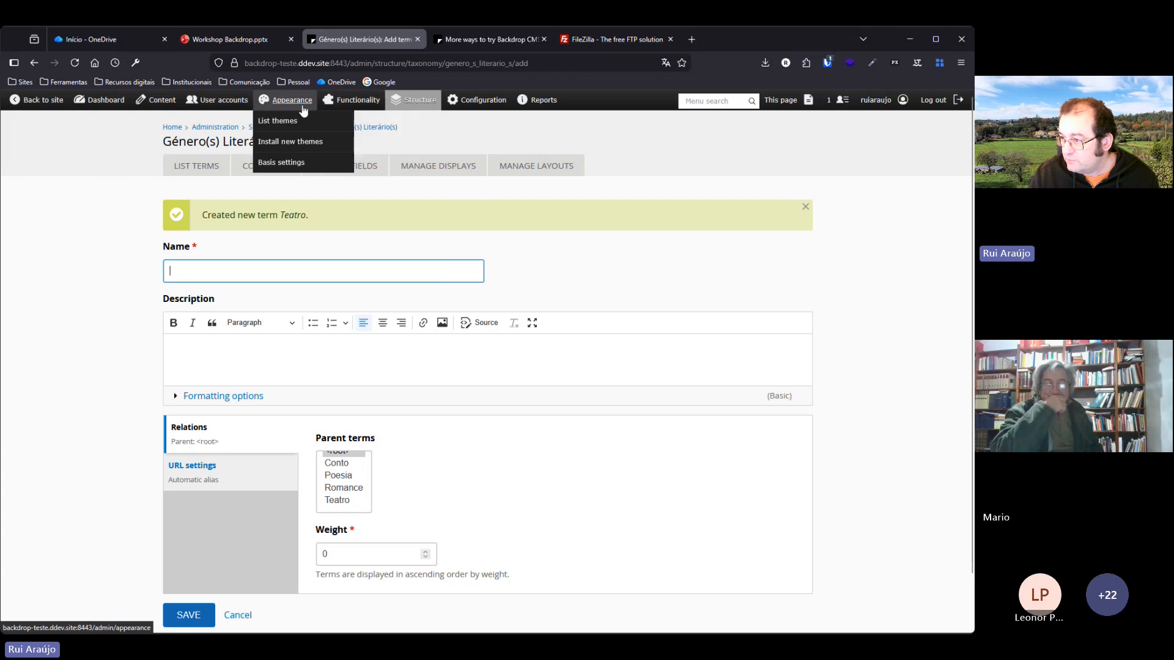
mouse_move(422, 104)
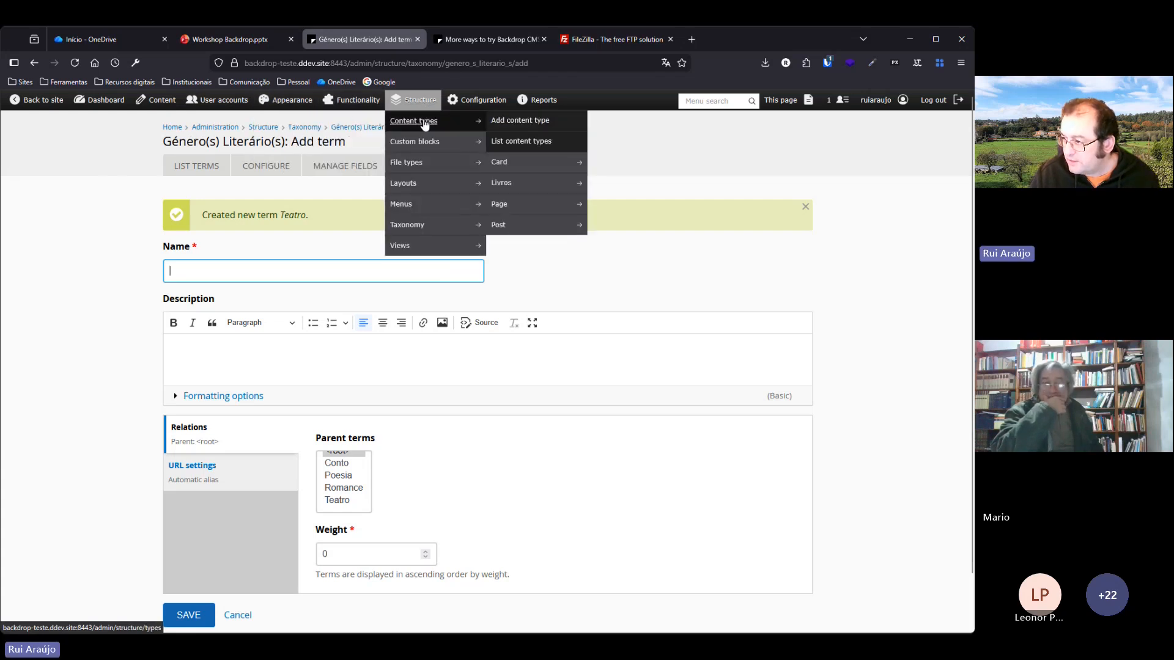
mouse_move(506, 183)
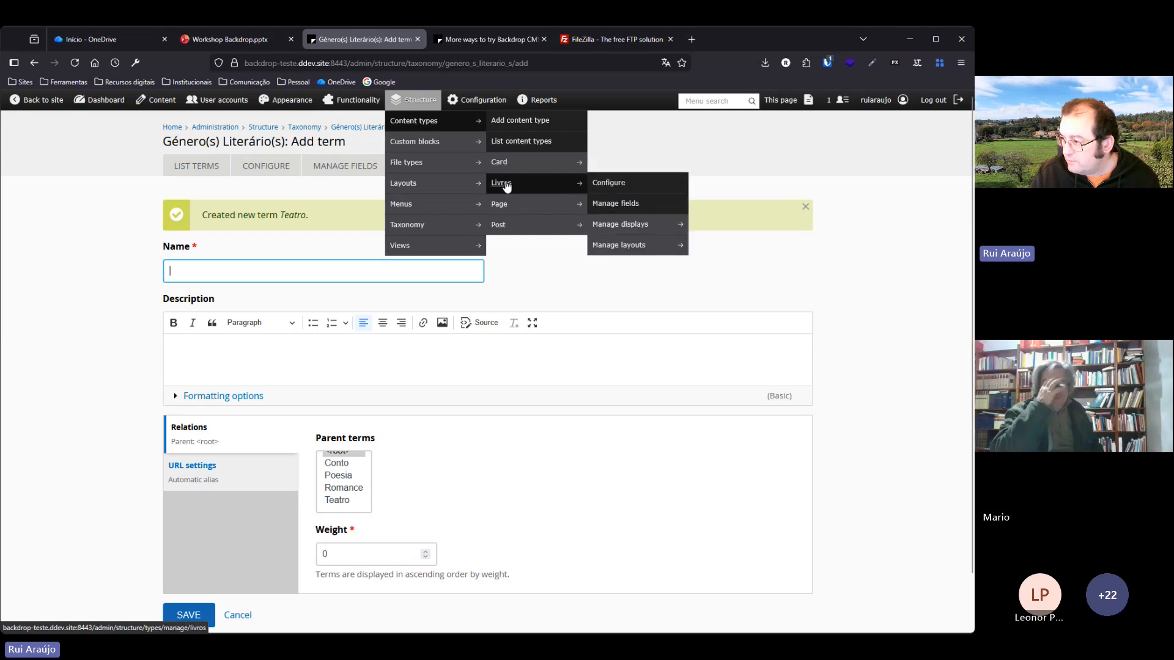
left_click(615, 204)
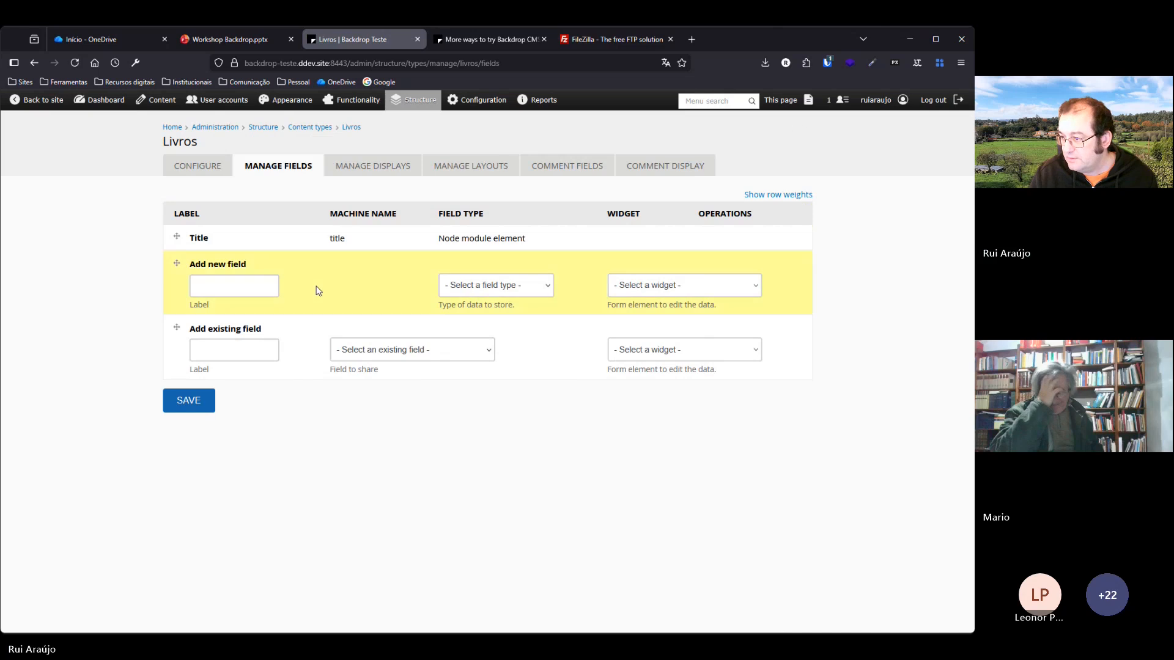
left_click(218, 43)
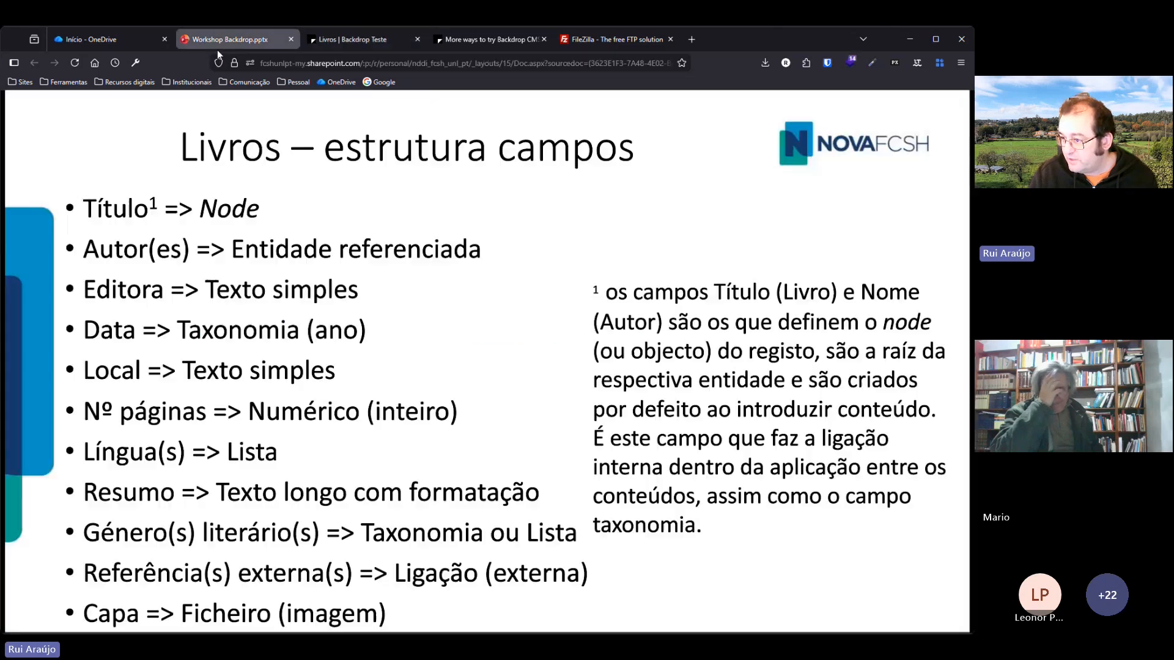
left_click(337, 44)
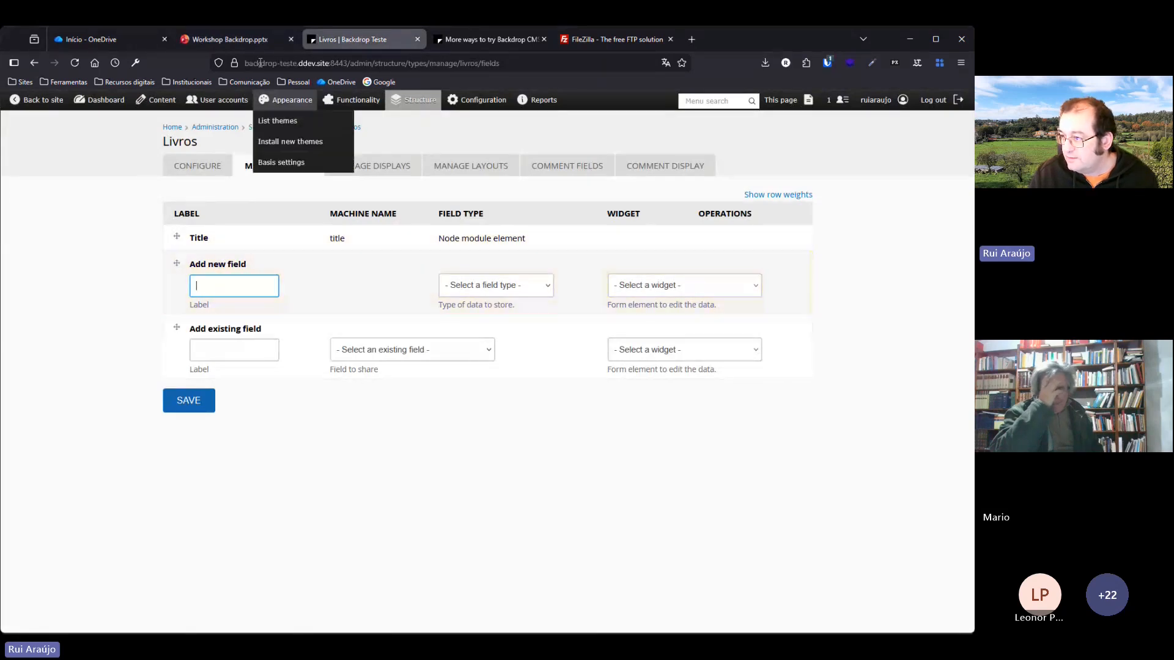
left_click(240, 39)
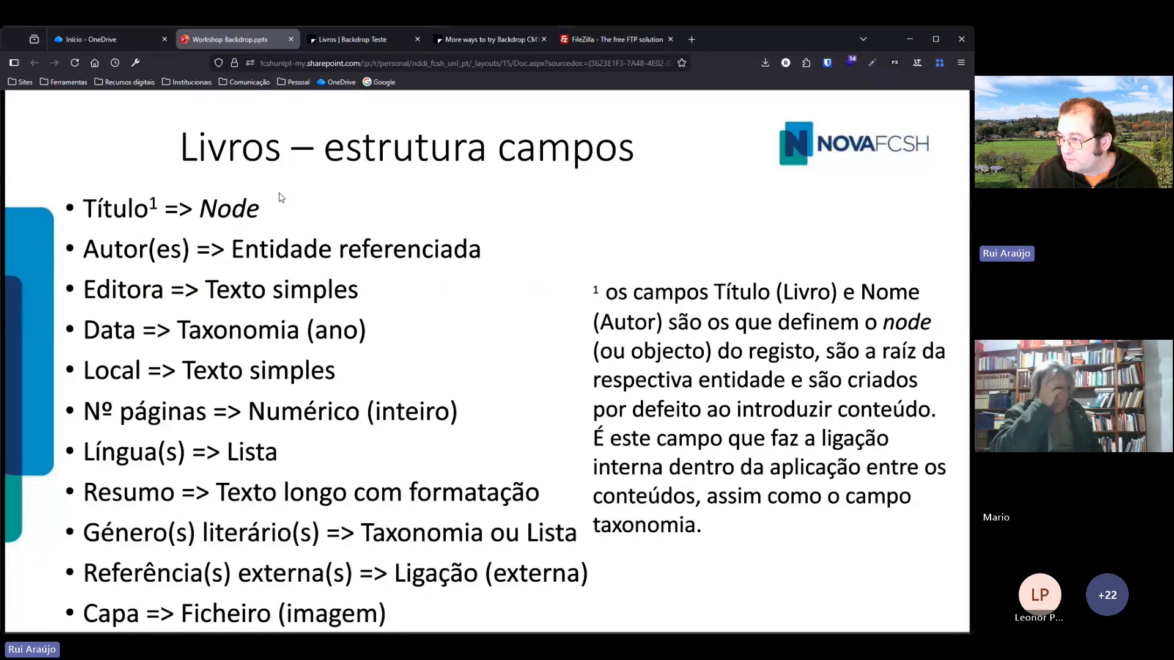
left_click(335, 43)
left_click(213, 290)
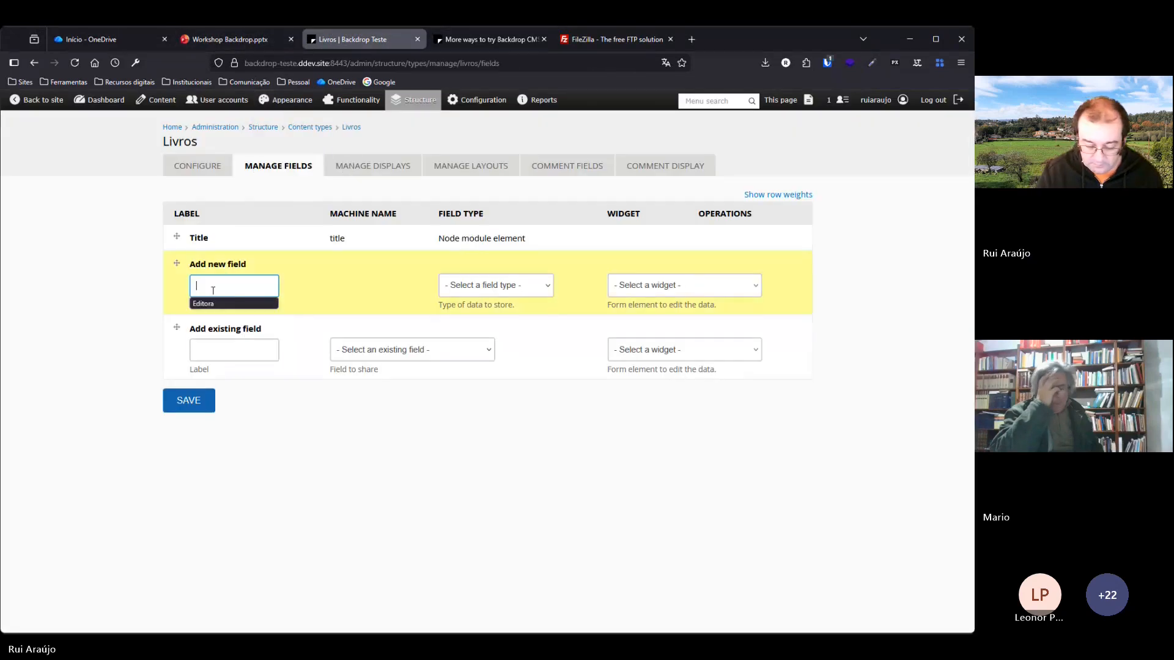
Add a Text (short) field labelled 'Editora' to Livros with a Text field widget.
type("Editora")
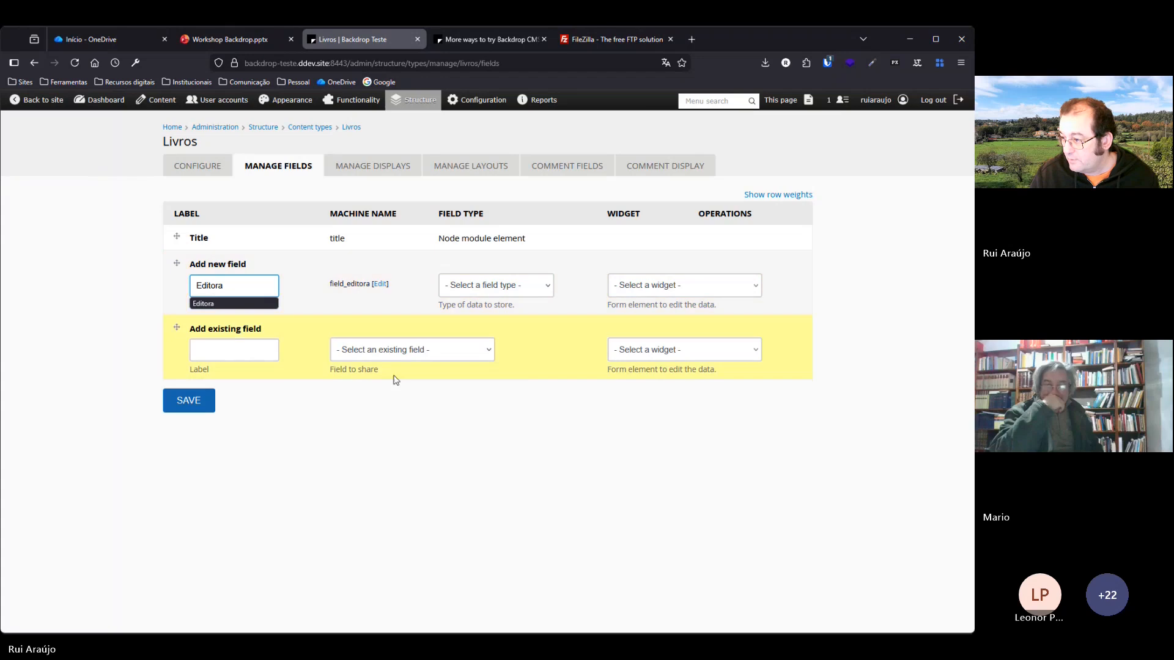
left_click(514, 288)
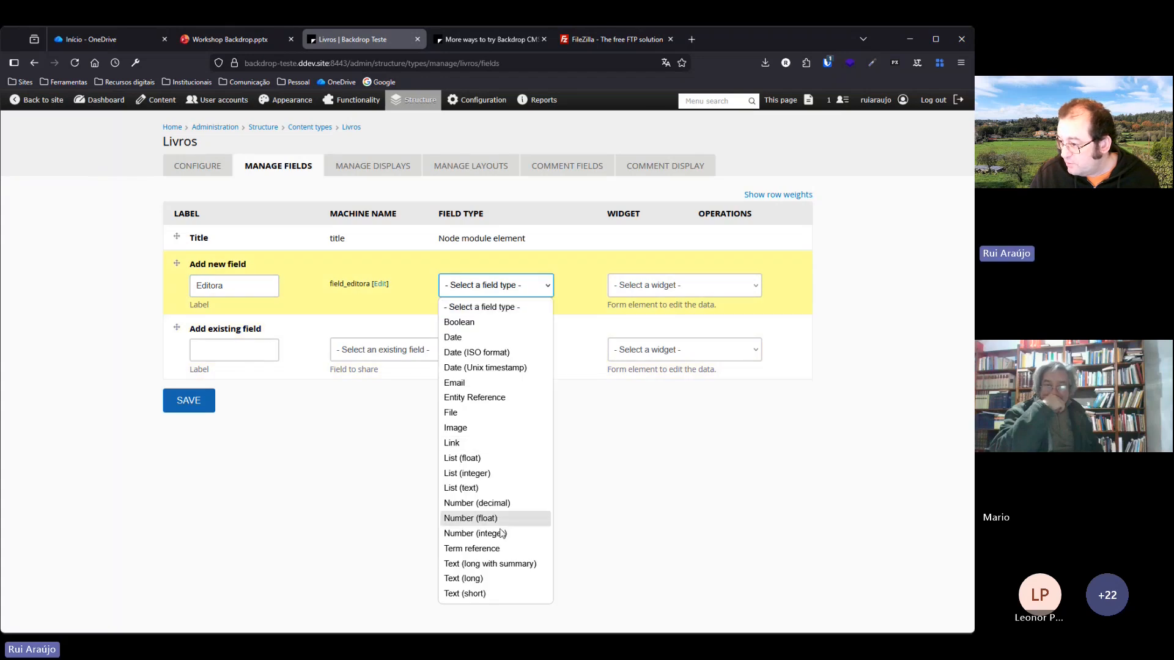
left_click(494, 590)
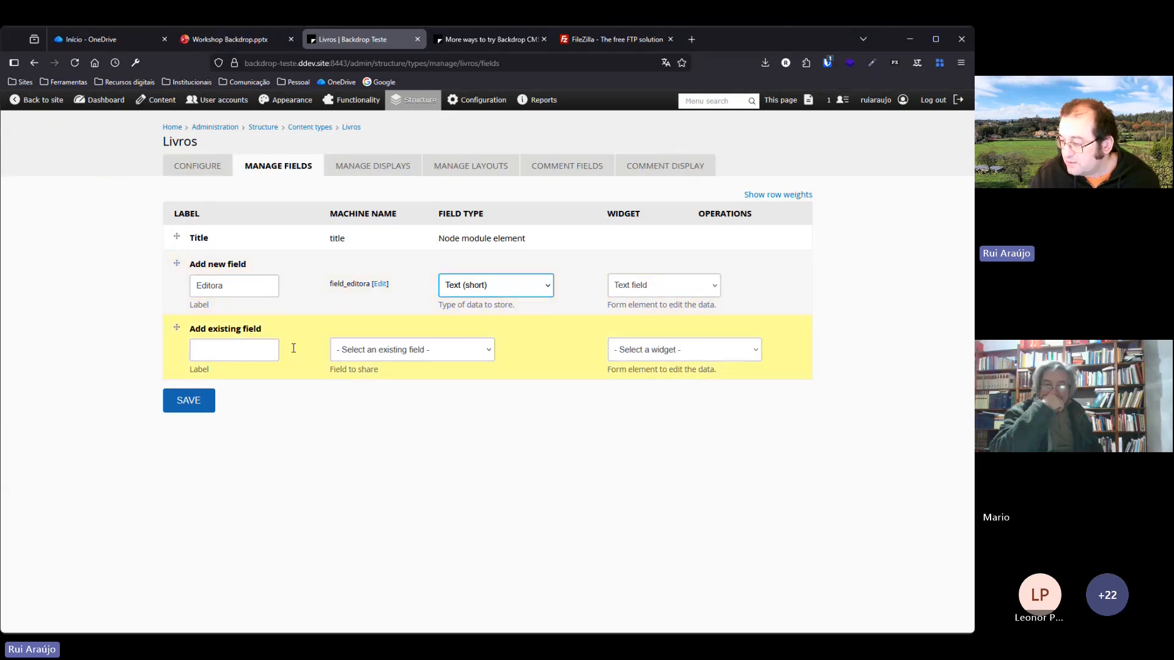
left_click(187, 400)
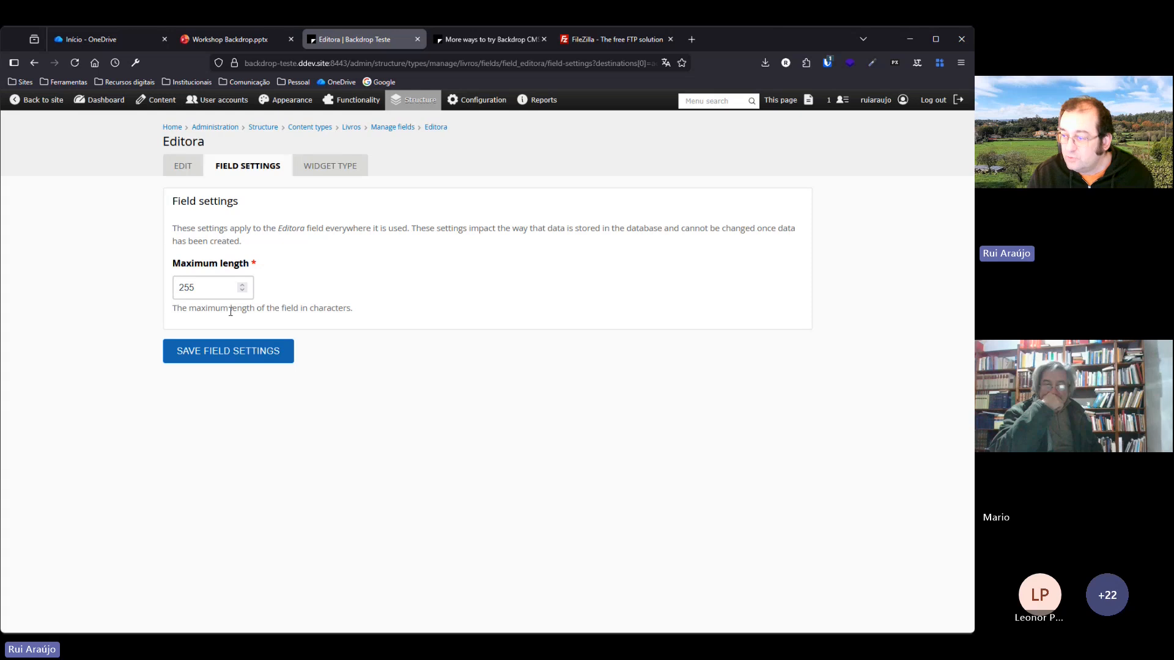
Save Editora's 255-character maximum length, then review its Livros and Global settings.
left_click(249, 357)
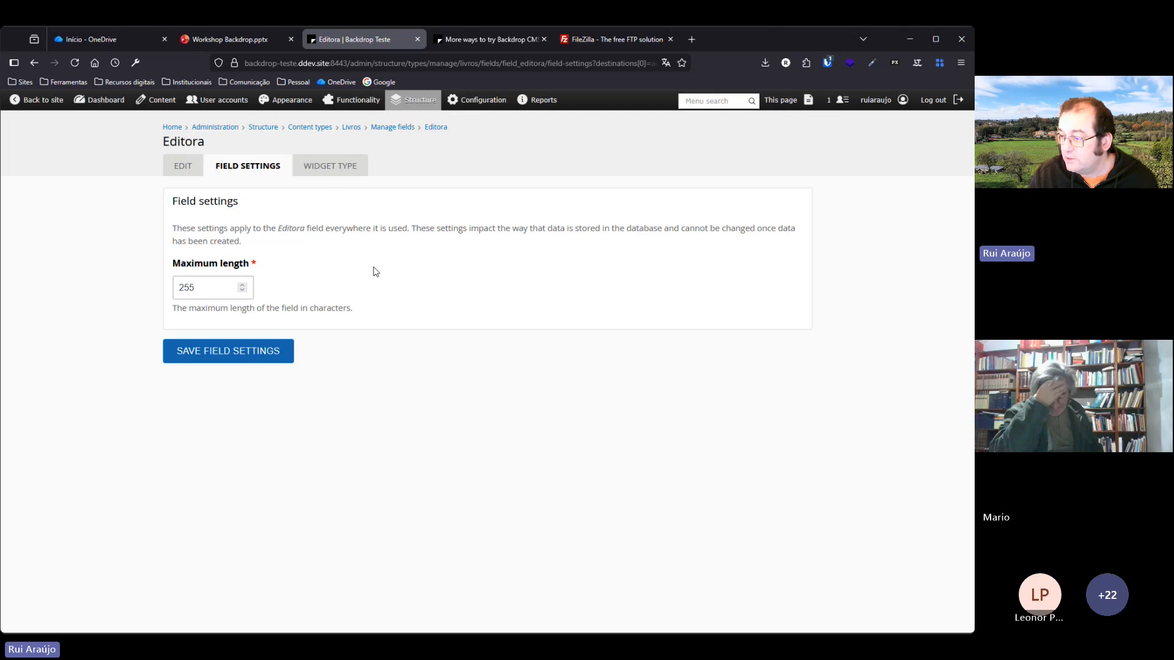
left_click(257, 361)
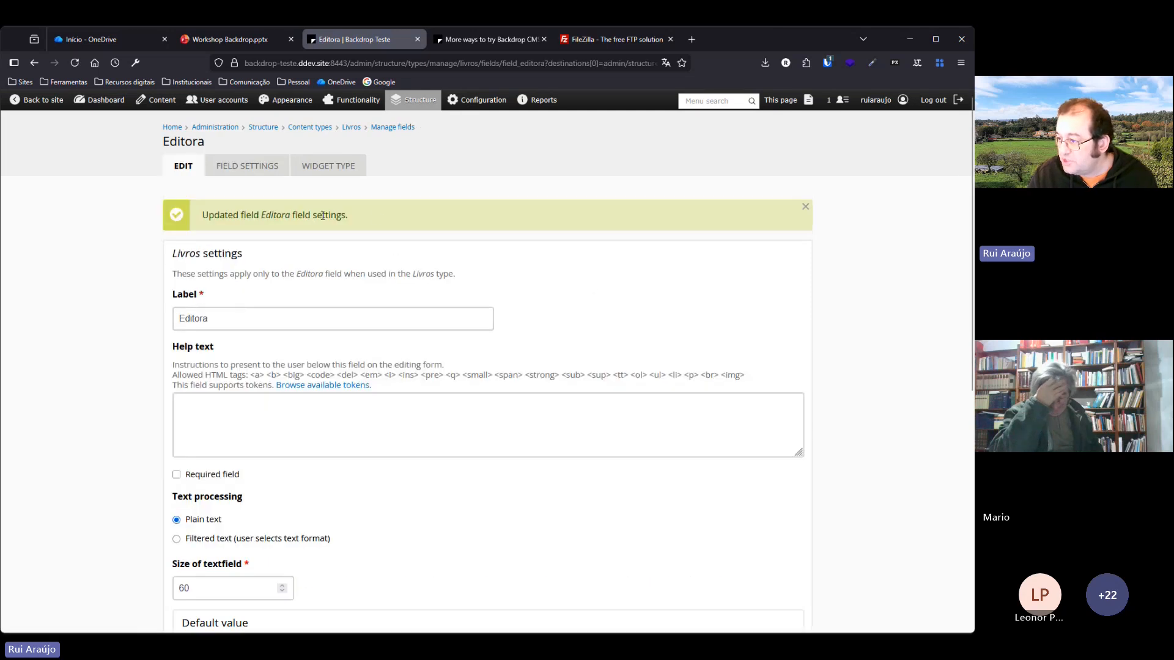
scroll(376, 220, "down", 3)
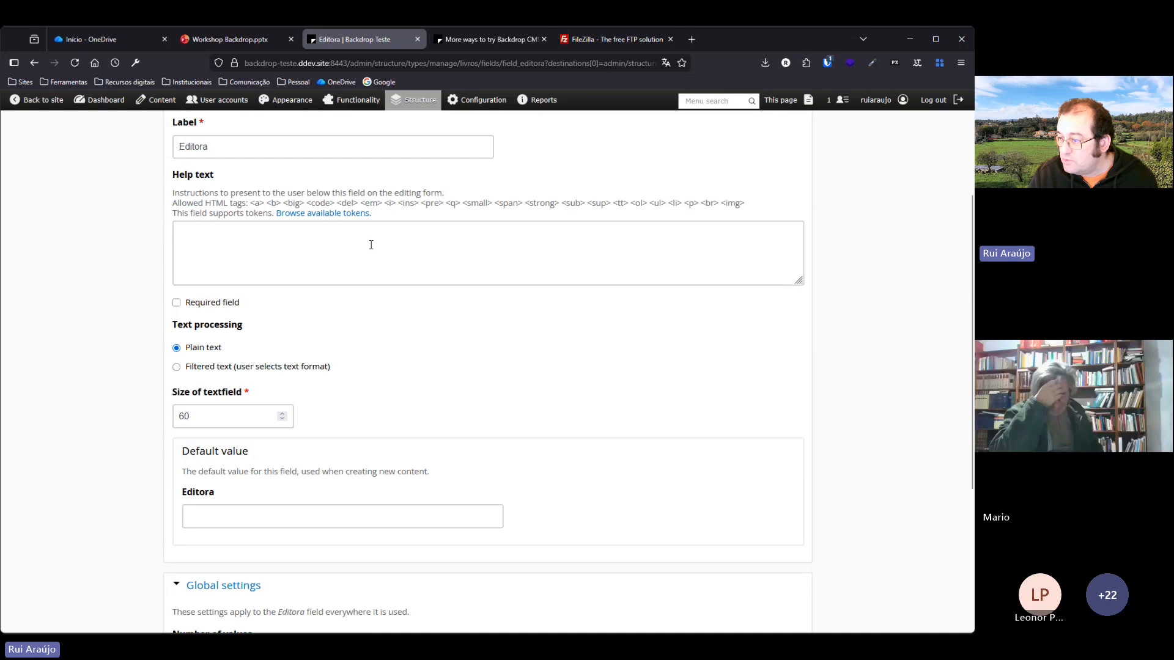
scroll(371, 245, "up", 2)
scroll(343, 265, "down", 2)
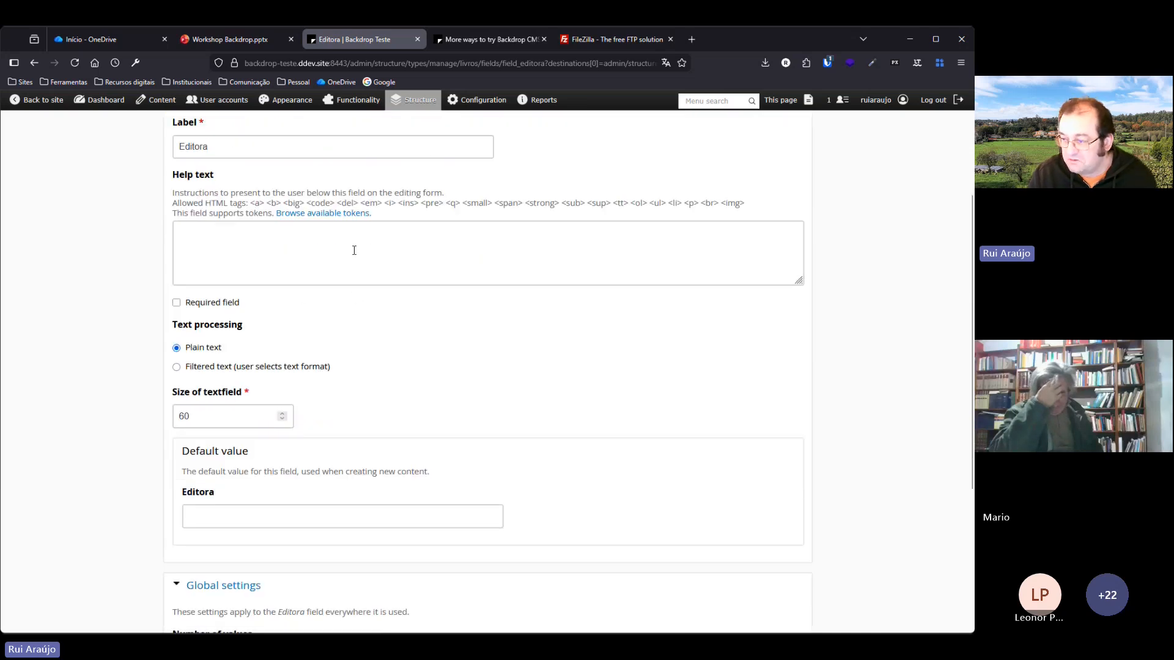
scroll(340, 317, "down", 4)
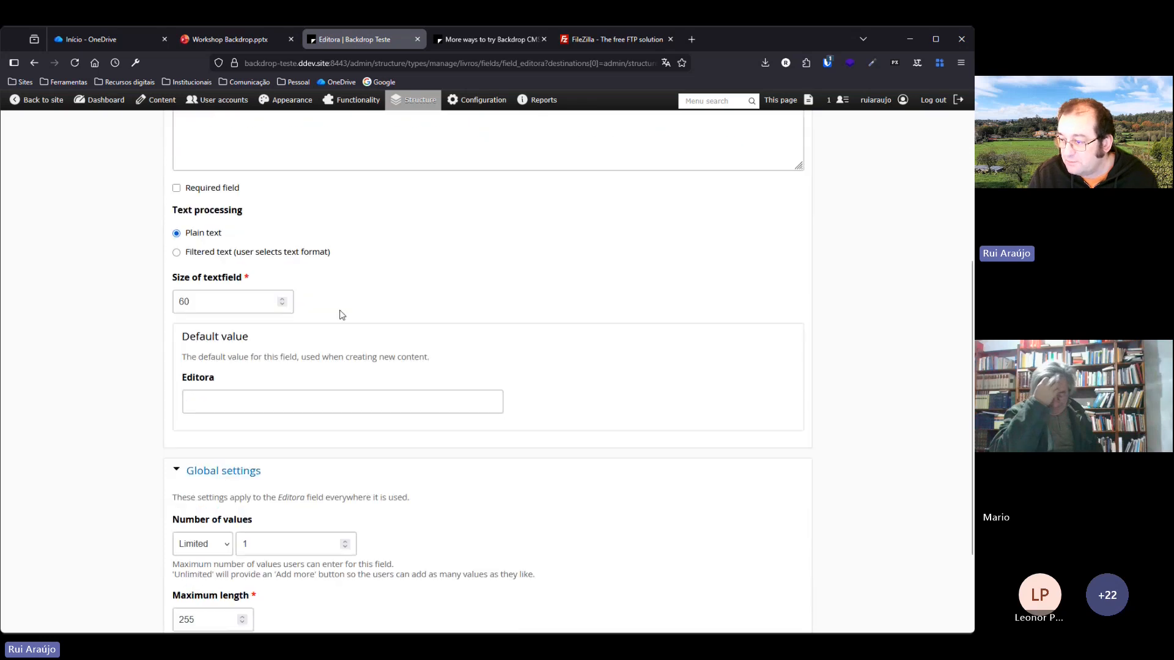
scroll(327, 280, "up", 1)
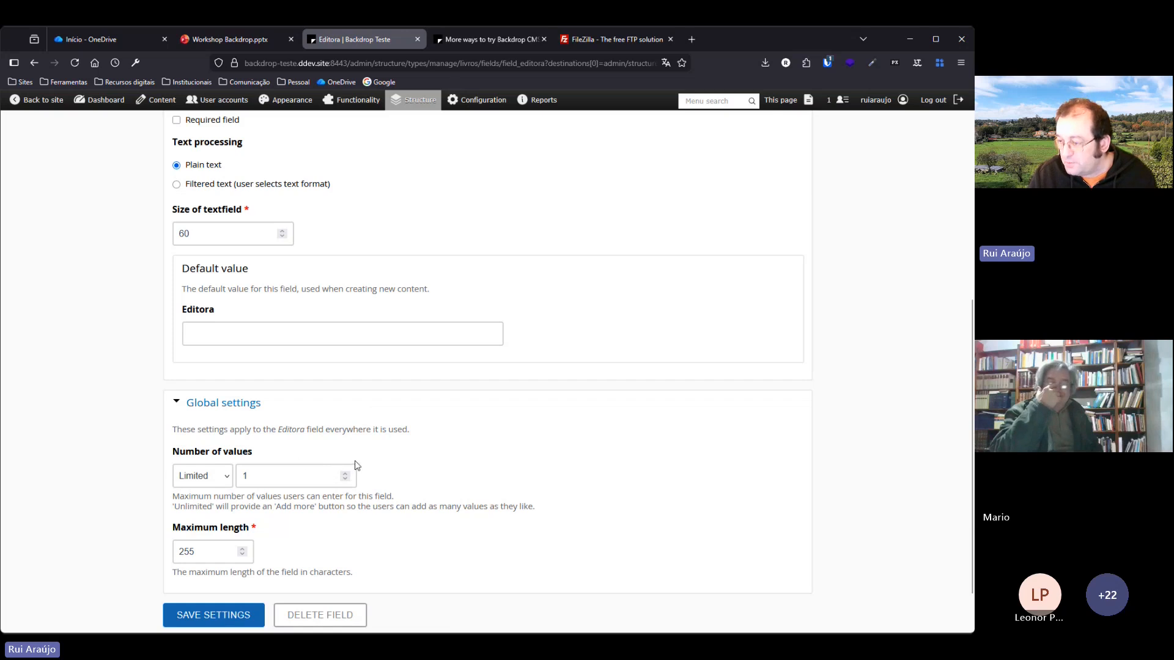
scroll(394, 462, "up", 6)
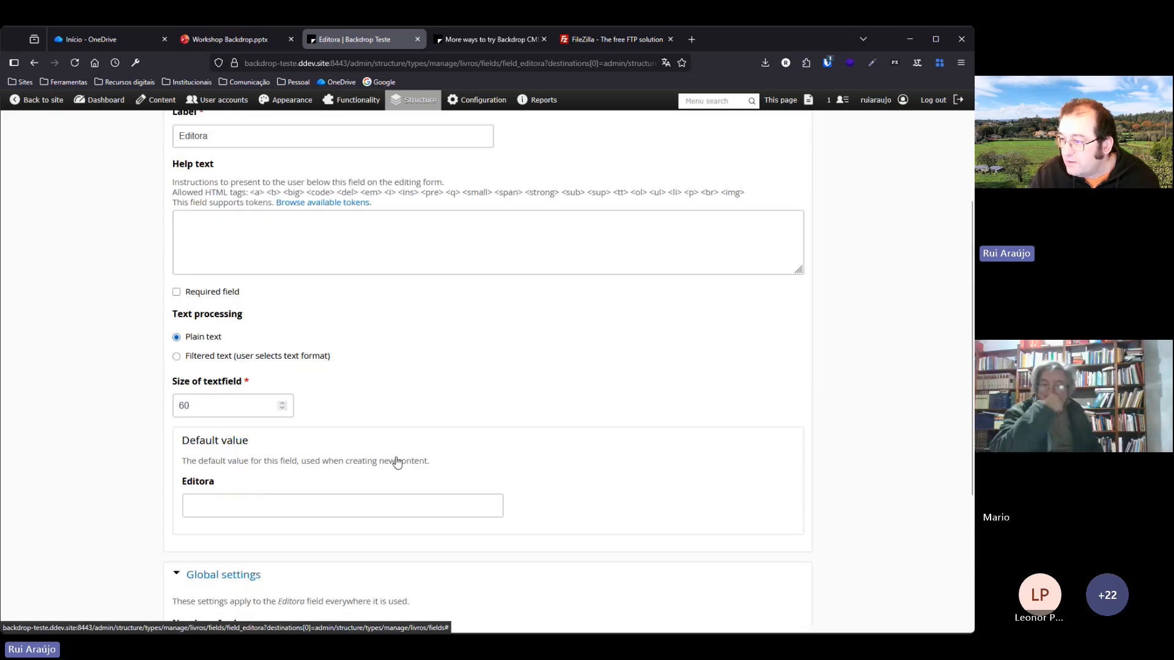
scroll(395, 460, "down", 2)
scroll(395, 461, "down", 5)
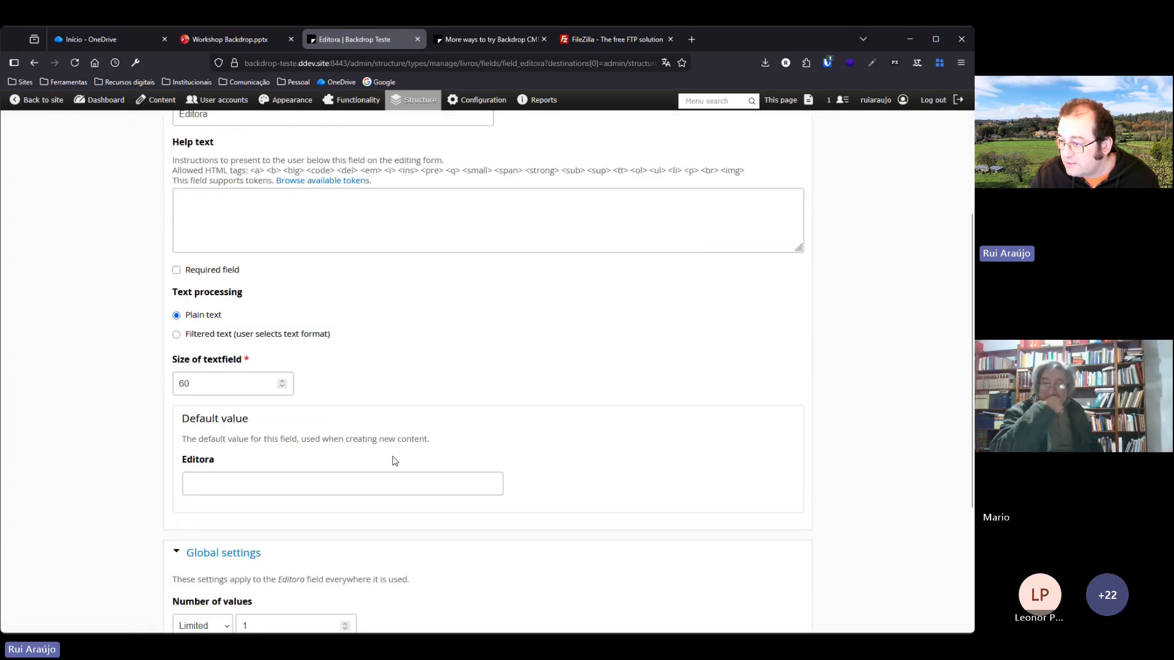
scroll(395, 462, "up", 7)
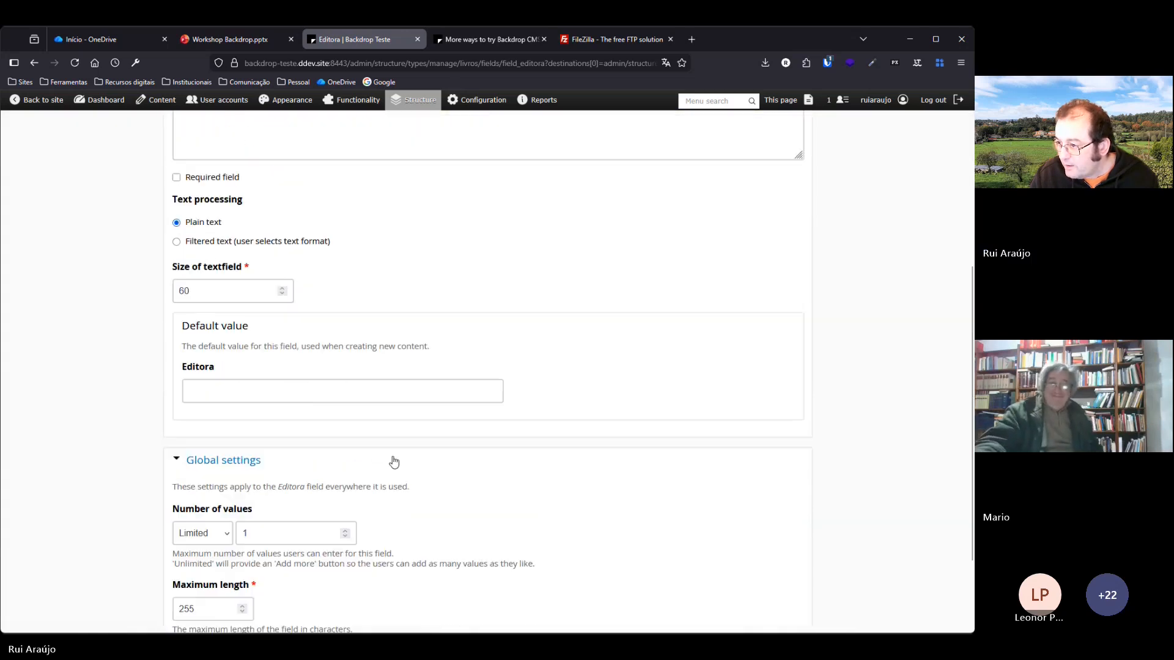
scroll(394, 462, "up", 1)
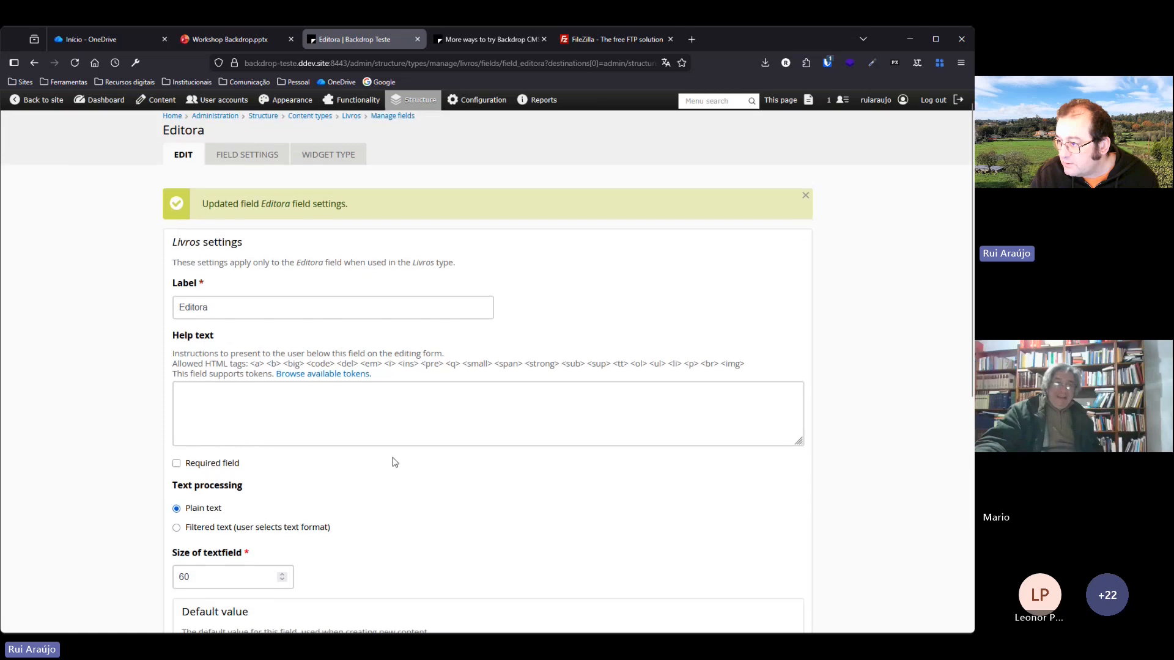
scroll(395, 461, "down", 1)
scroll(395, 461, "up", 2)
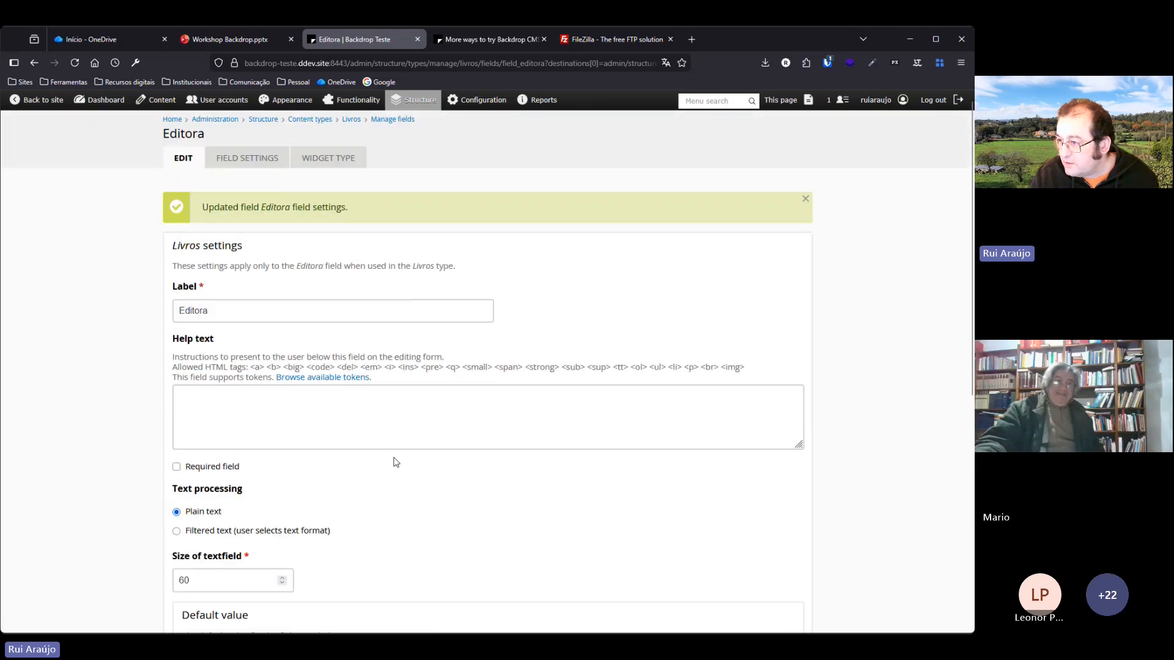
Check Editora's field settings, maximum length and widget type, then save its settings.
left_click(247, 157)
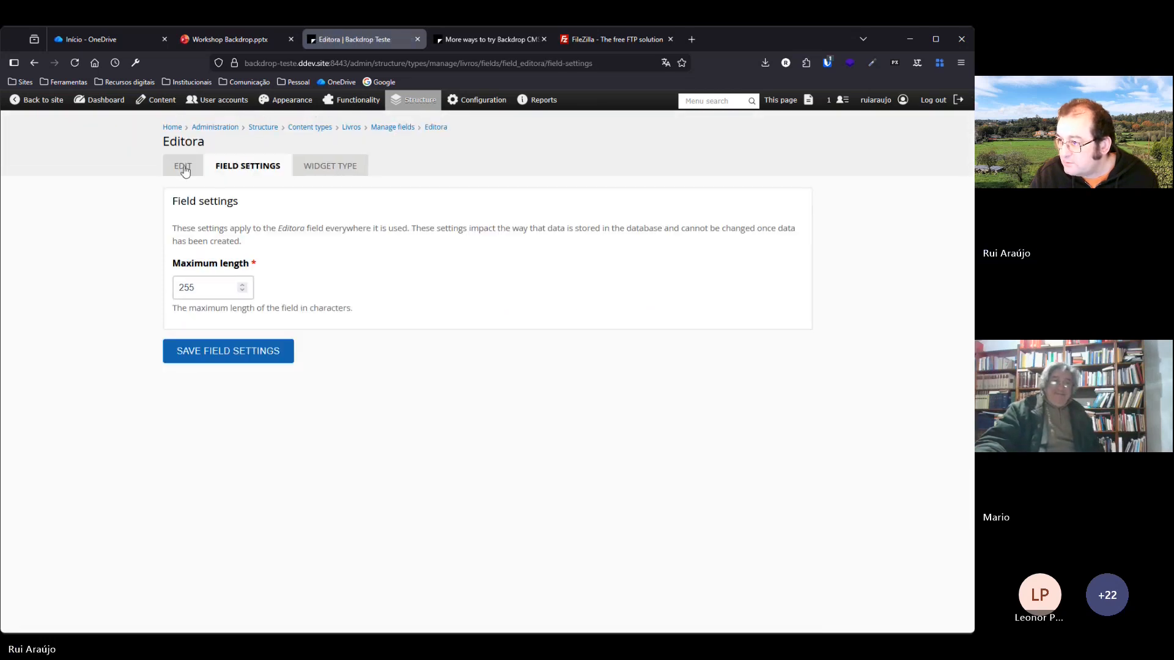
left_click(265, 176)
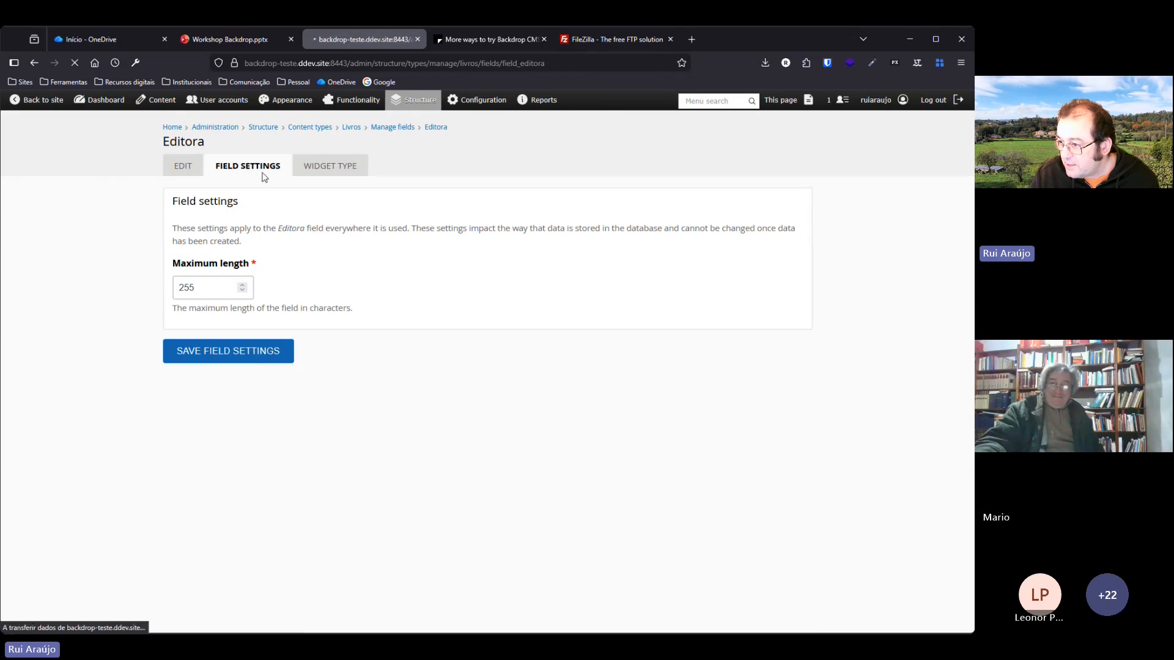
scroll(314, 322, "down", 2)
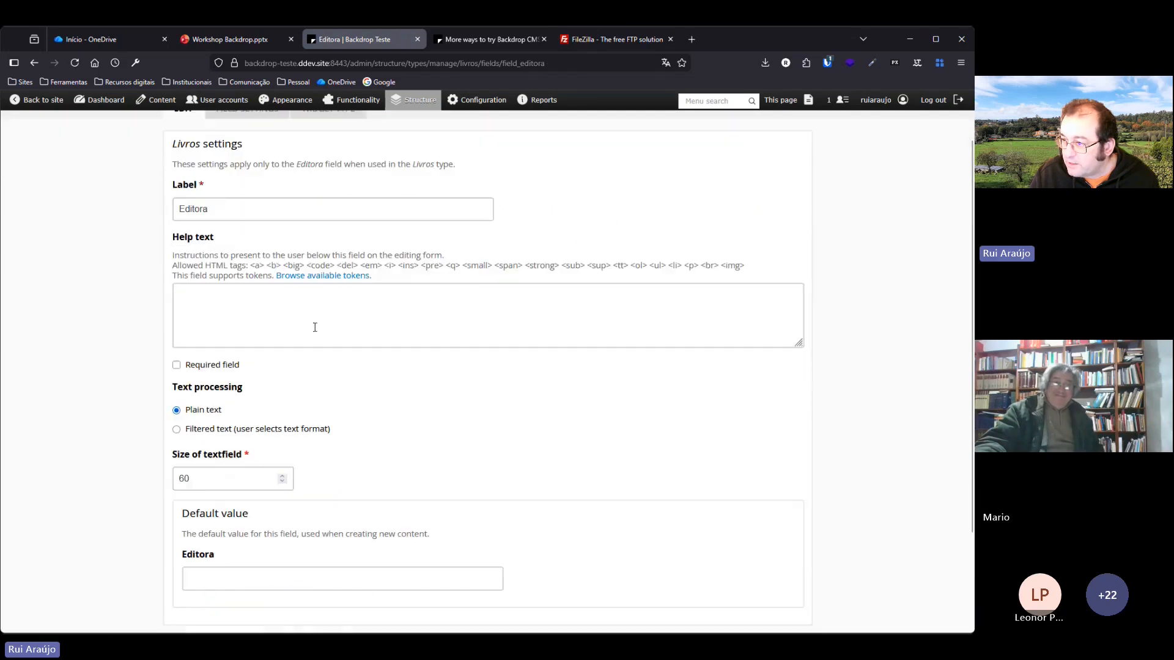
scroll(259, 275, "up", 2)
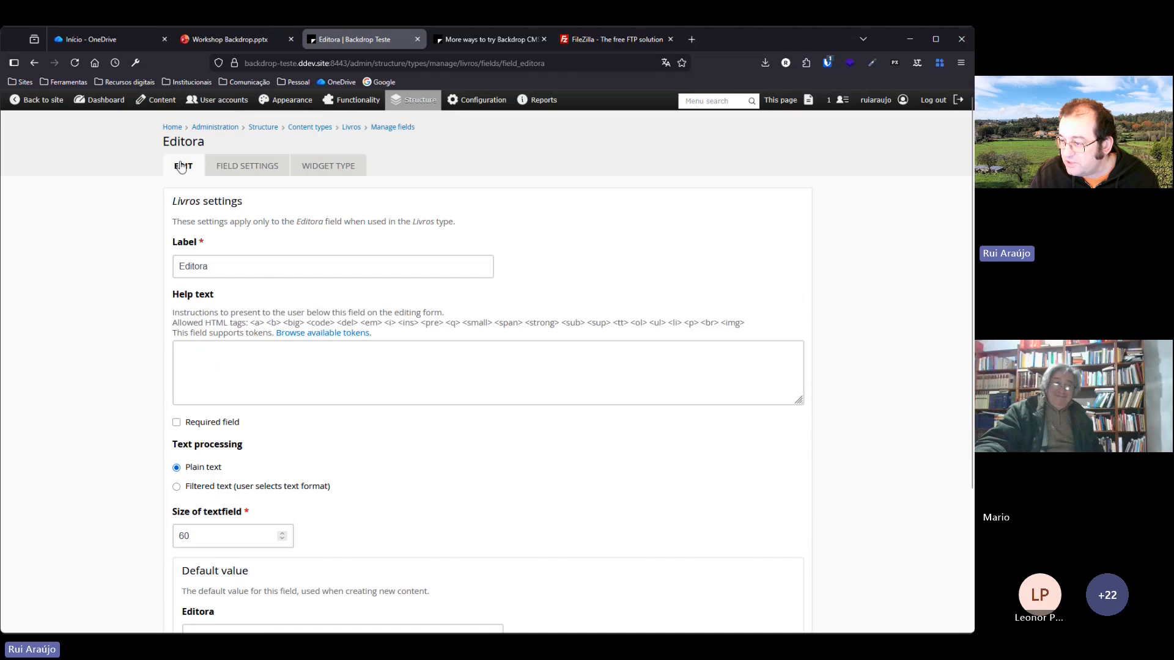
scroll(248, 313, "down", 3)
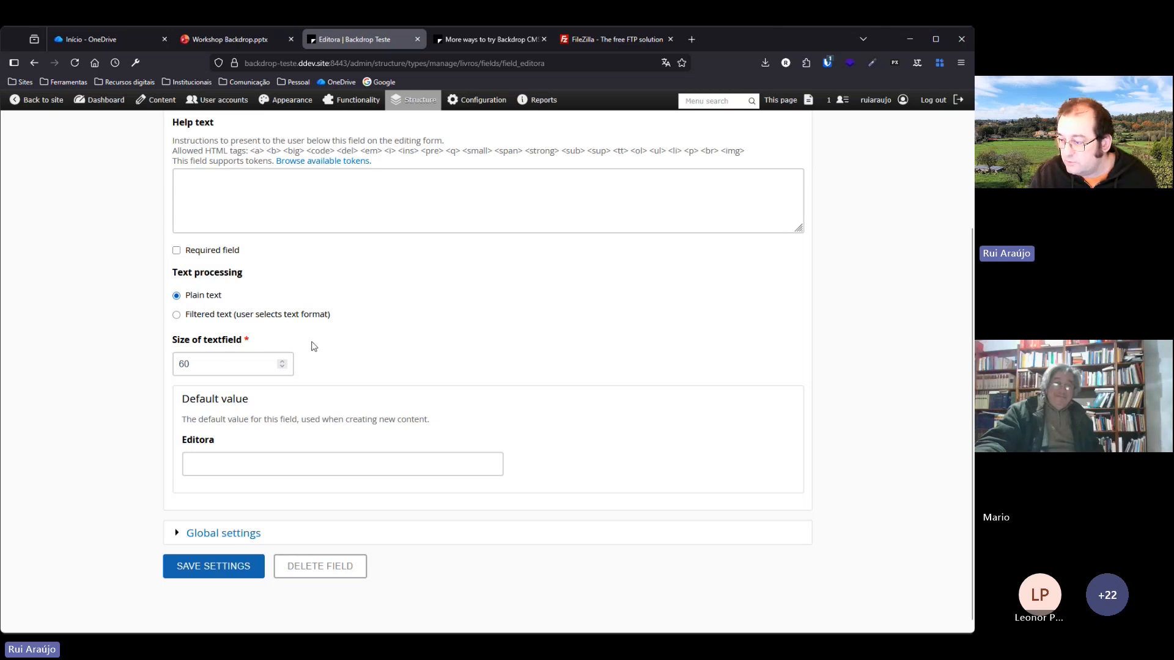
scroll(312, 343, "up", 3)
left_click(324, 168)
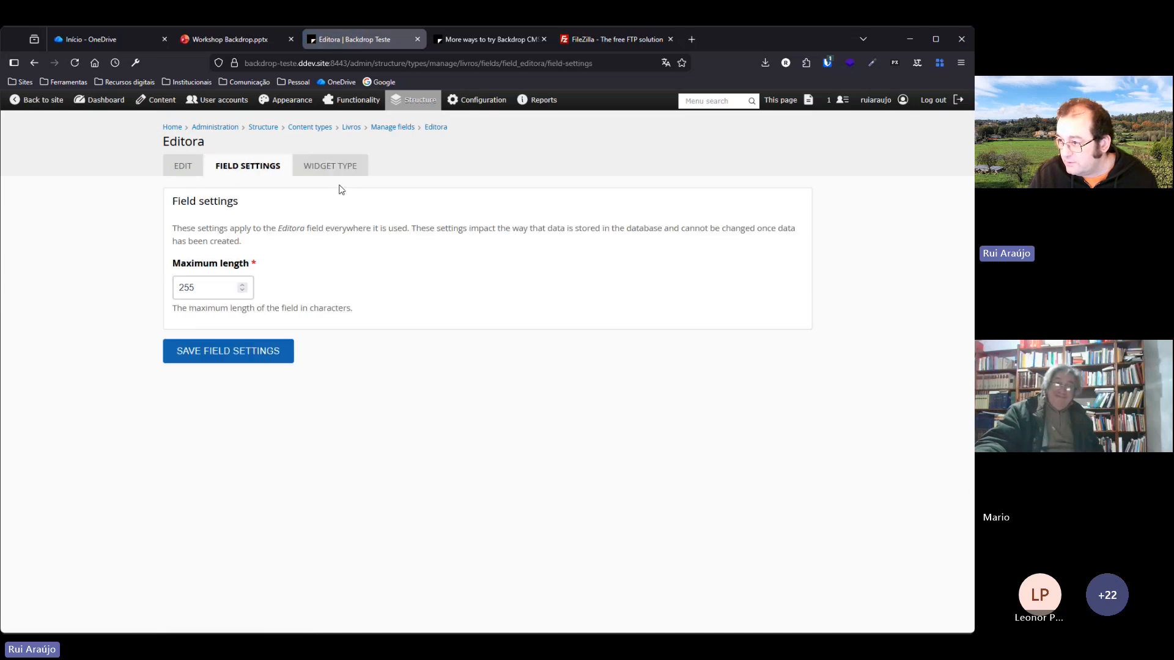
left_click(187, 167)
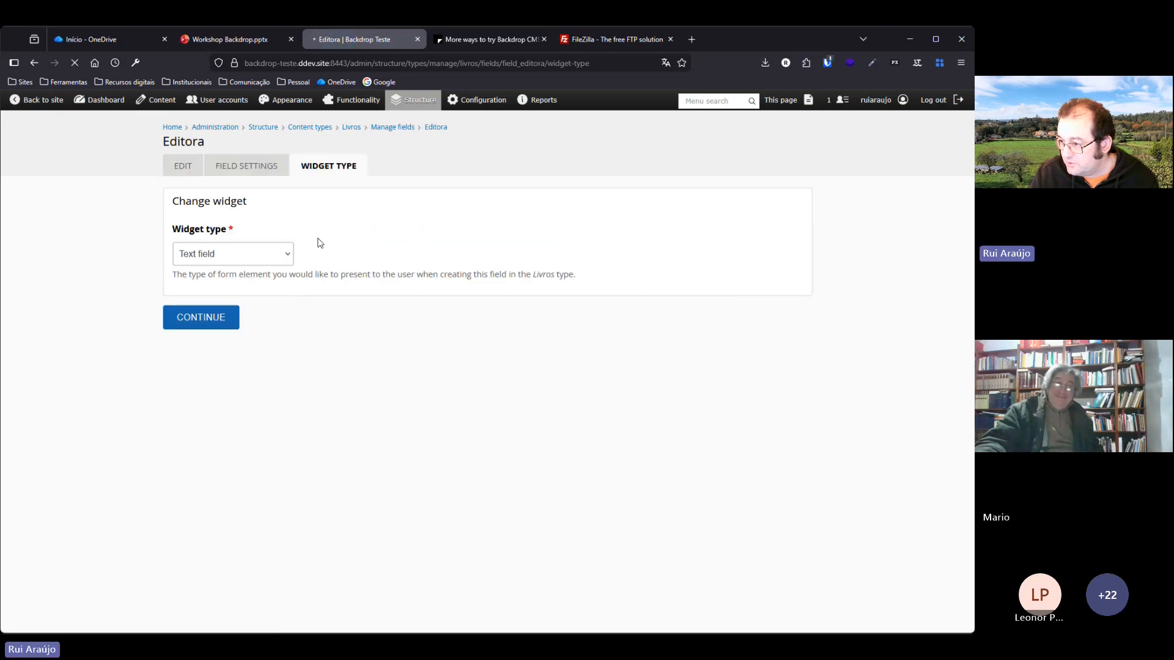
scroll(317, 246, "down", 3)
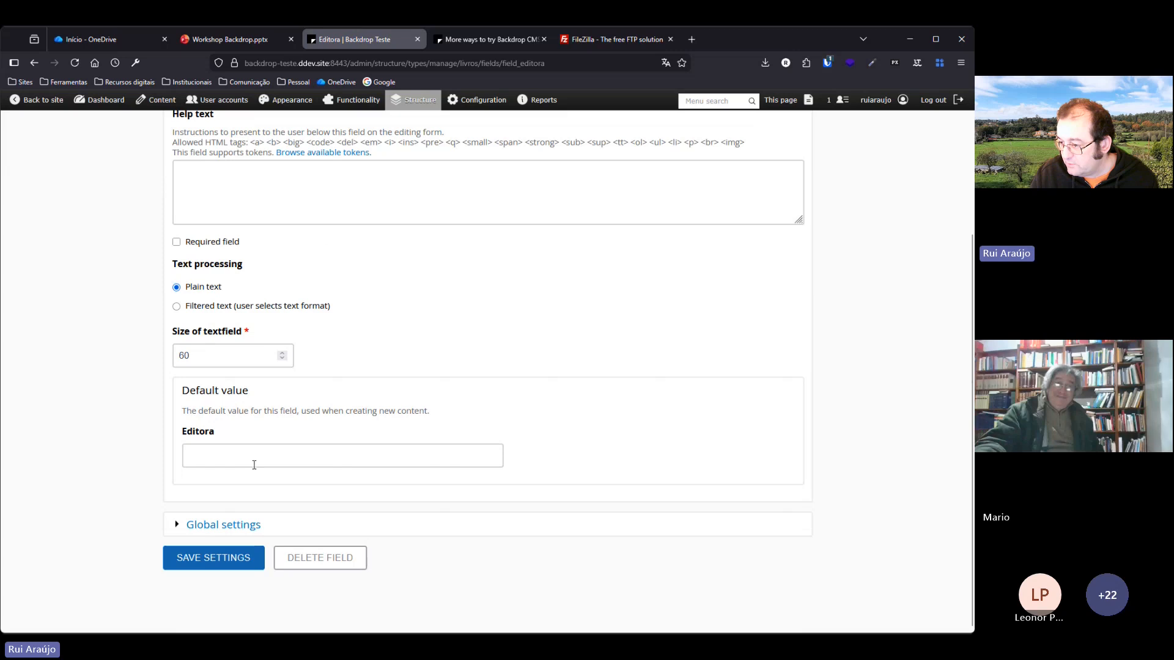
left_click(208, 558)
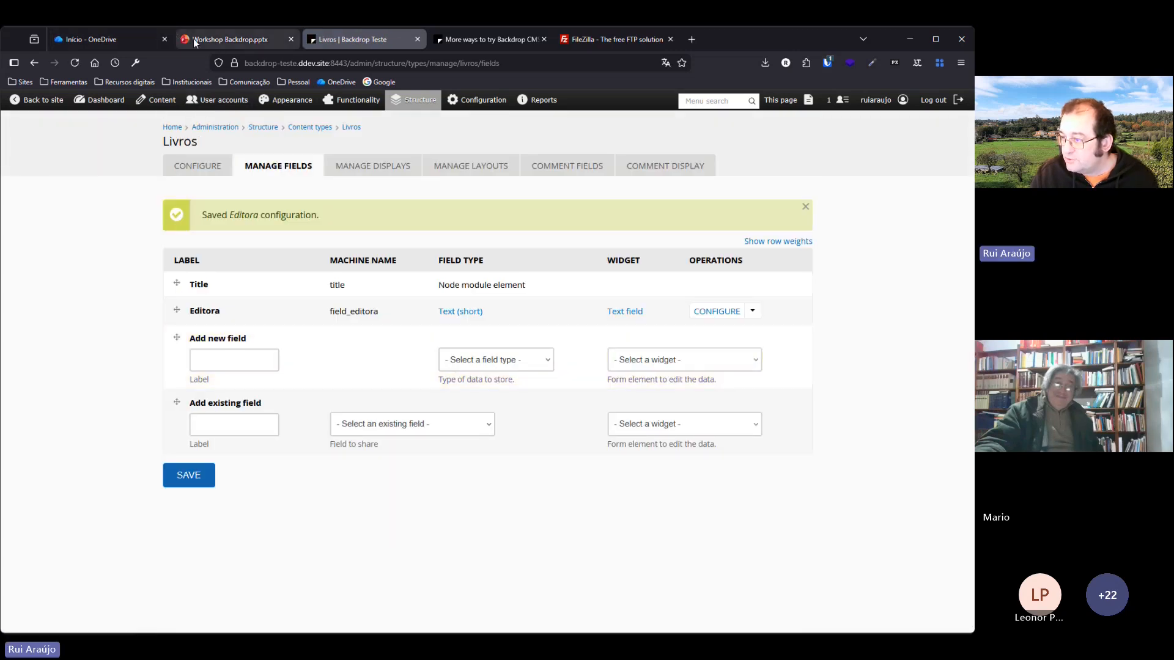
Add a Date field labelled 'Data' to Livros using the HTML5 widget.
left_click(193, 39)
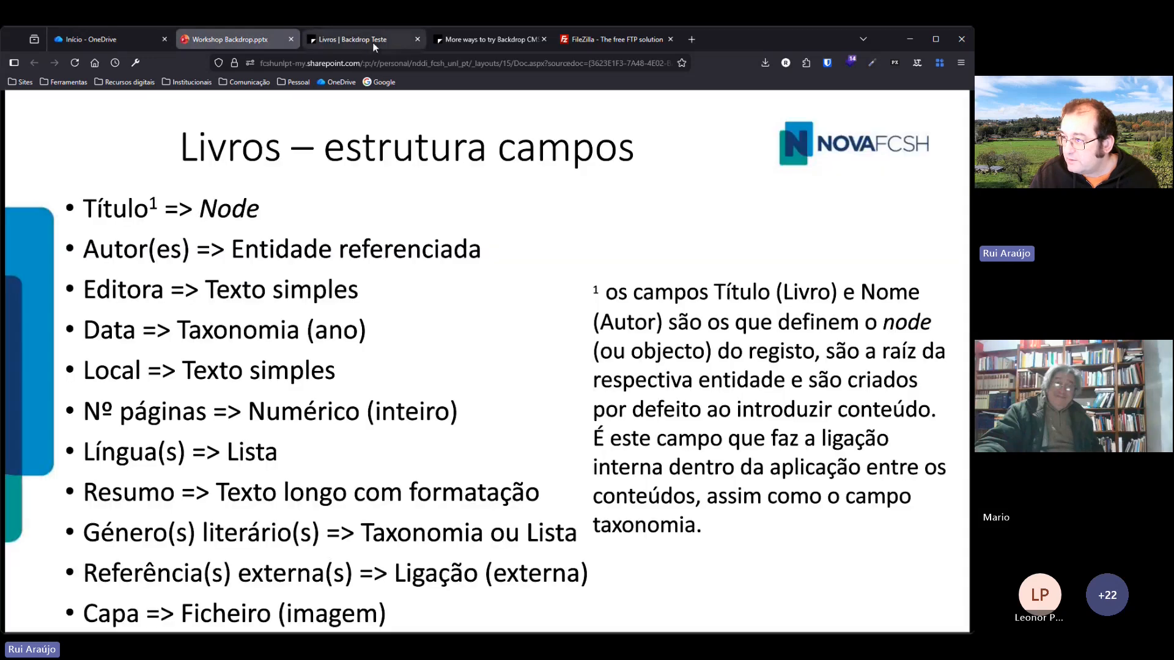
left_click(367, 40)
left_click(231, 352)
left_click(231, 367)
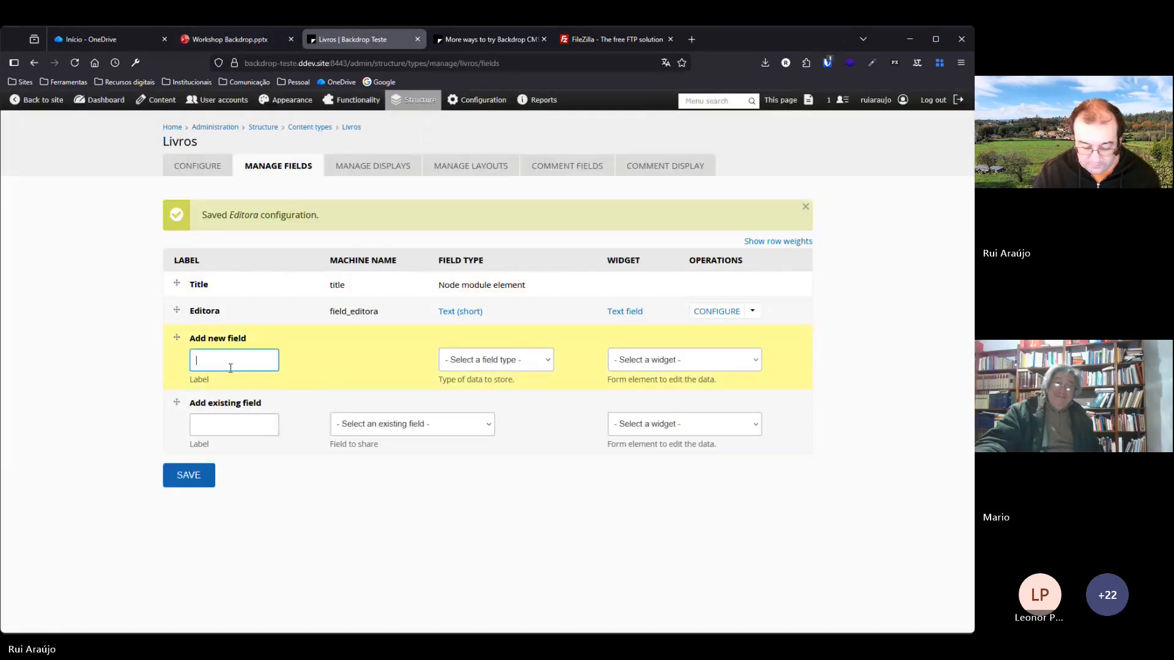
type("D")
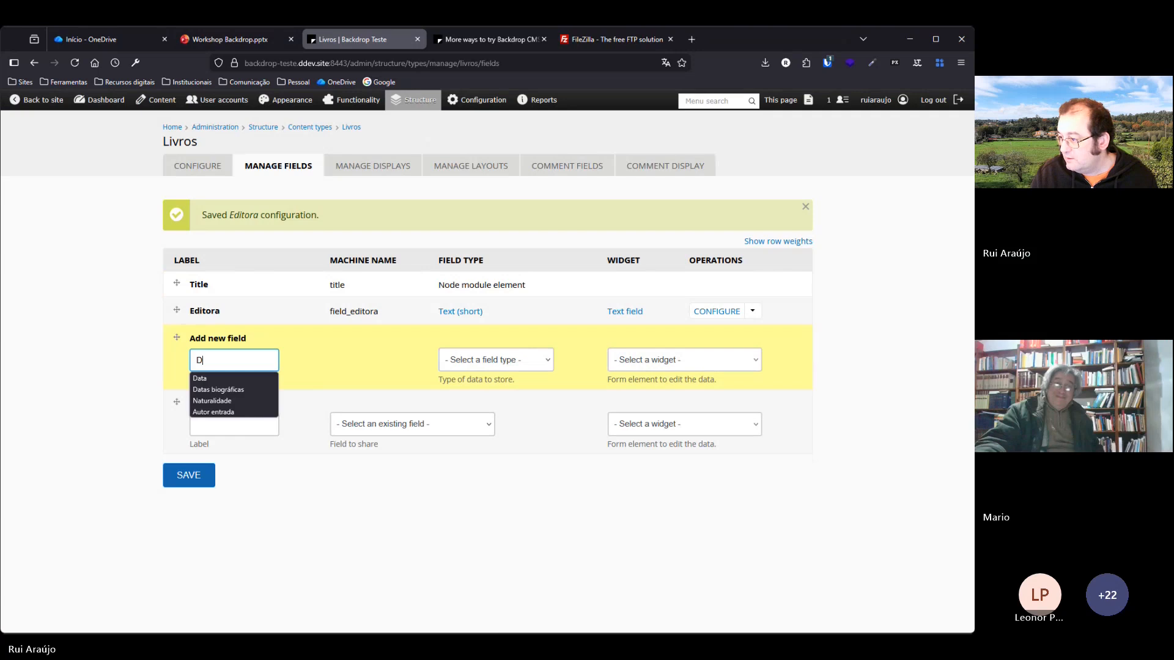
type("ata")
left_click(496, 360)
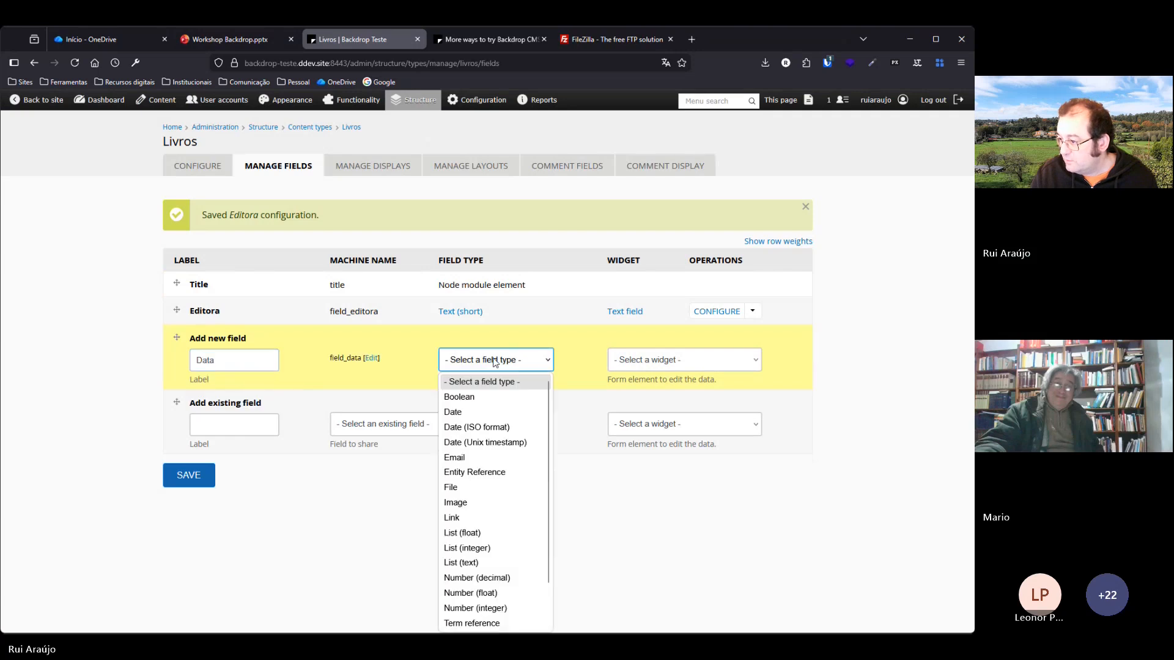
left_click(482, 412)
left_click(644, 360)
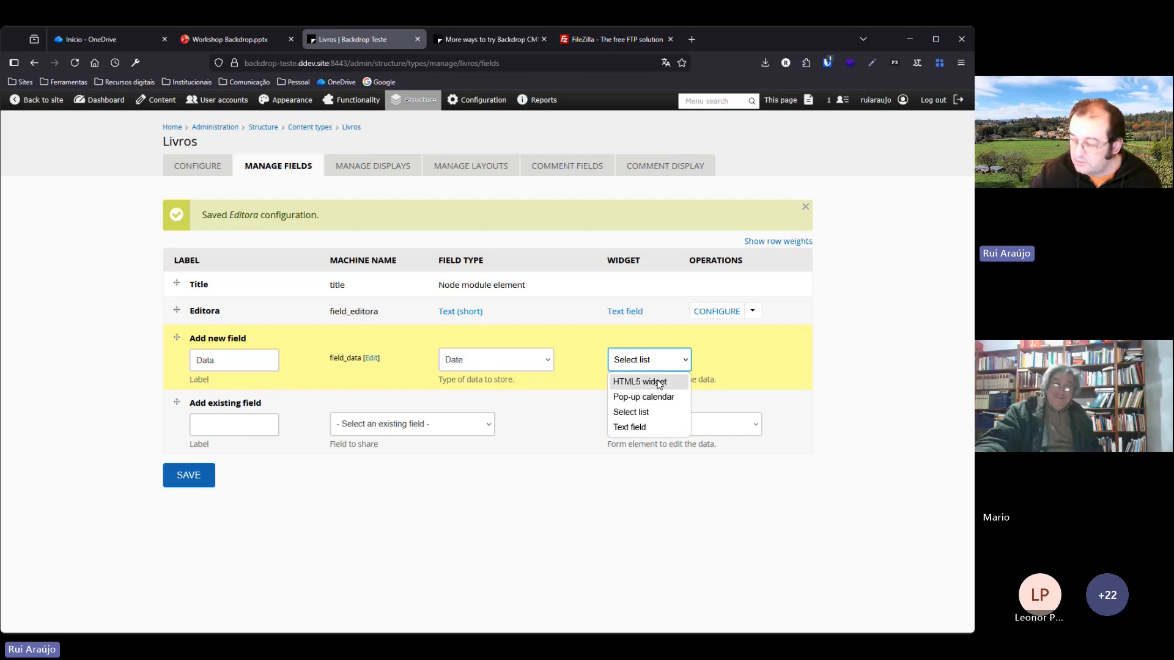
left_click(659, 382)
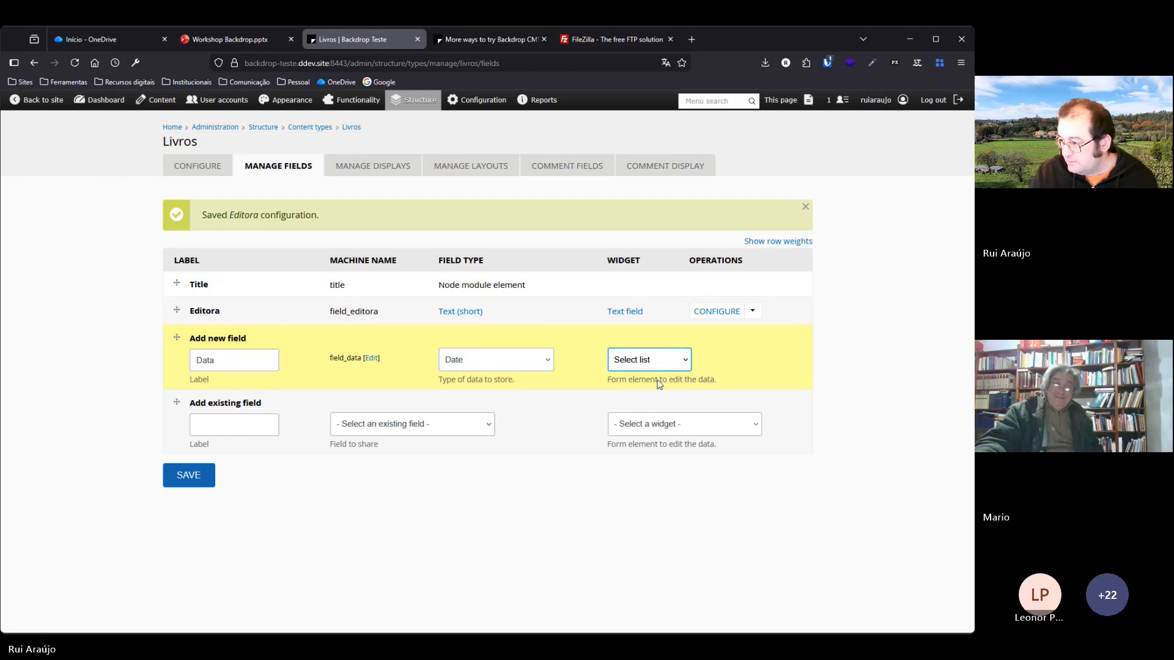
left_click(187, 483)
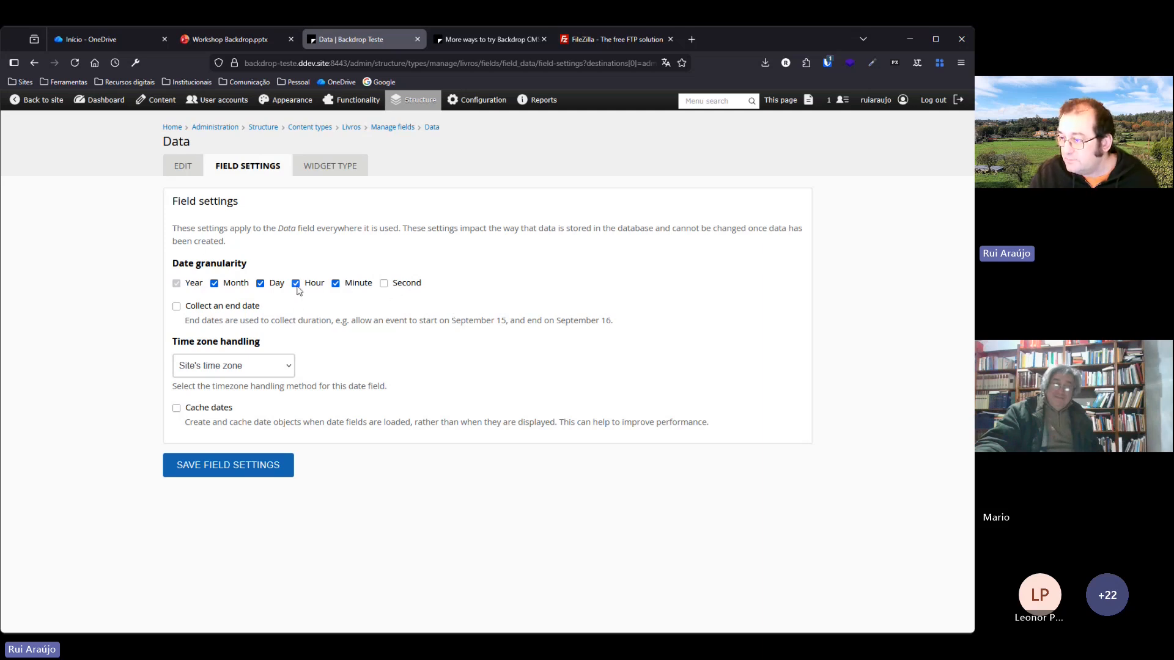
Uncheck Month, Day, Hour and Minute so Data keeps only the year, and save.
left_click(214, 283)
left_click(260, 283)
left_click(296, 283)
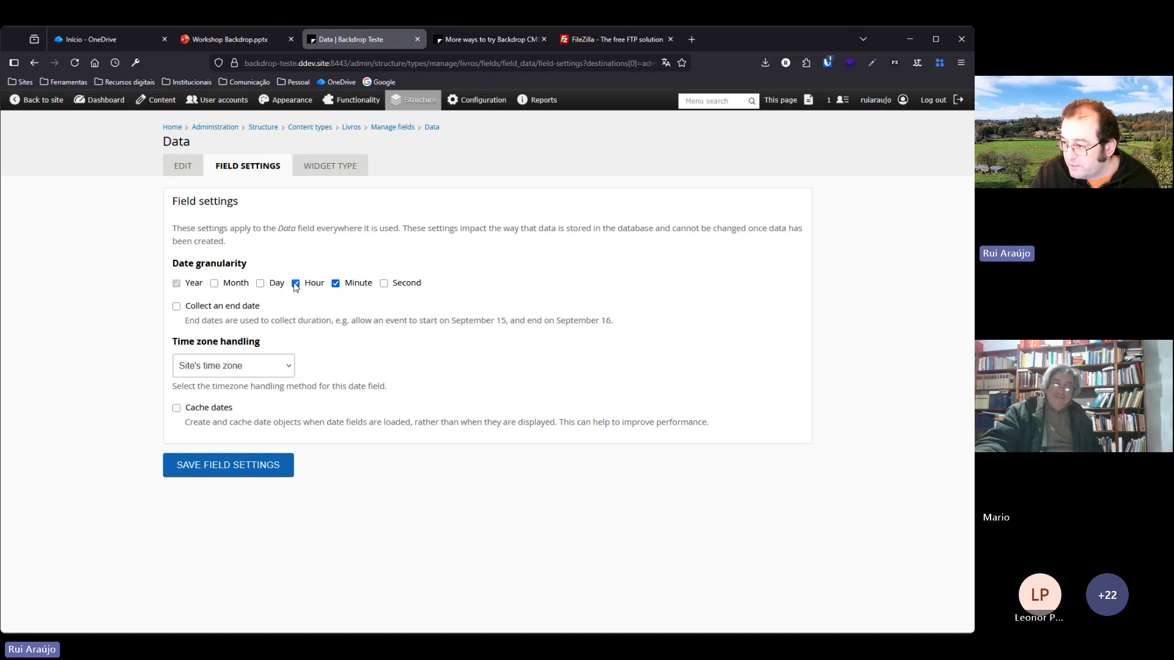
left_click(335, 283)
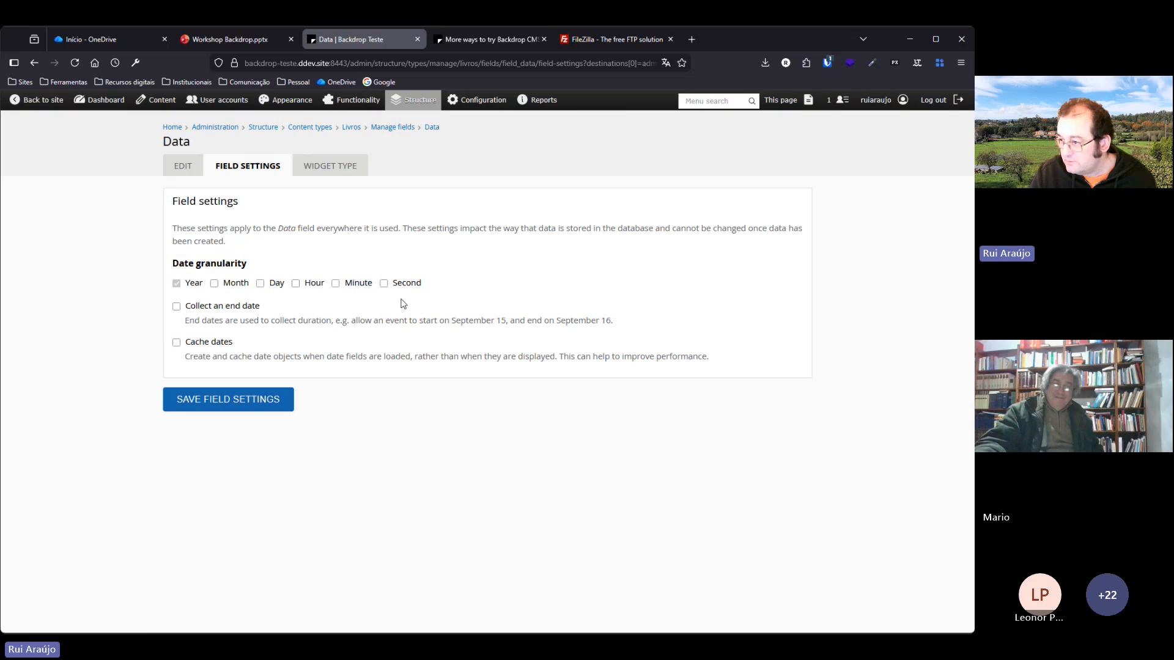
left_click(262, 401)
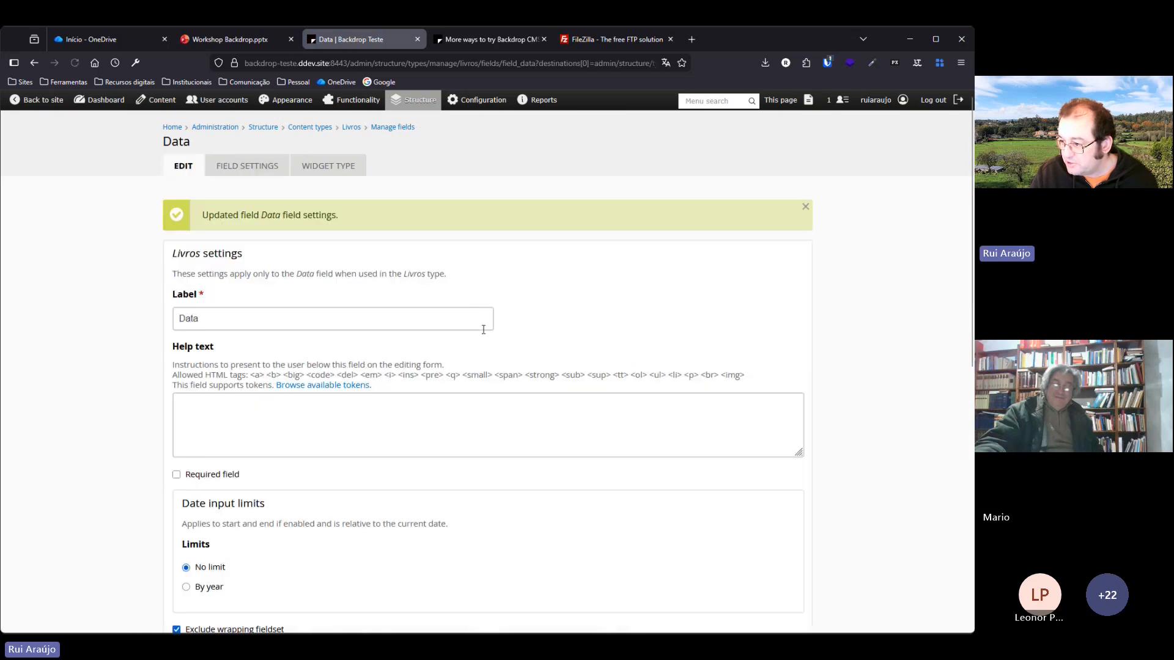
scroll(478, 309, "down", 5)
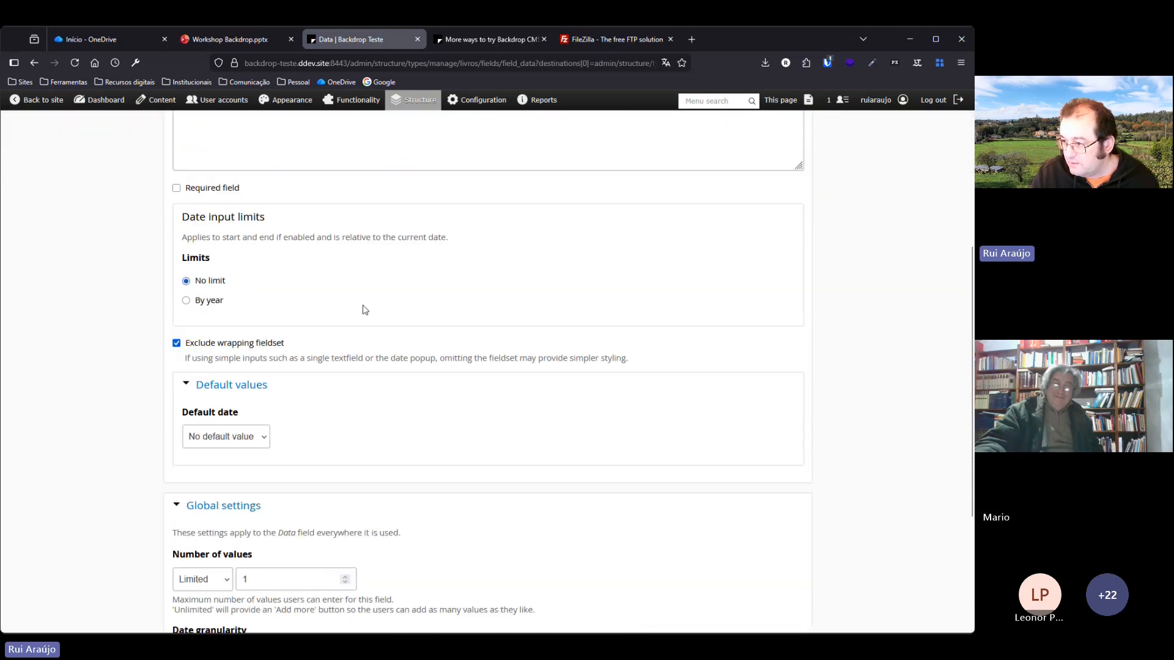
scroll(244, 266, "down", 1)
scroll(367, 272, "down", 2)
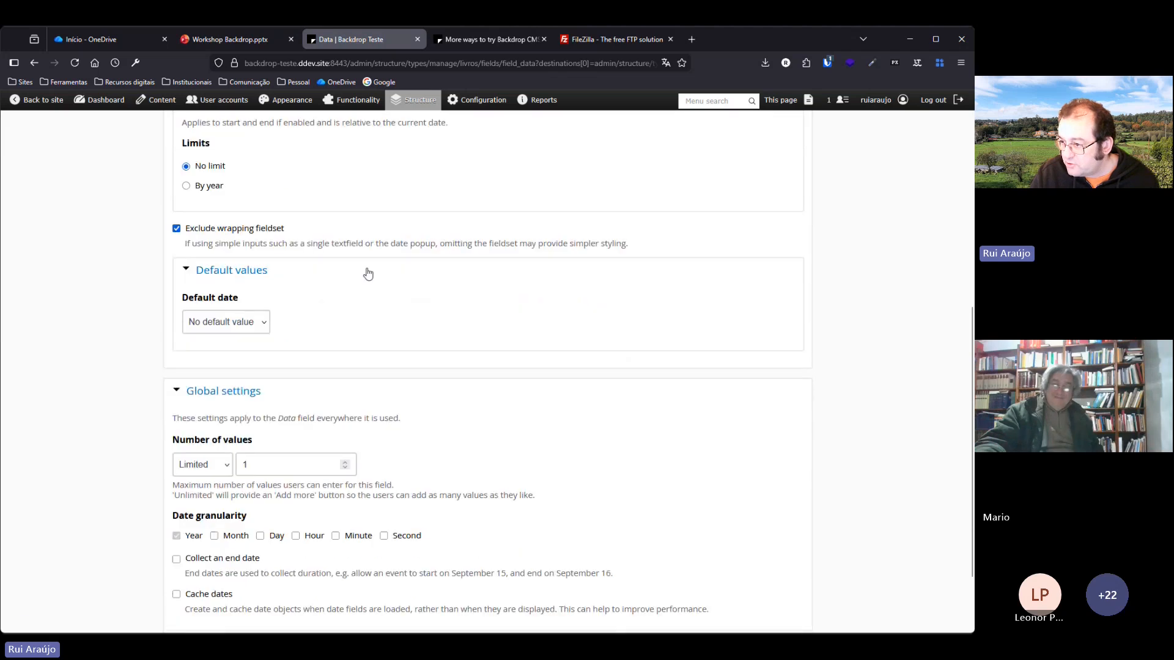
scroll(367, 272, "down", 1)
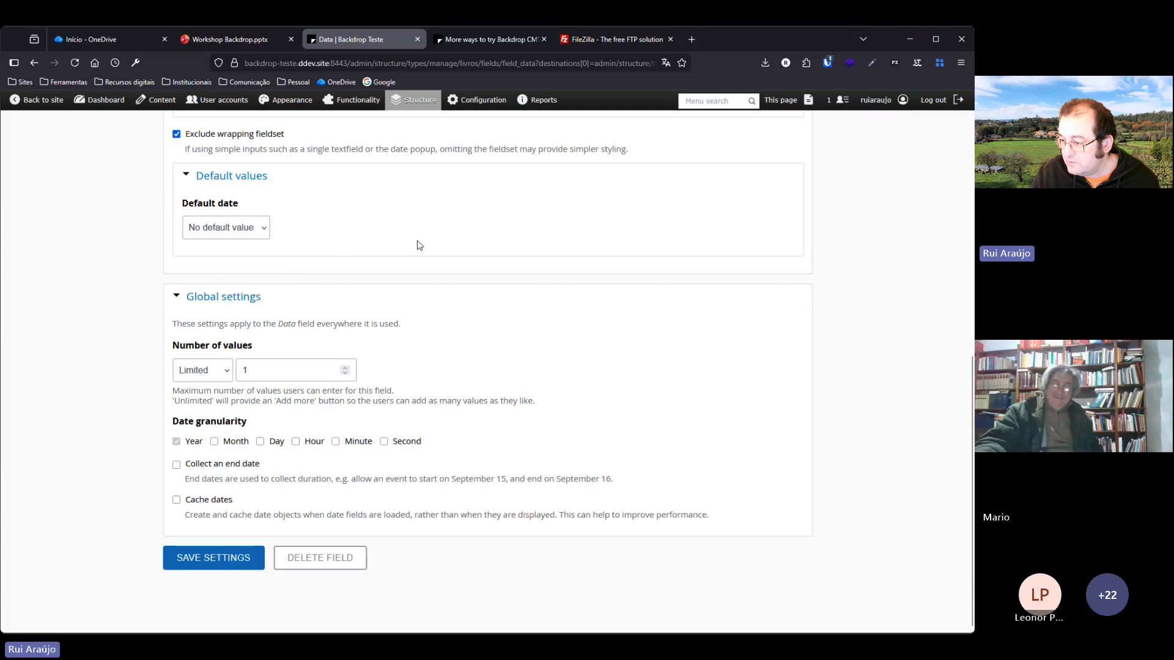
left_click(218, 558)
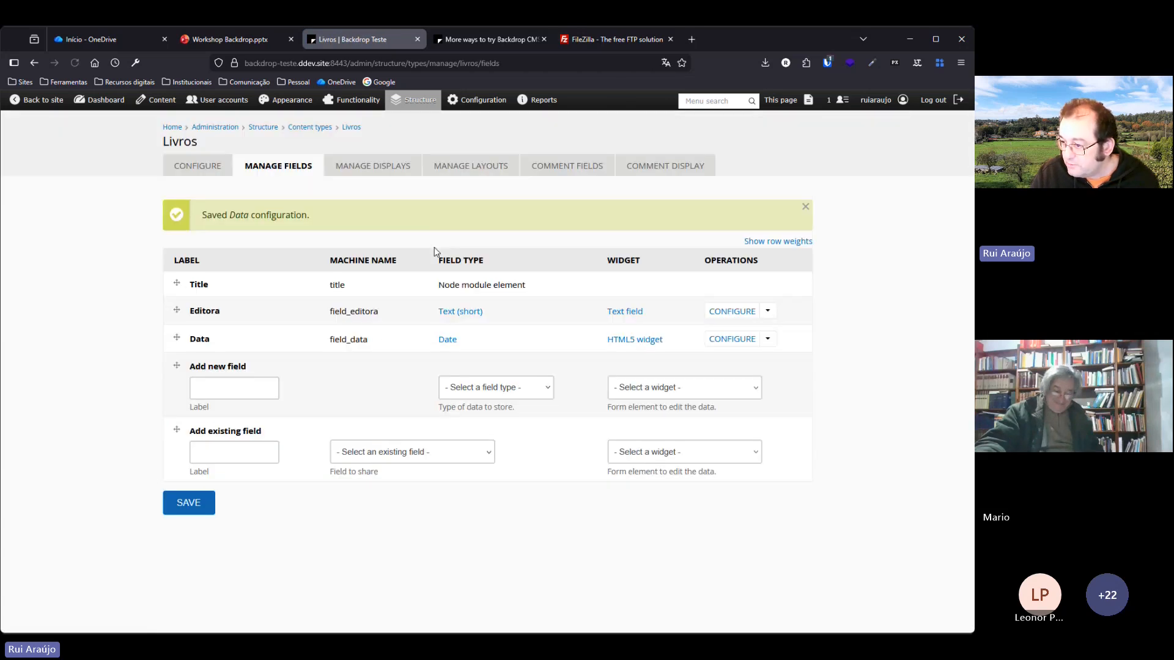
Add a Text (short) field labelled 'Local' to Livros.
left_click(216, 37)
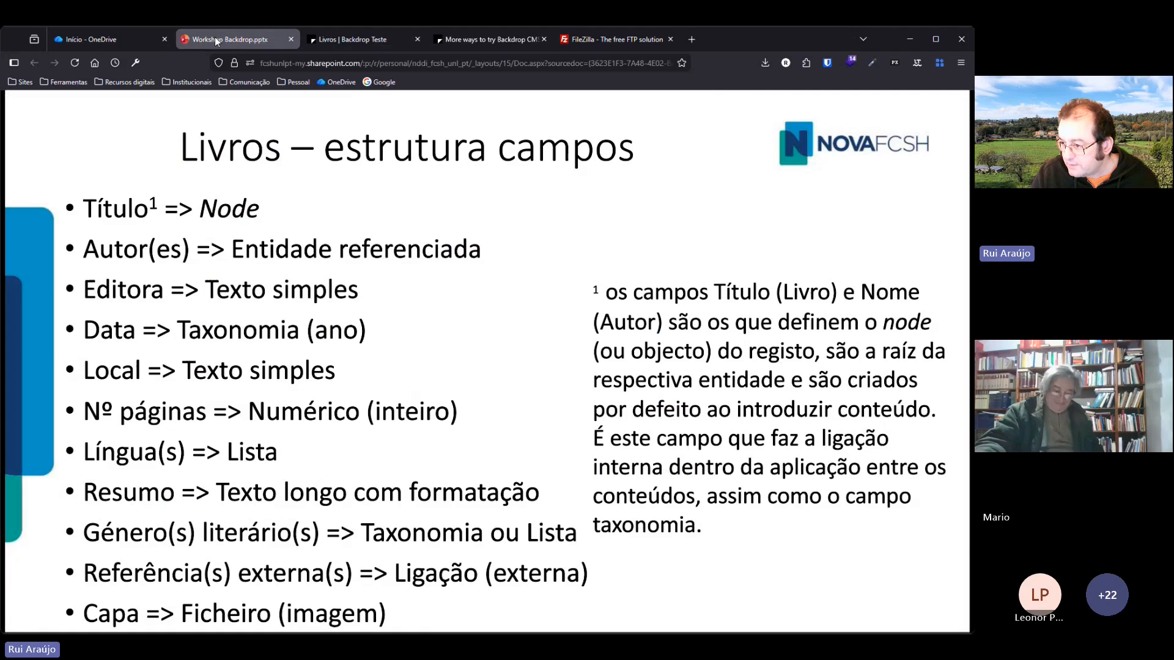
left_click(349, 39)
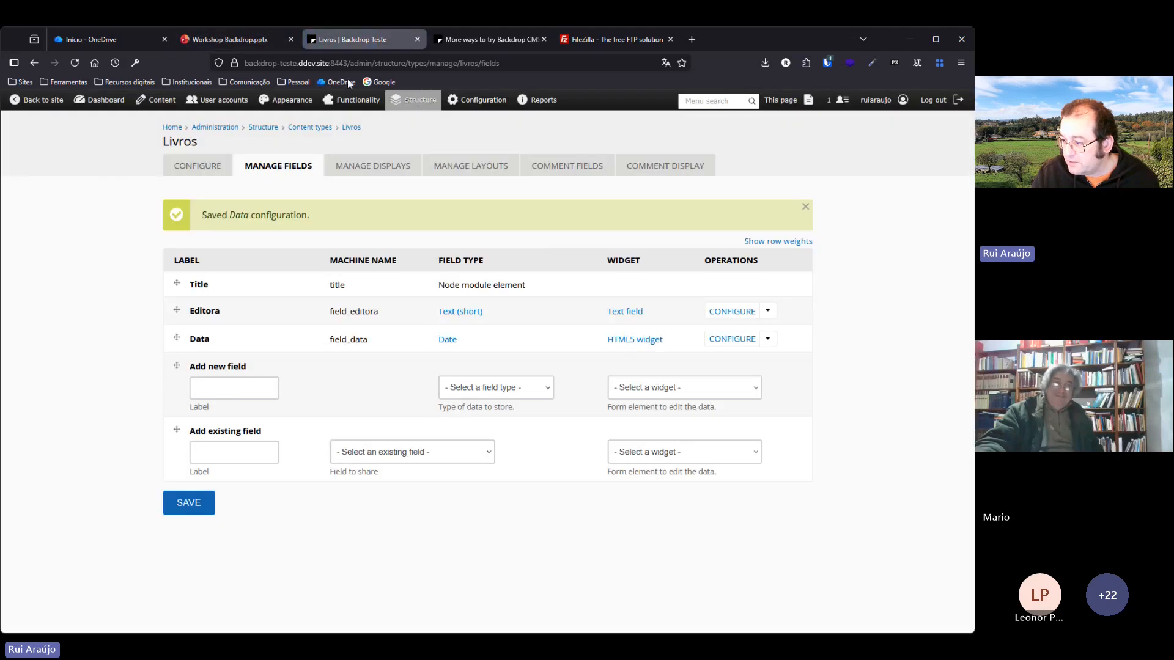
left_click(218, 397)
type("Local")
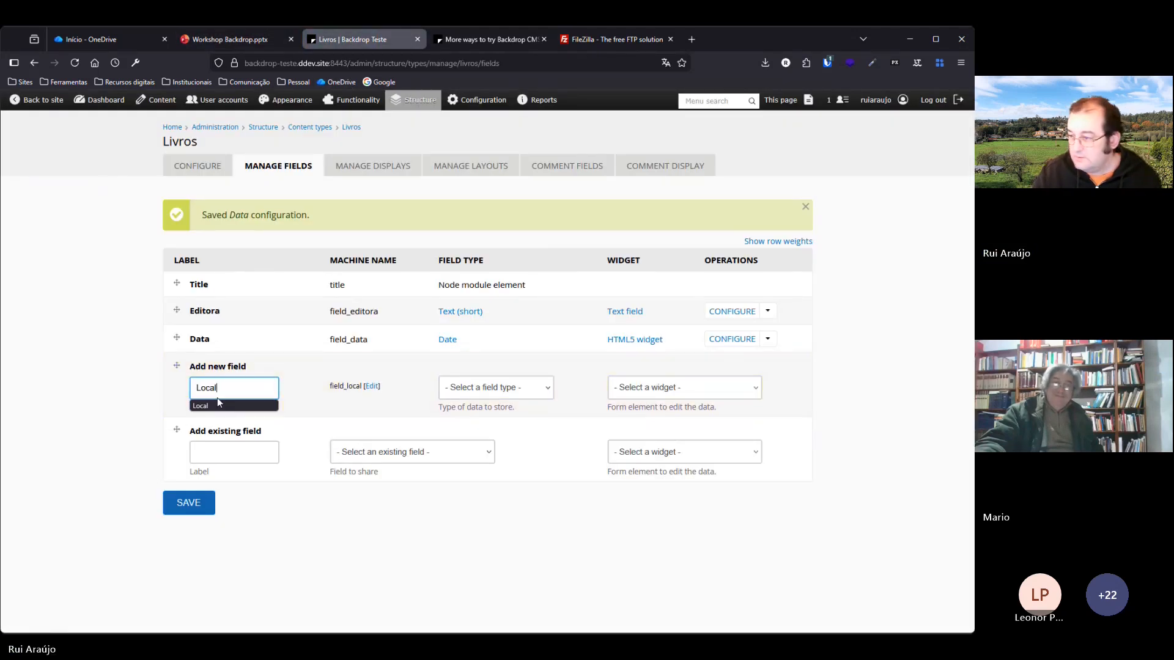
left_click(516, 387)
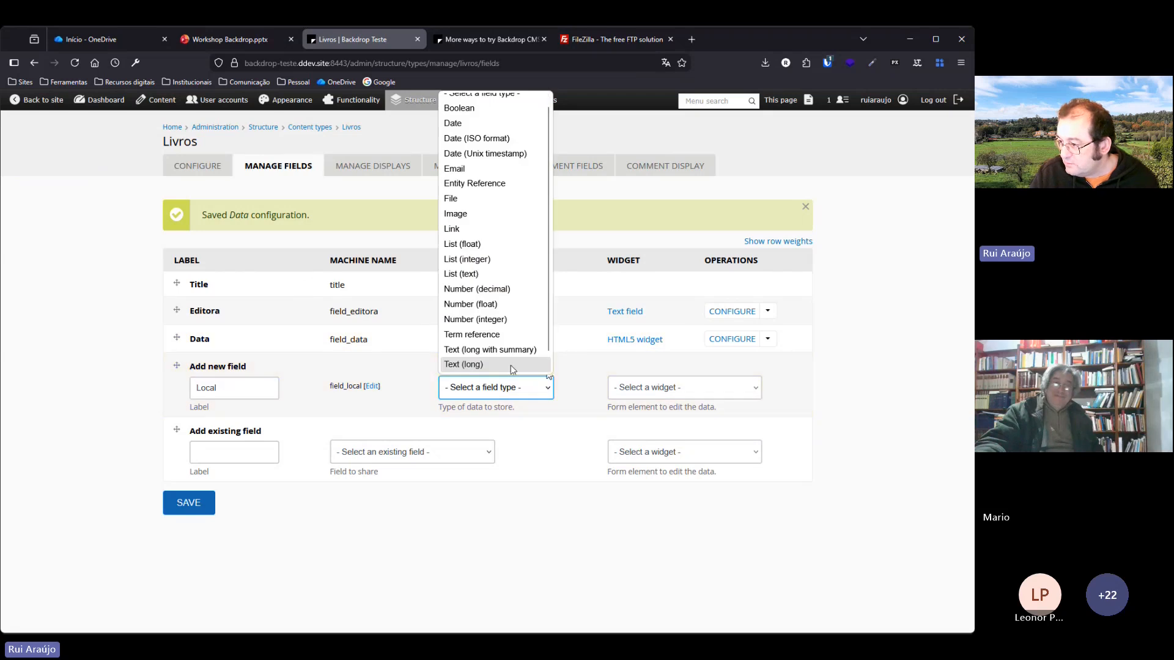
scroll(497, 360, "down", 1)
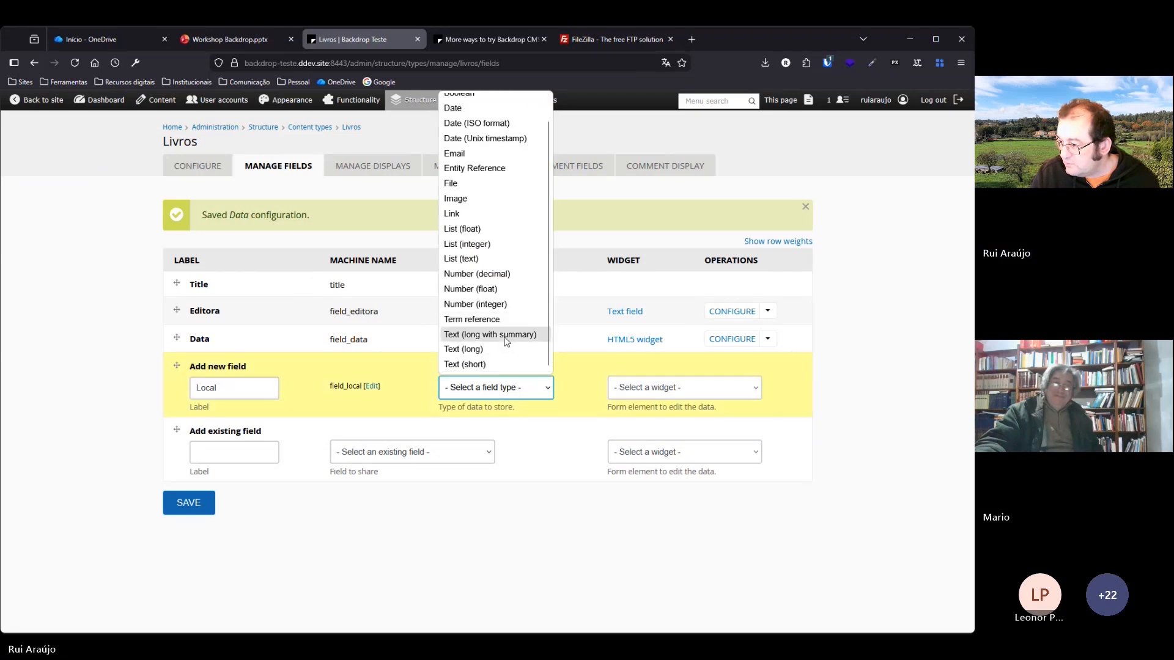
left_click(483, 365)
left_click(194, 510)
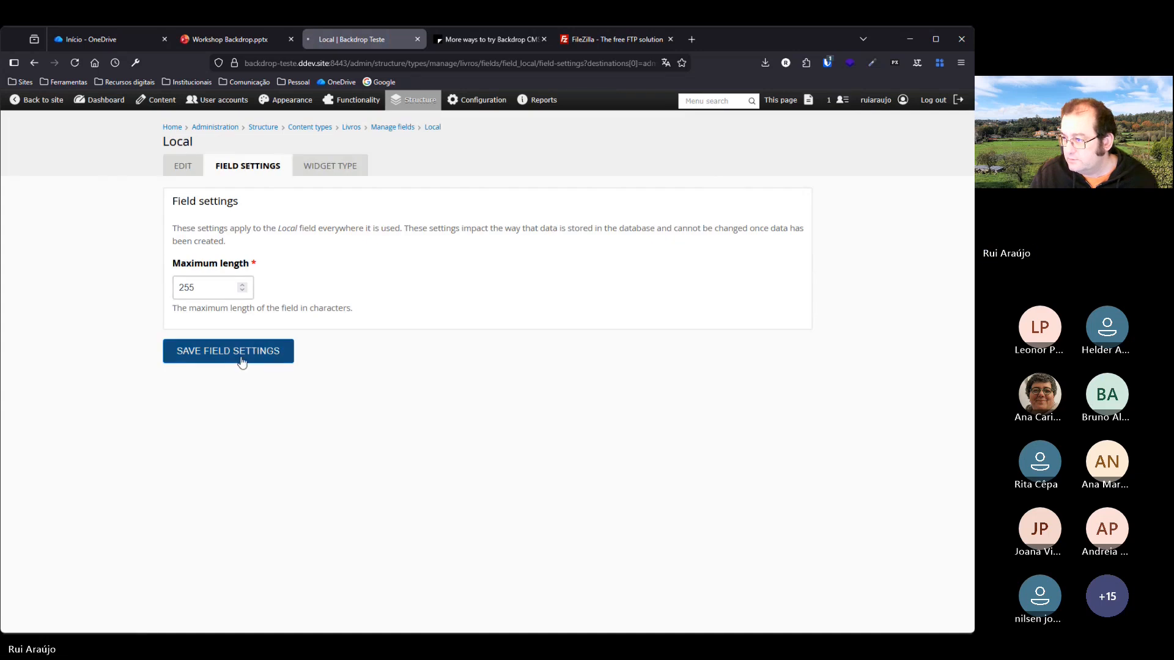
Save the Local field's storage settings and its Livros settings.
left_click(242, 362)
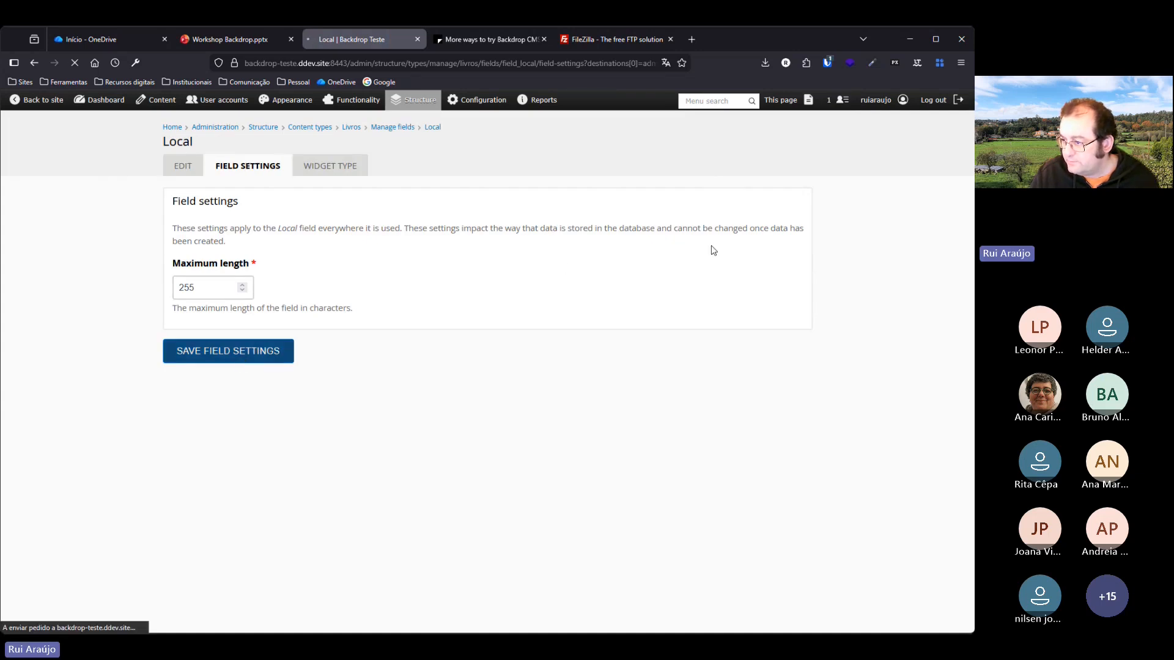
scroll(437, 256, "down", 2)
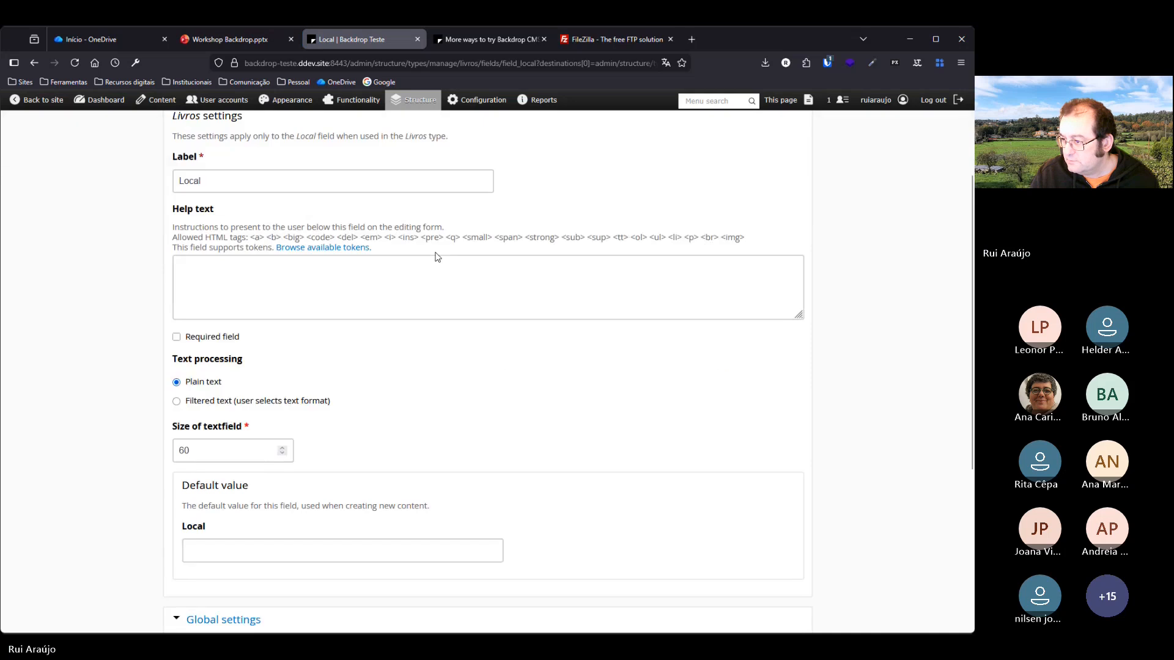
scroll(437, 256, "down", 4)
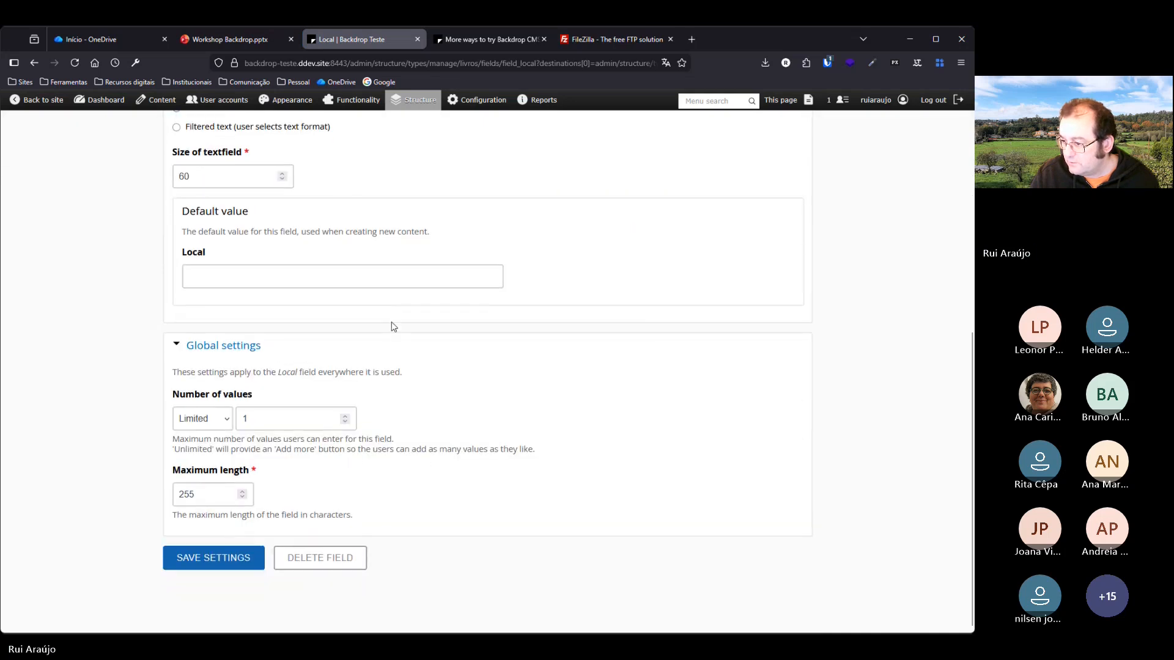
left_click(247, 559)
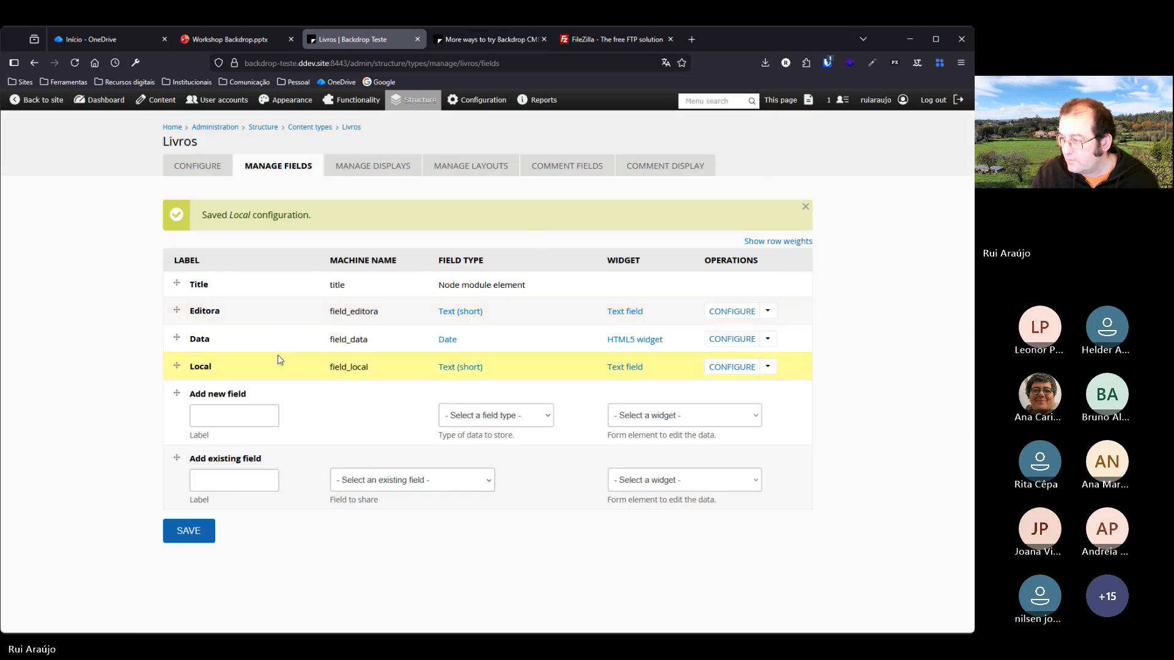
Create a Nº páginas field of type Number (integer) on Livros.
left_click(236, 43)
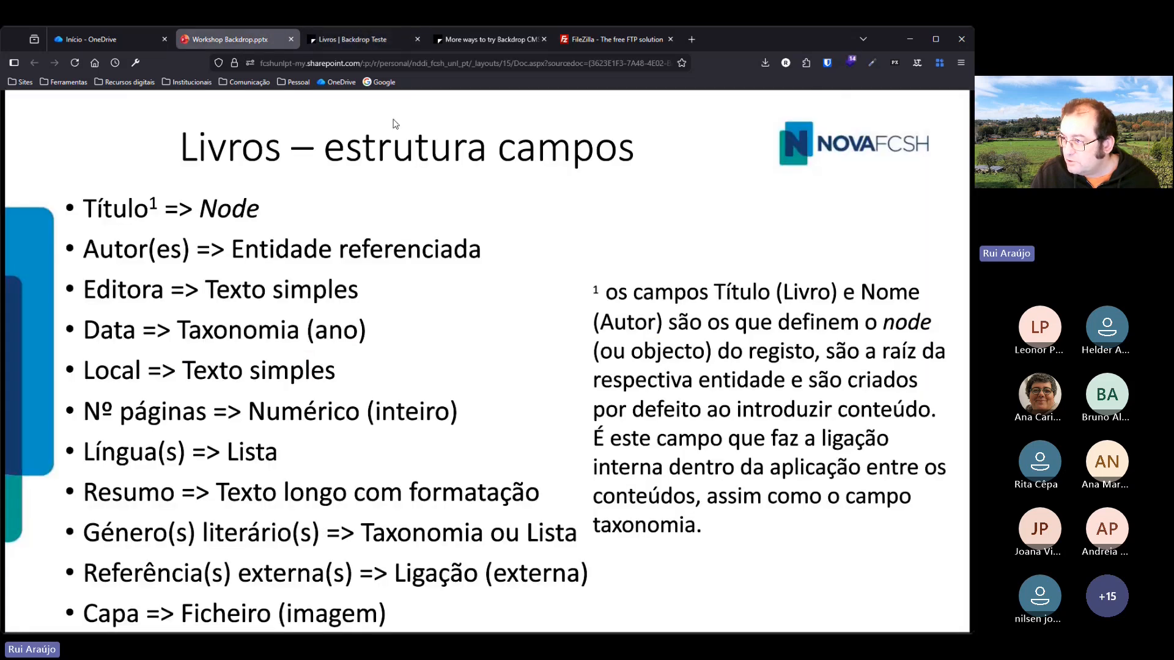
left_click(343, 40)
left_click(217, 416)
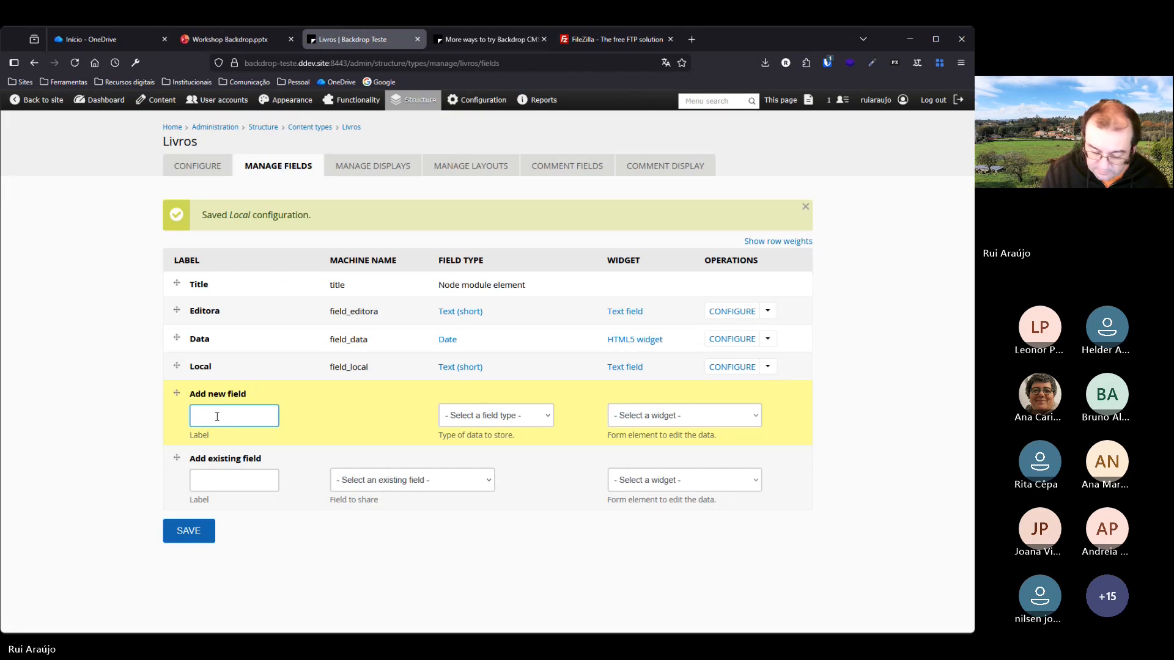
type("N")
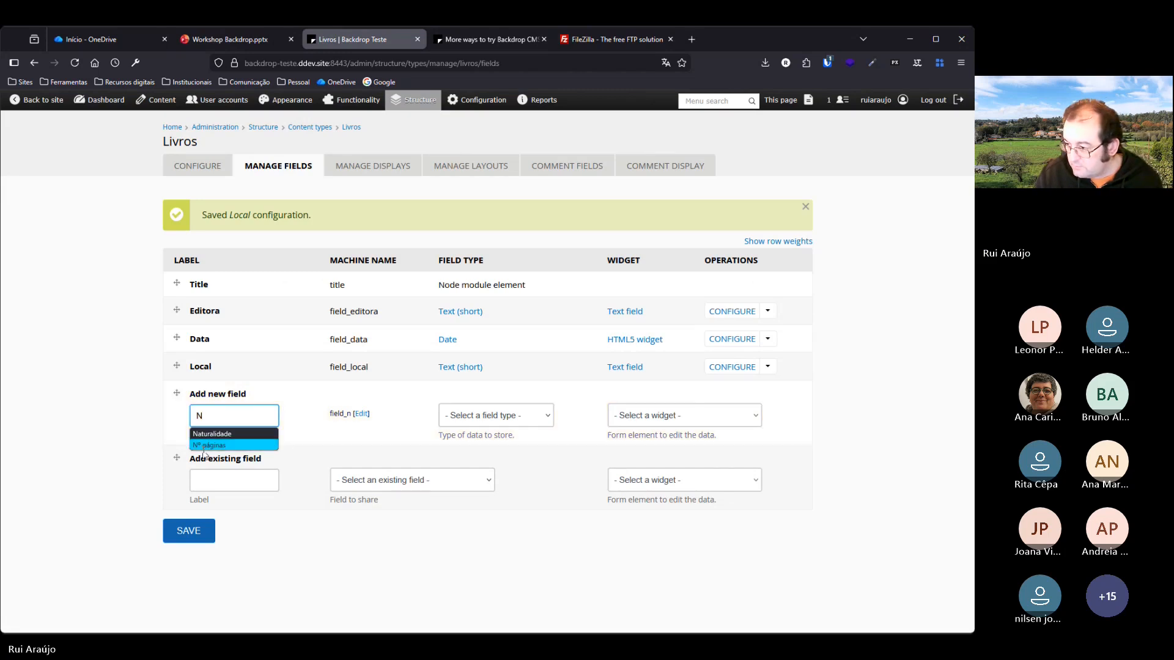
left_click(209, 445)
left_click(523, 416)
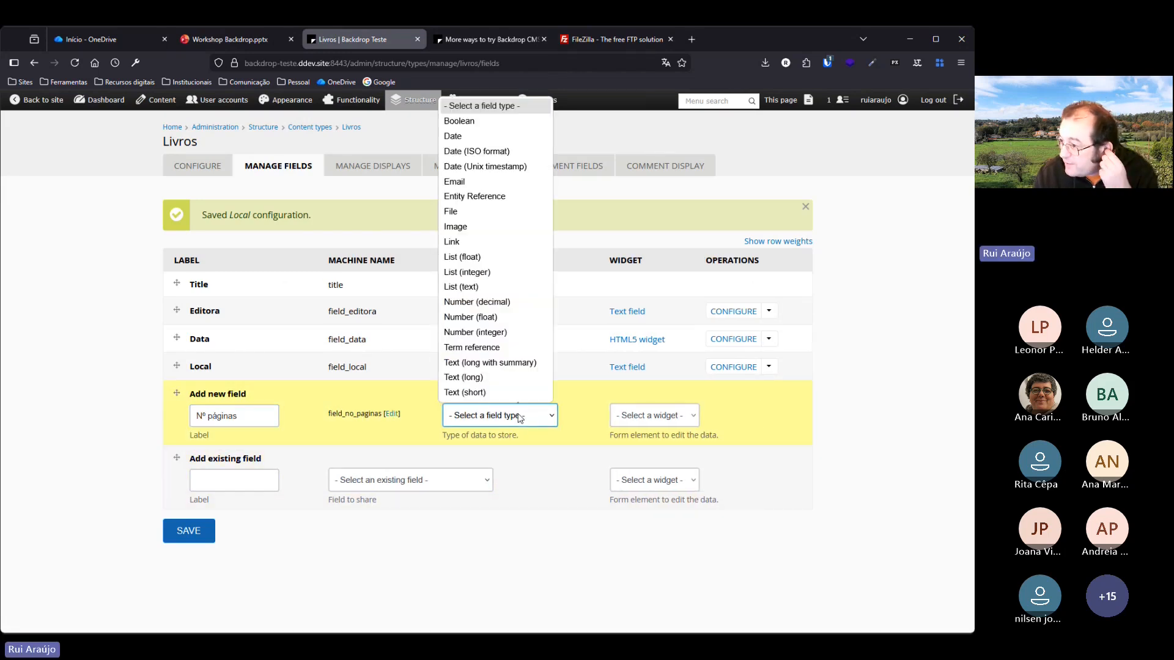
left_click(518, 341)
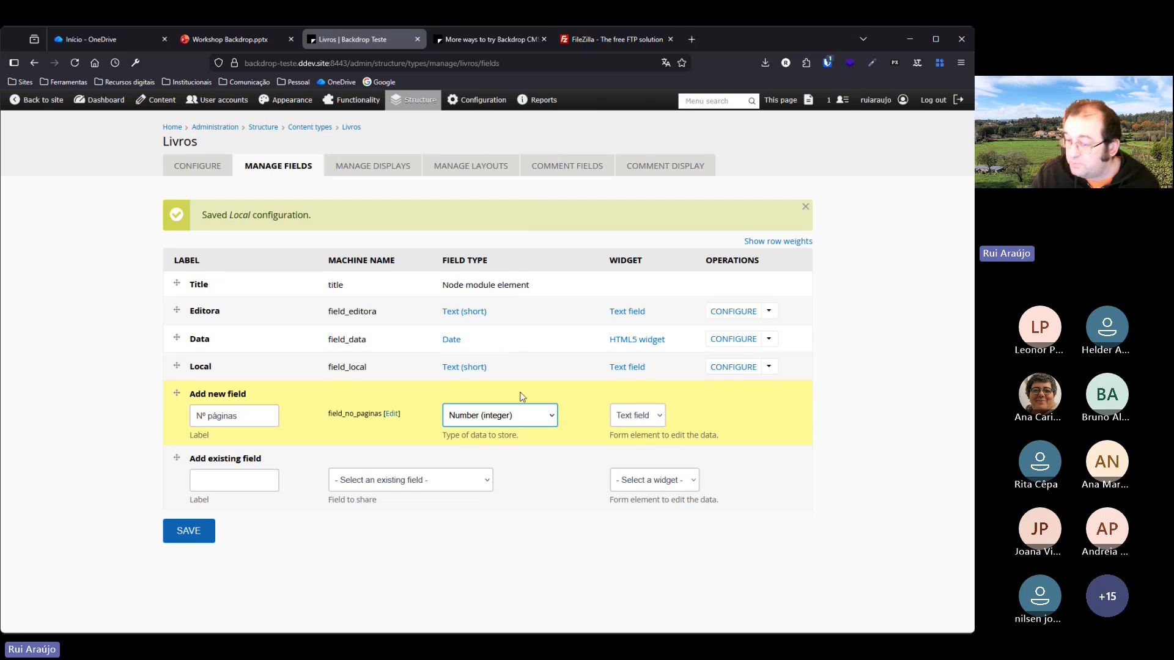
left_click(191, 536)
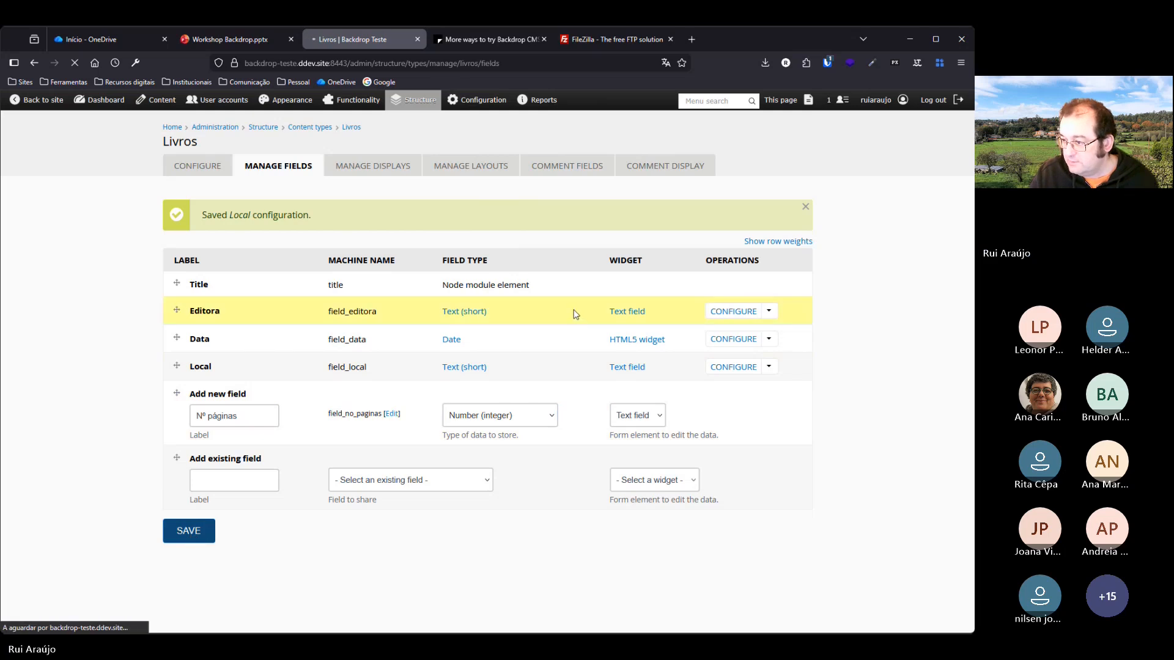
Save the Nº páginas field settings with their defaults.
scroll(357, 221, "down", 1)
scroll(357, 221, "down", 4)
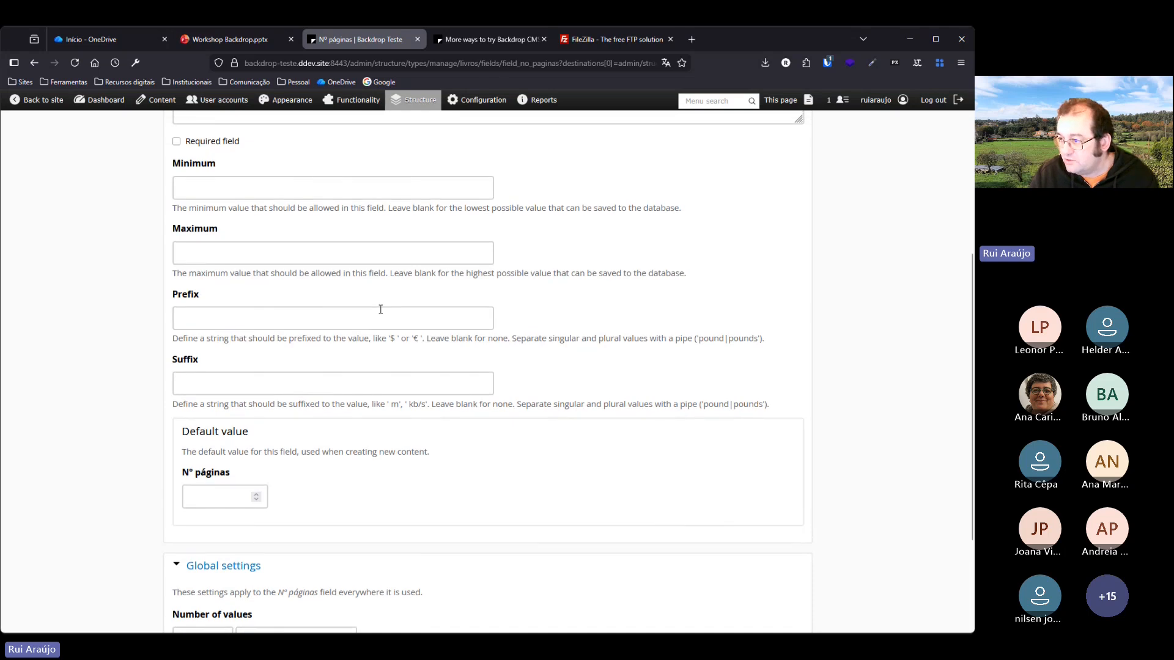
scroll(380, 309, "down", 1)
scroll(382, 306, "up", 1)
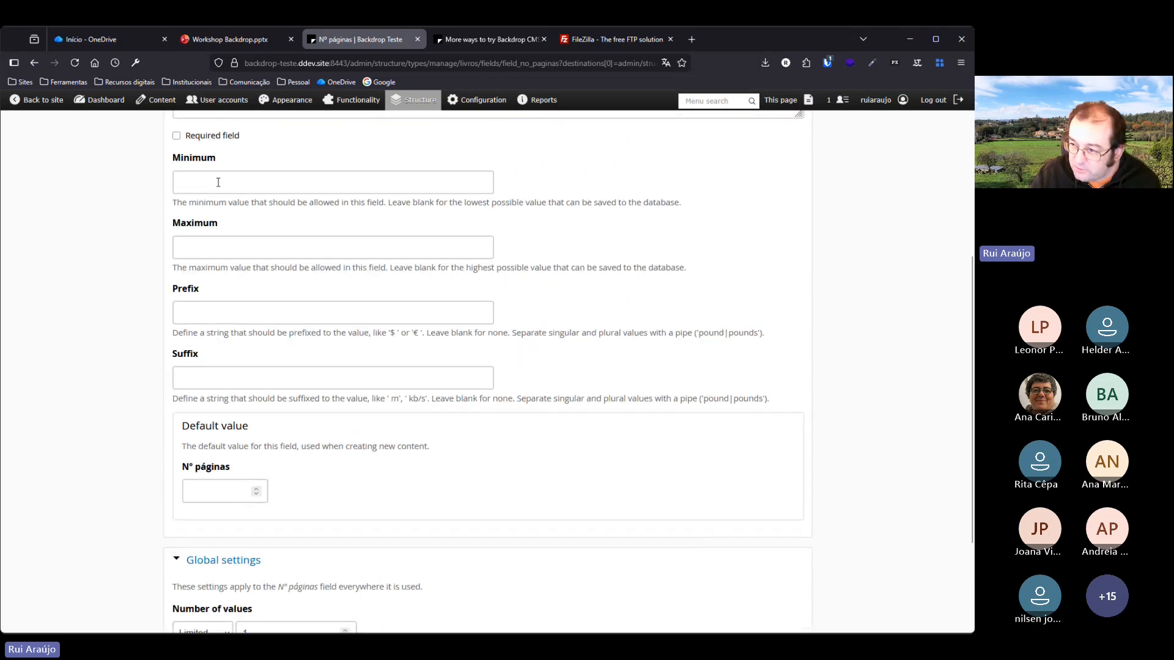
scroll(318, 248, "down", 3)
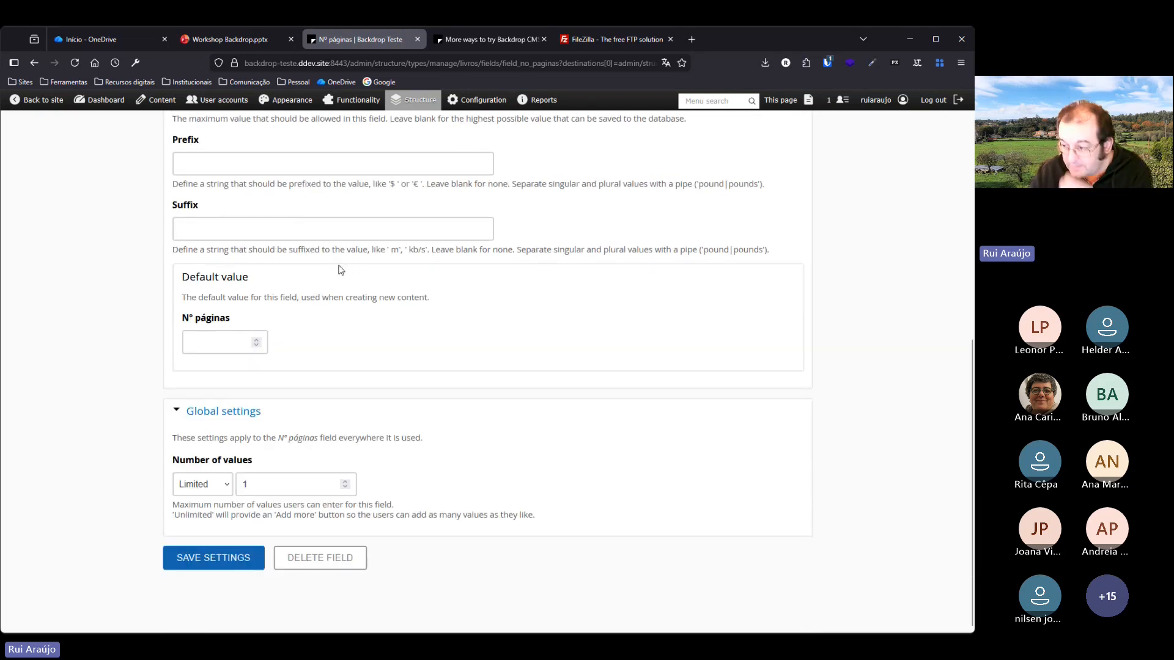
left_click(231, 558)
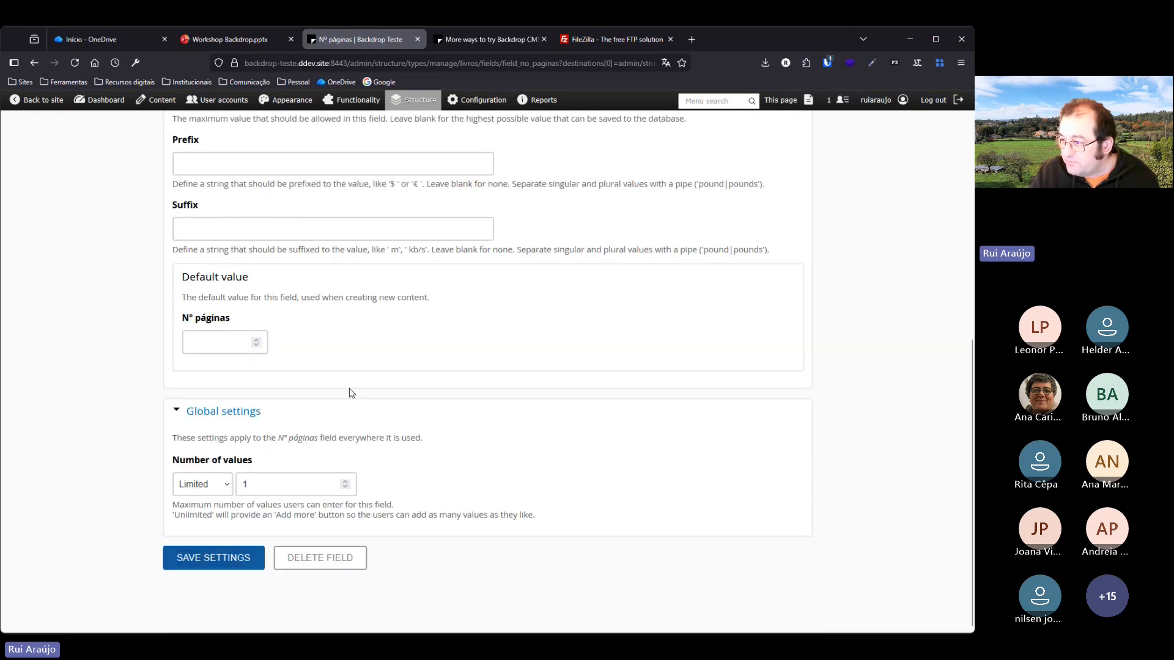
scroll(351, 393, "down", 8)
left_click(249, 558)
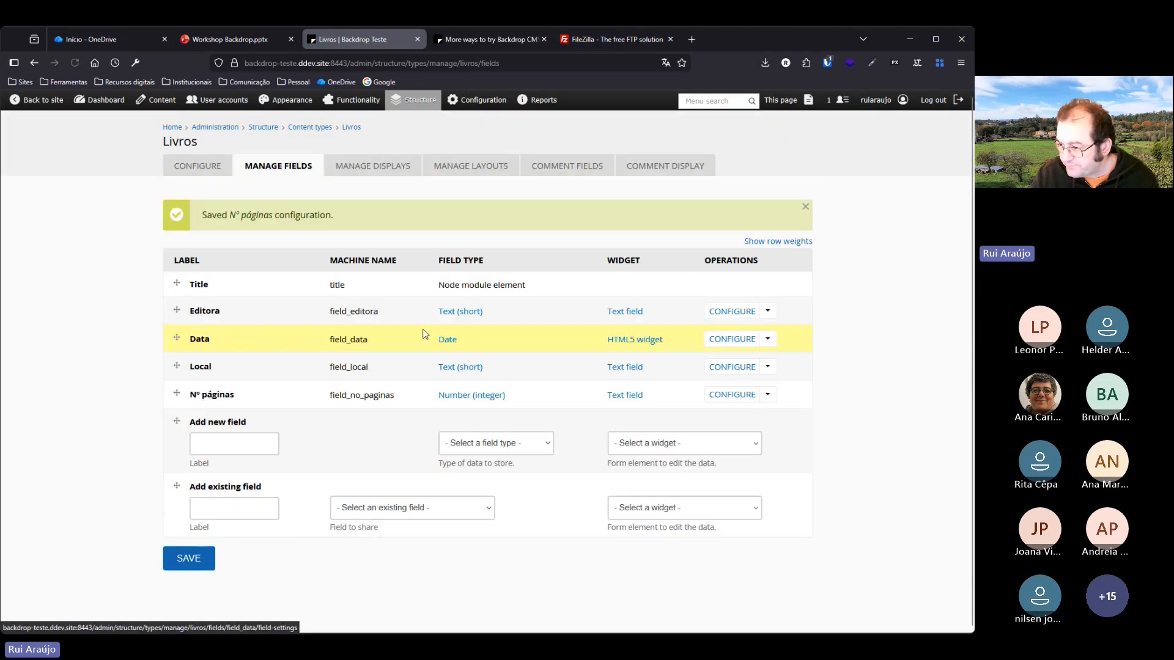
left_click(211, 39)
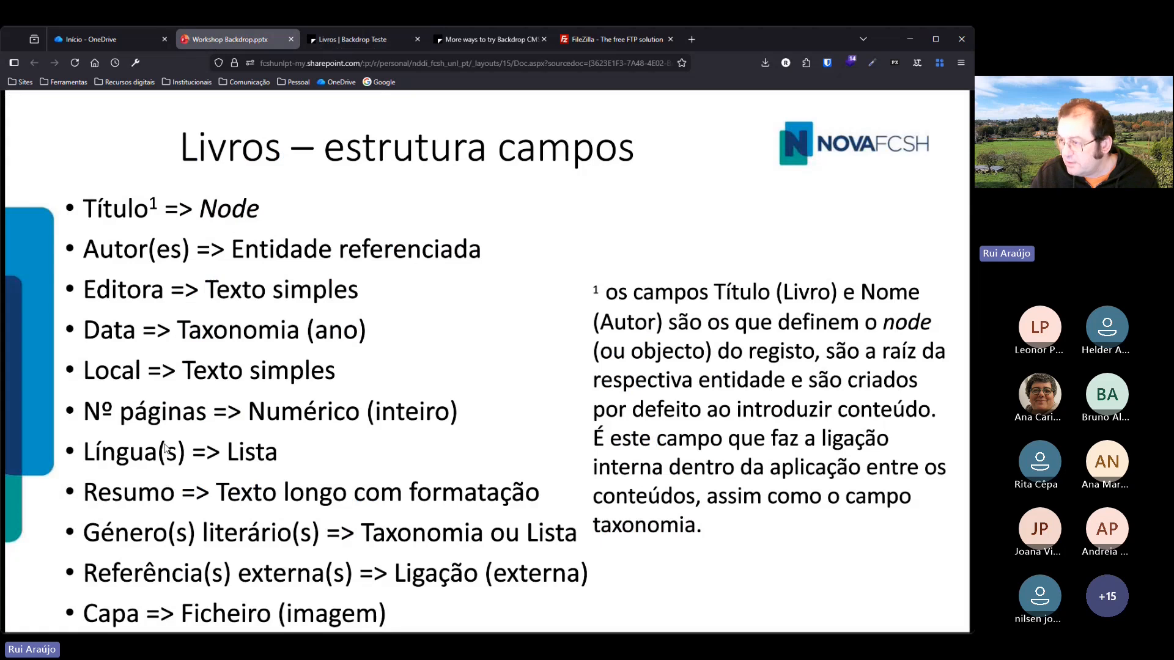
Create a Língua(s) field of type List (text) with a Select list widget.
left_click(346, 40)
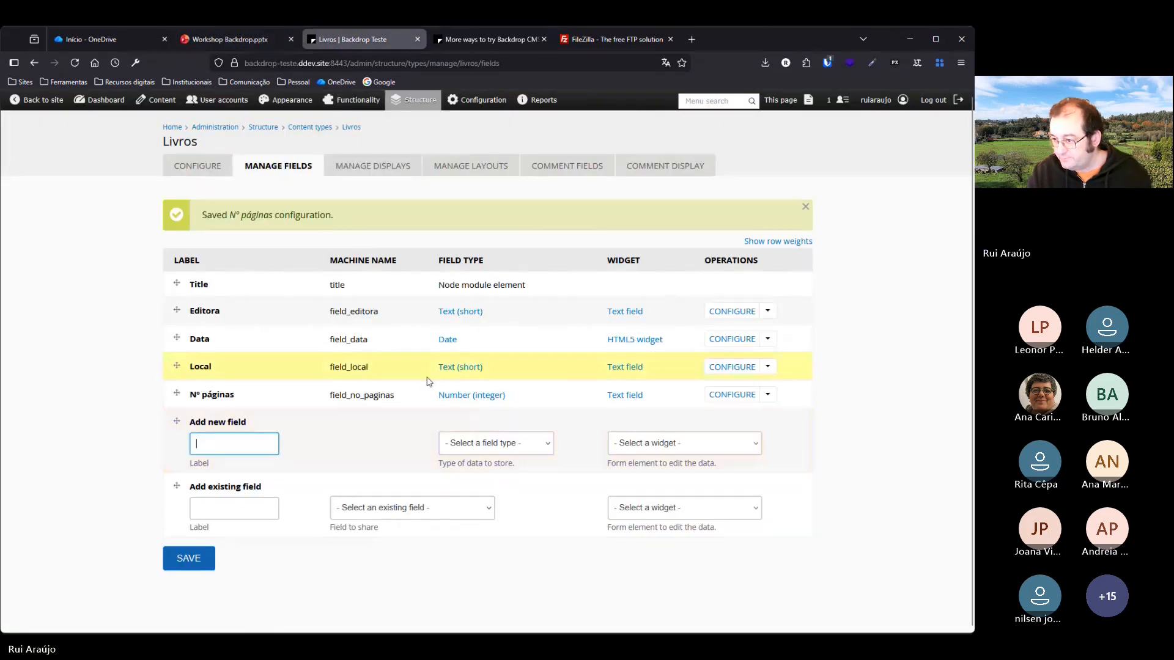
type("L")
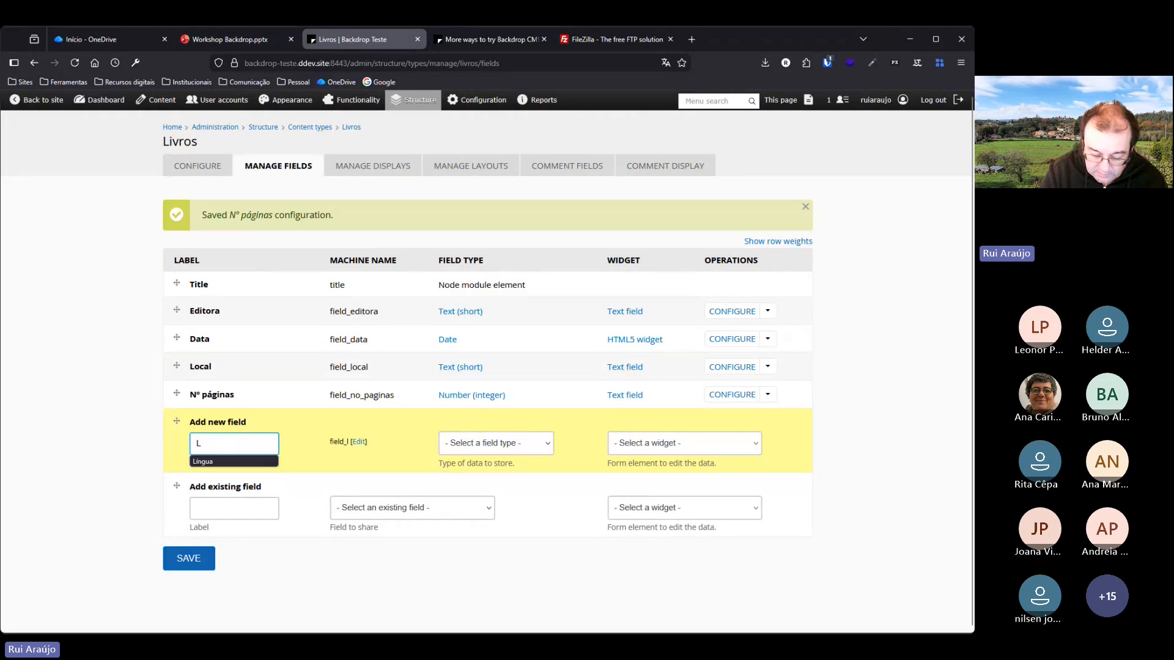
type("ingua")
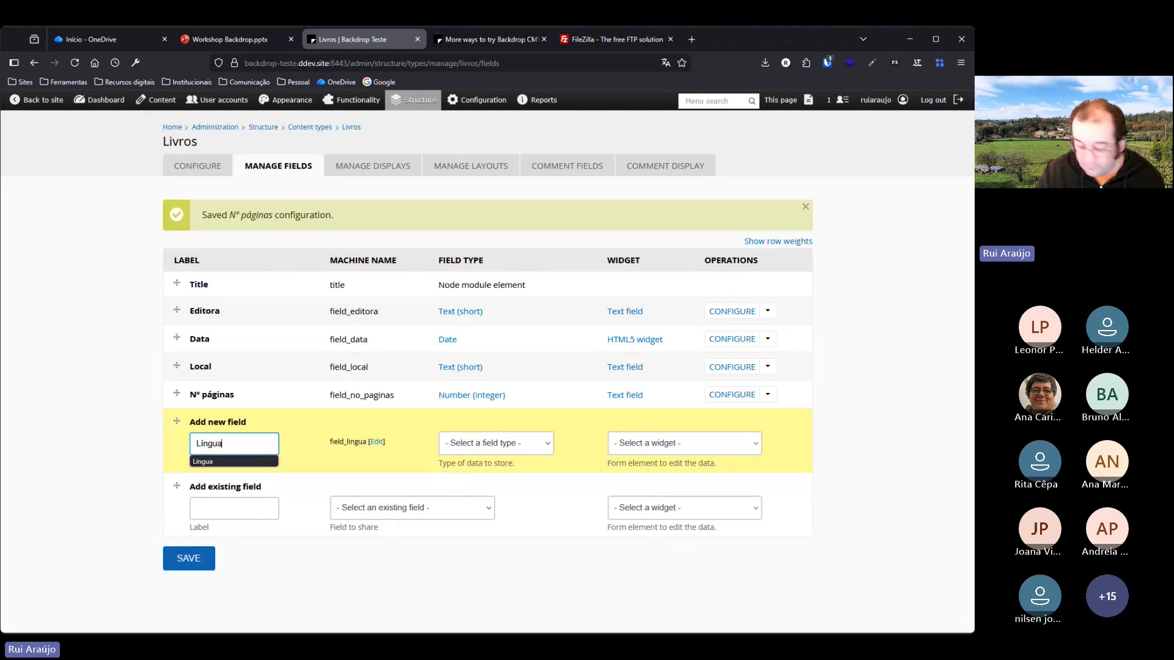
type("(s")
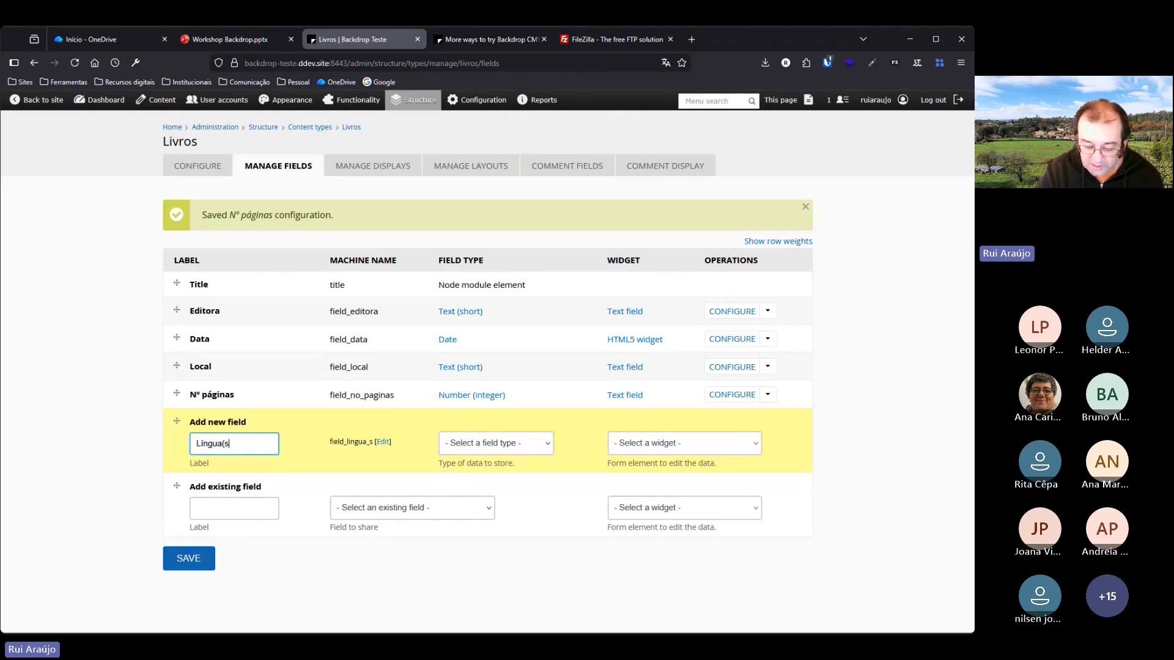
type(")")
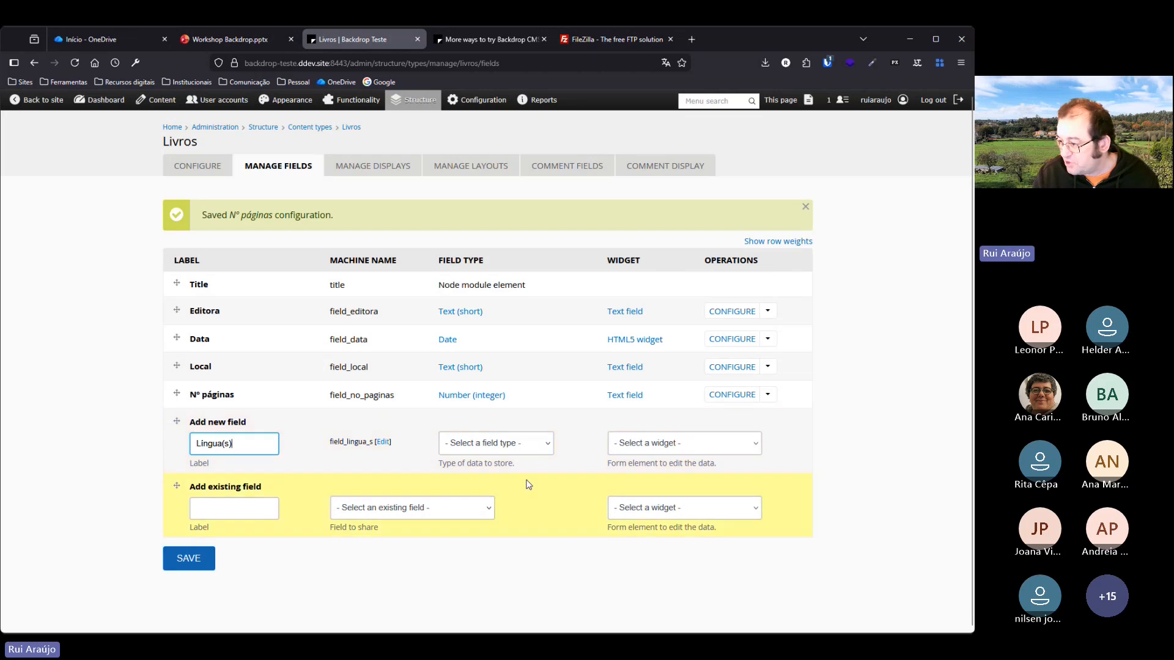
left_click(542, 443)
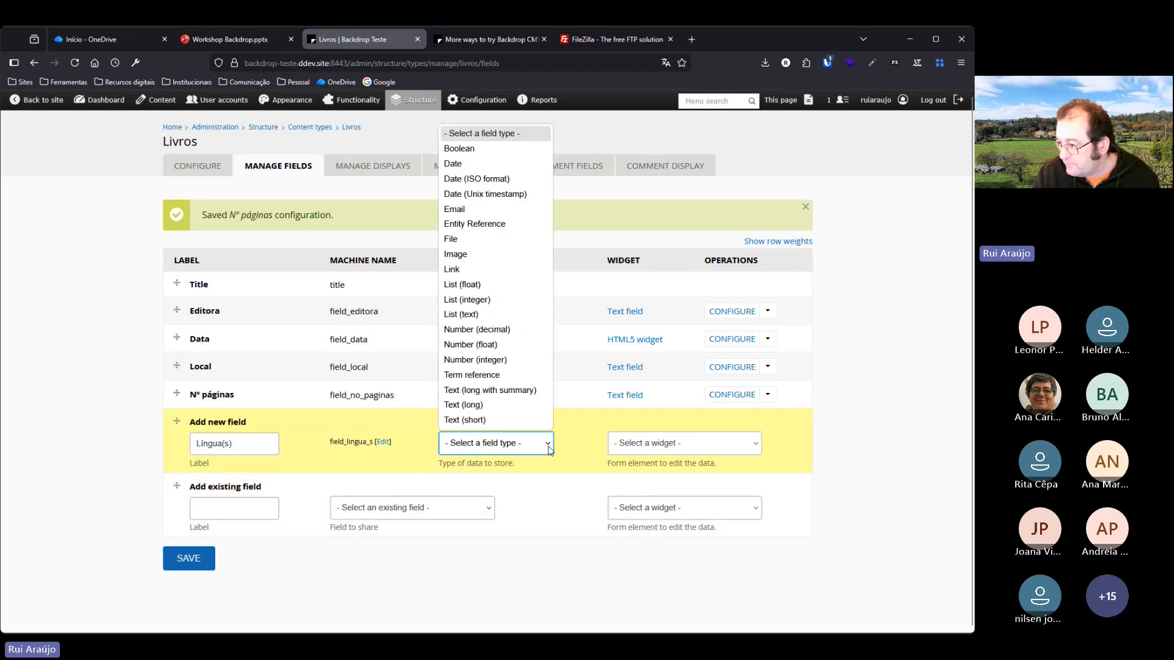
left_click(511, 316)
left_click(703, 444)
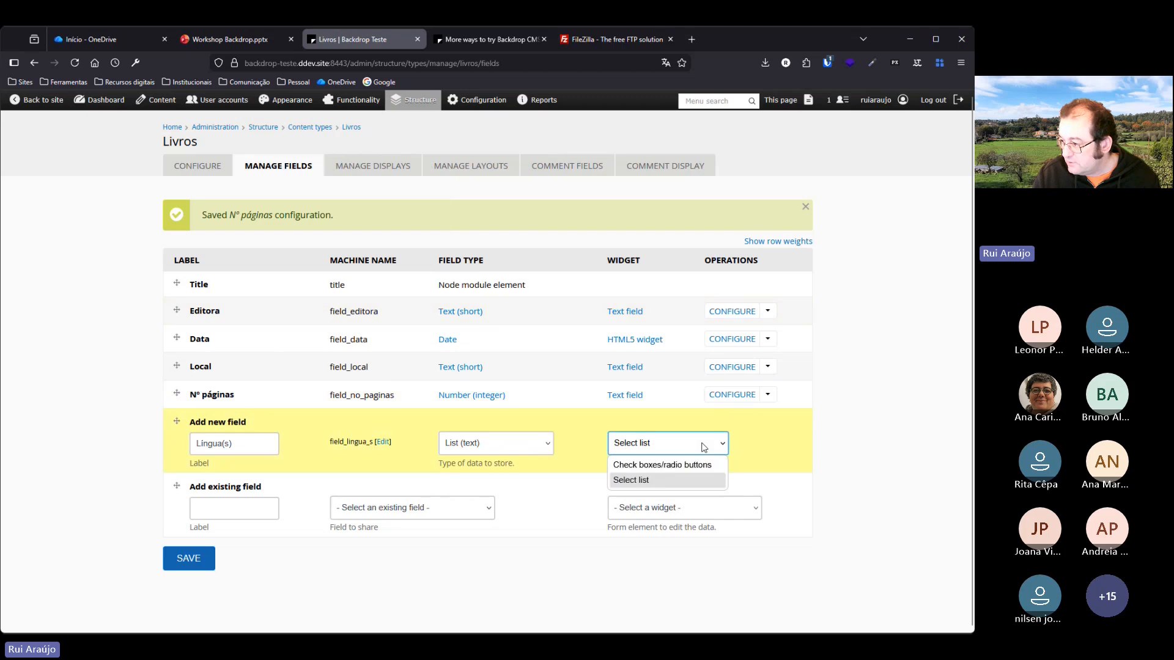
left_click(800, 423)
left_click(800, 423)
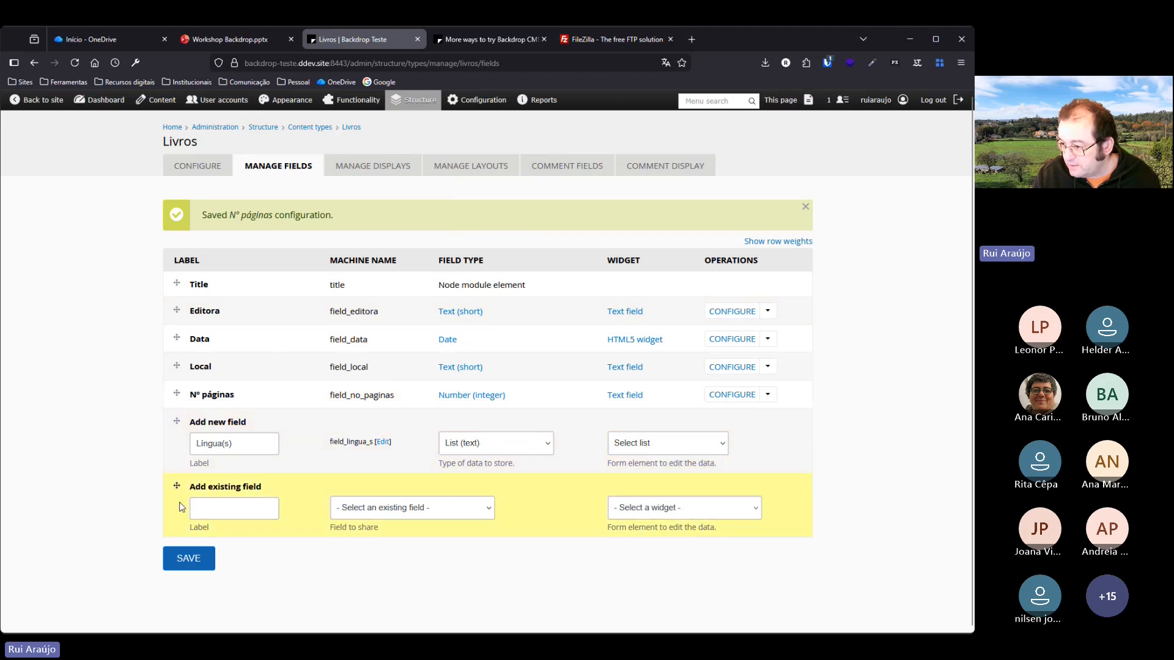
left_click(198, 559)
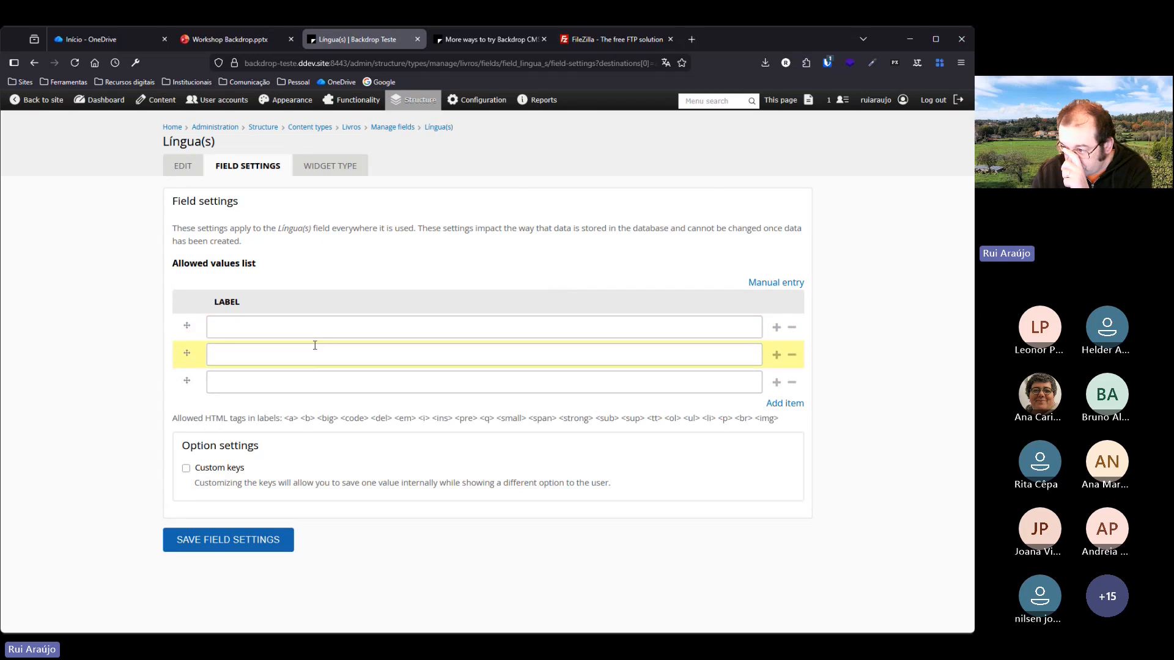
Enter allowed values Português, Inglês, Espanhol and Francês, then save the field settings.
left_click(275, 329)
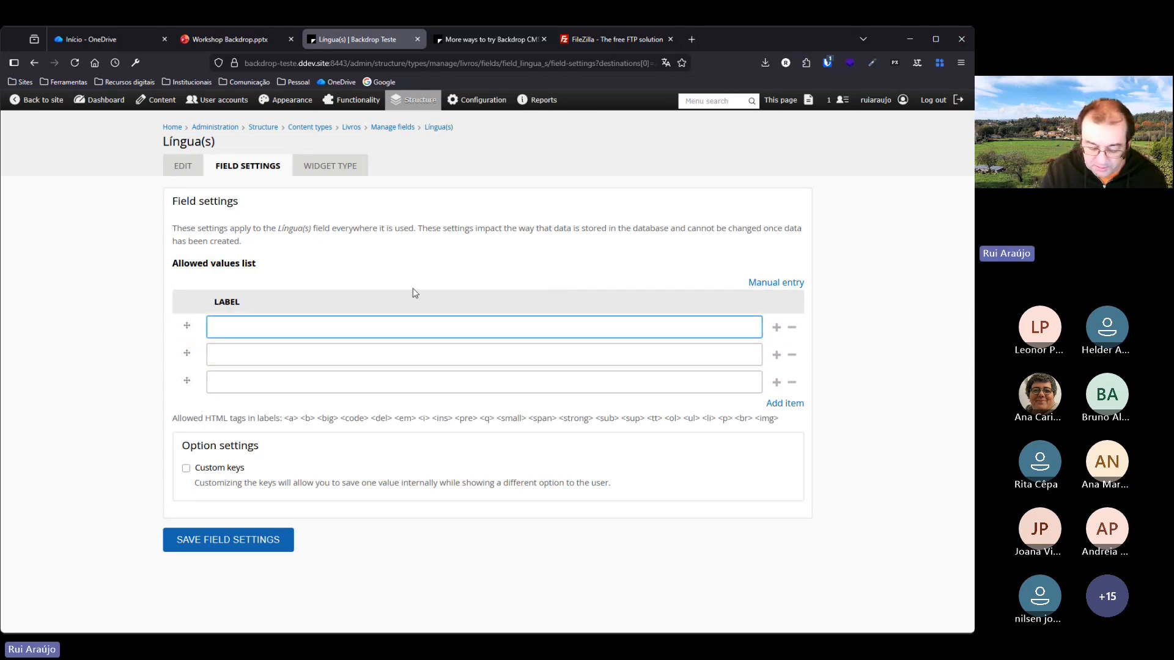
type("Po")
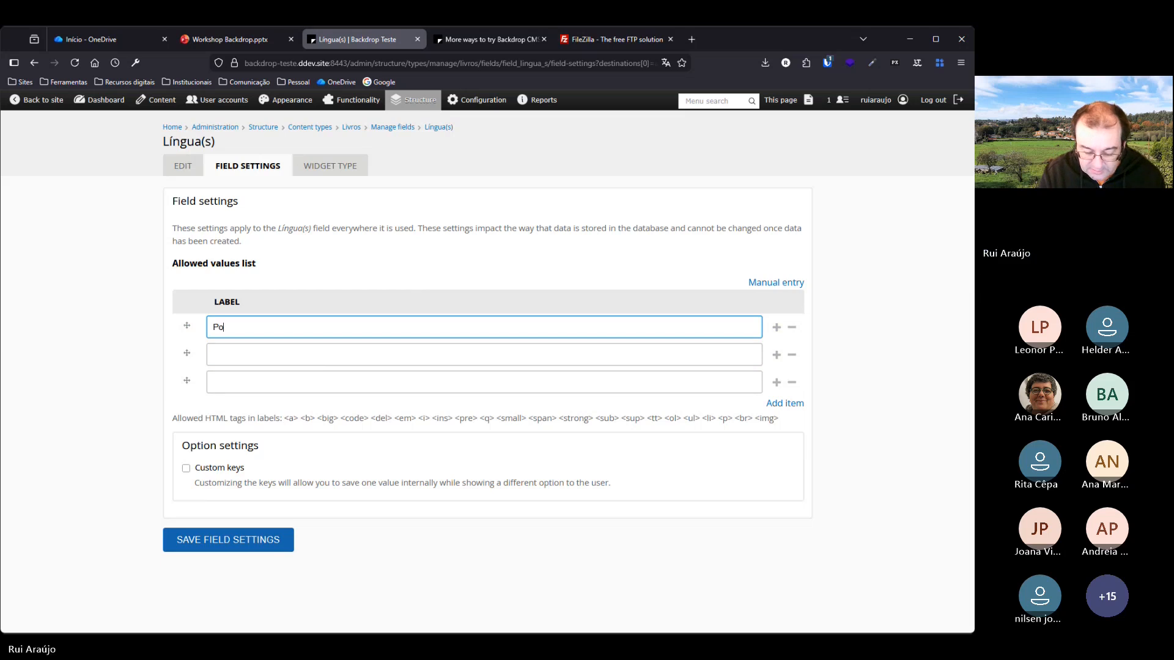
type("rtuguê")
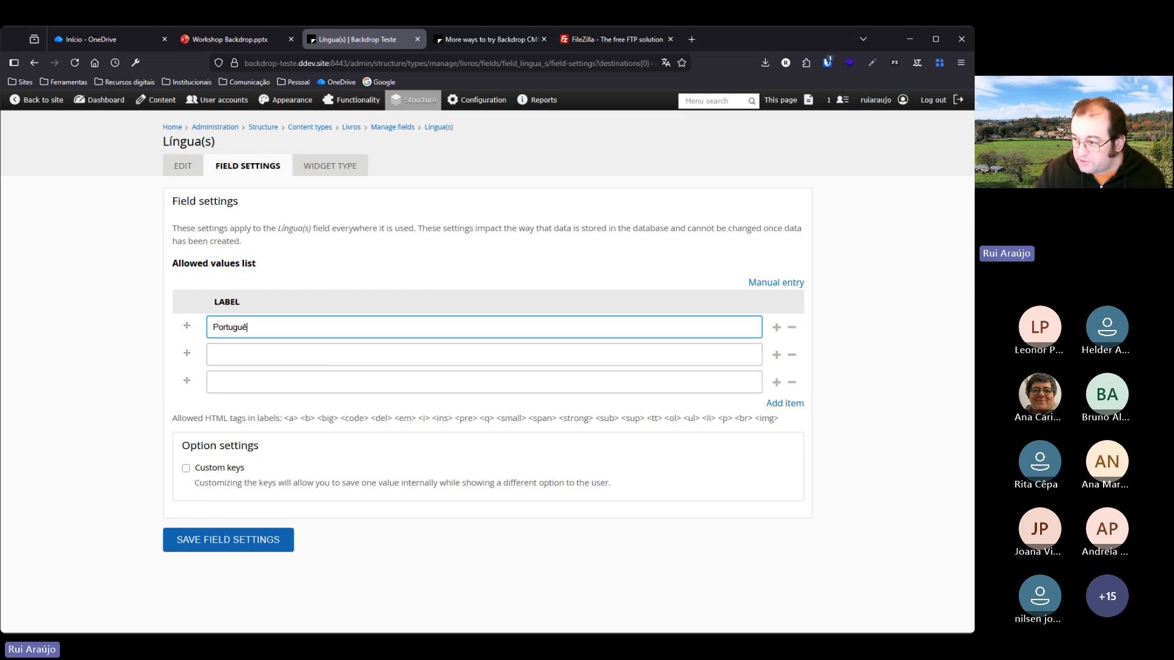
type("s")
left_click(278, 353)
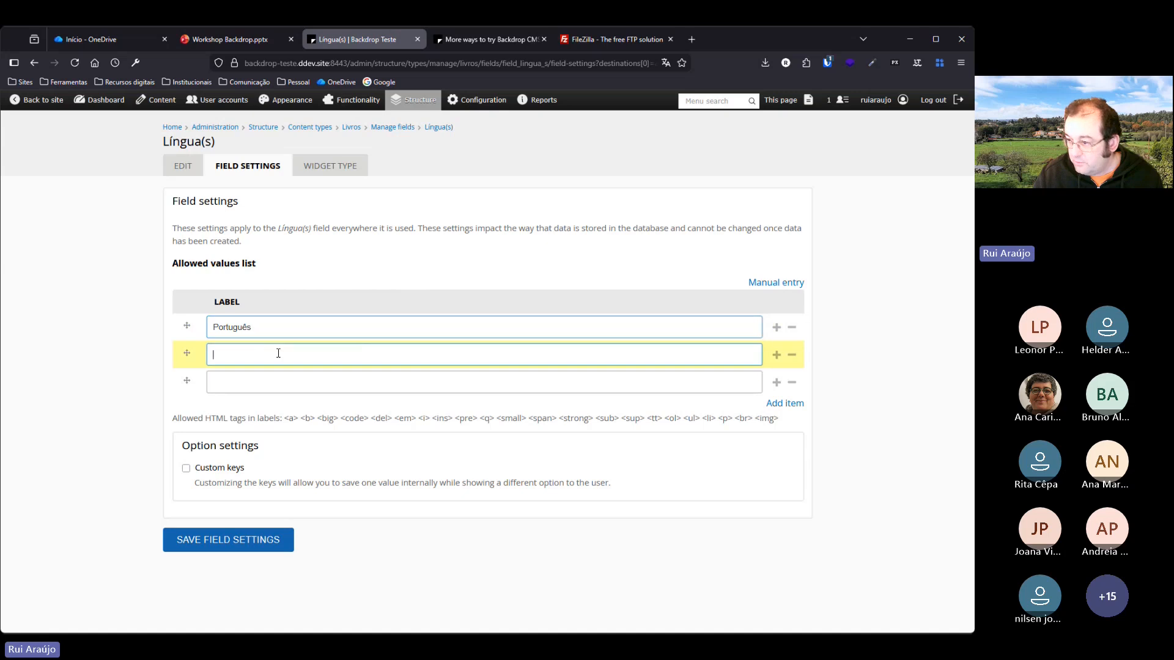
type("Ingl")
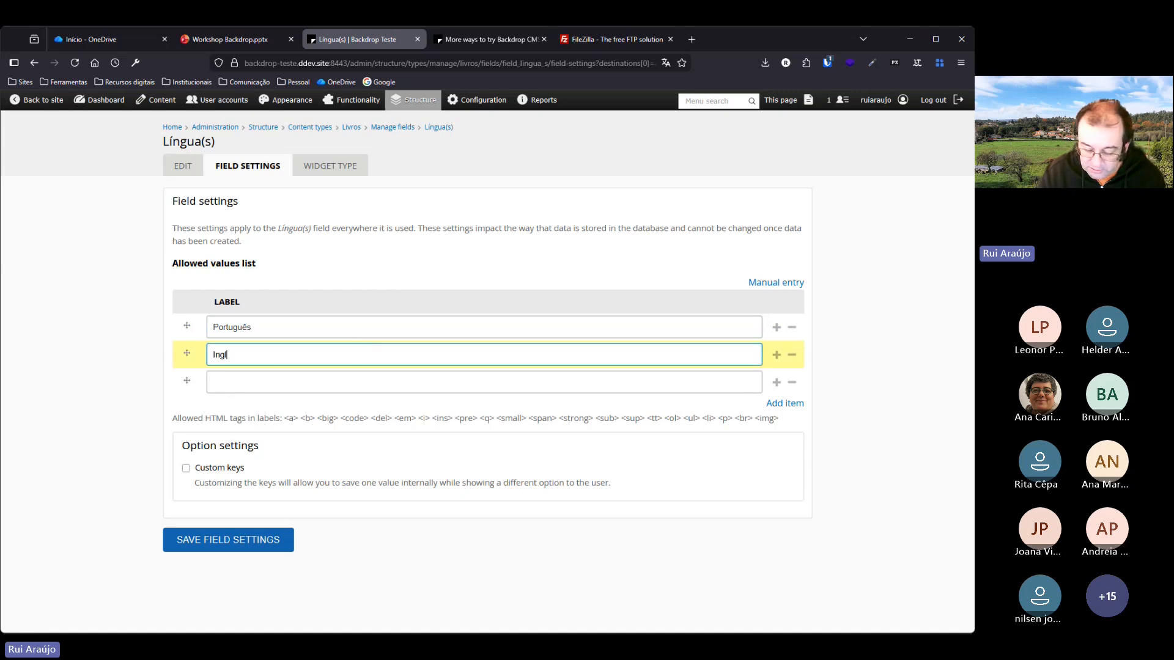
type("ês")
left_click(346, 377)
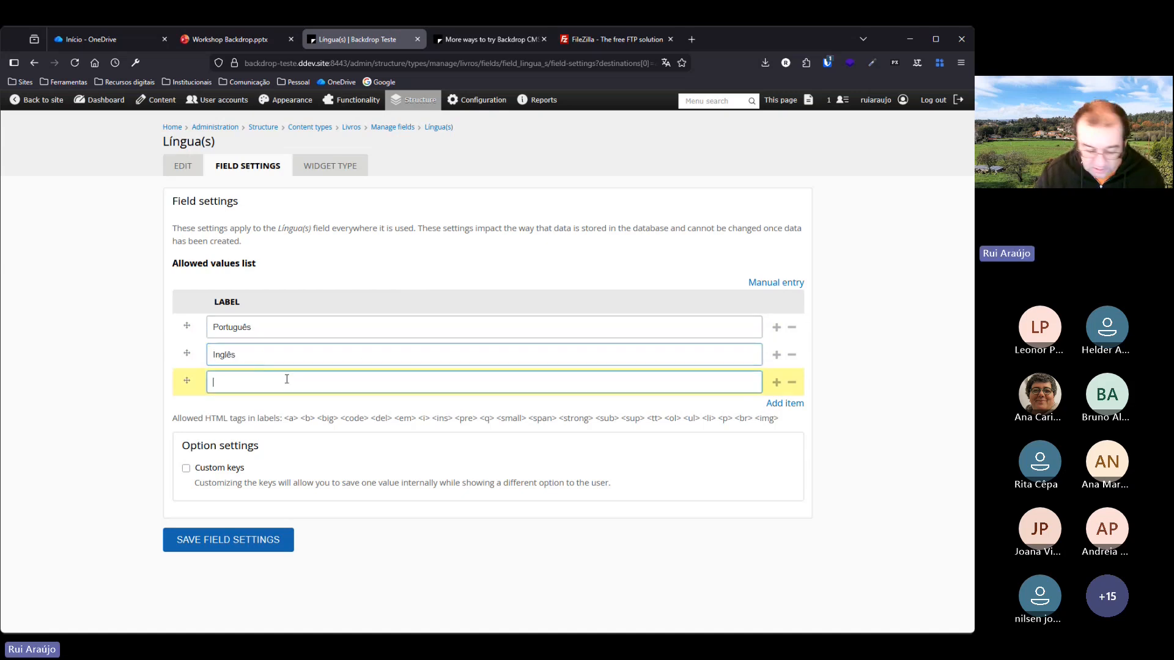
type("Espanhol")
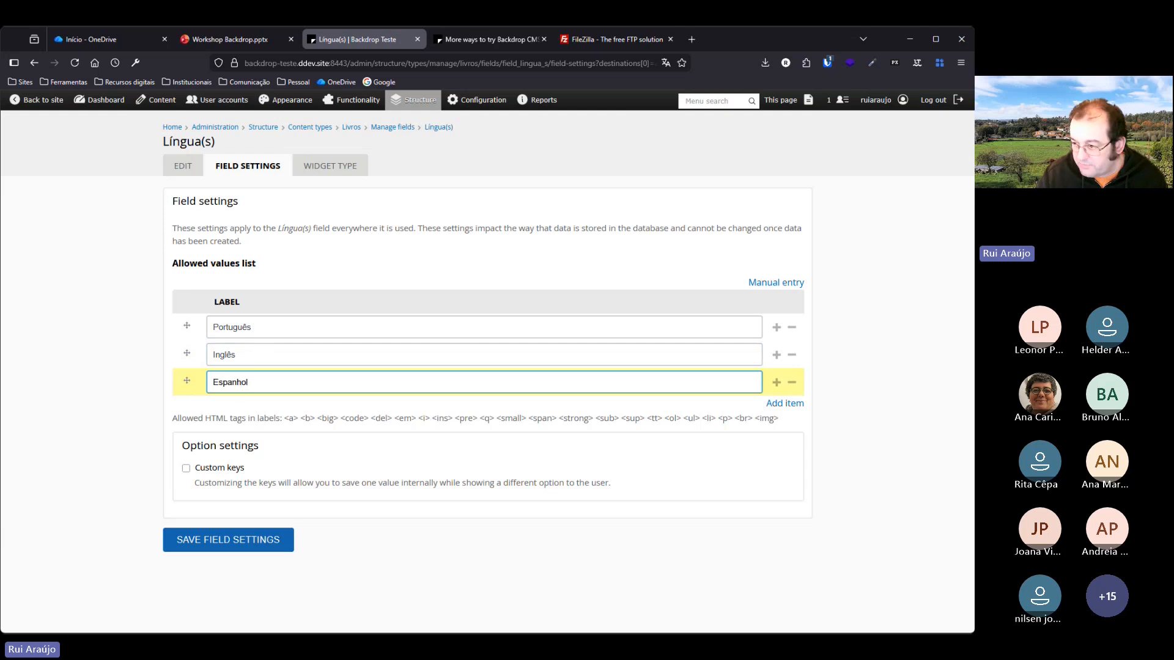
left_click(782, 404)
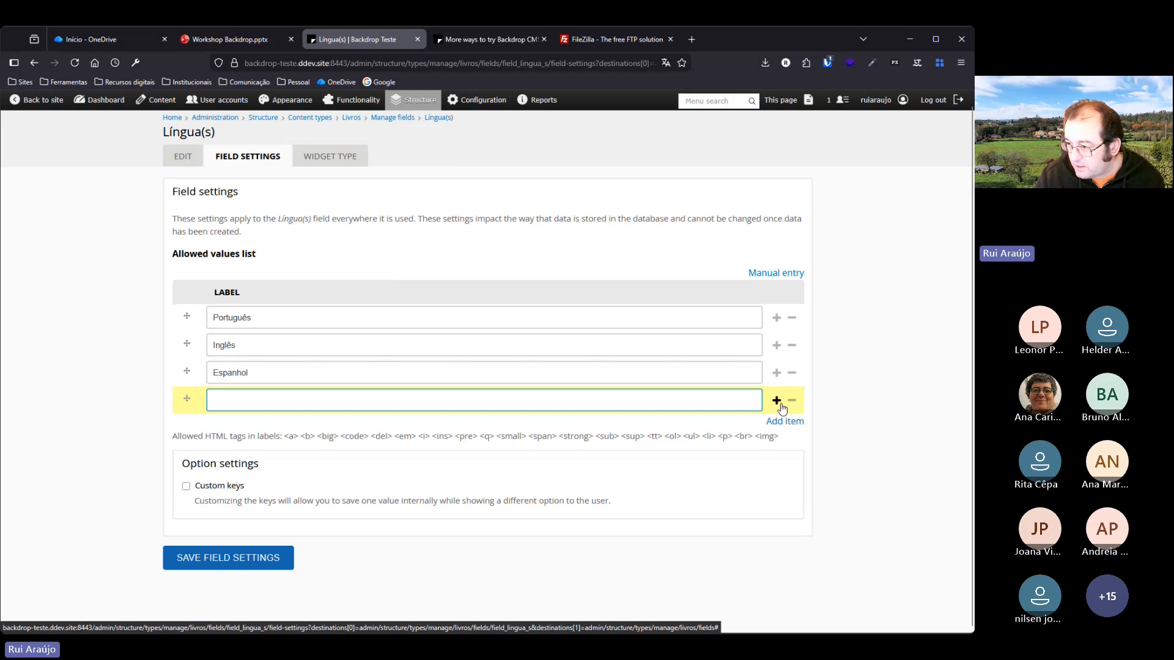
type("Fra")
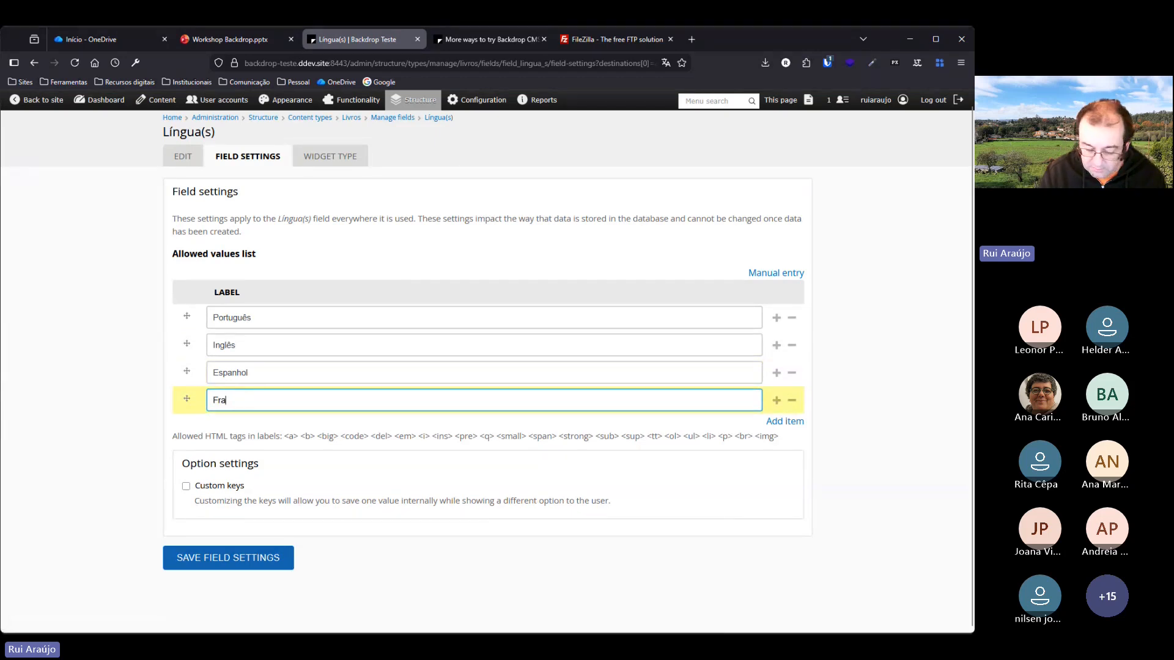
type("ncÊs")
key("BackSpace")
key("BackSpace")
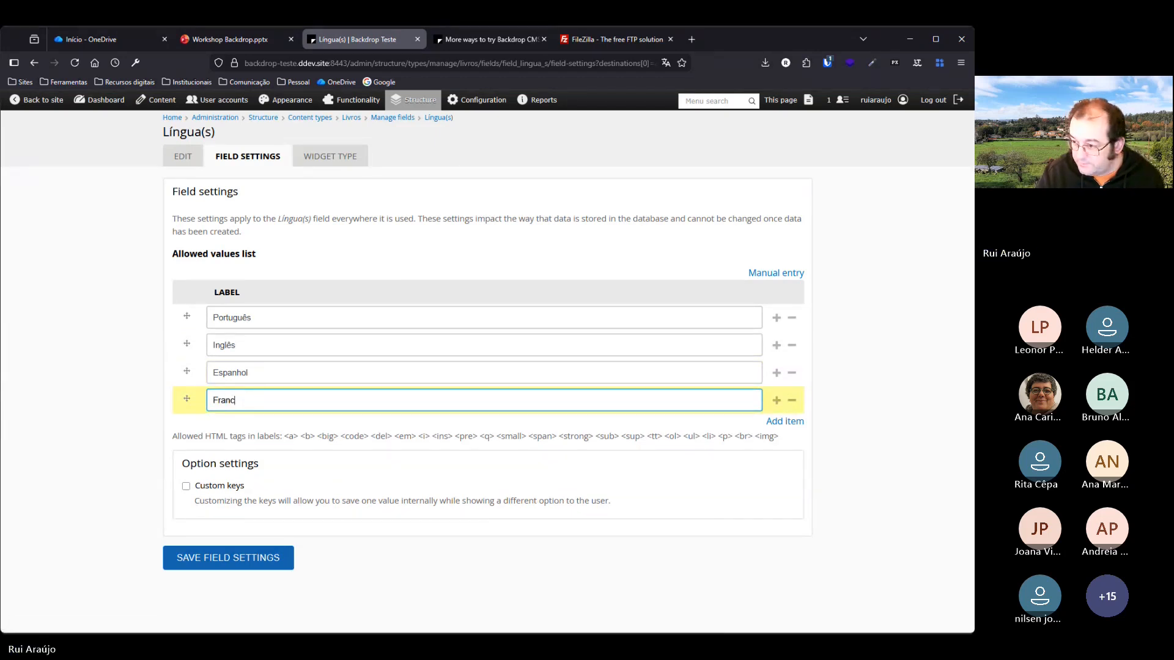
type("ês")
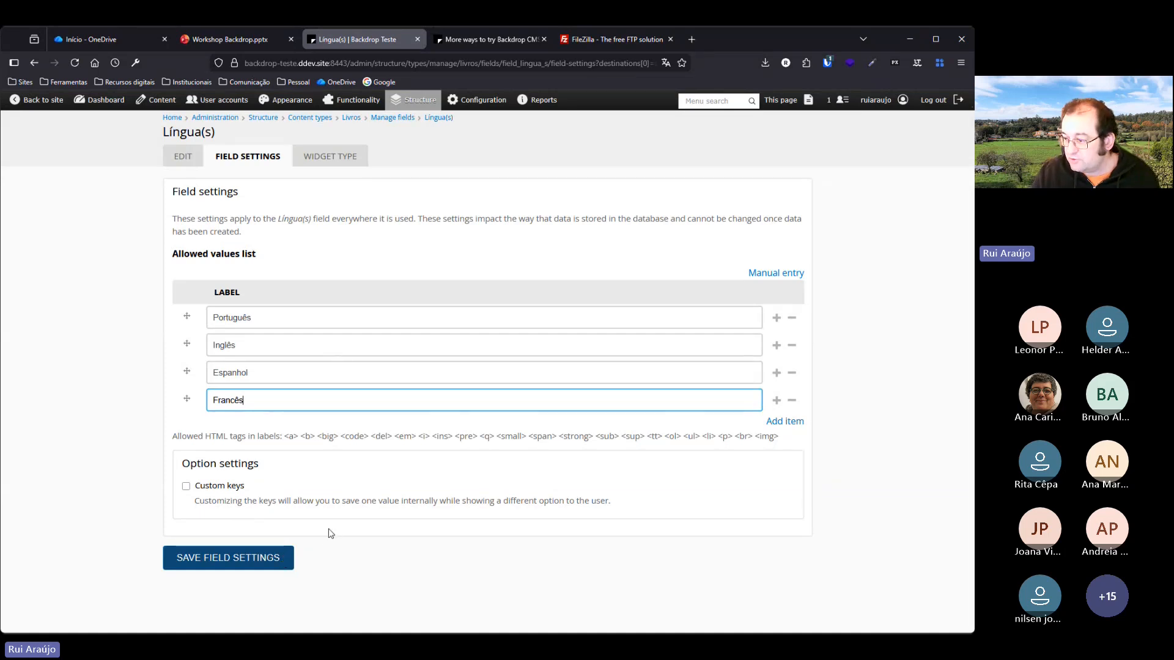
left_click(265, 570)
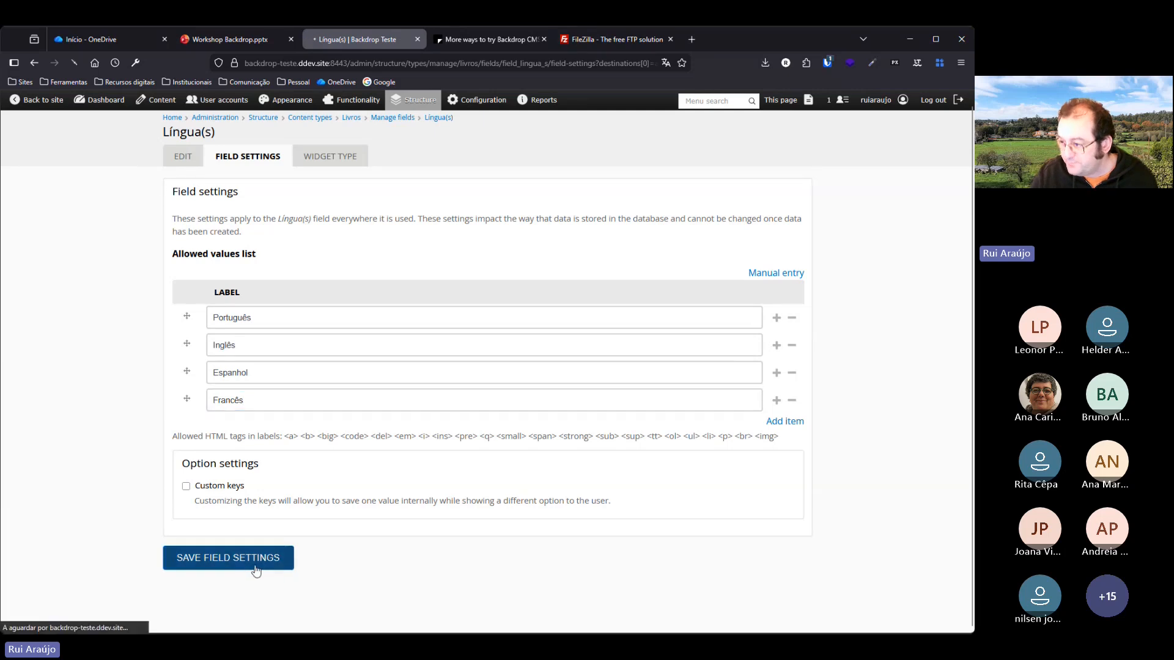
Set Língua(s) Number of values to Unlimited and save the settings.
scroll(427, 243, "down", 4)
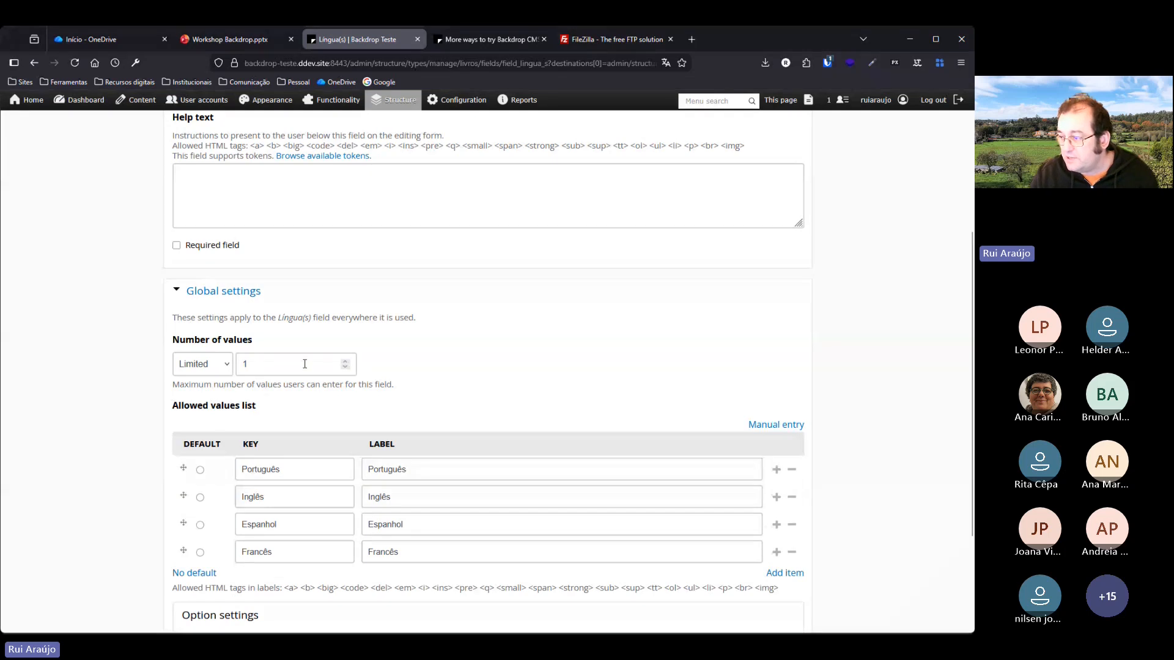
left_click(223, 368)
left_click(205, 405)
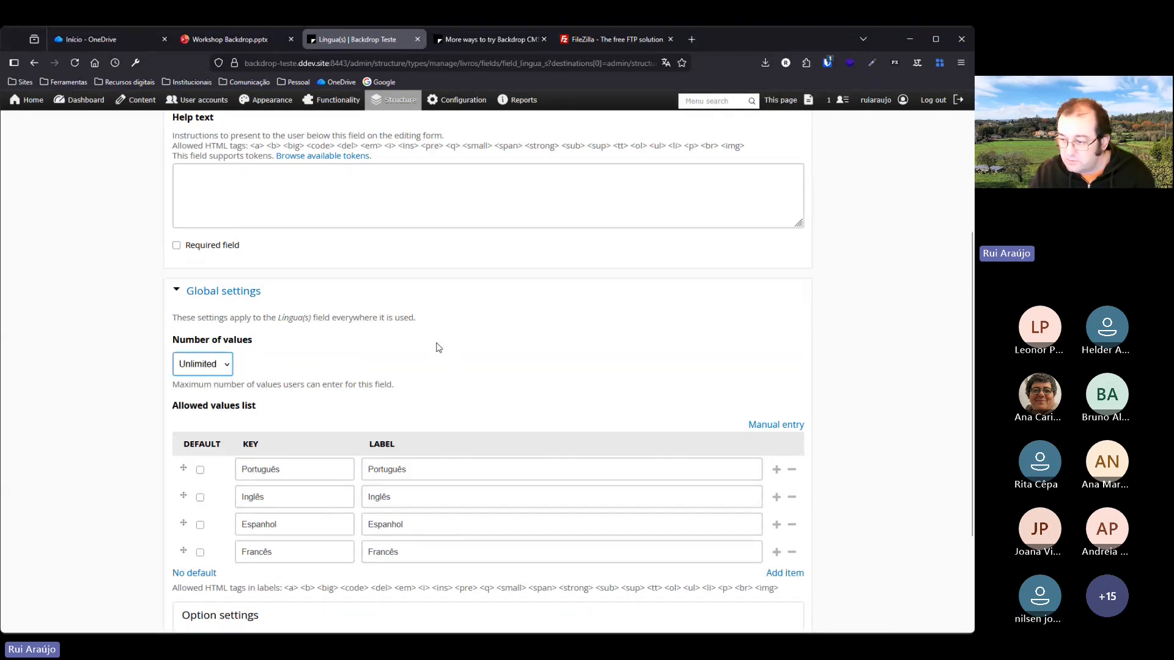
scroll(412, 324, "down", 1)
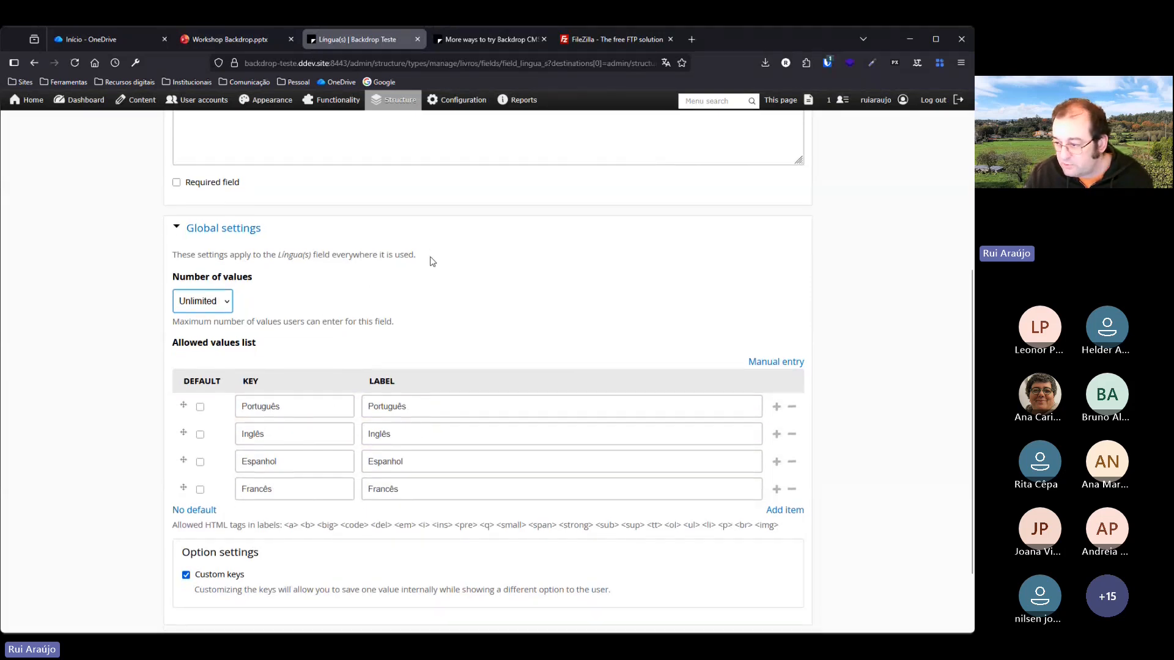
scroll(433, 260, "down", 2)
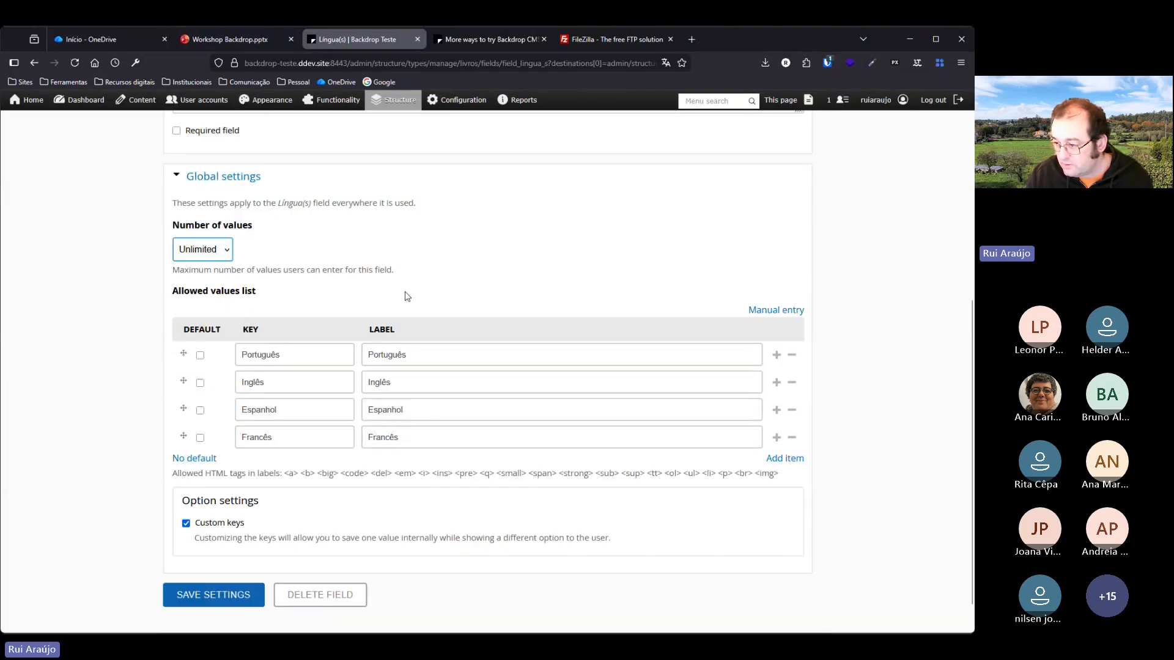
left_click(221, 604)
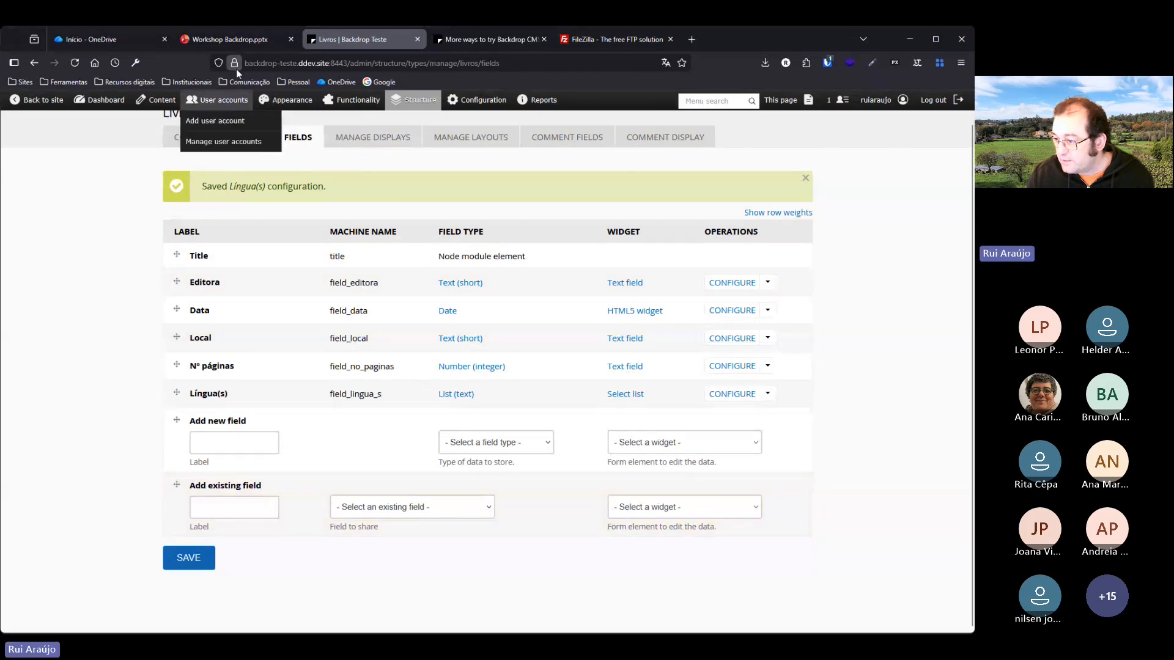
Create a Resumo field of type Text (long) on Livros.
left_click(239, 39)
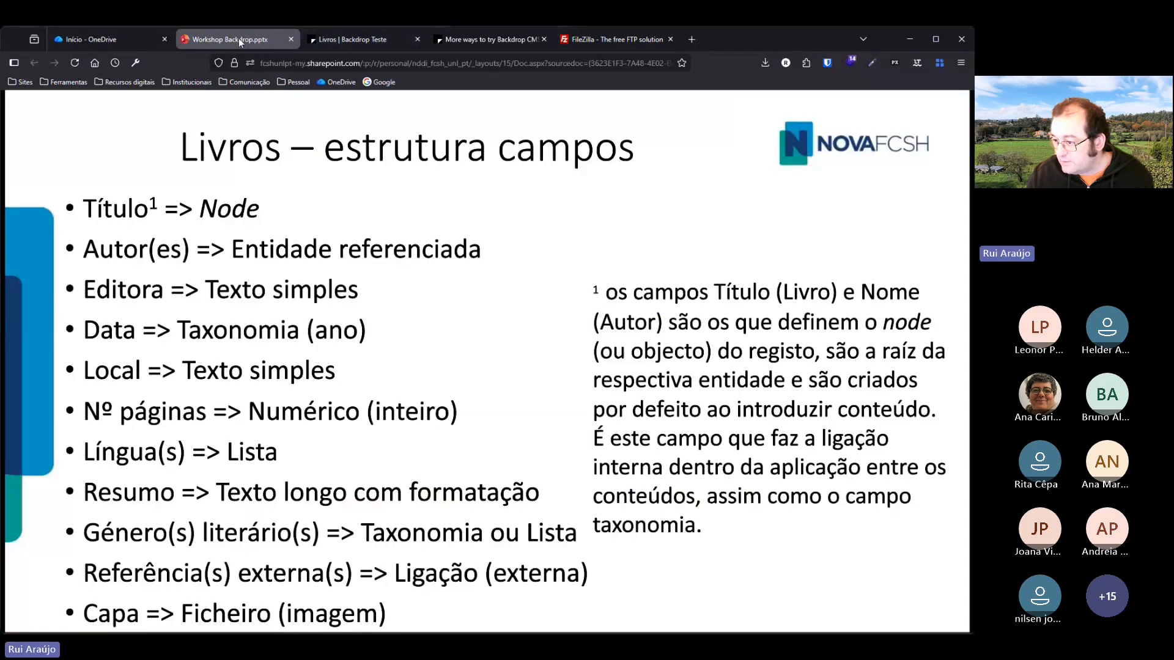
left_click(341, 44)
left_click(236, 443)
type("Res")
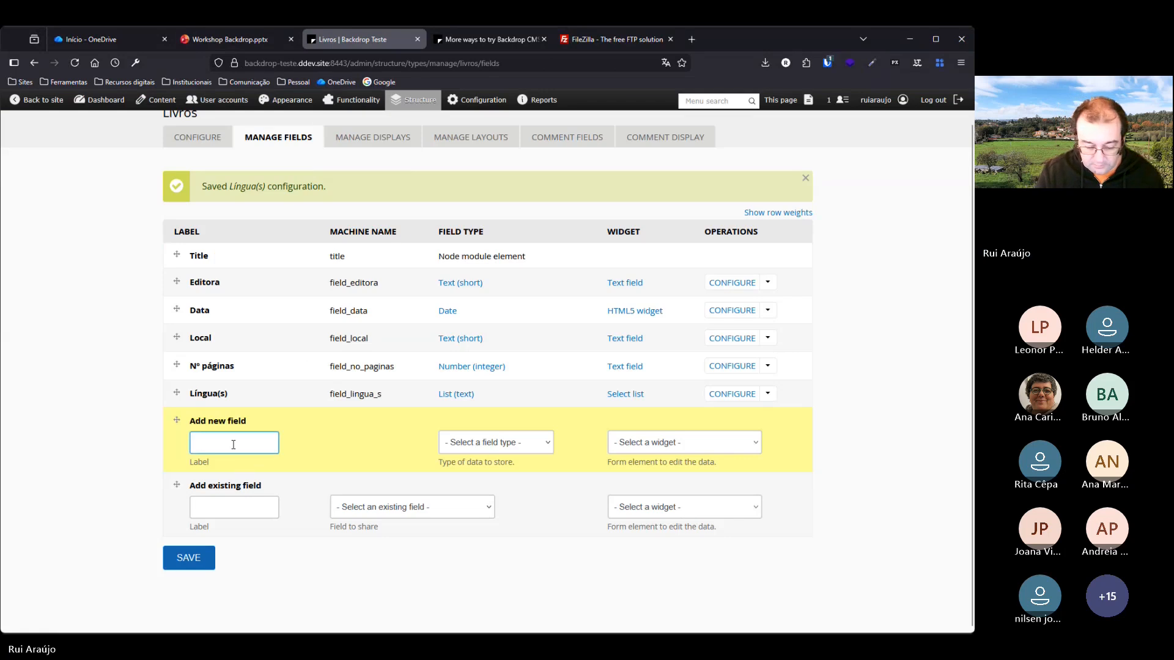
type("umo")
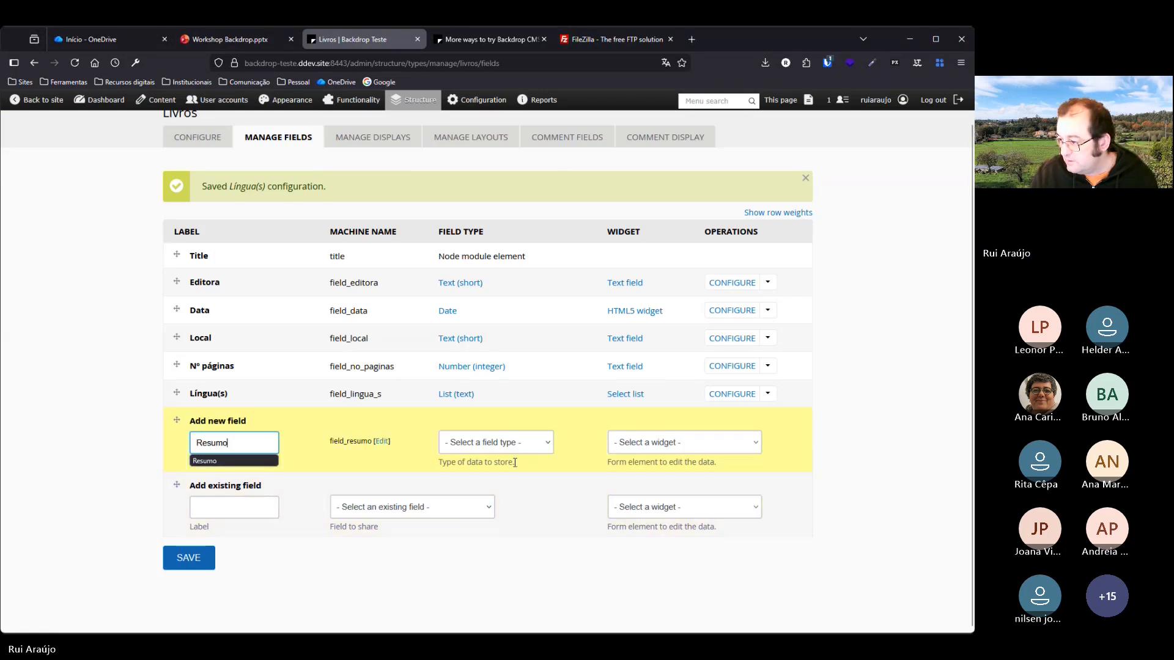
left_click(533, 445)
left_click(503, 403)
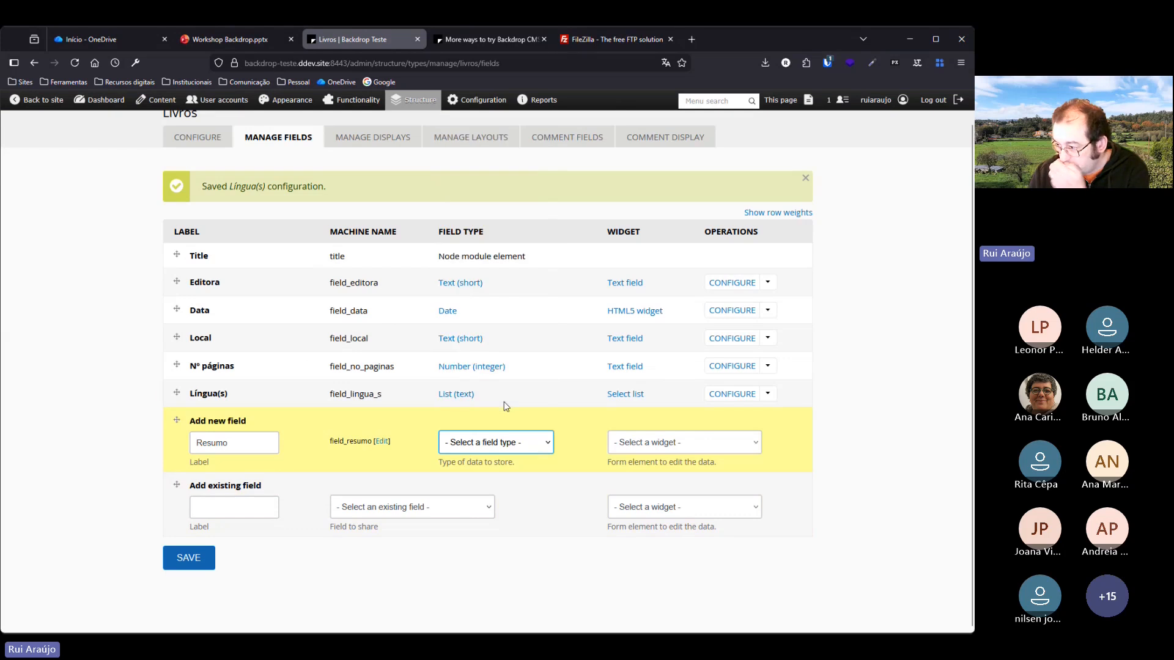
left_click(203, 561)
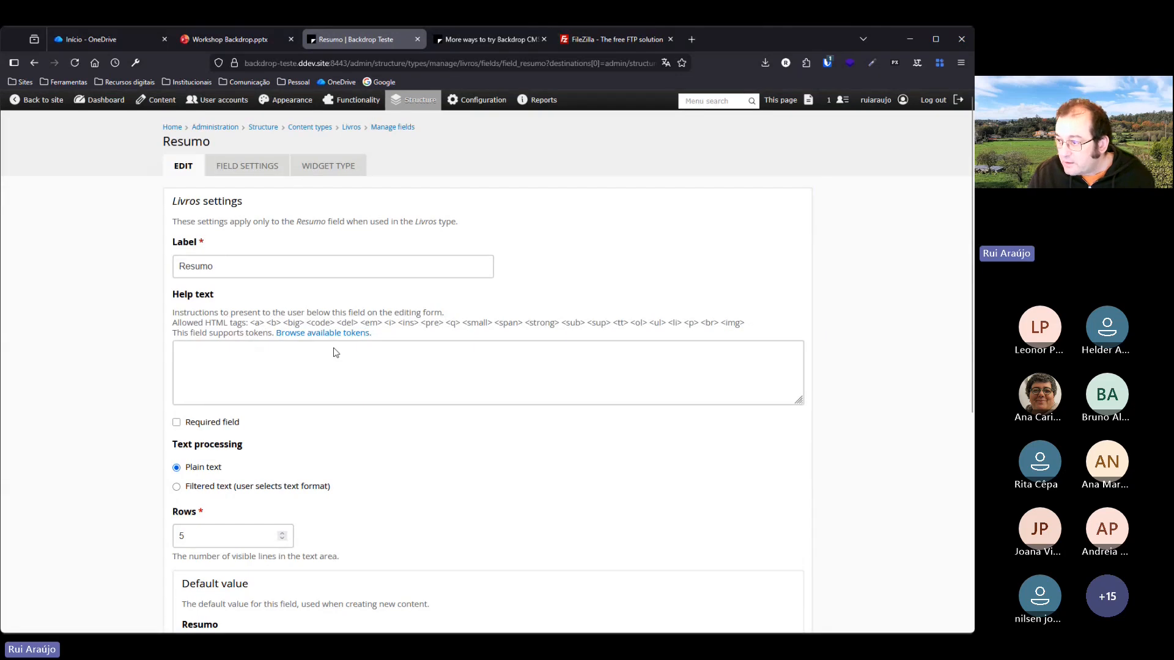
Set Resumo's text processing to Filtered text and save the field settings.
scroll(410, 253, "down", 2)
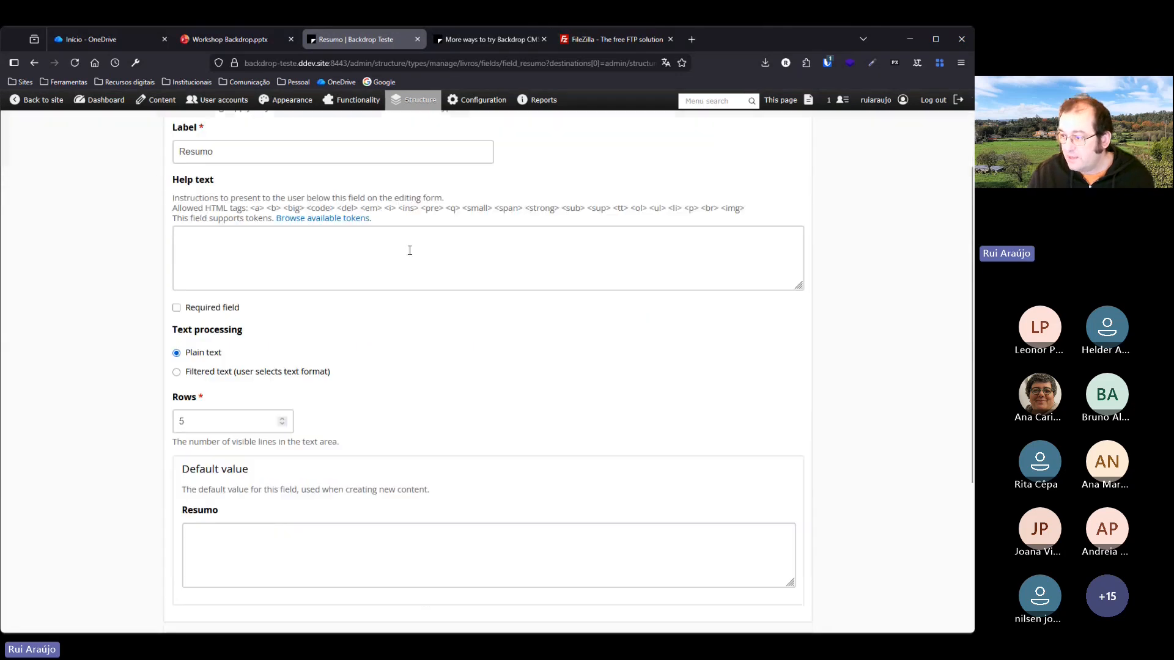
left_click(177, 374)
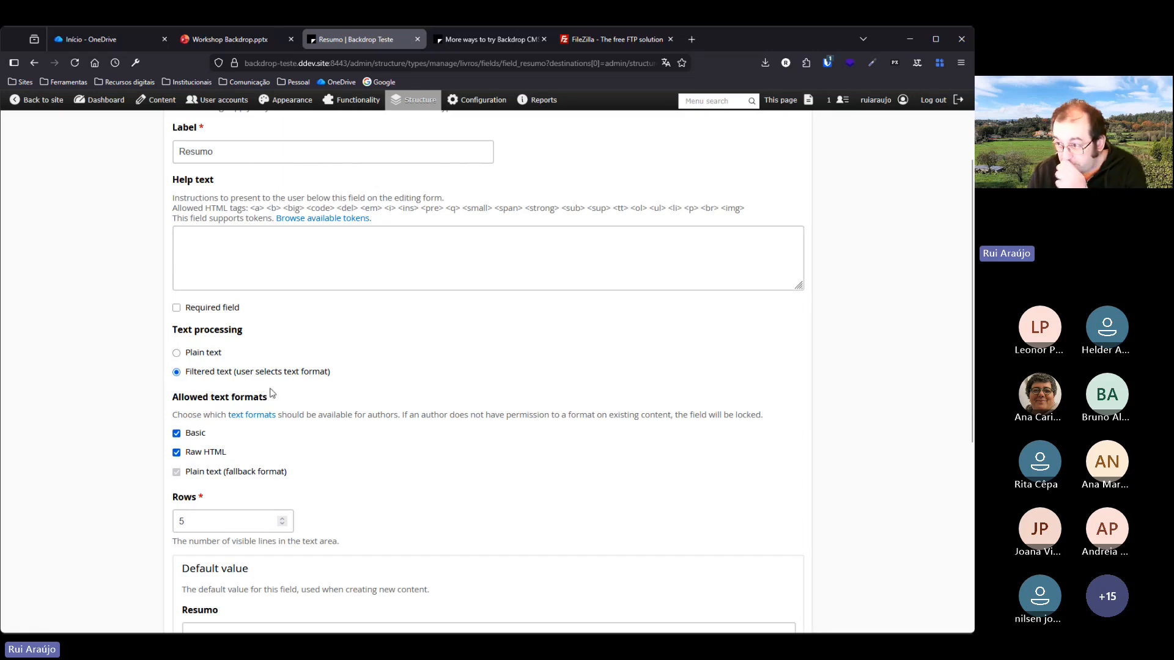
scroll(272, 394, "down", 1)
scroll(274, 391, "down", 5)
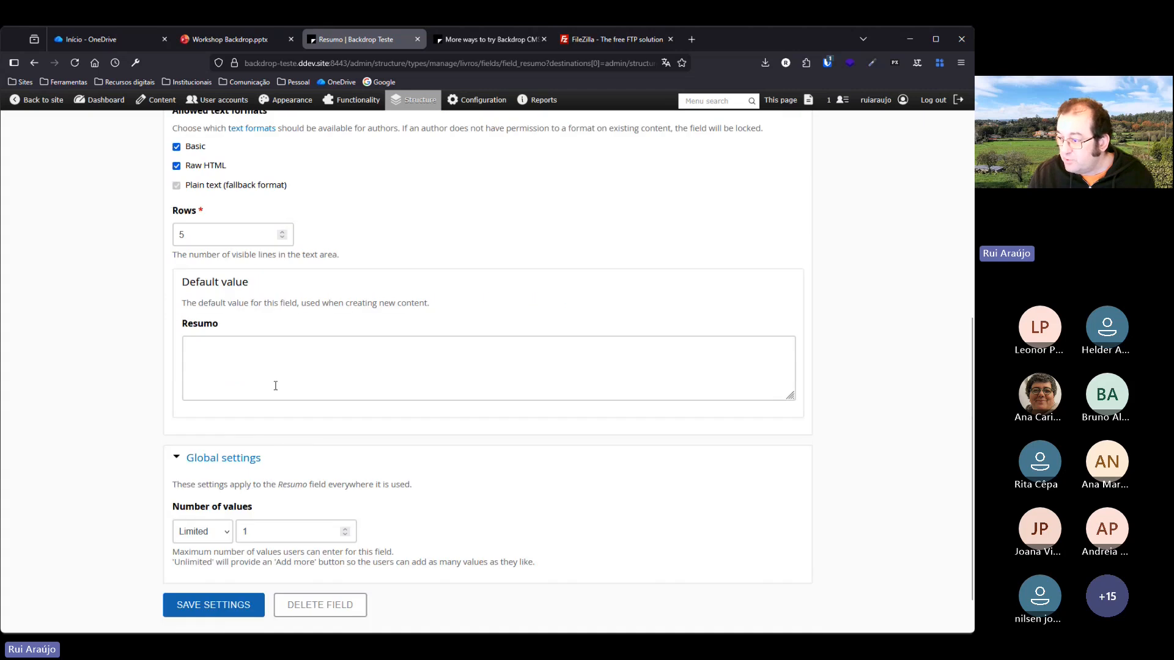
scroll(346, 346, "up", 1)
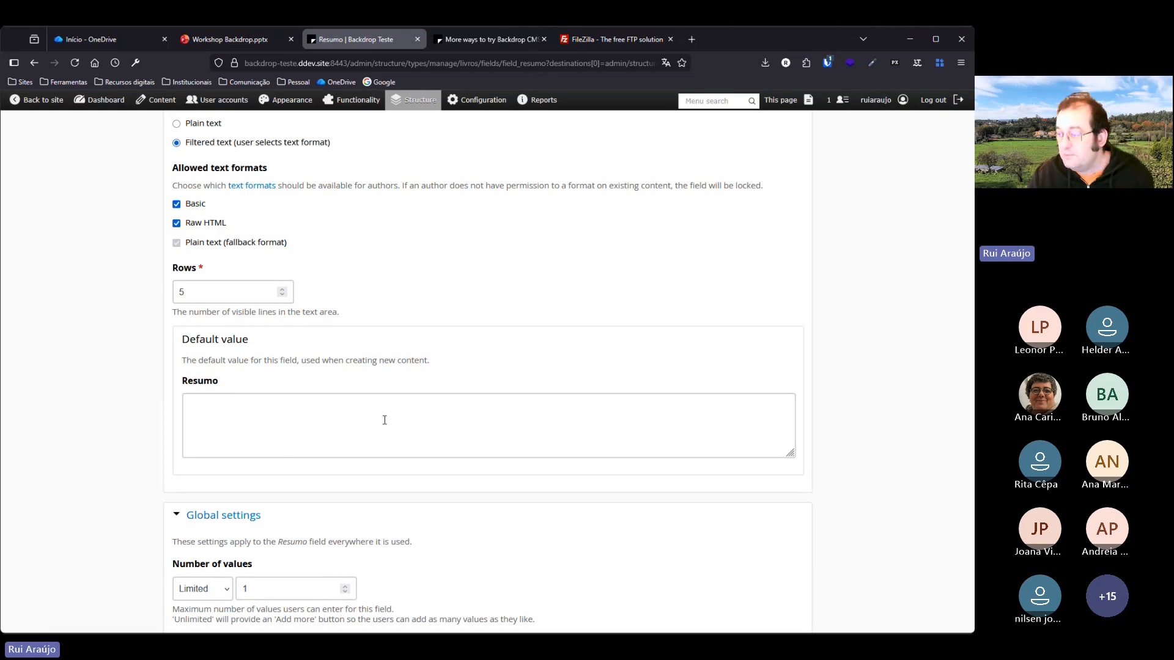
scroll(382, 388, "up", 1)
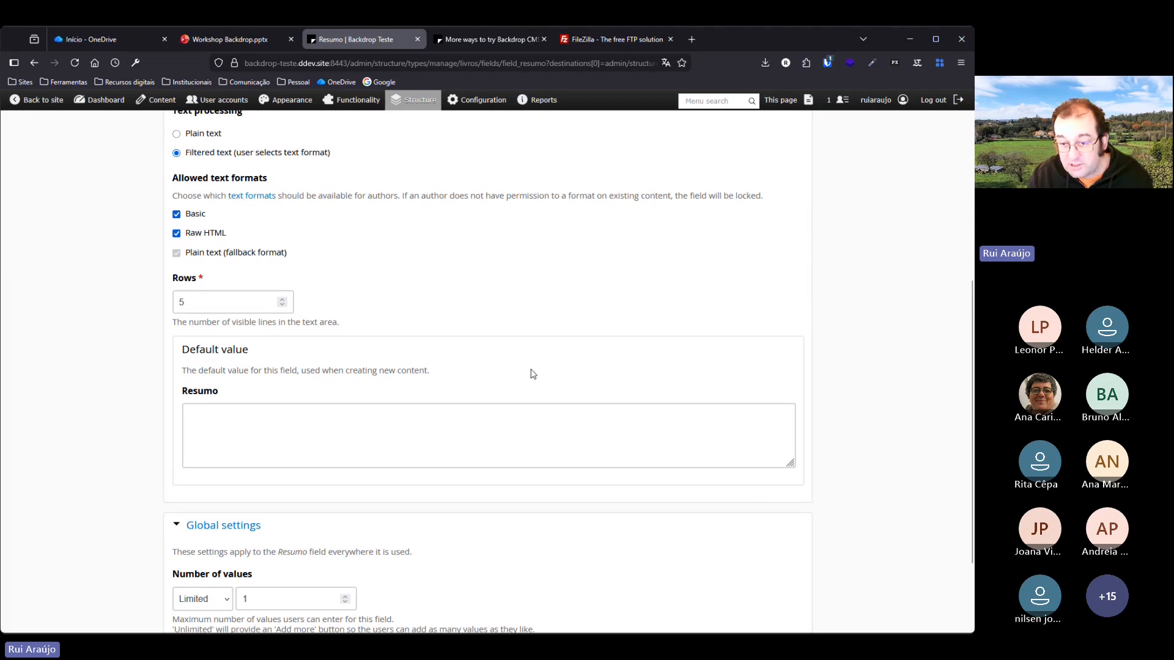
scroll(530, 373, "down", 2)
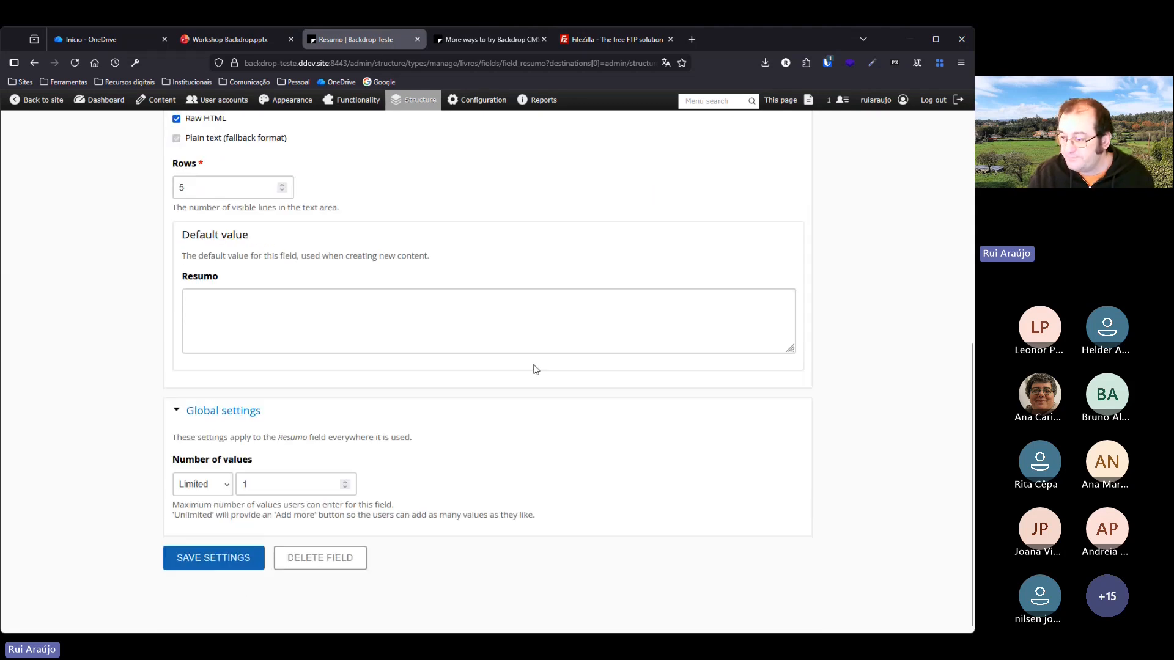
left_click(211, 558)
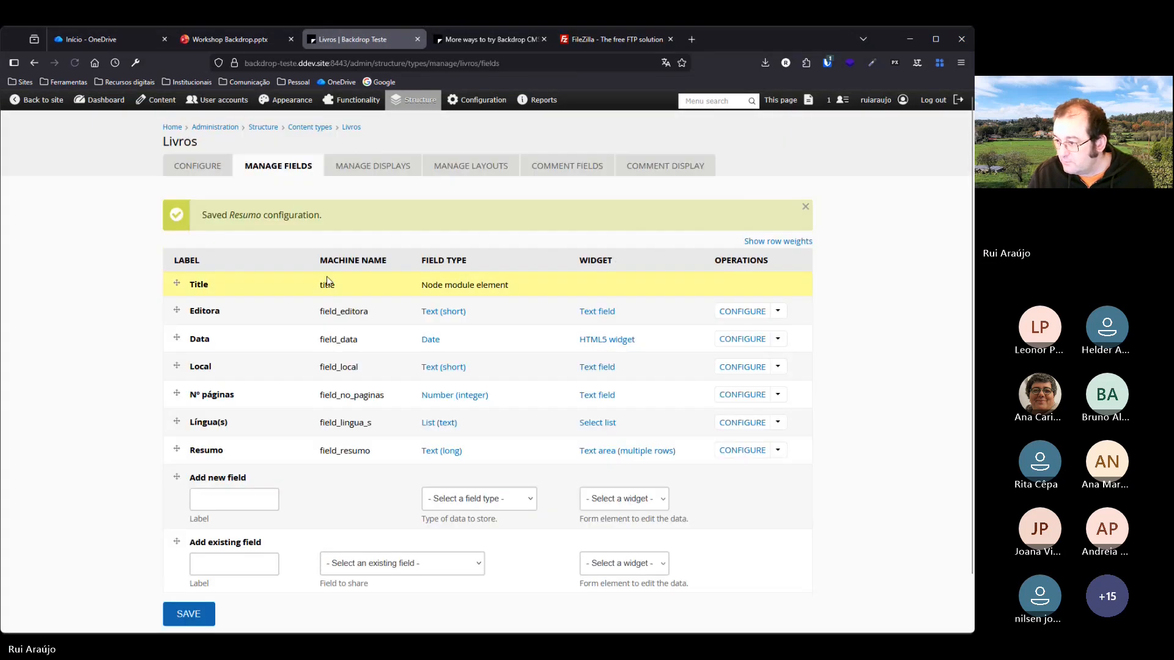
Create a Género(s) literário(s) field of type Entity Reference on Livros.
scroll(328, 282, "down", 2)
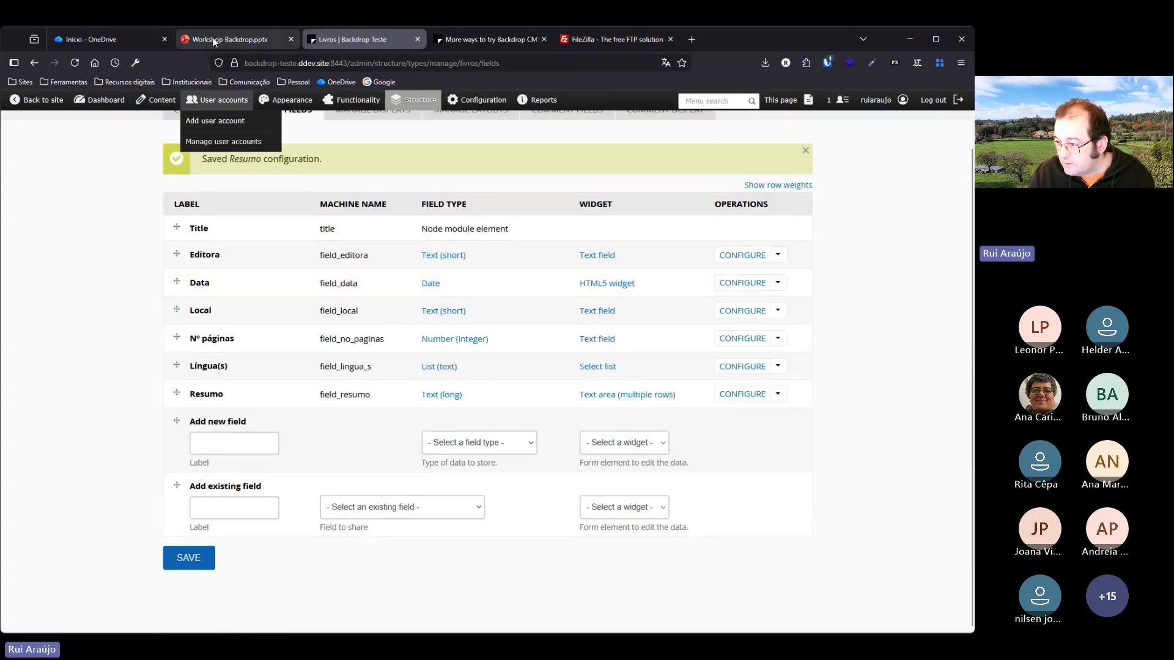
left_click(230, 39)
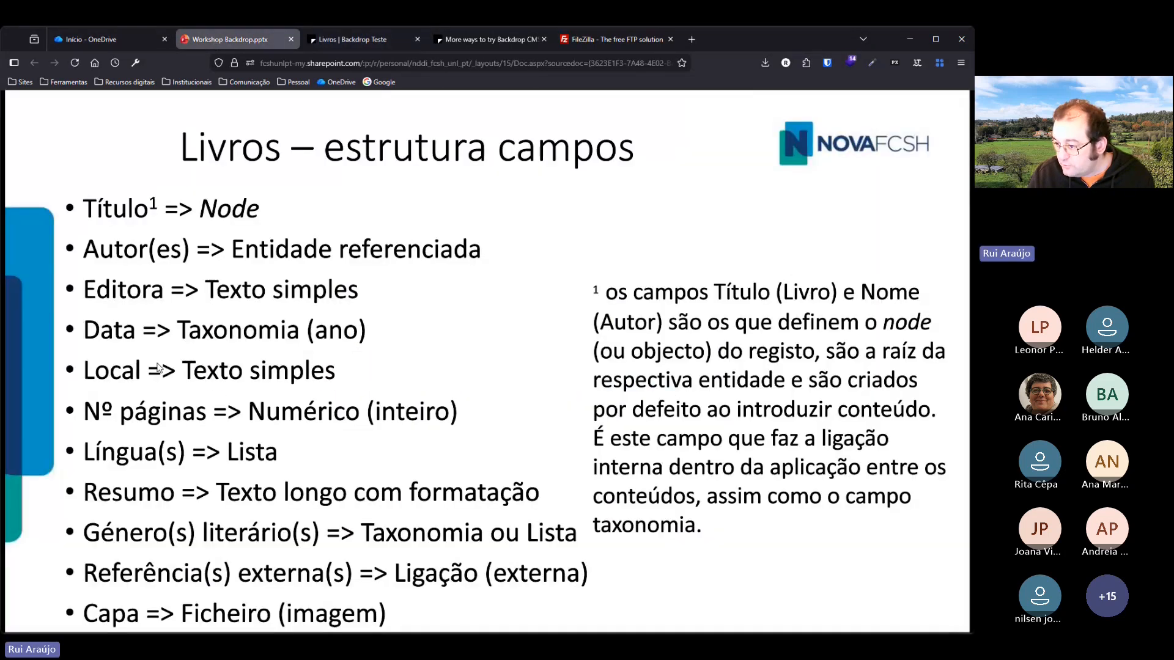
left_click(346, 39)
left_click(216, 440)
type("Gén")
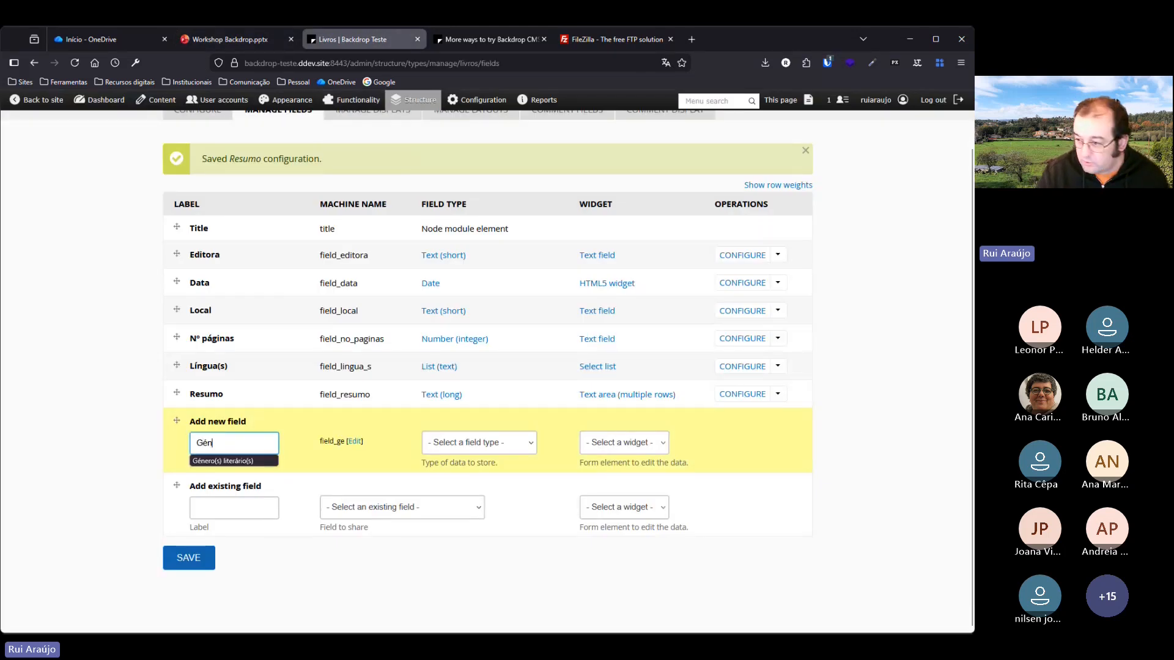
left_click(218, 456)
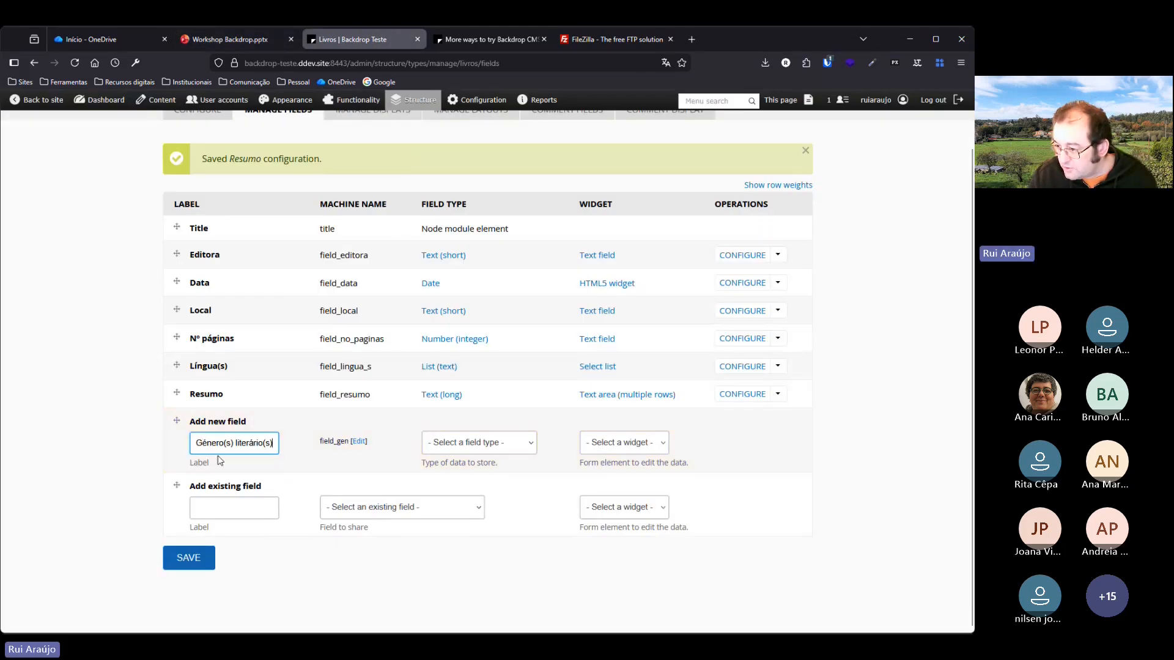
left_click(531, 445)
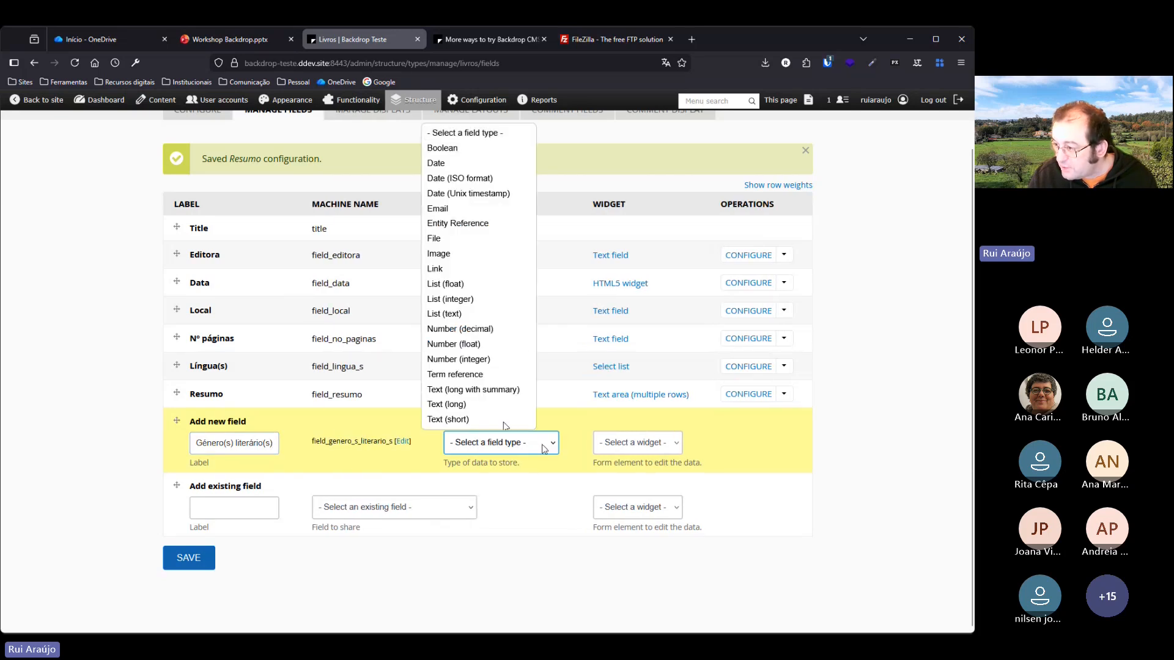
left_click(476, 224)
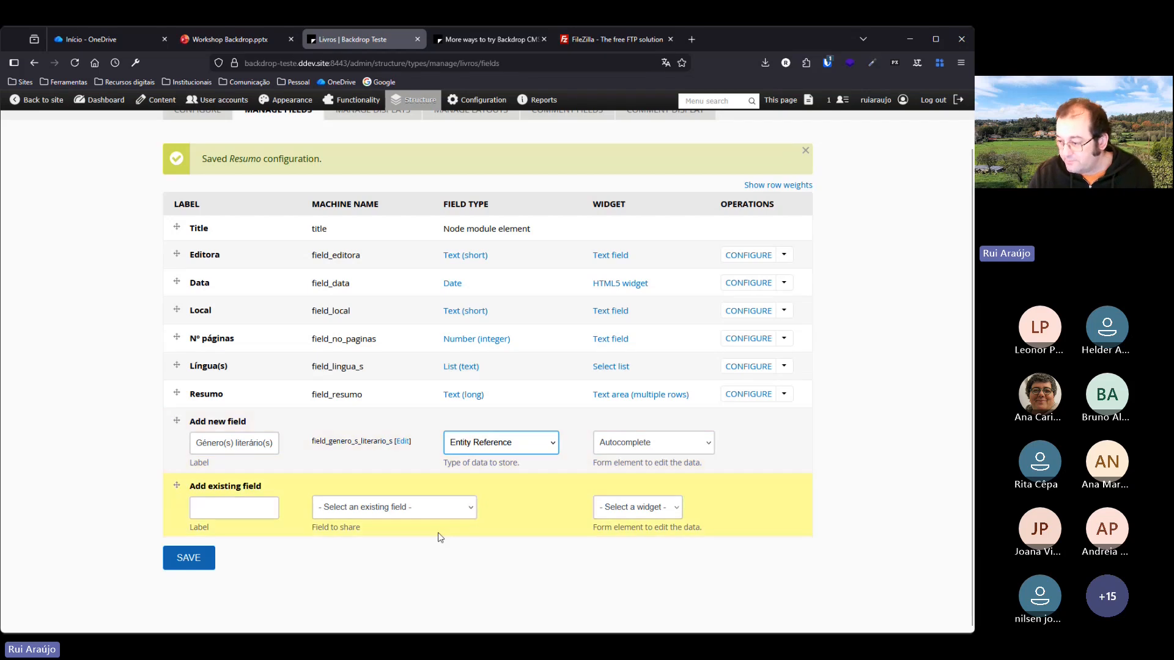
left_click(194, 559)
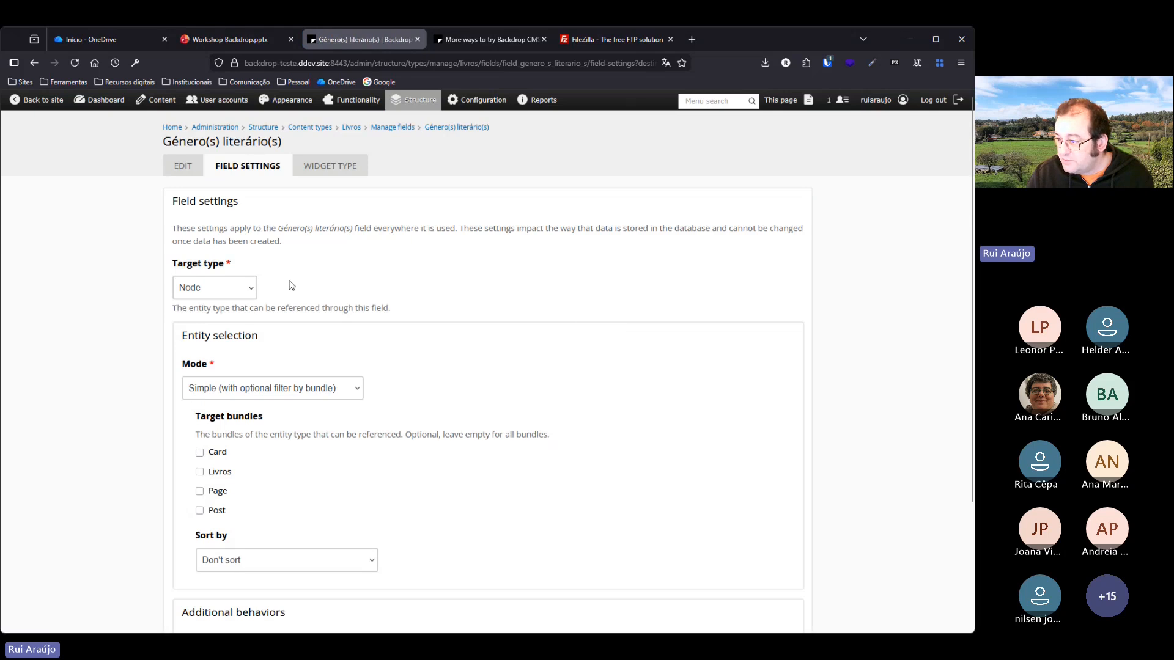
Target Taxonomy term entities limited to the Género(s) Literário(s) vocabulary.
scroll(391, 275, "down", 1)
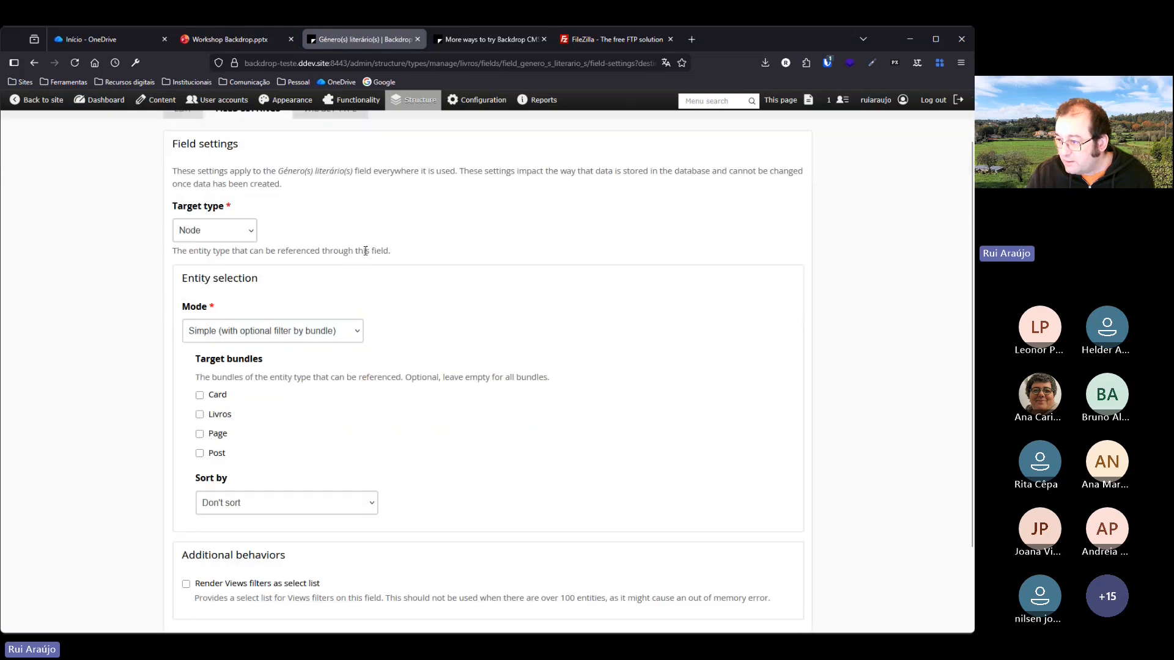
left_click(244, 232)
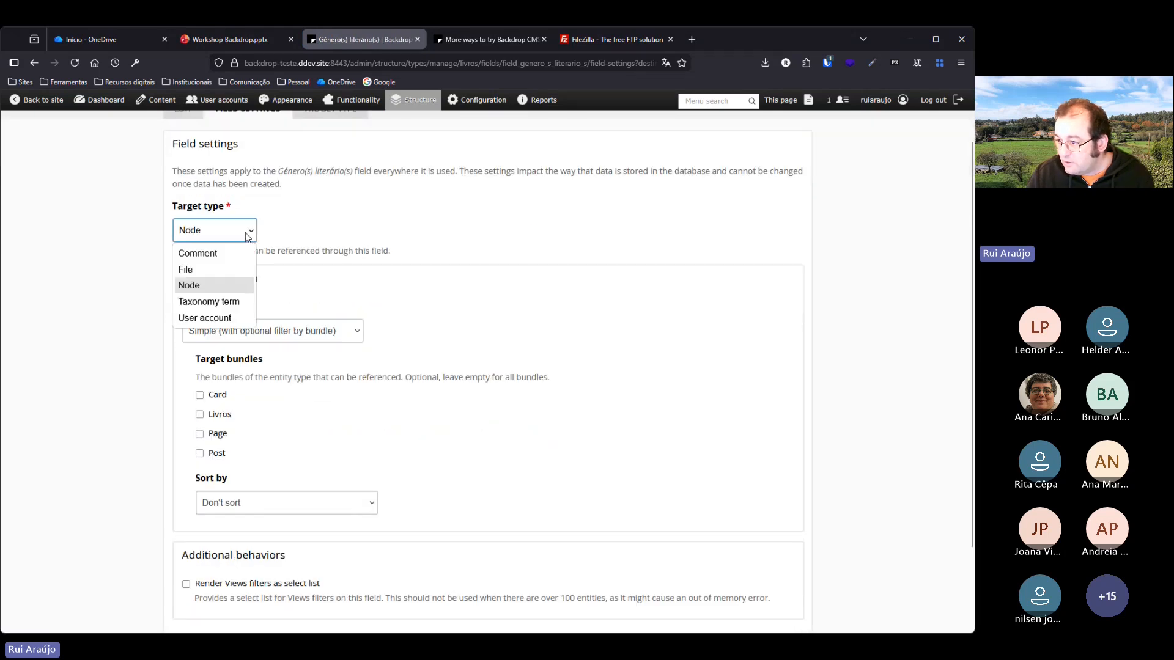
left_click(230, 303)
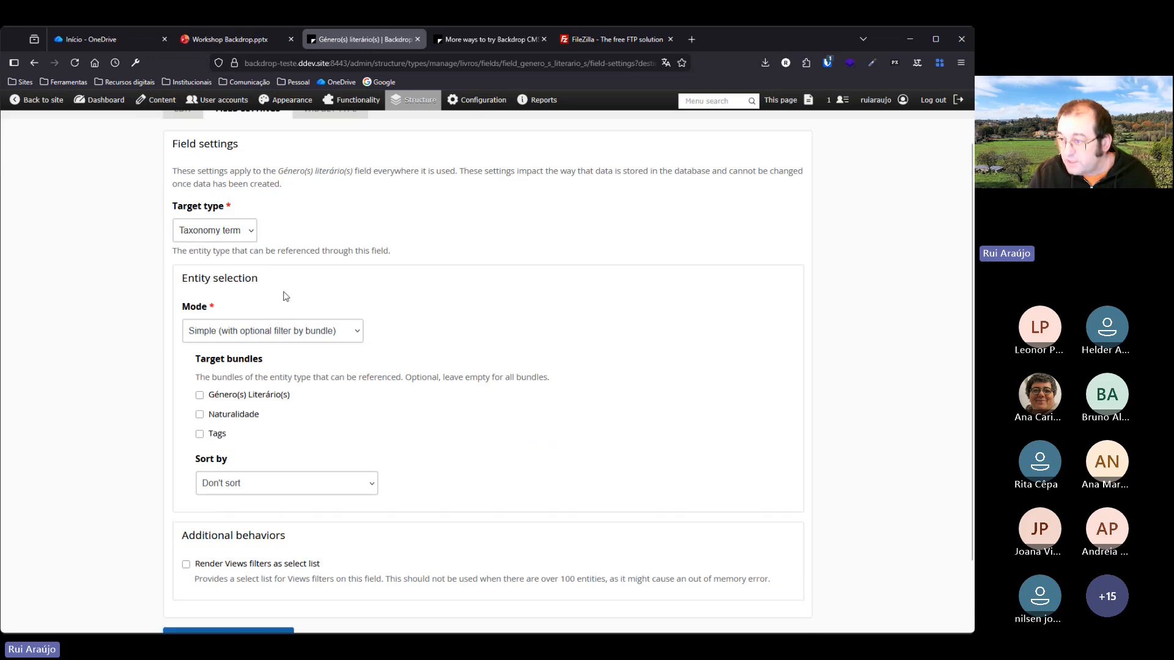
scroll(386, 231, "down", 1)
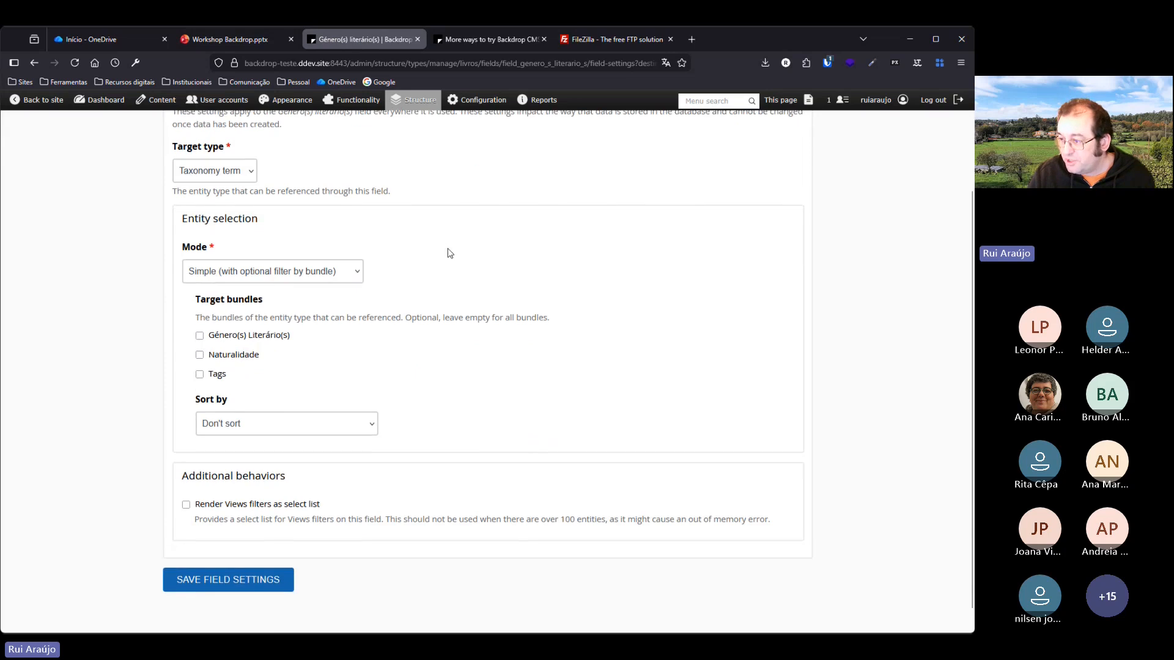
scroll(450, 253, "down", 1)
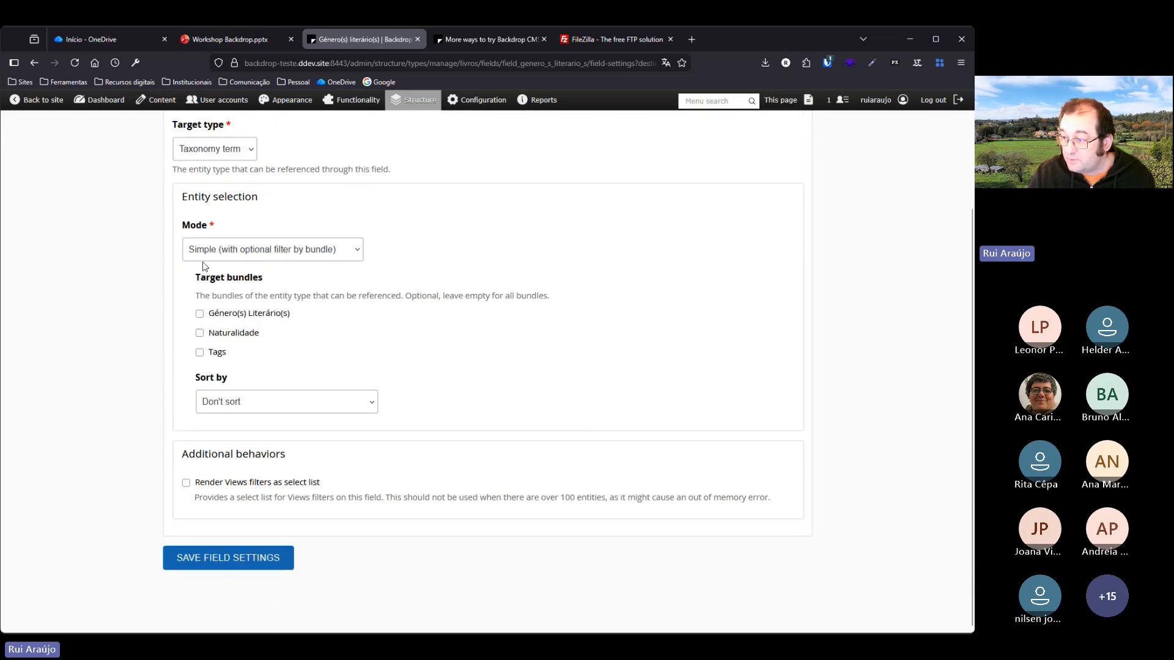
left_click(200, 314)
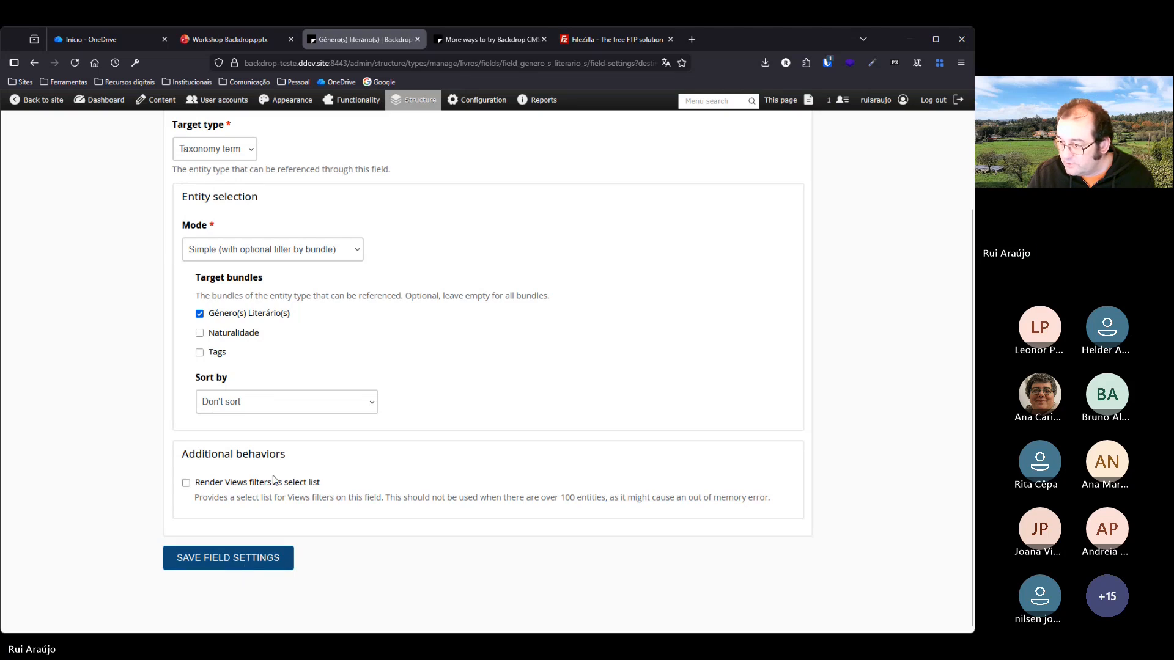
Sort referenced terms by the base table property 'name' and save the field settings.
left_click(366, 403)
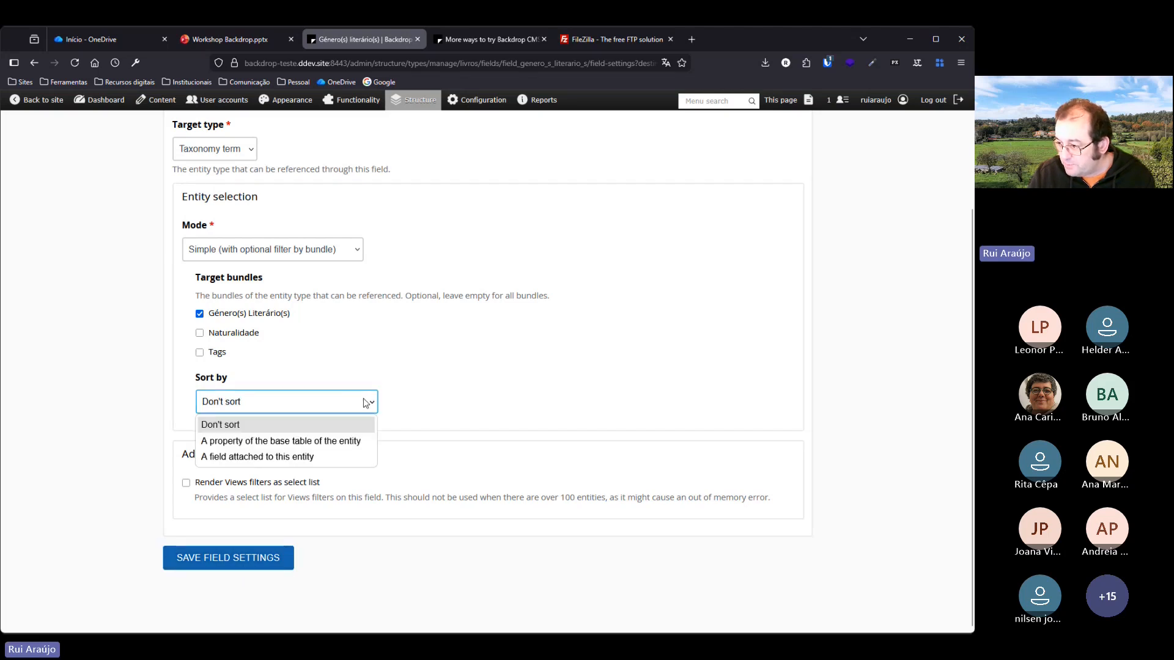
left_click(322, 456)
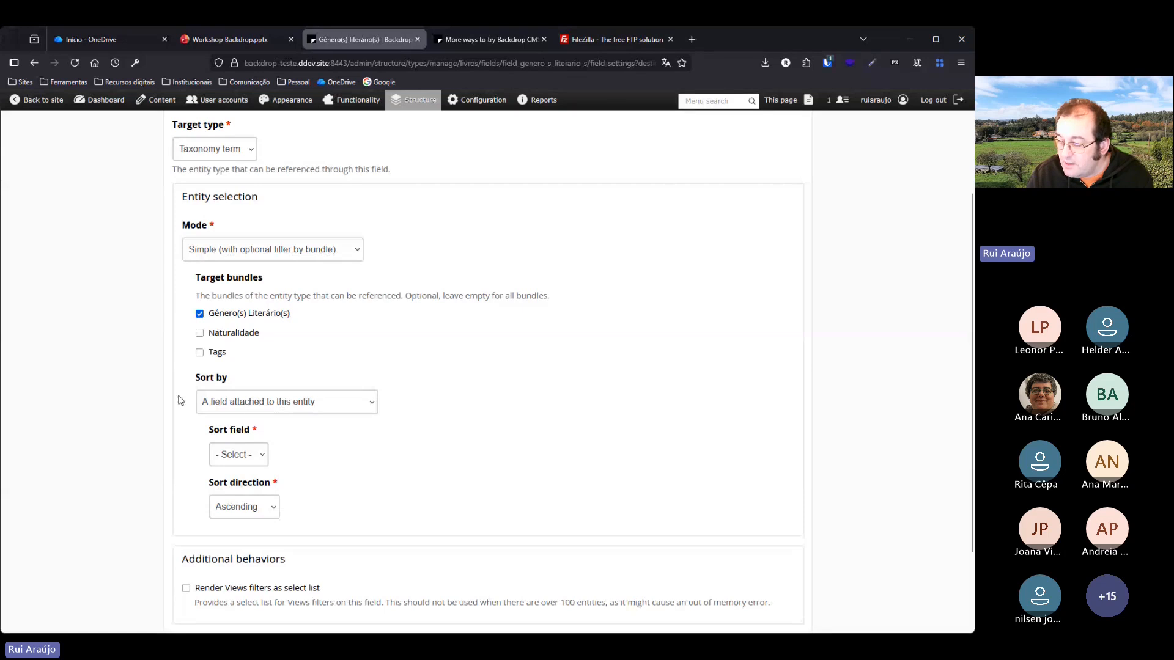
left_click(318, 405)
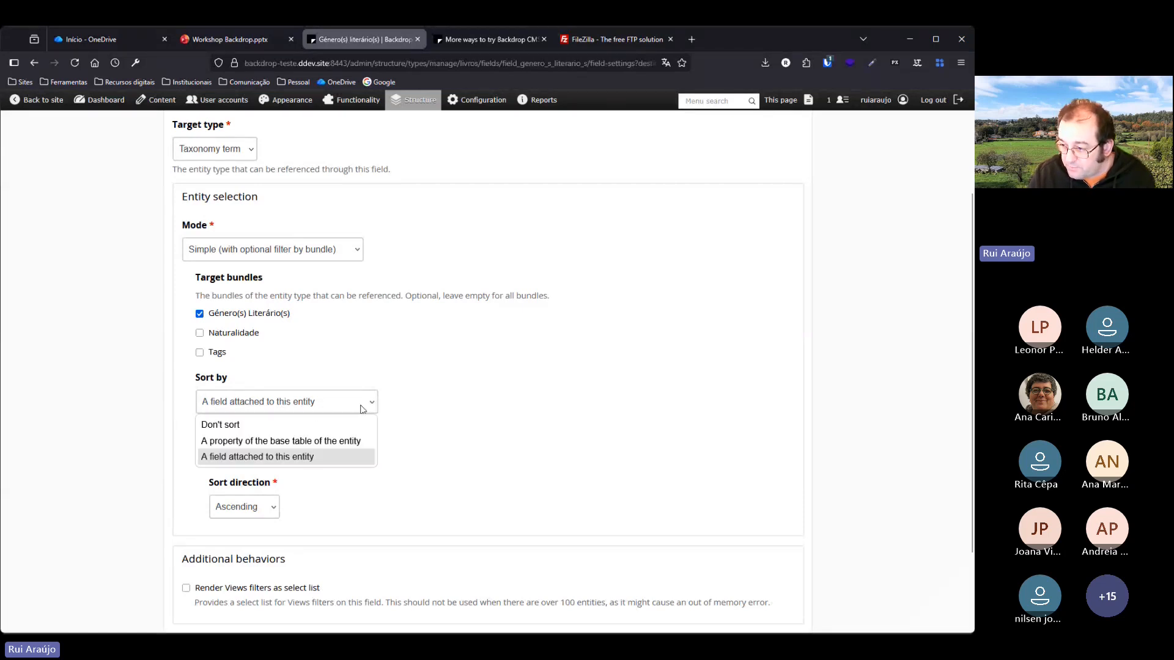
left_click(353, 442)
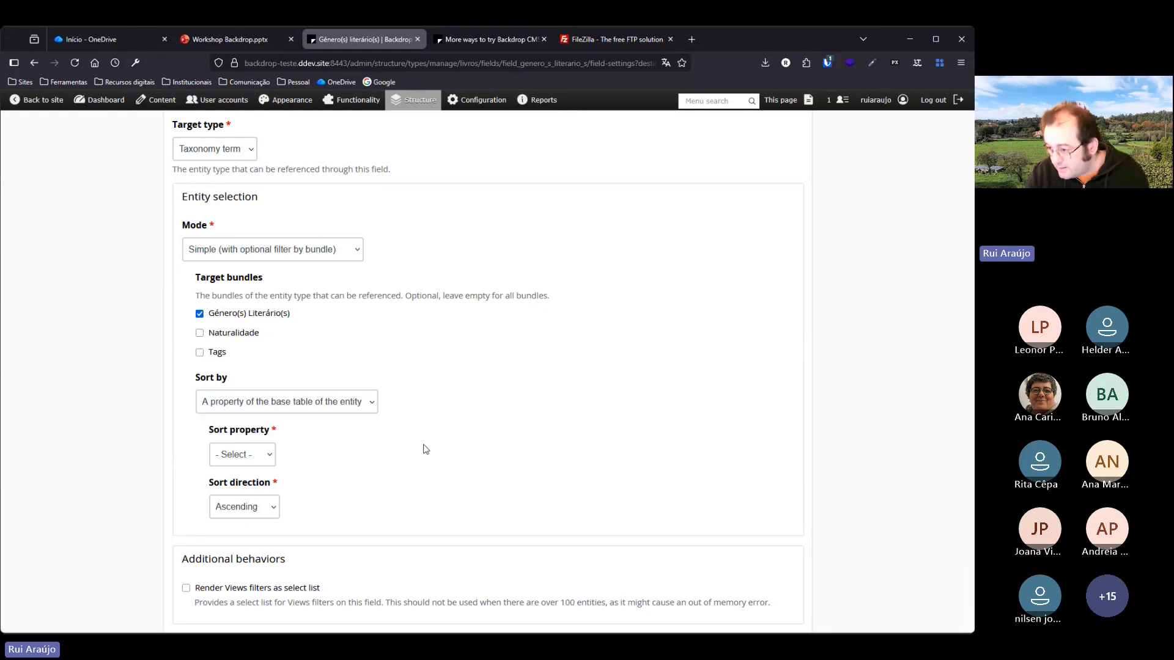
left_click(267, 455)
left_click(250, 526)
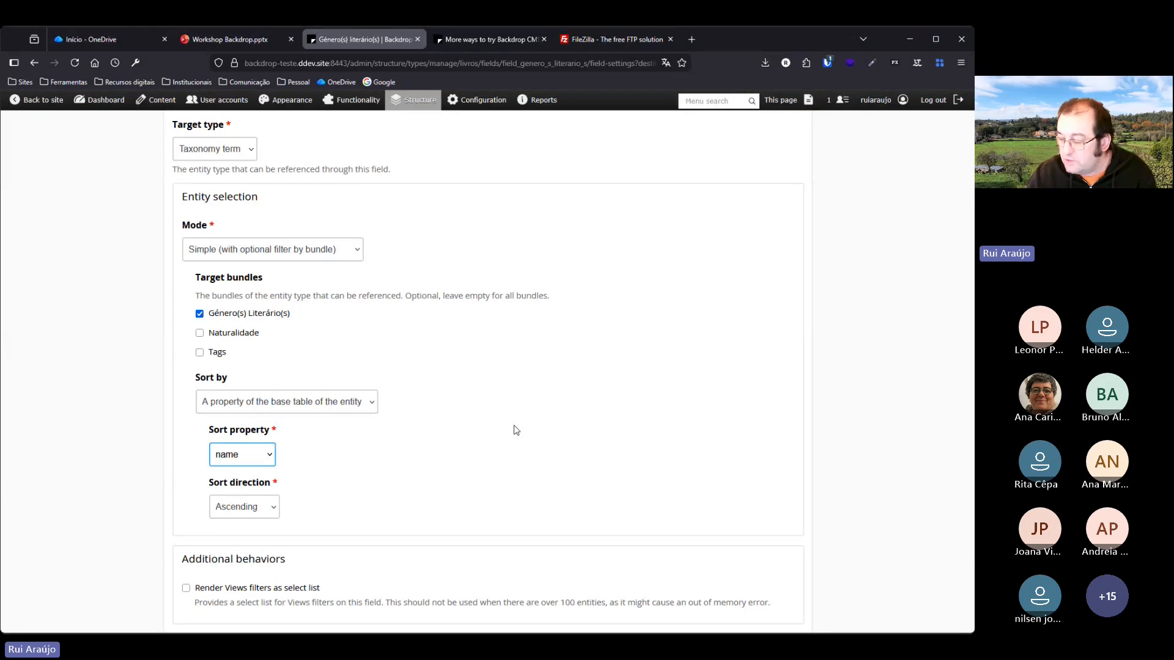
scroll(440, 423, "down", 3)
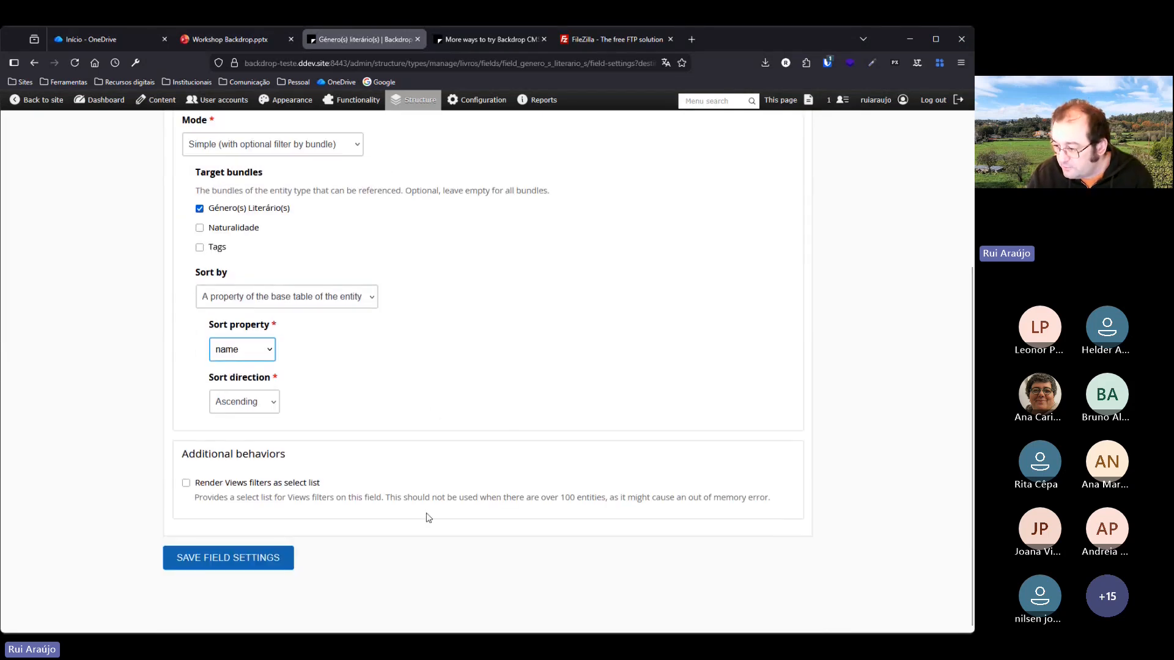
left_click(244, 559)
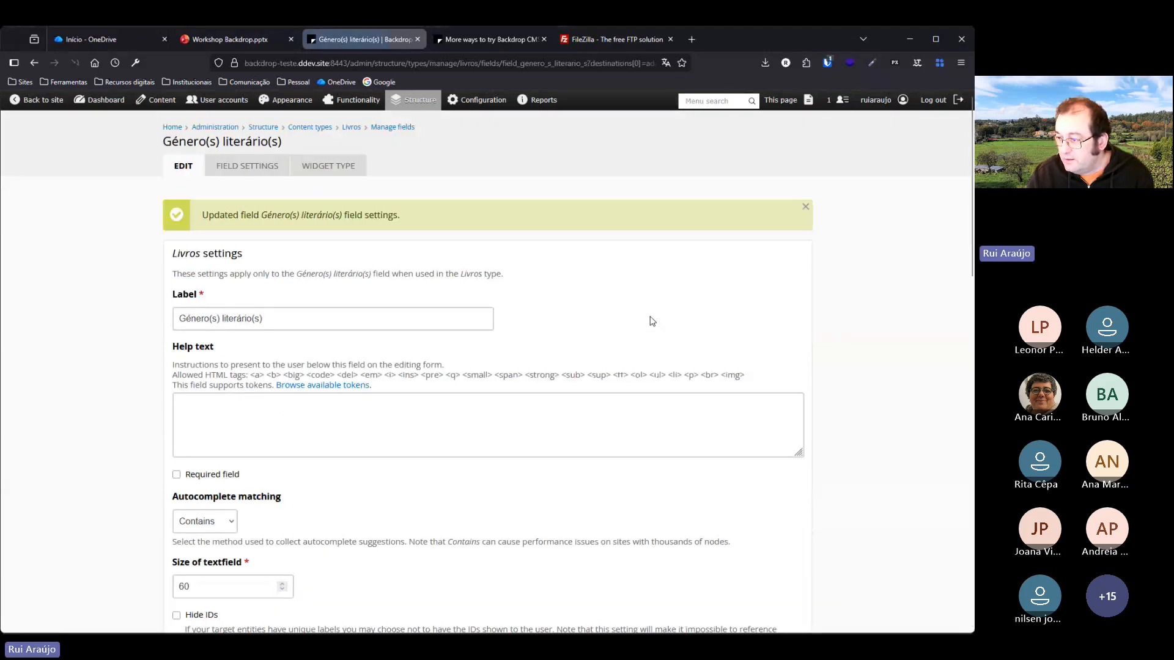
Leave the Género(s) literário(s) default value empty.
scroll(576, 319, "down", 3)
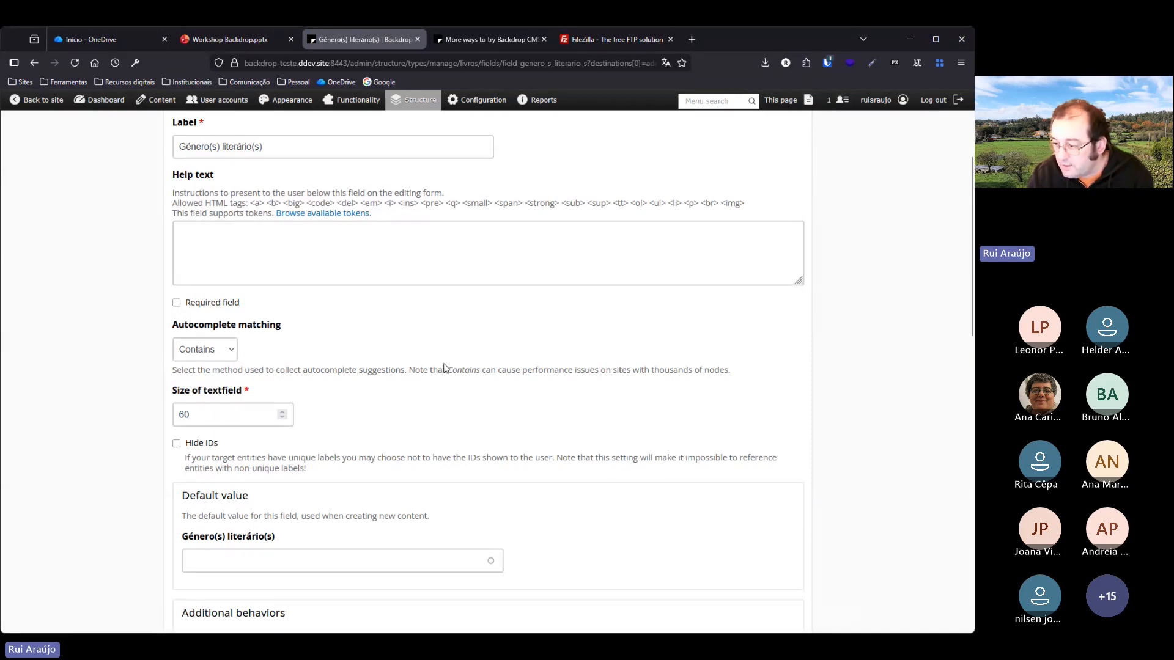
scroll(445, 367, "down", 2)
scroll(537, 326, "down", 3)
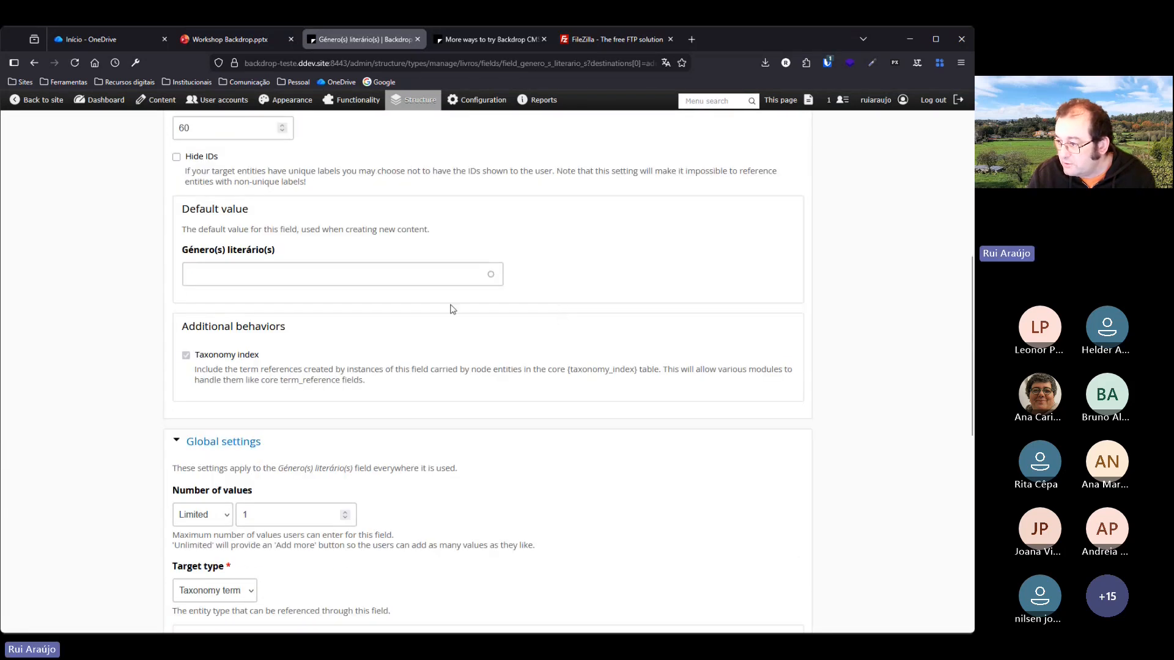
left_click(309, 273)
type("ro")
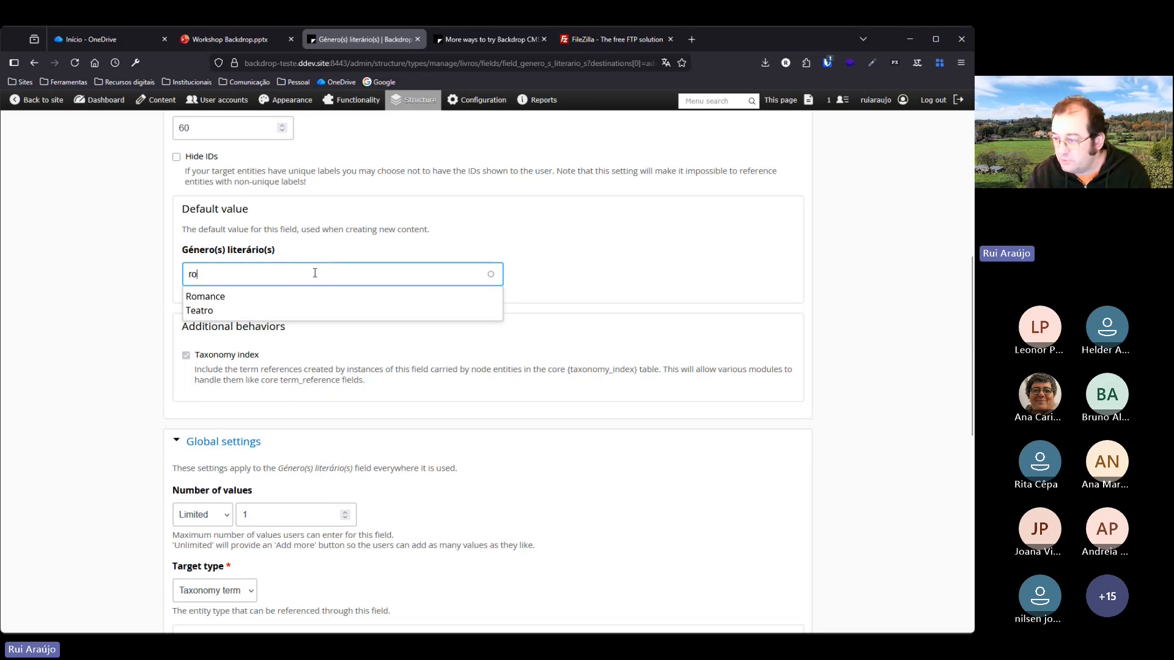
type("m")
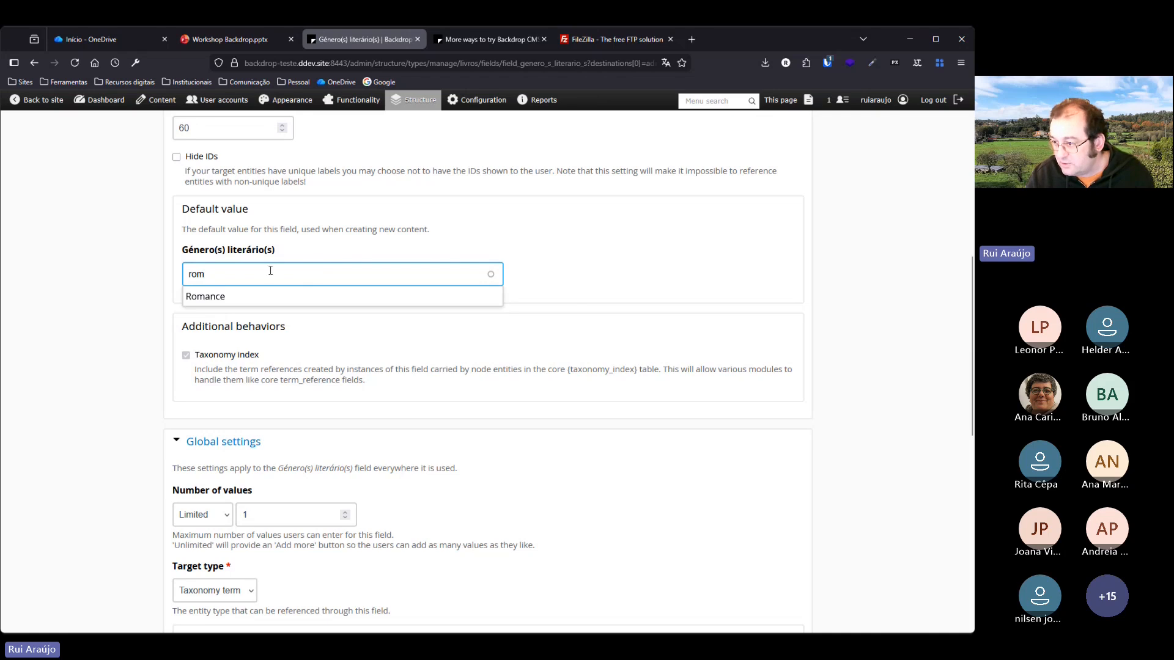
key("BackSpace")
key("BackSpace")
key("BackSpace")
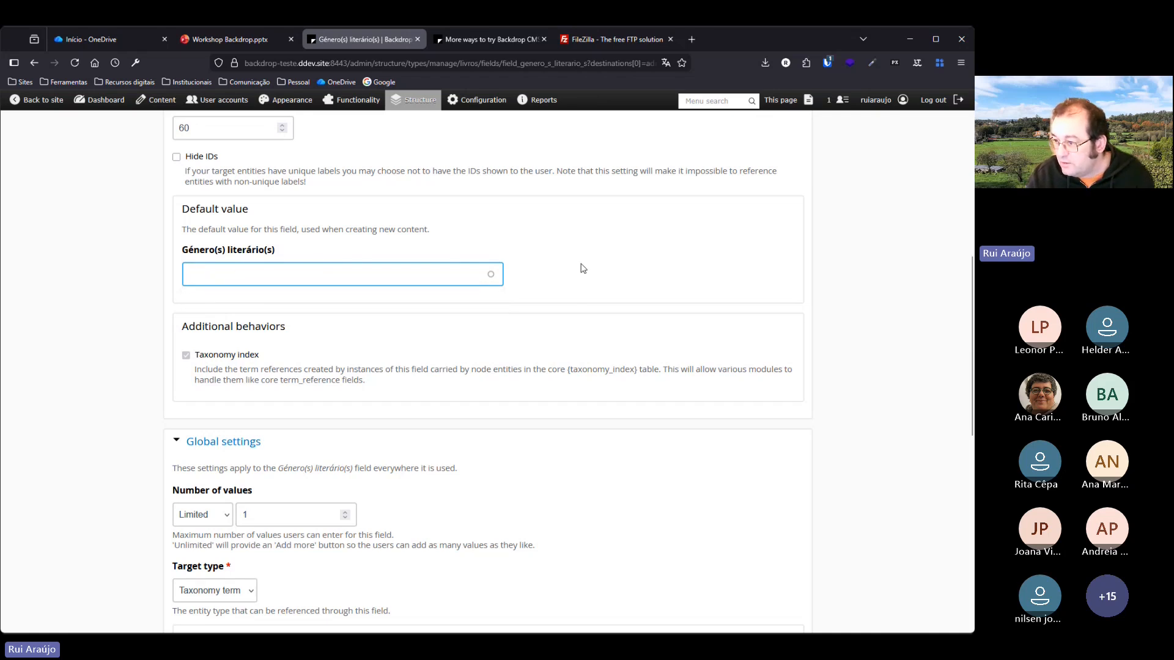
left_click(527, 292)
Set Number of values to Unlimited and save the genre field settings.
scroll(318, 428, "down", 3)
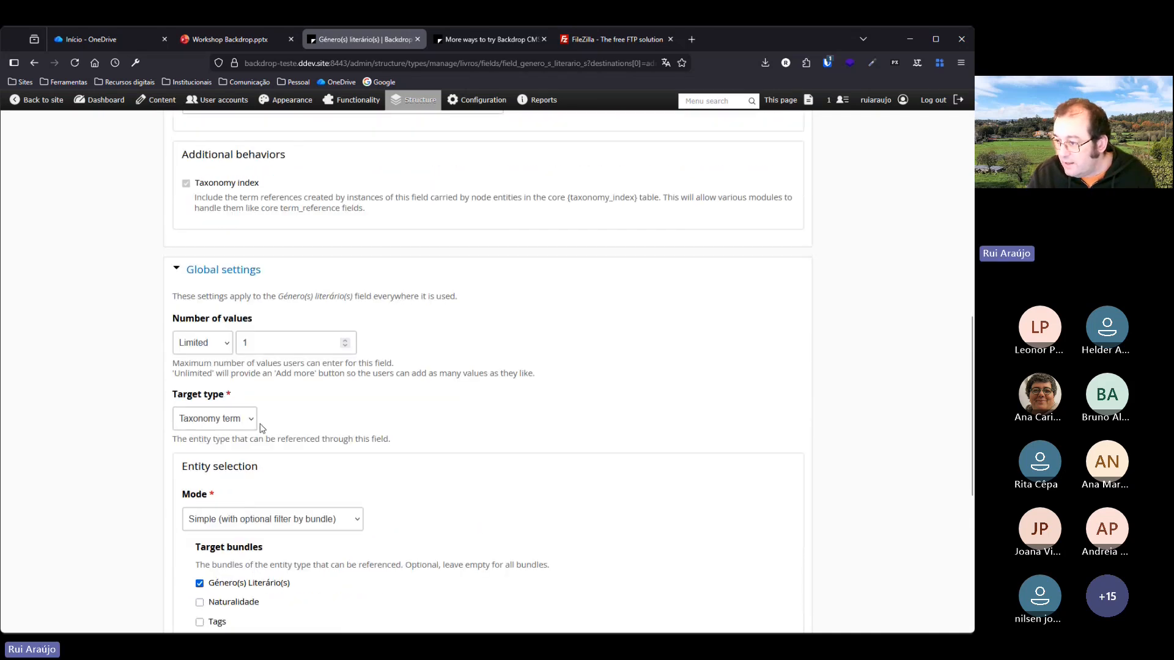
left_click(225, 346)
left_click(198, 380)
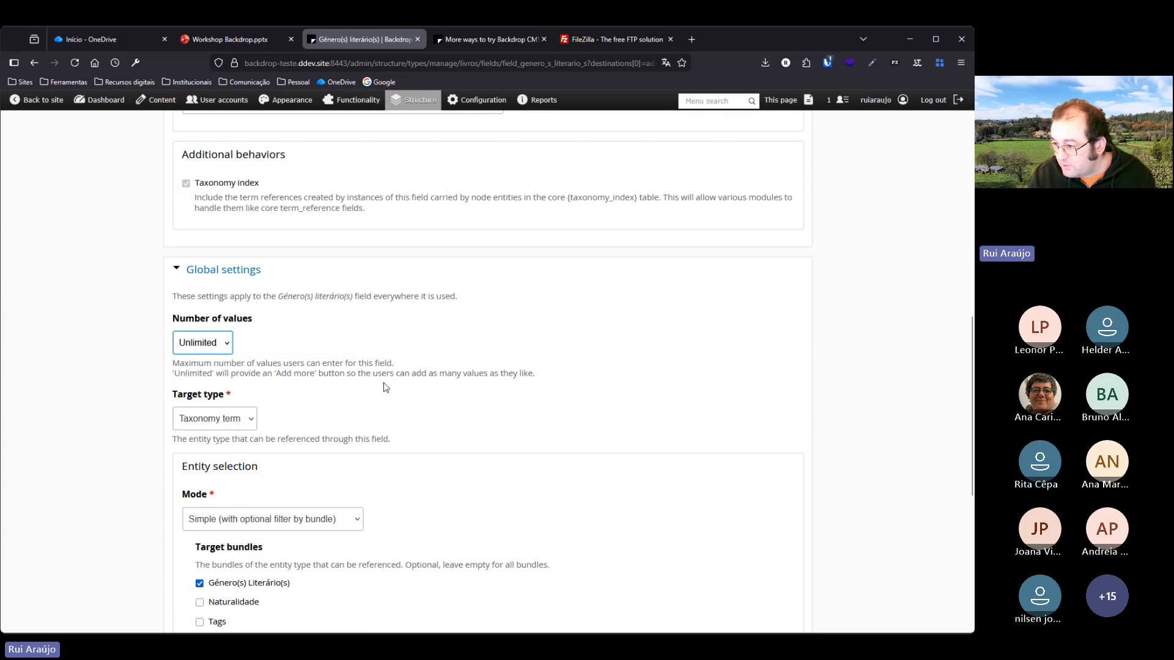
scroll(407, 351, "down", 6)
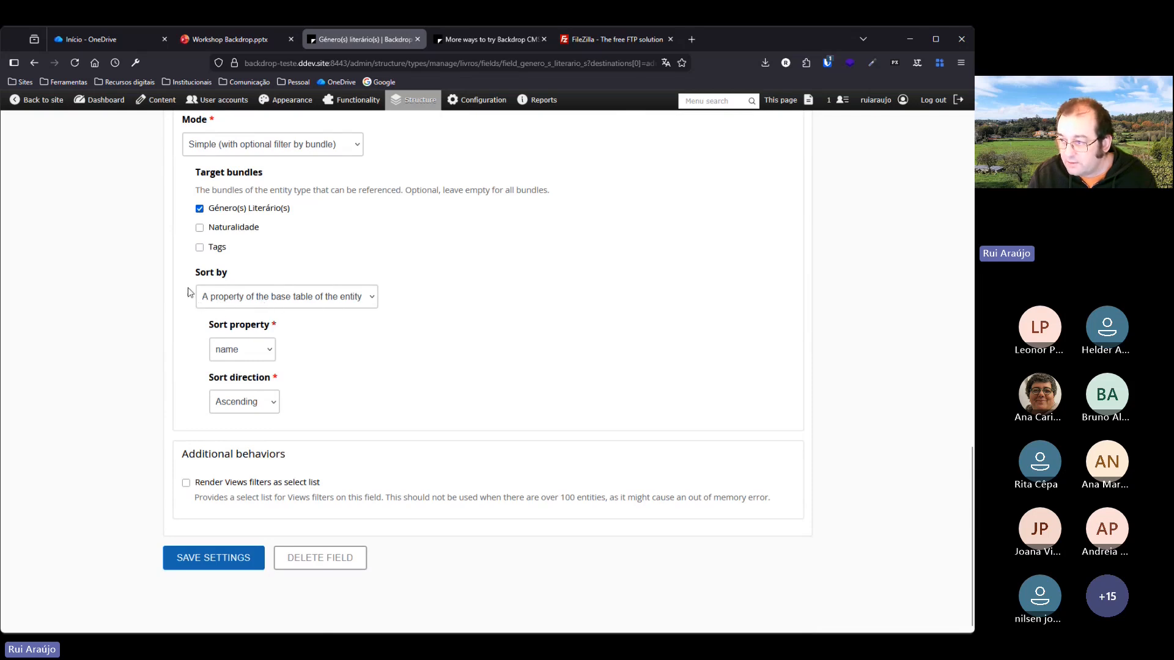
scroll(225, 190, "up", 1)
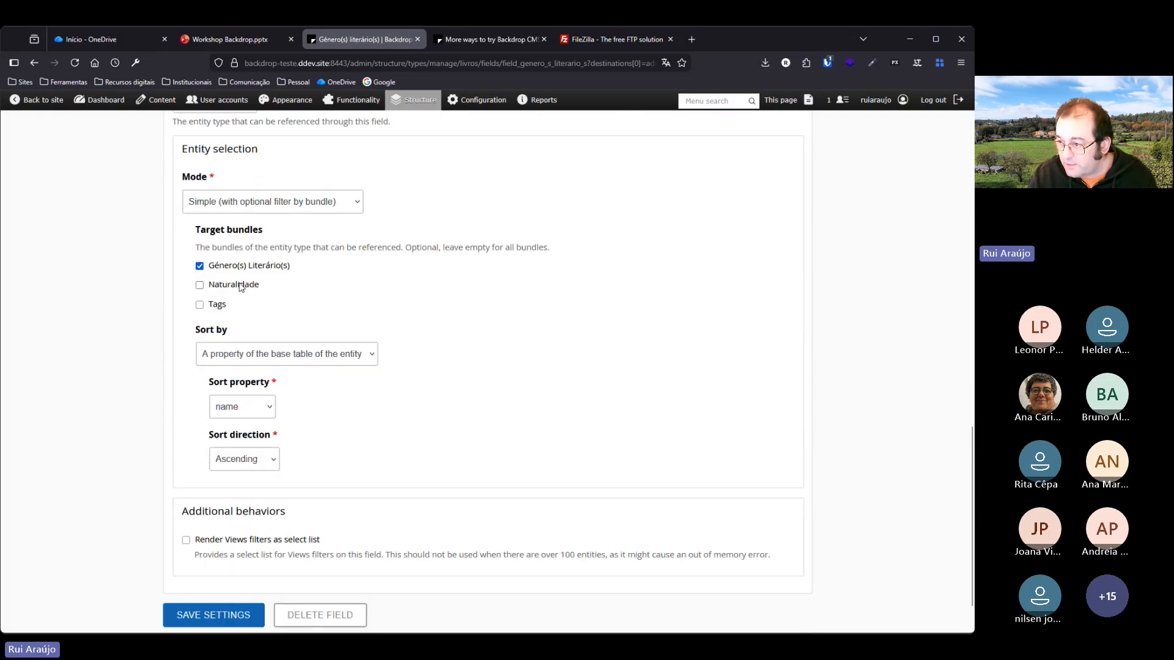
scroll(232, 274, "down", 1)
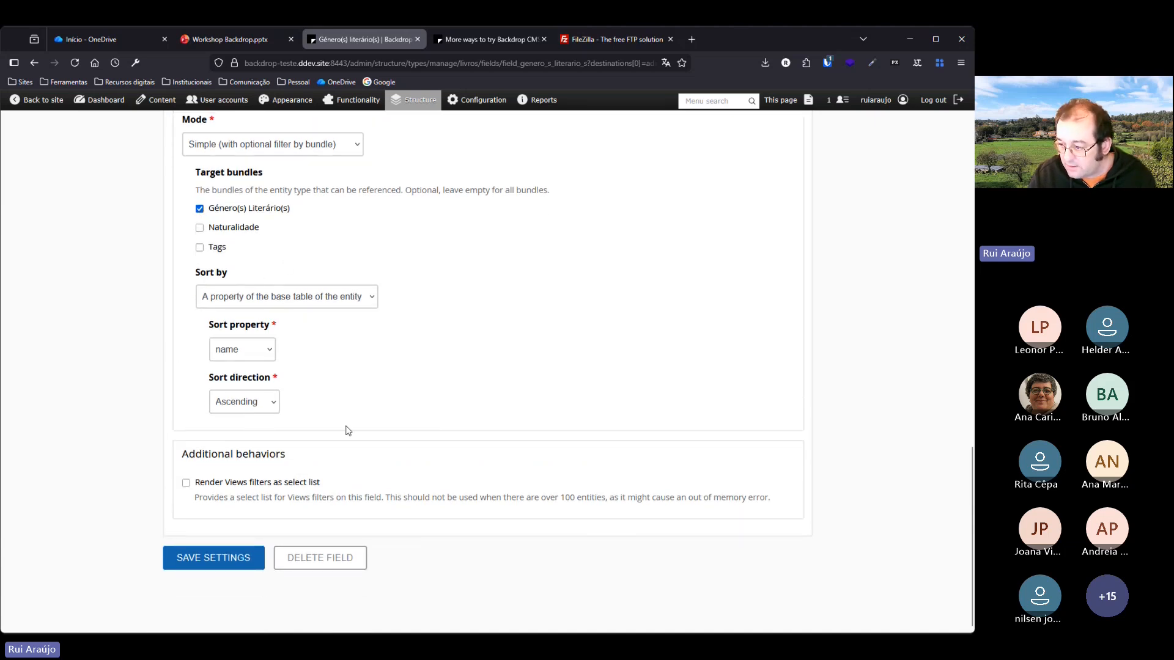
left_click(240, 558)
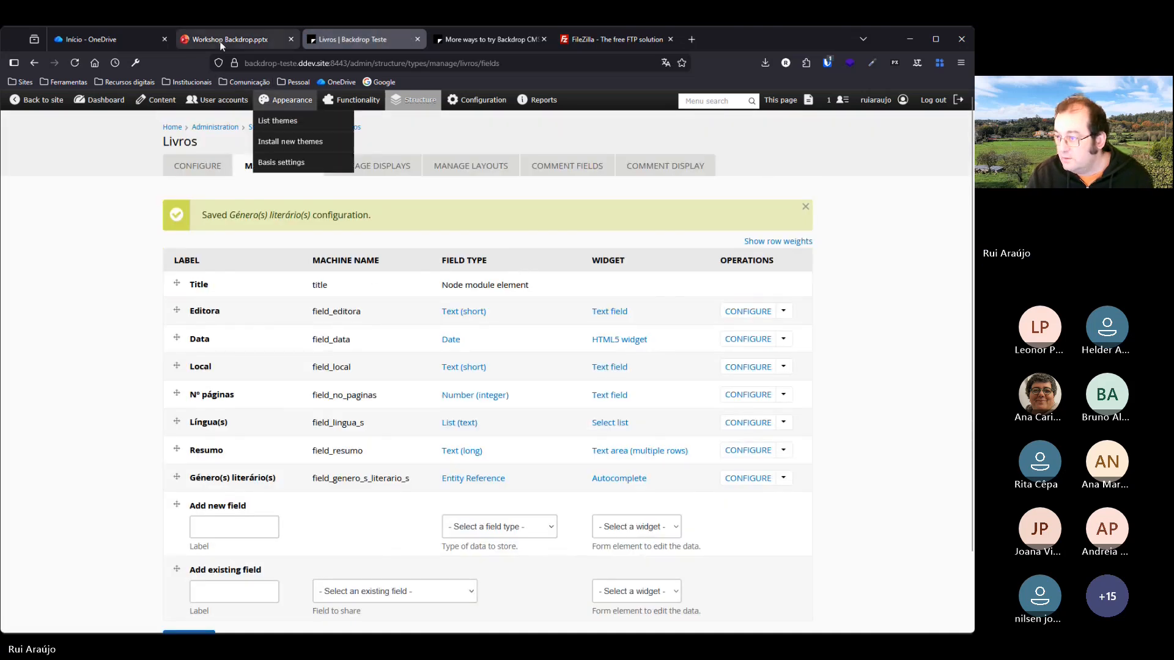
Add a Livros field labelled Referências externas of type Link with the Link widget.
left_click(221, 42)
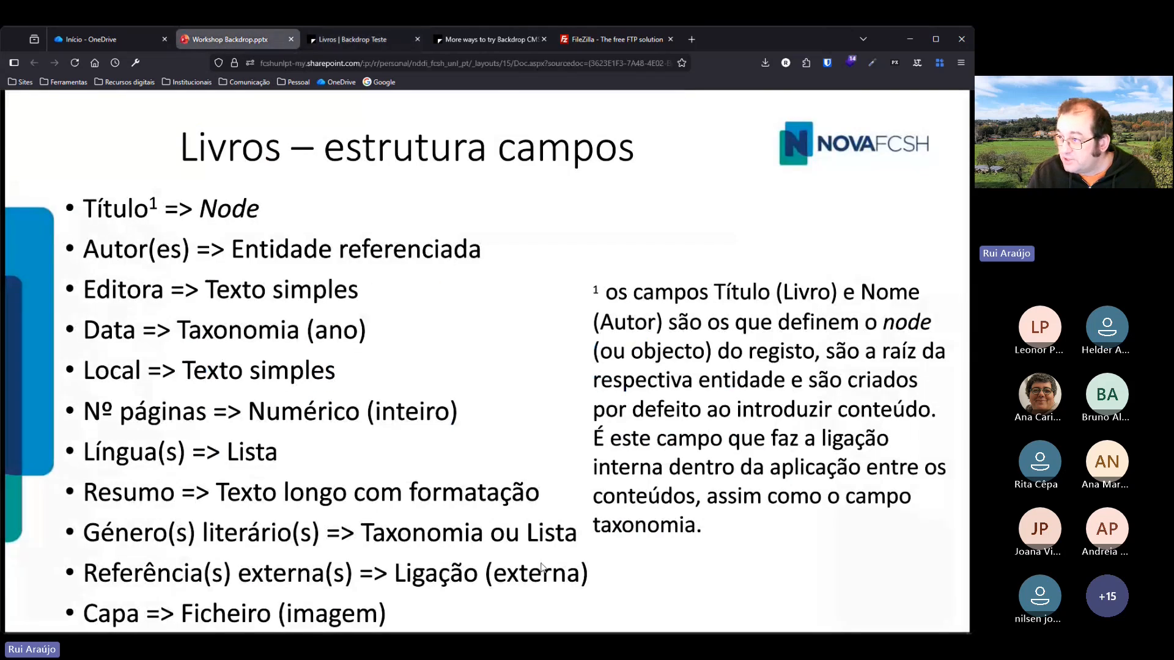
left_click(336, 41)
left_click(228, 530)
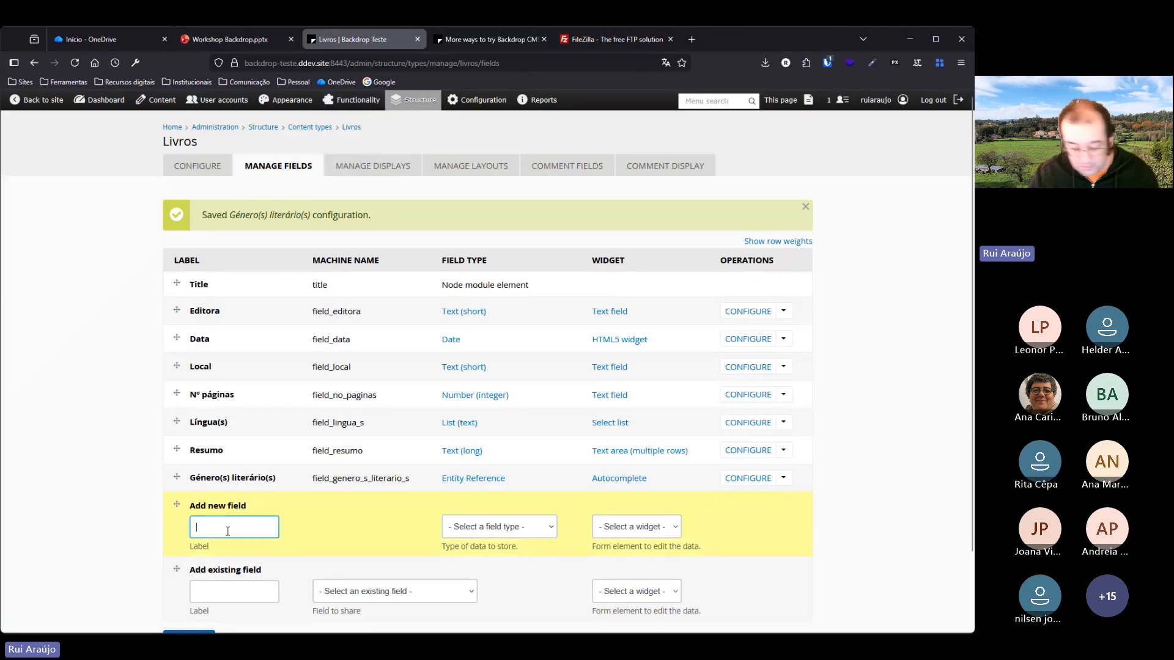
type("Refr")
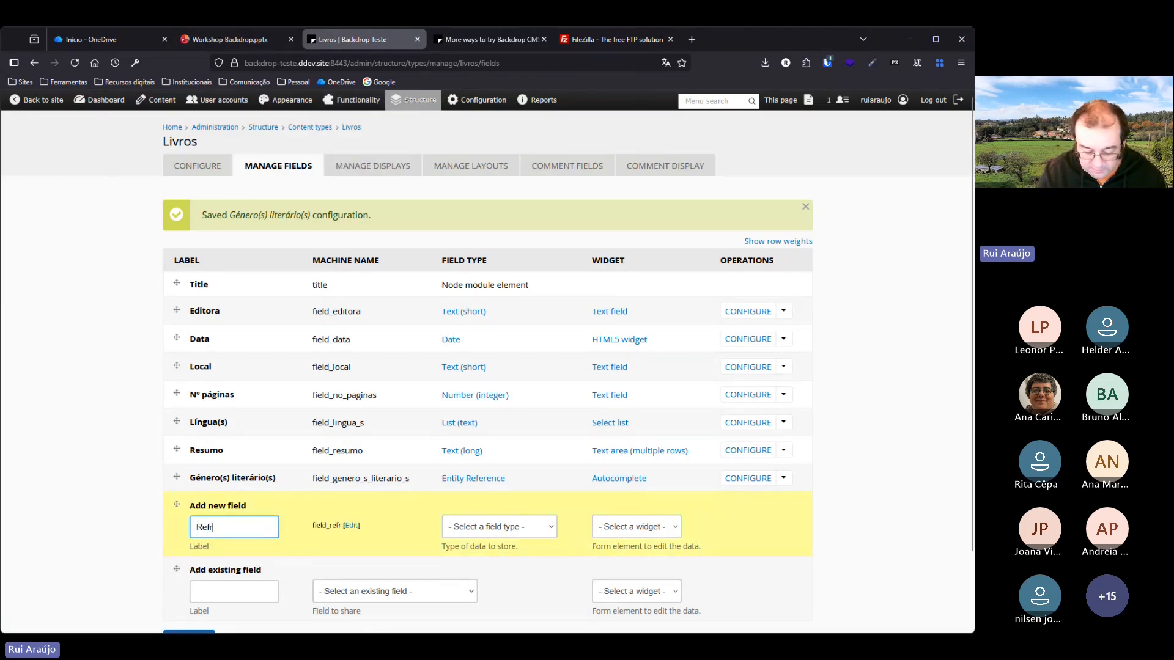
type("ência")
key("BackSpace")
key("BackSpace")
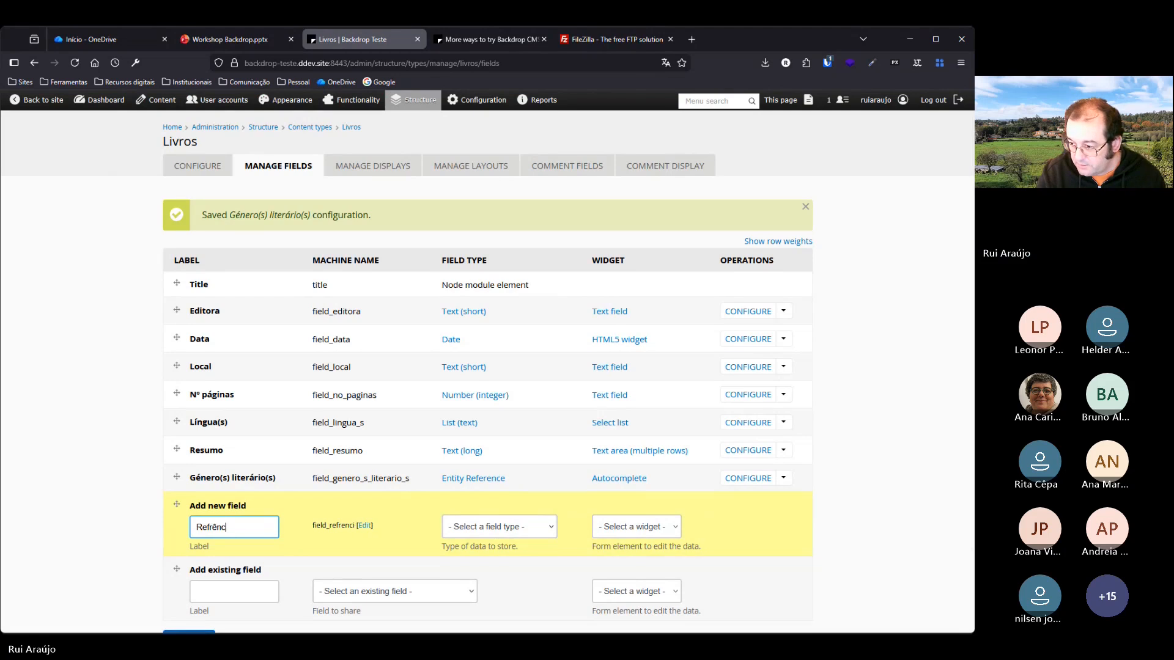
key("BackSpace")
key("BackSpace")
key("BackSpace")
key("BackSpace")
type("efe")
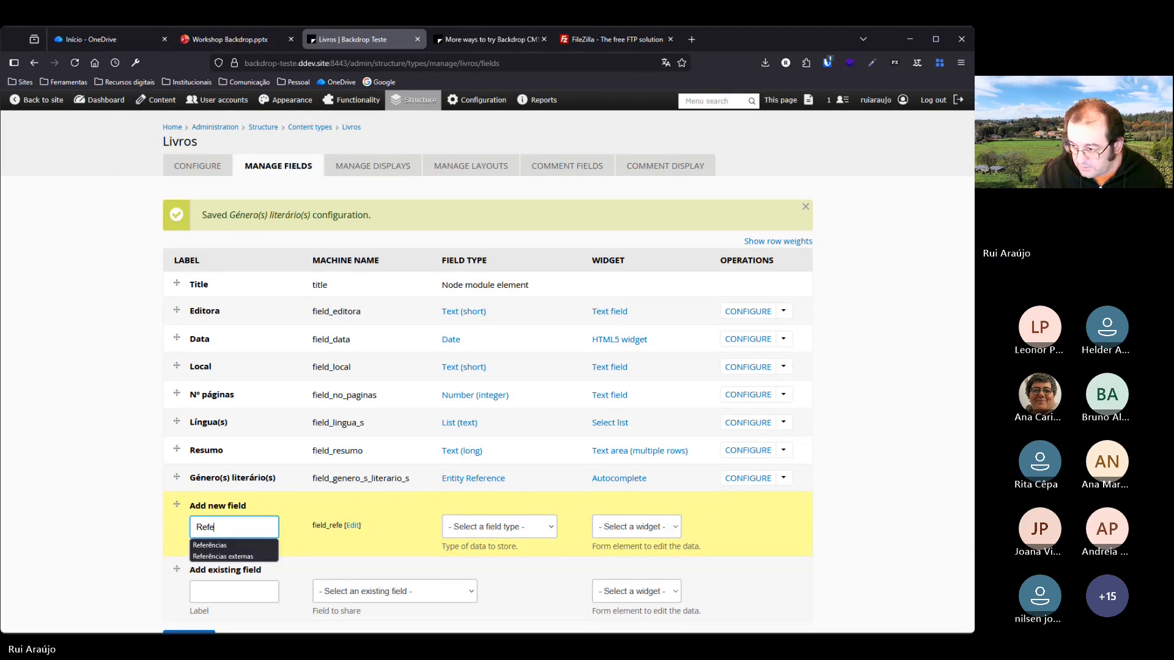
left_click(223, 557)
left_click(520, 526)
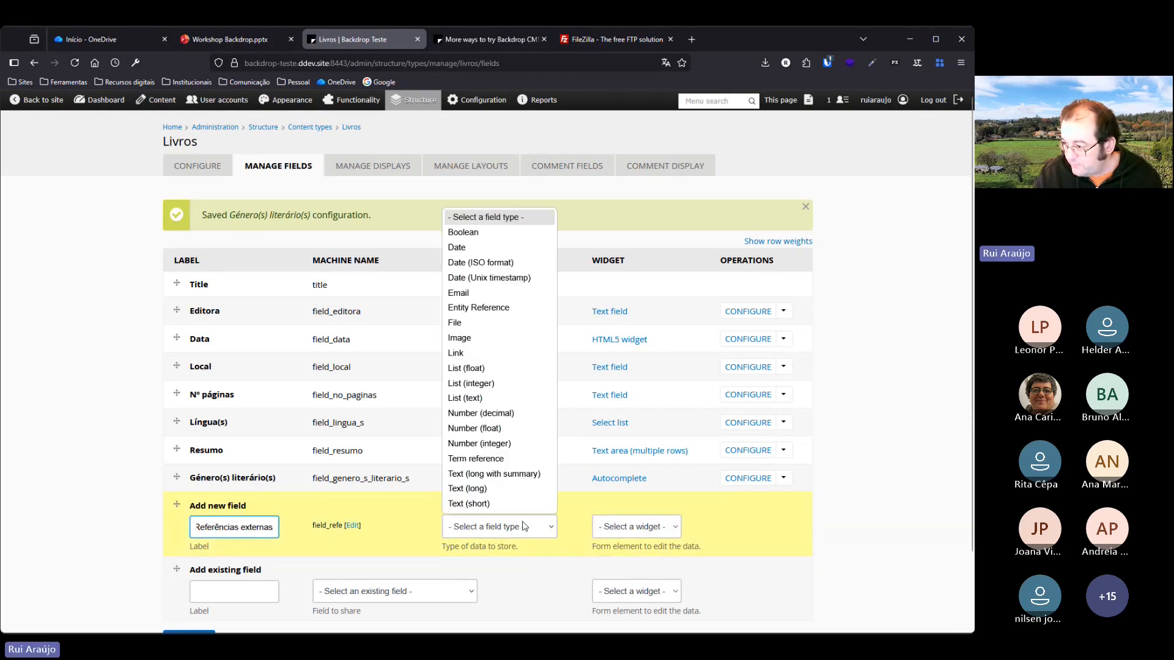
left_click(479, 353)
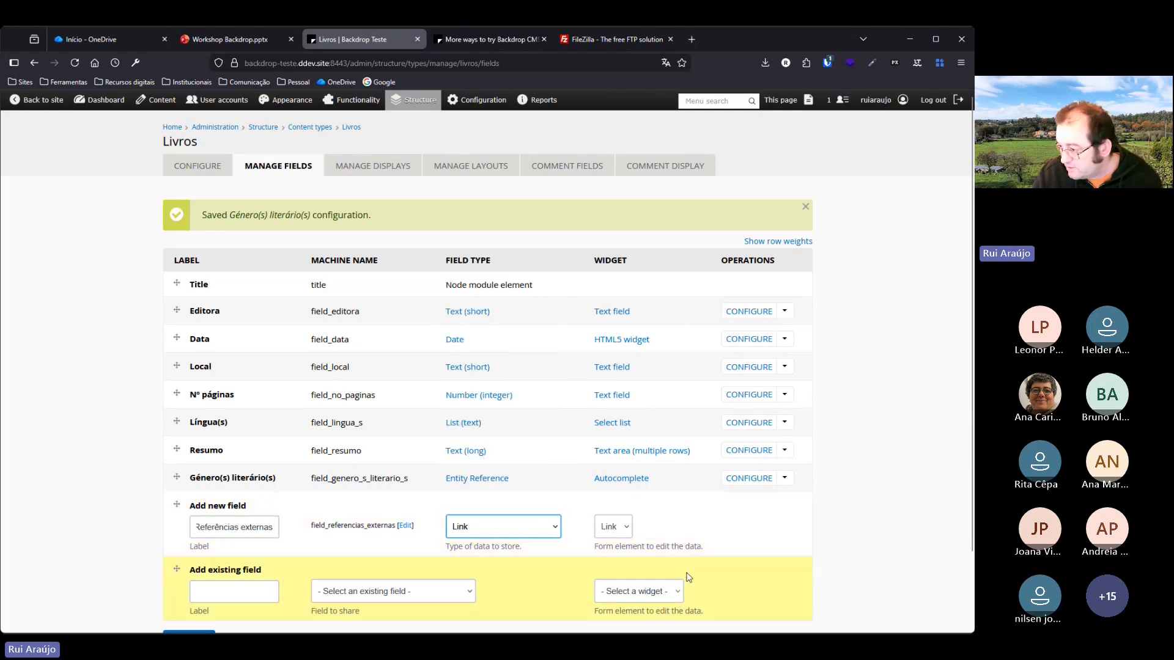
scroll(330, 531, "down", 2)
left_click(210, 557)
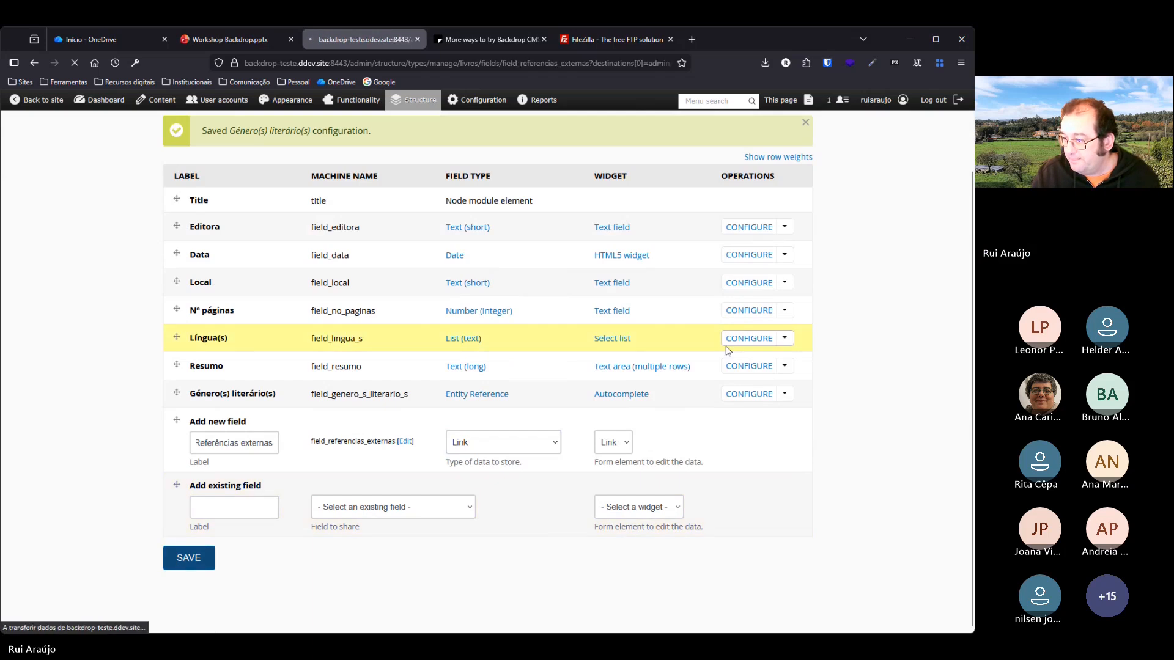
Under Advanced Options, set Referências externas links to open in the window root.
scroll(304, 299, "down", 5)
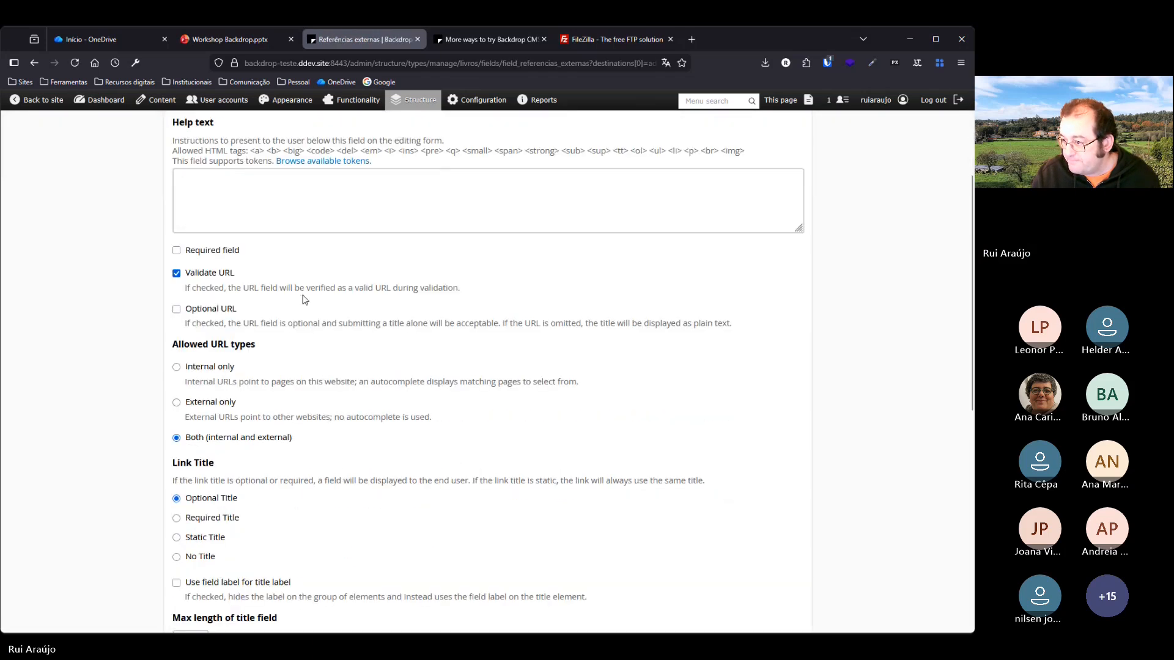
scroll(424, 307, "down", 2)
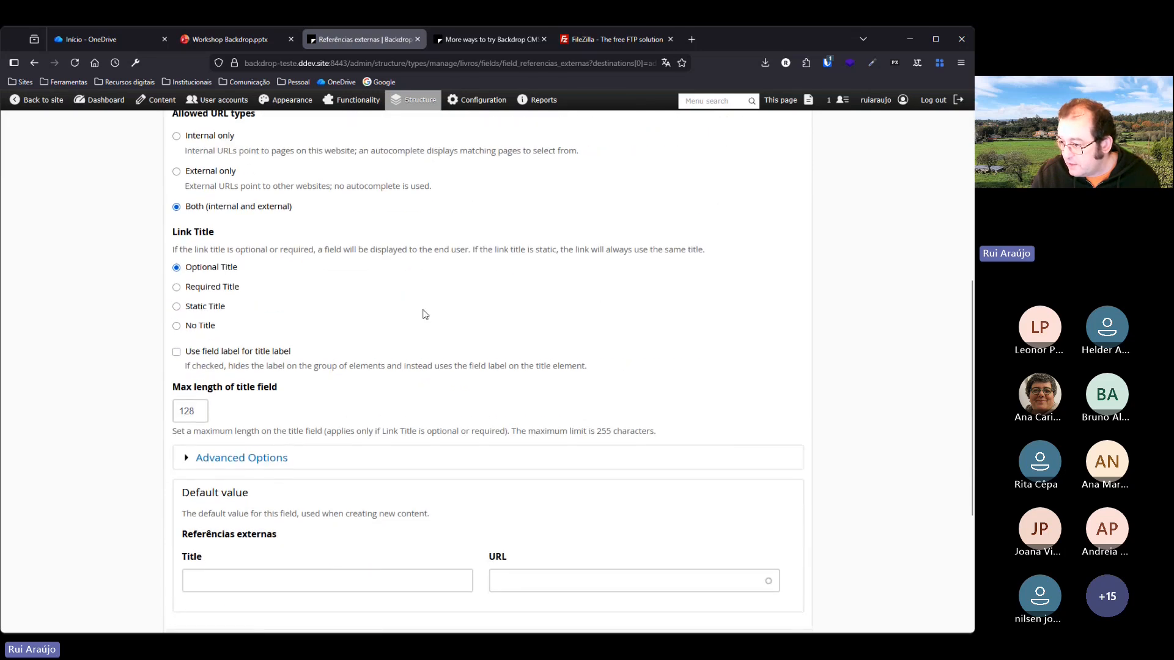
scroll(425, 314, "down", 4)
scroll(425, 314, "up", 6)
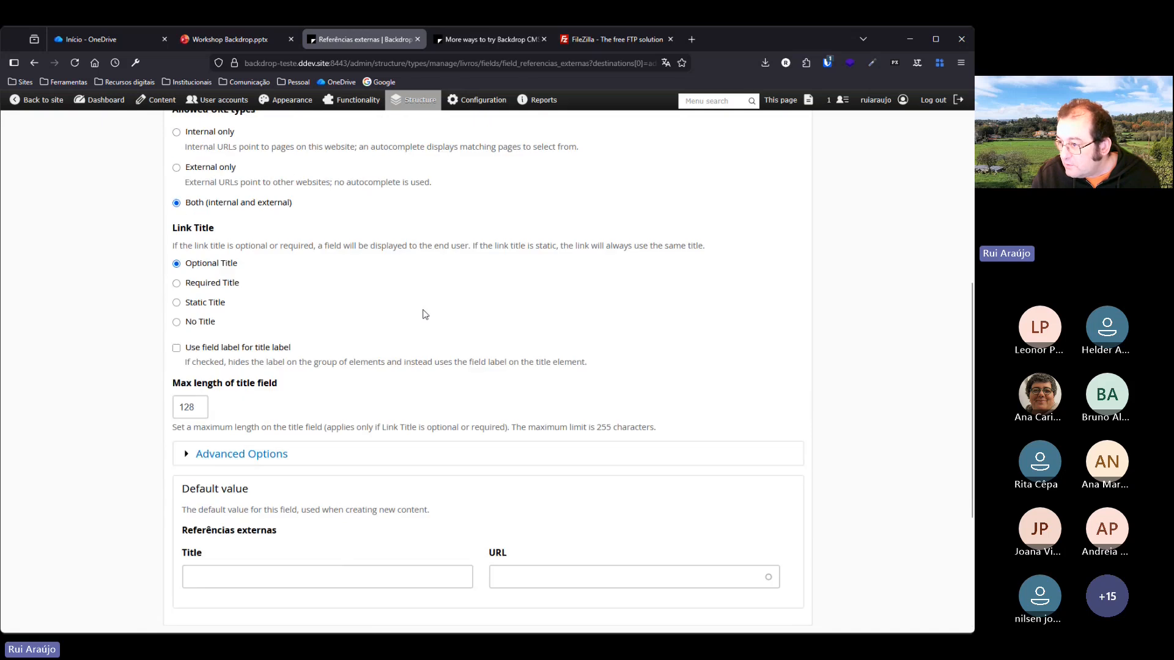
scroll(425, 314, "up", 4)
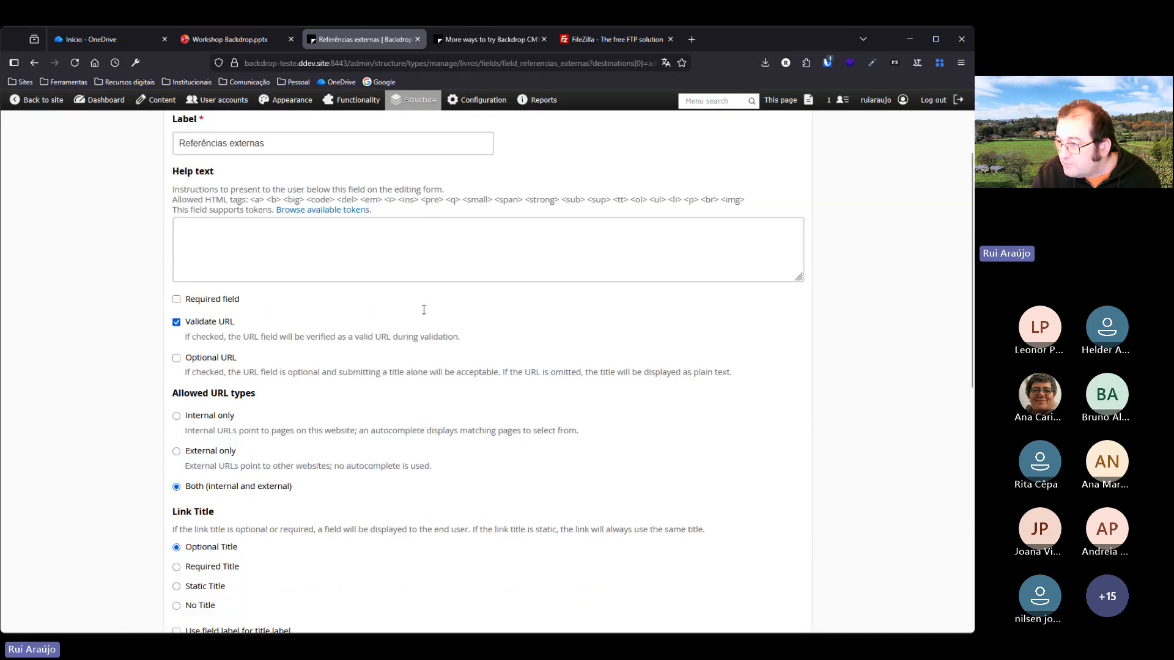
scroll(424, 310, "down", 4)
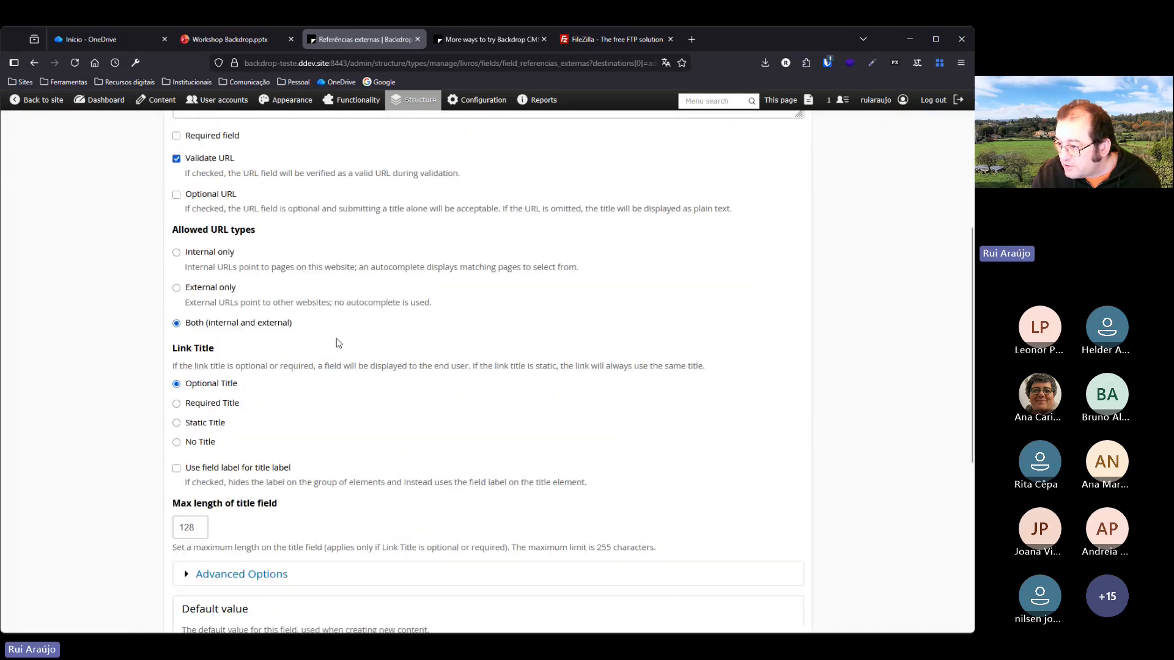
scroll(396, 335, "down", 2)
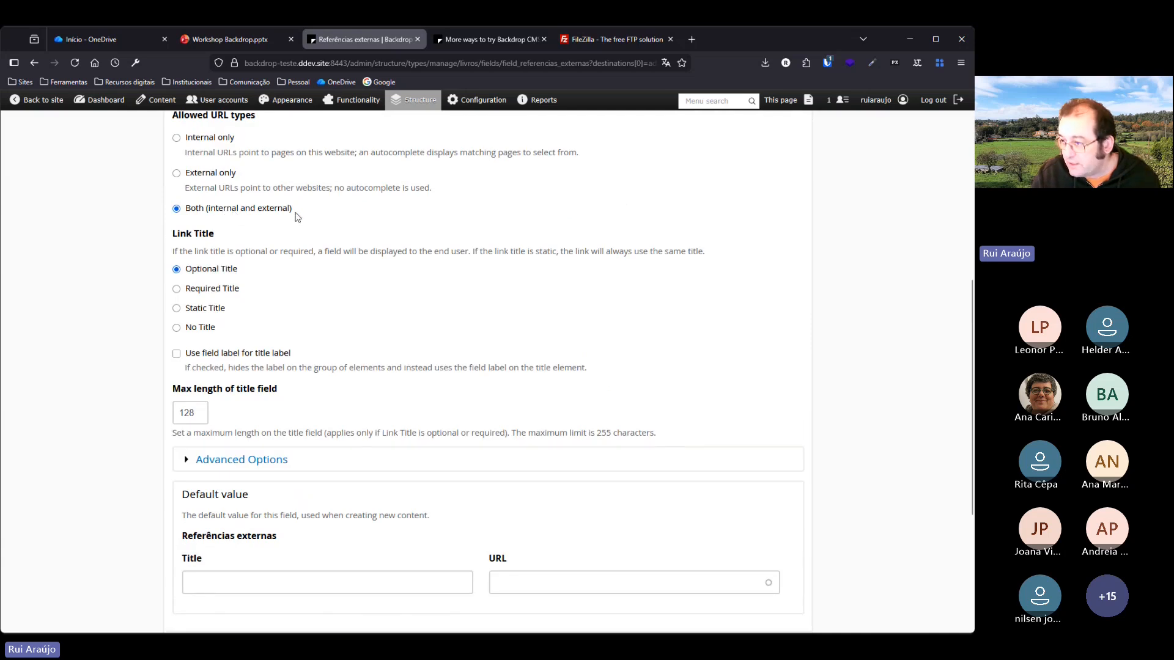
scroll(342, 217, "down", 1)
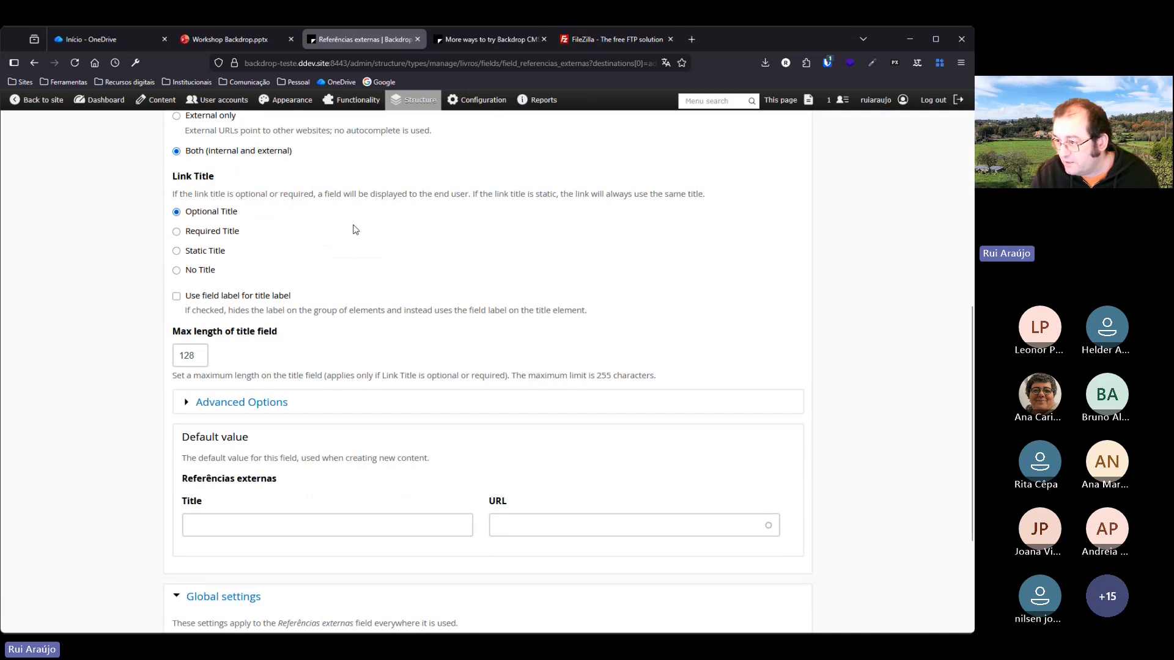
scroll(357, 229, "up", 1)
scroll(356, 231, "down", 3)
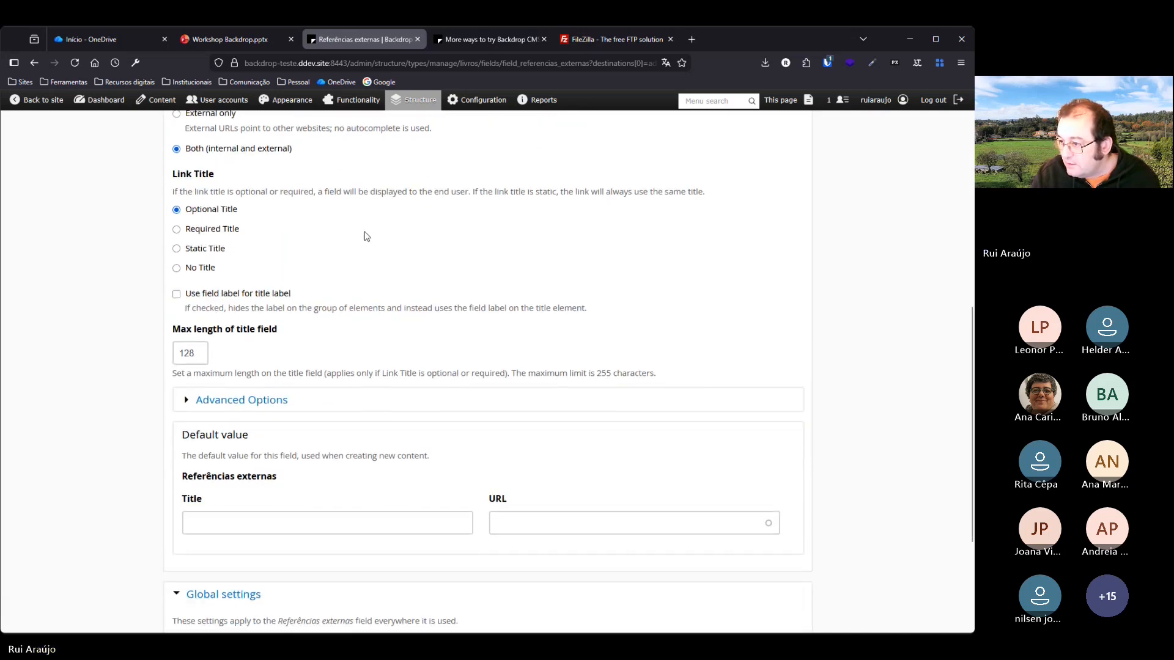
left_click(288, 290)
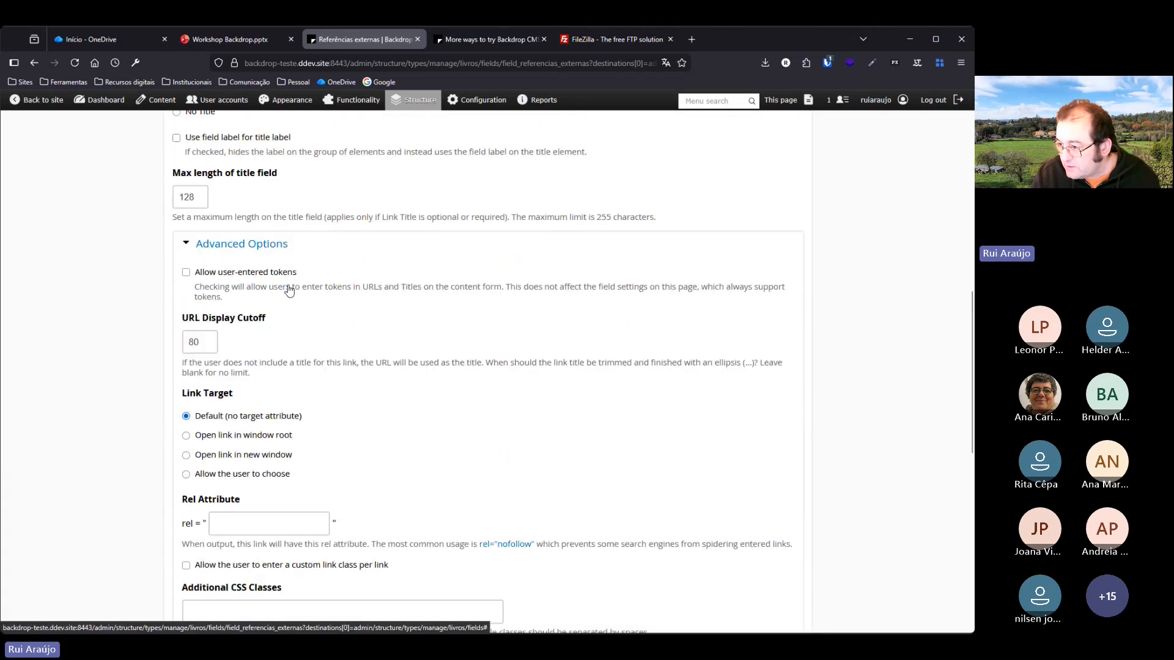
scroll(288, 283, "down", 3)
scroll(360, 230, "up", 3)
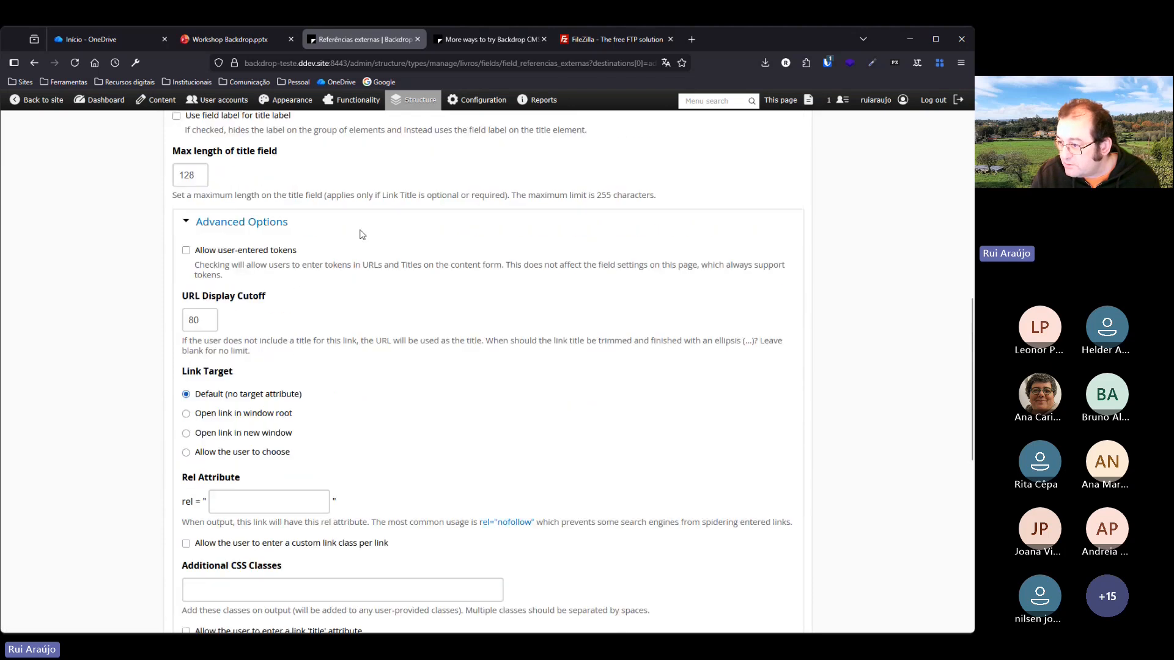
left_click(267, 280)
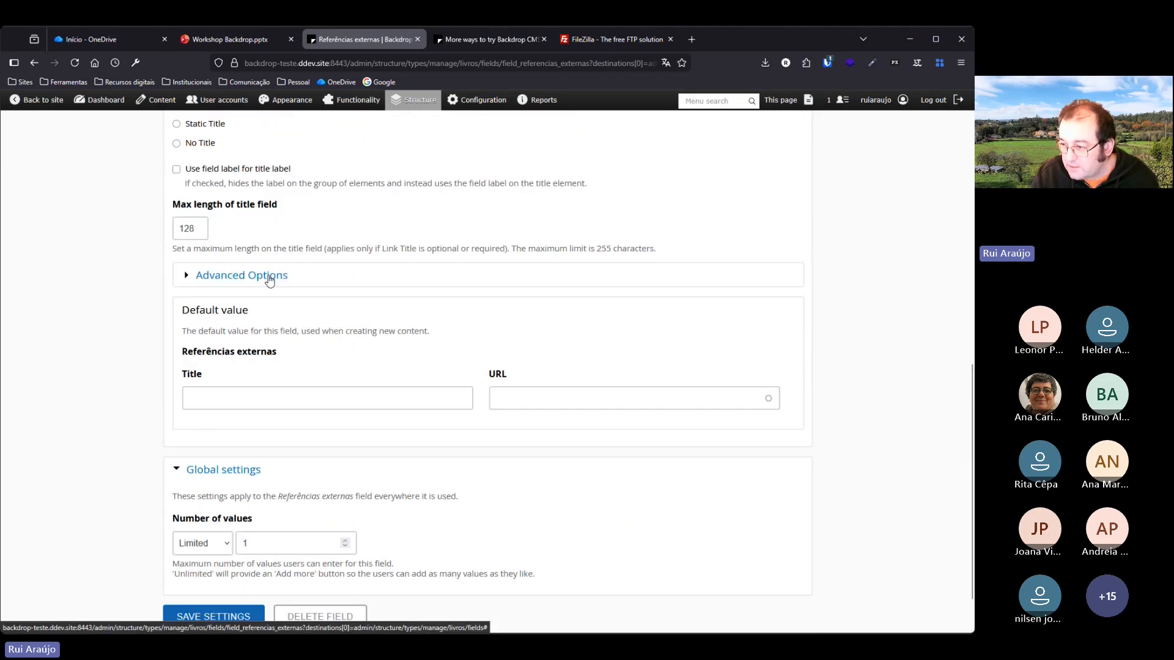
left_click(267, 276)
scroll(327, 285, "down", 2)
scroll(327, 285, "down", 1)
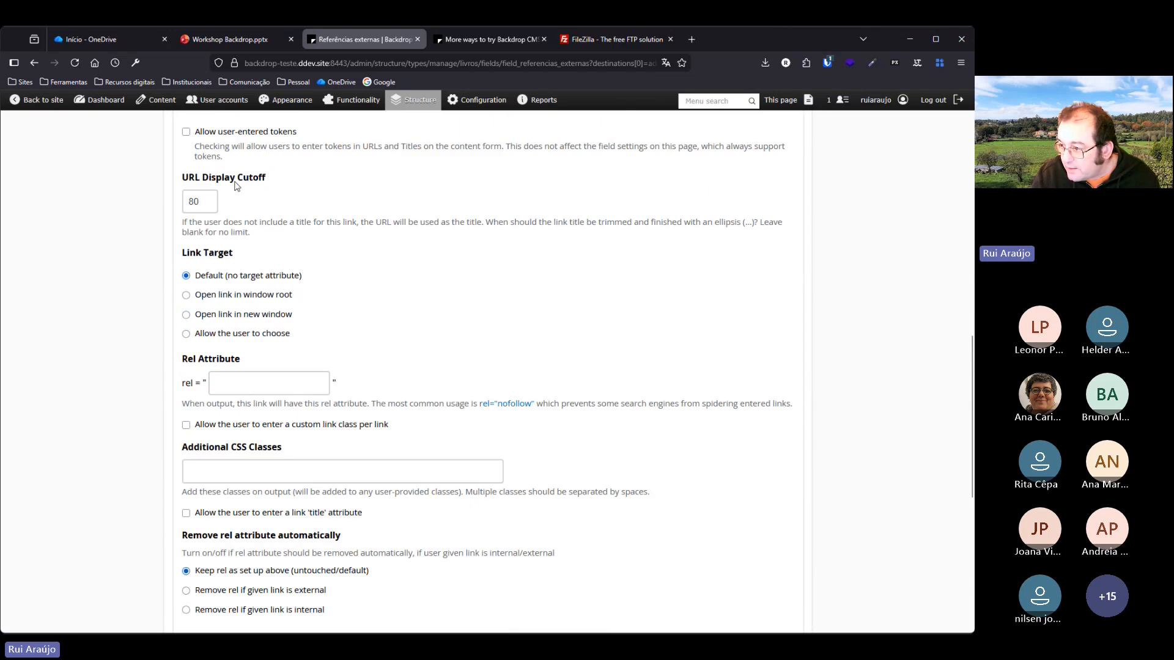
left_click(186, 295)
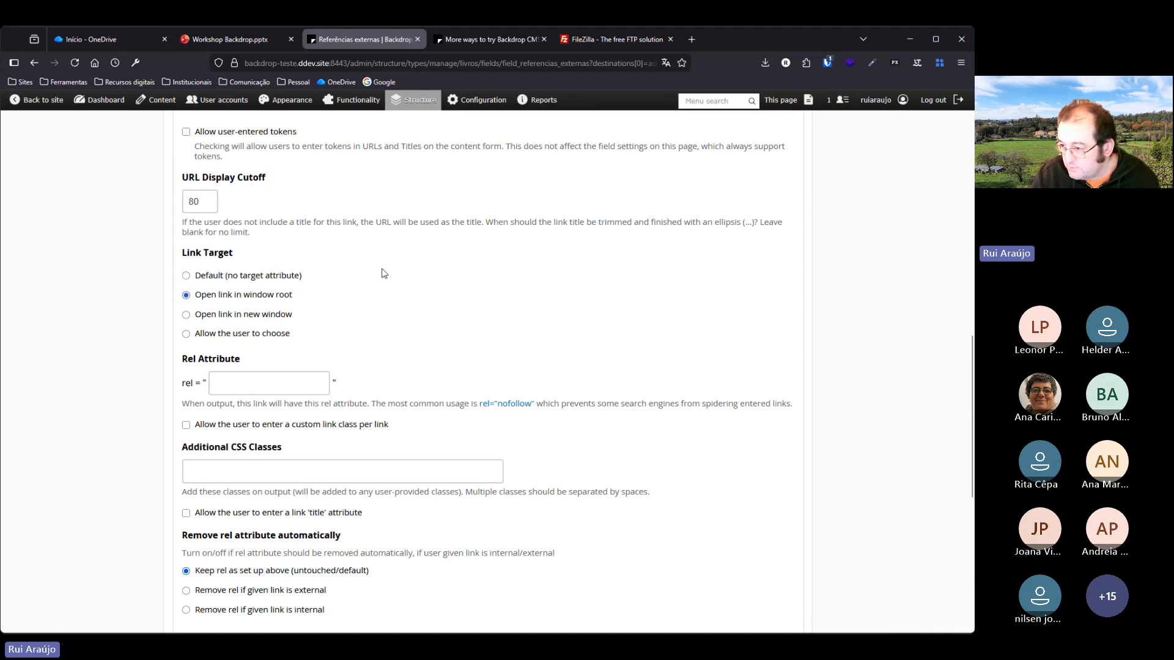
Allow unlimited values for Referências externas and save its settings.
scroll(393, 277, "down", 1)
scroll(396, 219, "down", 5)
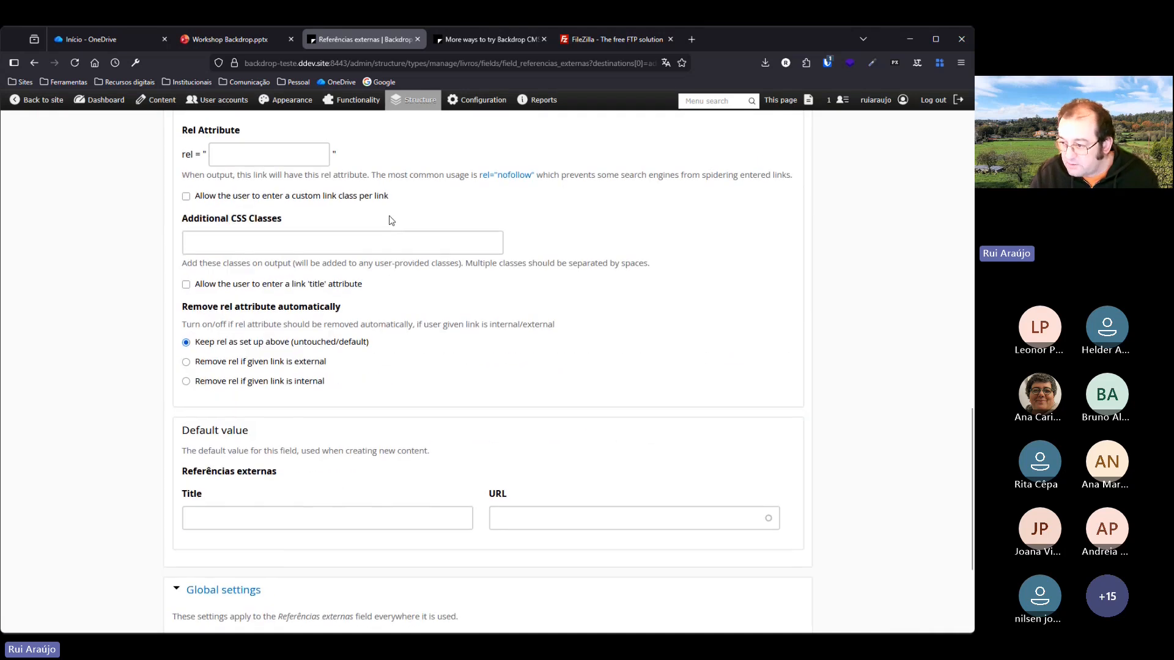
scroll(394, 220, "down", 3)
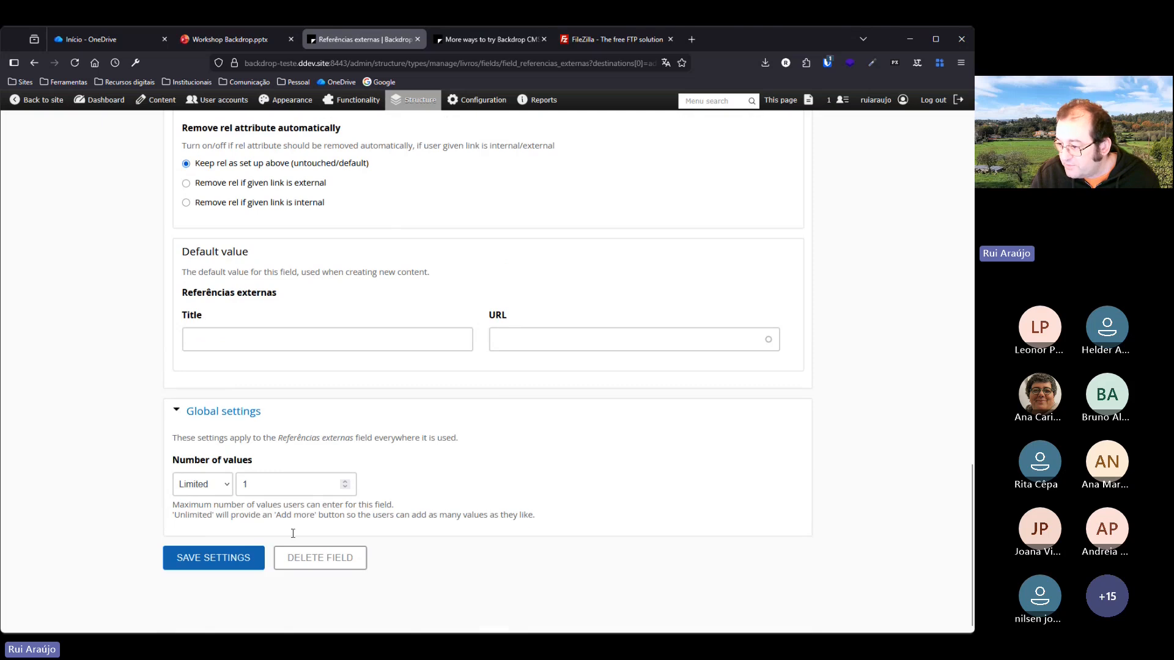
left_click(222, 486)
left_click(203, 524)
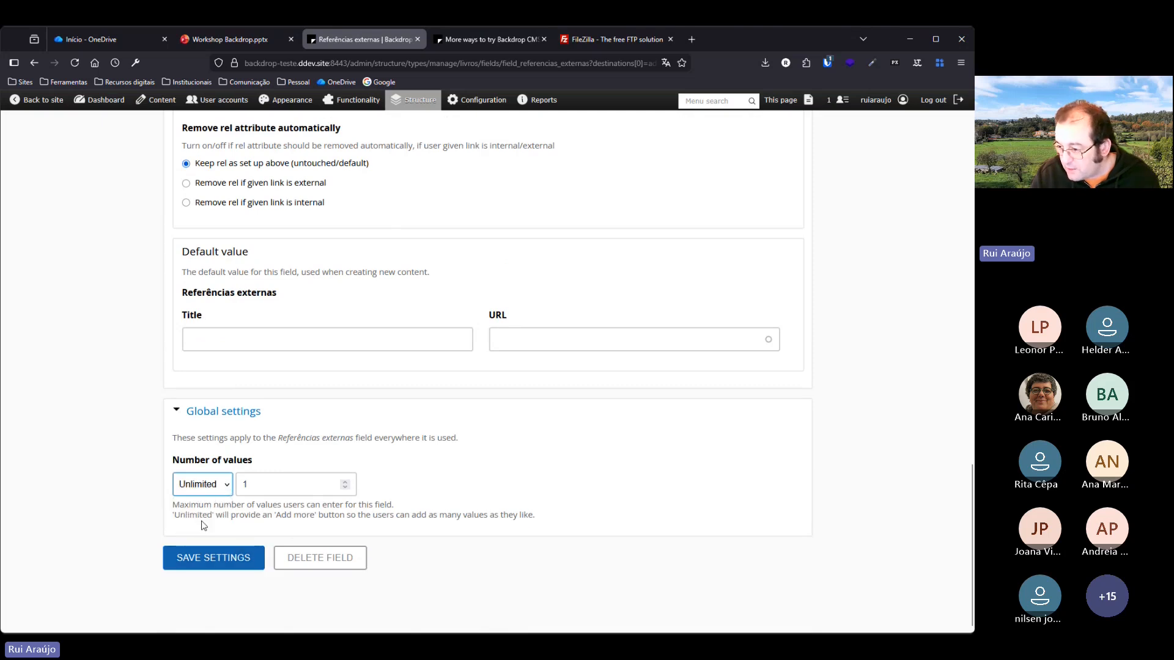
left_click(225, 560)
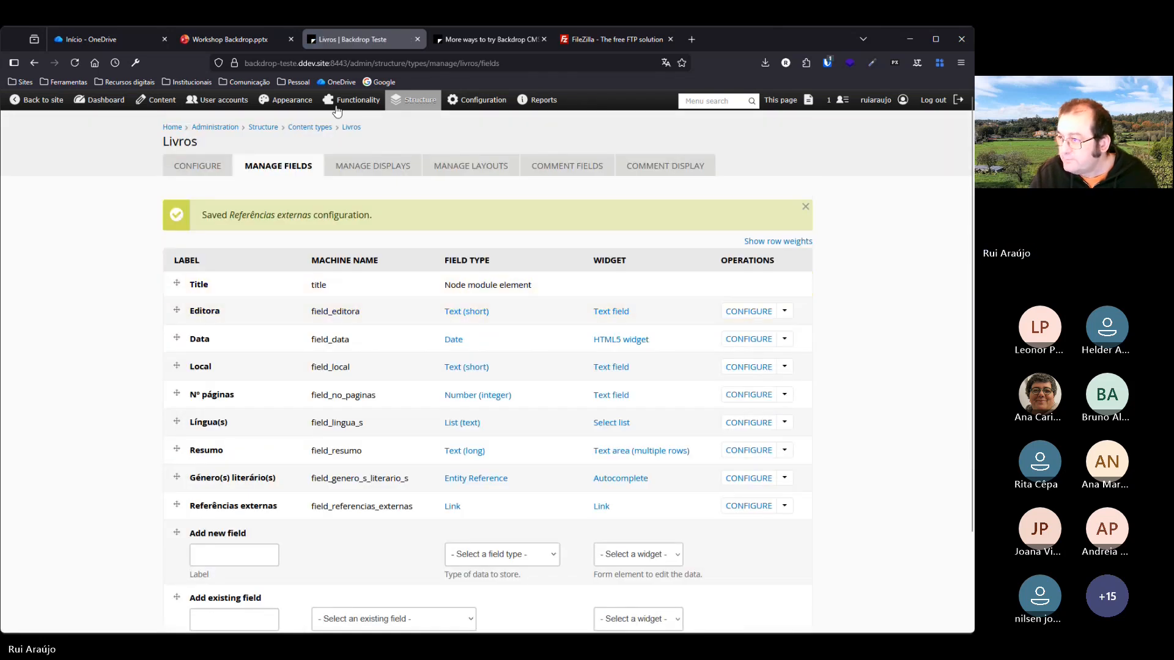
Create the Capa Image field on Livros and save its public-file storage settings.
left_click(213, 39)
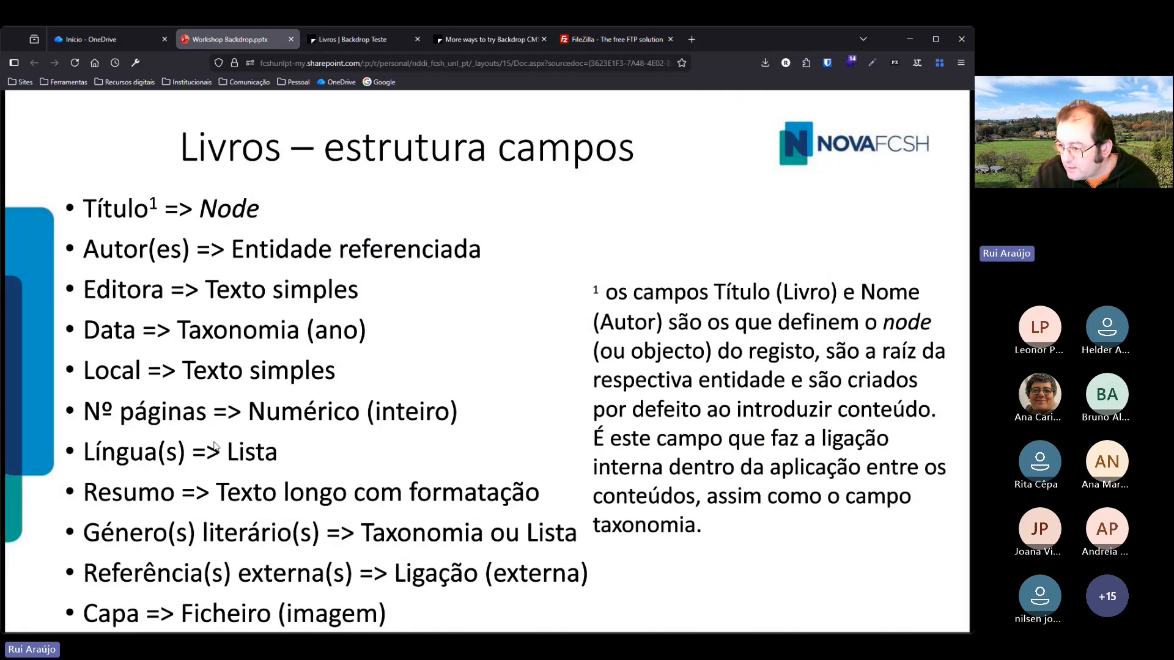
left_click(350, 39)
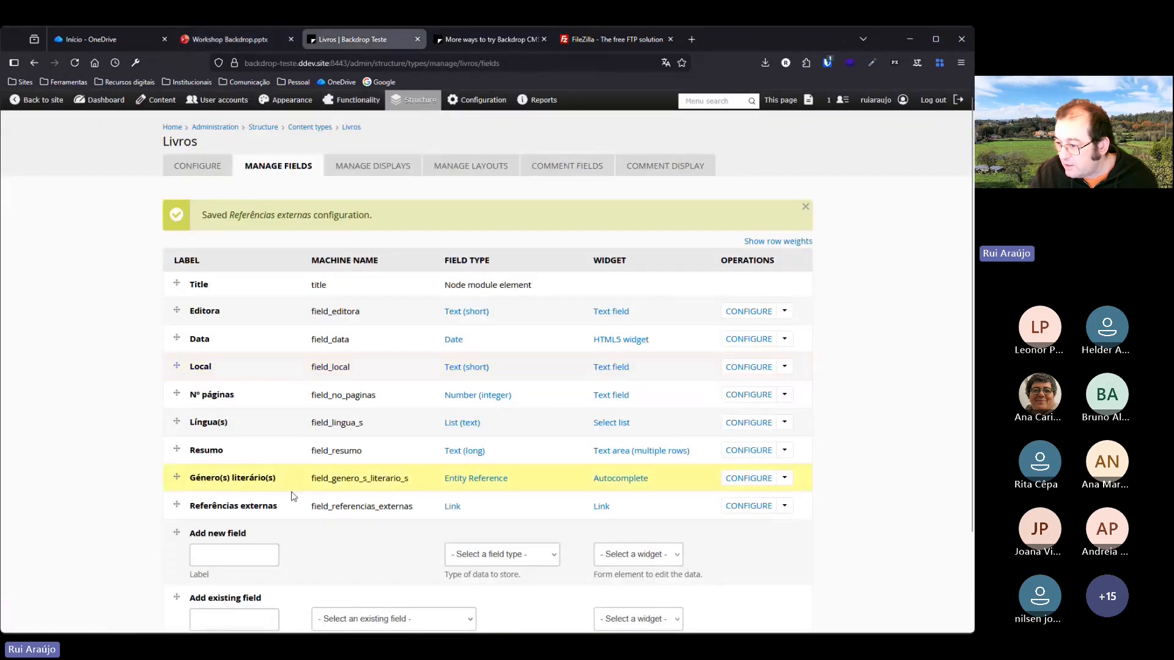
type("Capa")
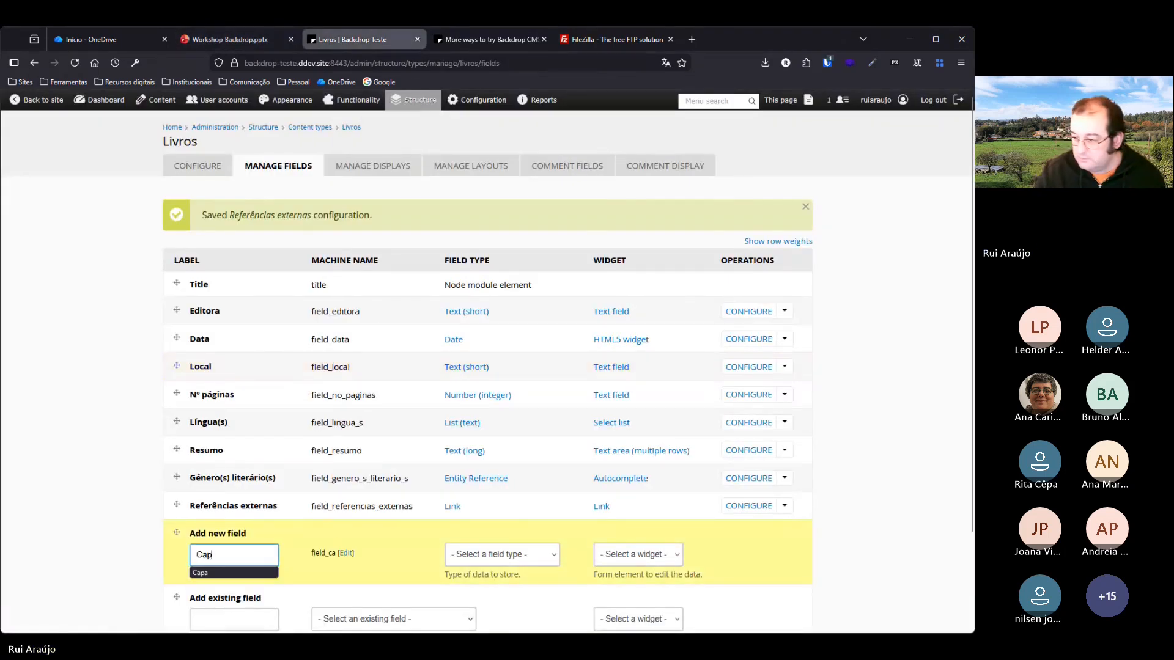
left_click(505, 552)
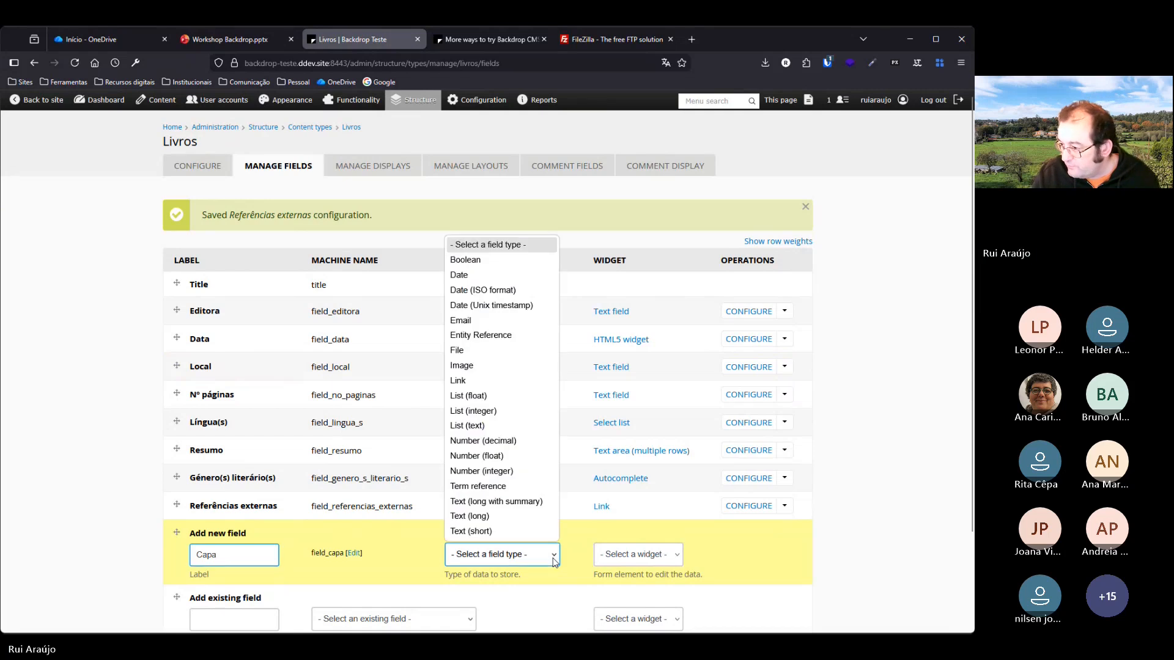
left_click(461, 367)
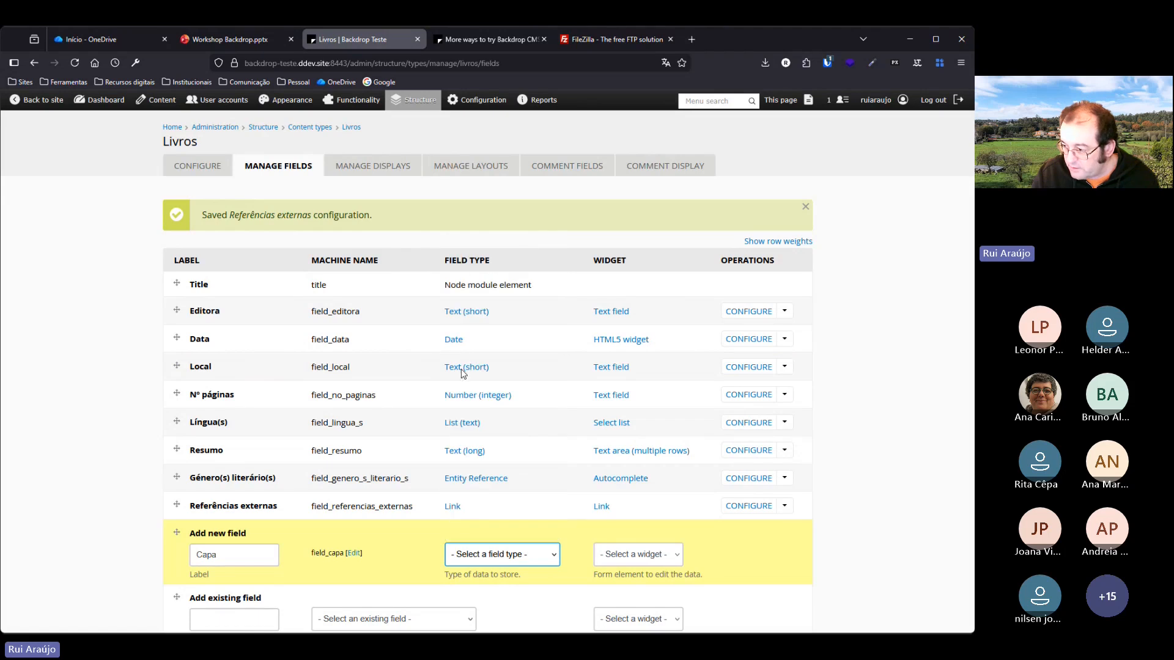
scroll(448, 458, "down", 2)
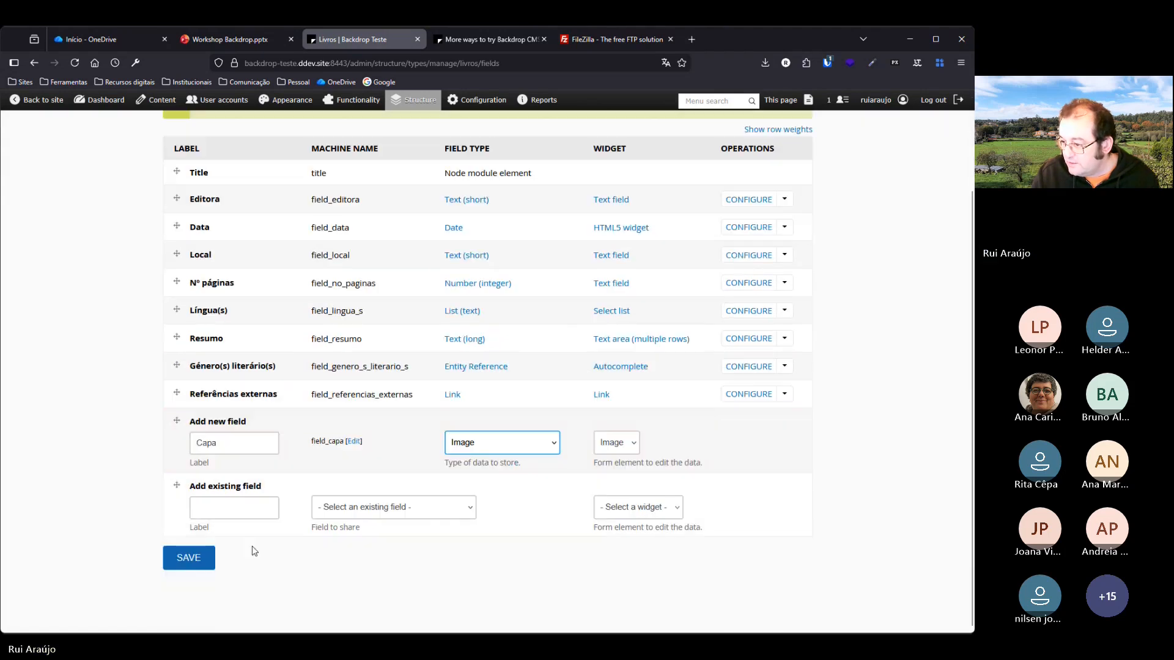
left_click(189, 557)
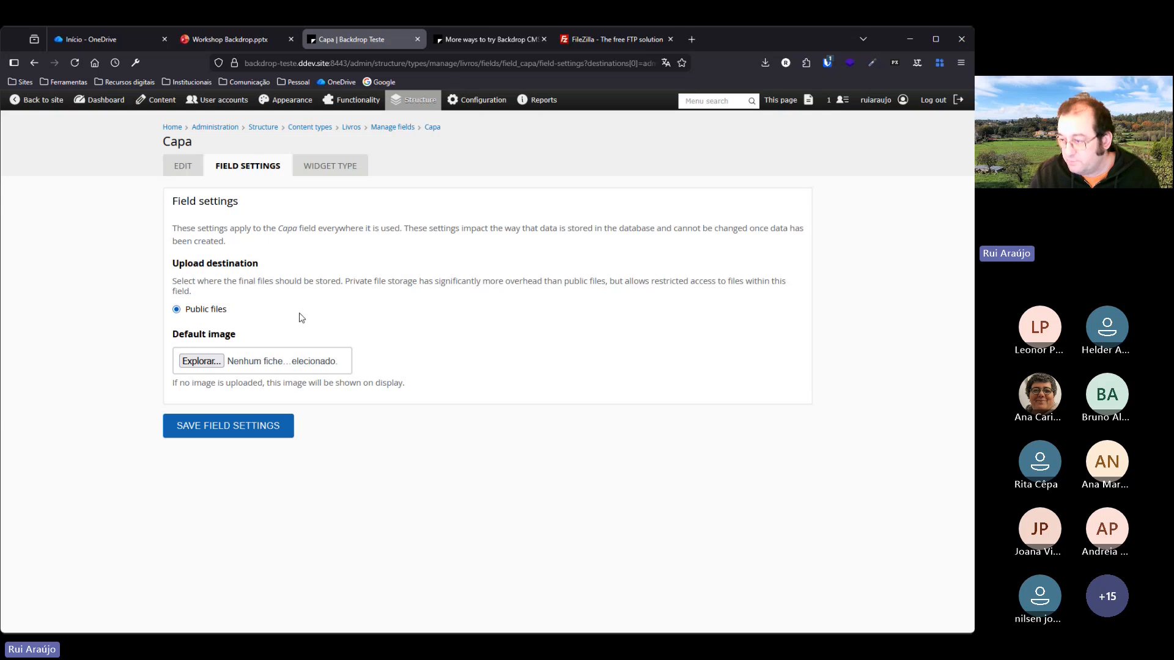
left_click(259, 428)
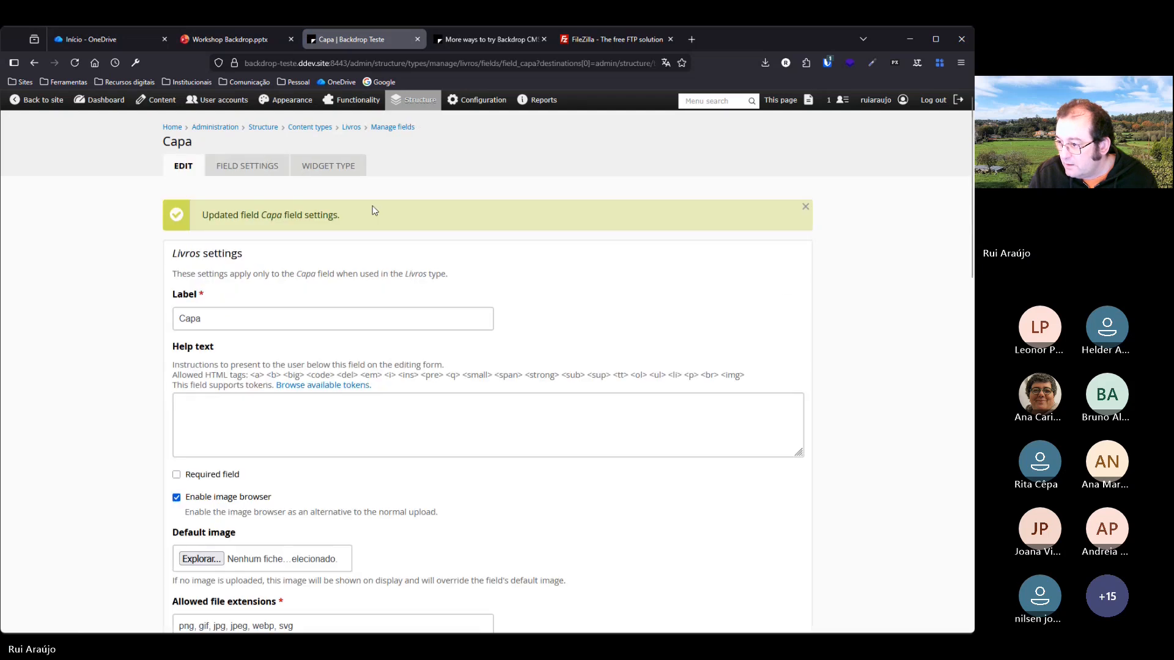
Review the Capa image settings: png, gif, jpg, jpeg, webp, svg extensions and the 100 MB upload limit.
scroll(283, 269, "down", 1)
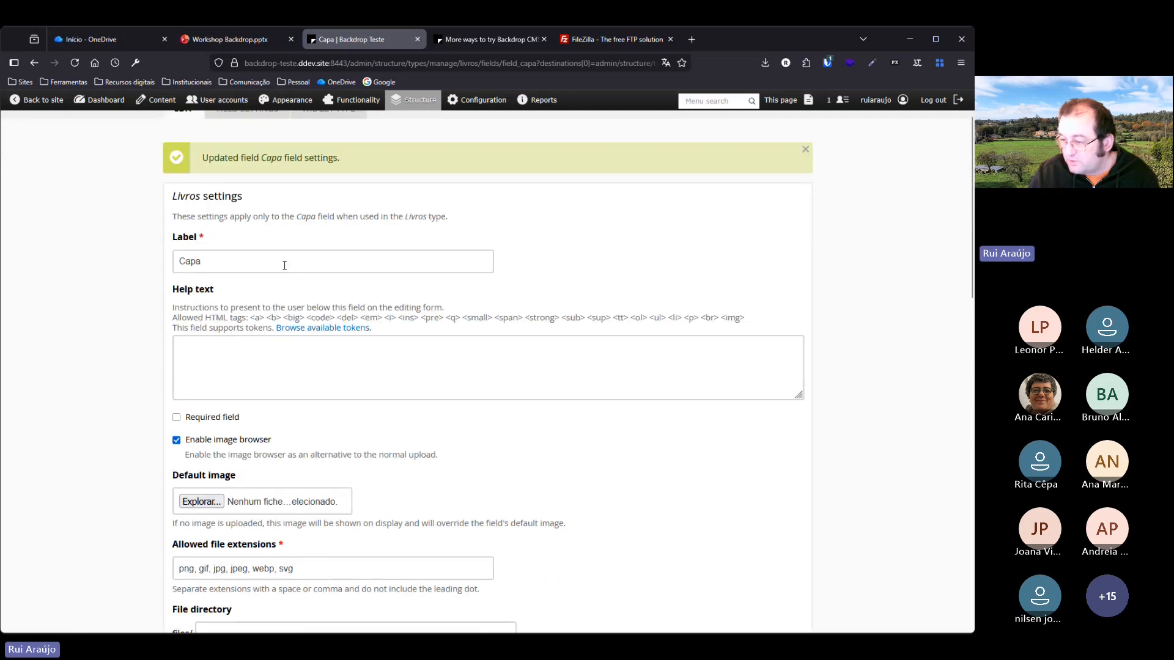
scroll(284, 266, "down", 3)
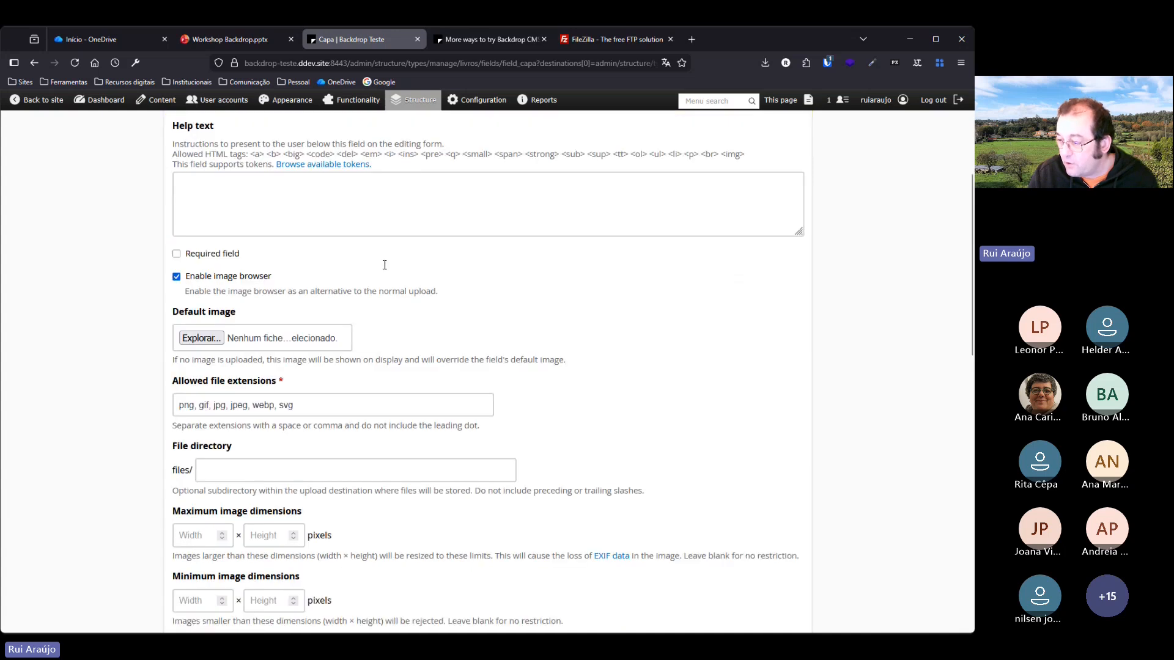
scroll(399, 266, "down", 2)
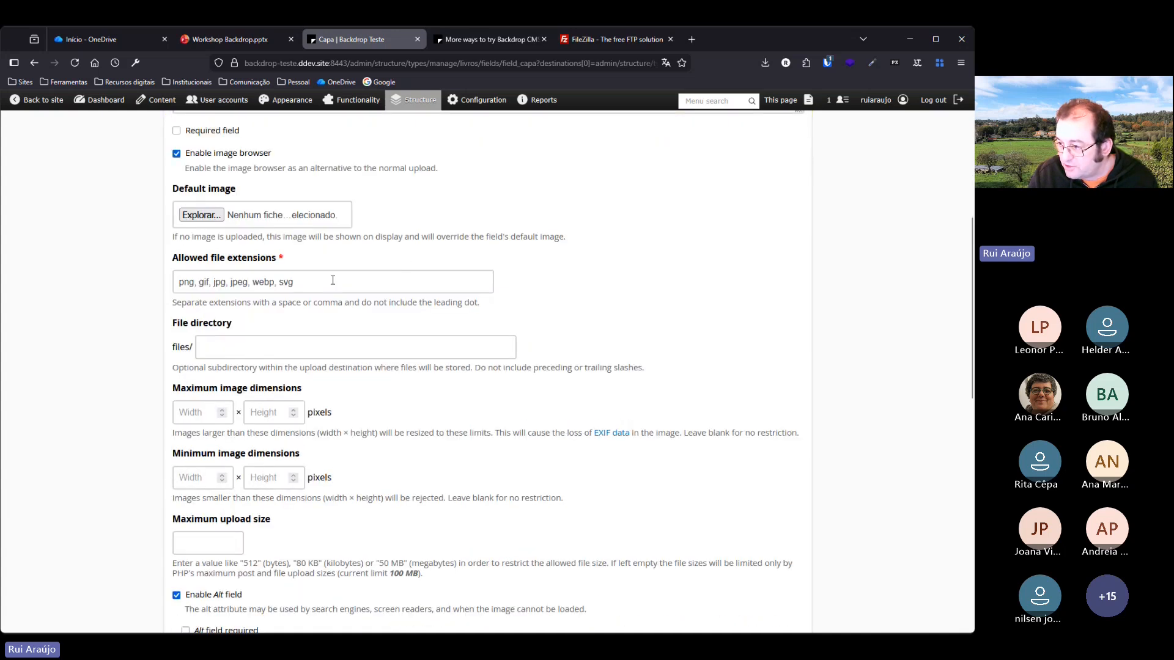
left_click_drag(332, 280, 137, 273)
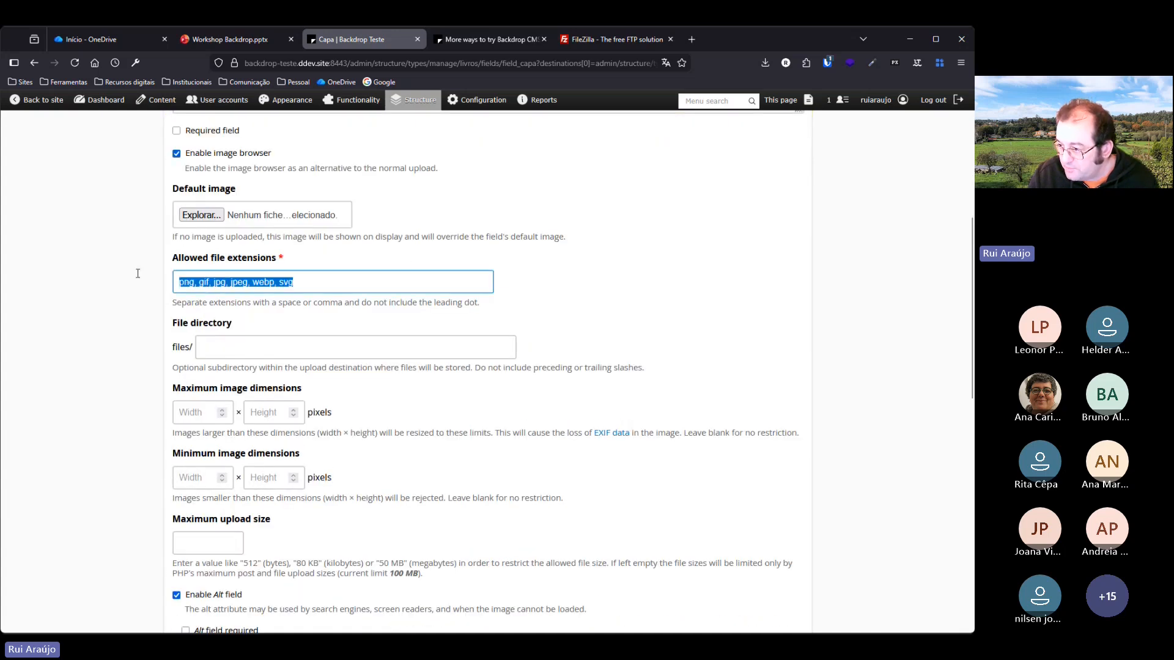
left_click(467, 236)
scroll(263, 248, "down", 1)
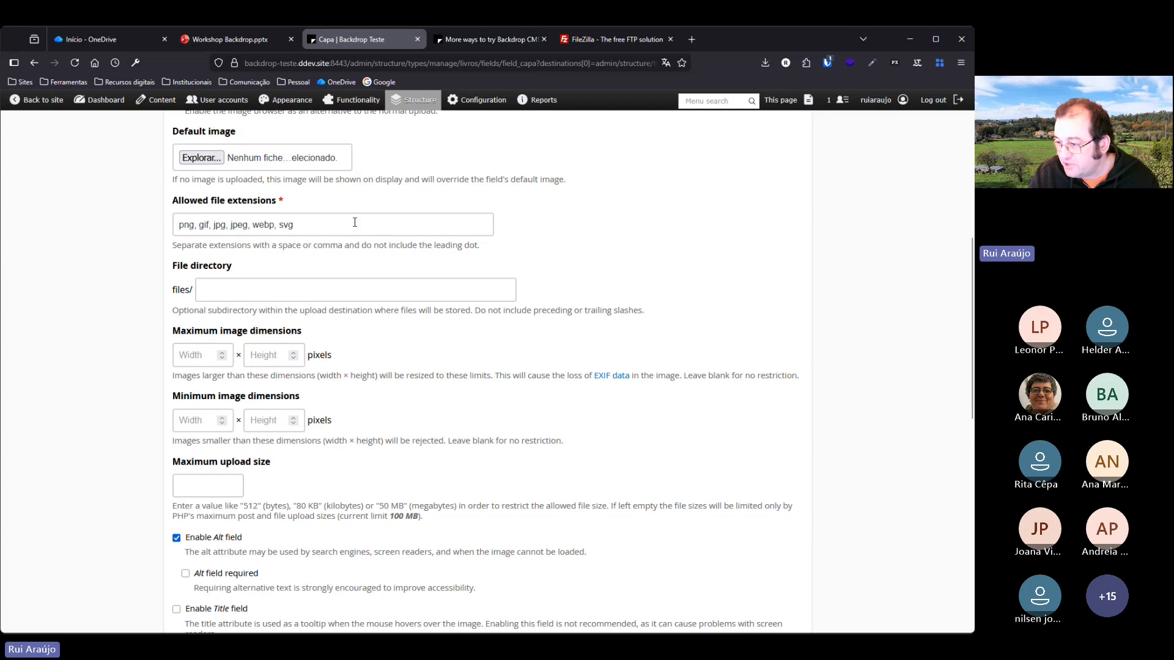
scroll(521, 229, "down", 2)
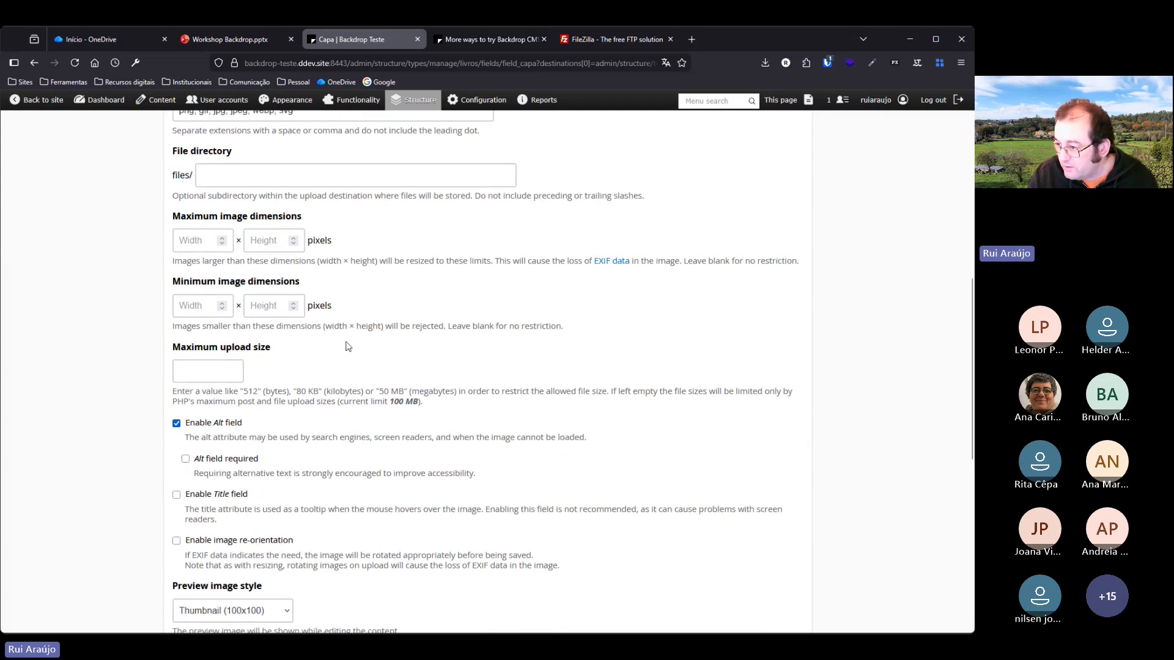
scroll(220, 284, "down", 2)
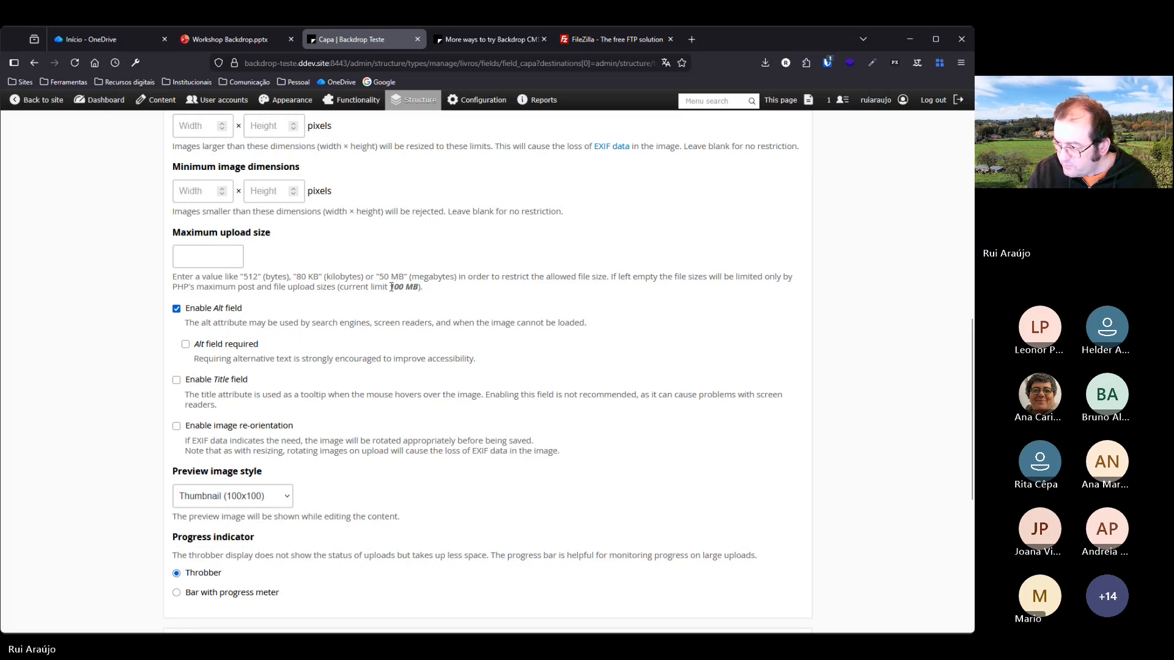
left_click_drag(390, 287, 414, 287)
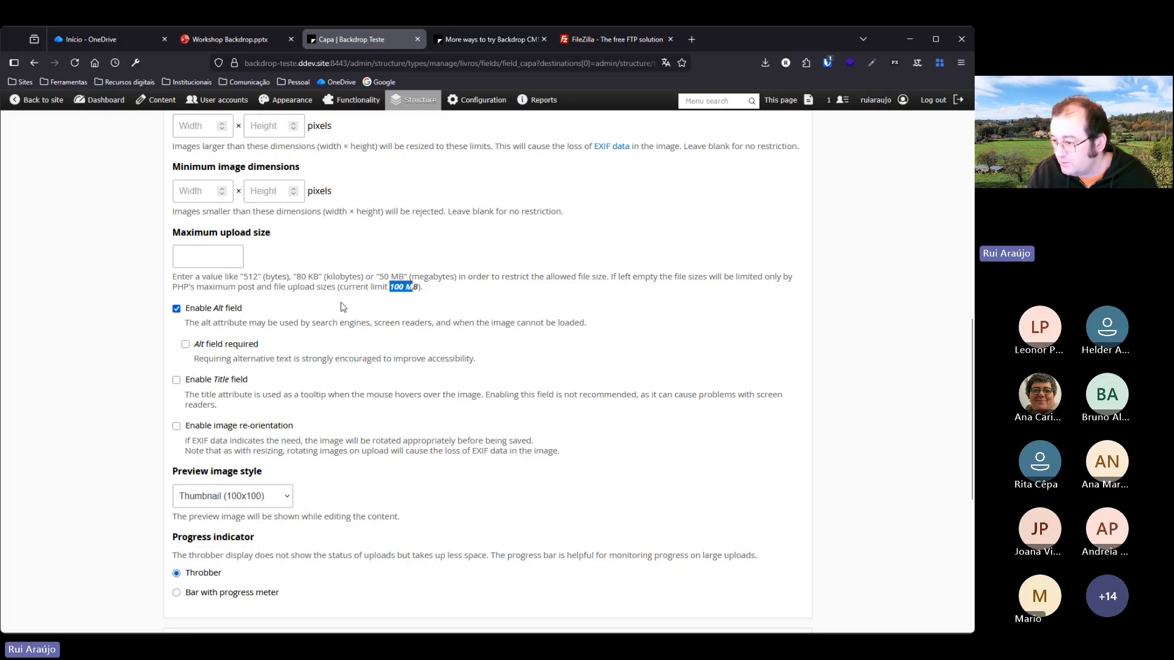
scroll(333, 300, "down", 1)
left_click(420, 326)
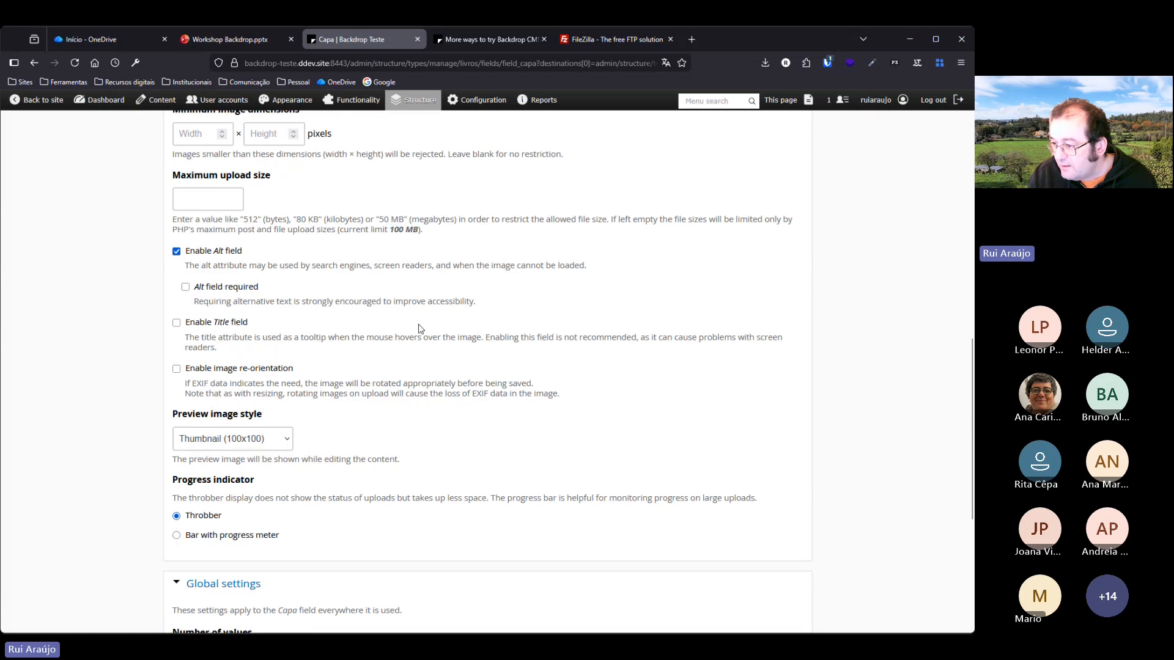
Save the Capa settings unchanged, keeping one value, public files and no default image.
scroll(419, 324, "down", 2)
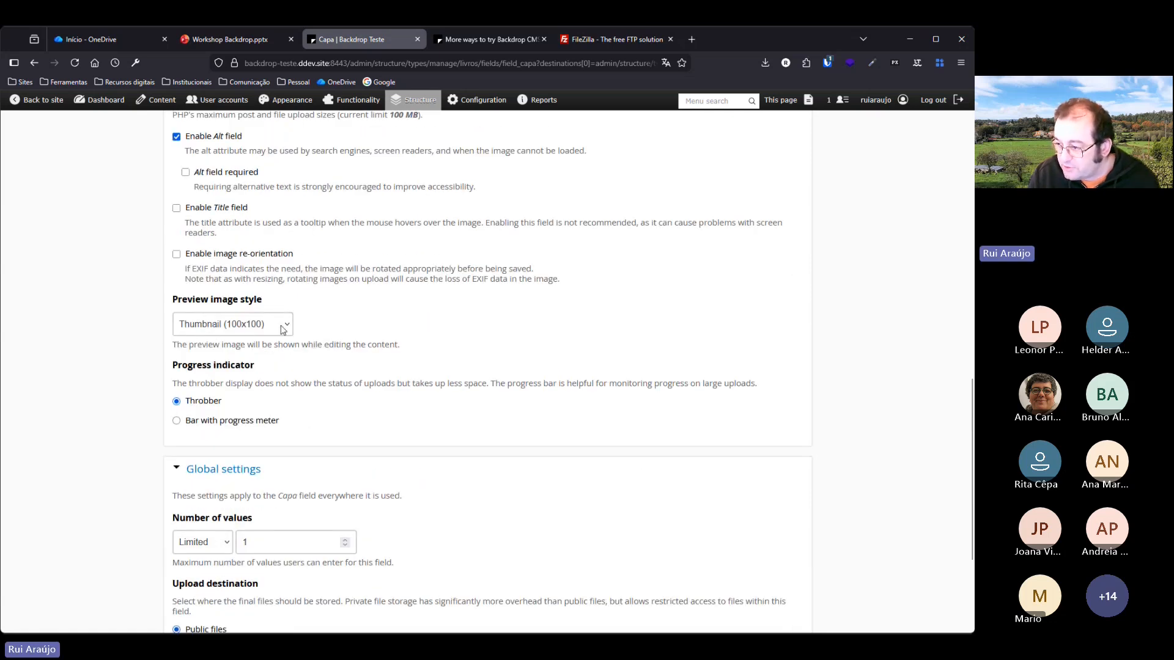
scroll(438, 309, "down", 2)
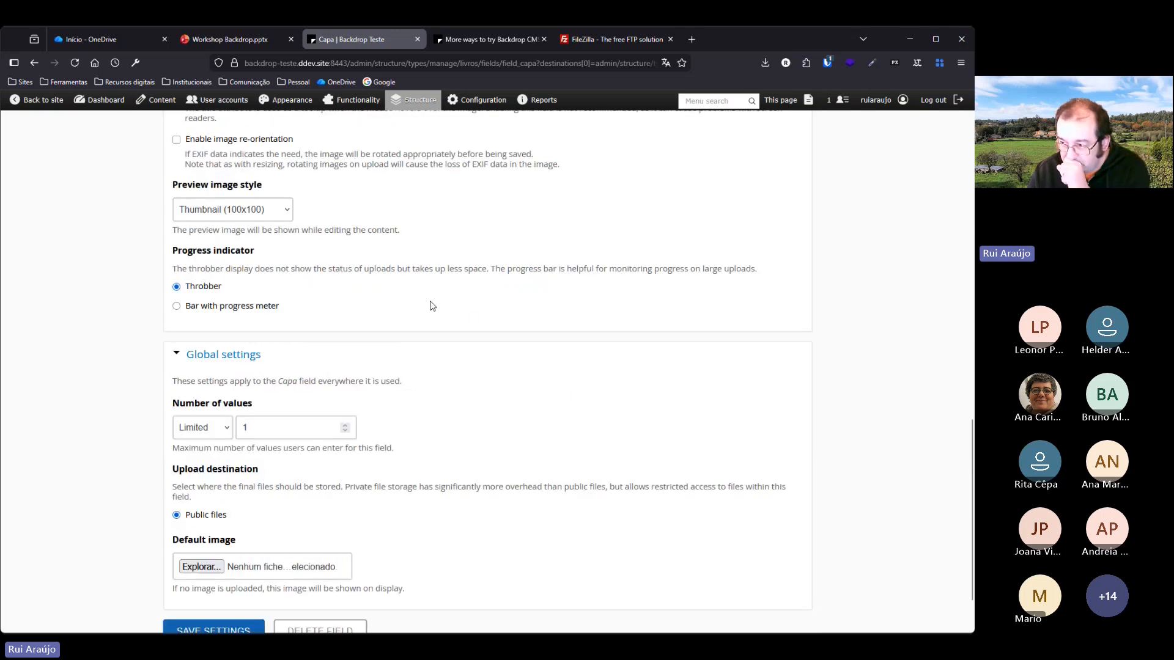
scroll(324, 269, "down", 1)
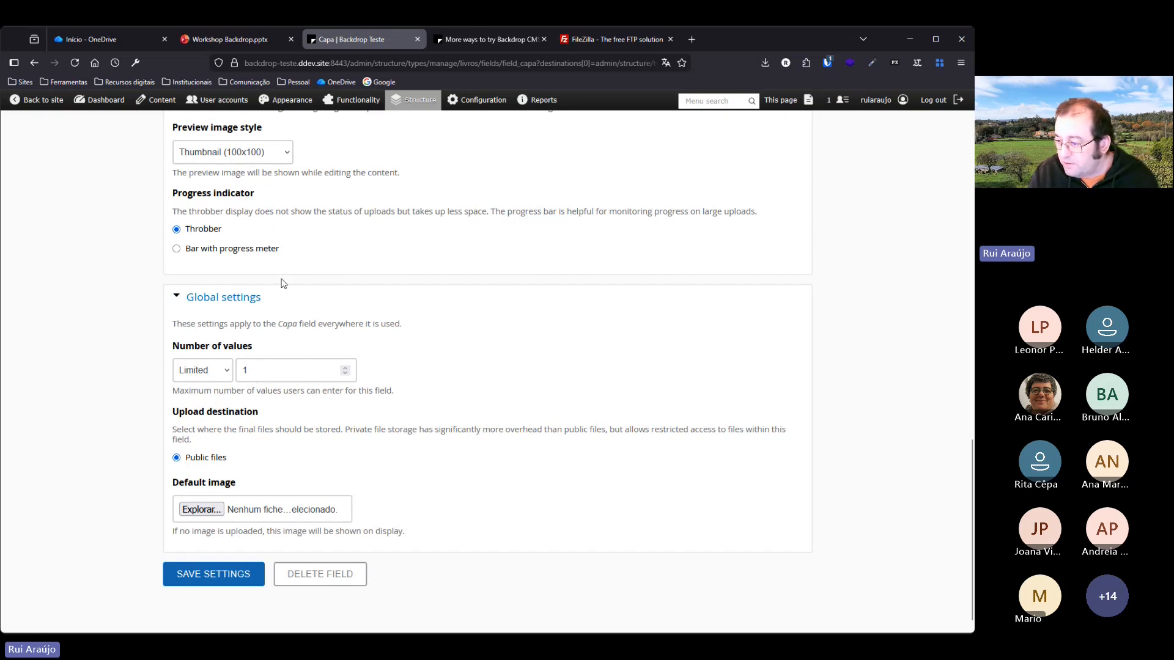
scroll(288, 253, "down", 1)
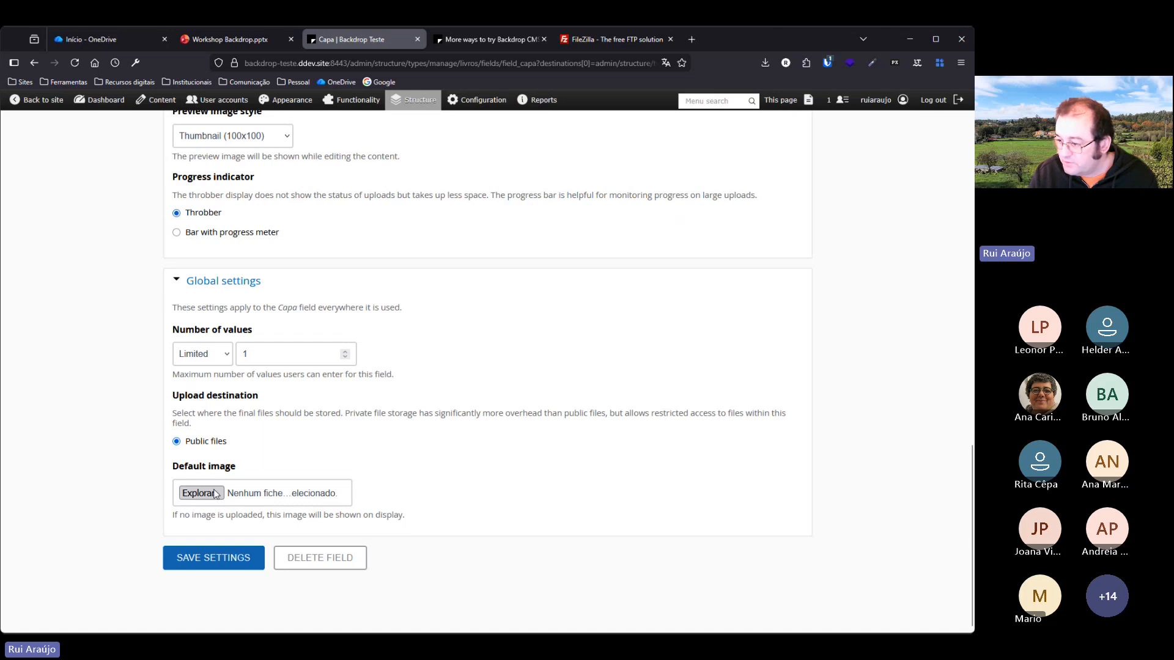
left_click(211, 558)
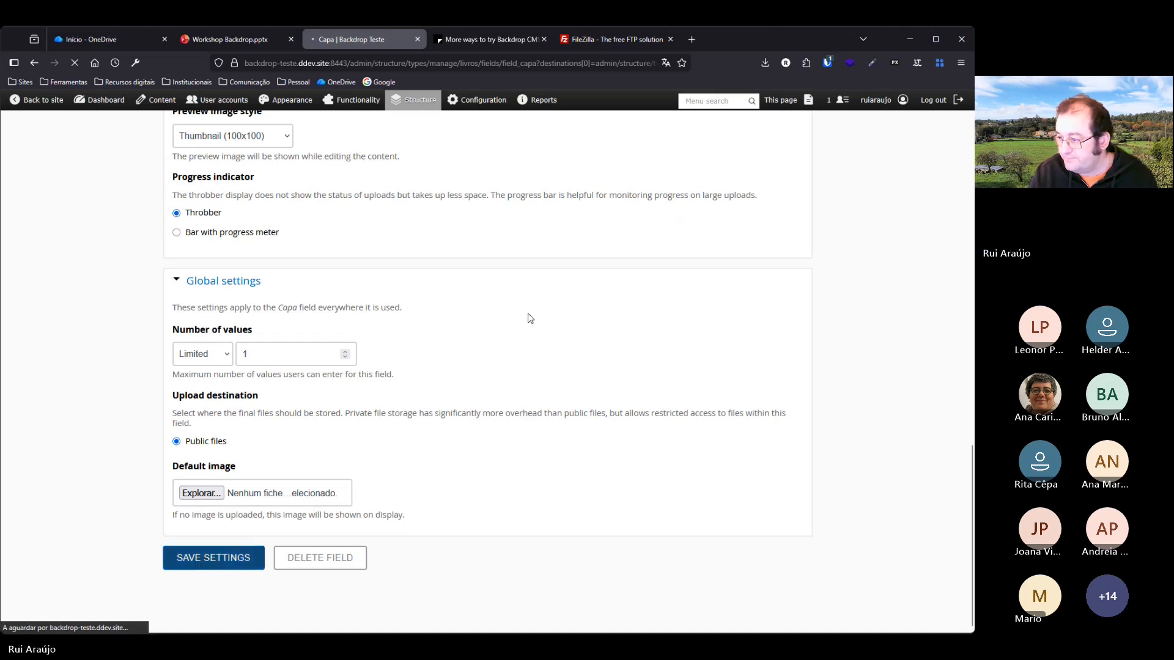
Check the Livros field plan on the workshop slide, then open Structure > Content types > Add content type.
scroll(452, 315, "down", 2)
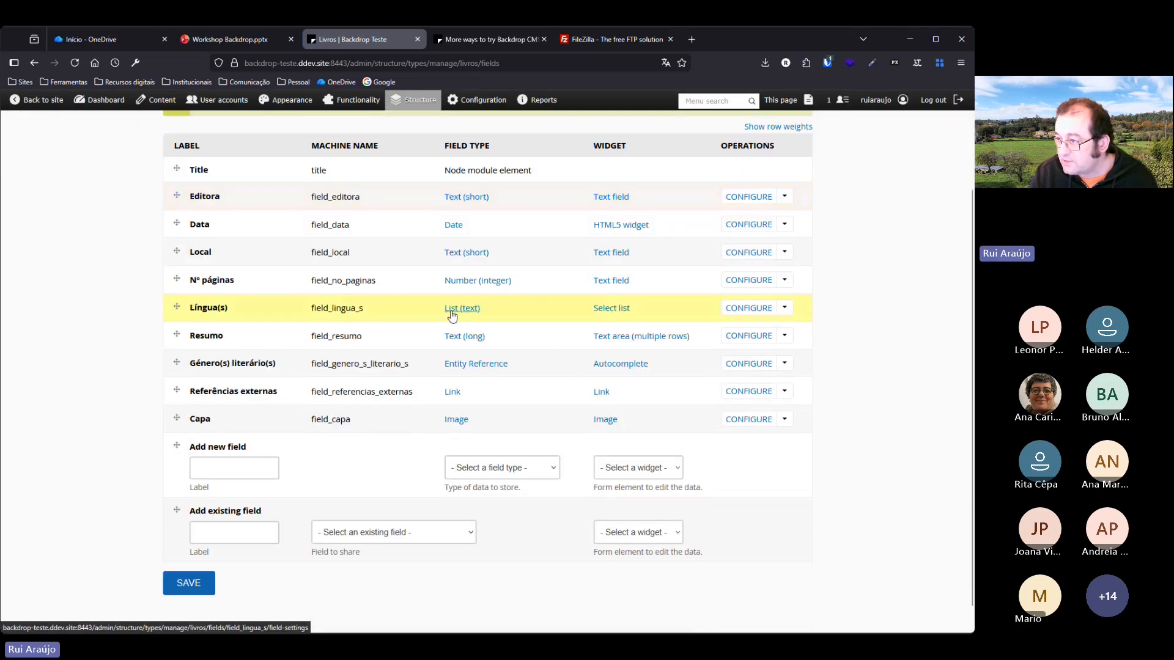
left_click(229, 40)
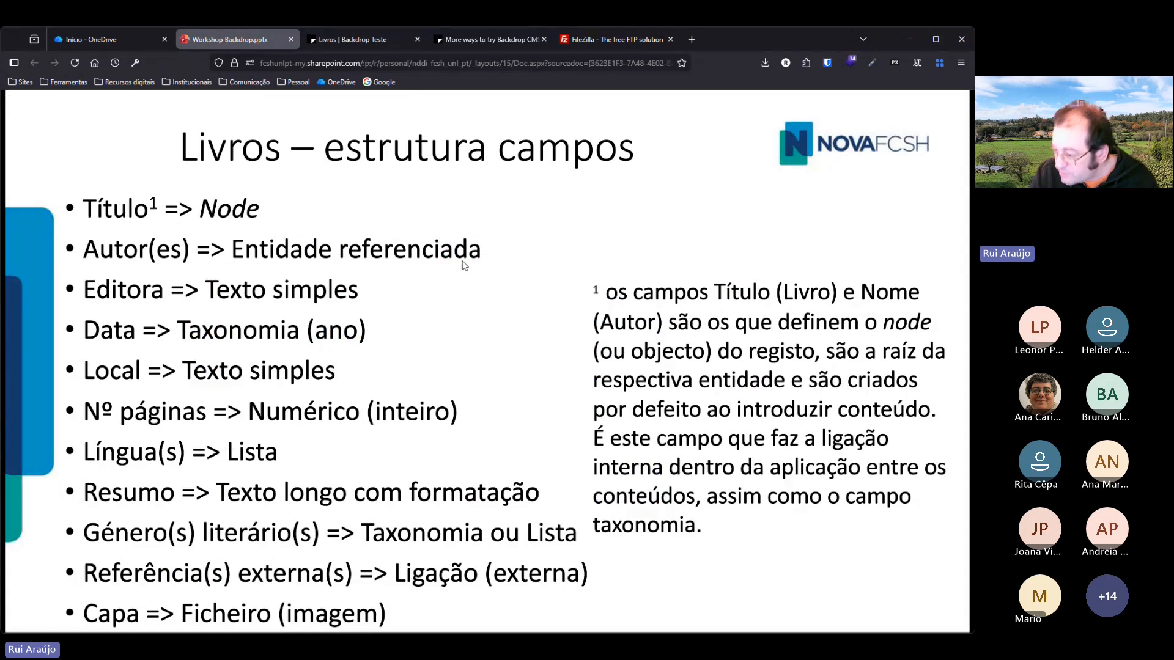
left_click(391, 39)
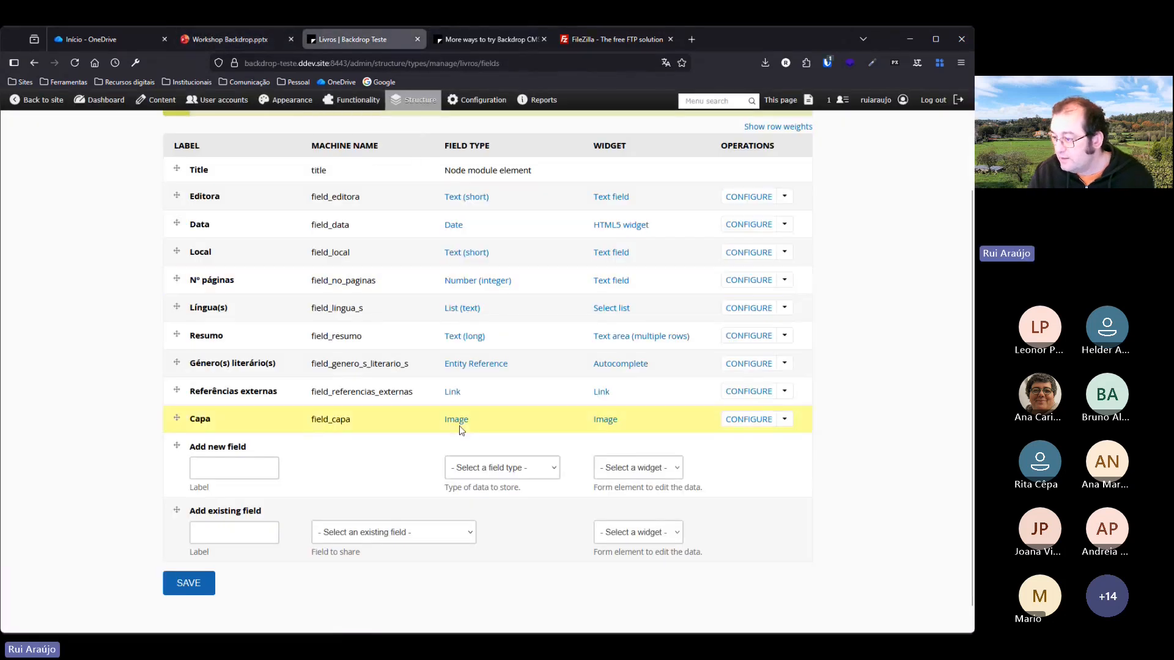
scroll(840, 393, "up", 2)
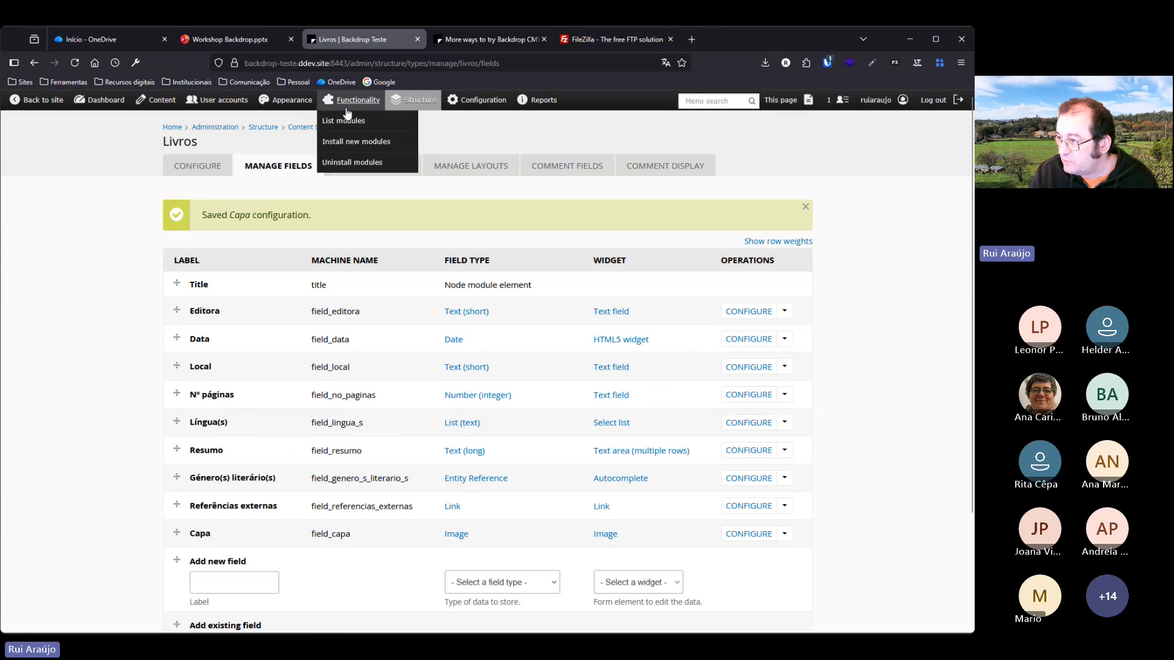
mouse_move(417, 112)
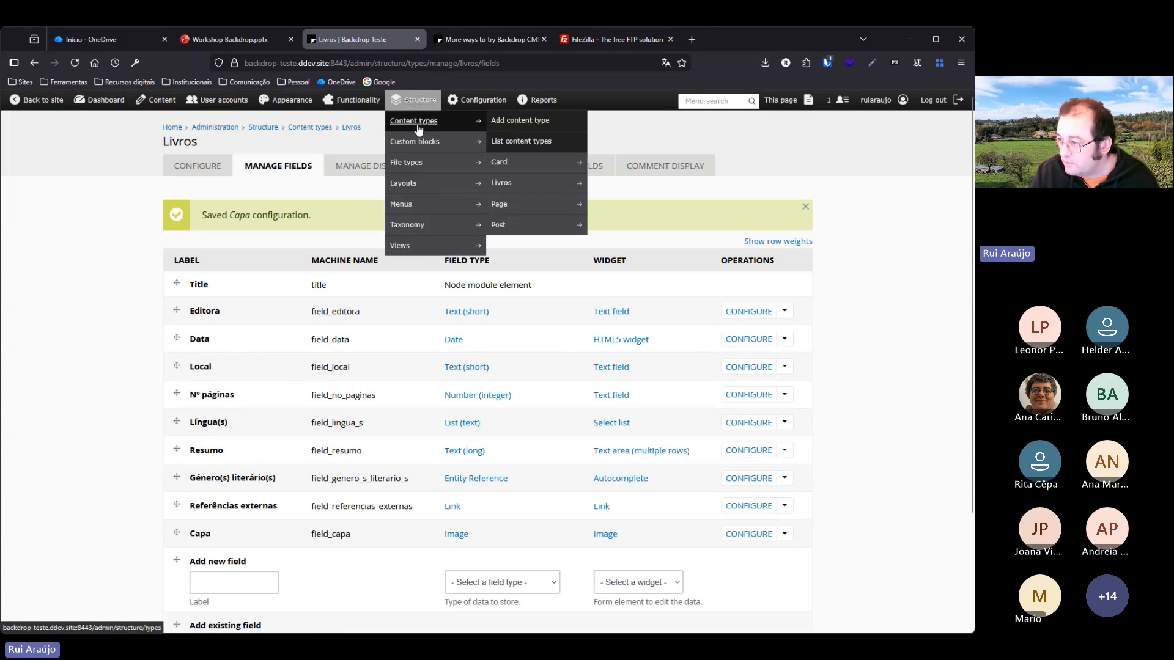
left_click(535, 121)
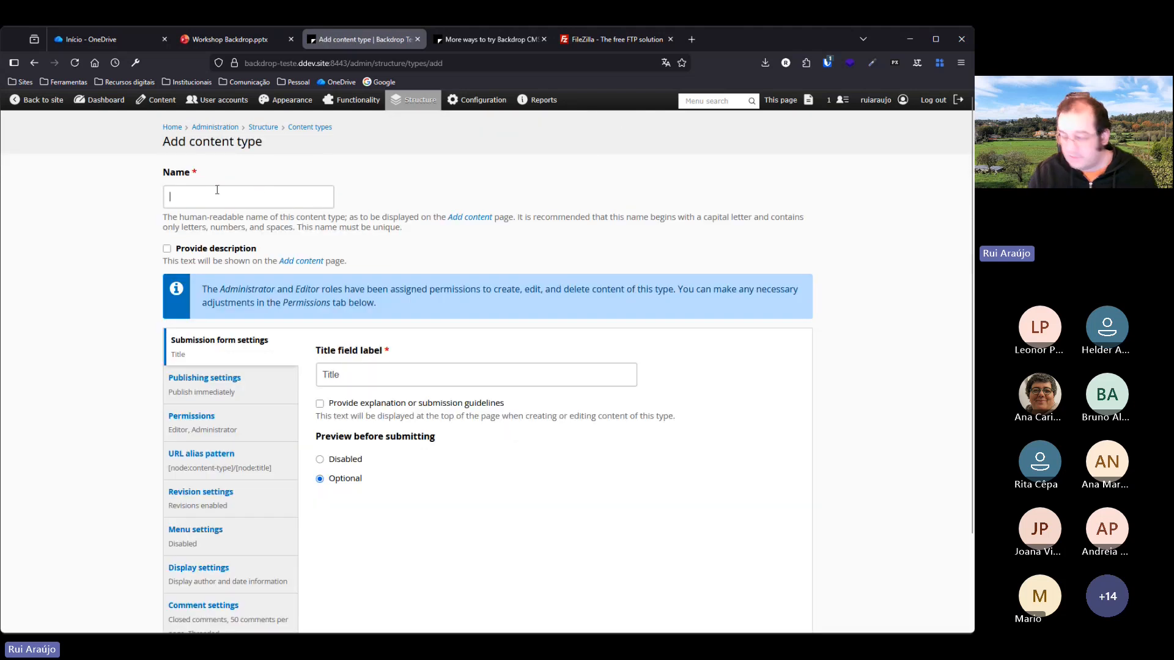
Create a content type named 'Autores' and go to its Manage fields page.
left_click(217, 192)
type("Auto")
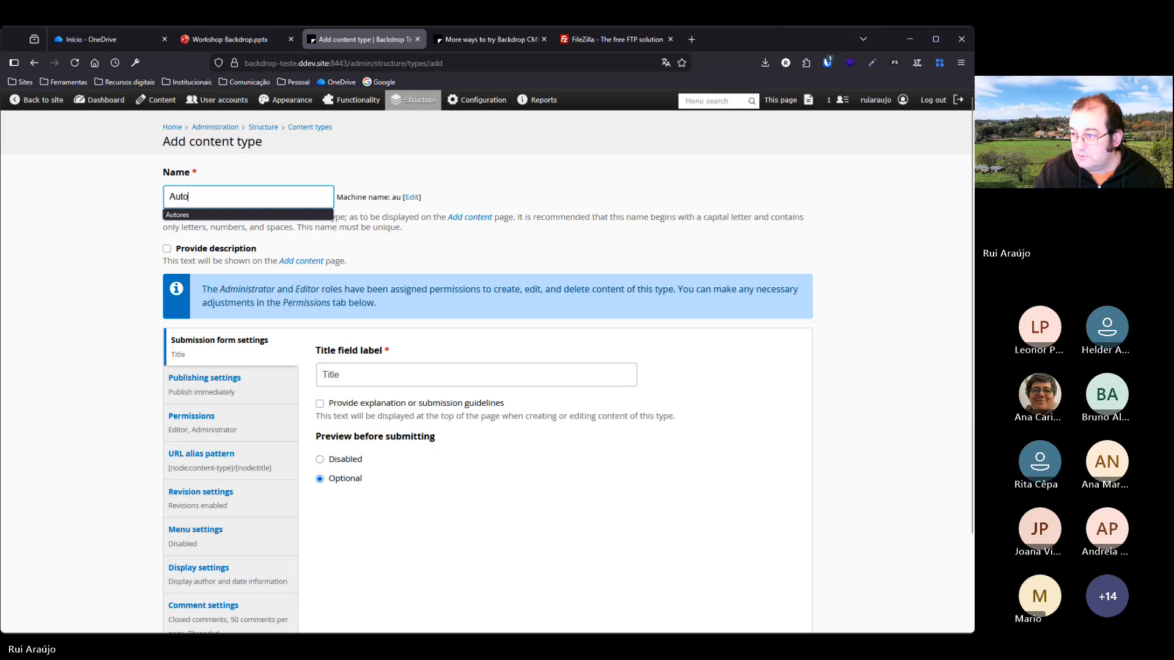
left_click(234, 215)
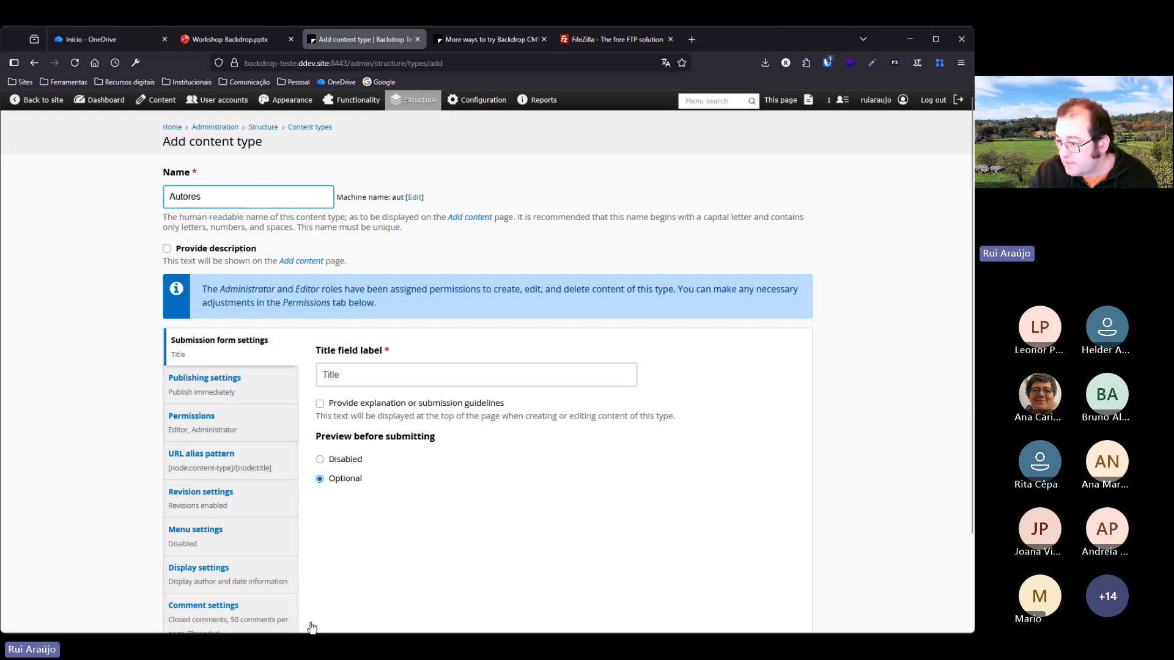
scroll(467, 383, "down", 2)
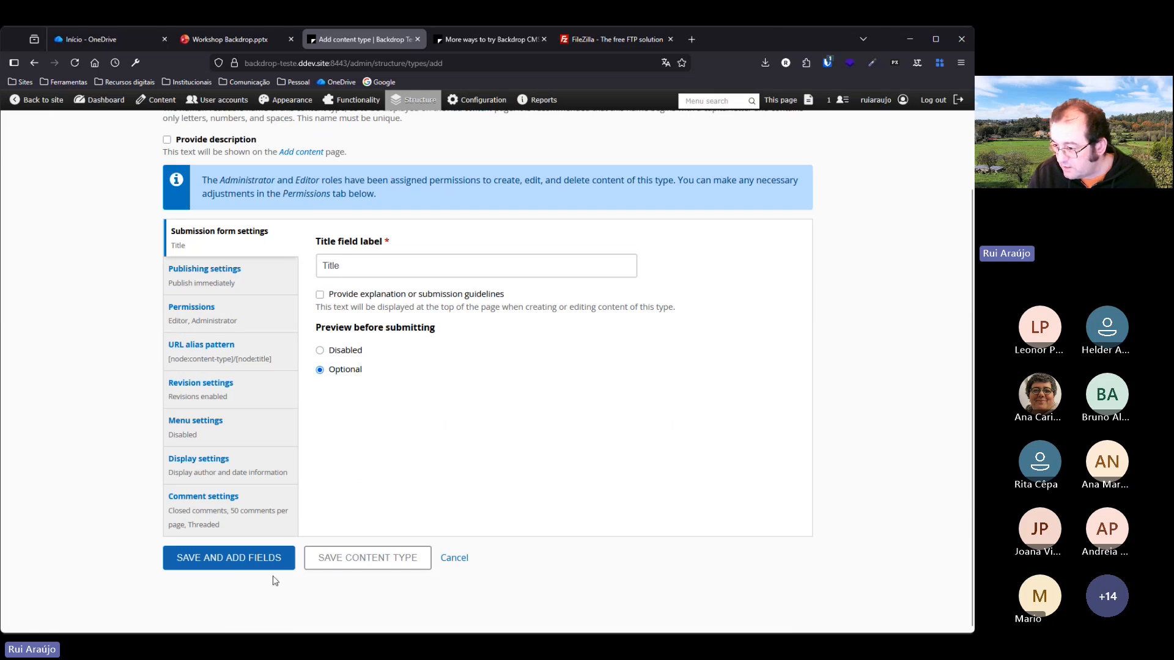
left_click(230, 560)
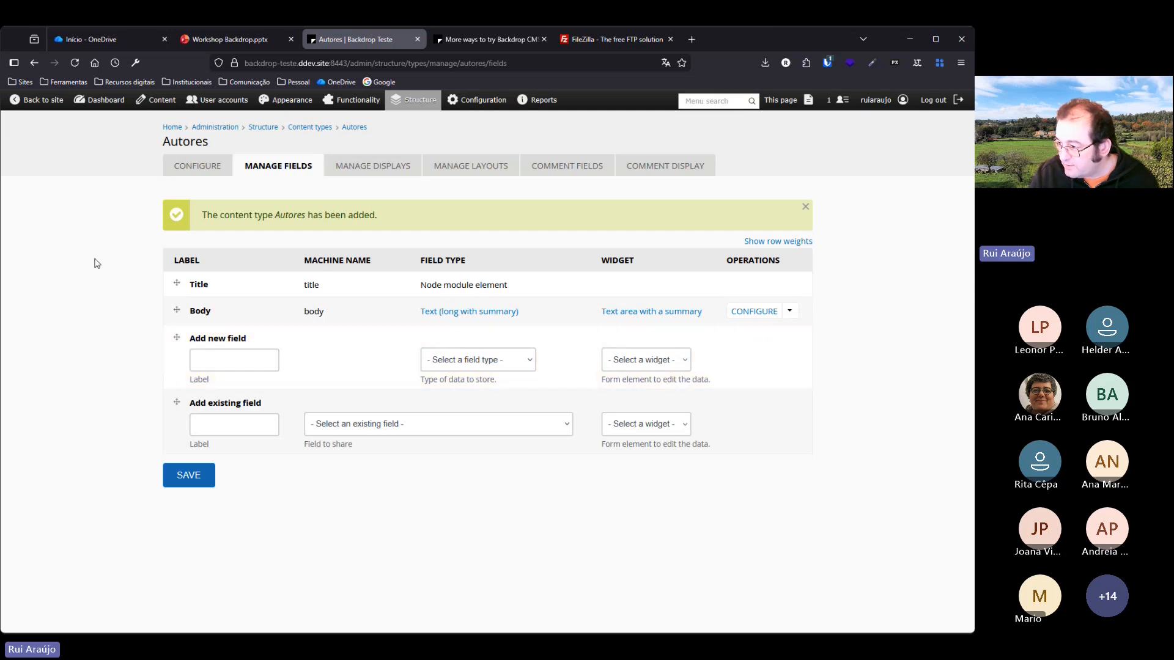
Delete the Body field from Autores and bring up the Autores field-structure slide.
left_click(789, 313)
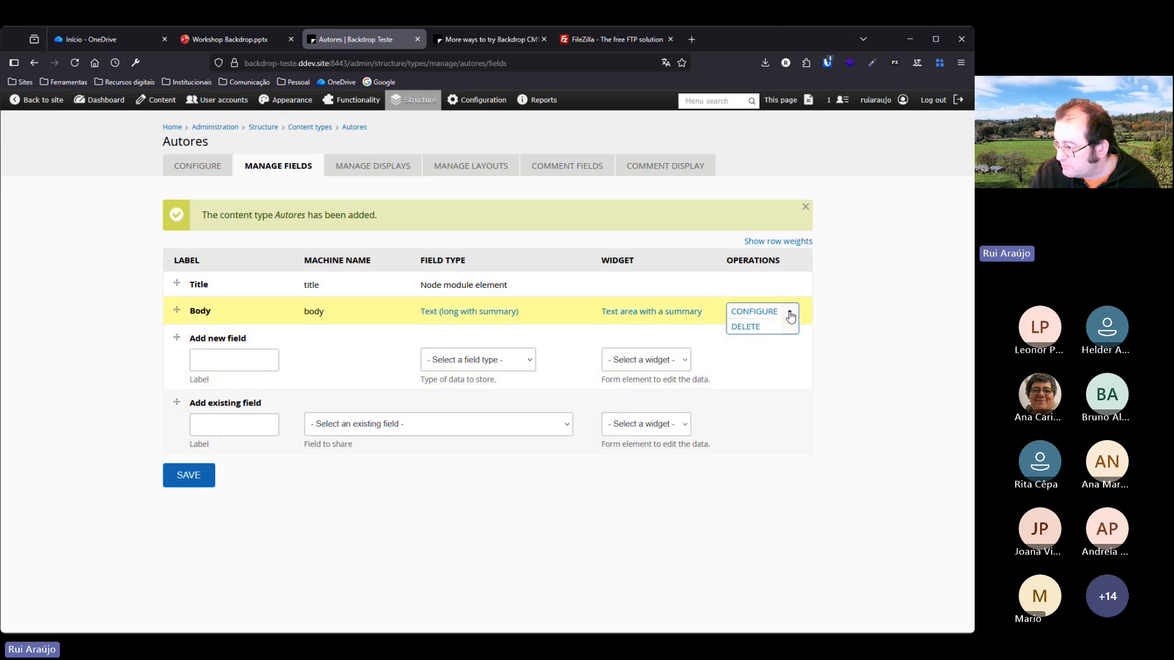
left_click(748, 328)
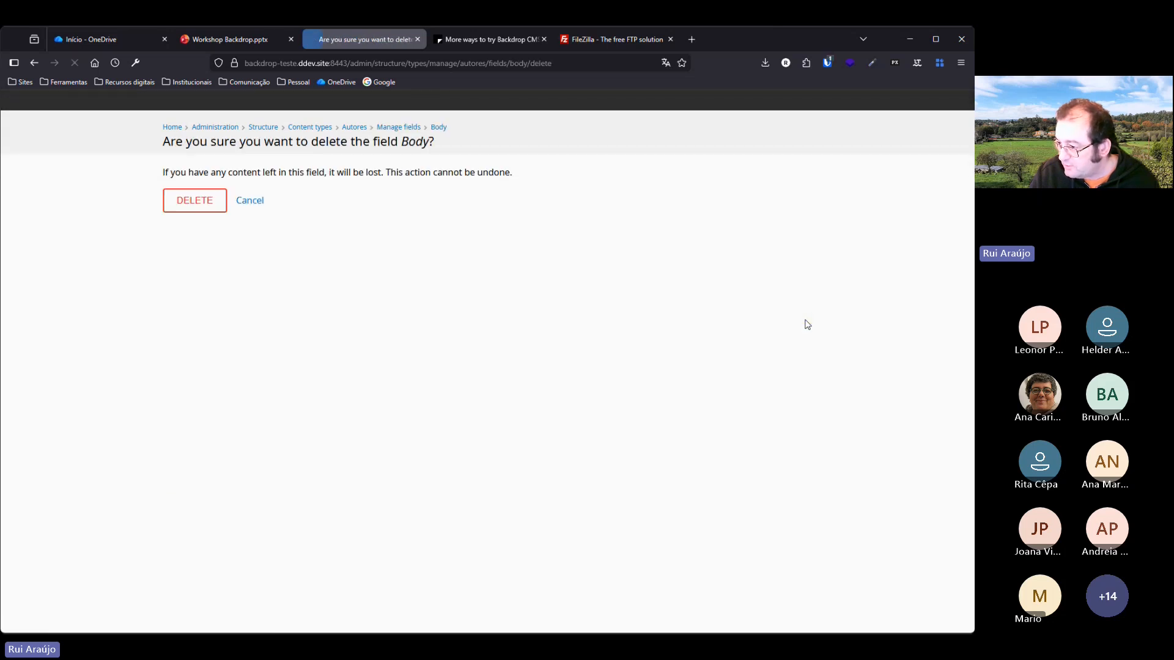
left_click(179, 206)
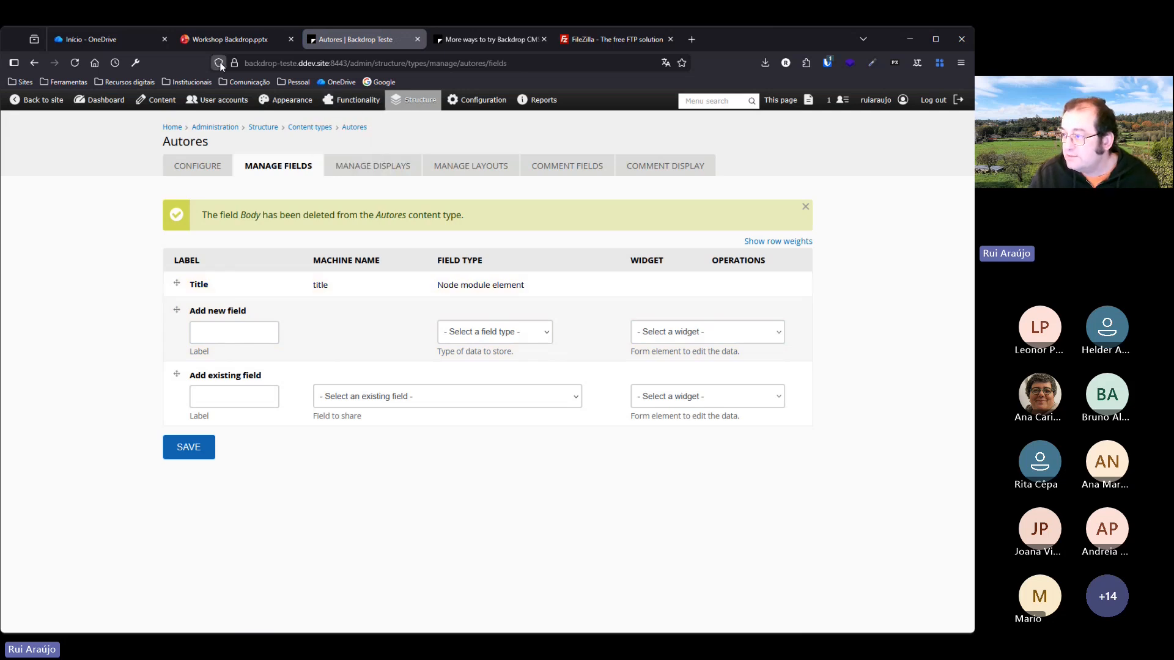
left_click(223, 41)
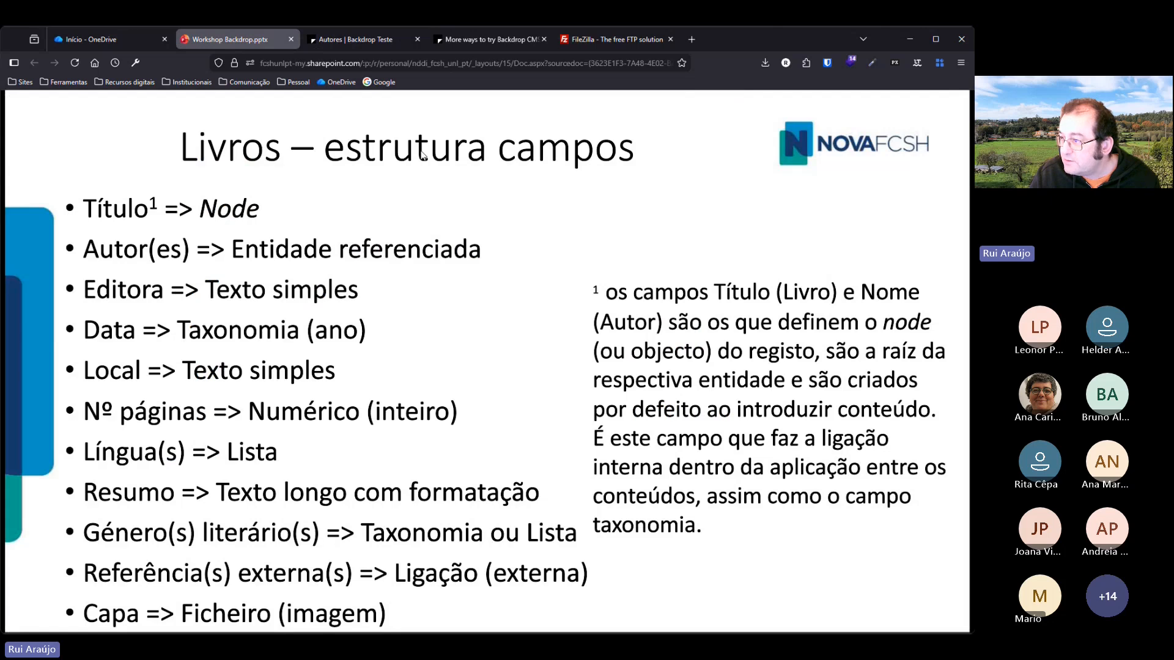
left_click(342, 214)
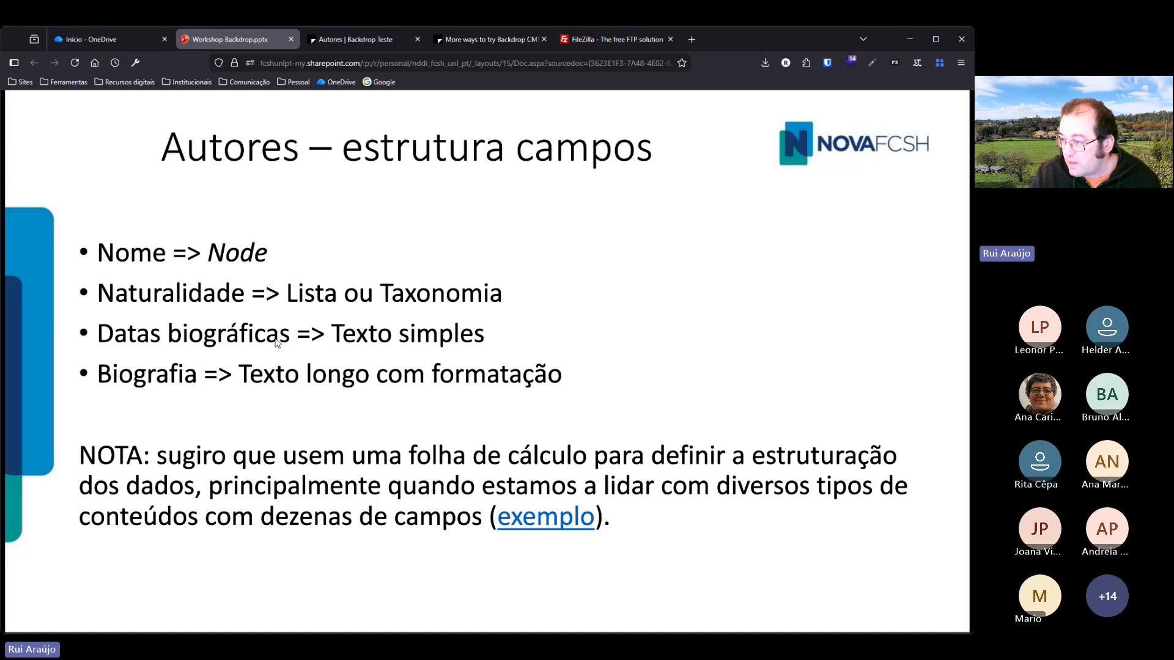
Add a new Entity Reference field labelled 'Naturalidade' to Autores.
left_click(326, 48)
left_click(234, 331)
type("Na")
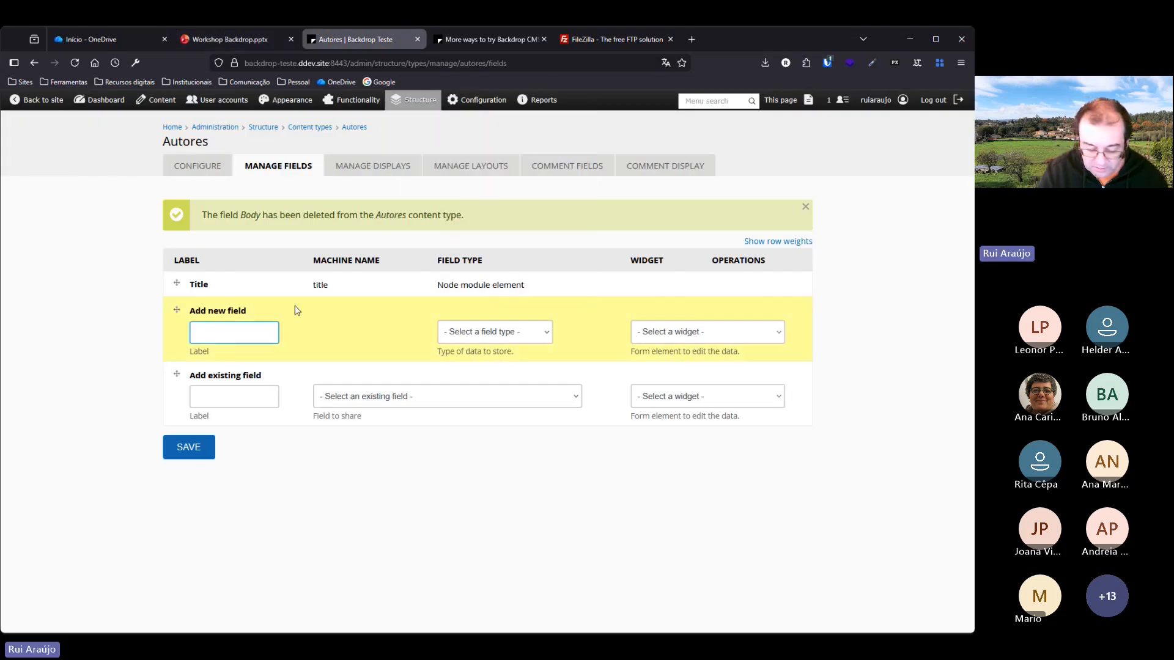
type("turalidade")
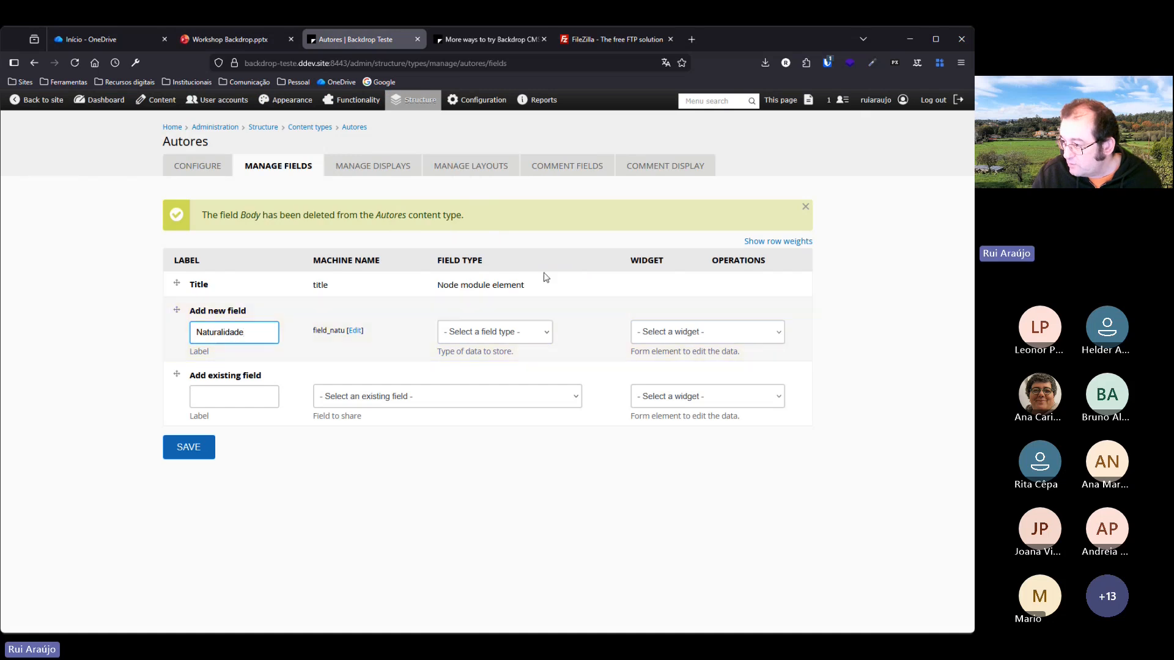
left_click(495, 332)
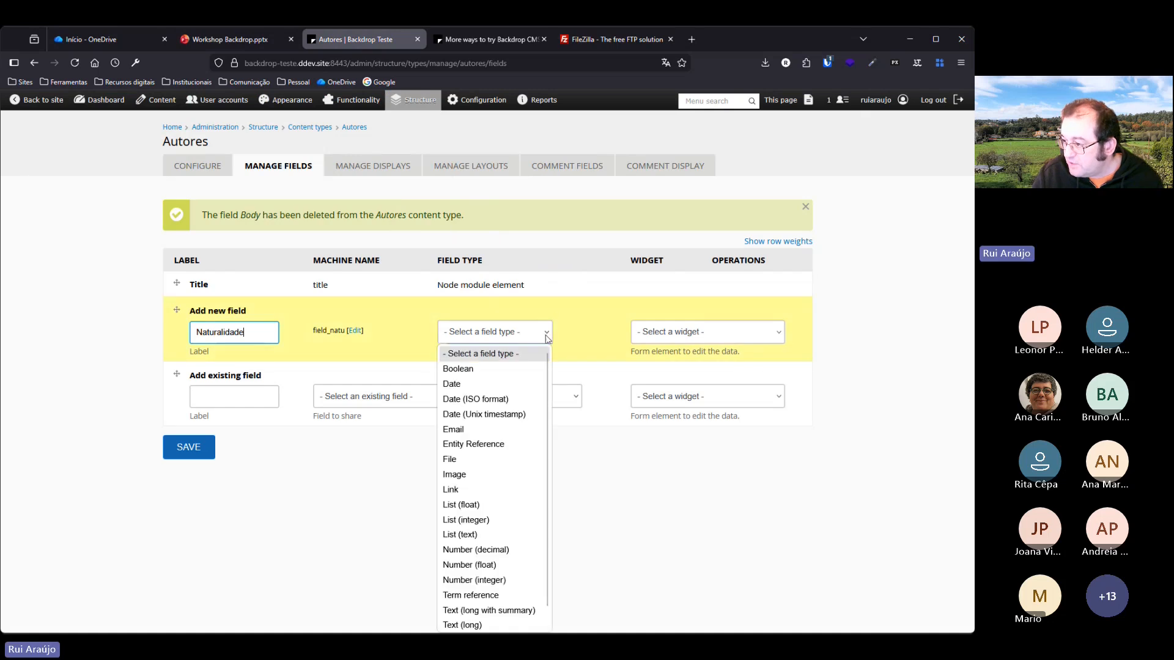
left_click(482, 445)
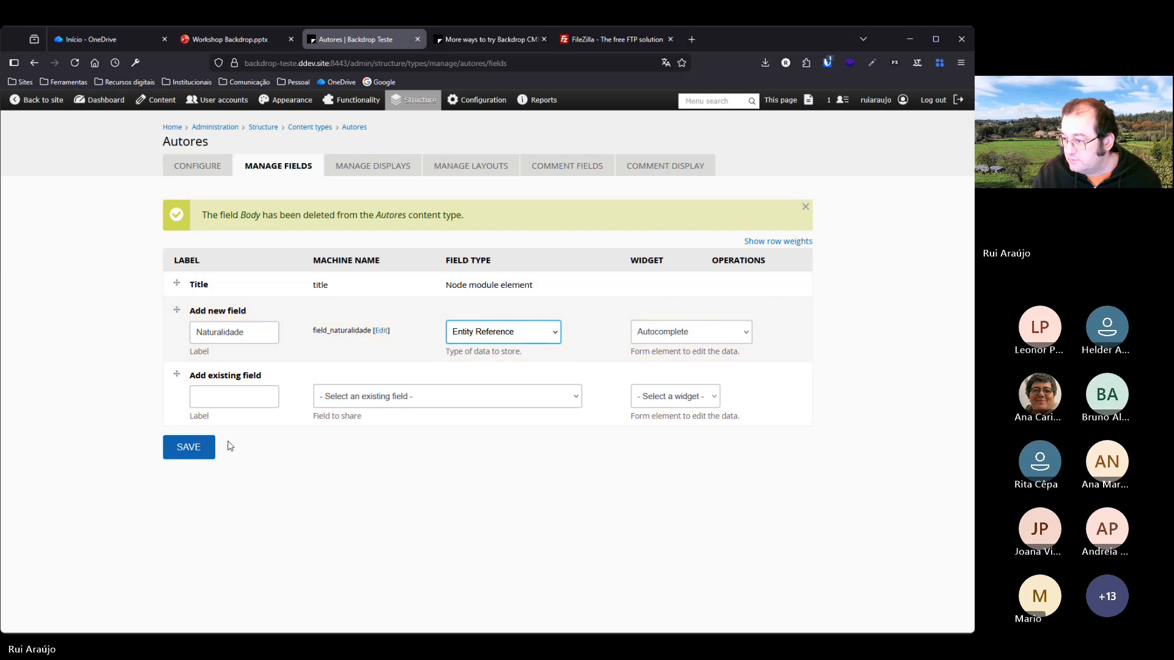
left_click(192, 456)
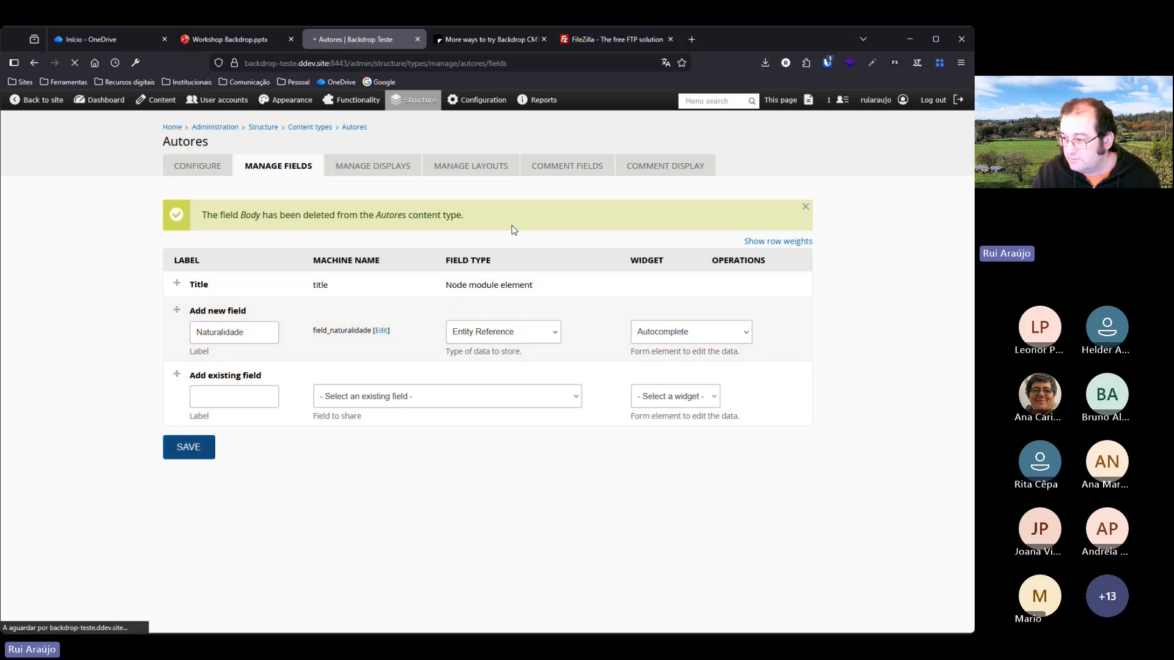
Set Naturalidade to reference Node items of the Autores bundle, sorted by a base table property.
left_click(242, 290)
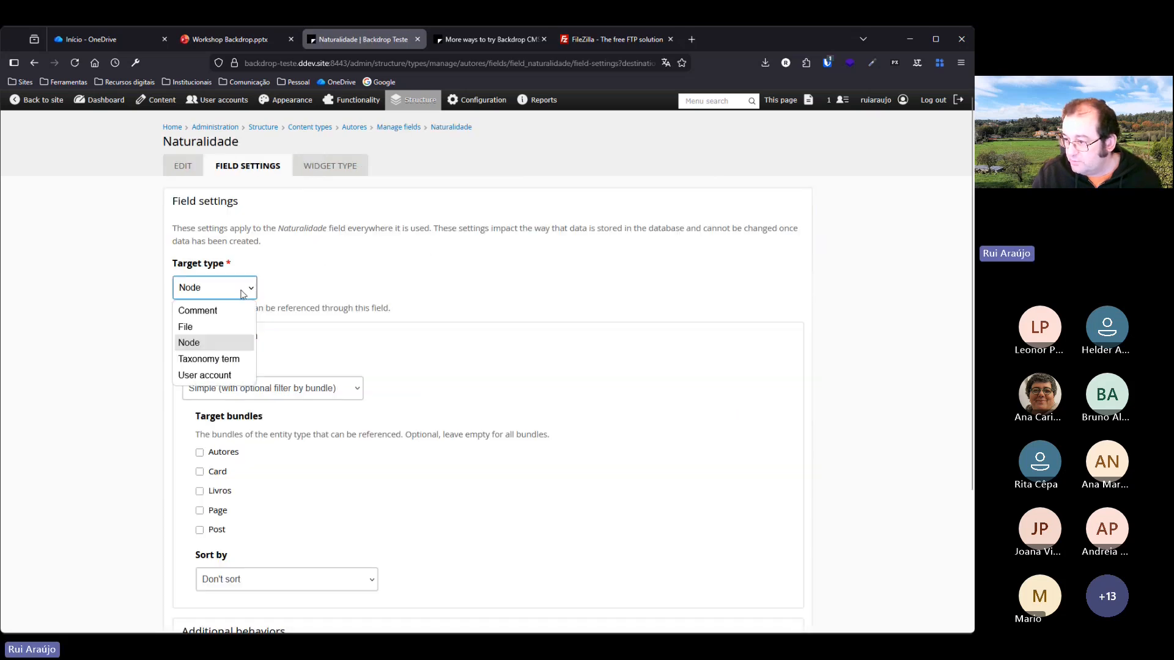
left_click(217, 344)
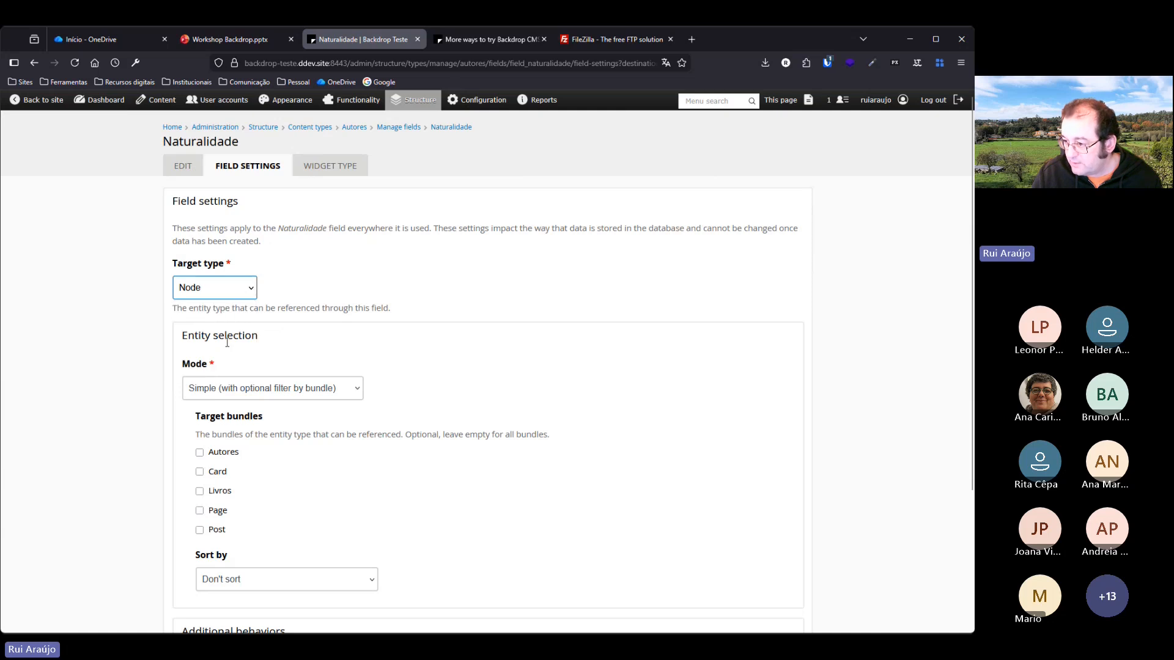
scroll(449, 258, "down", 2)
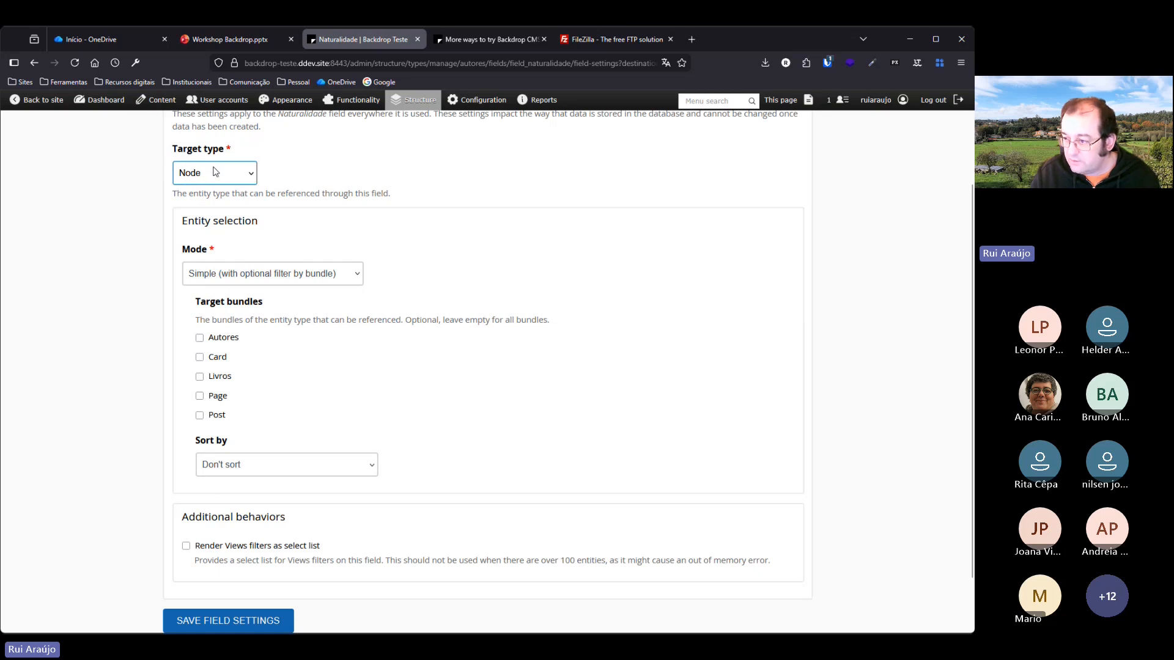
left_click(200, 338)
scroll(333, 348, "down", 1)
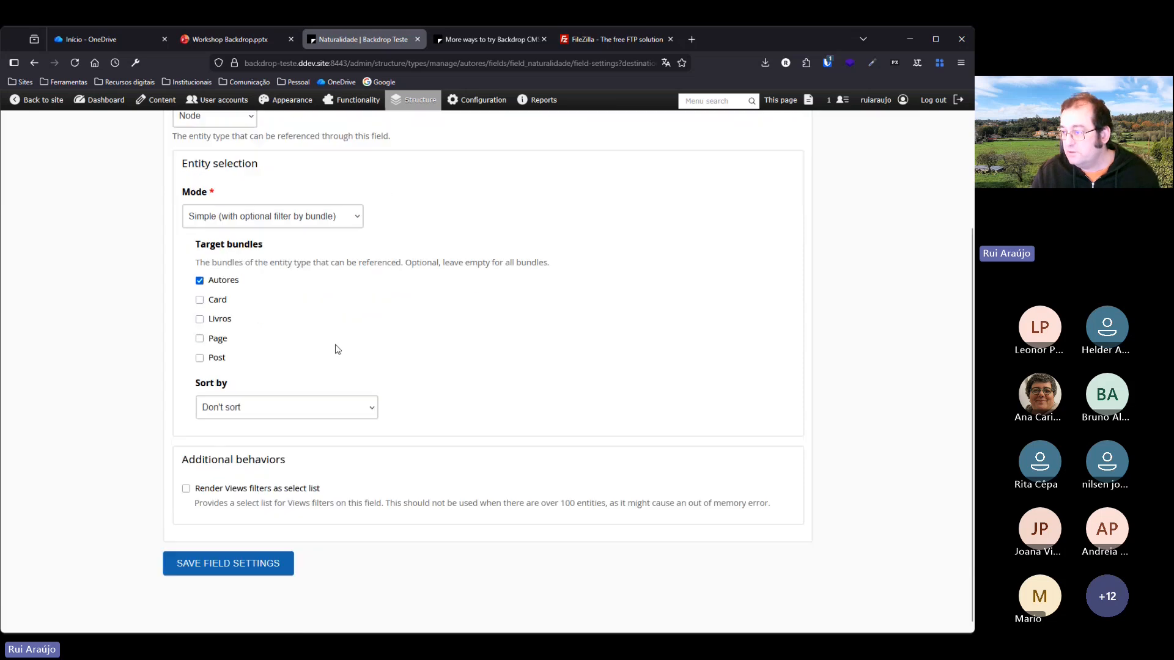
left_click(369, 408)
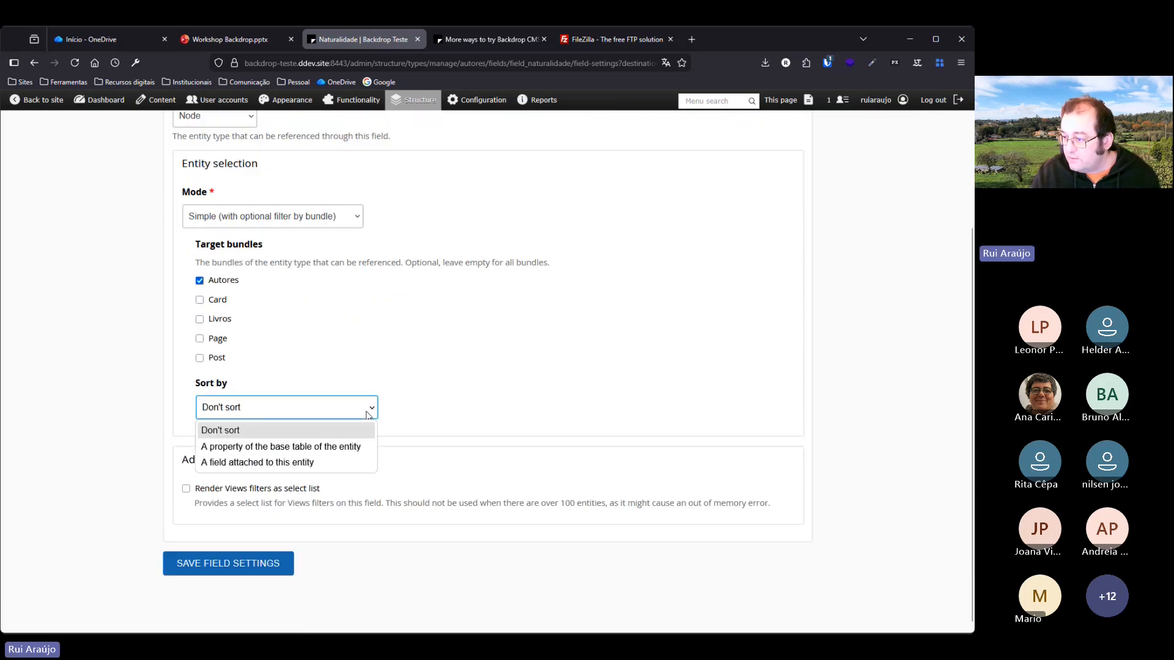
left_click(318, 449)
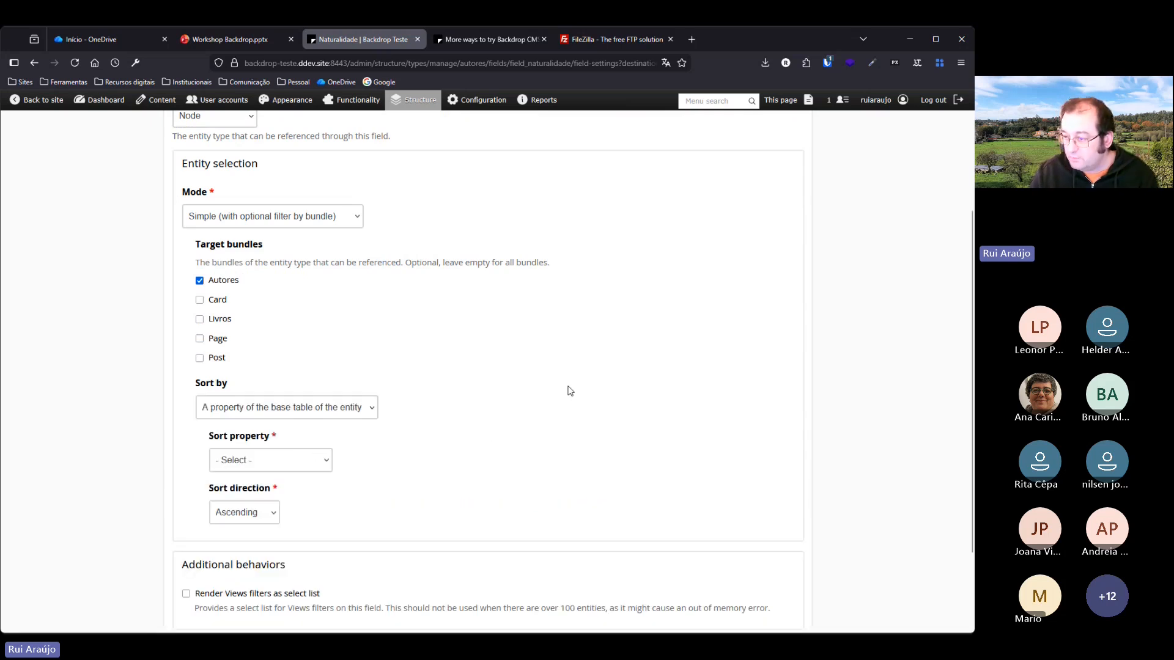
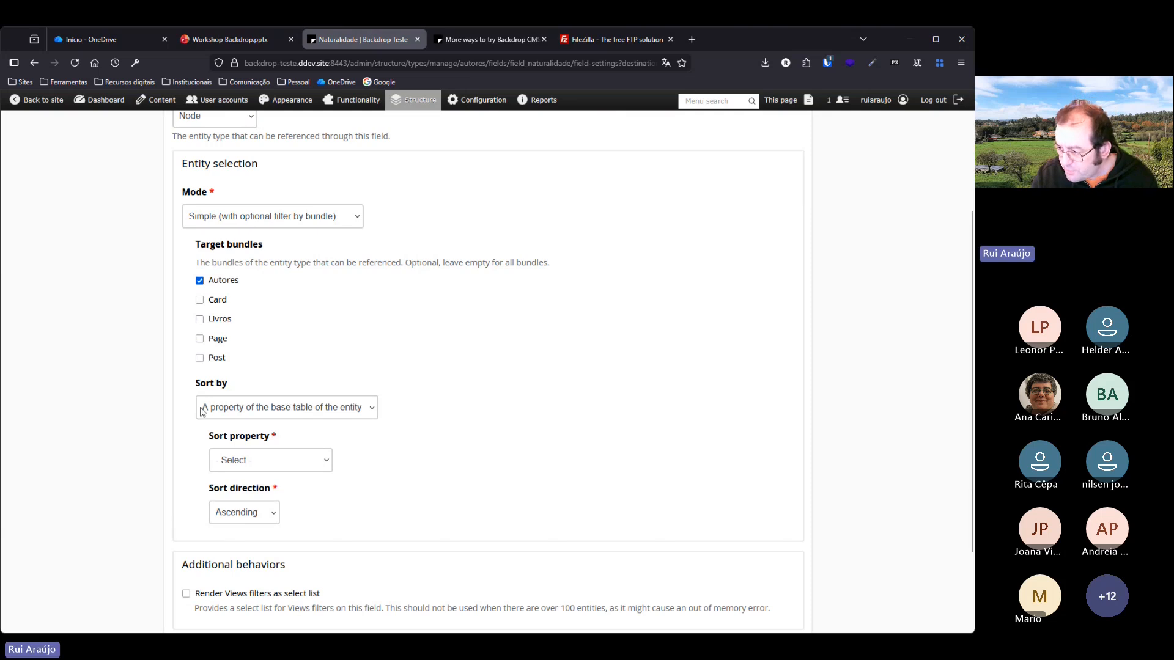
Sort Naturalidade's referenced authors by title, then save the field settings and the configuration.
scroll(425, 324, "down", 2)
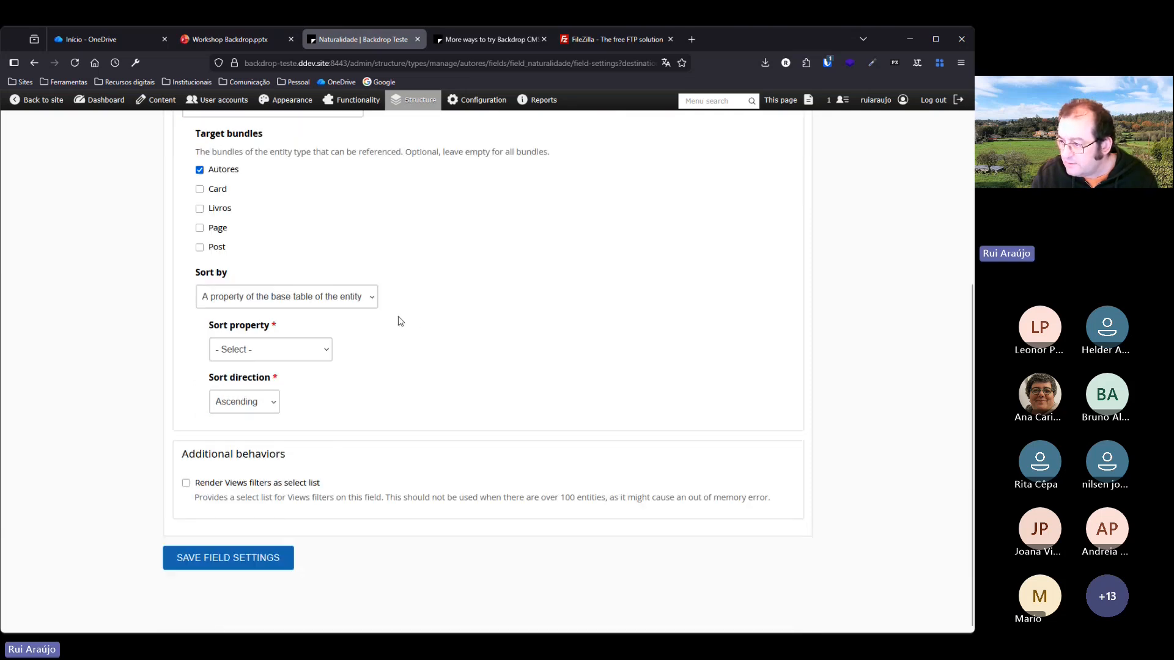
left_click(313, 350)
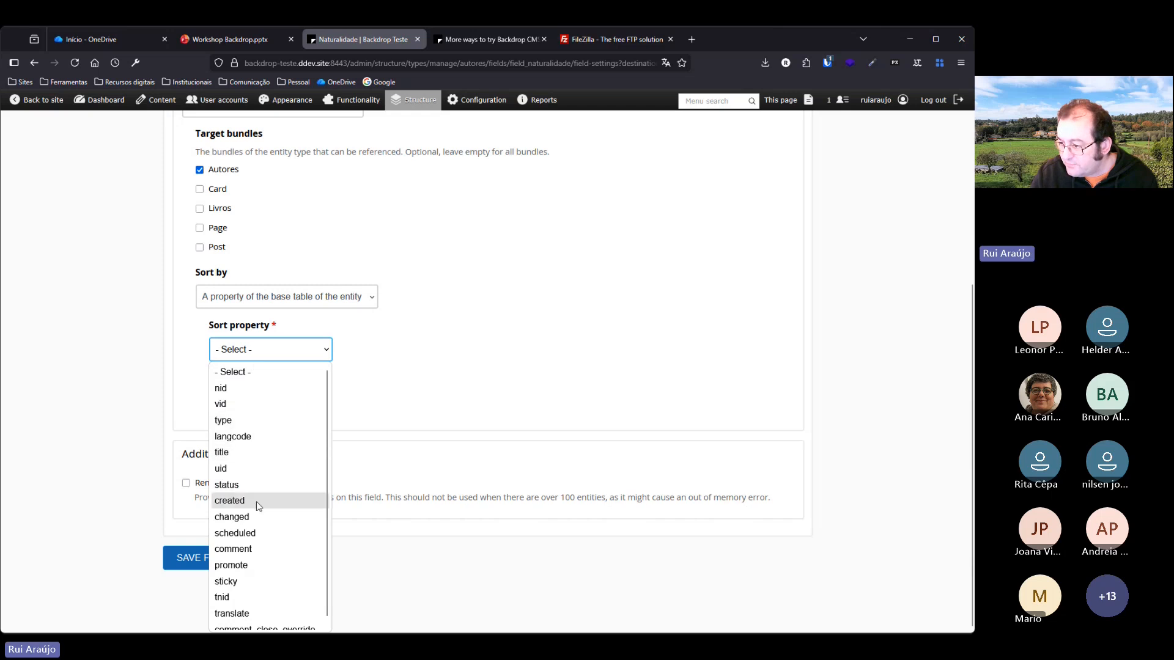
left_click(257, 456)
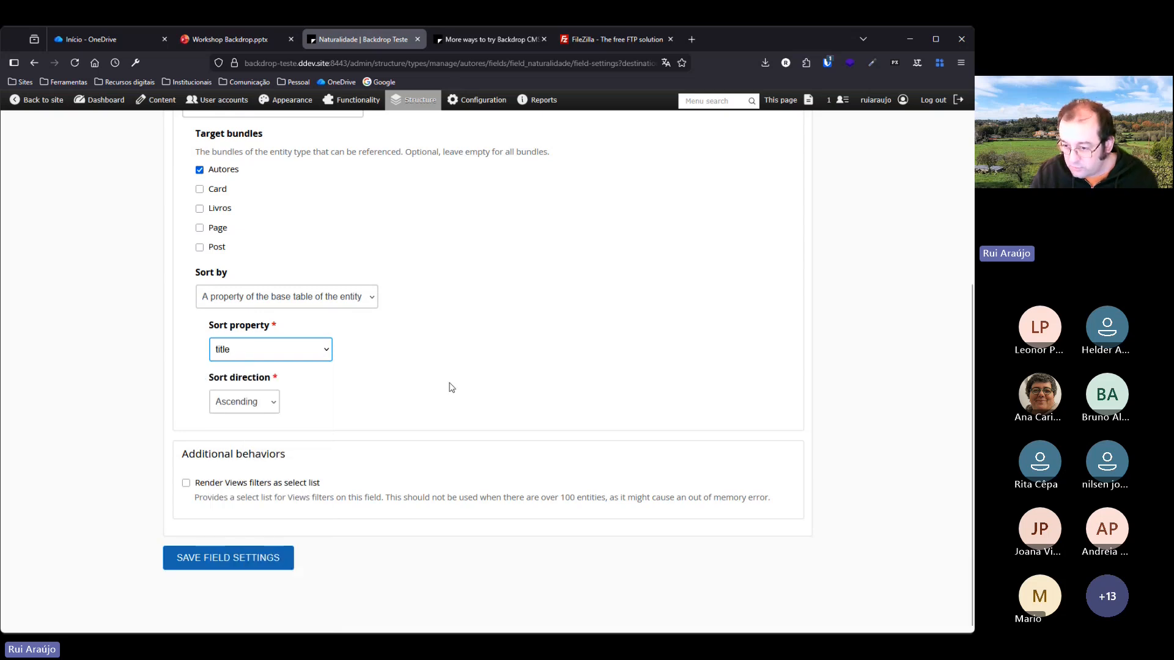
left_click(274, 551)
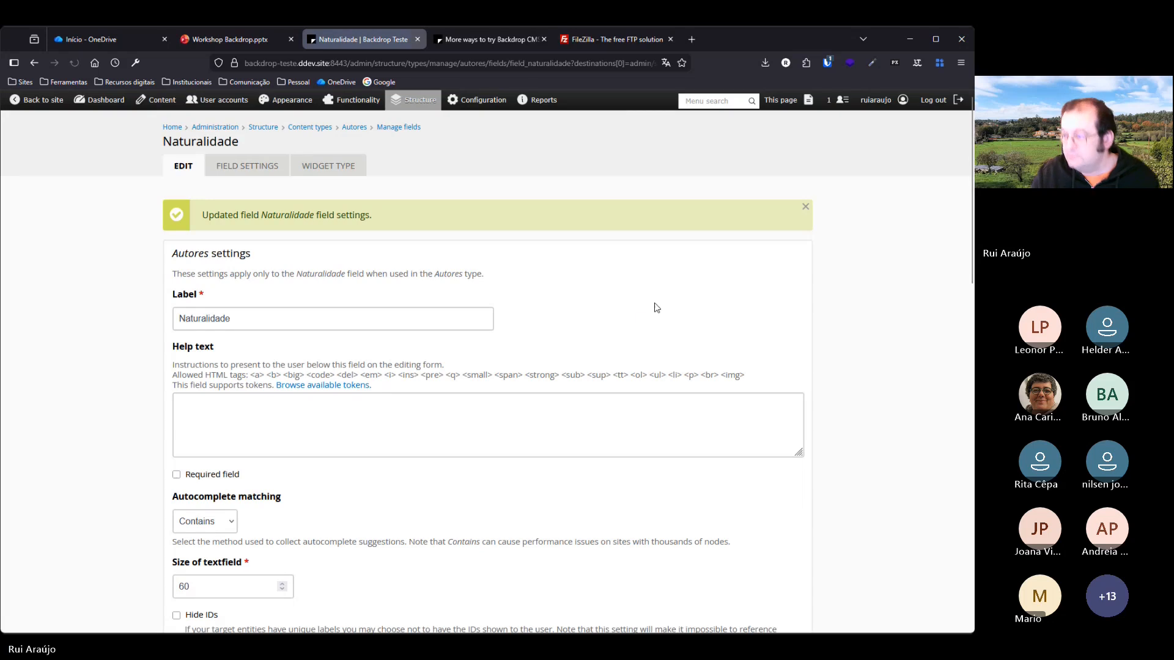
scroll(378, 247, "down", 5)
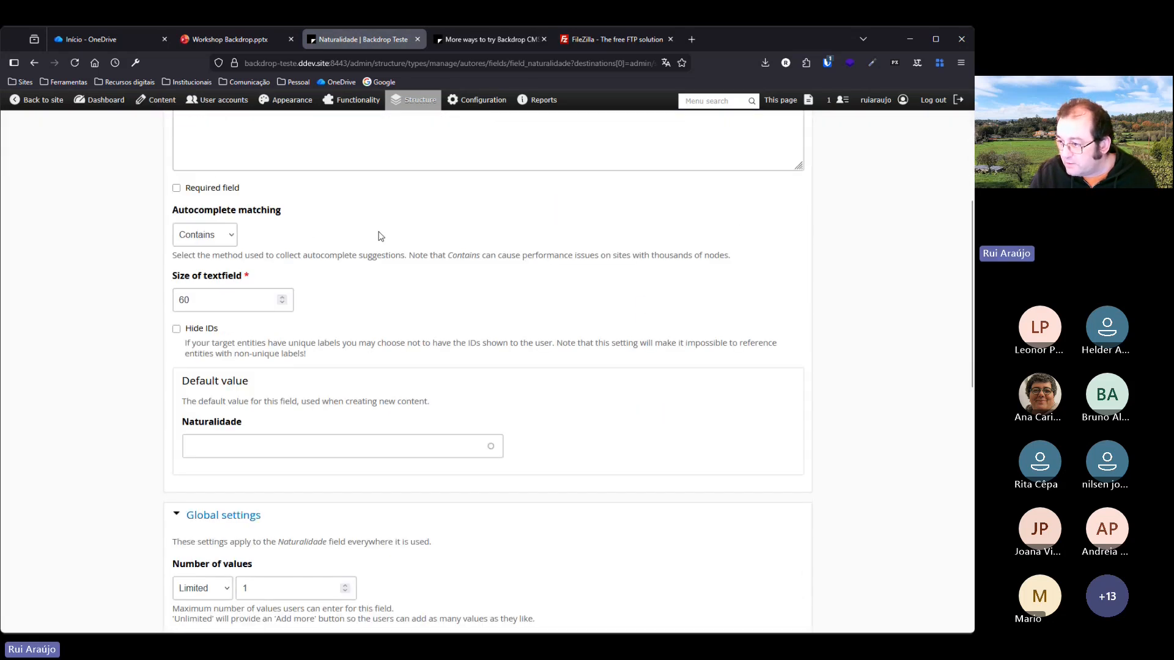
scroll(322, 235, "down", 3)
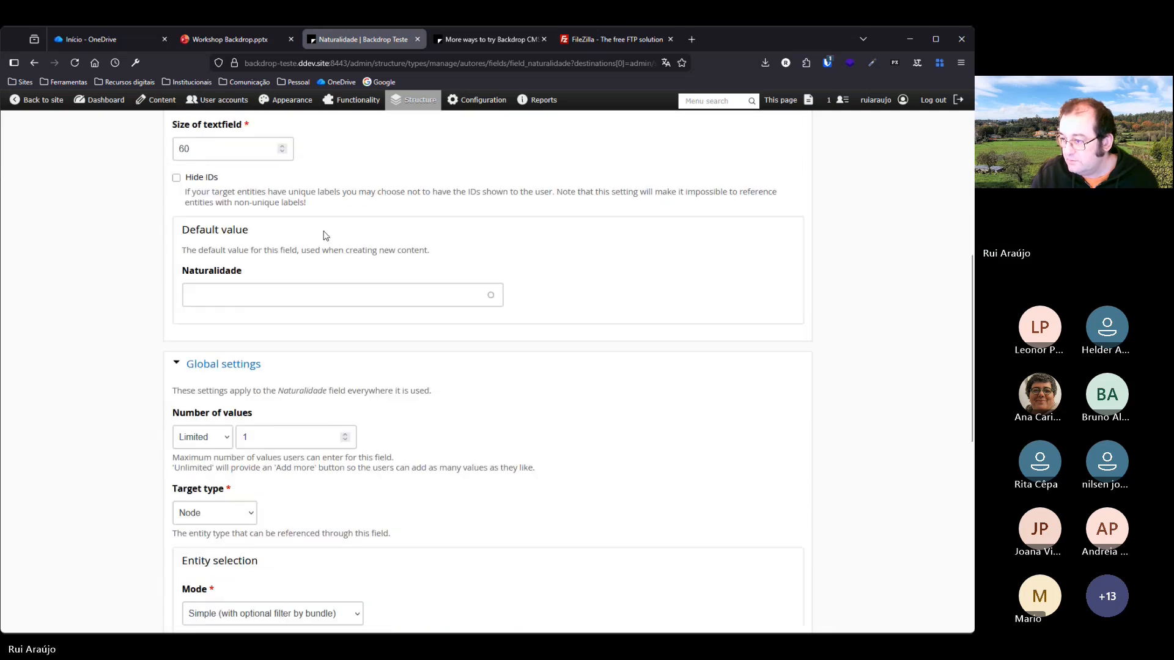
scroll(321, 231, "down", 8)
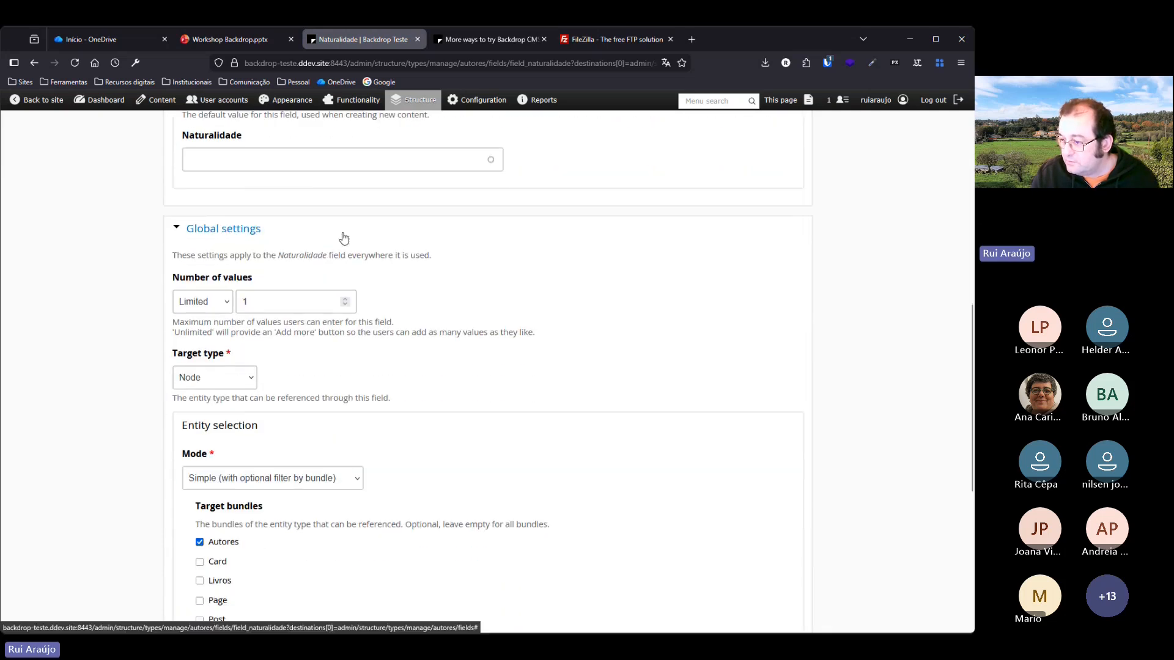
scroll(348, 240, "up", 1)
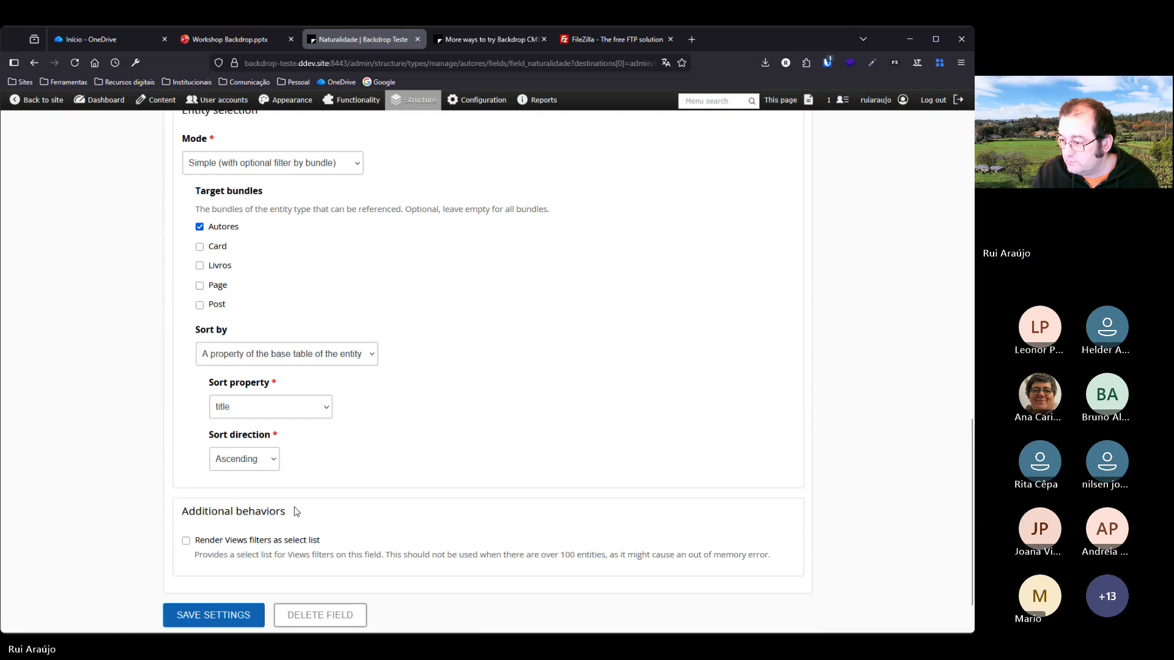
left_click(219, 616)
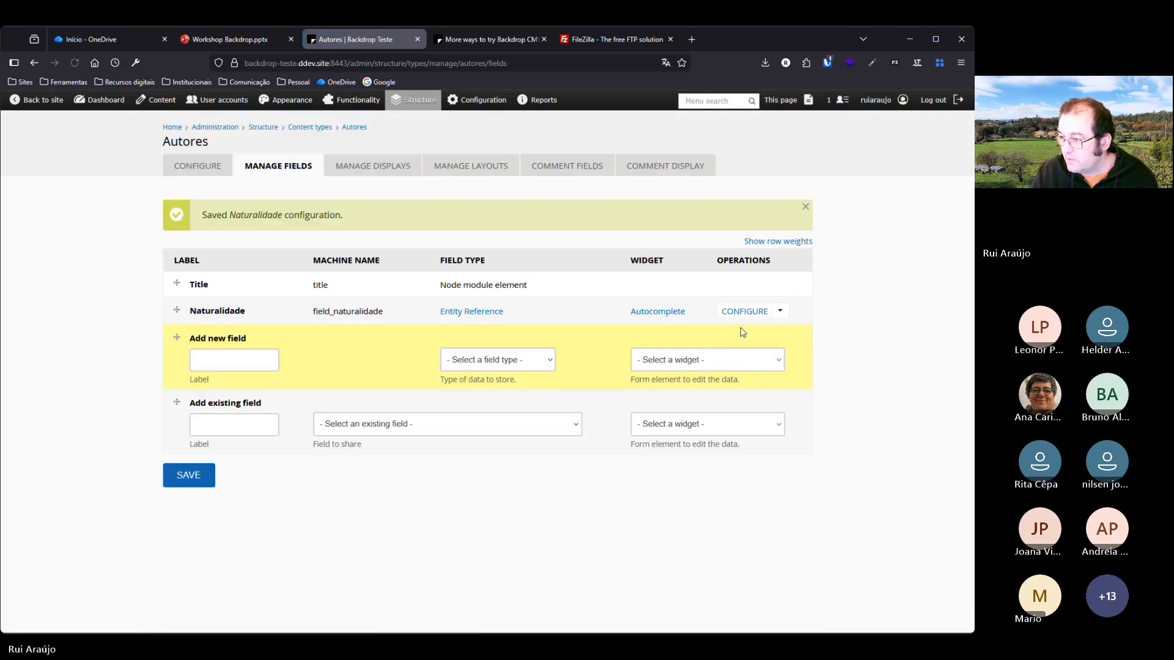
Add a Text (short) field labelled 'Datas biográficas' to Autores.
left_click(236, 41)
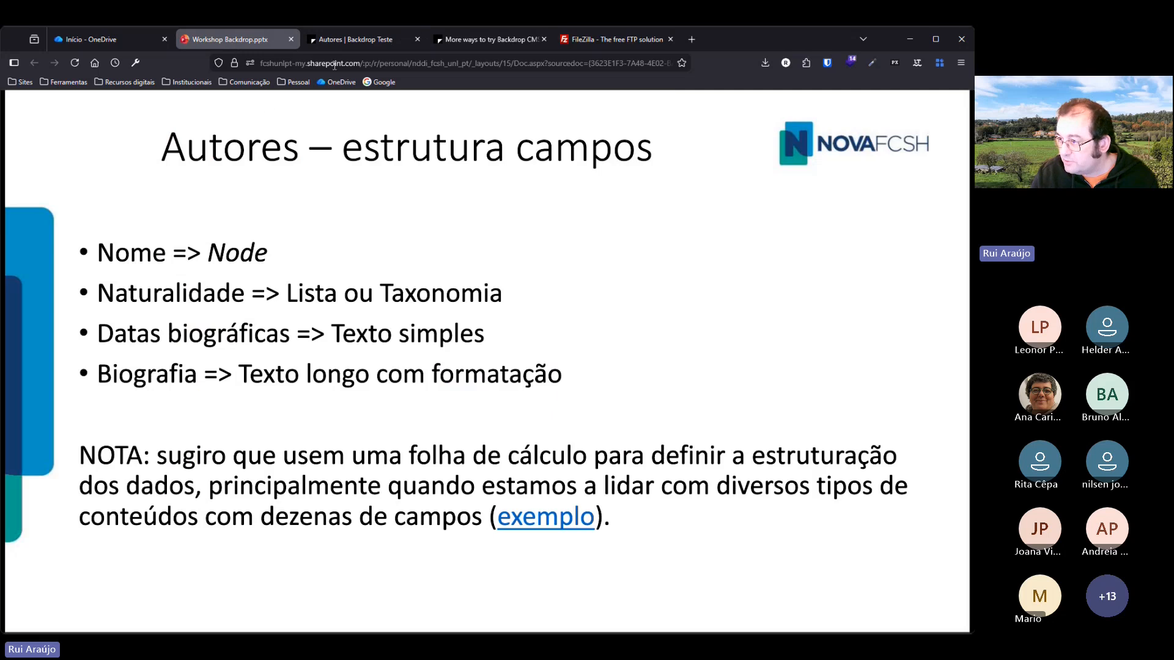
left_click(351, 39)
left_click(234, 360)
type("D")
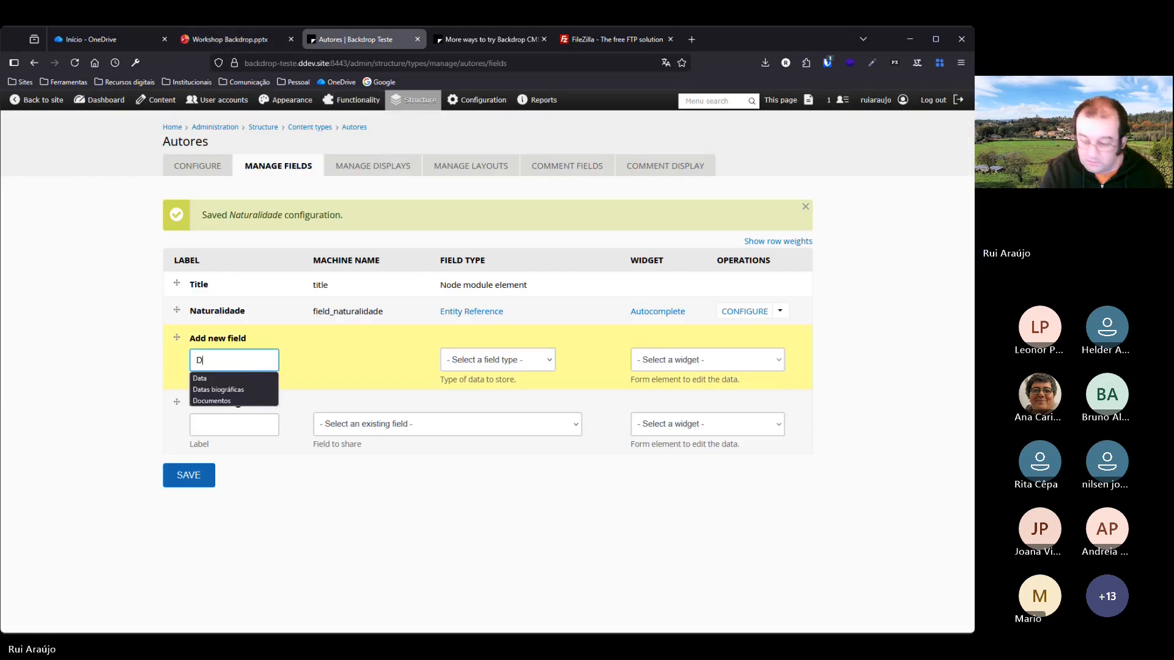
type("atas")
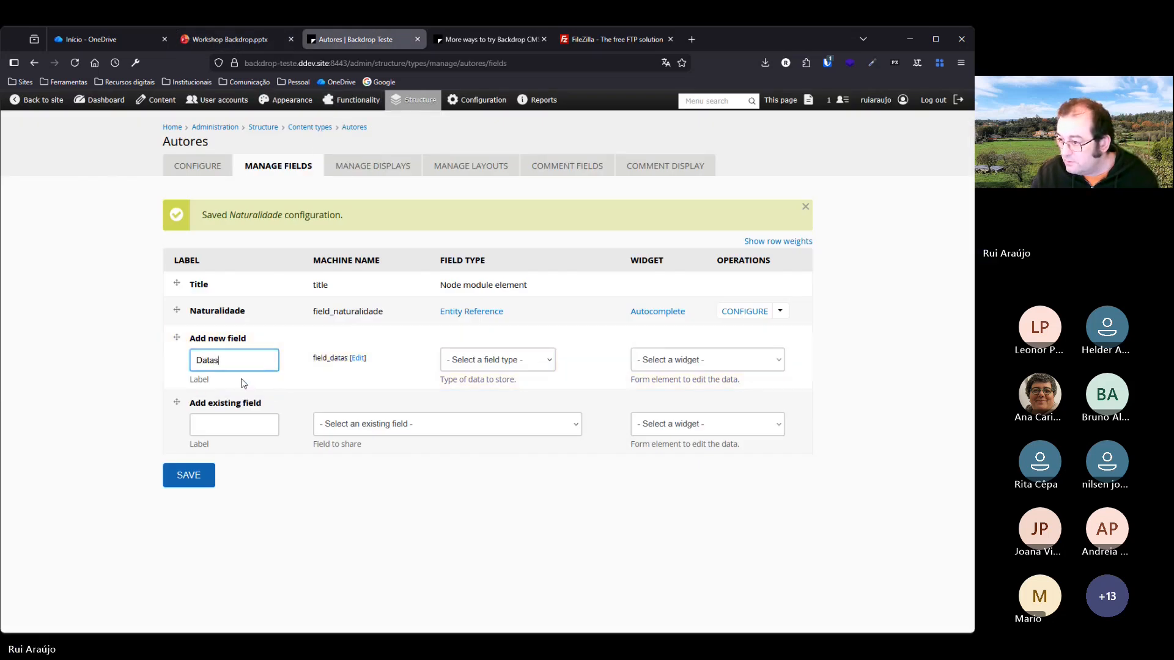
type(" biográficas")
left_click(498, 359)
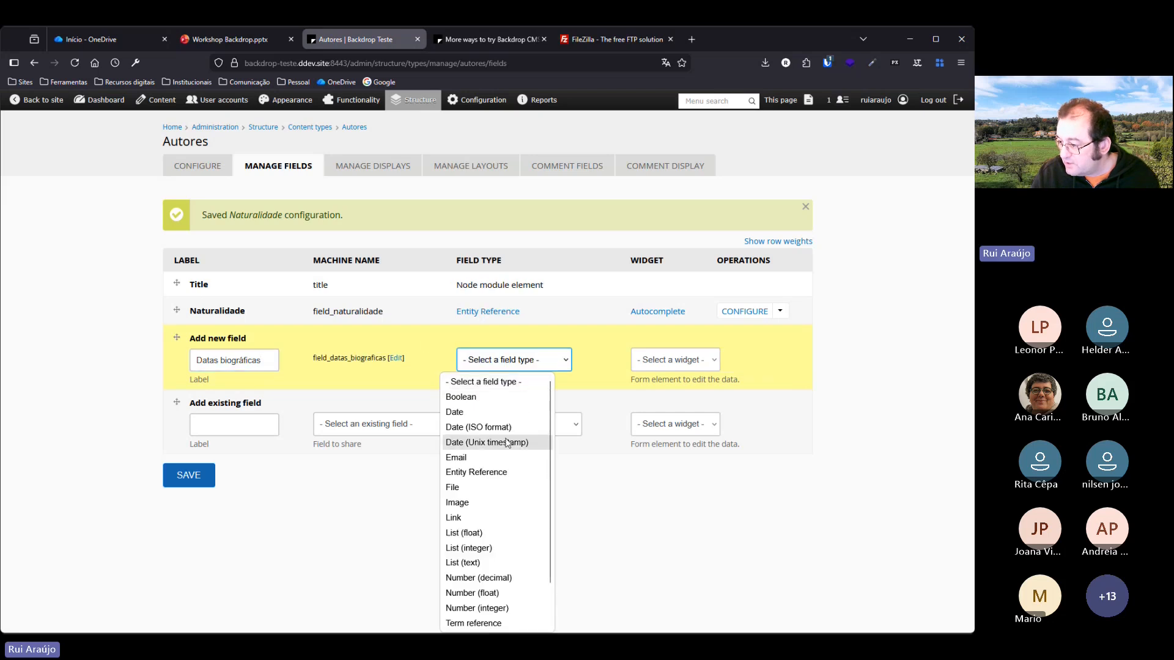
scroll(504, 440, "down", 2)
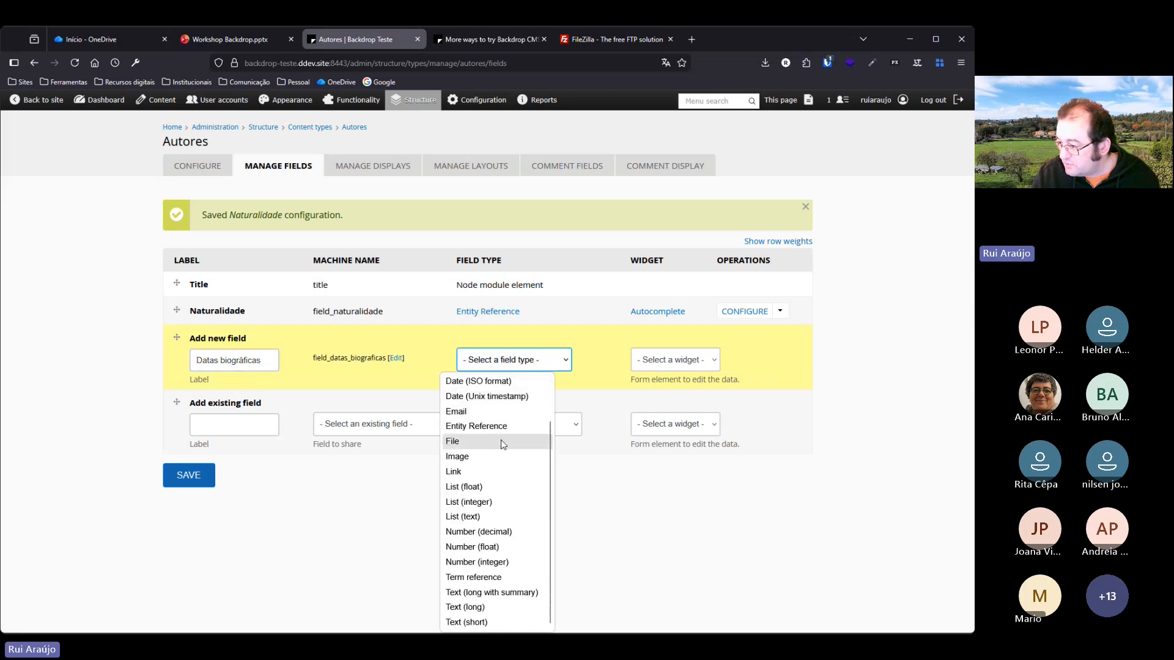
left_click(483, 623)
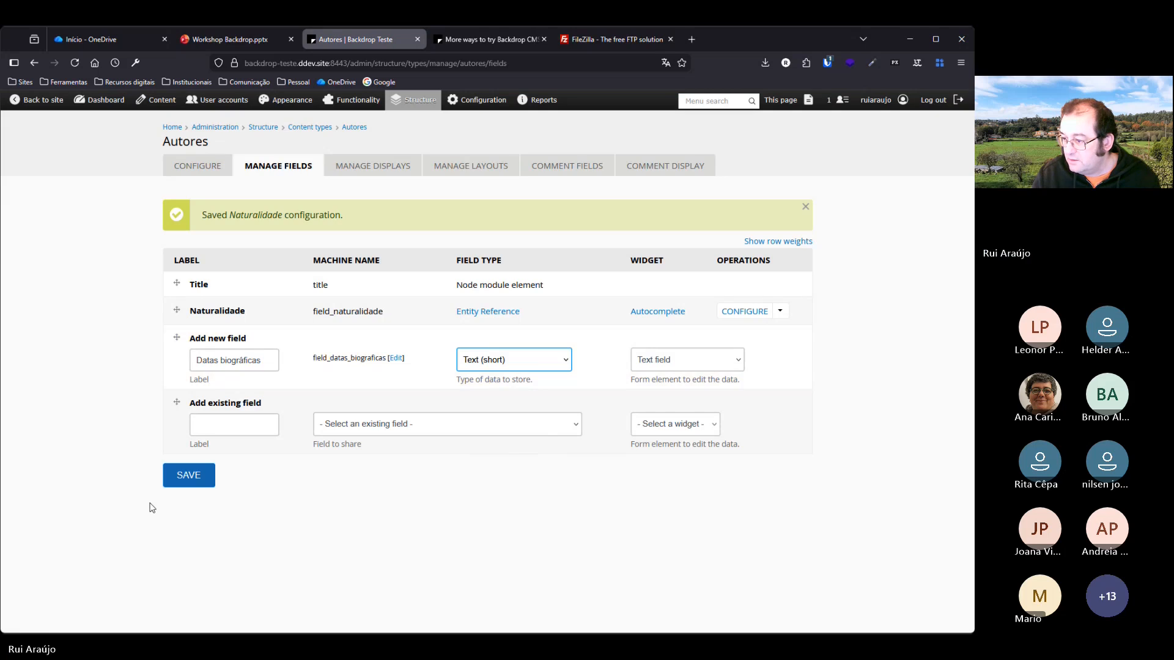
left_click(188, 475)
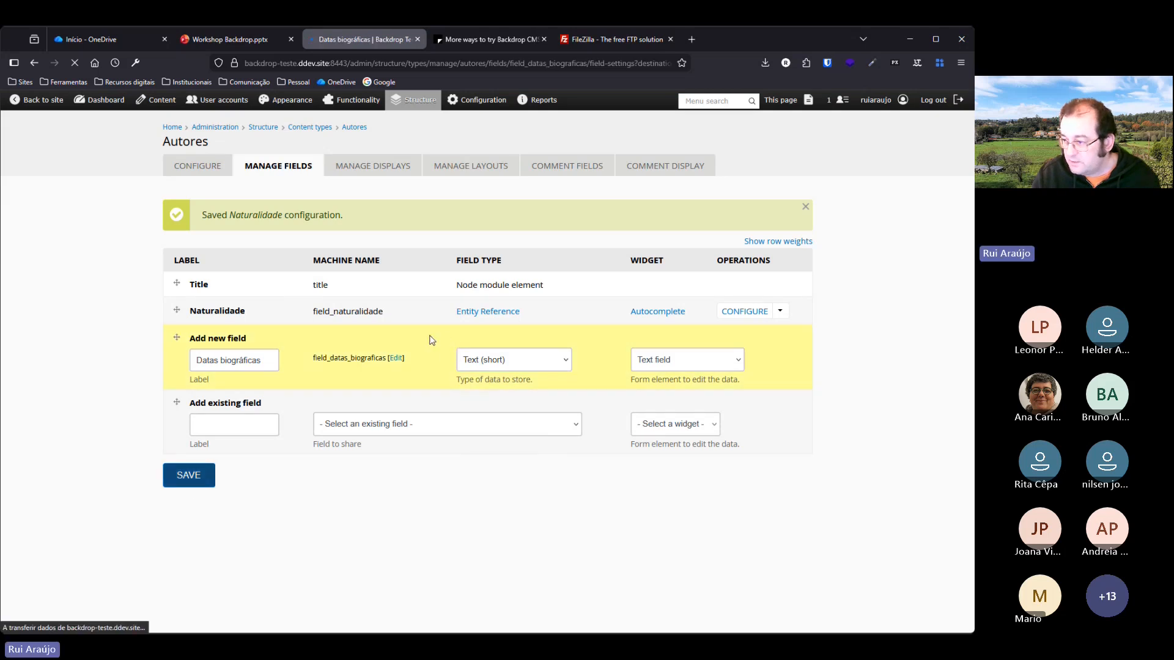
Keep the 255-character maximum length and save the Datas biográficas configuration.
left_click(264, 351)
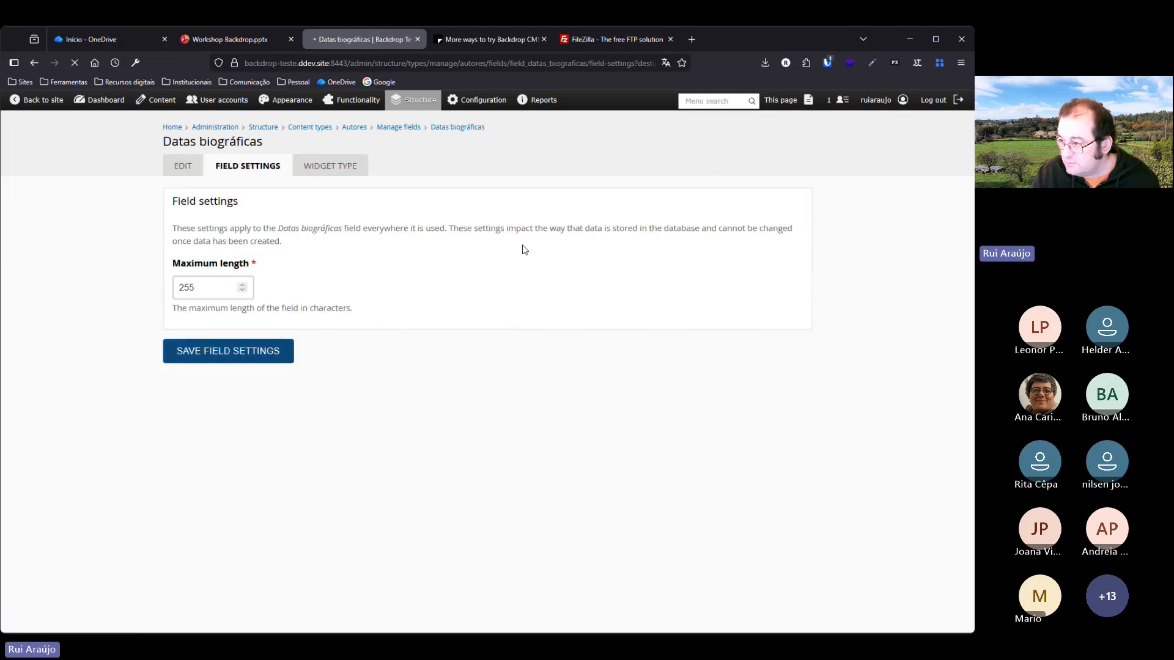
scroll(391, 237, "down", 3)
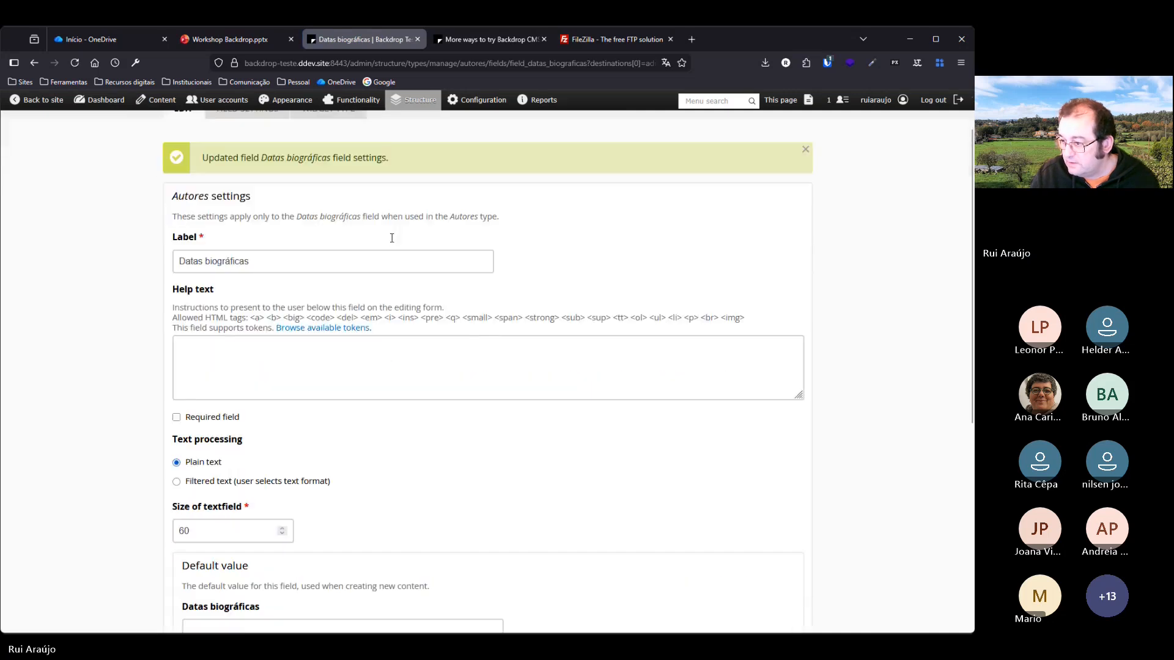
scroll(392, 239, "down", 3)
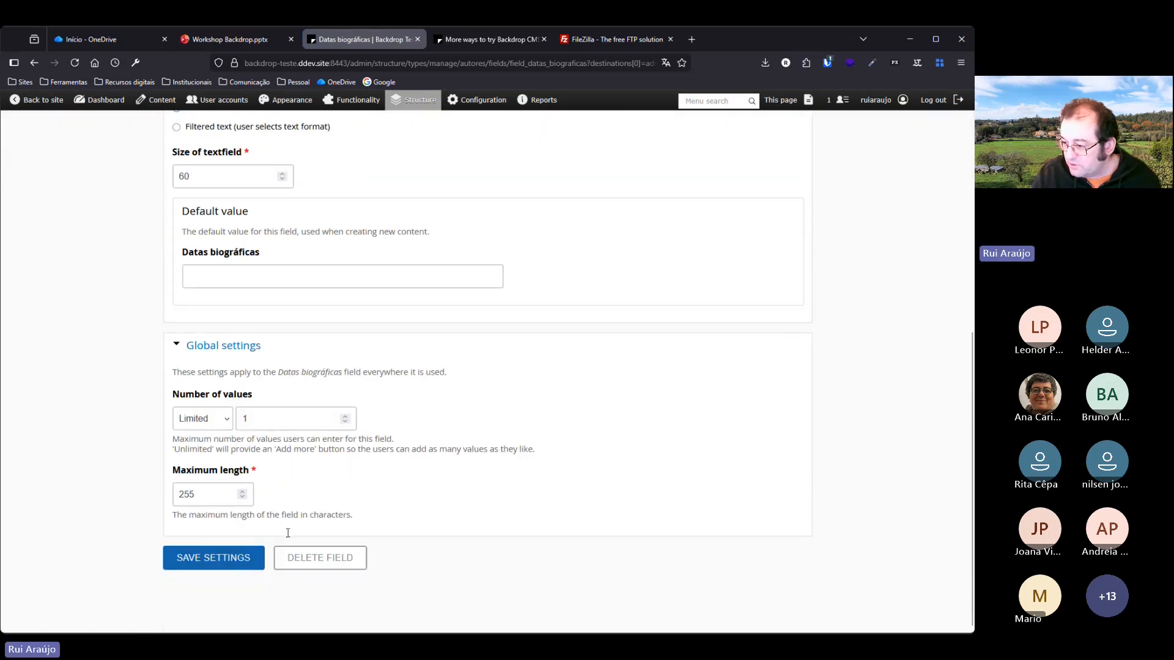
left_click(237, 571)
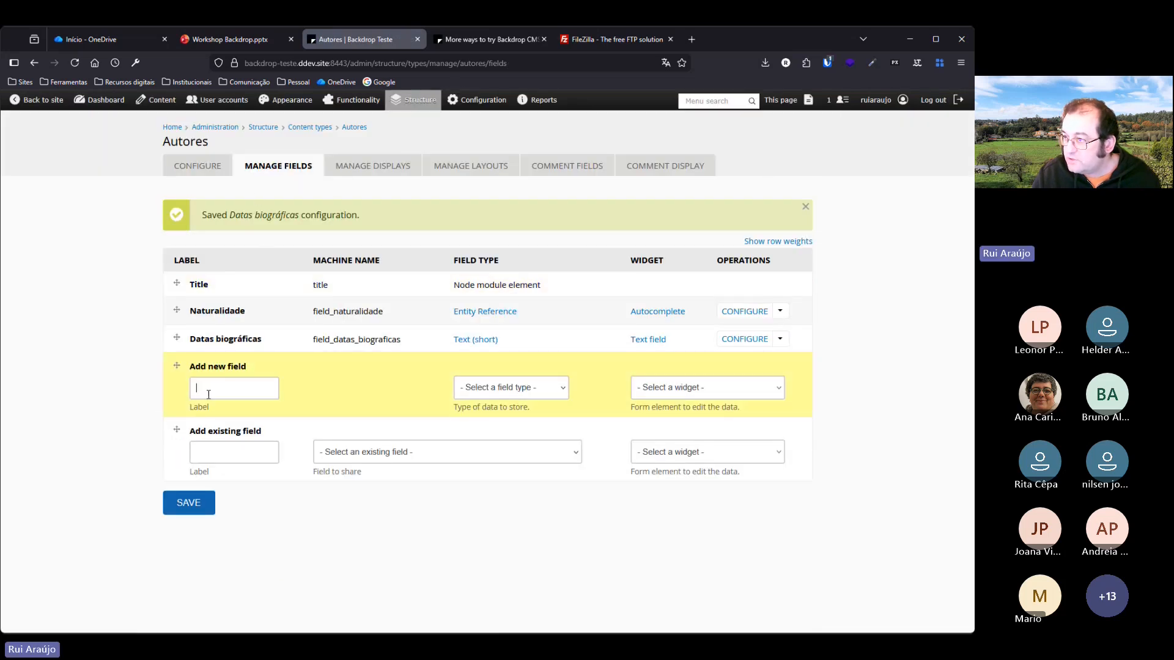
Add a Text (long) field labelled 'Biografia' to Autores.
left_click(236, 34)
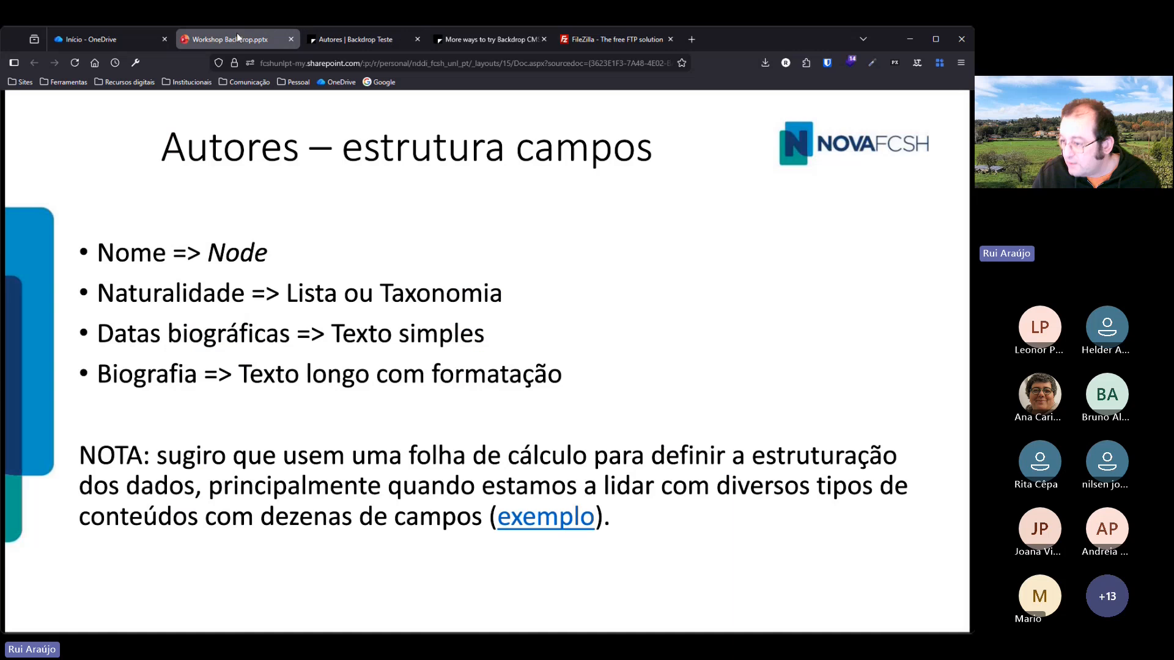
left_click(356, 39)
left_click(217, 390)
type("Bio")
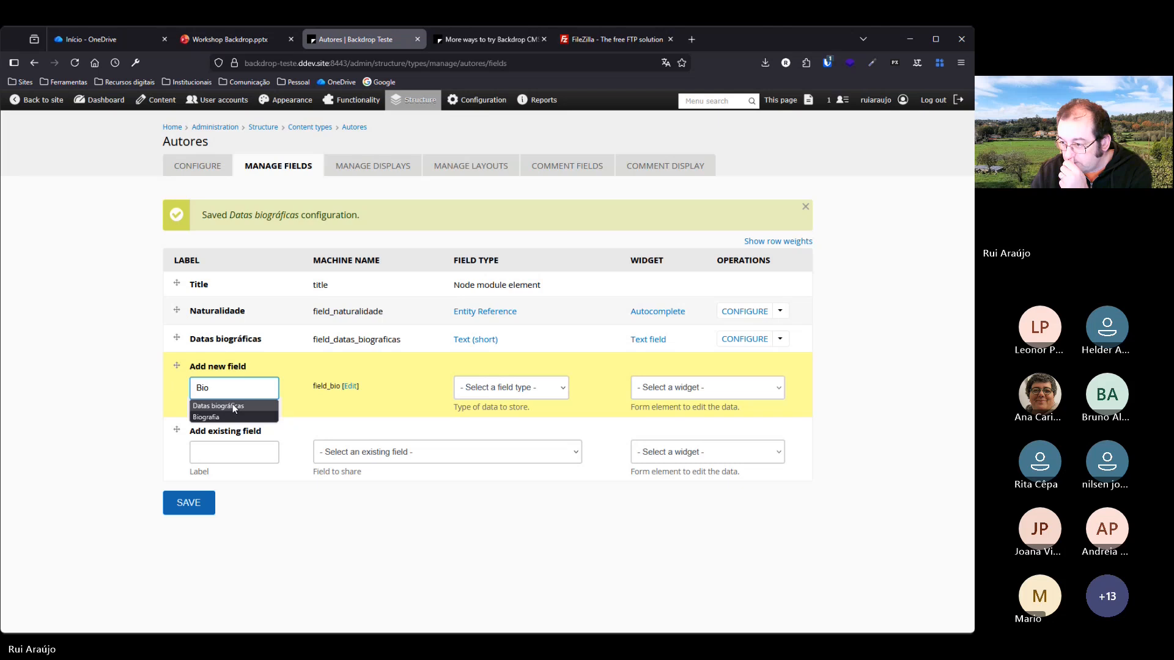
left_click(232, 417)
left_click(494, 384)
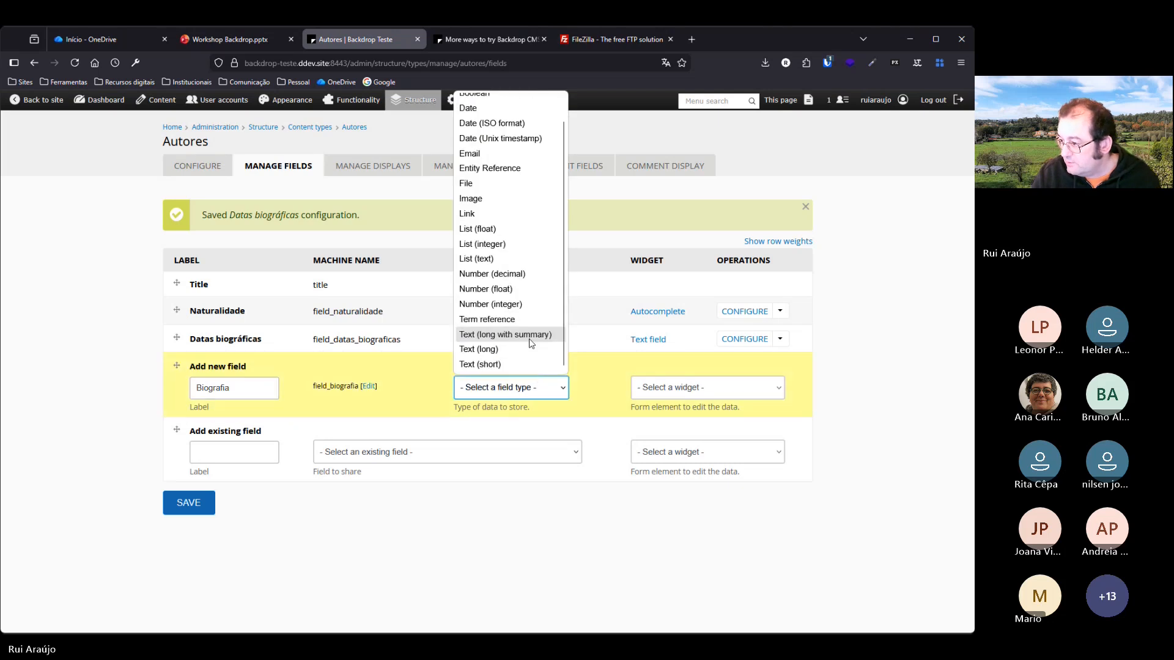
key("Escape")
left_click(523, 346)
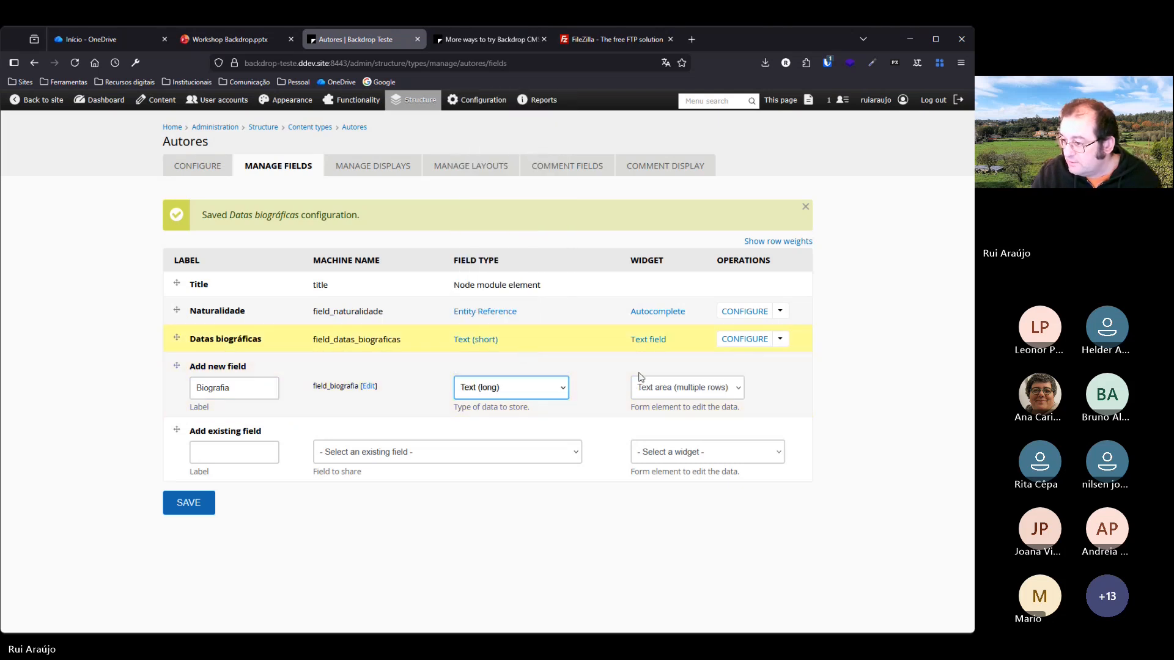
left_click(194, 507)
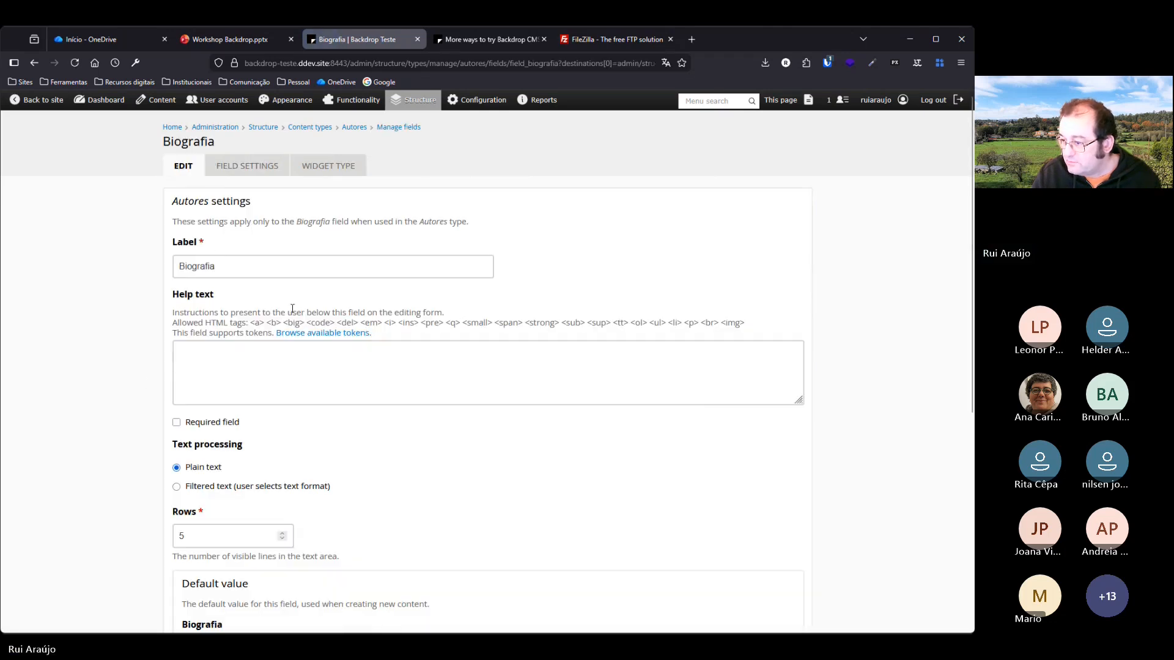
Allow formatted text in Biografia and save its field settings.
scroll(272, 310, "down", 3)
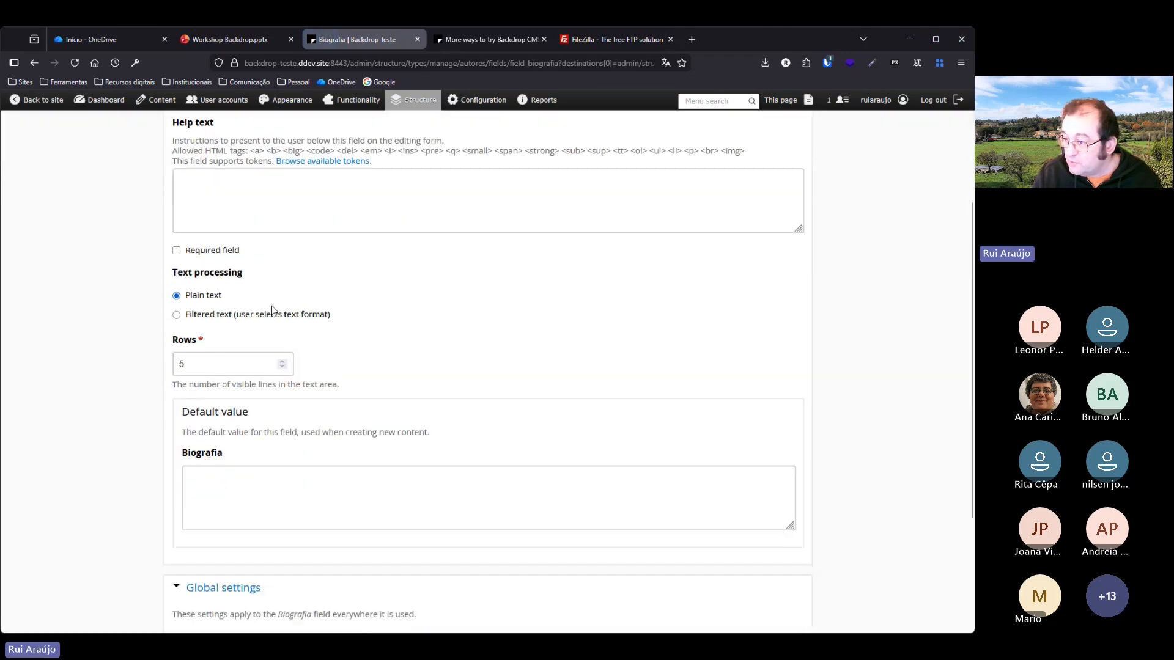
left_click(177, 314)
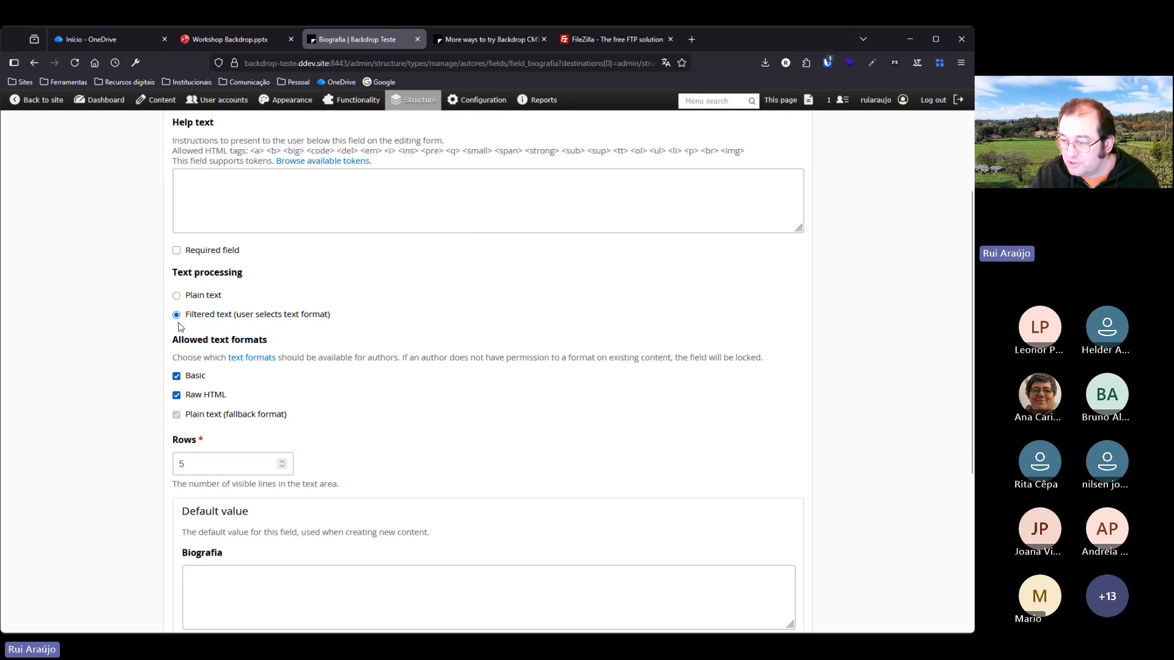
scroll(227, 261, "down", 1)
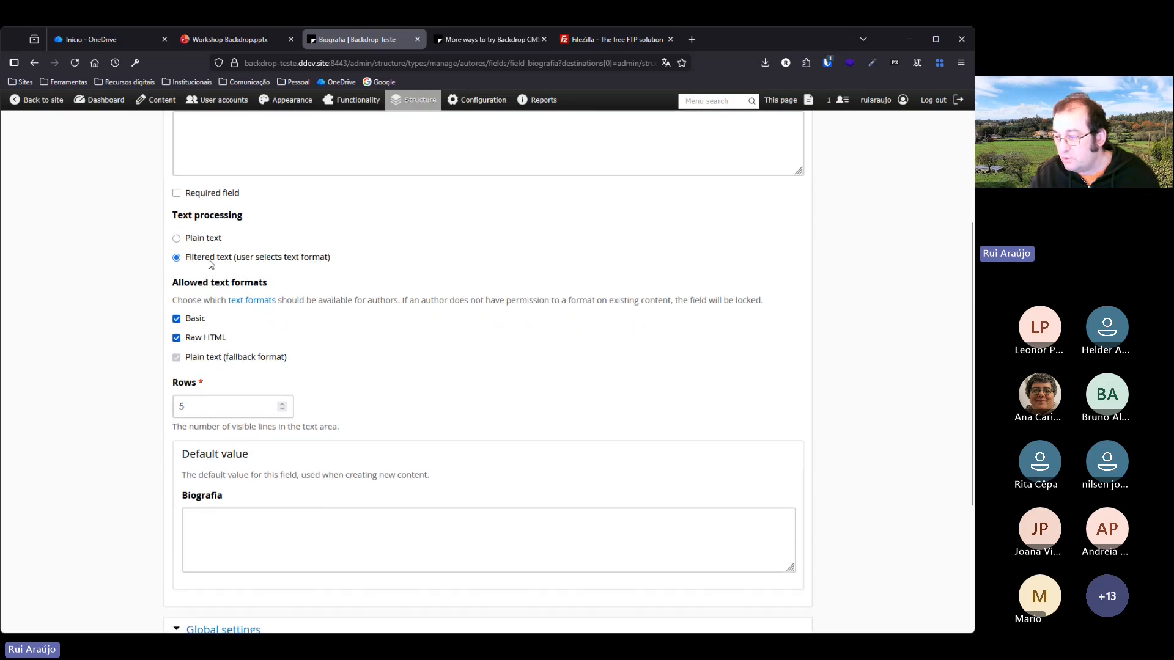
scroll(368, 297, "down", 2)
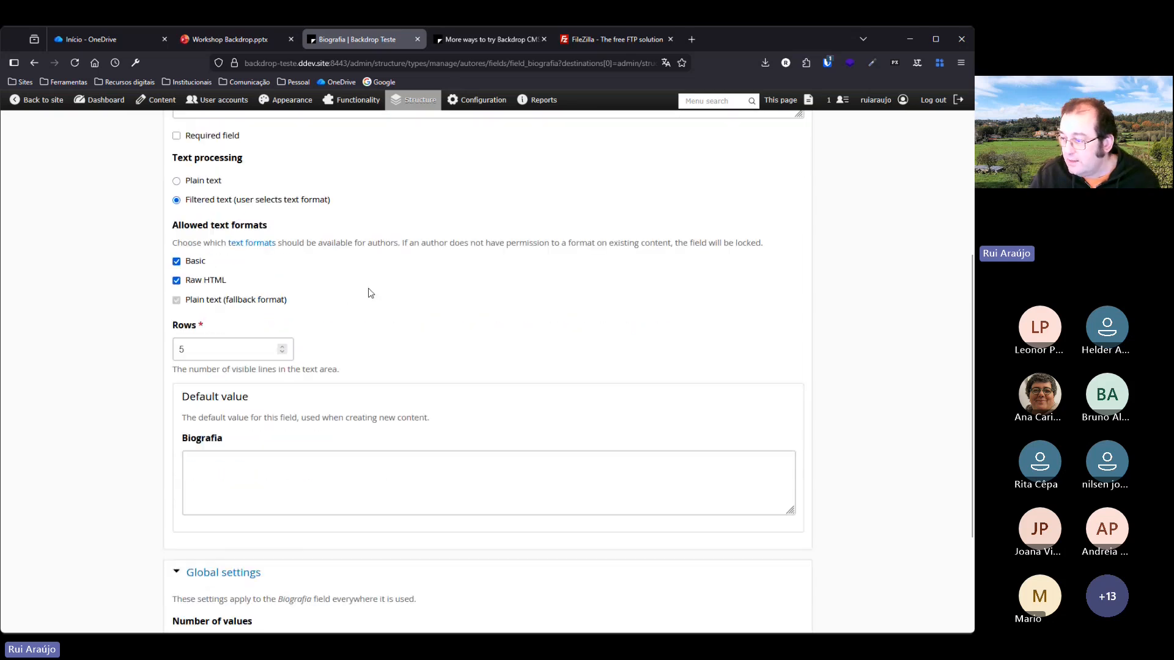
scroll(335, 279, "down", 2)
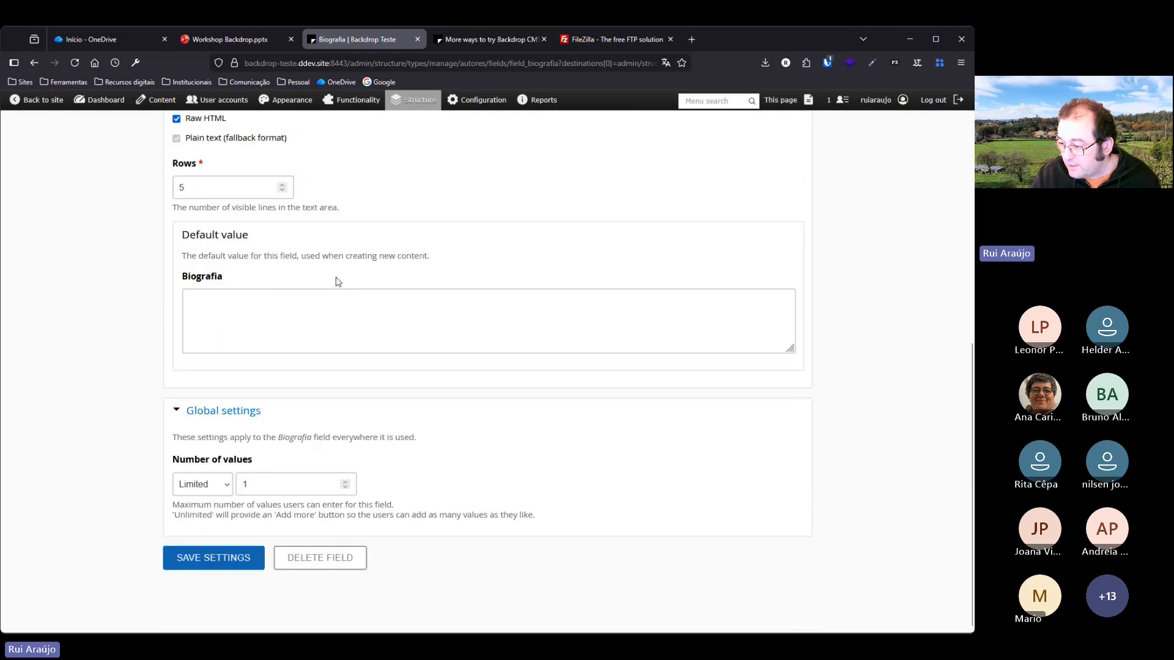
left_click(228, 566)
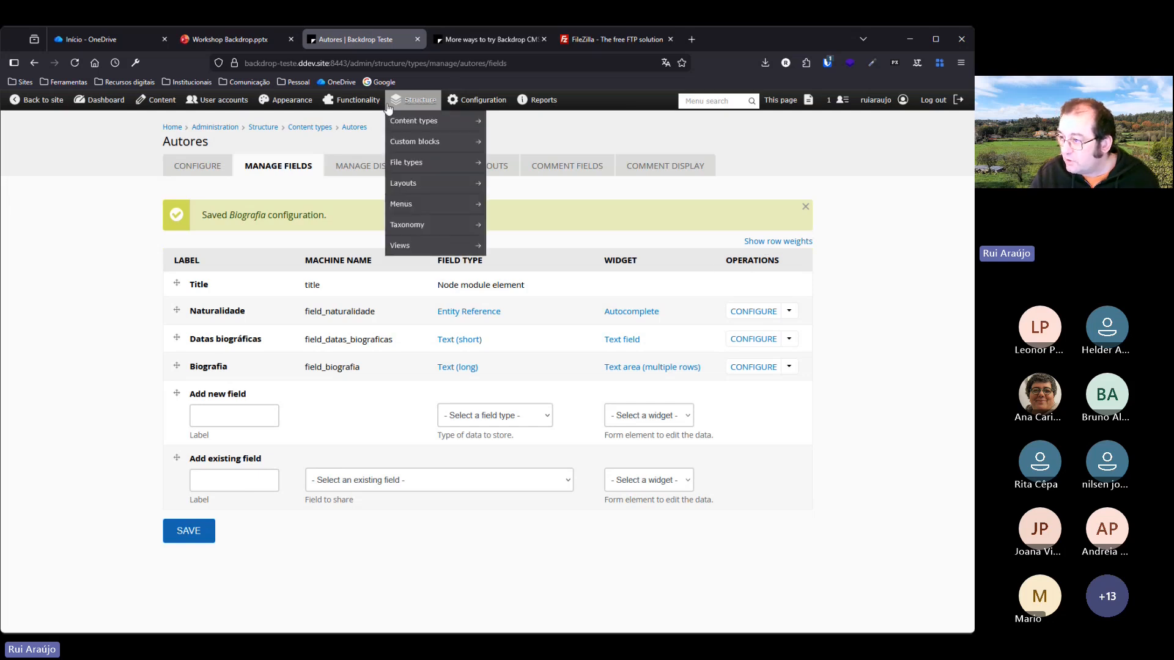
Add an Entity Reference field labelled 'Autor(es)' to the Livros content type.
mouse_move(423, 123)
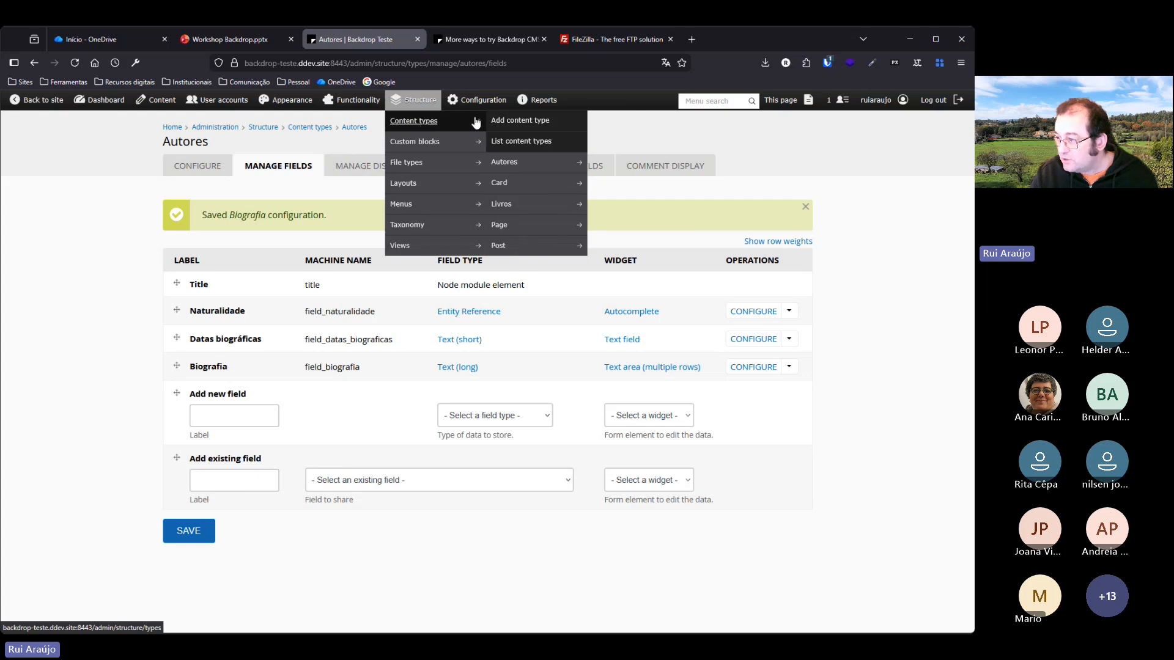
mouse_move(512, 210)
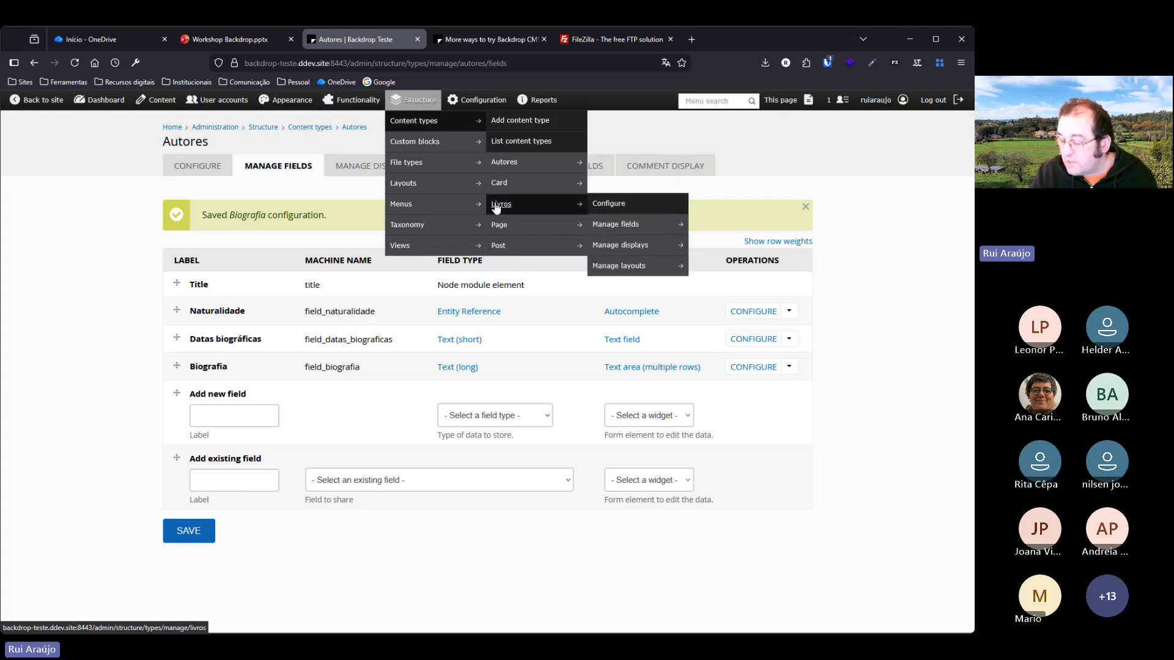
left_click(620, 221)
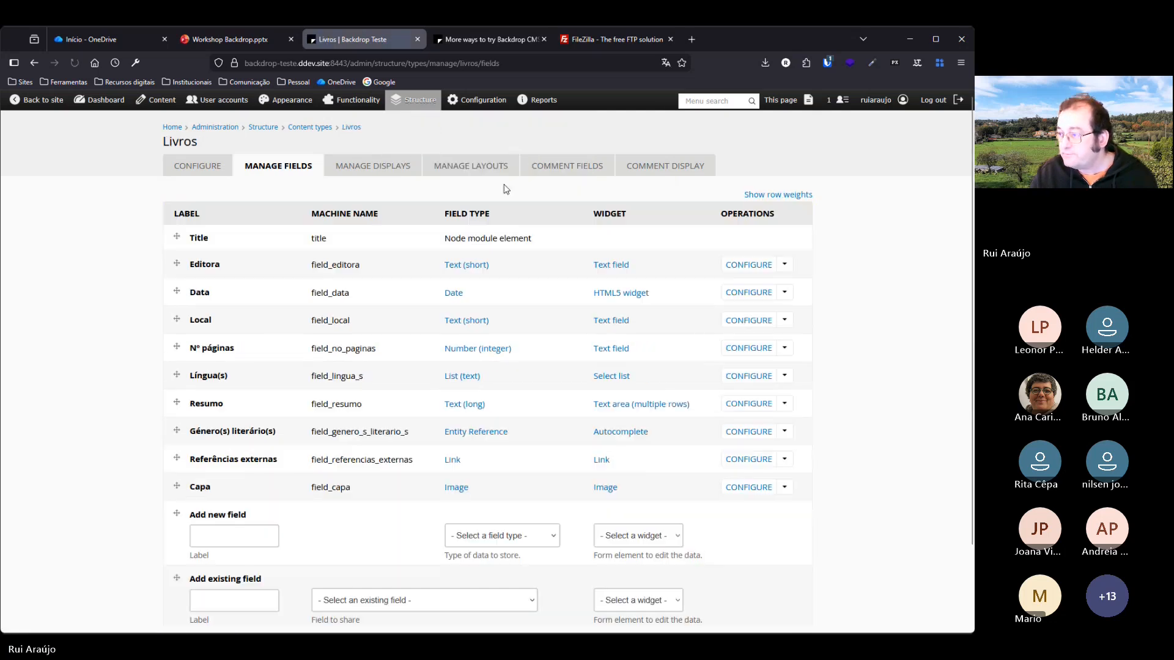
left_click(272, 536)
type("Autore")
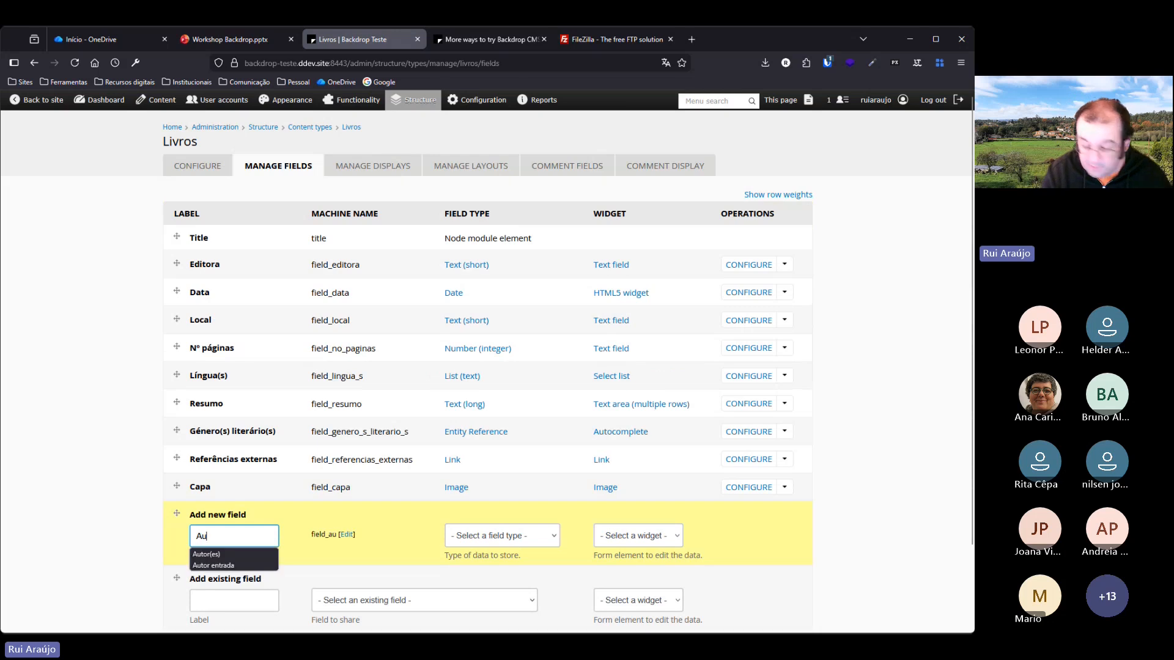
key("BackSpace")
key("BackSpace")
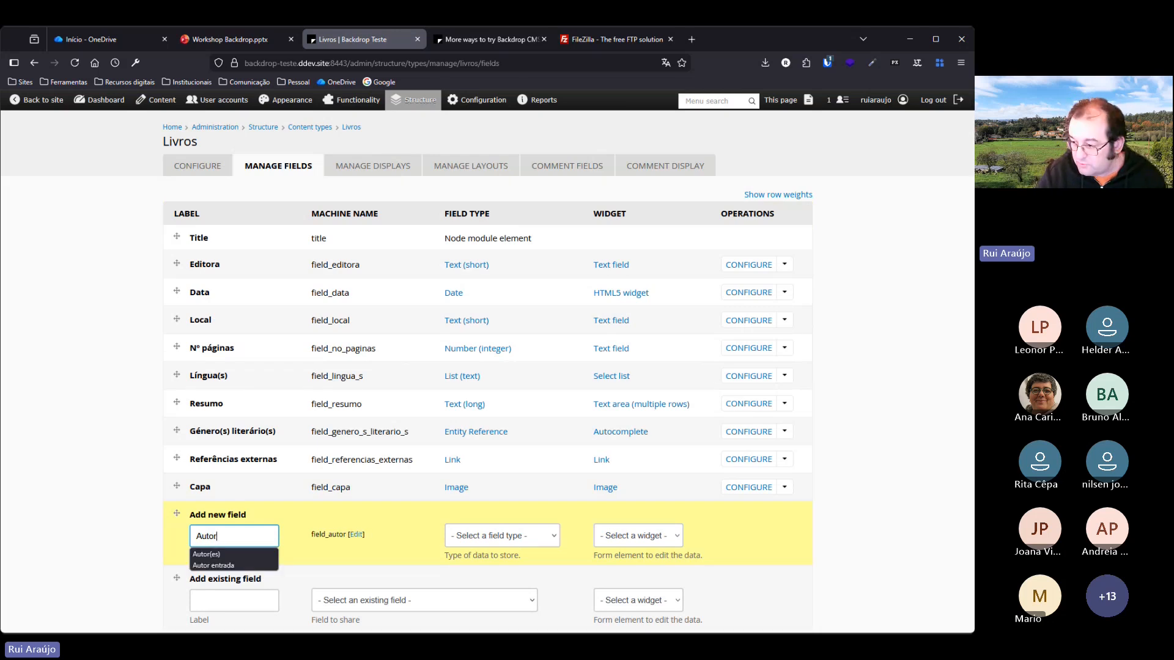
left_click(225, 553)
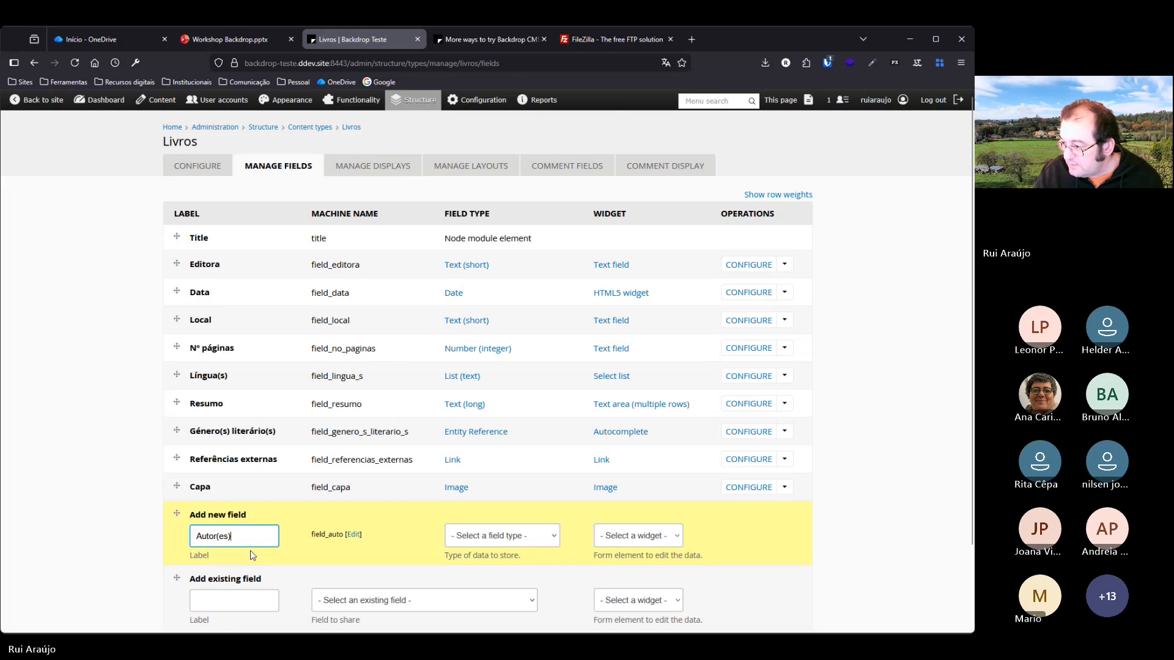
left_click(548, 541)
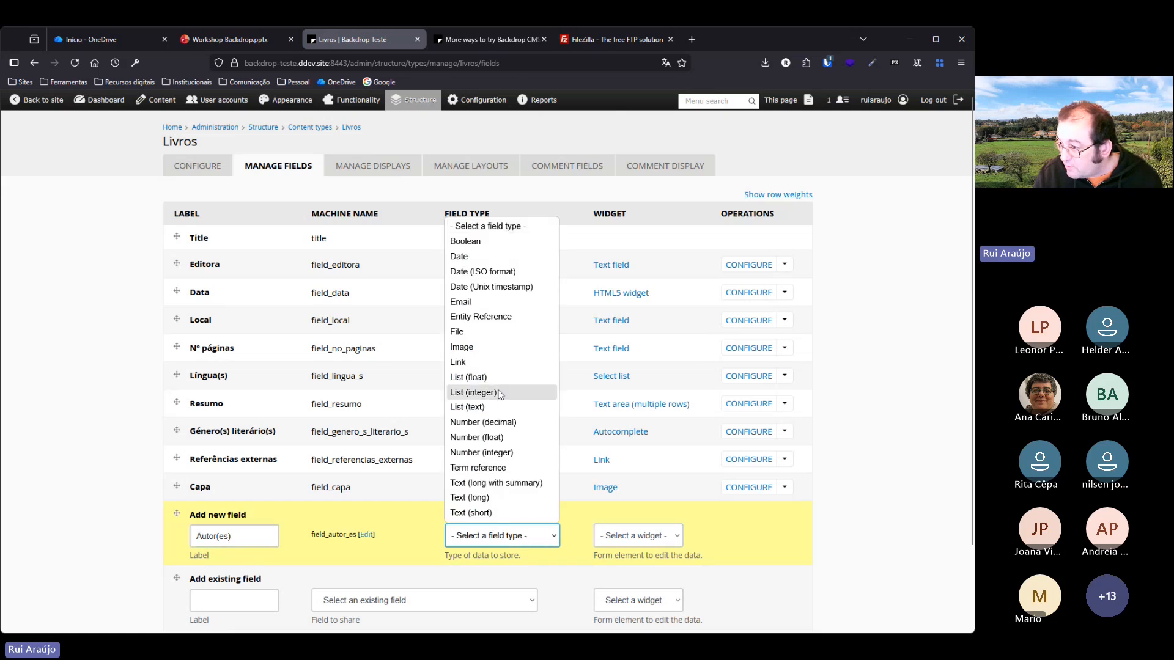
left_click(483, 317)
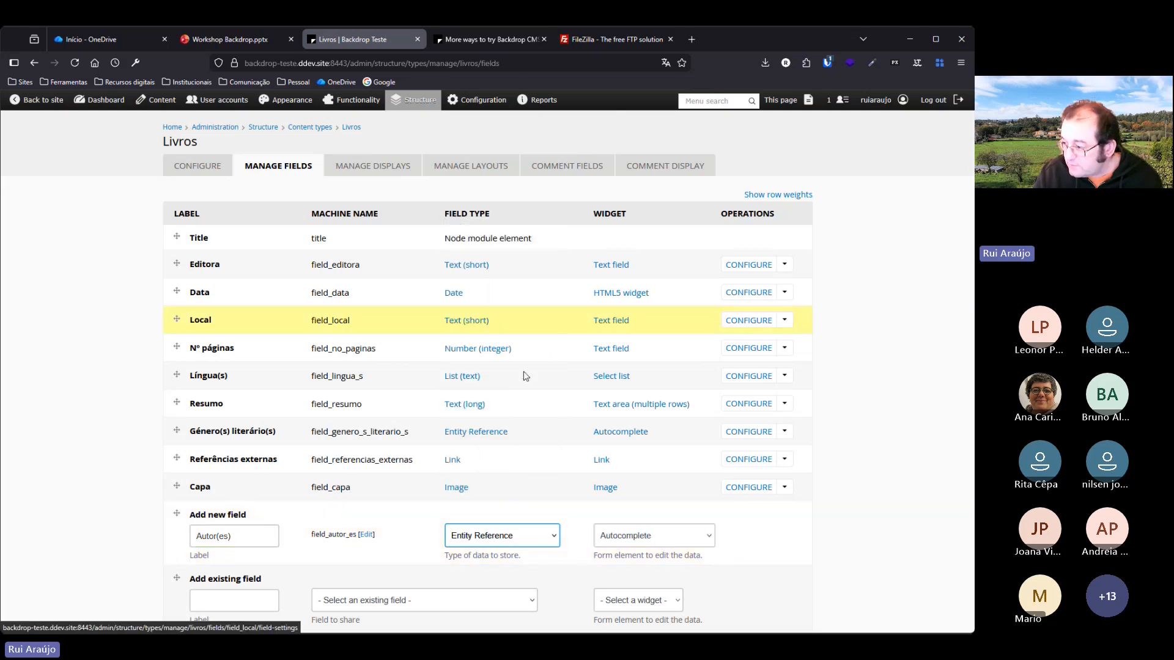
scroll(258, 511, "down", 2)
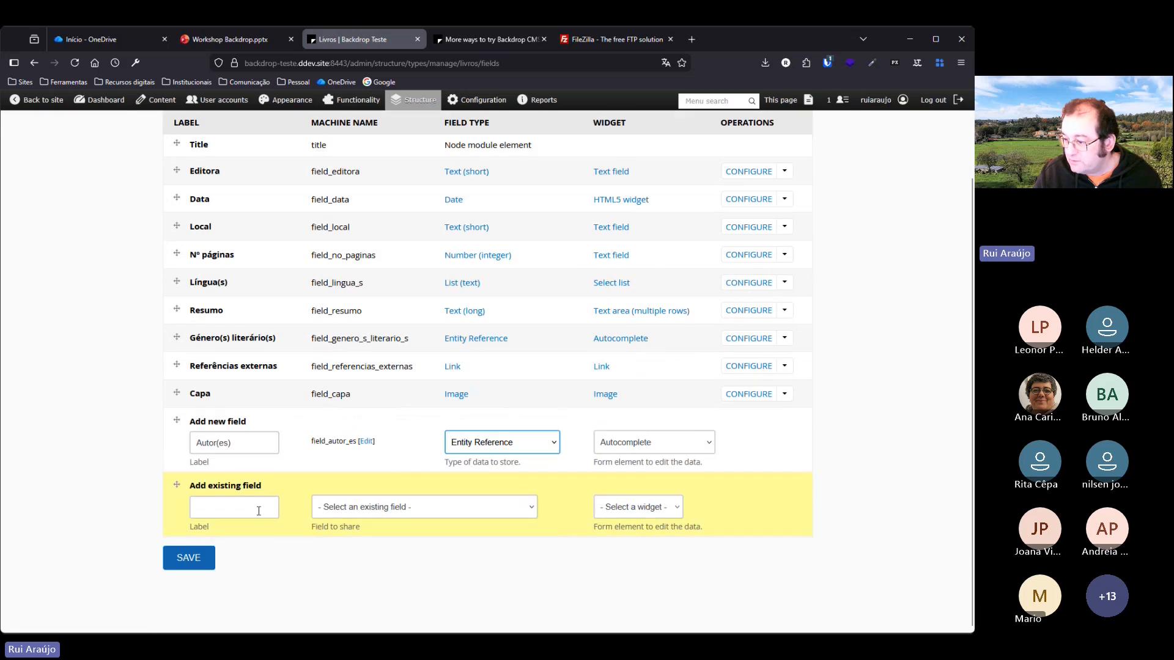
left_click(189, 557)
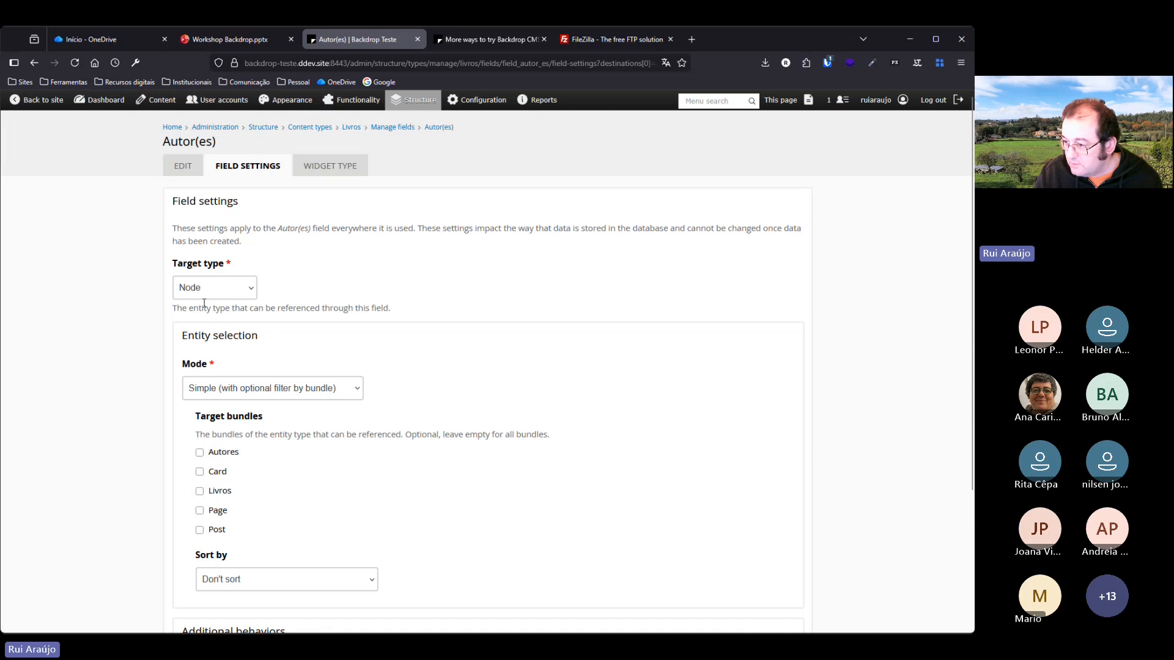
Sort Autor(es) references by the title base table property and save the field settings.
scroll(278, 273, "down", 2)
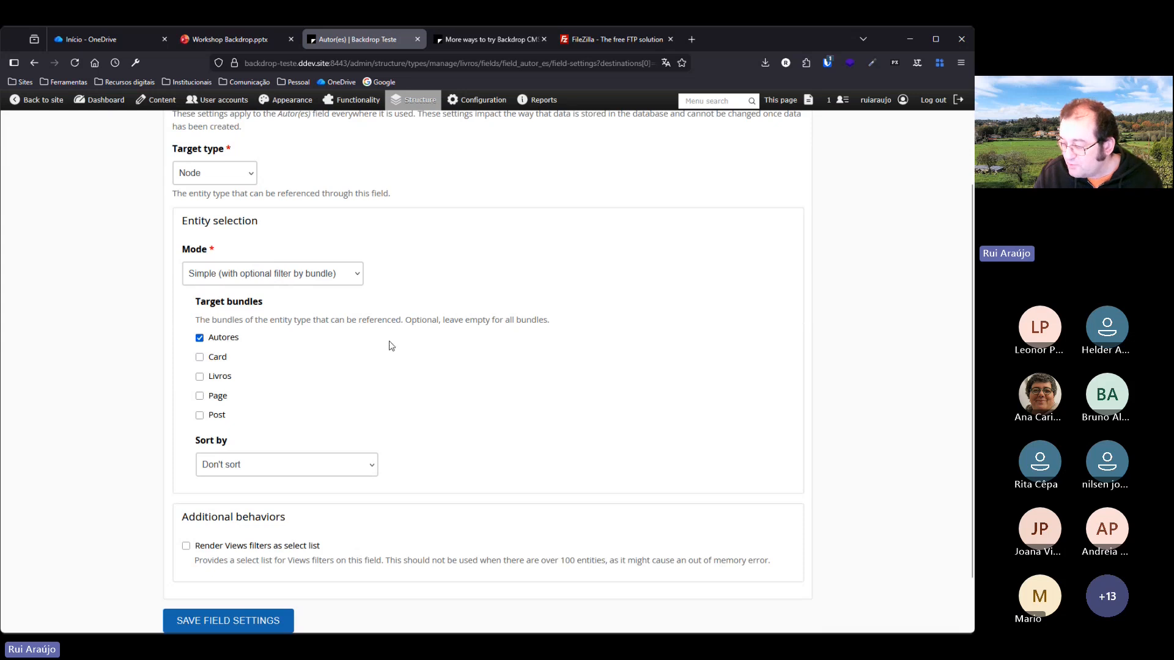
scroll(391, 346, "down", 1)
left_click(374, 411)
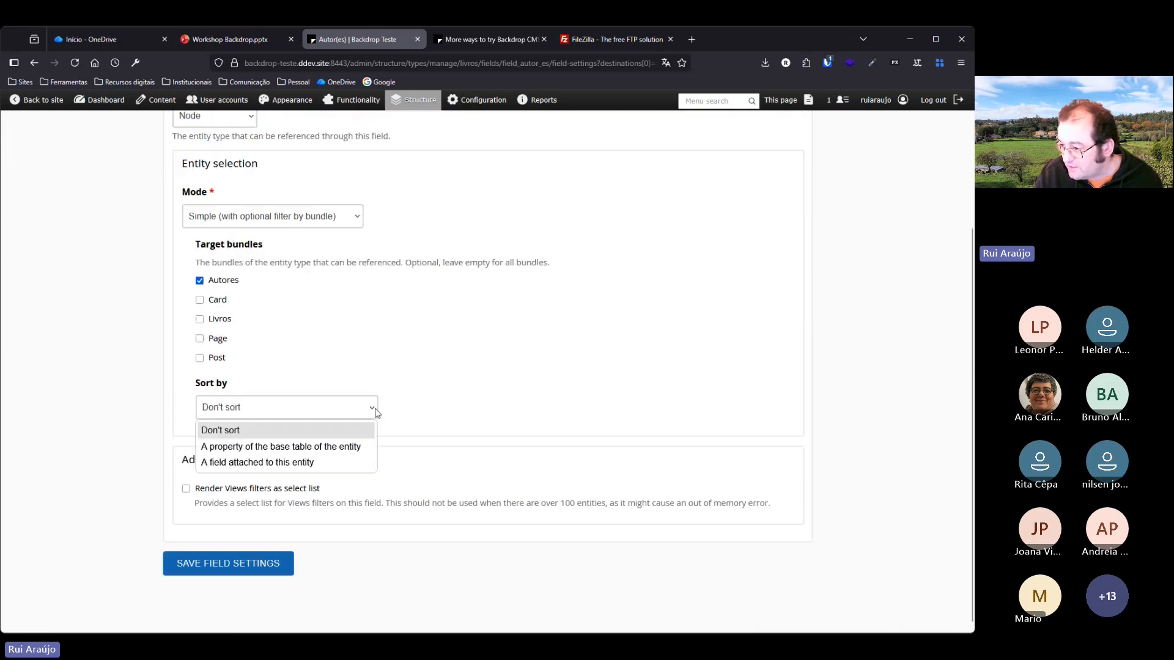
left_click(335, 445)
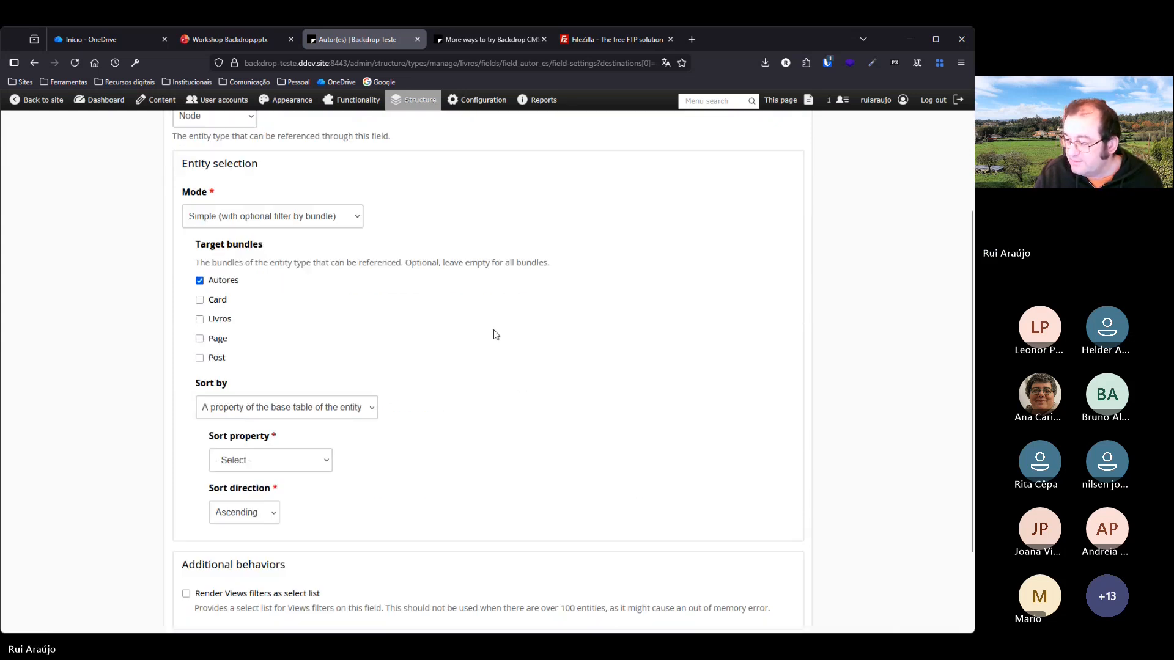
left_click(309, 459)
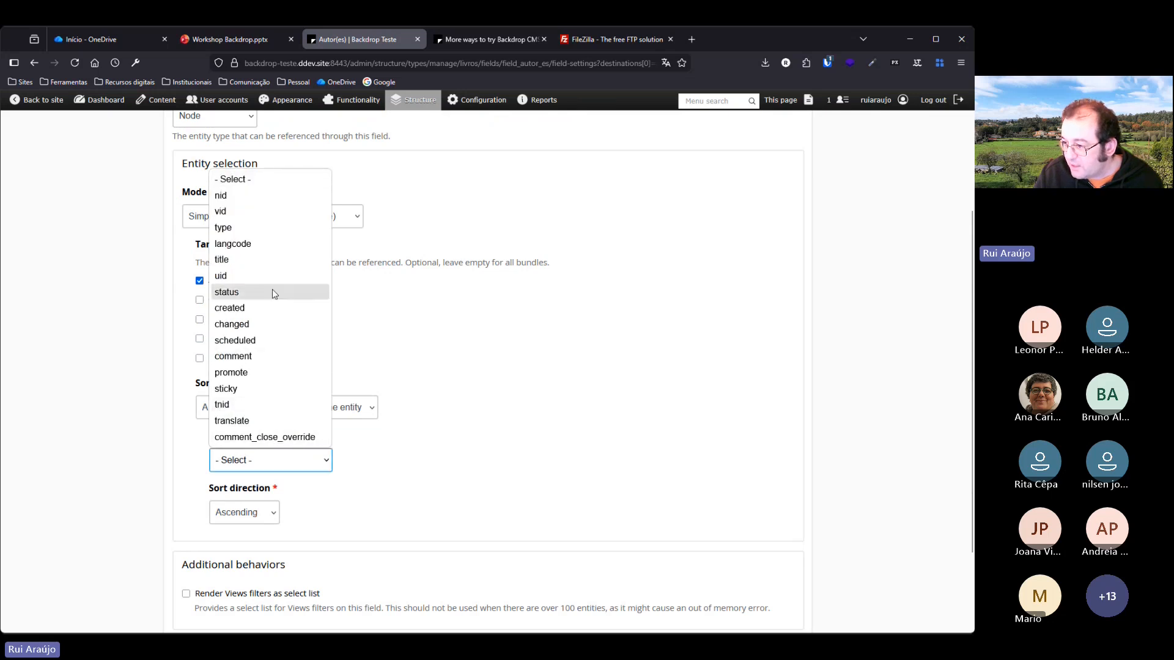
left_click(273, 260)
scroll(407, 302, "down", 3)
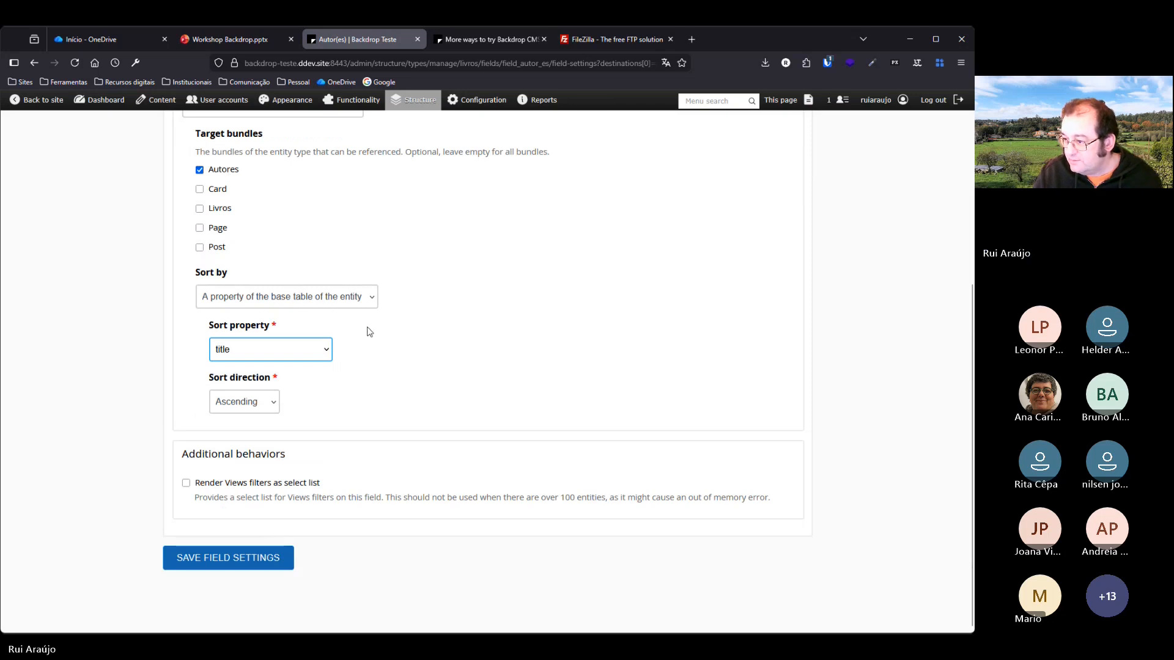
left_click(221, 558)
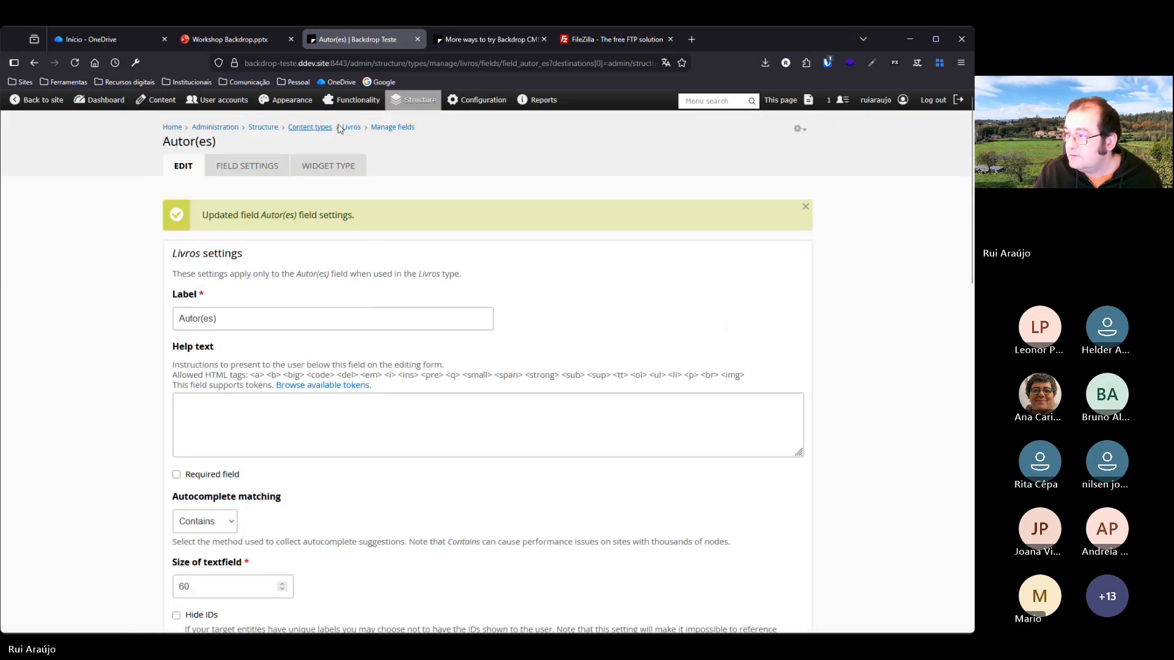
mouse_move(402, 103)
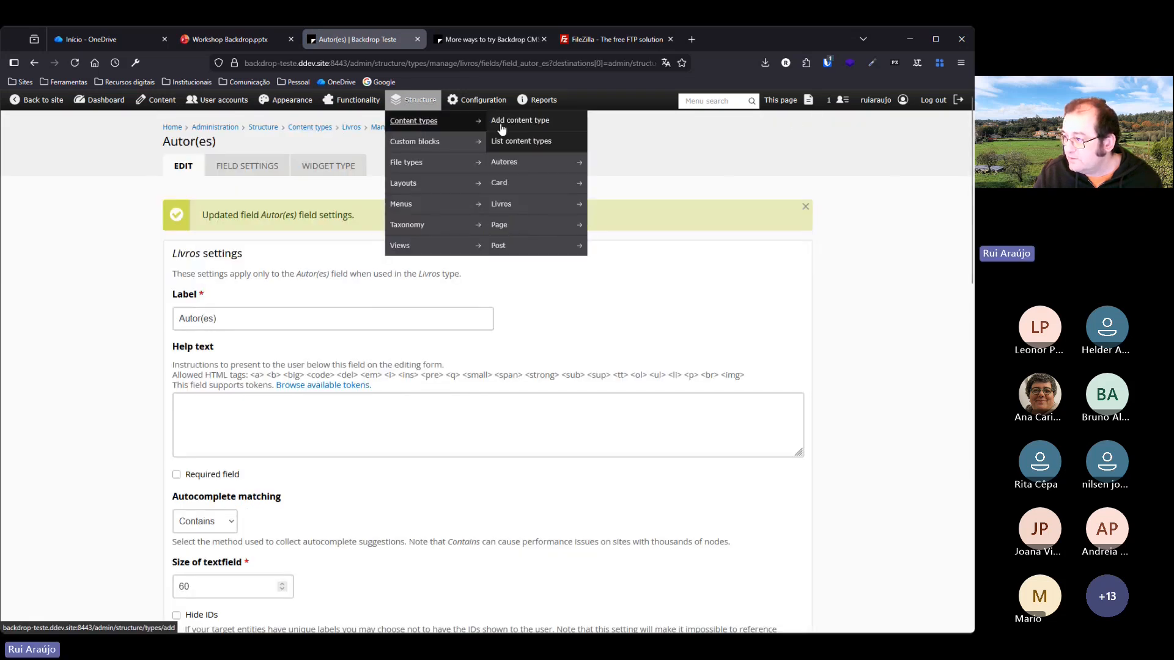
Open the Naturalidade field's settings on Autores and expand its global settings.
mouse_move(509, 162)
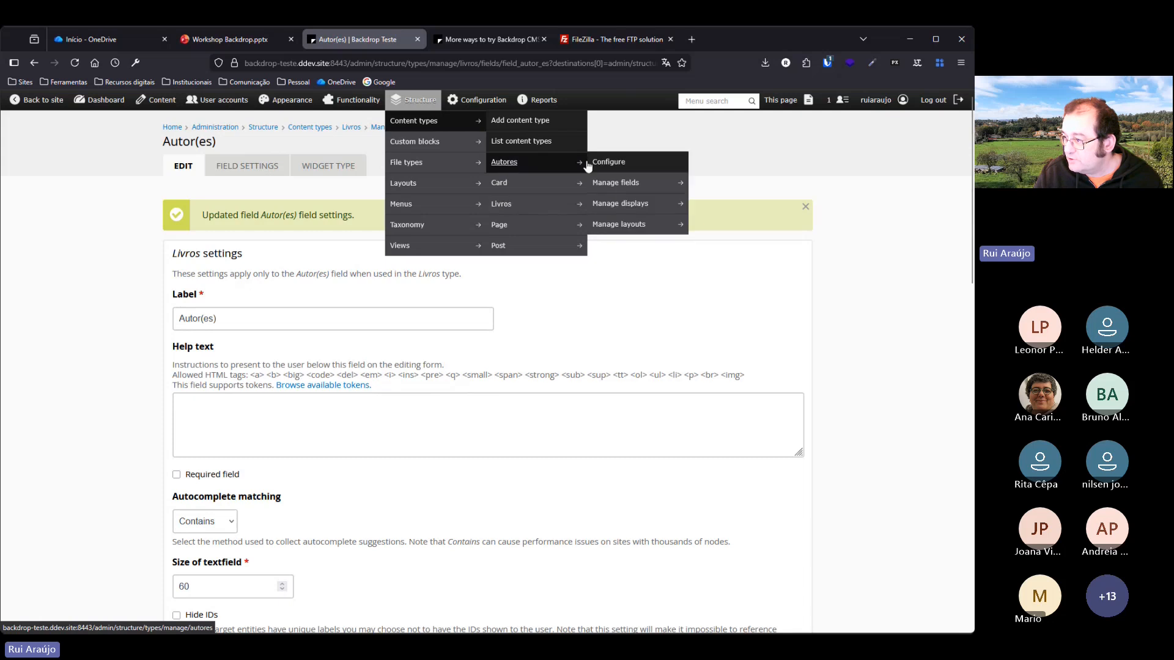
left_click(618, 182)
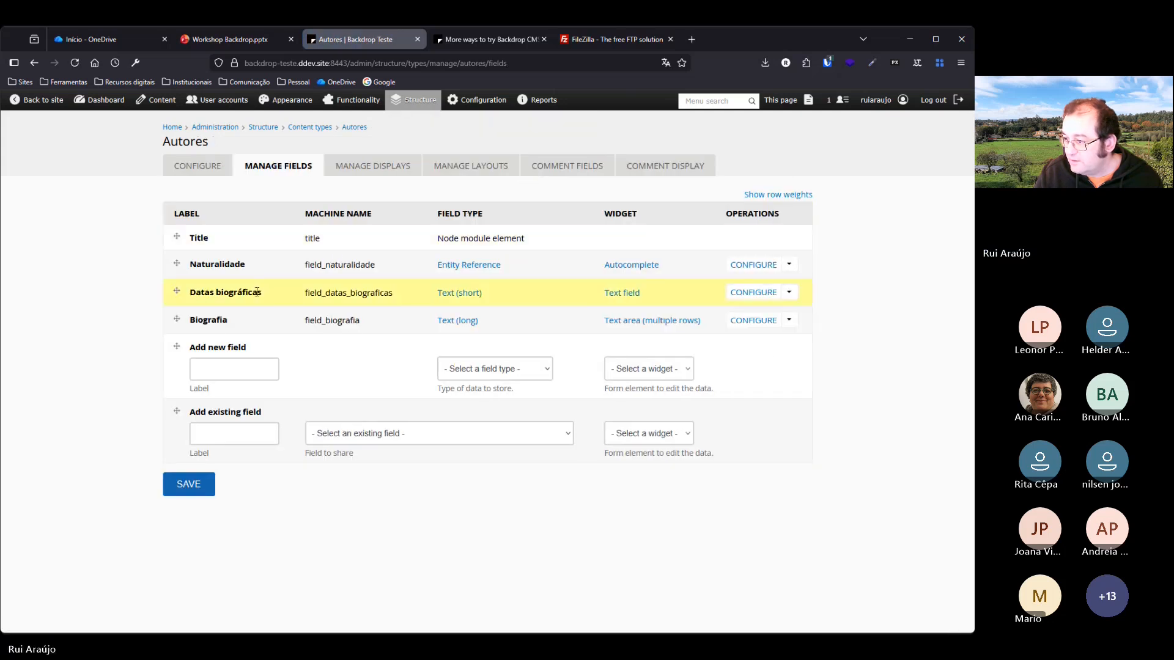
left_click(758, 264)
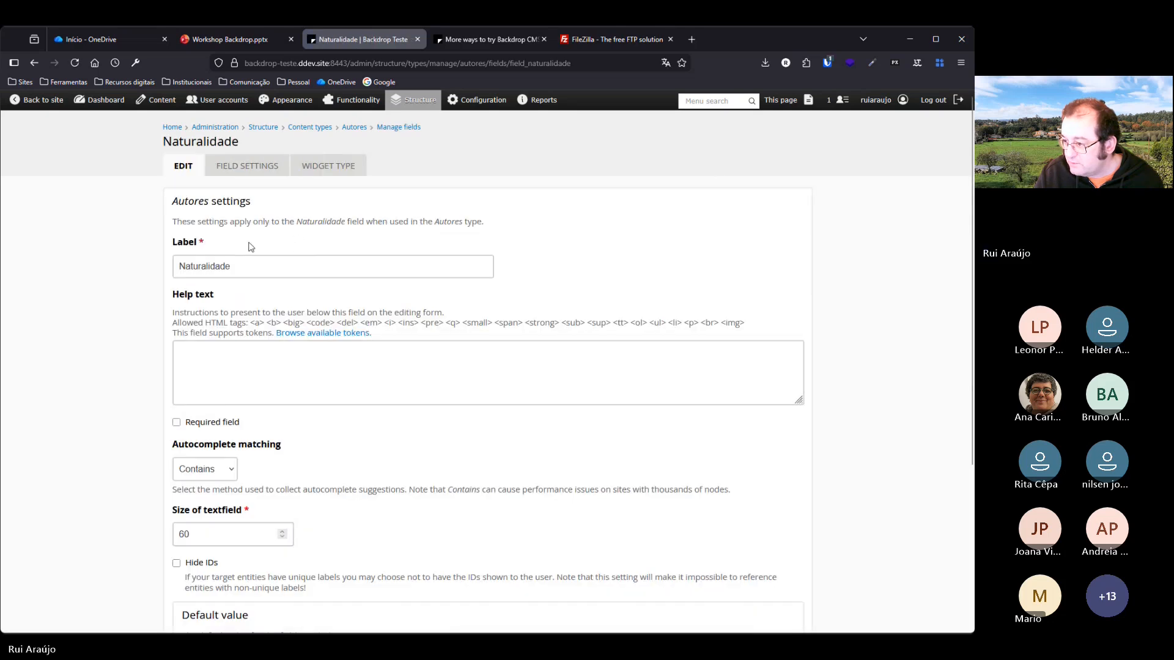
scroll(250, 243, "down", 3)
scroll(249, 243, "down", 1)
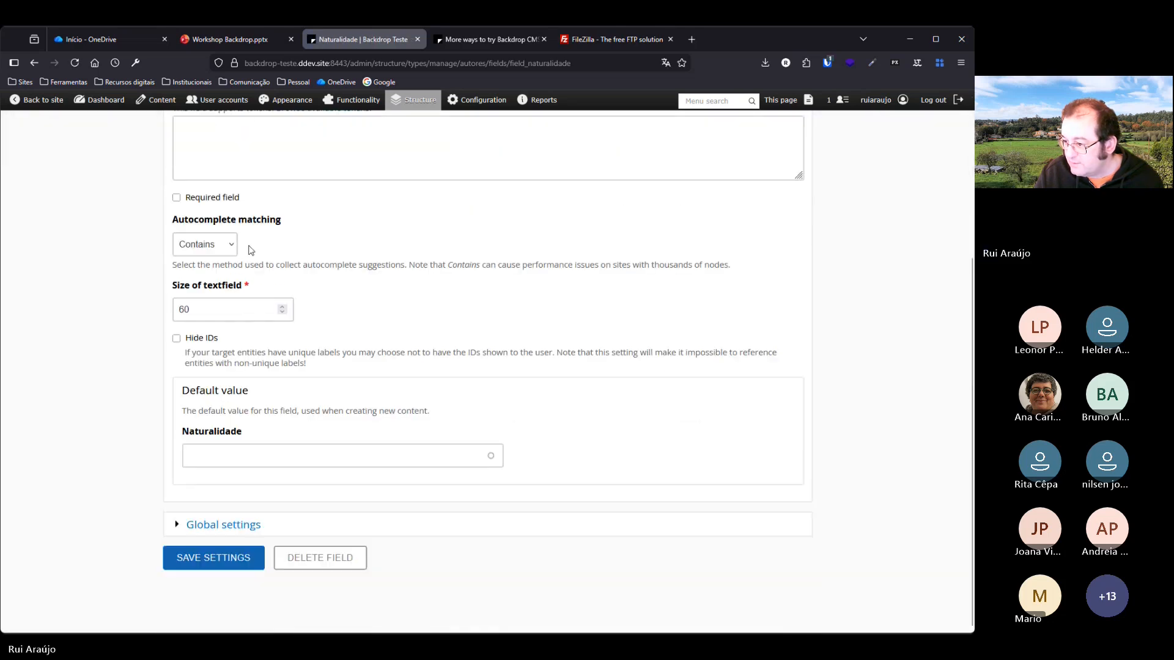
left_click(231, 527)
scroll(319, 403, "down", 5)
scroll(319, 401, "down", 2)
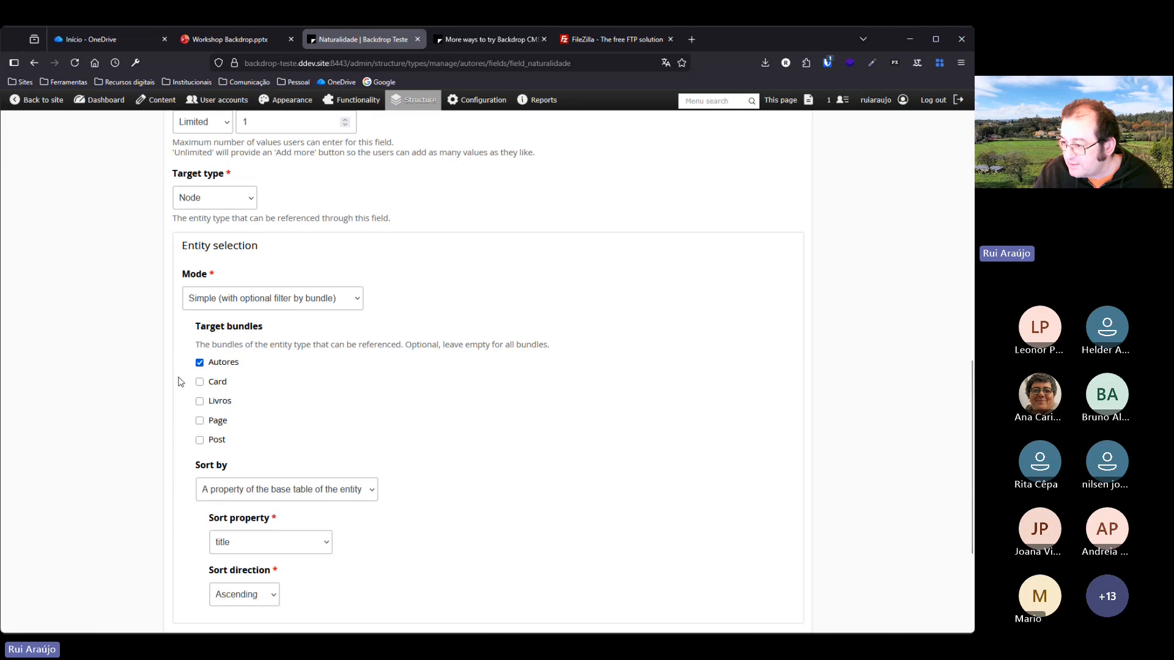
Make Naturalidade reference taxonomy terms sorted by name, and save.
left_click(247, 204)
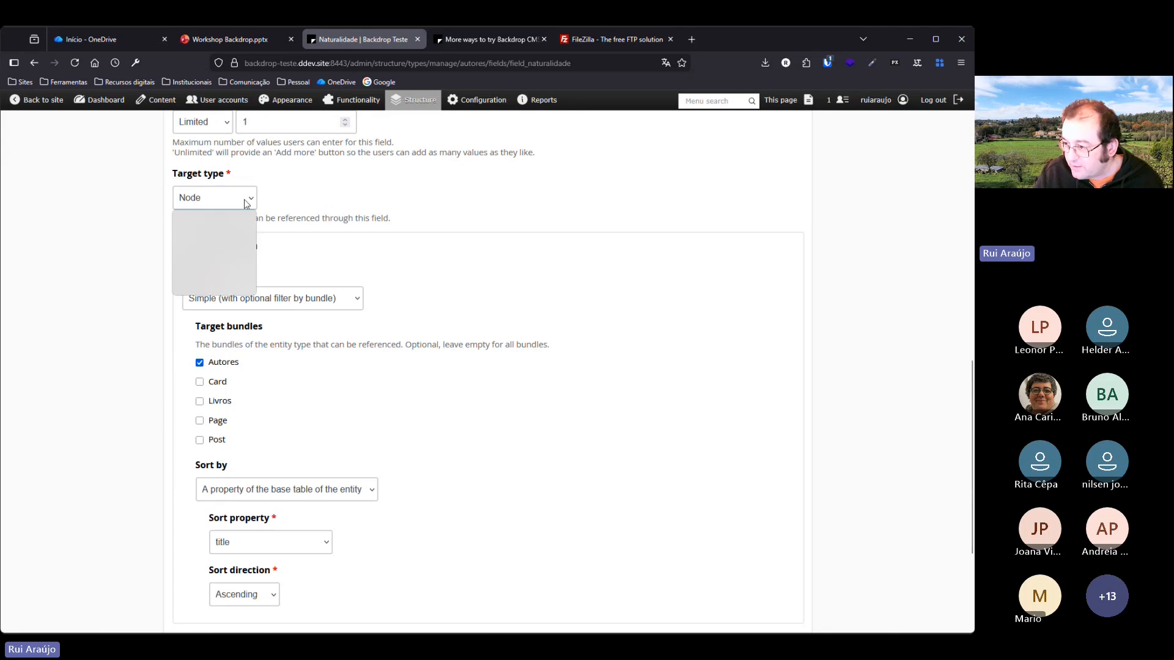
left_click(252, 260)
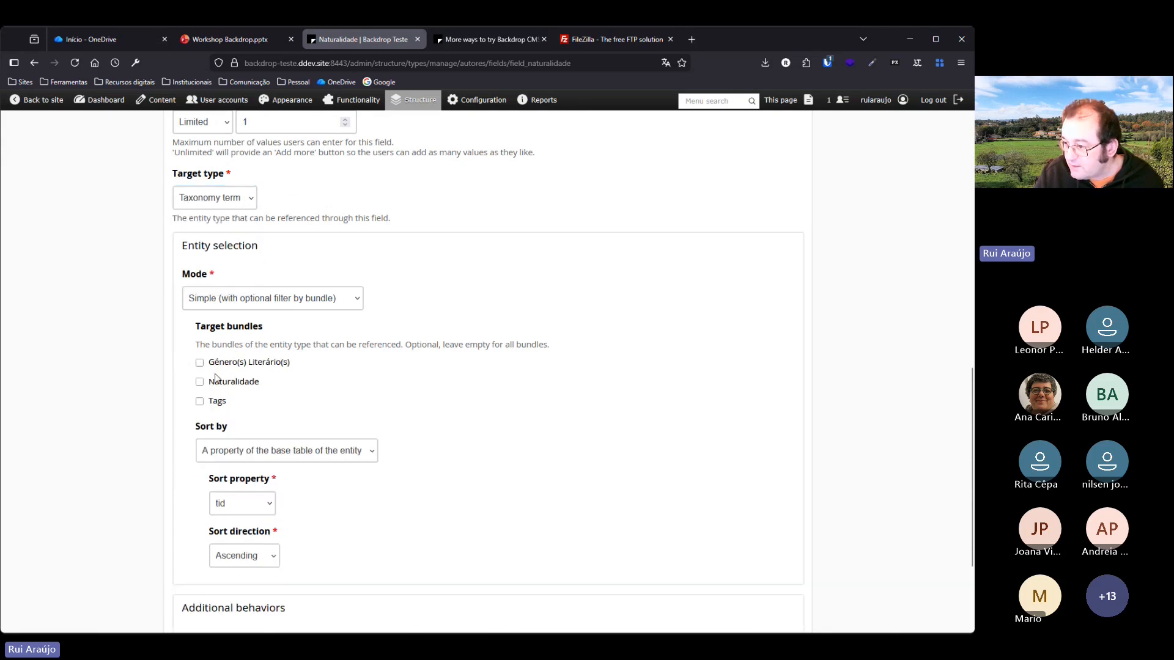
scroll(395, 312, "down", 3)
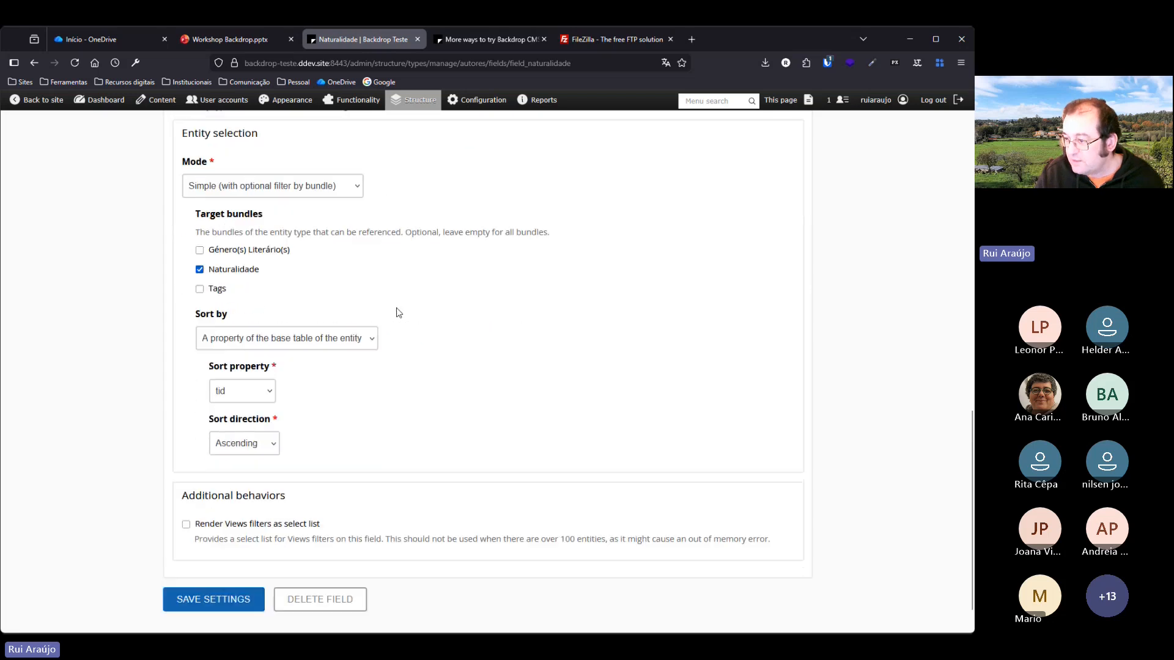
left_click(269, 389)
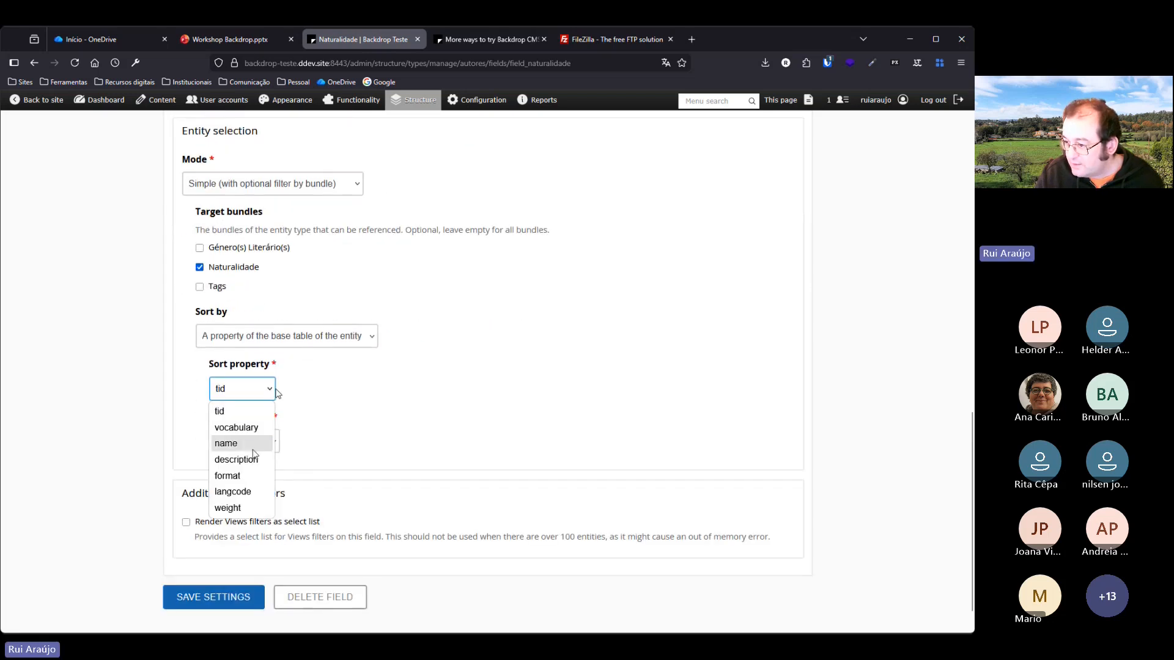
left_click(247, 444)
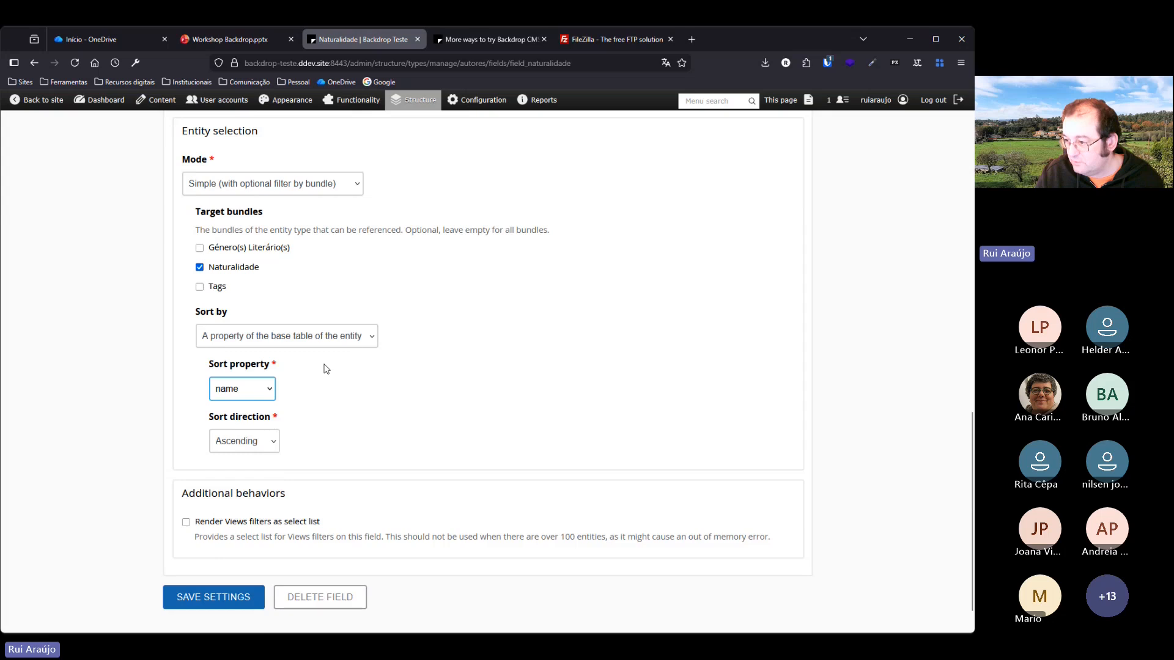
scroll(351, 345, "up", 1)
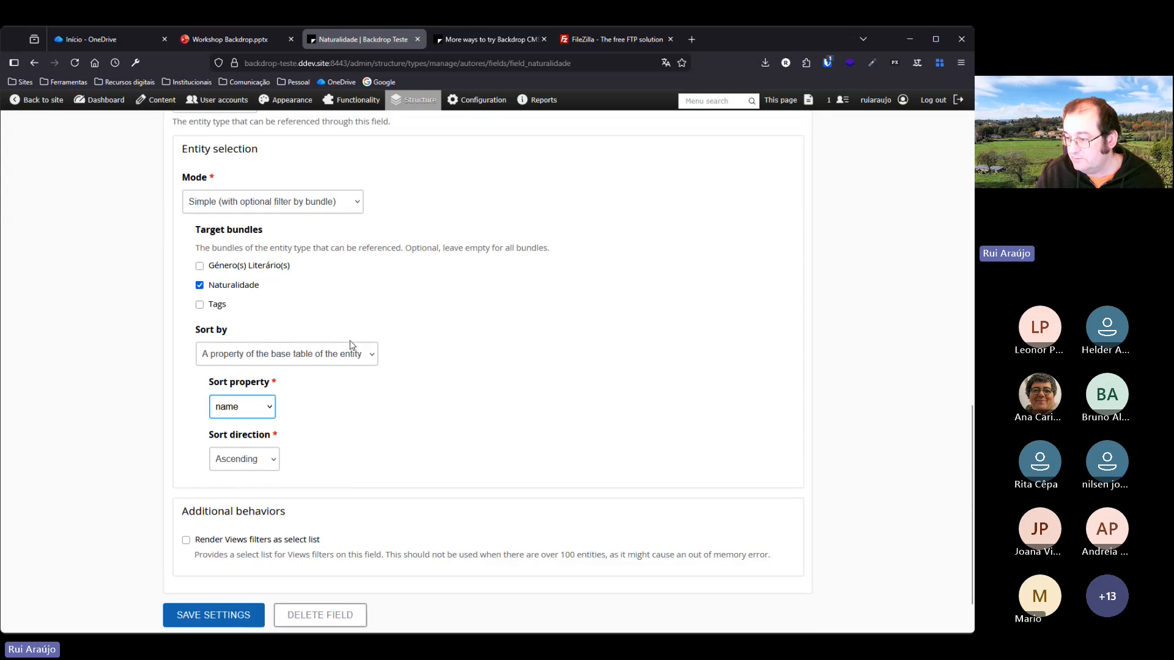
left_click(221, 616)
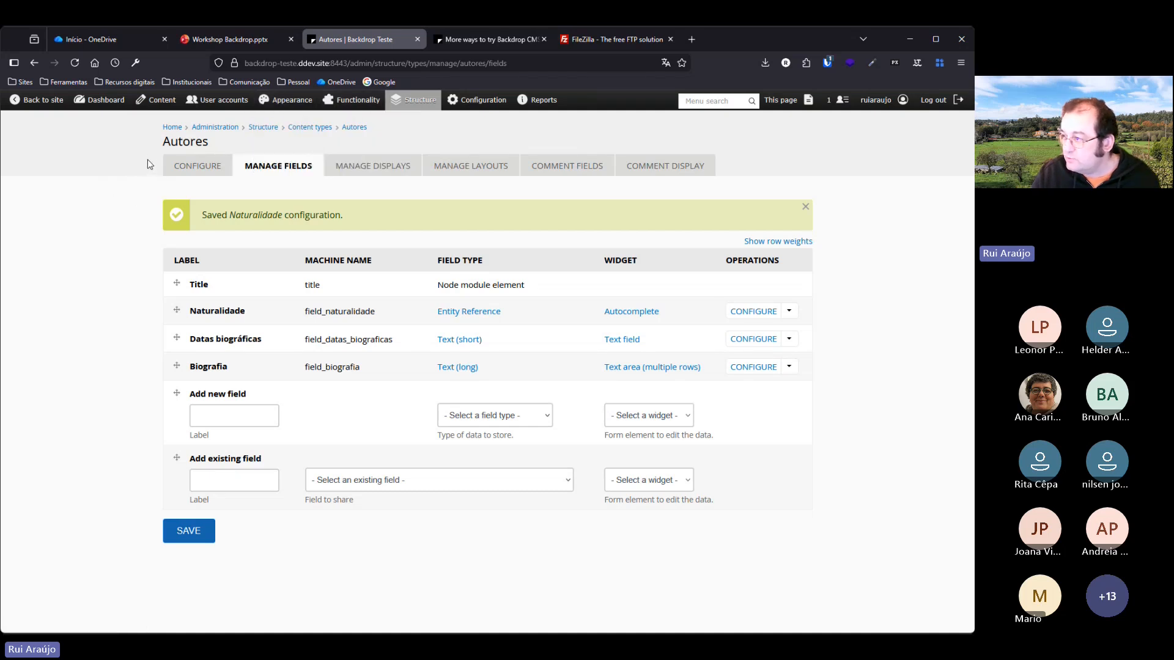
Close the FileZilla and Backdrop trial tabs, load CatBiblio in a new tab, return to Autores.
left_click(670, 39)
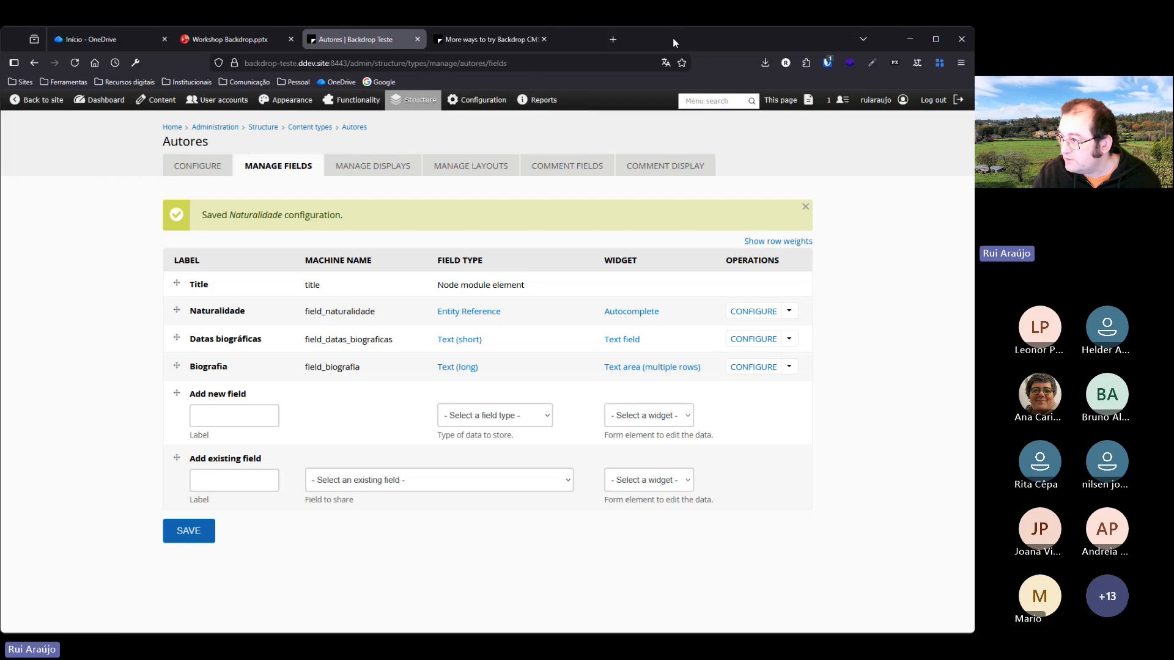
left_click(544, 39)
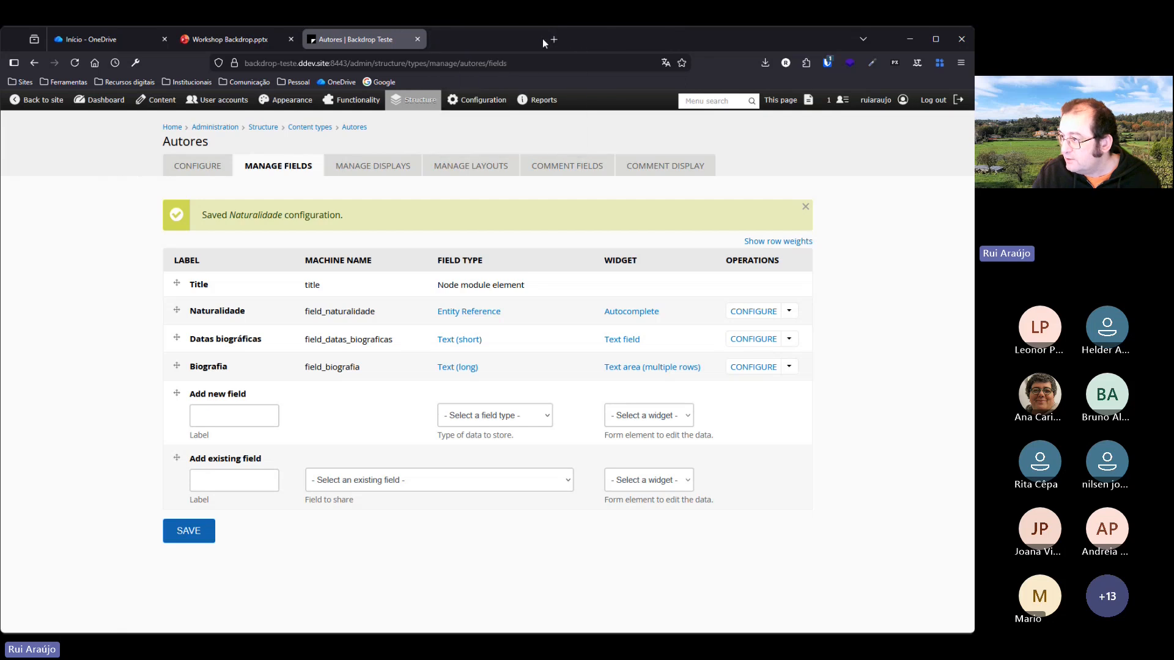
left_click(438, 39)
left_click(22, 81)
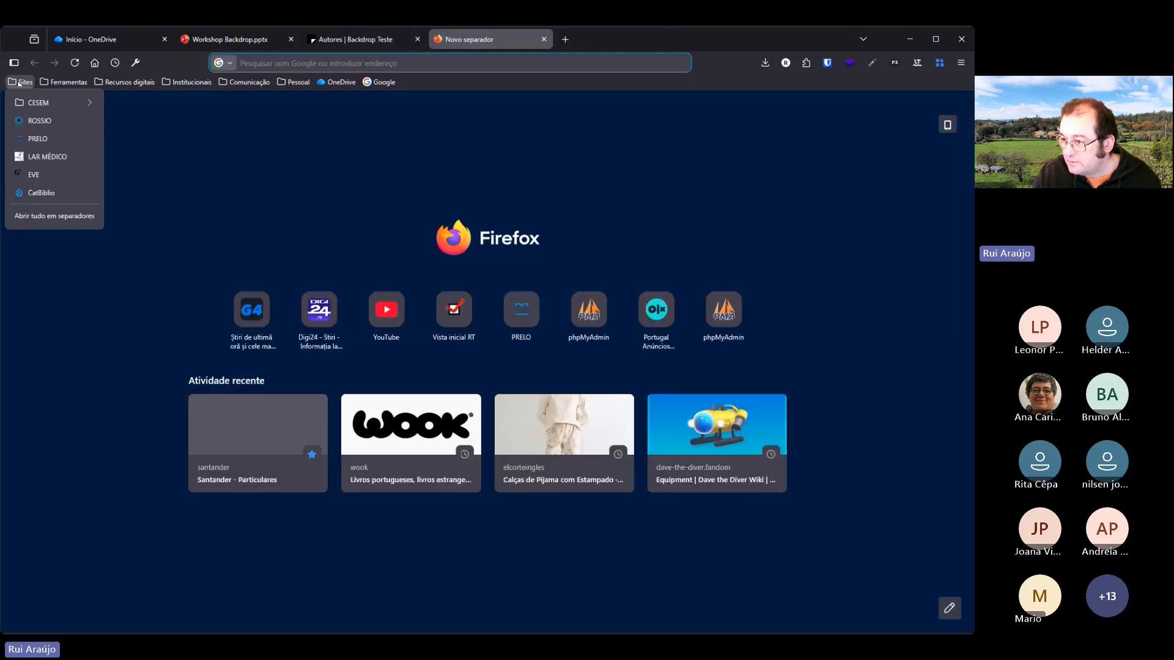
left_click(40, 193)
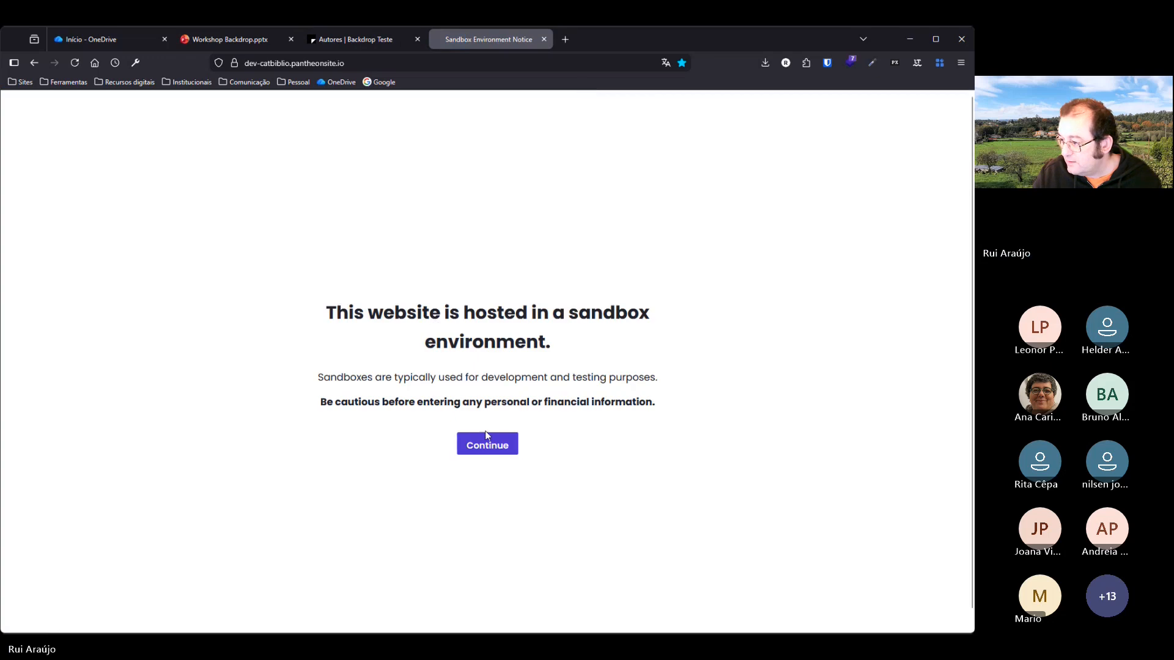
left_click(487, 444)
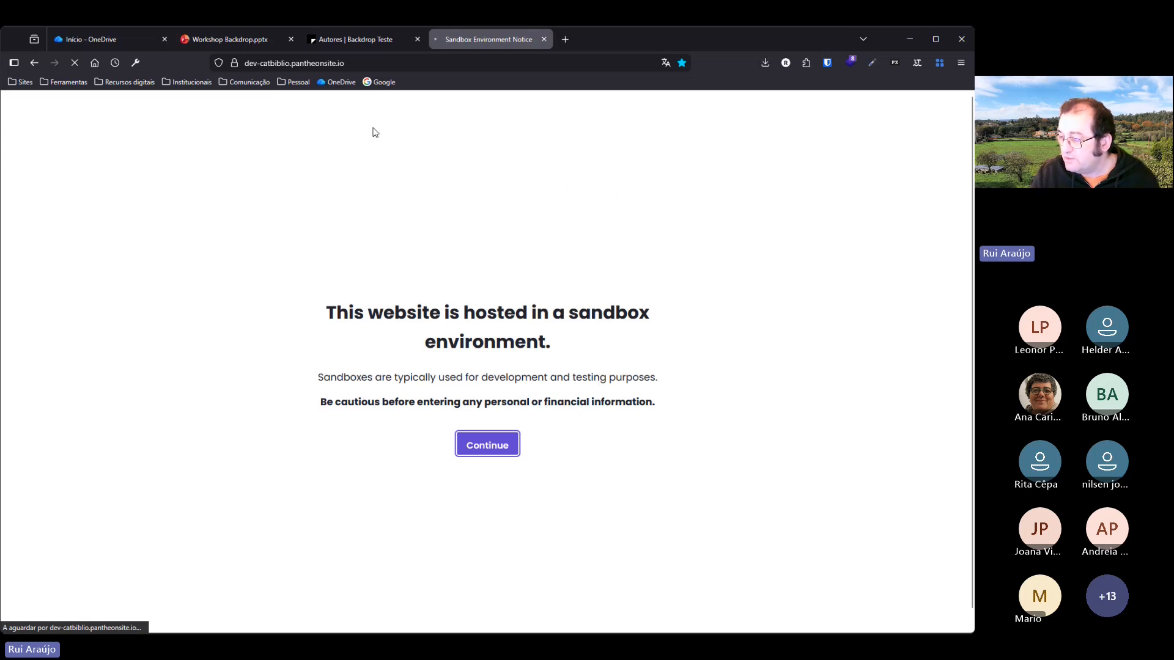
left_click(358, 45)
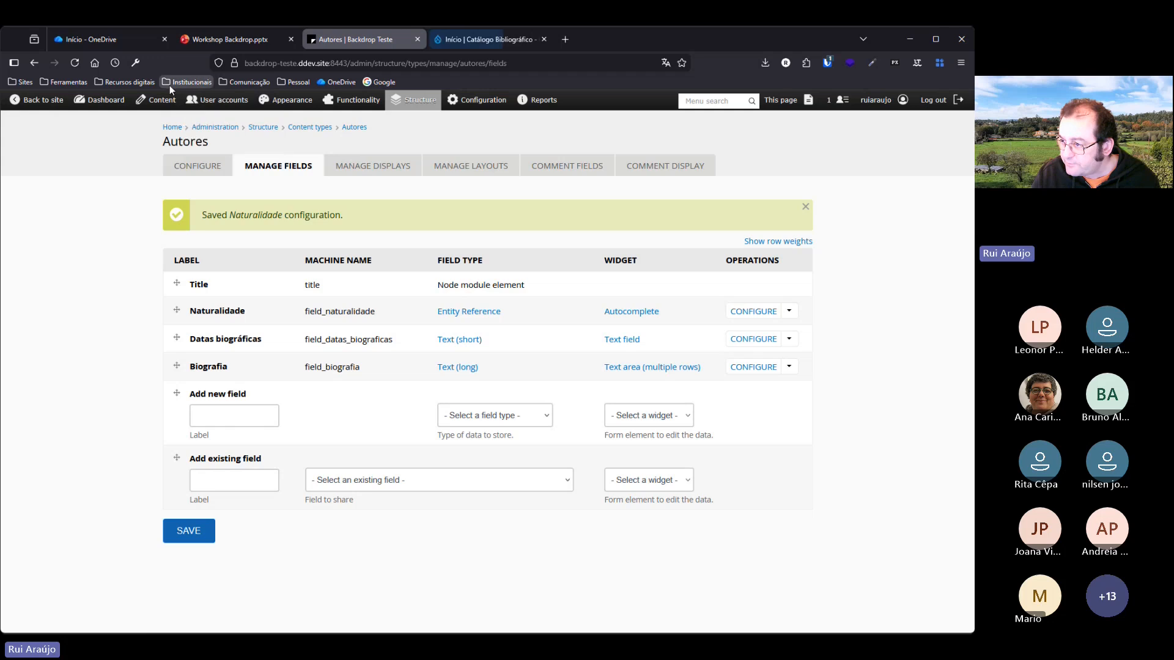
Go from Content > Manage content to the Add content page.
mouse_move(159, 104)
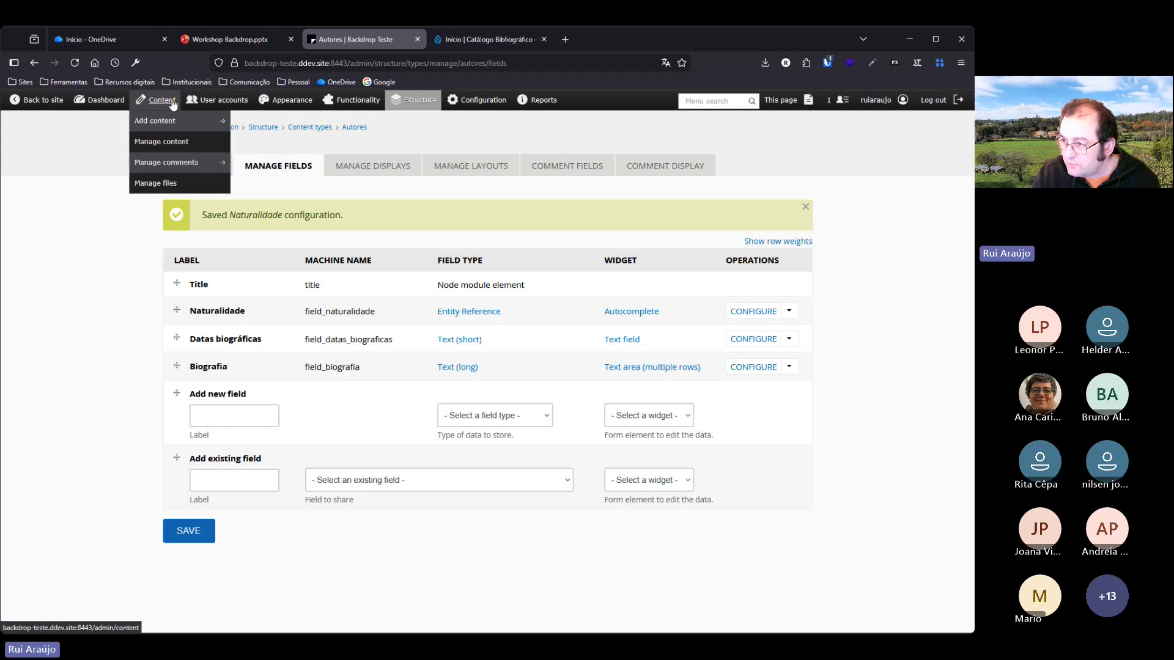
left_click(158, 141)
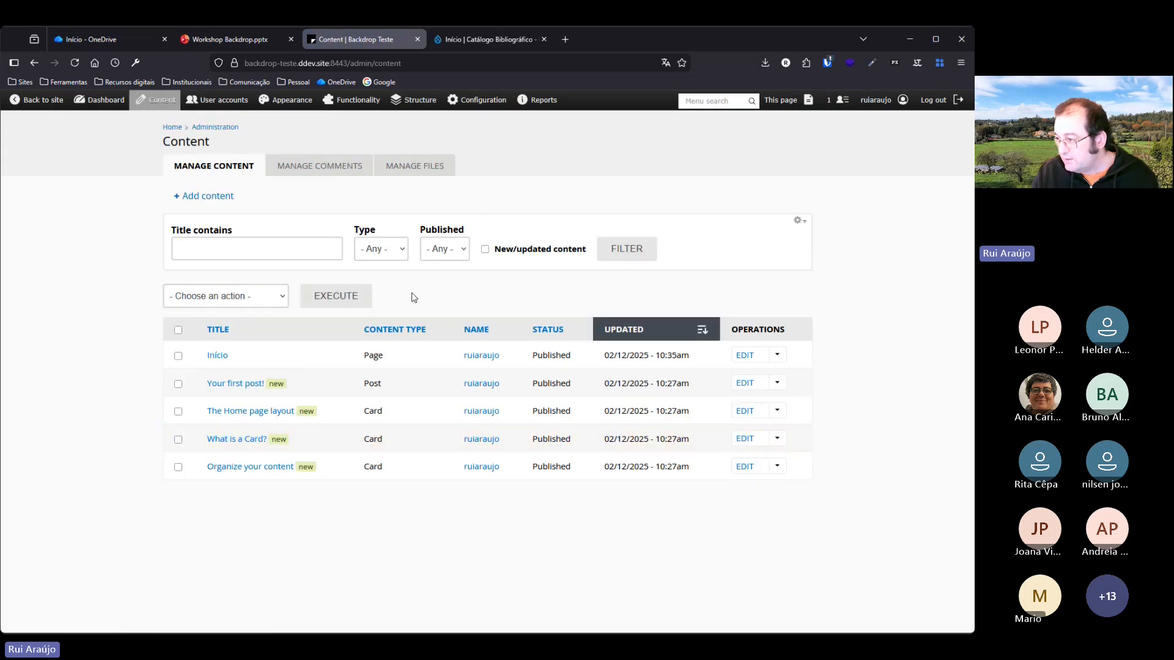
left_click(205, 197)
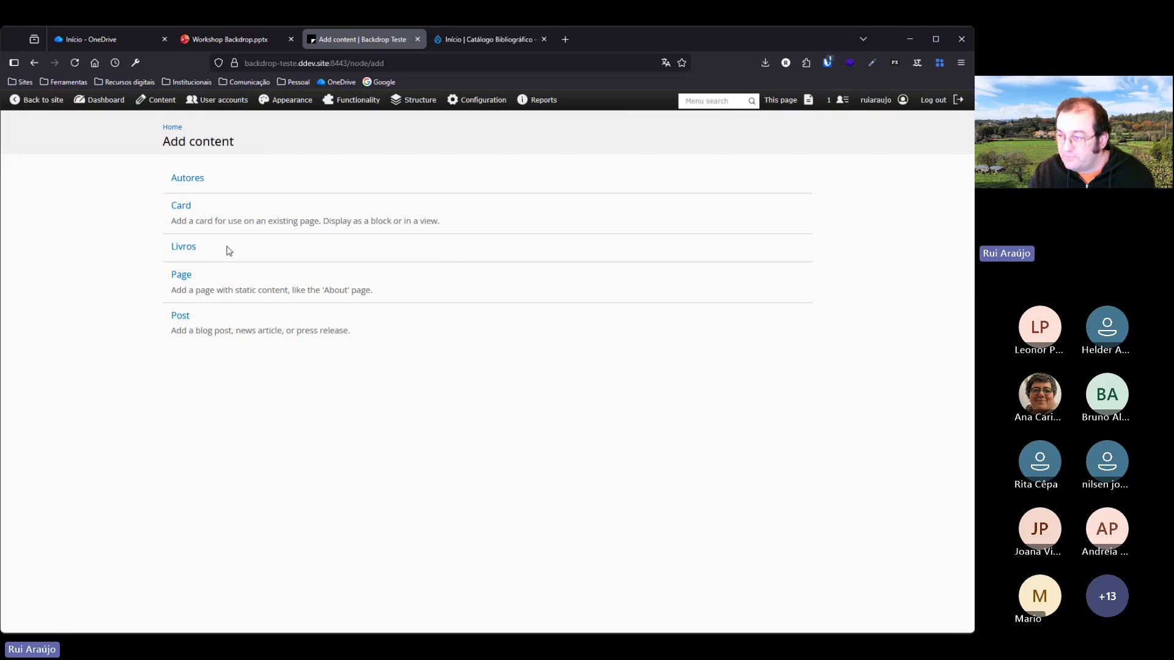
Open a blank Livros form and review its fields from Title down to Autor(es).
left_click(178, 249)
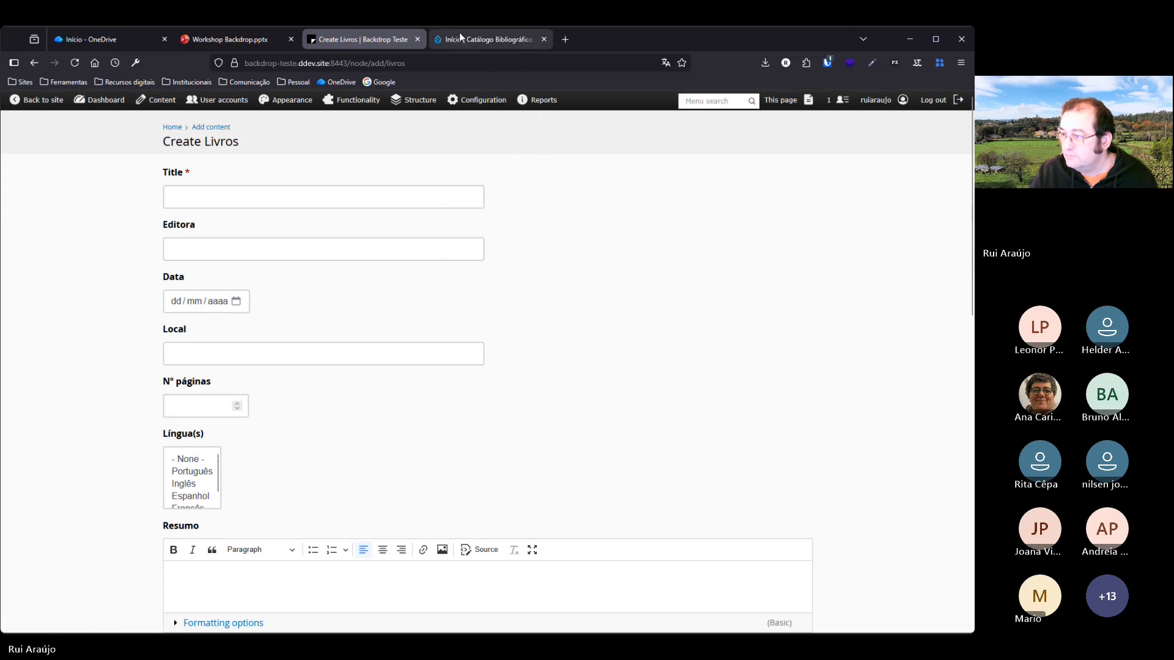
scroll(522, 425, "down", 2)
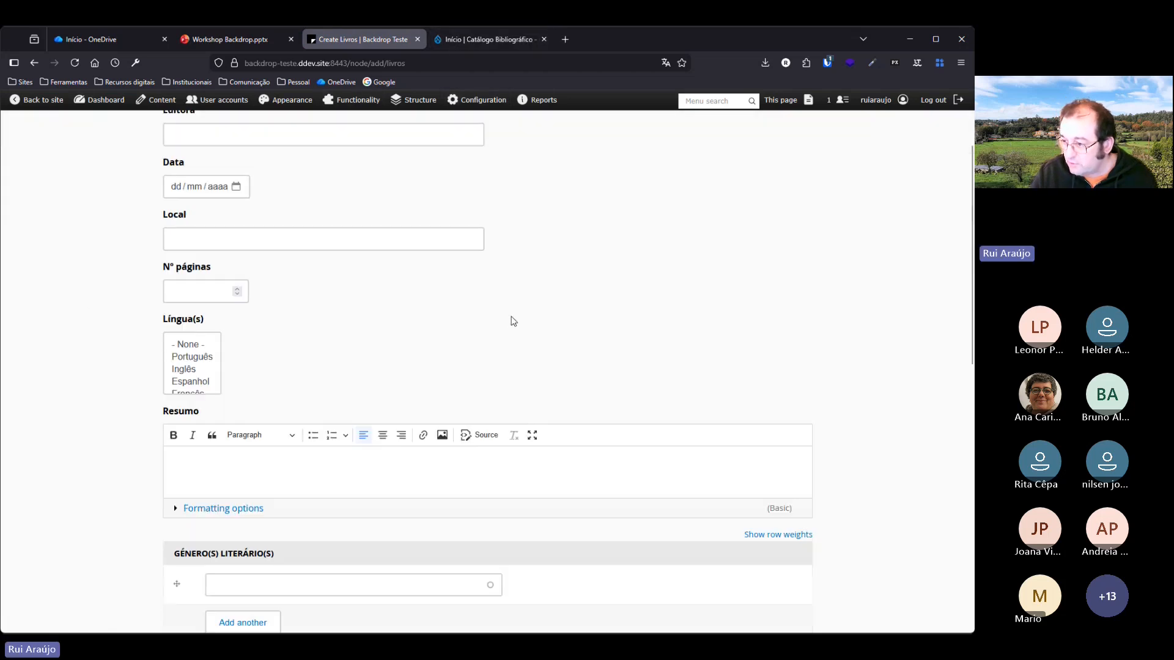
scroll(202, 364, "down", 2)
scroll(202, 363, "up", 2)
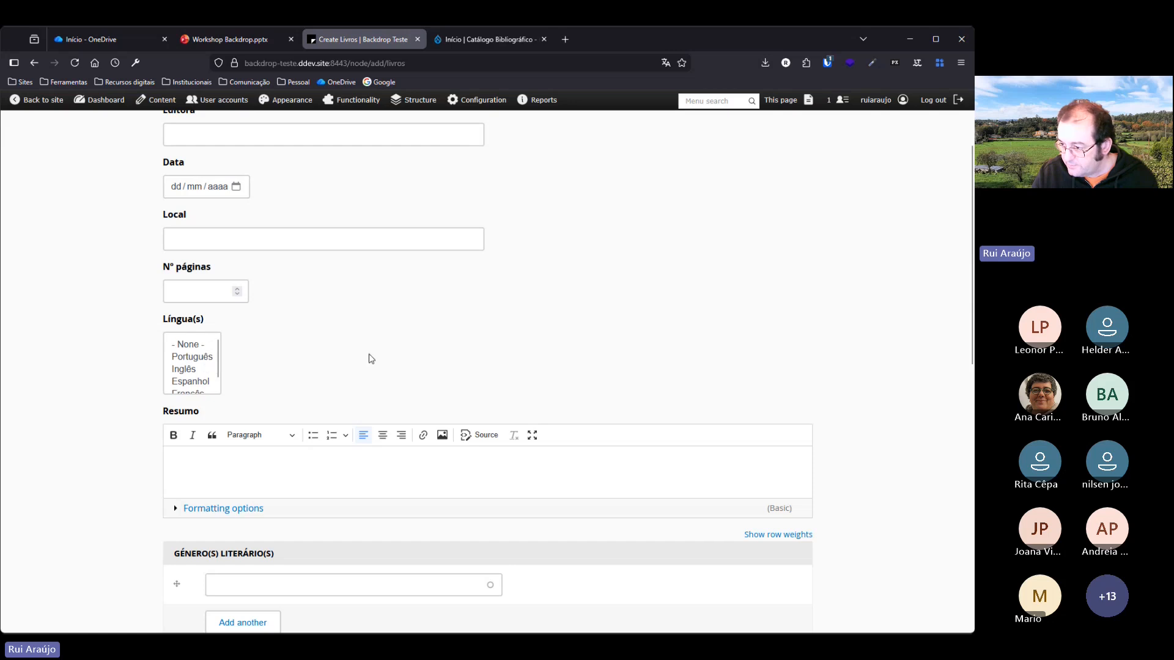
scroll(486, 319, "down", 2)
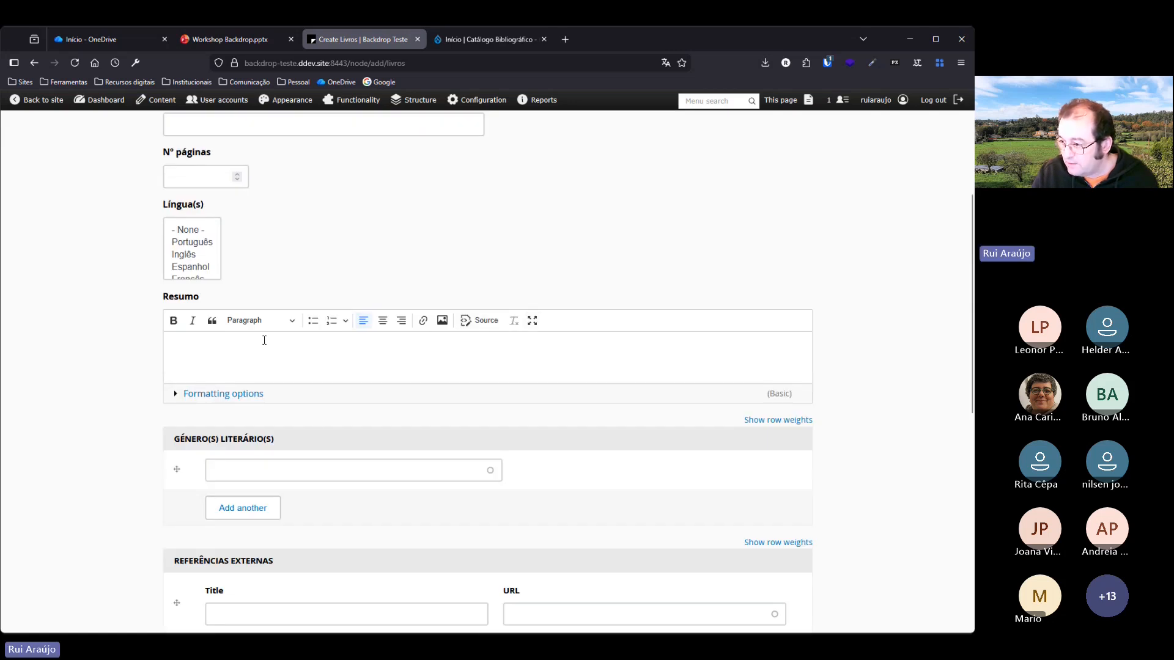
scroll(257, 353, "down", 2)
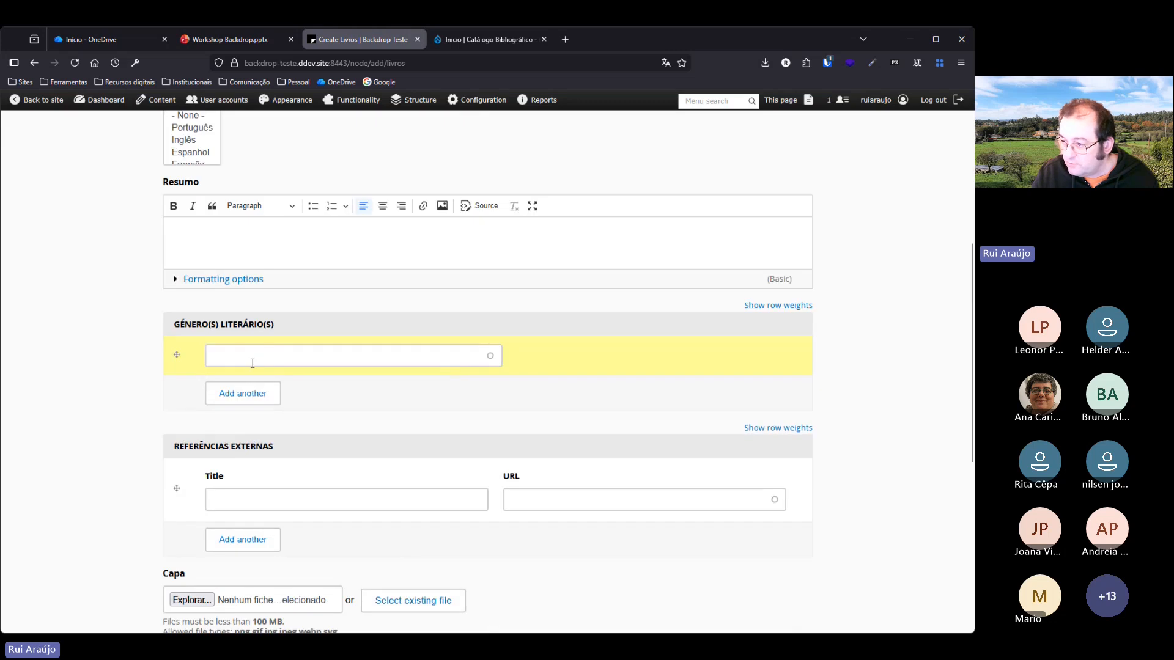
scroll(255, 358, "down", 3)
scroll(255, 367, "up", 6)
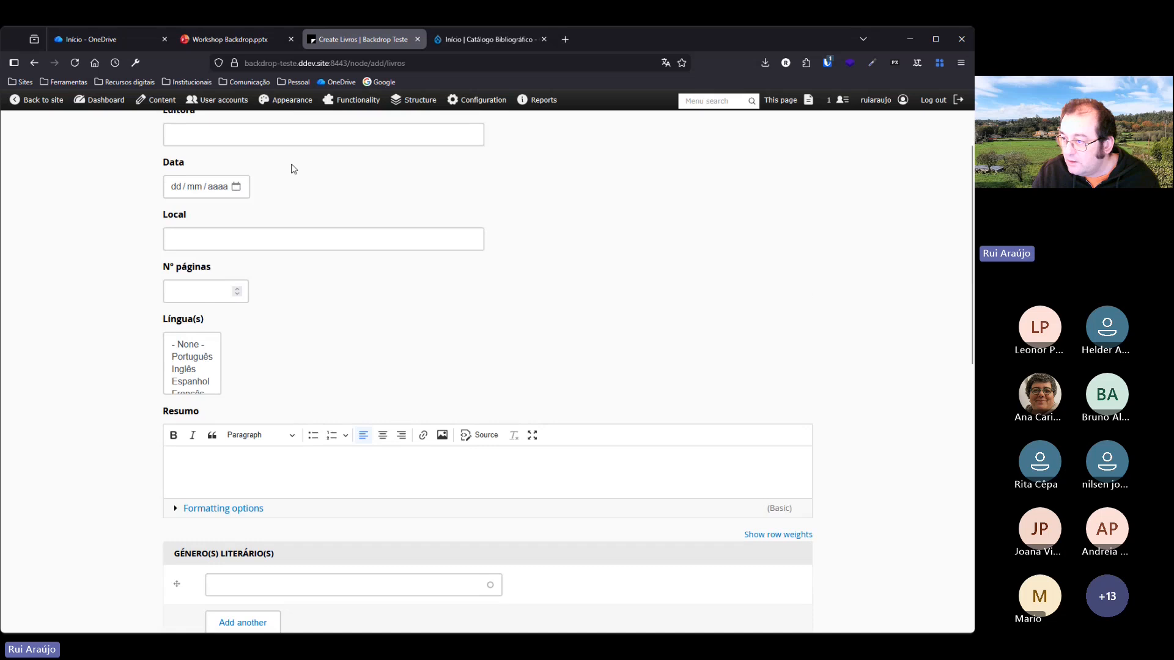
scroll(265, 147, "down", 1)
scroll(247, 185, "up", 2)
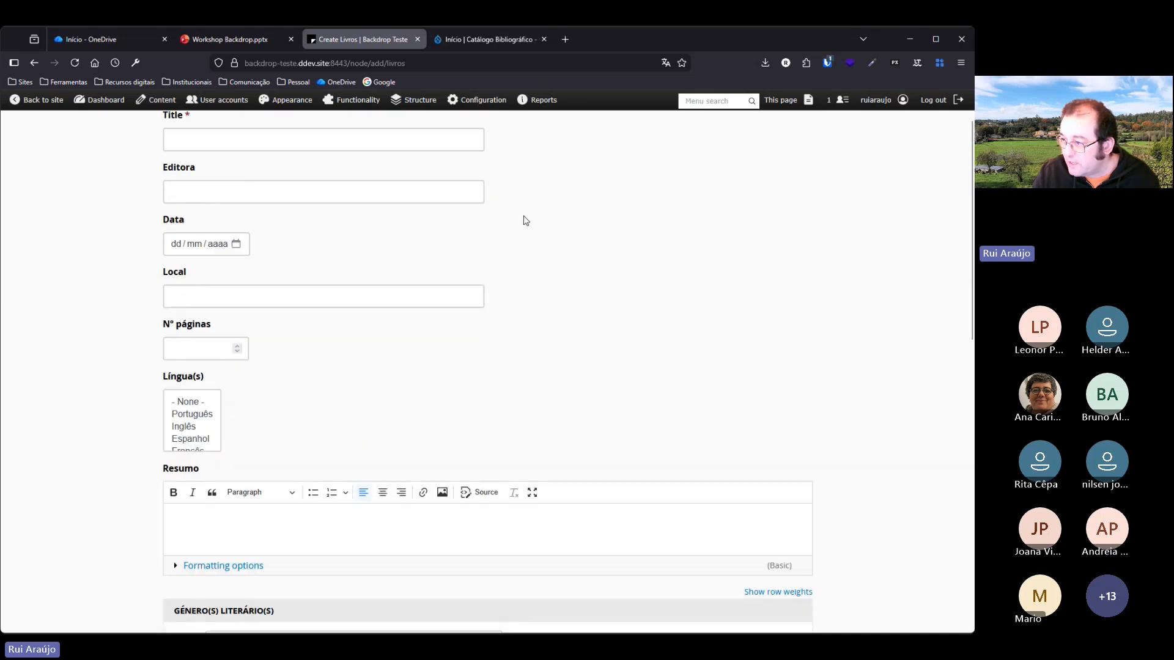
scroll(505, 267, "down", 6)
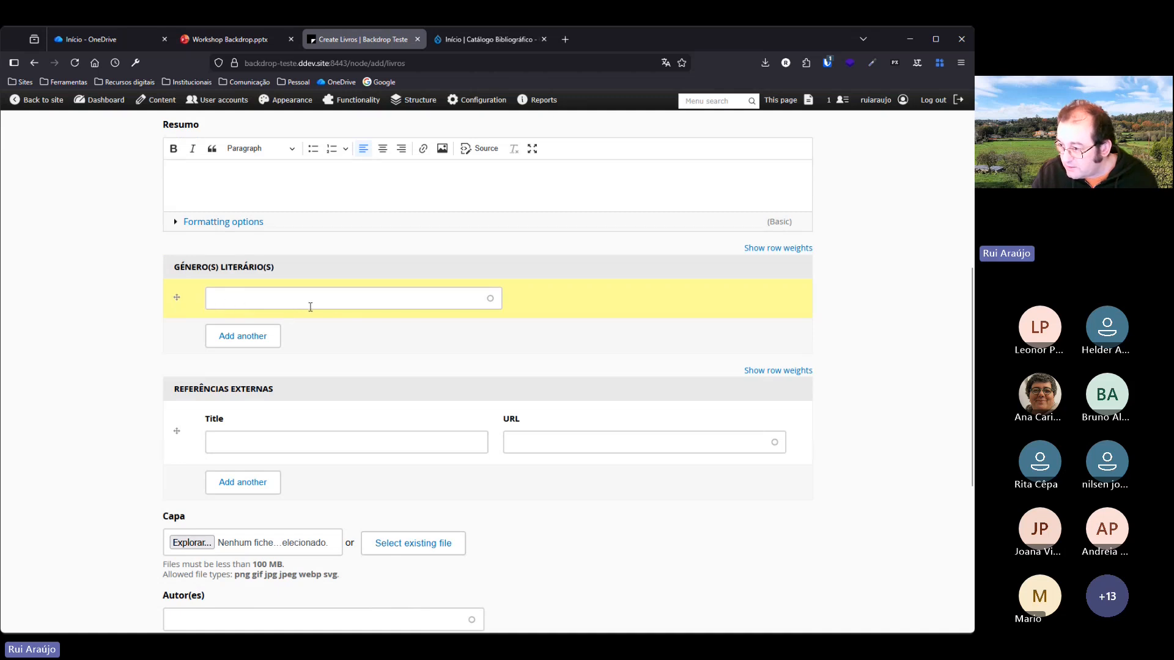
scroll(600, 332, "down", 1)
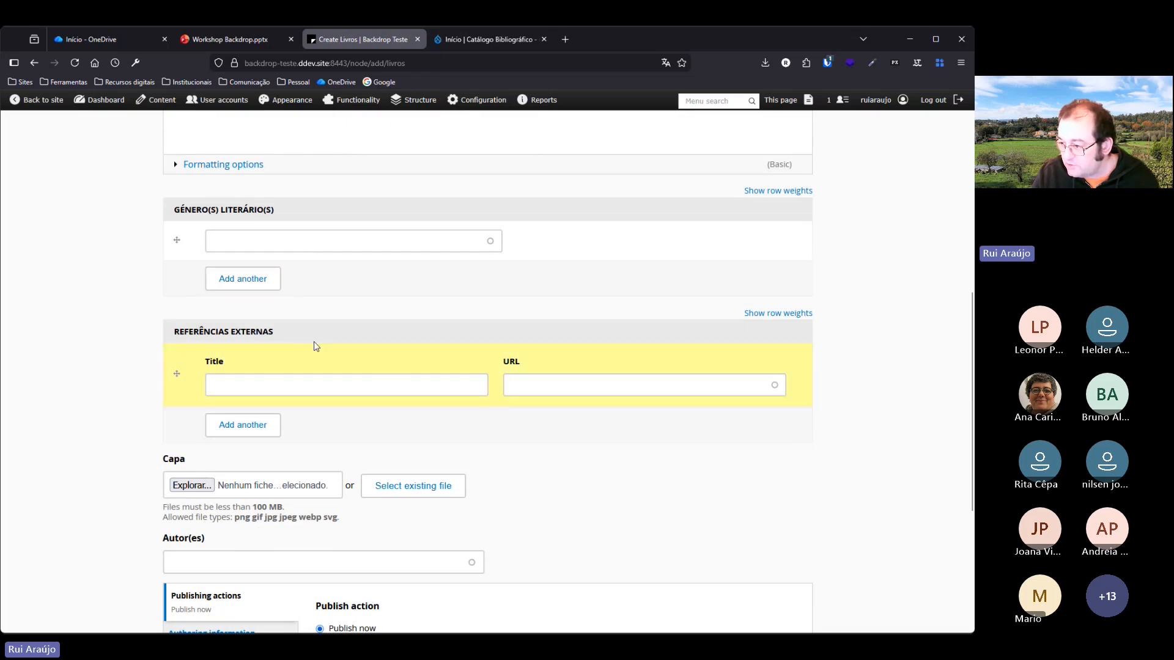
scroll(315, 342, "down", 2)
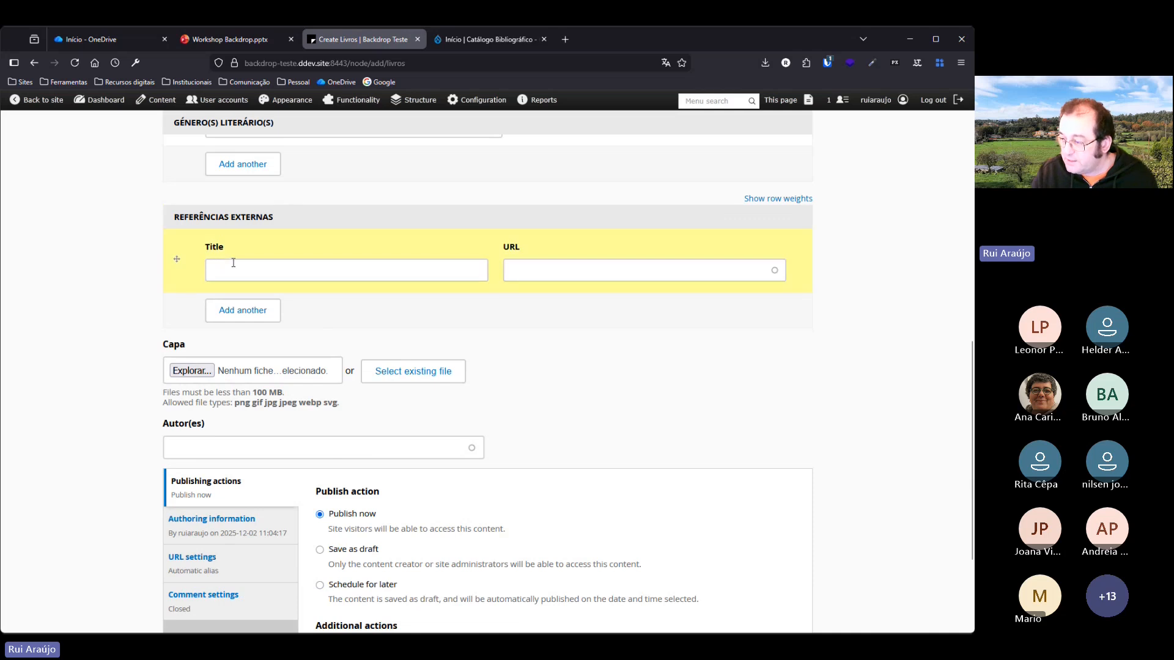
left_click(218, 269)
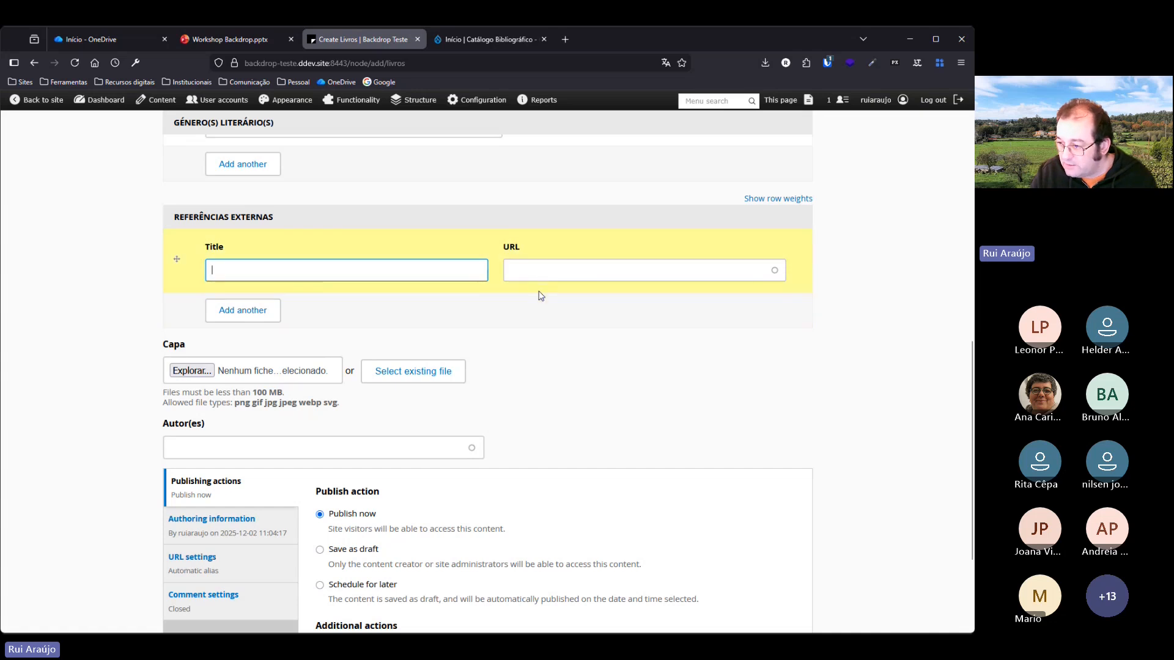
scroll(615, 346, "up", 2)
scroll(549, 348, "down", 3)
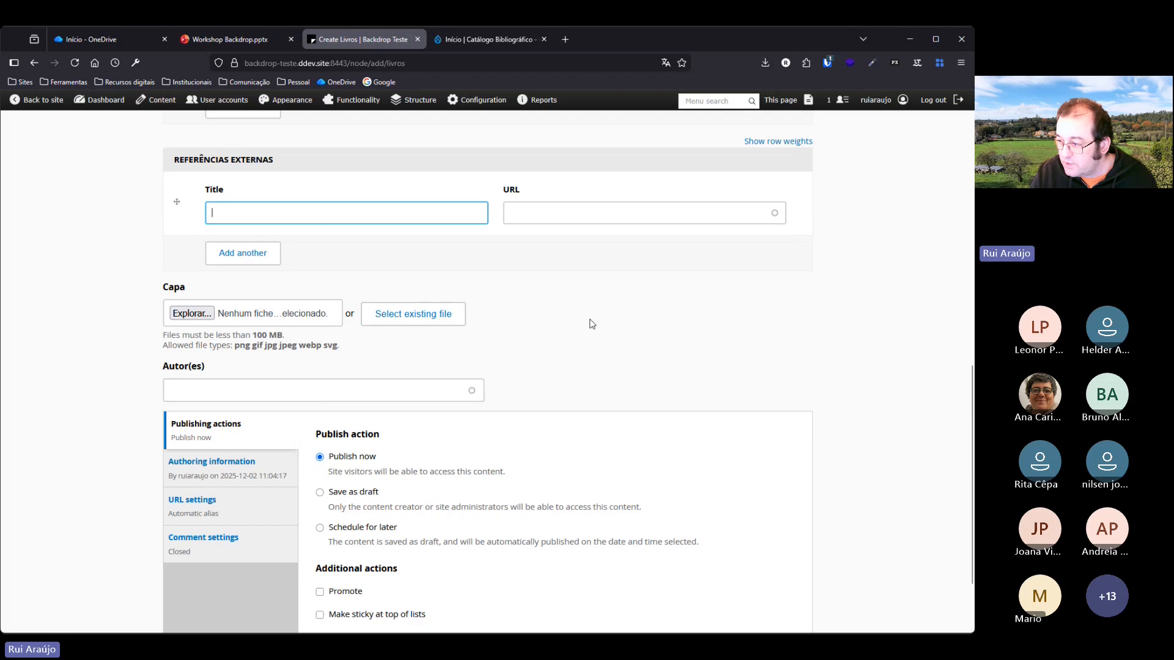
scroll(581, 325, "down", 2)
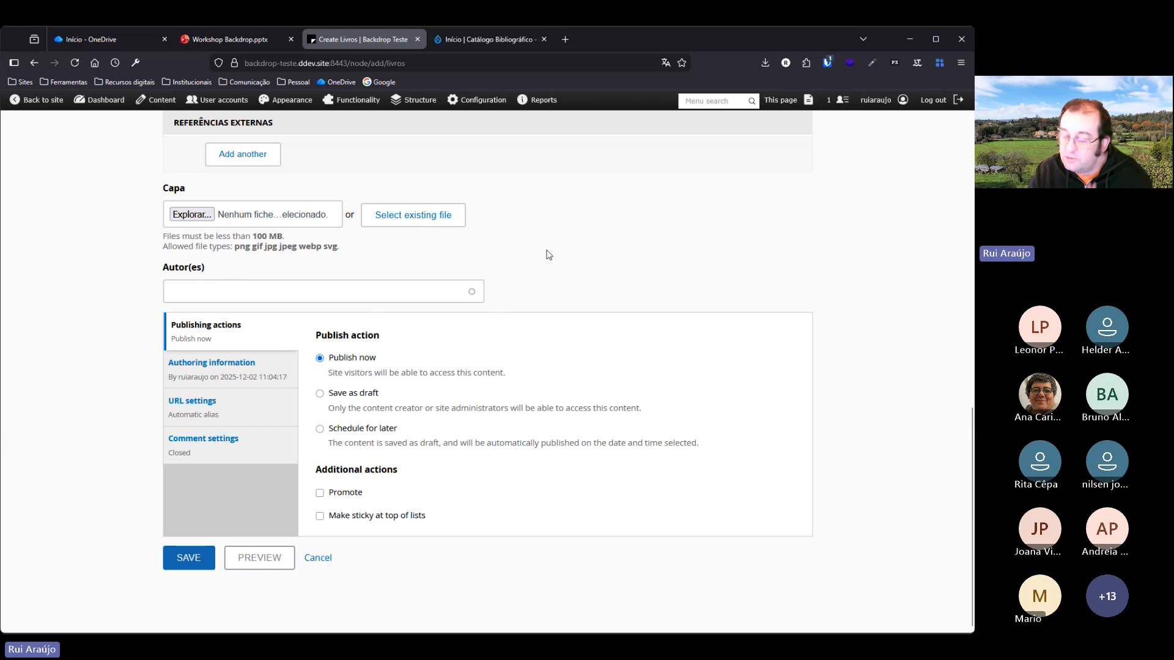
scroll(548, 255, "up", 2)
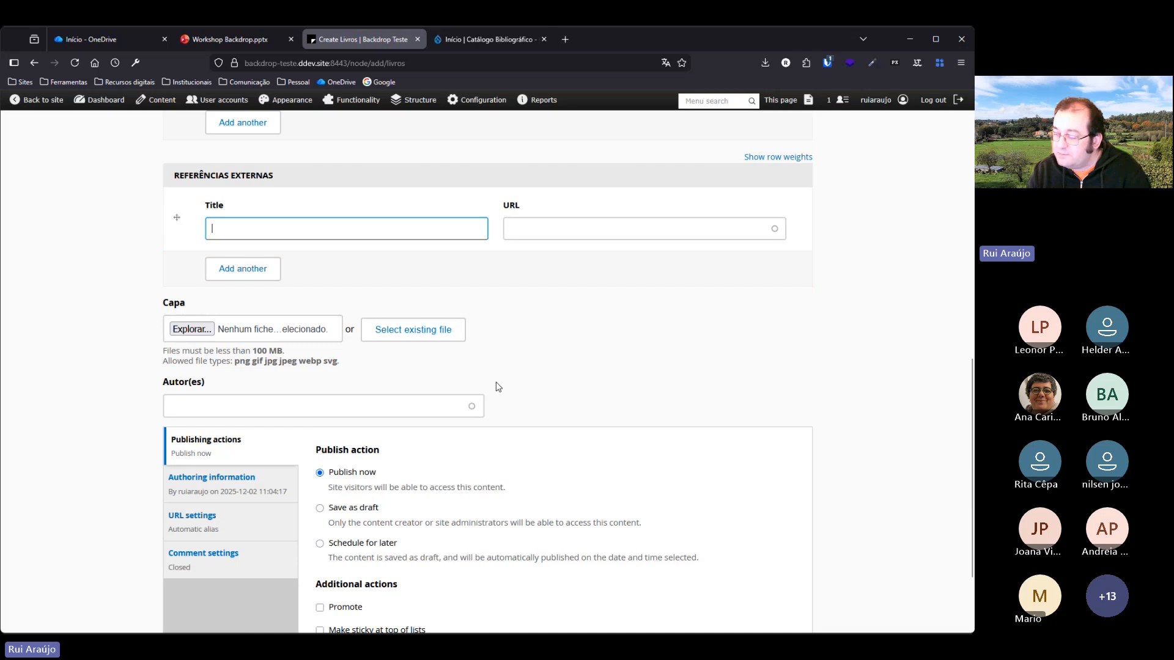
scroll(525, 373, "down", 1)
scroll(538, 375, "up", 5)
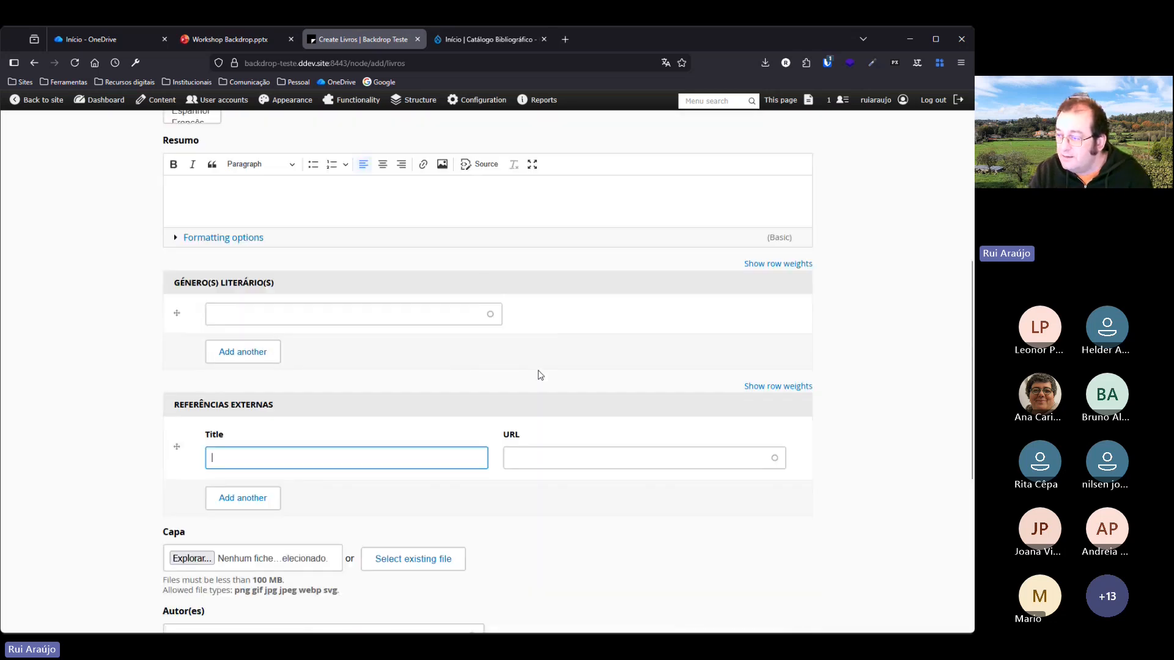
scroll(540, 375, "up", 7)
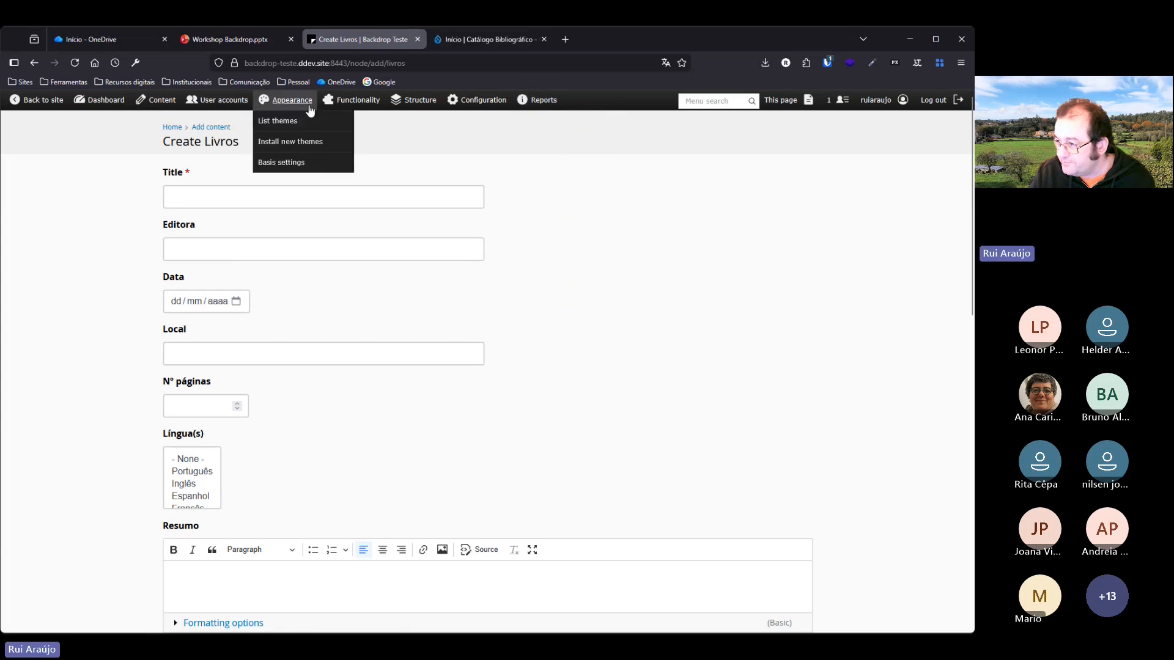
mouse_move(360, 99)
mouse_move(422, 104)
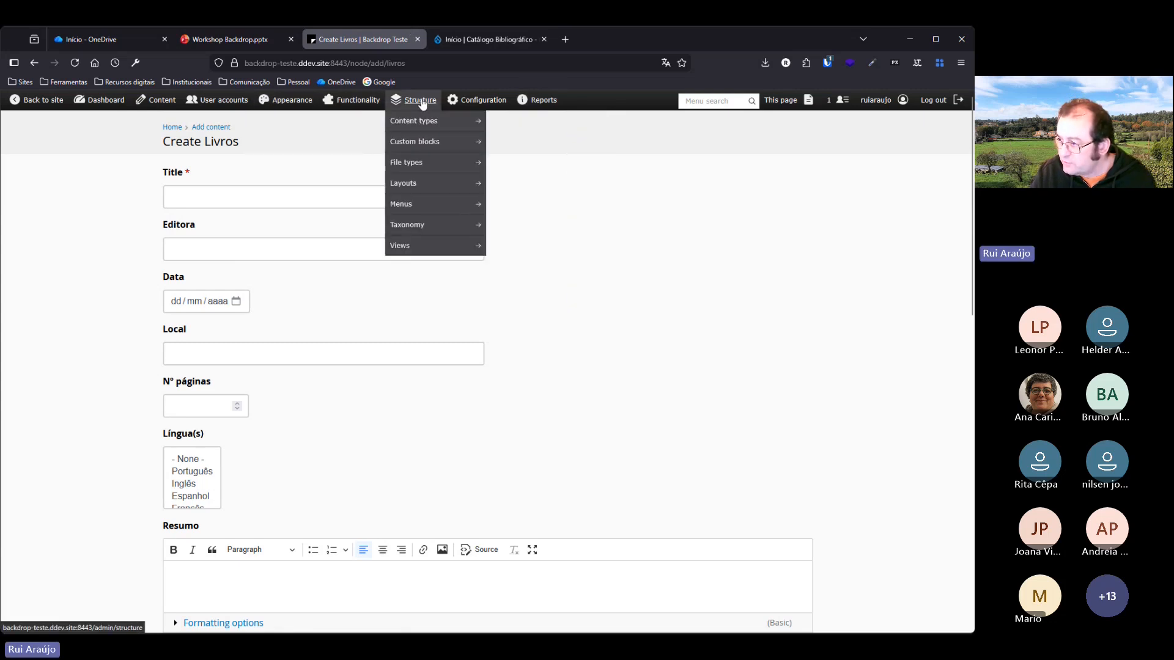
mouse_move(423, 124)
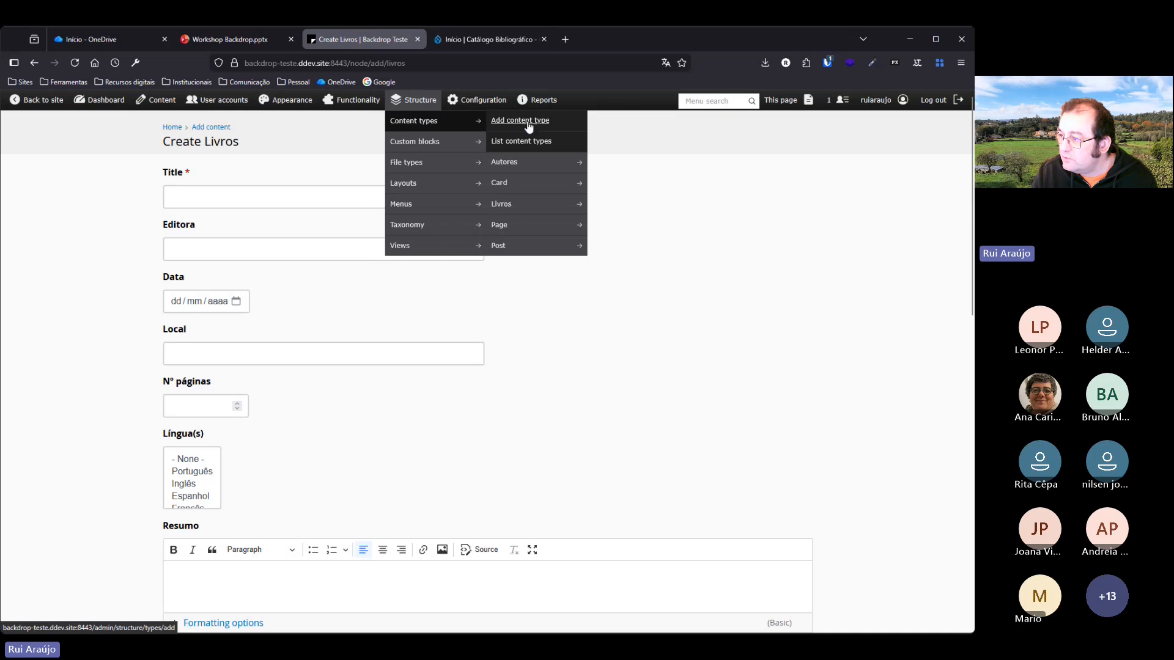
mouse_move(503, 193)
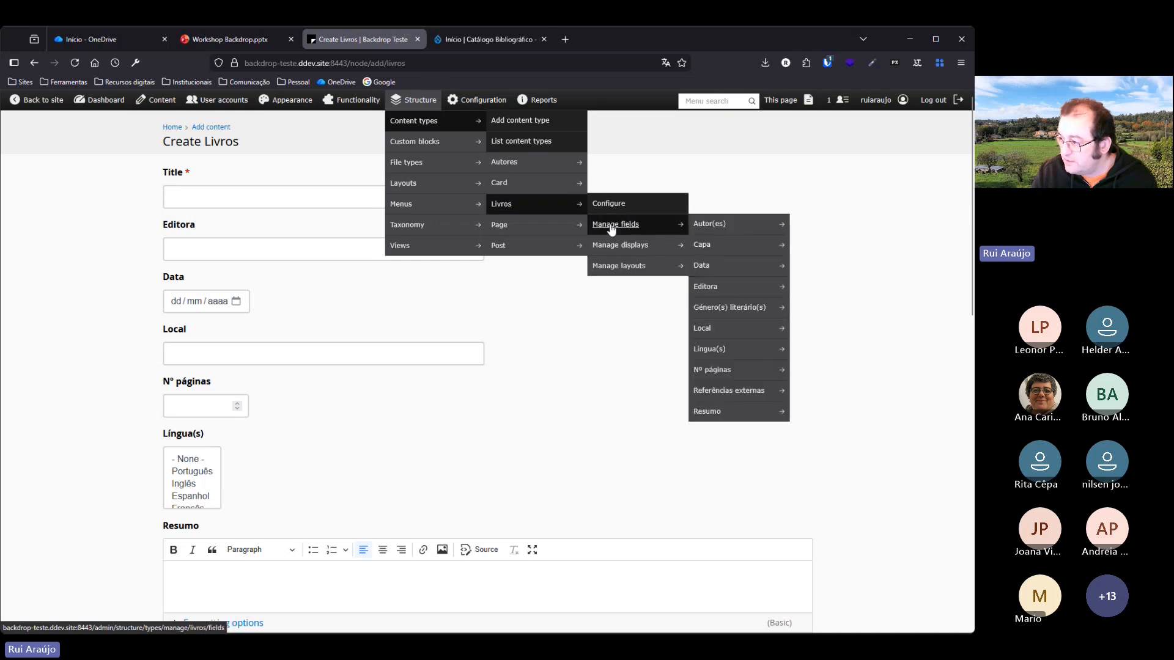
Drag Autor(es) directly below Title in the Livros field list and save the order.
left_click(613, 226)
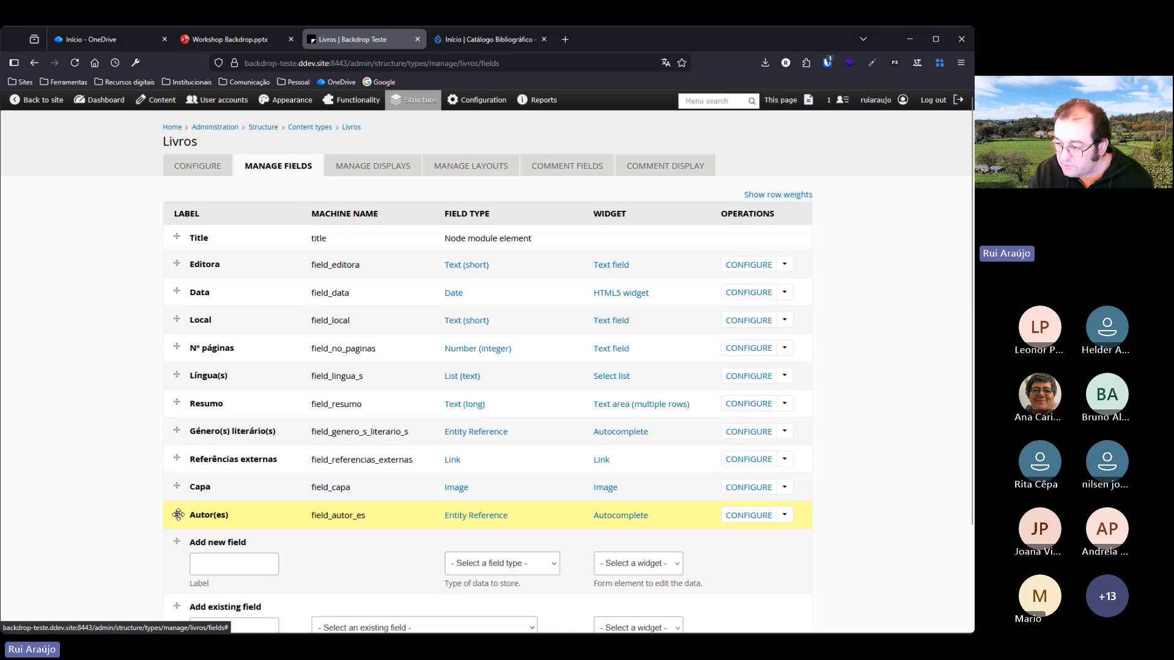
left_click_drag(178, 514, 189, 272)
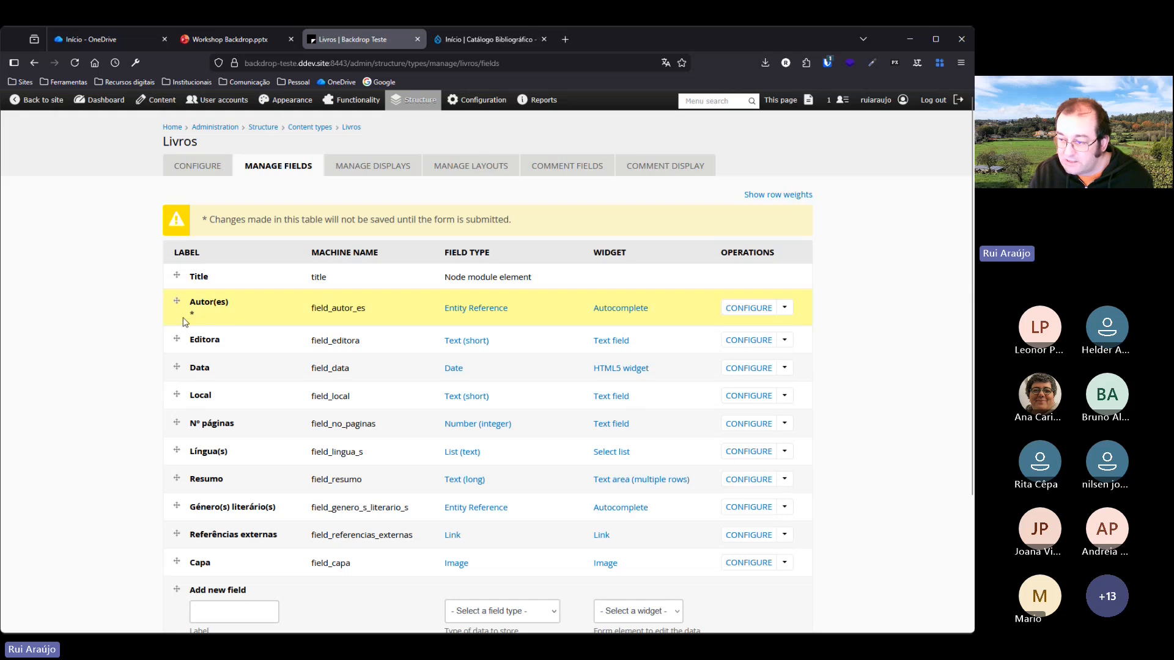
scroll(322, 419, "down", 3)
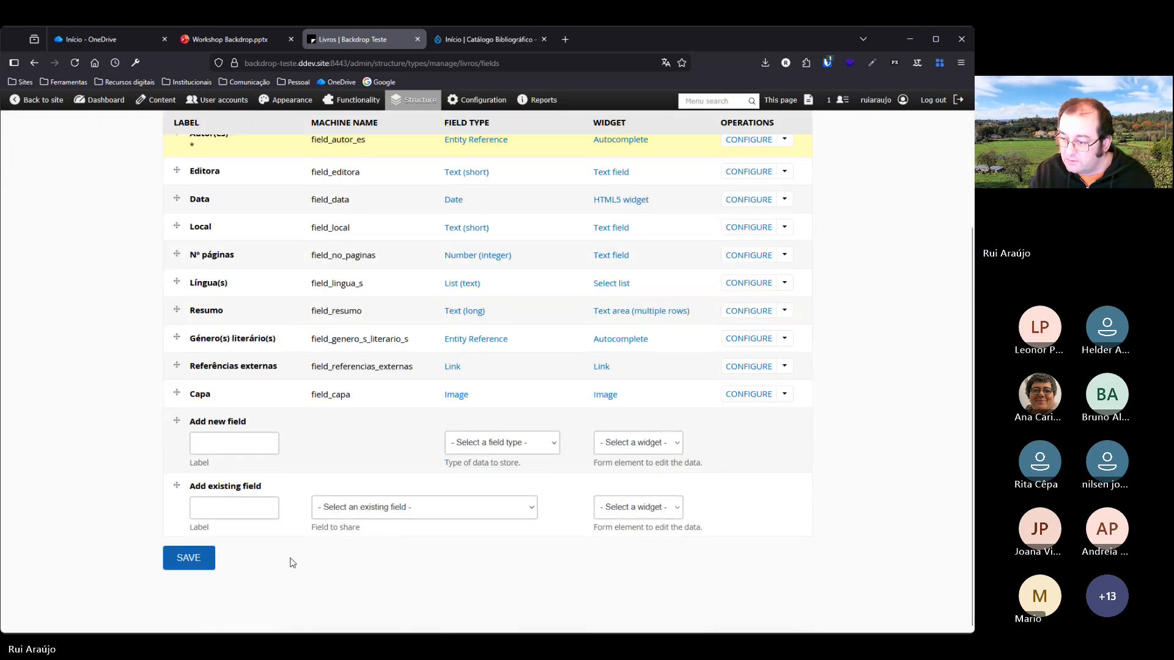
left_click(179, 559)
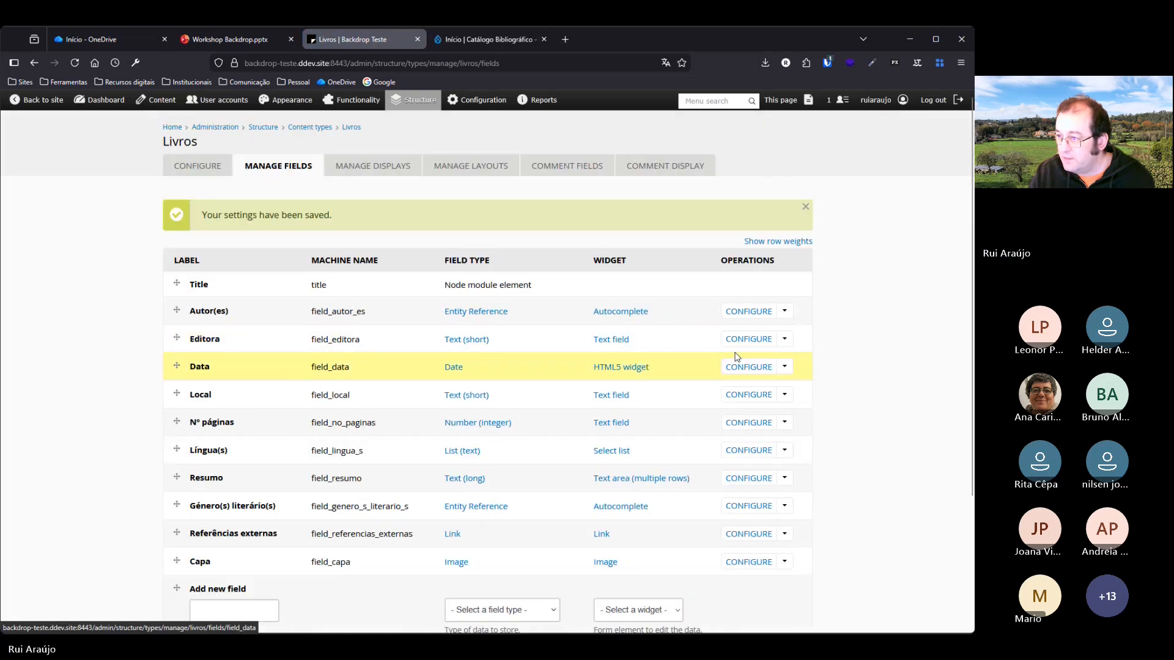
mouse_move(156, 101)
mouse_move(158, 126)
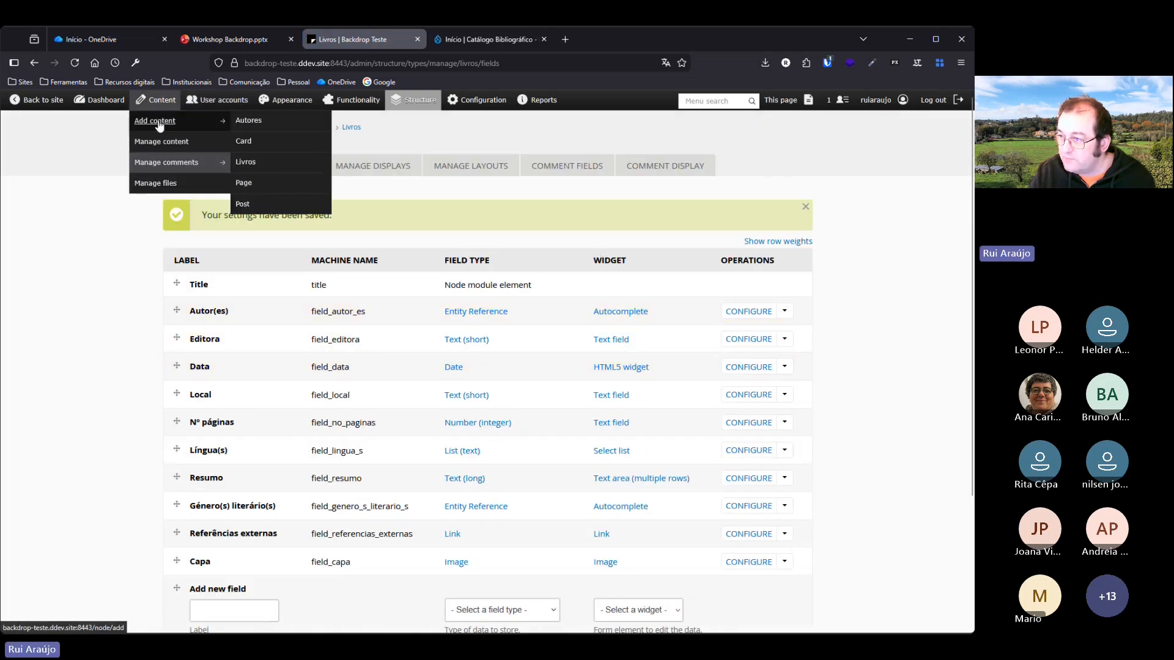
Start a Create Livros form, then open Auto da Barca do Inferno from Drupal's Livros-Tabela2.
left_click(246, 163)
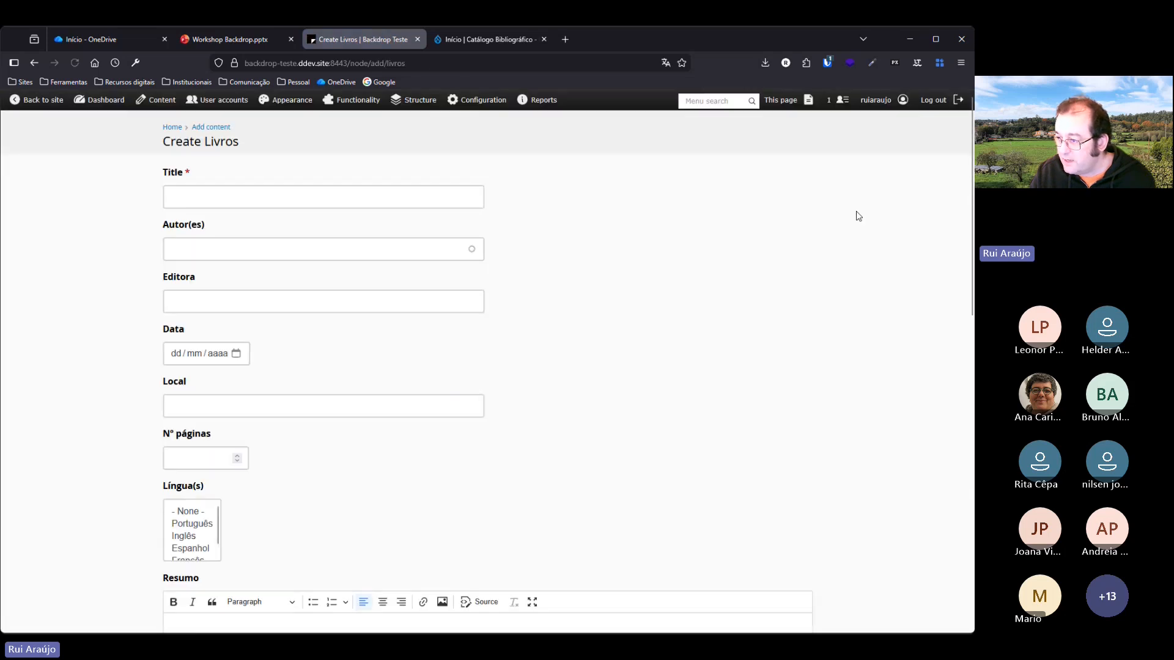
left_click(209, 193)
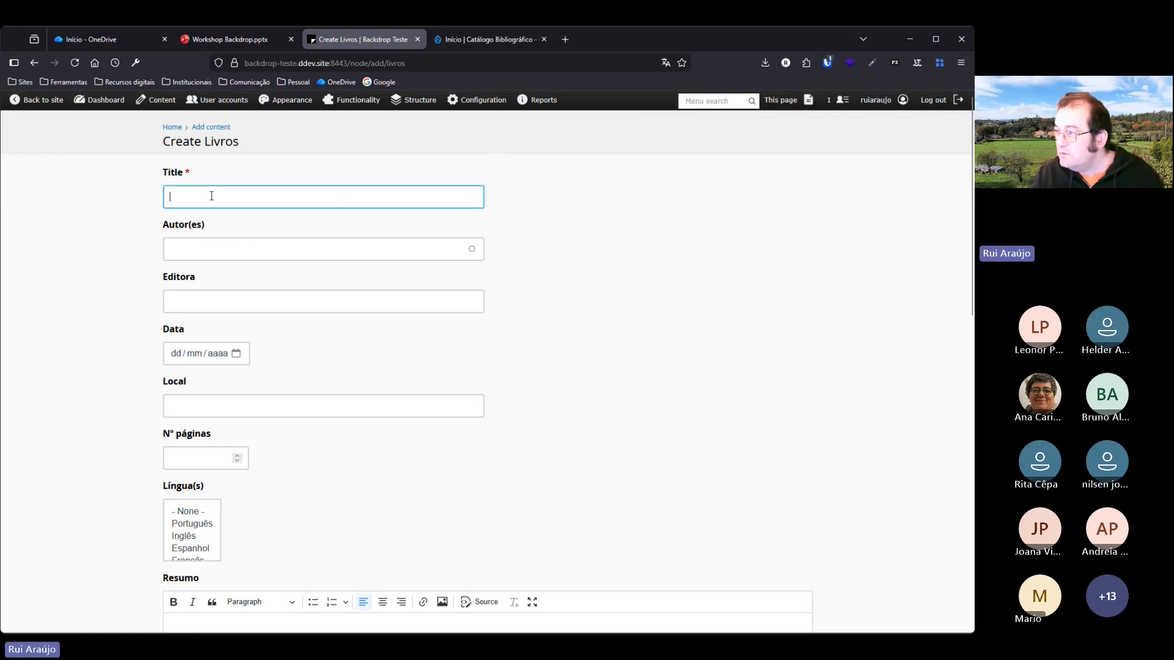
left_click(470, 40)
left_click(764, 207)
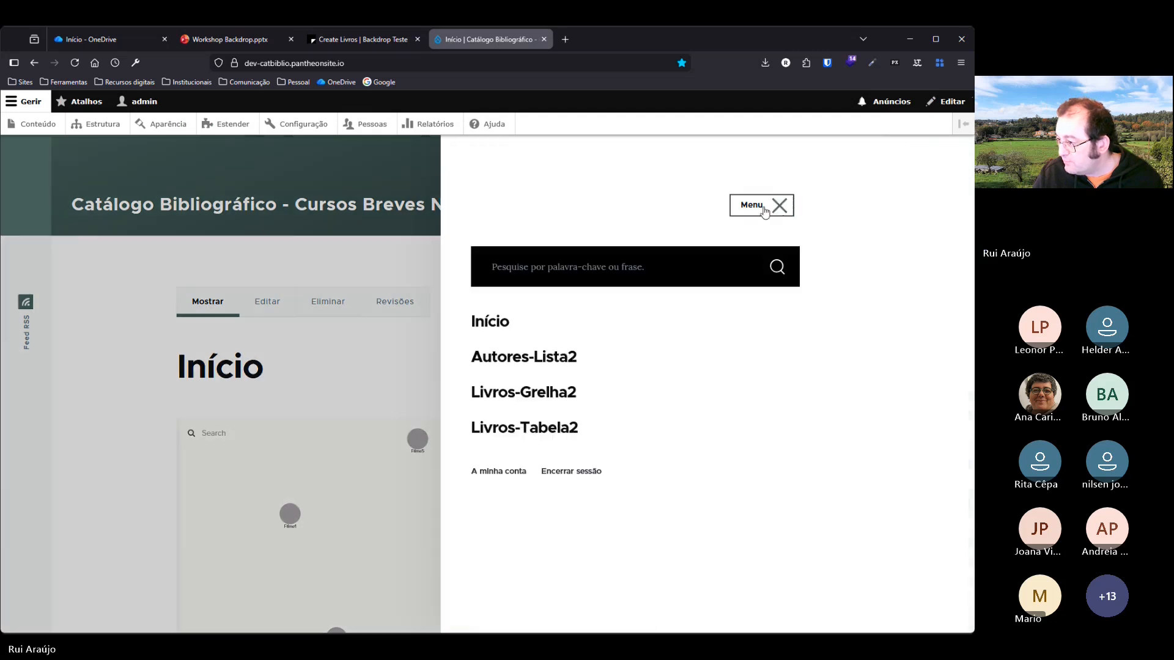
left_click(520, 432)
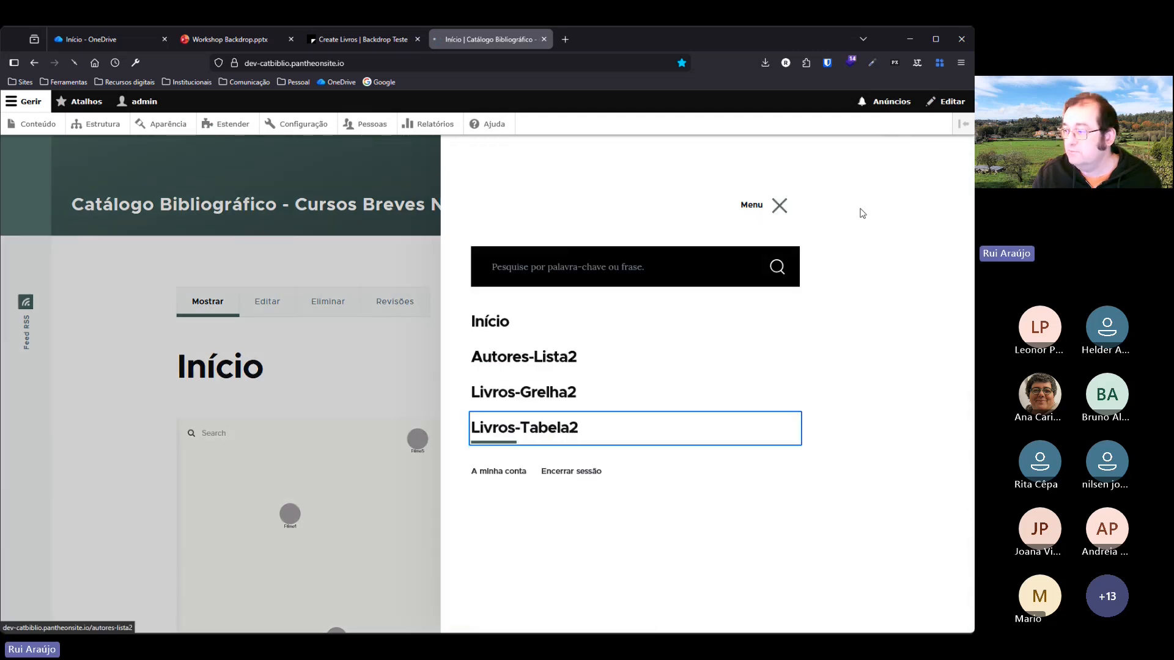
scroll(286, 316, "down", 3)
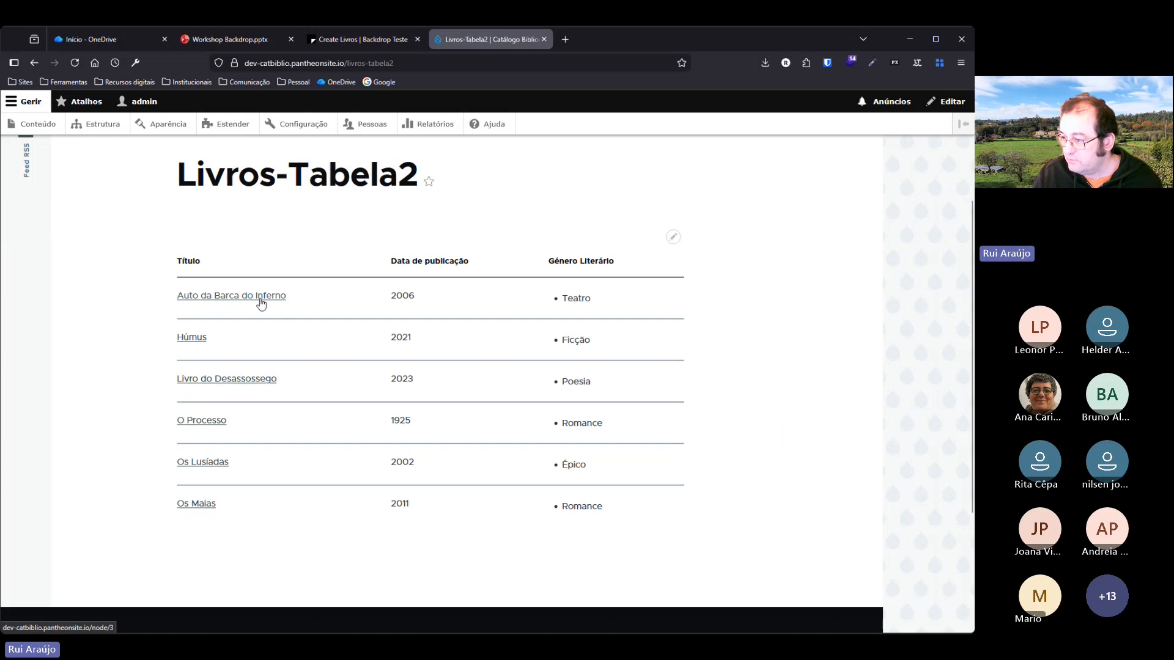
left_click(260, 303)
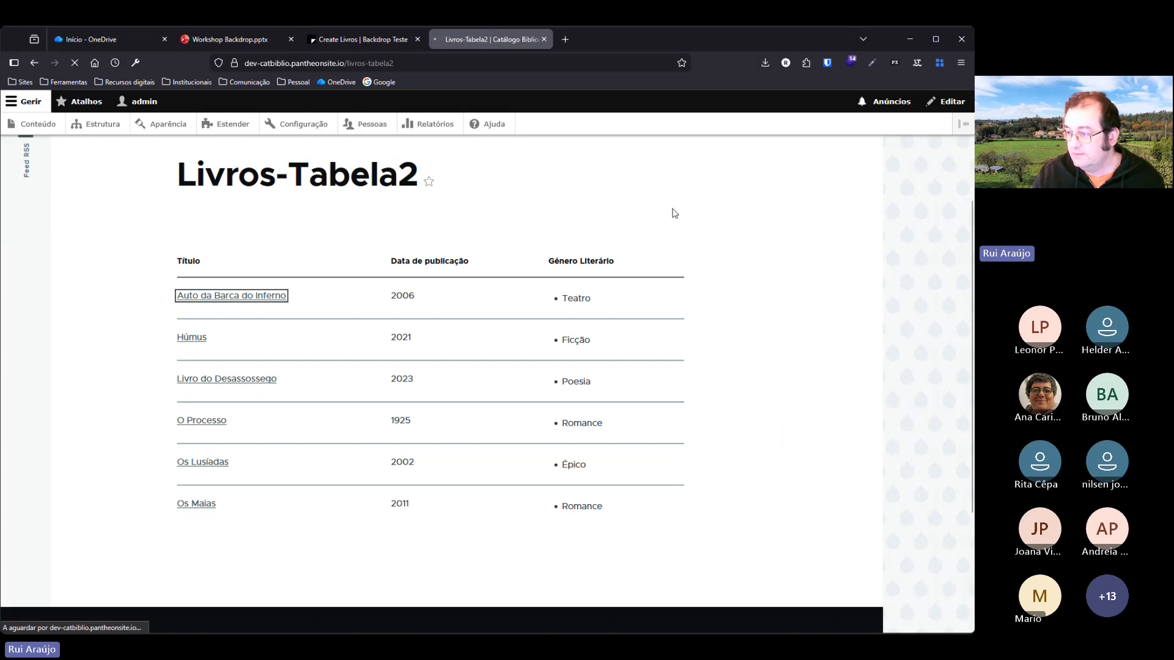
Select the book's title on the Drupal page and return to the Create Livros form.
scroll(311, 410, "down", 2)
scroll(308, 395, "up", 1)
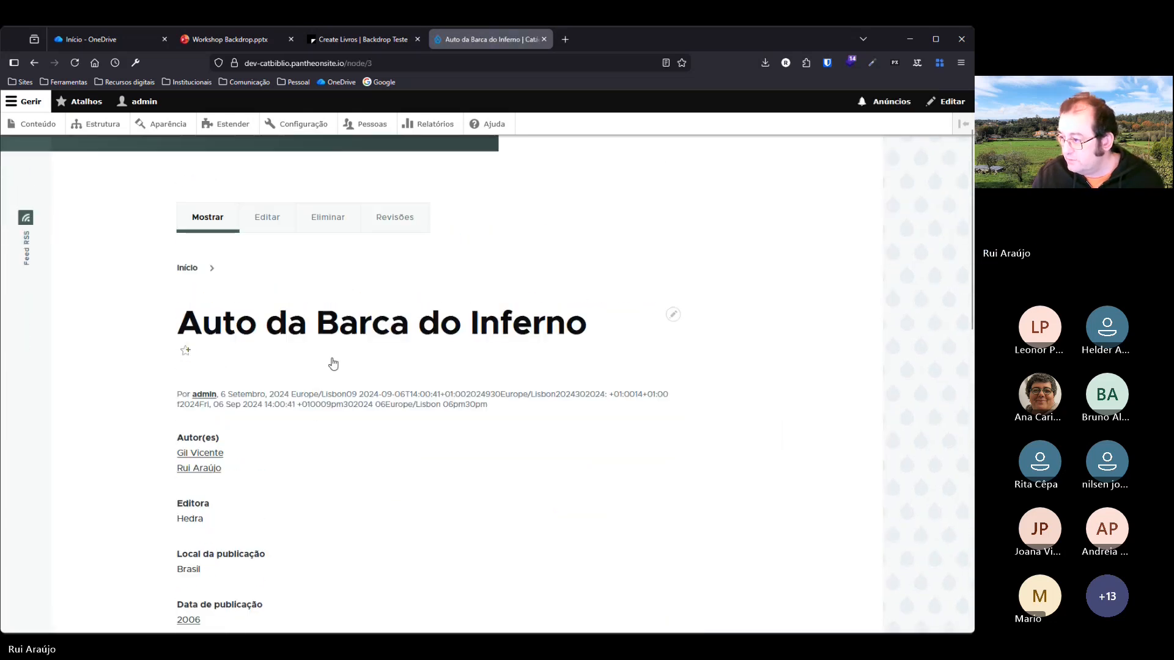
scroll(333, 365, "up", 1)
left_click_drag(589, 349, 175, 369)
key("ctrl+c")
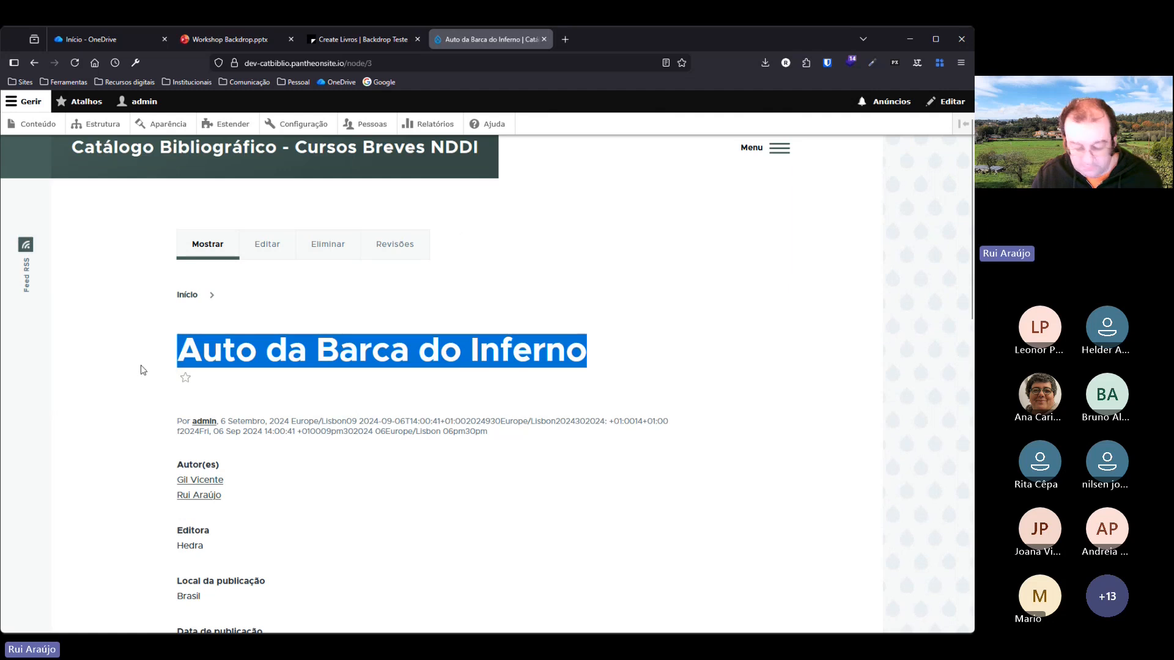
left_click(360, 39)
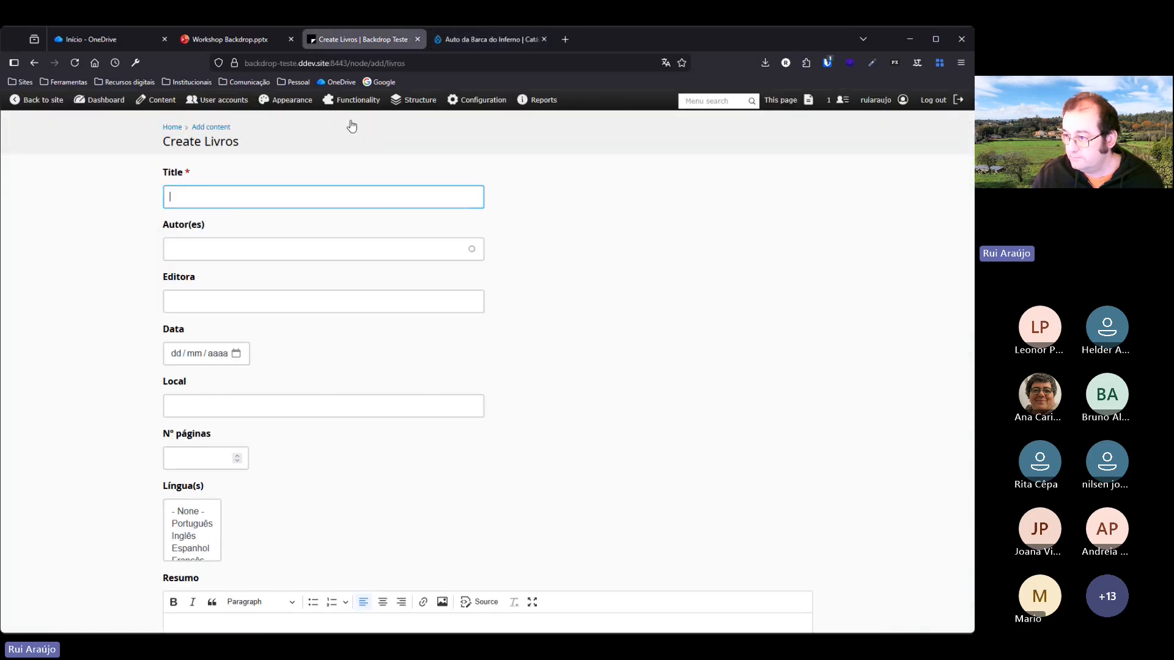
Paste the copied book title and enter Gil Vicente as the author.
left_click(208, 195)
key("ctrl+v")
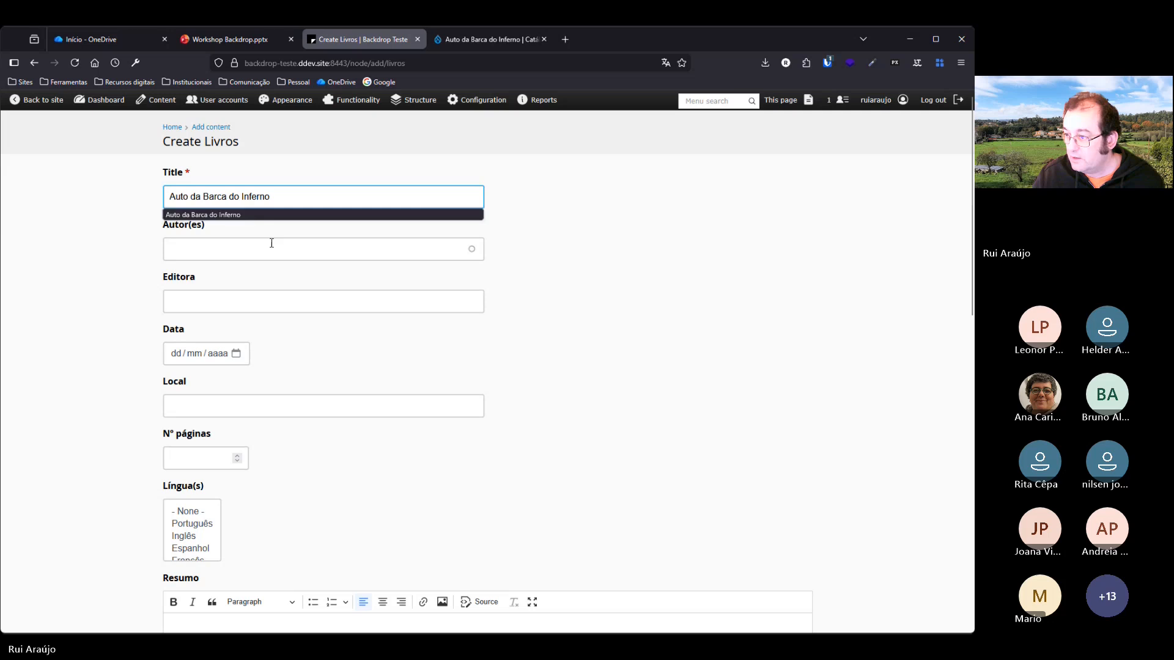
left_click(245, 248)
type("G")
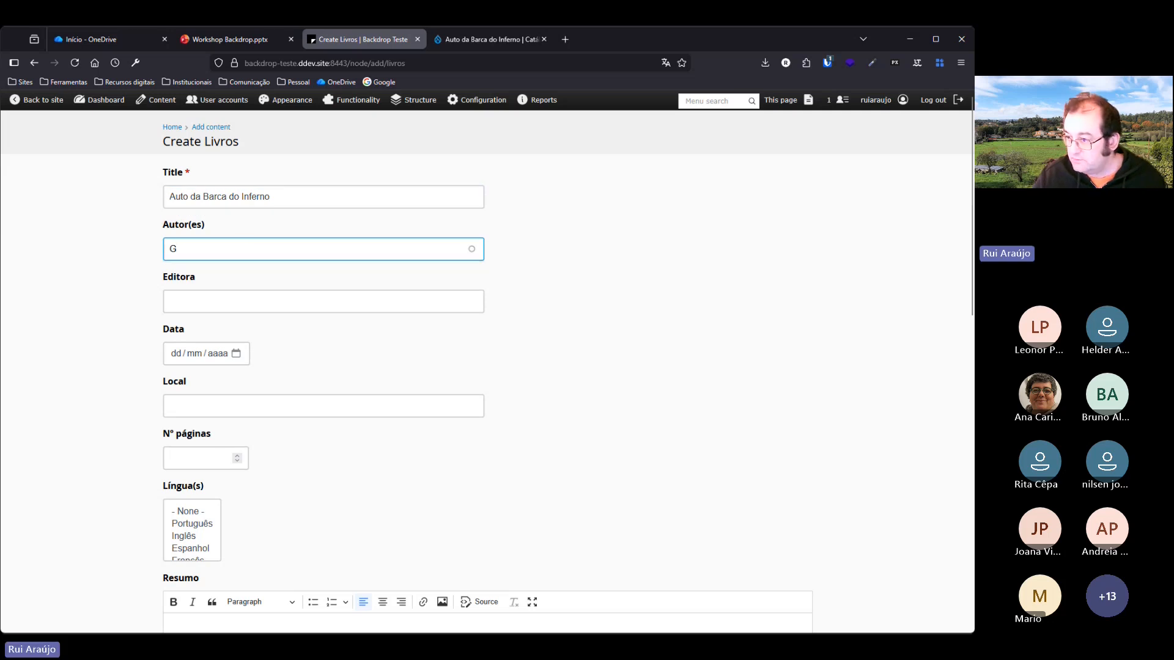
type("il ")
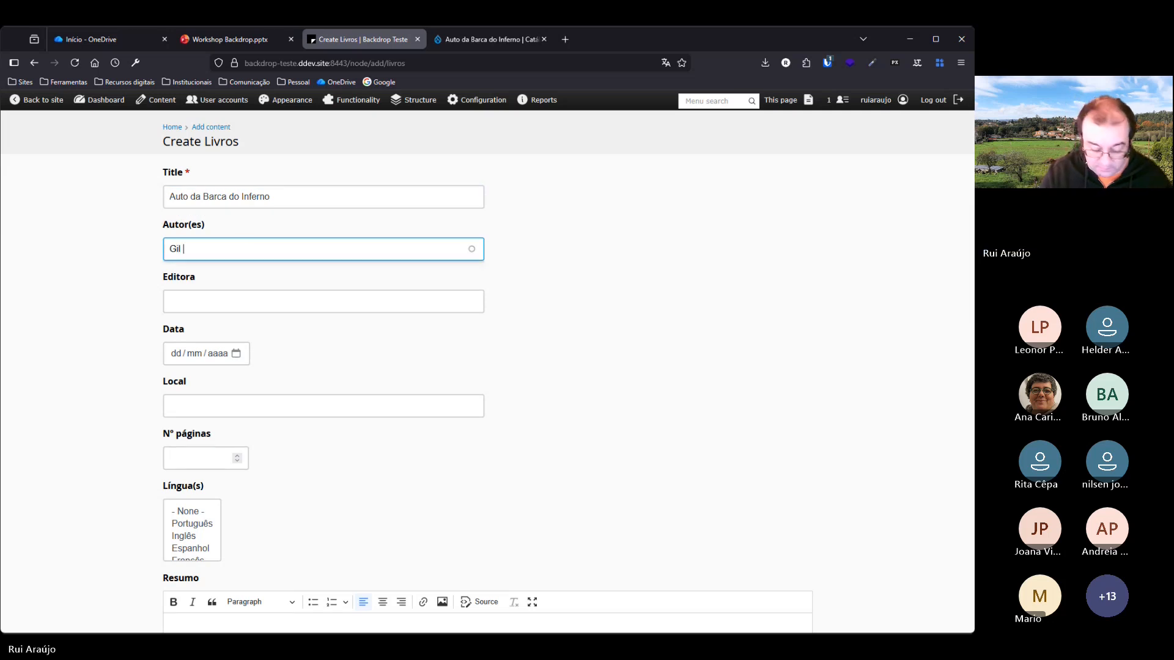
type("Vicent")
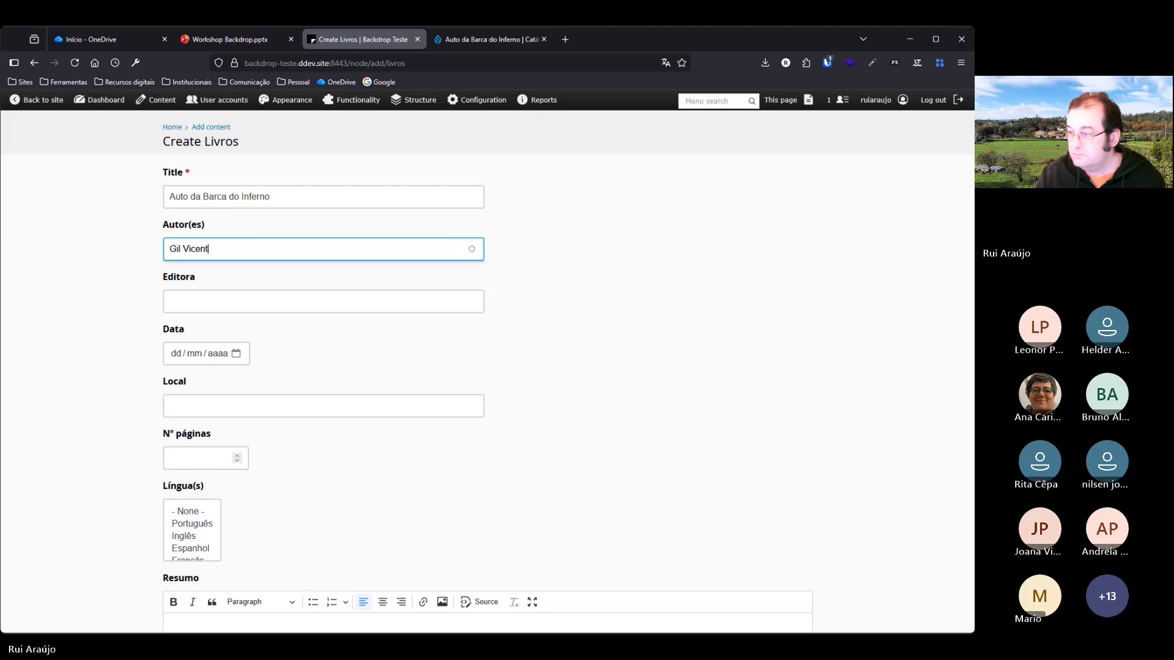
type("e")
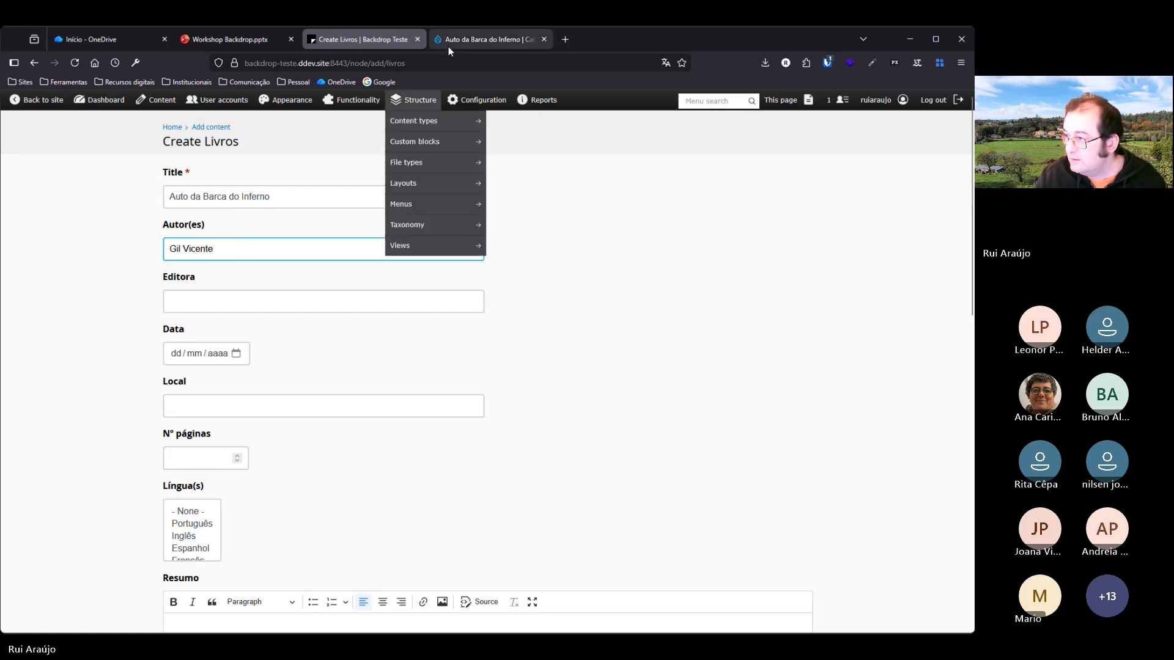
Fill Editora with Hedra, copied from the reference book page.
left_click(486, 39)
scroll(194, 495, "down", 1)
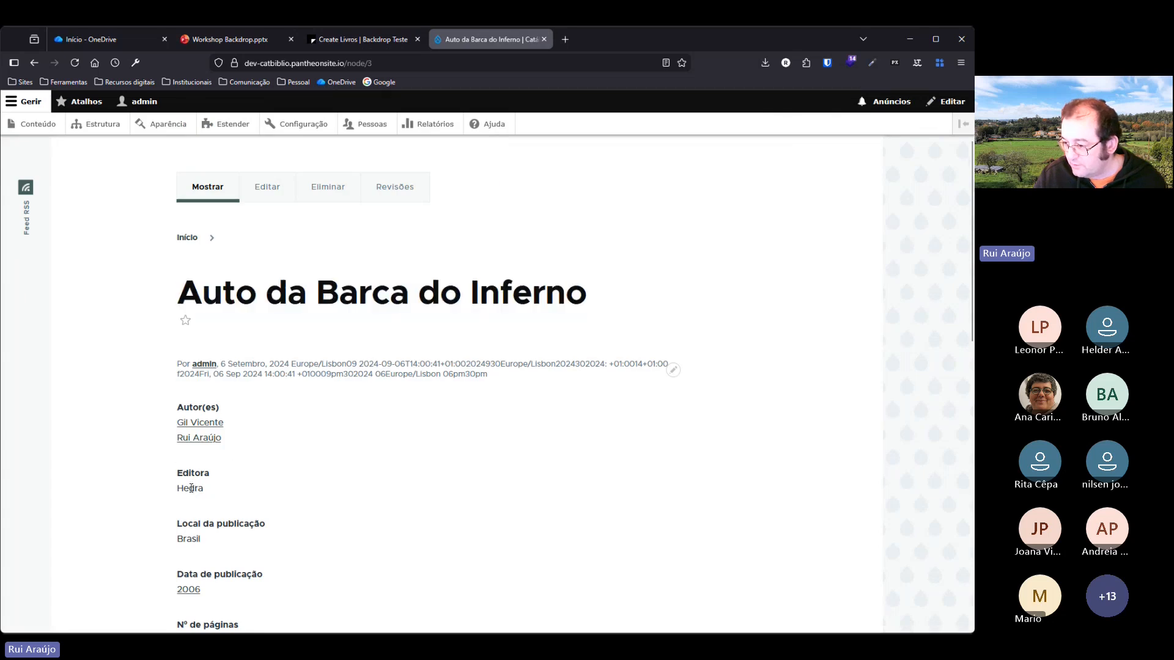
double_click(187, 489)
key("ctrl+c")
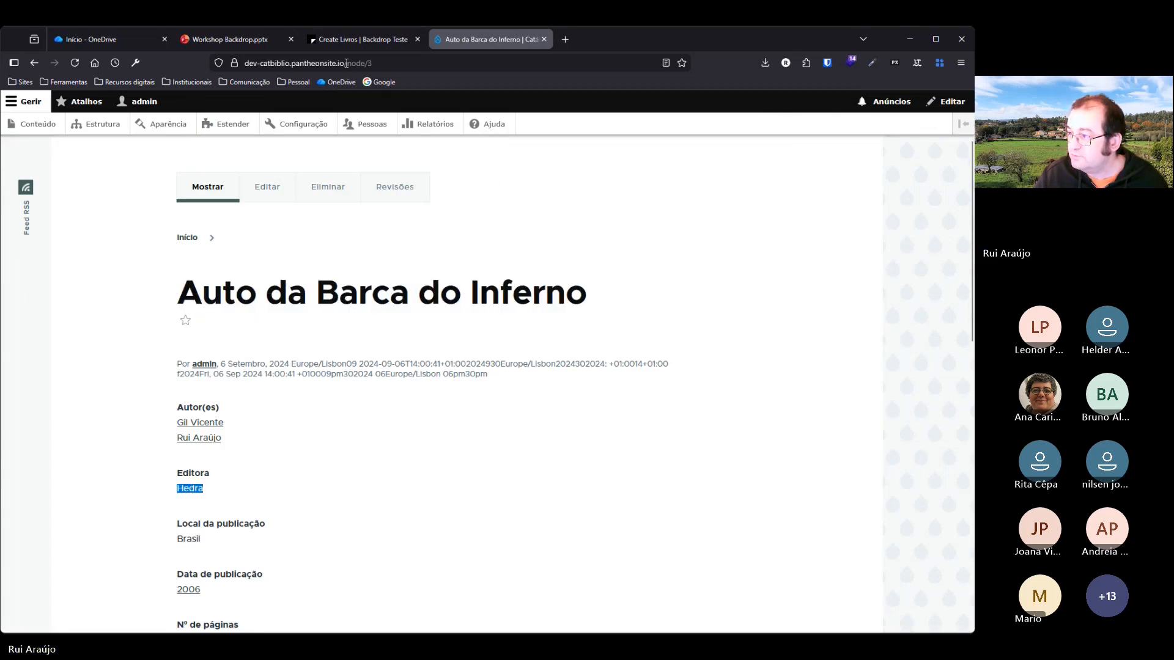
left_click(354, 41)
left_click(222, 301)
key("ctrl+v")
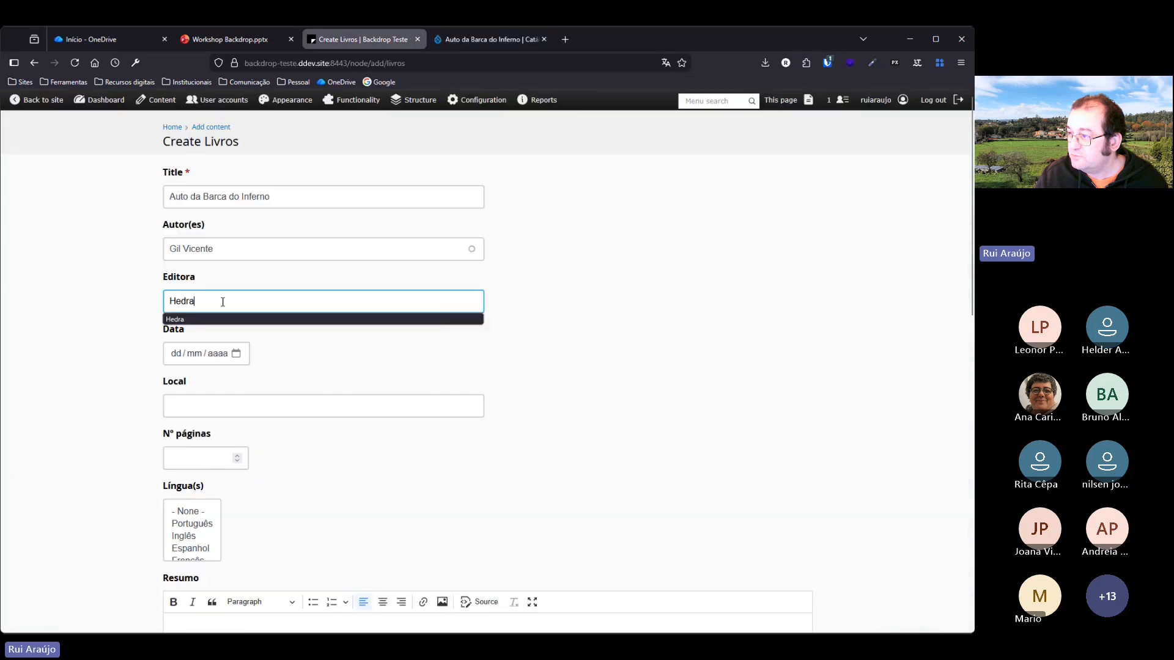
Set the Data field to 01/01/2006.
left_click(488, 38)
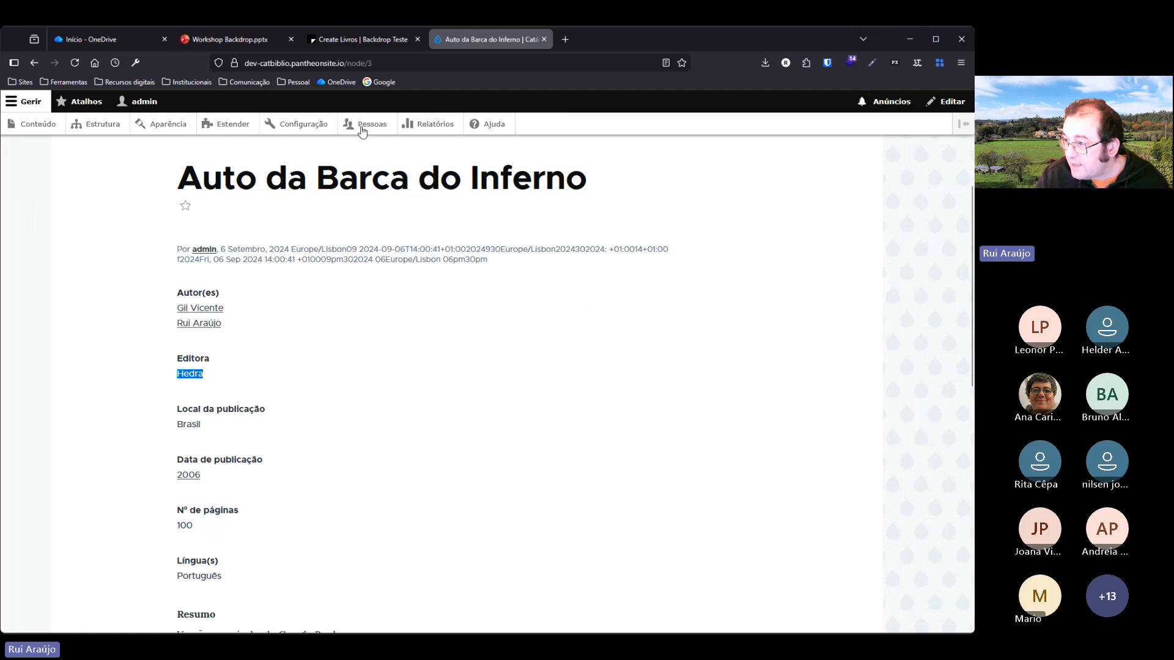
left_click(361, 39)
left_click(237, 354)
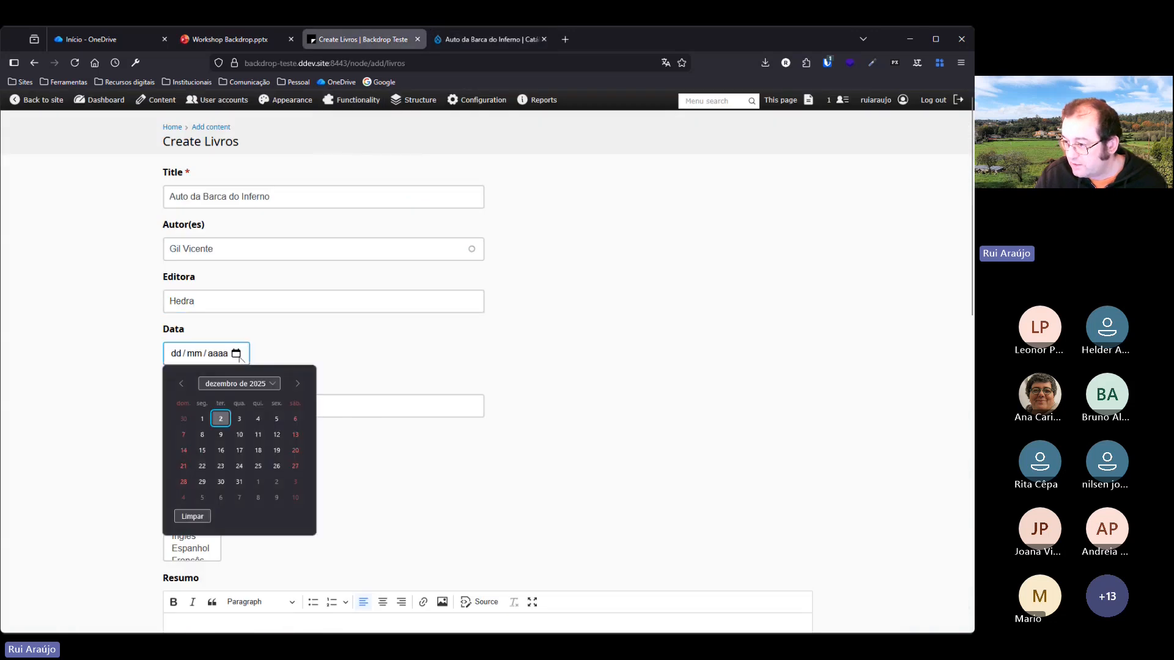
left_click(177, 353)
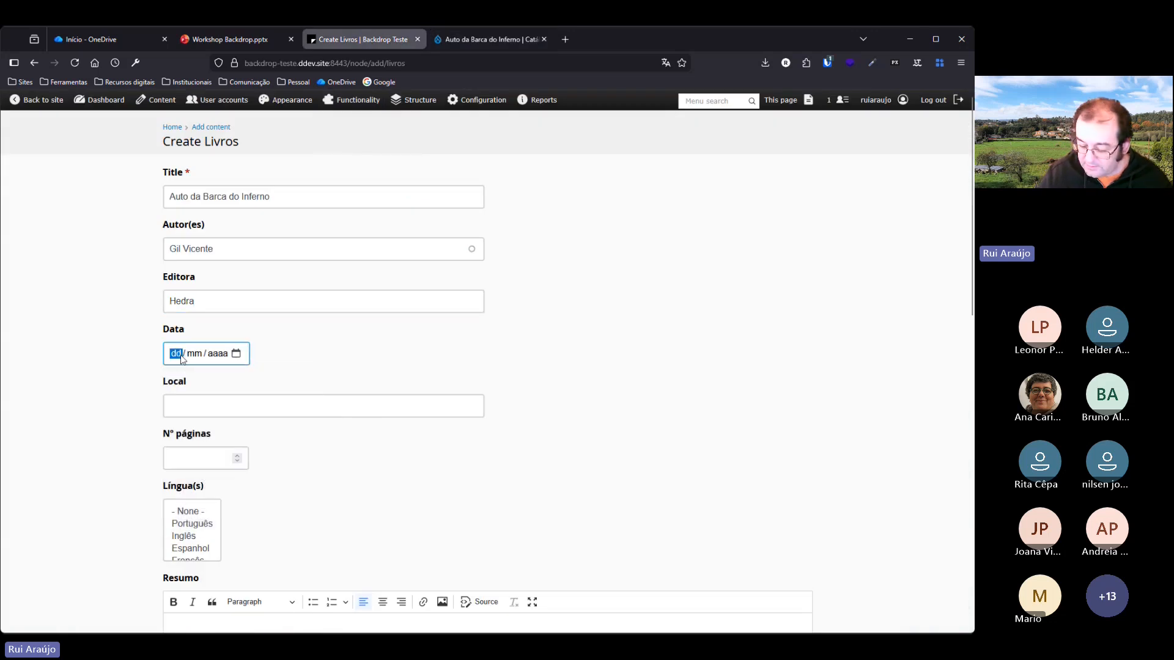
type("01/")
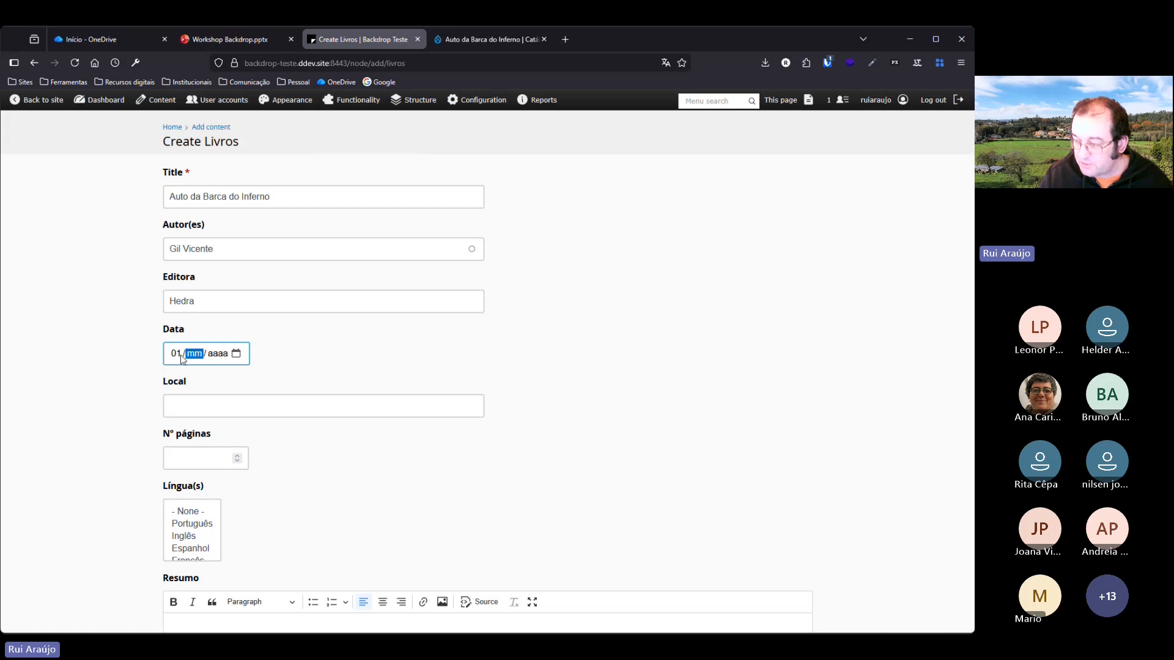
type("01/0020")
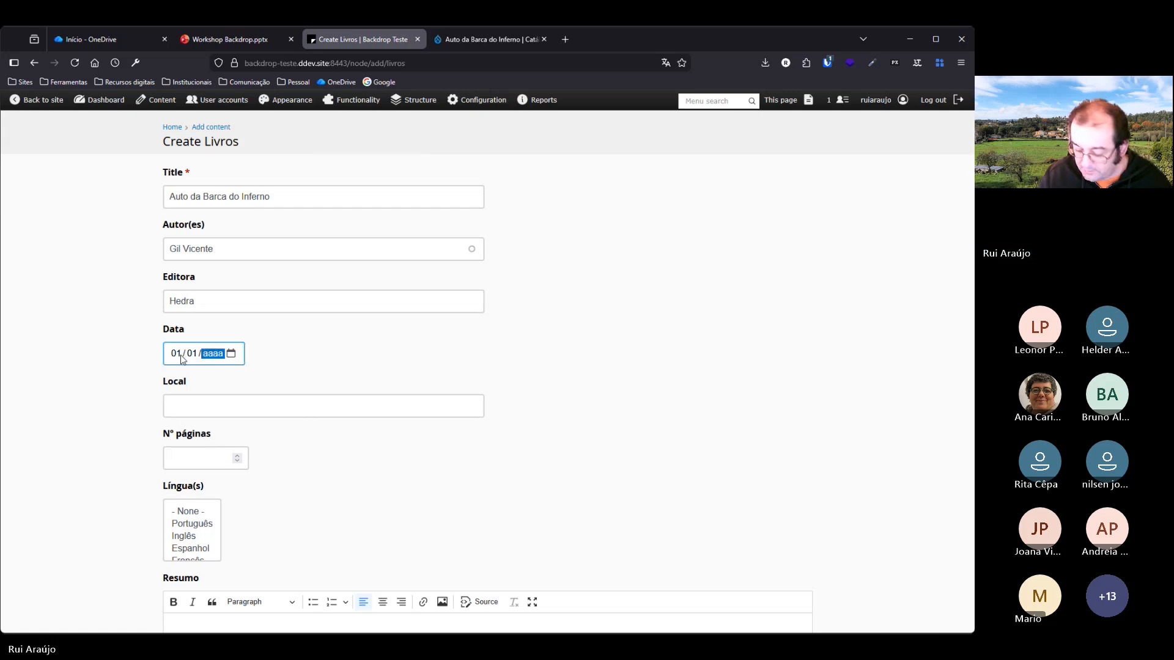
left_click(343, 340)
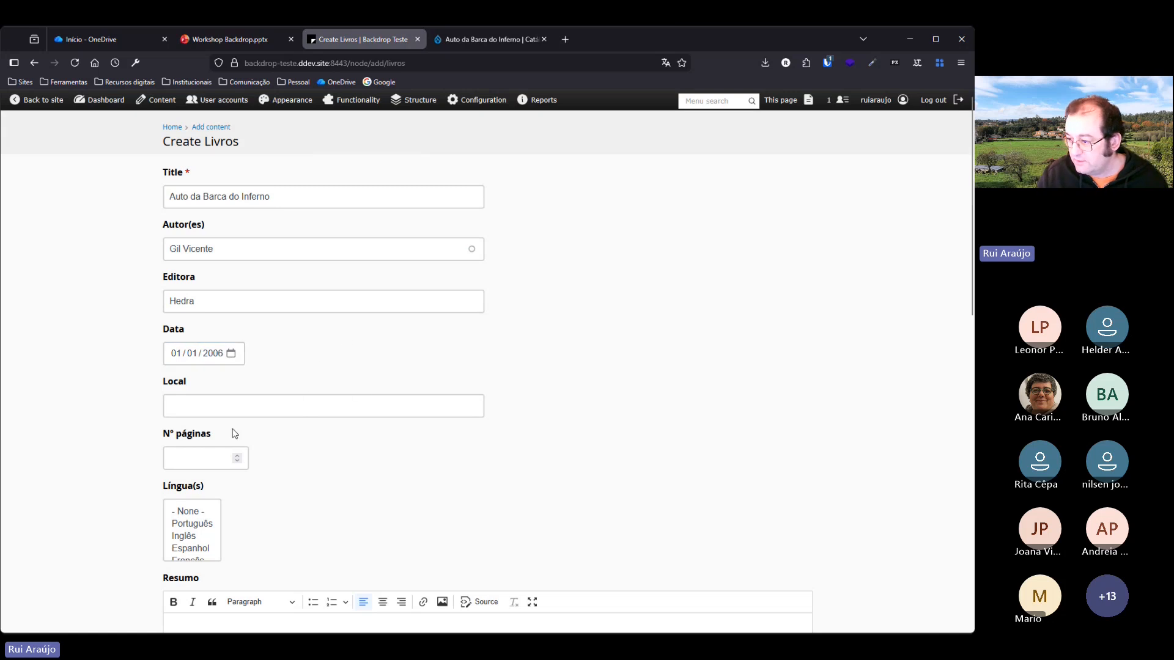
Set Local to BRasil, Nº páginas to 100 and the language to Português.
left_click(230, 409)
type("BRasil")
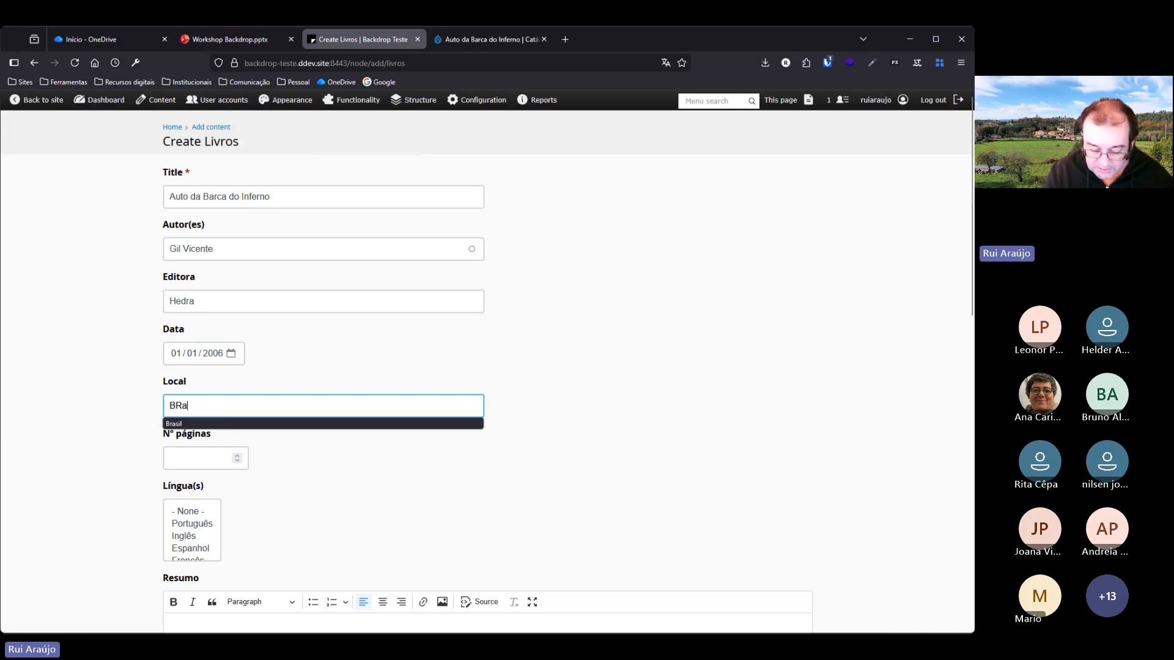
left_click(202, 463)
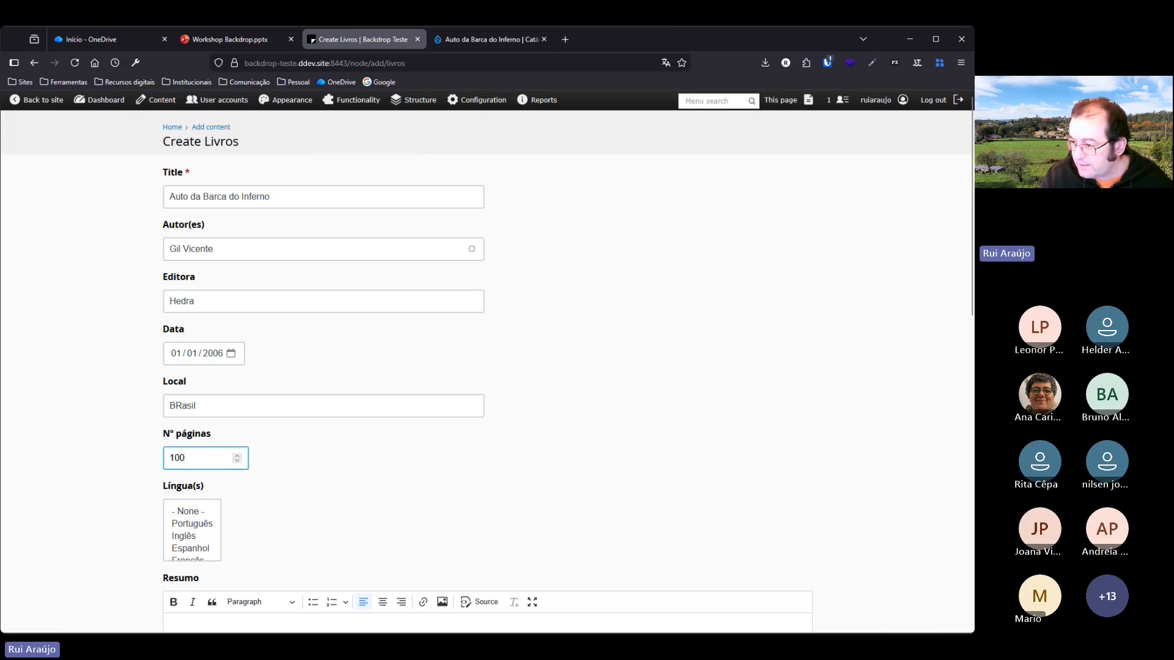
left_click(192, 523)
scroll(336, 511, "down", 3)
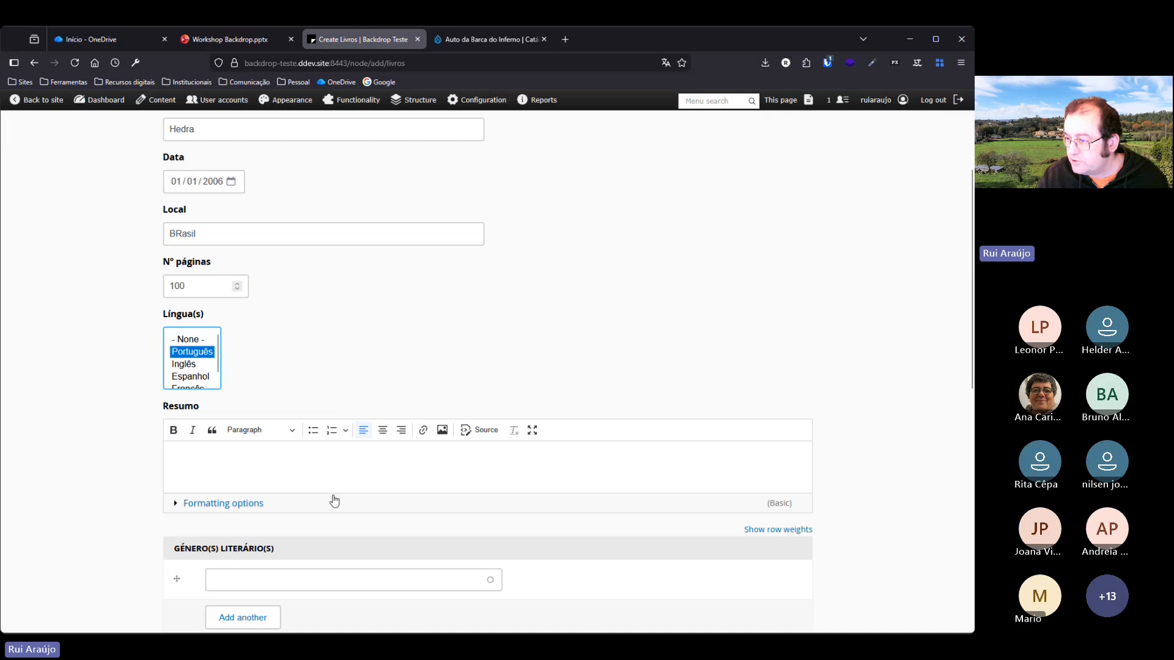
Try other language selections, then set the language back to Português.
left_click(198, 363)
left_click(199, 378)
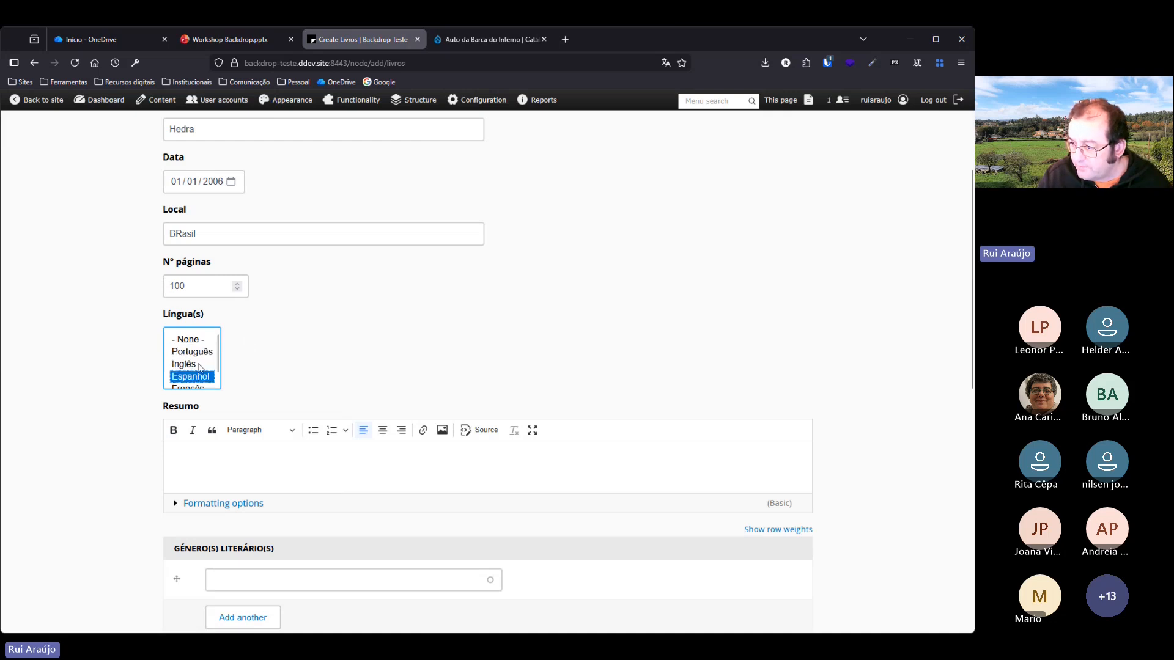
left_click(198, 367)
left_click_drag(200, 353, 213, 386)
left_click(199, 379)
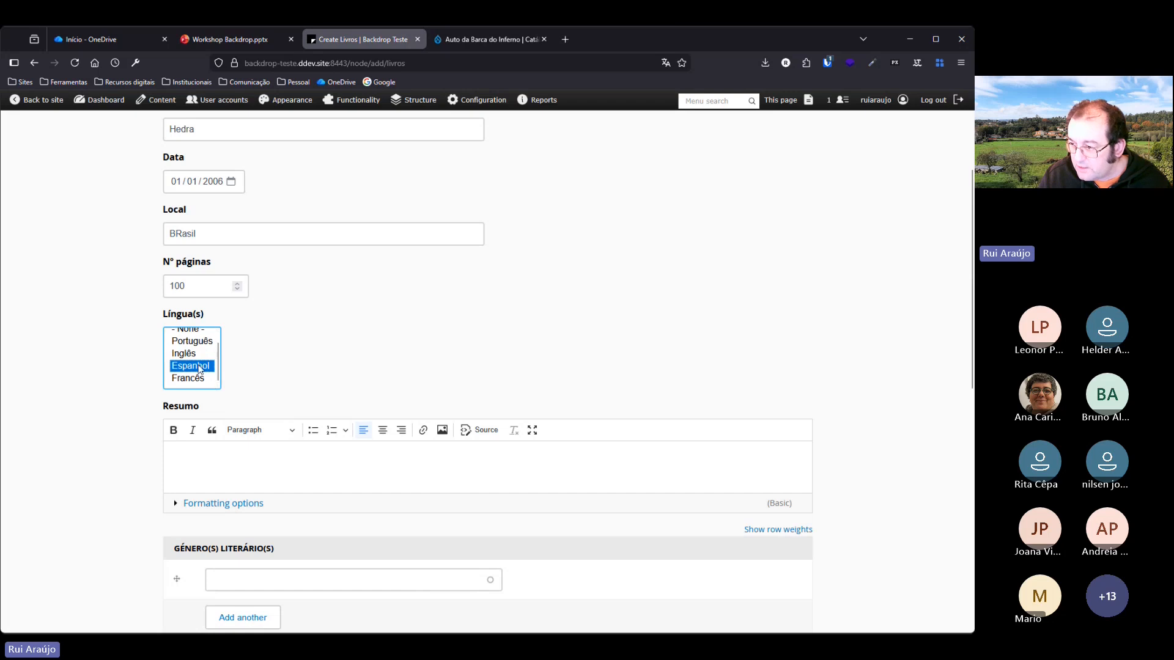
scroll(199, 369, "up", 1)
left_click(198, 355)
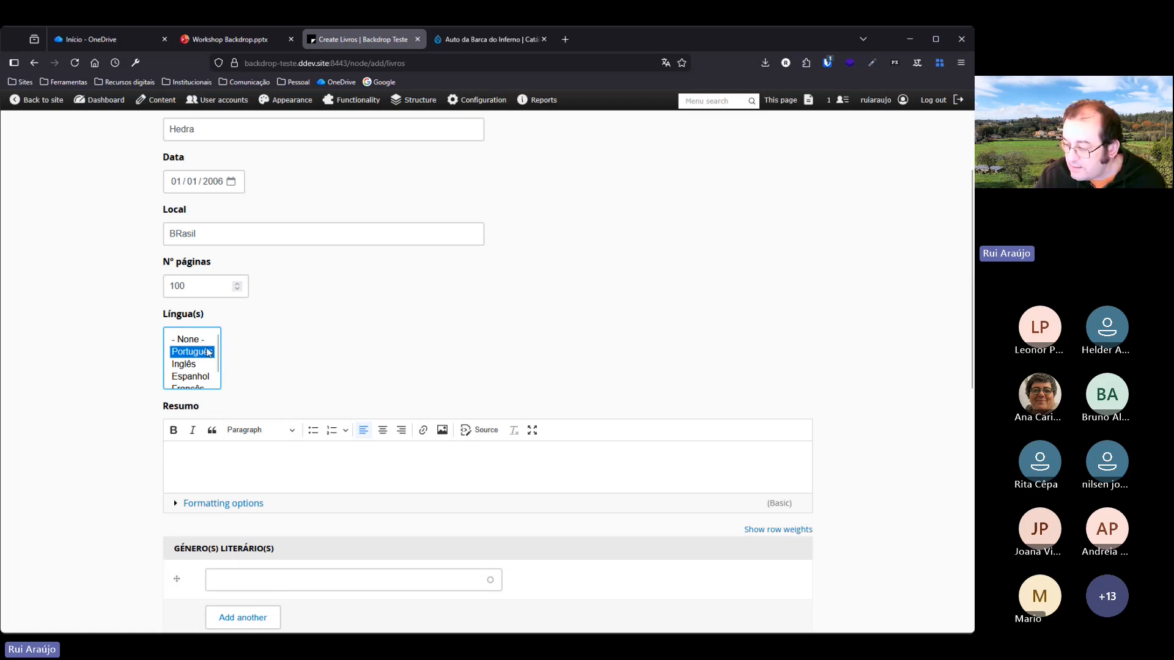
Copy the summary from the reference book page into the Resumo editor.
scroll(414, 328, "down", 2)
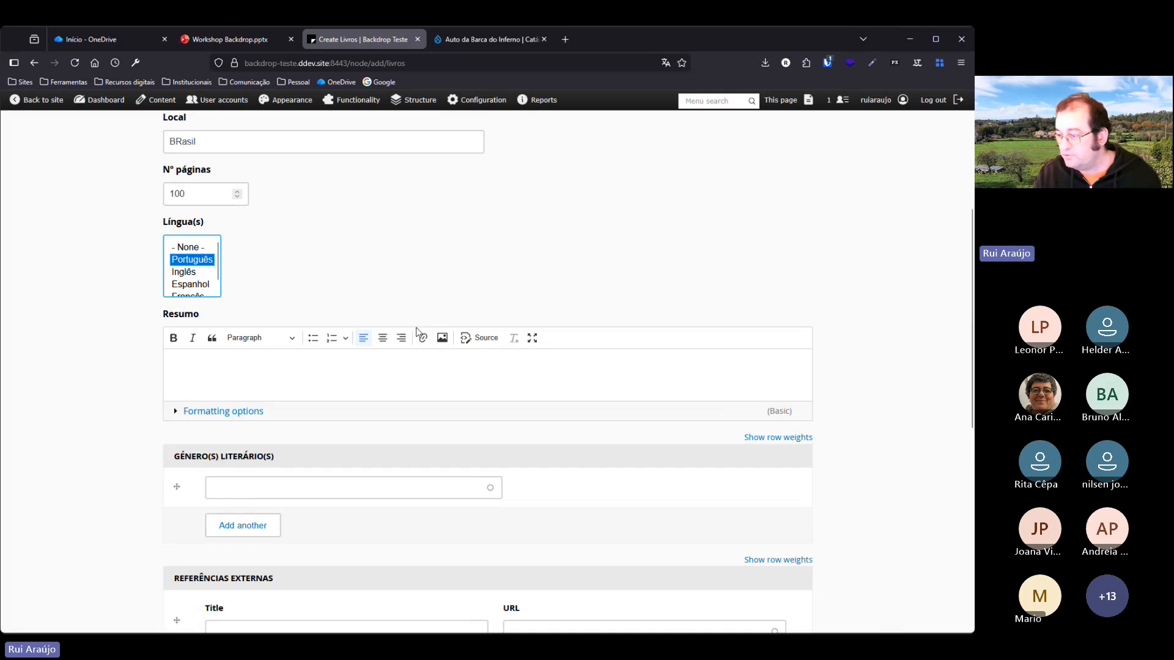
mouse_move(507, 107)
left_click(486, 39)
scroll(291, 397, "down", 6)
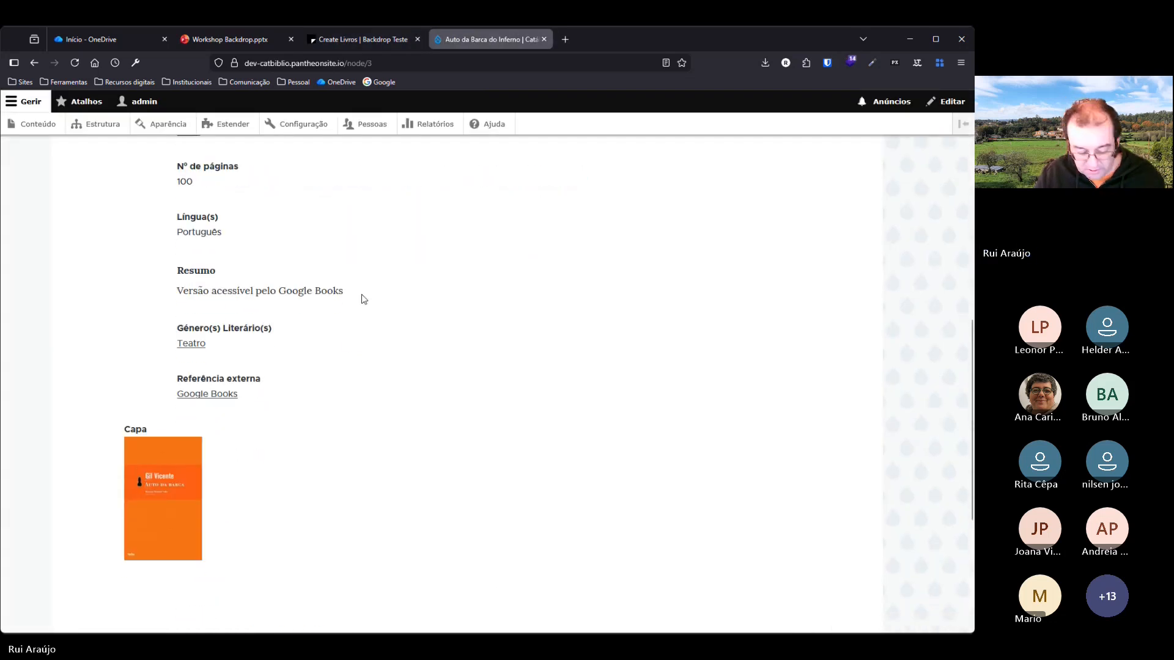
left_click_drag(362, 296, 138, 294)
key("ctrl+c")
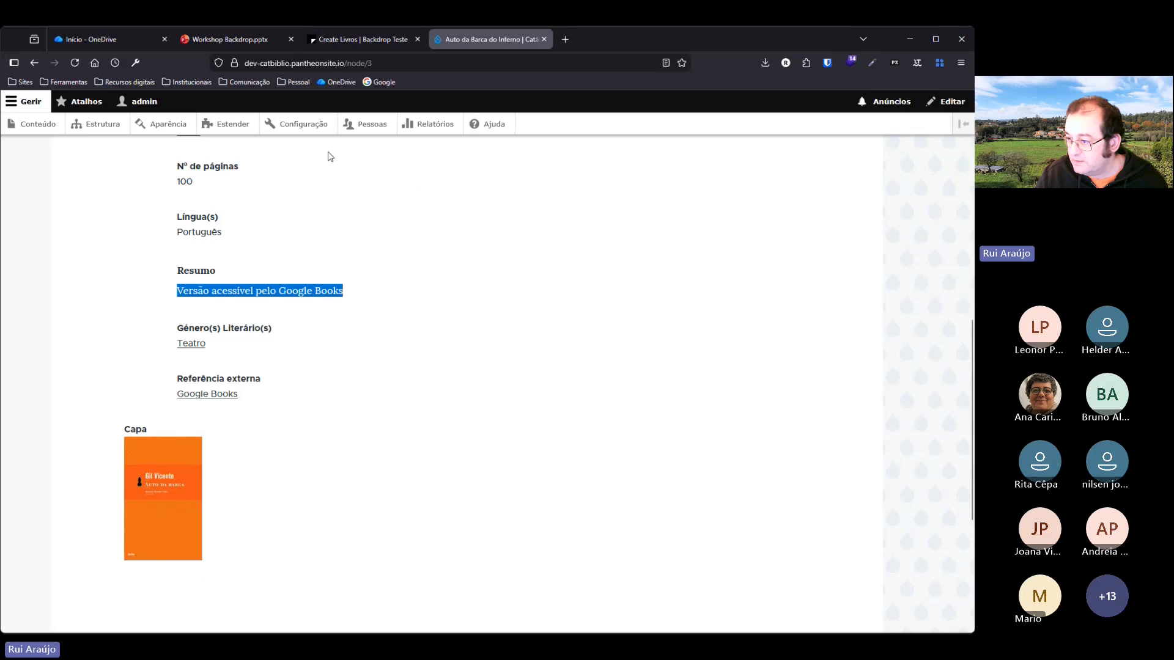
left_click(361, 39)
left_click(266, 342)
key("ctrl+v")
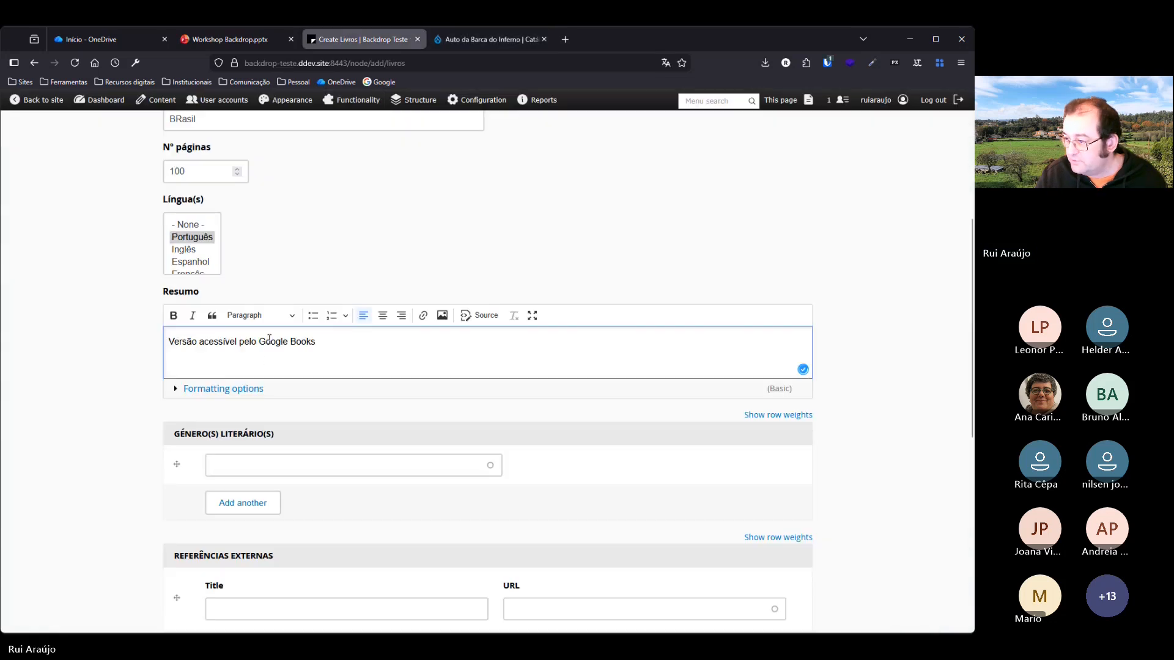
Italicise the words Google Books in the summary.
left_click_drag(344, 342, 258, 341)
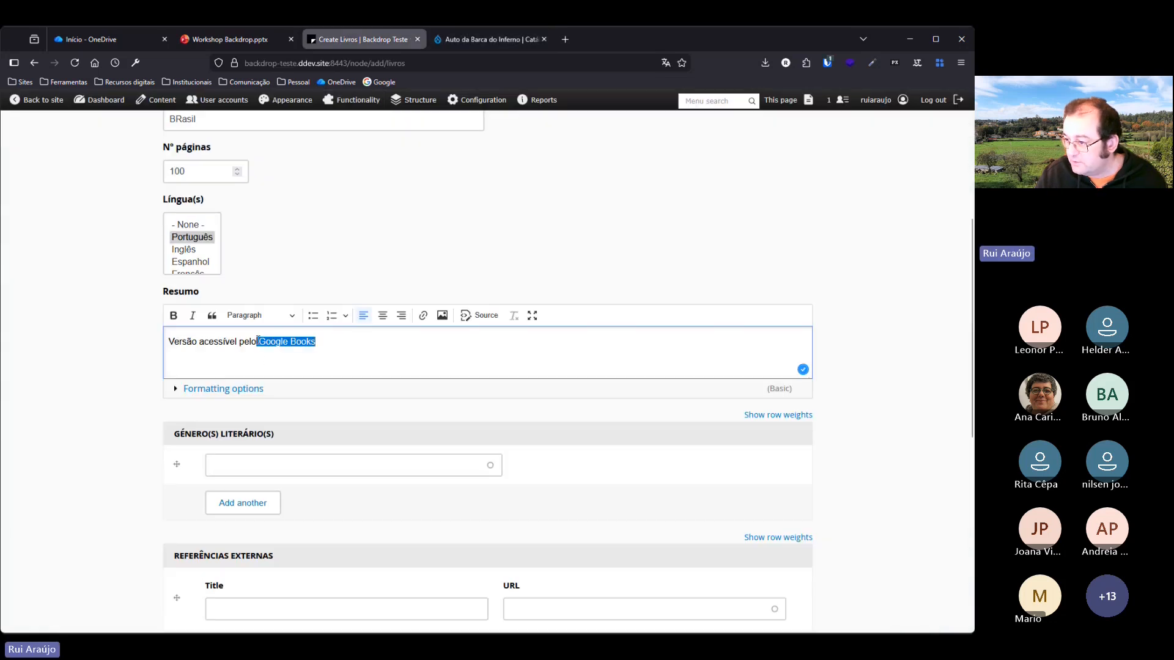
left_click(192, 316)
left_click(359, 353)
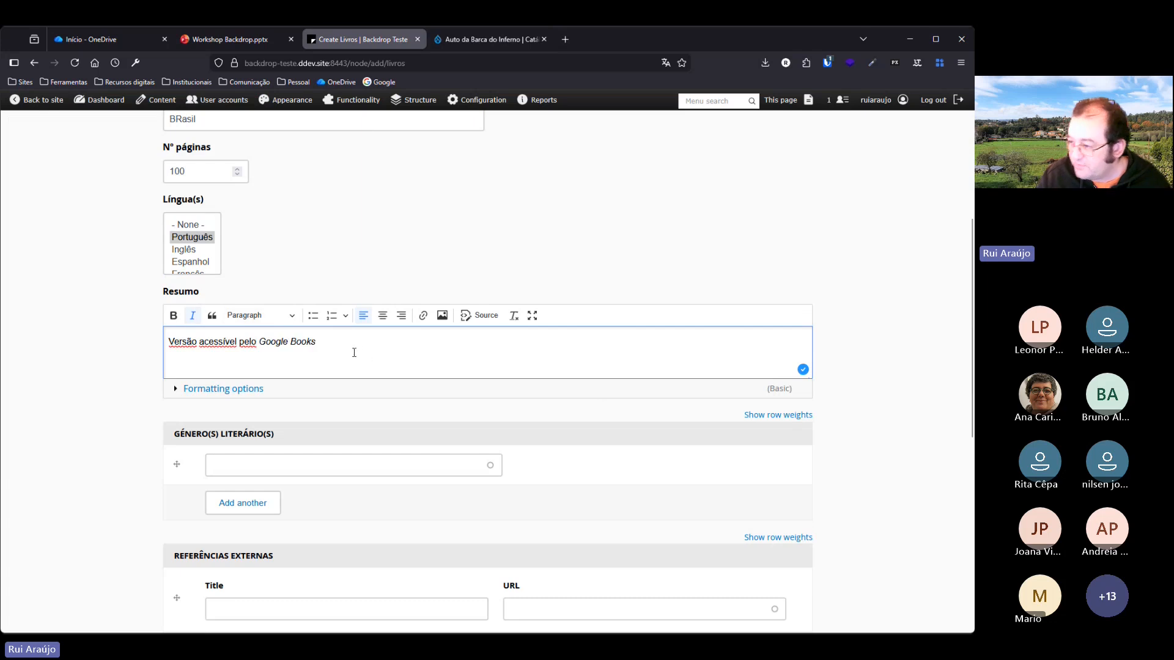
scroll(358, 342, "down", 2)
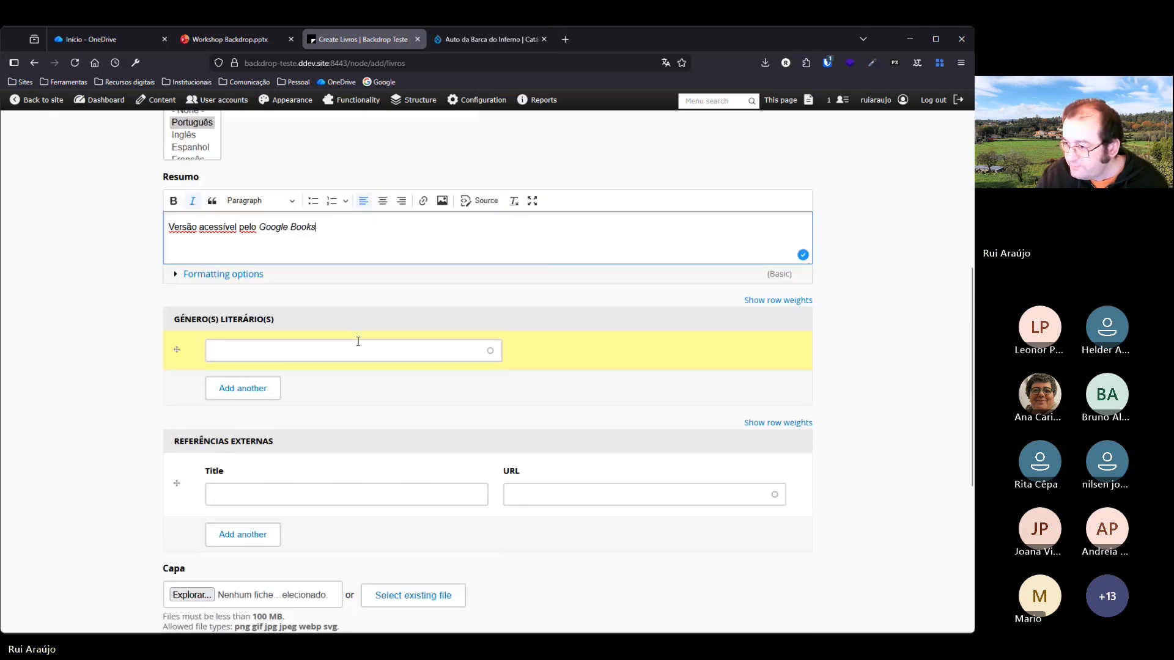
Start the literary genre by typing Te in Género(s) Literário(s).
key("ctrl+Tab")
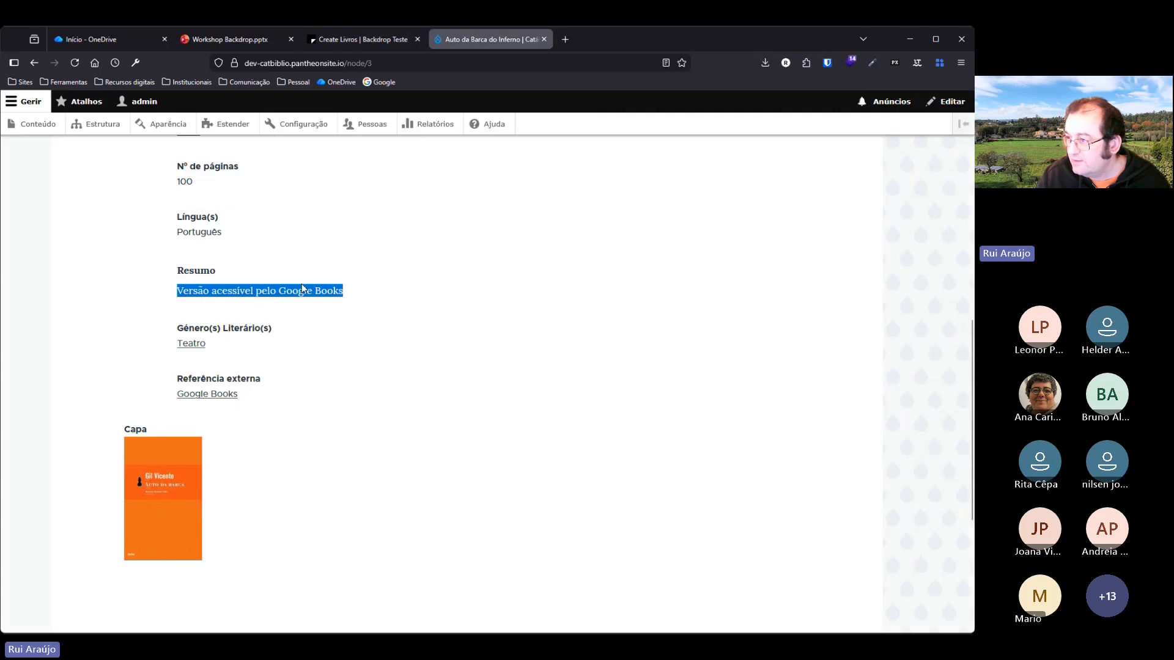
left_click(361, 39)
left_click(233, 349)
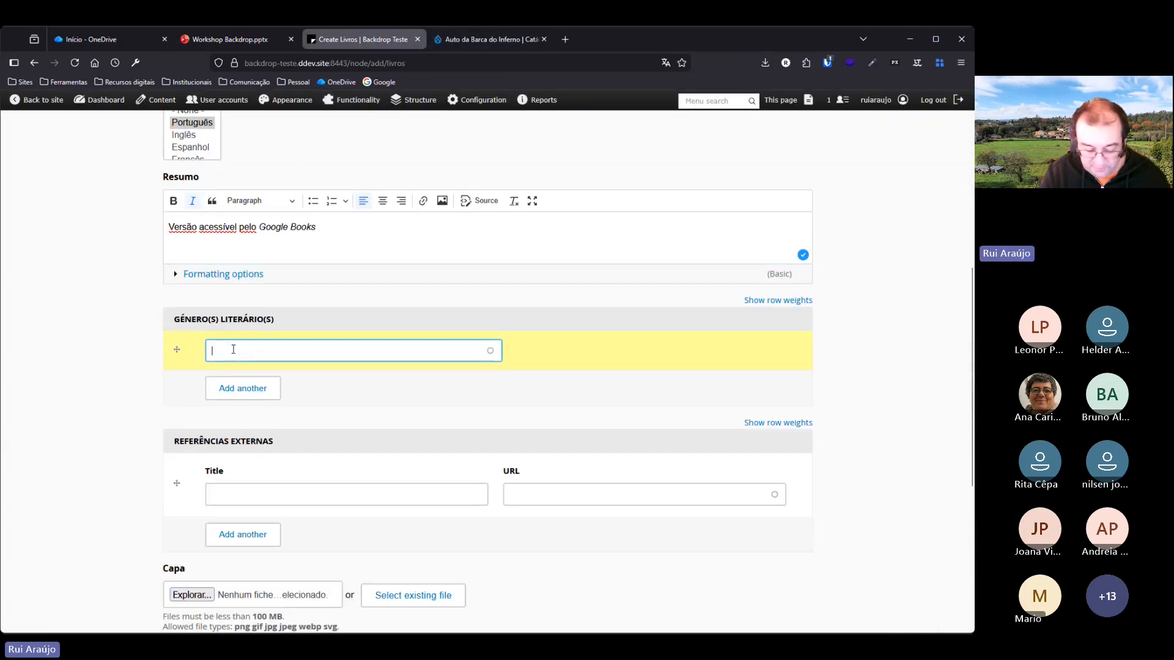
type("Te")
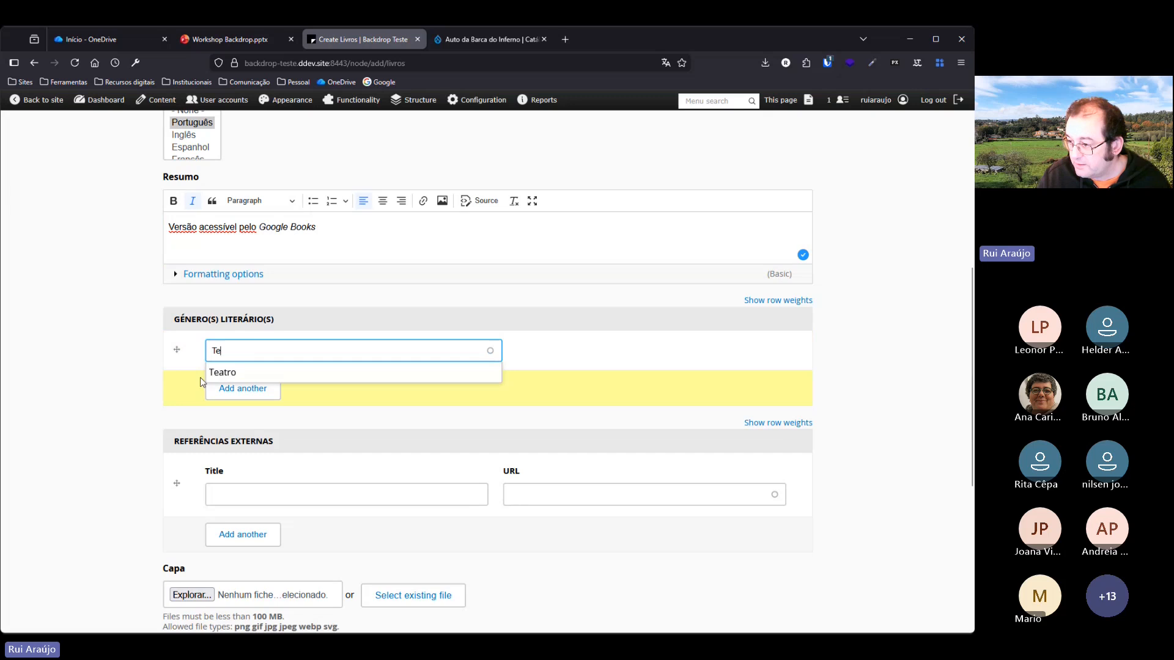
Choose Teatro as the genre and title the external reference Google Books.
left_click(222, 377)
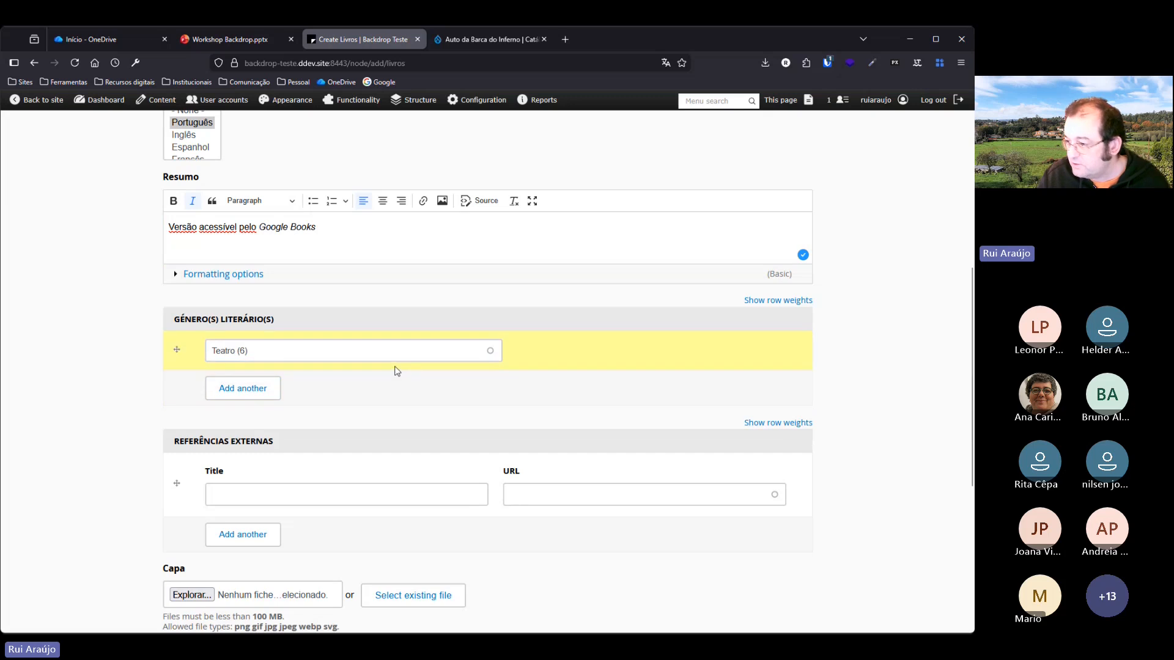
scroll(232, 340, "down", 1)
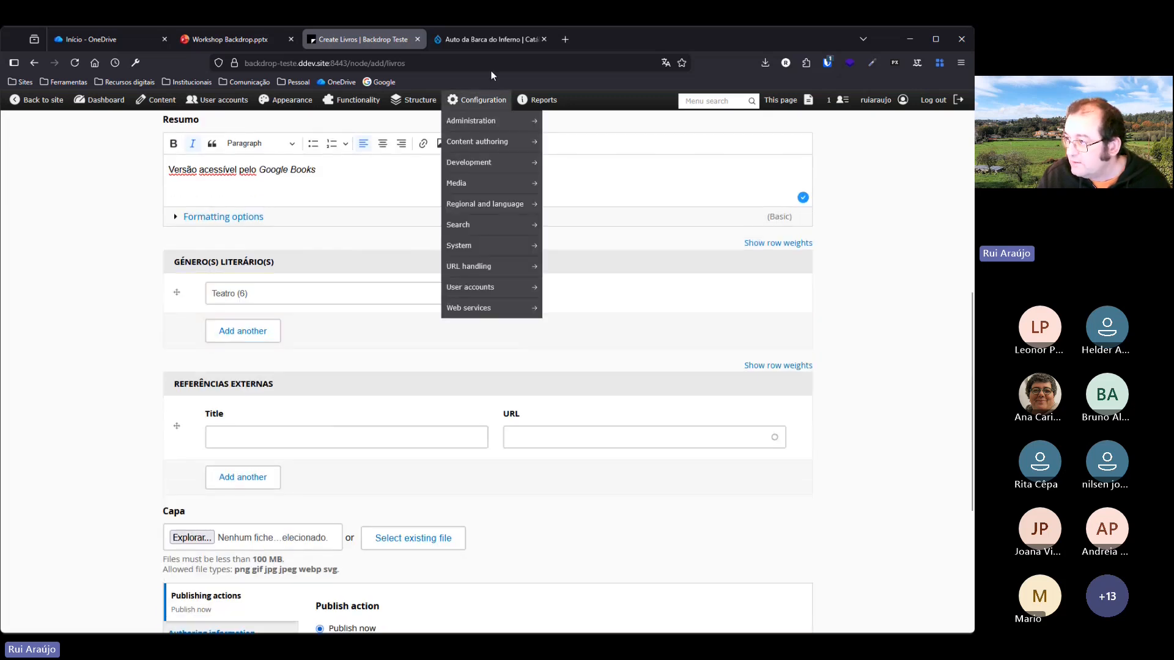
left_click(489, 39)
scroll(408, 401, "down", 2)
scroll(367, 355, "up", 1)
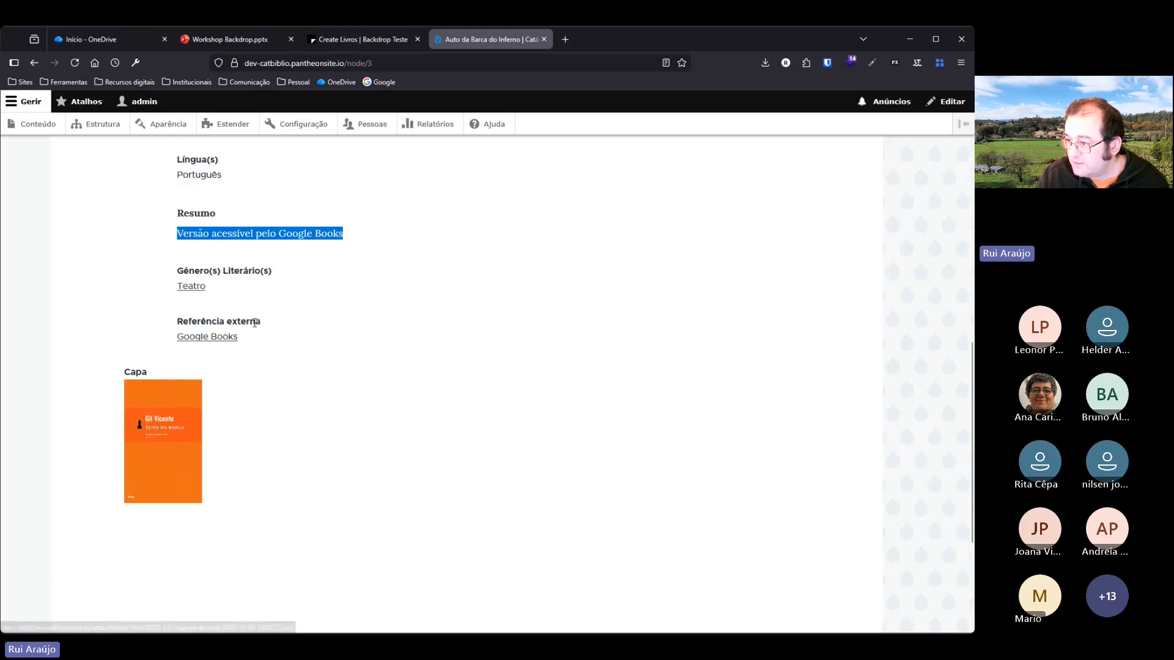
left_click_drag(246, 338, 174, 336)
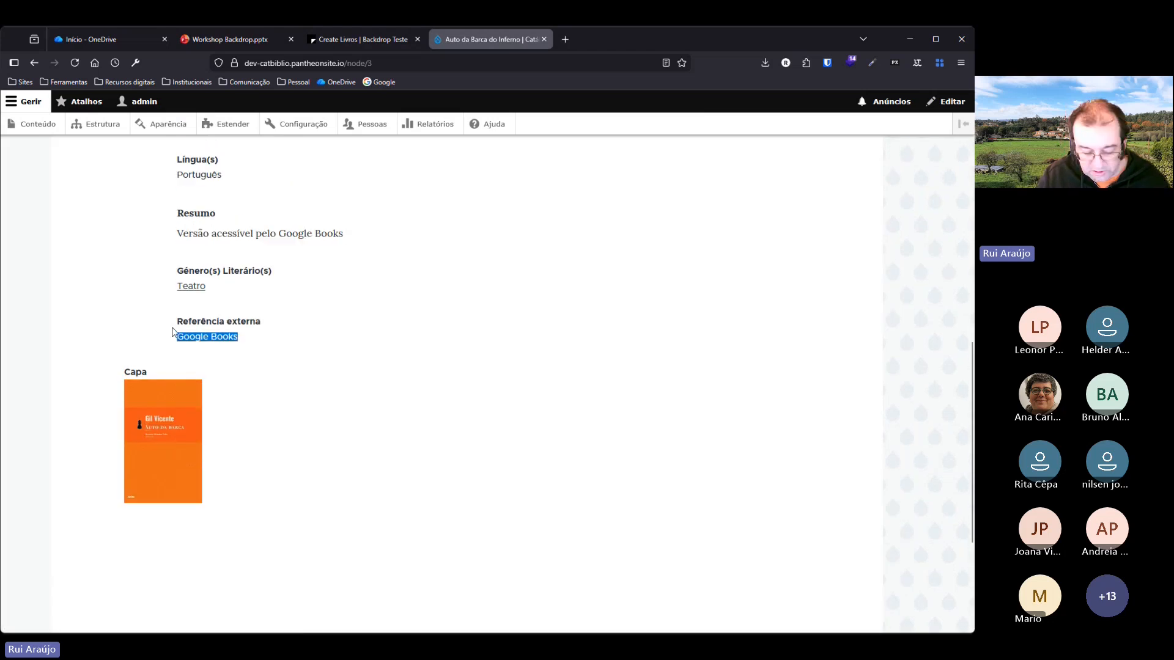
left_click(357, 42)
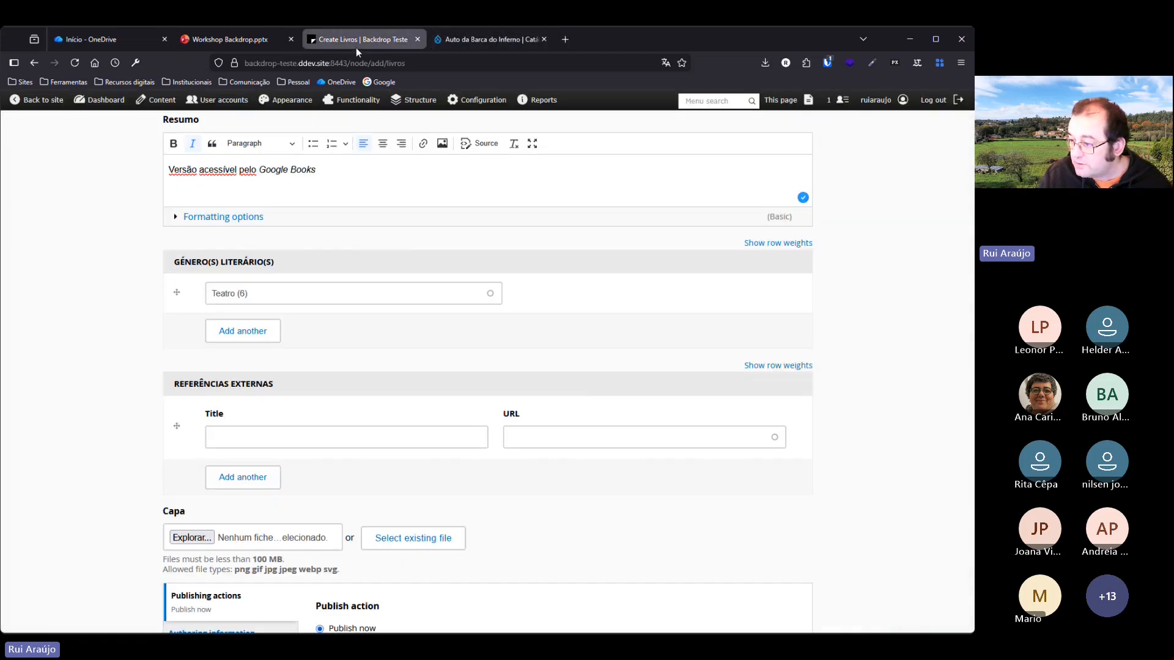
left_click(253, 435)
type("Google Books")
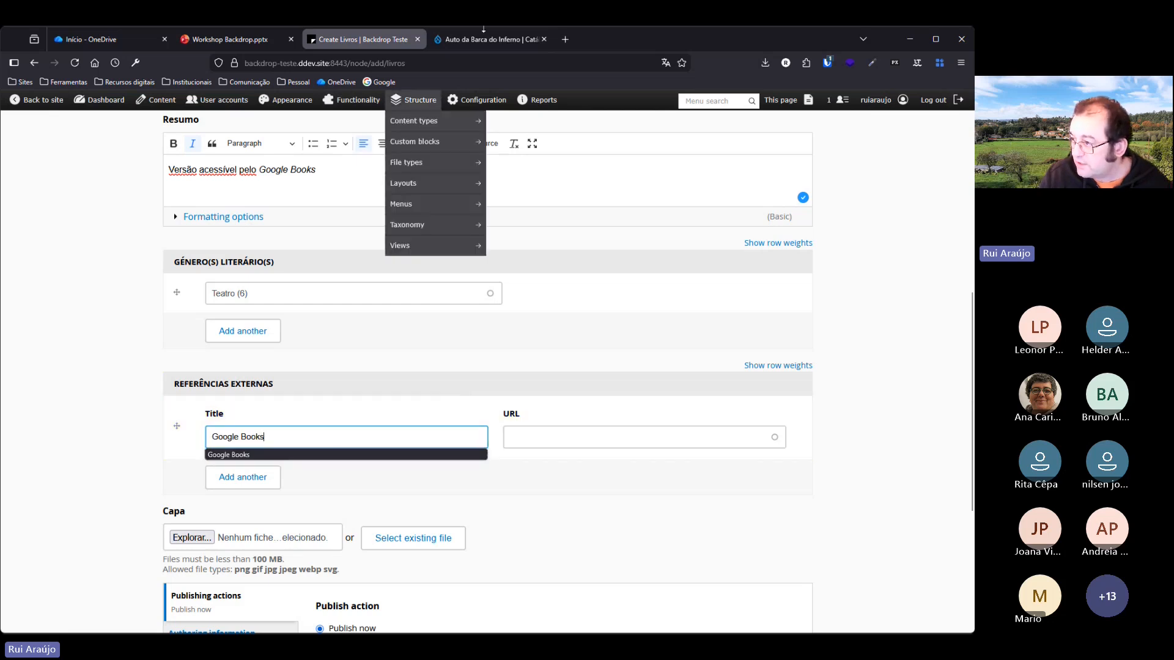
Copy the Google Books link address and paste it as the reference URL.
left_click(483, 36)
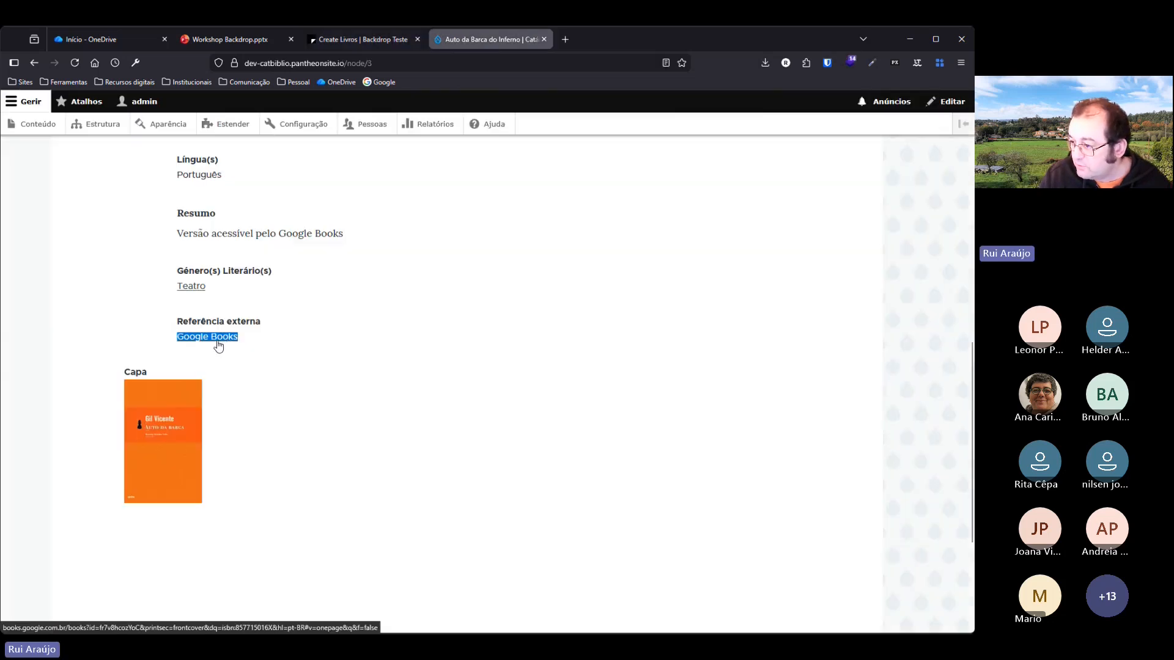
right_click(223, 339)
left_click(280, 125)
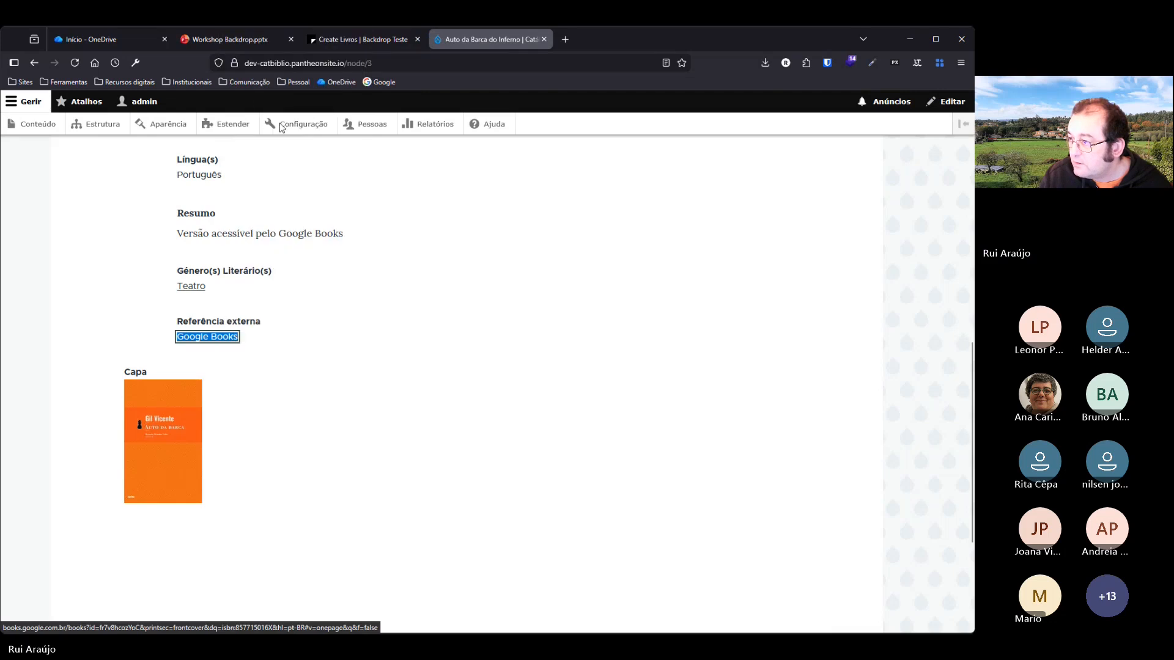
left_click(354, 47)
left_click(566, 437)
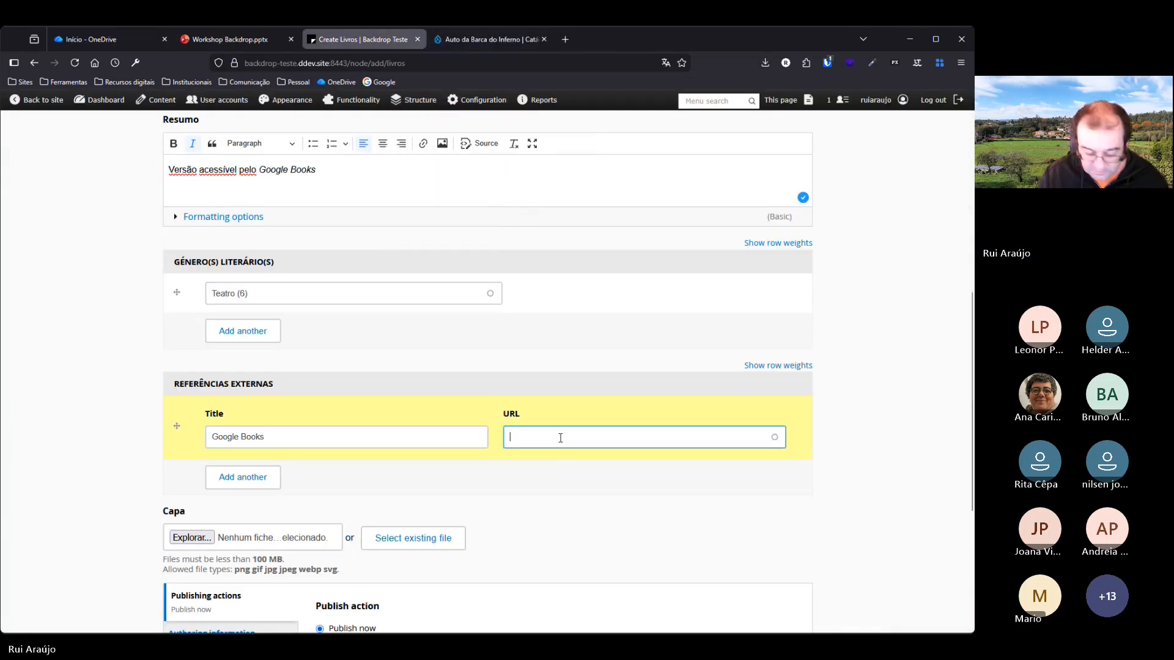
key("ctrl+v")
Begin attaching a cover image under Capa.
scroll(592, 470, "down", 2)
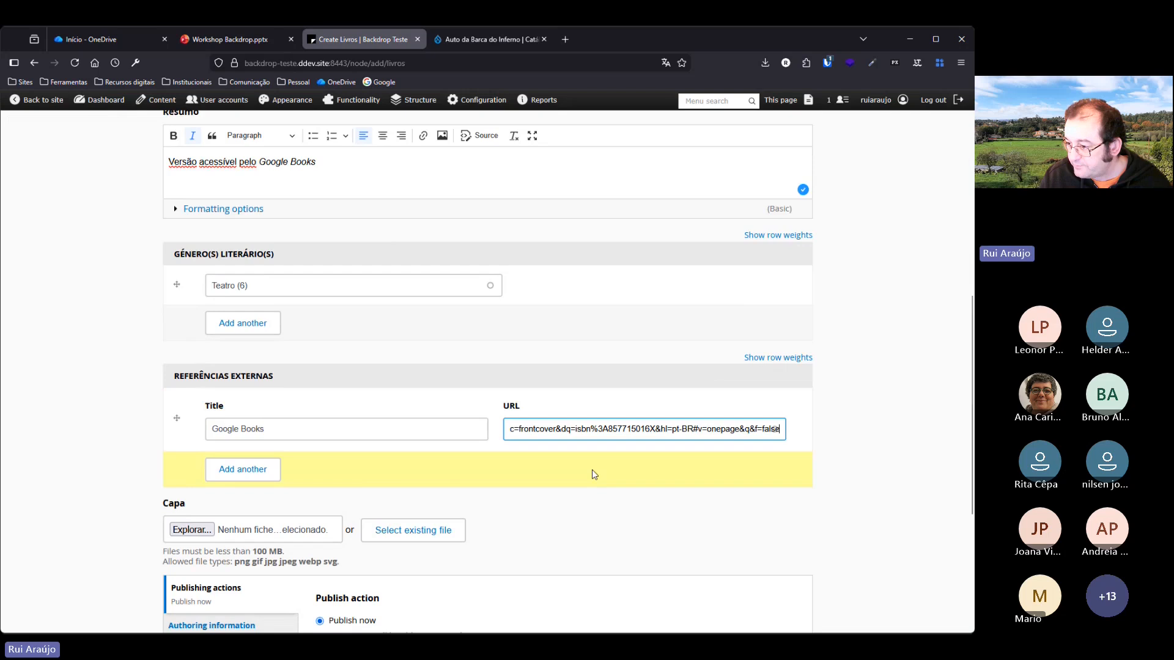
scroll(548, 468, "down", 4)
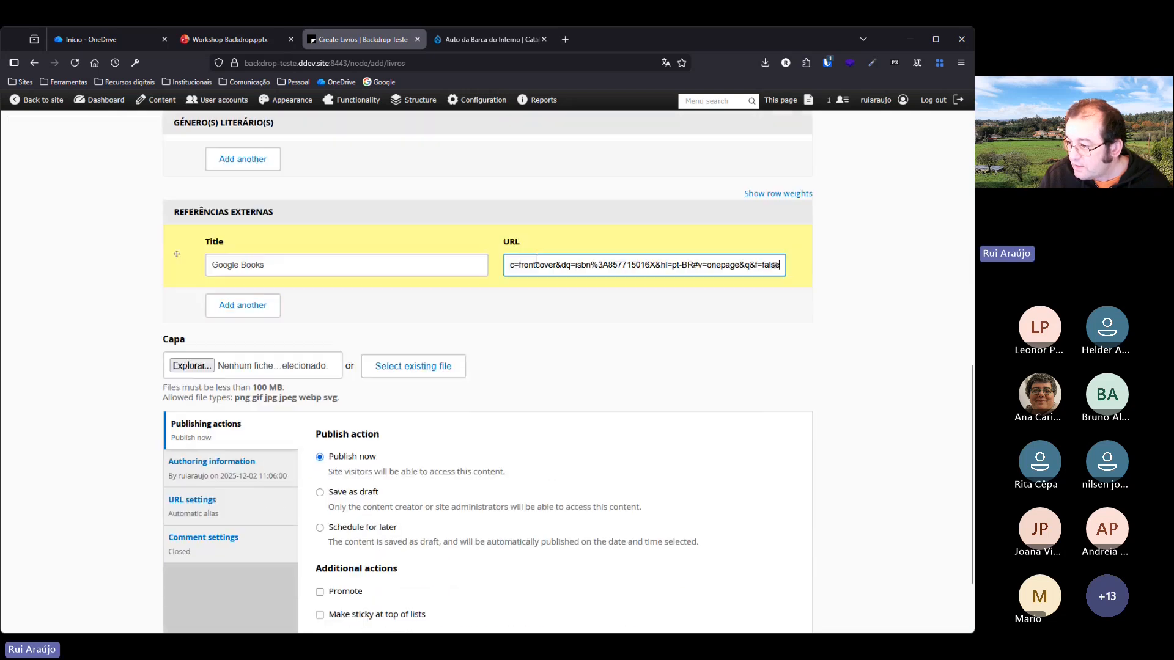
left_click(198, 370)
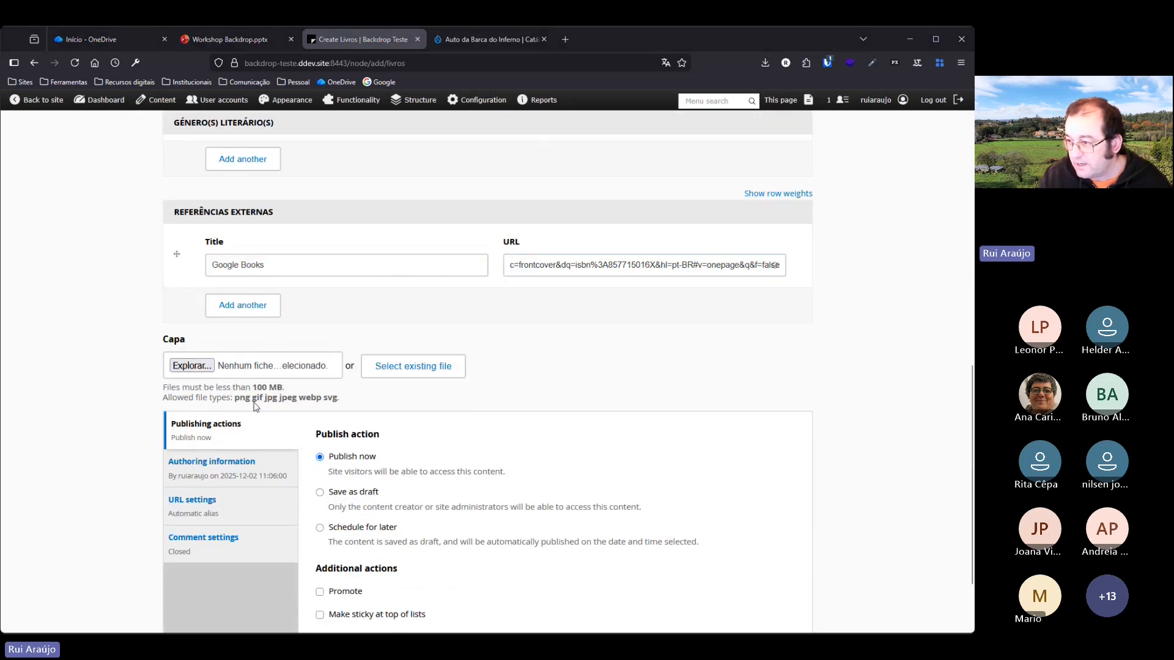
Upload the Livro do Desassossego JPG from Transferências as the cover.
scroll(52, 178, "down", 1)
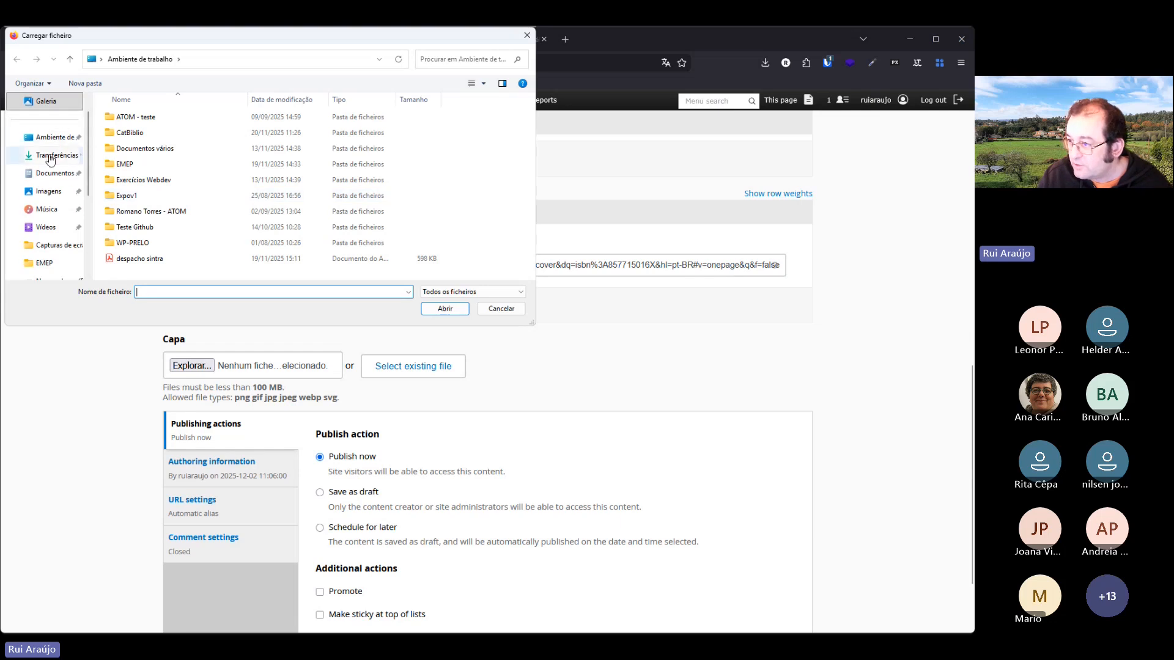
left_click(54, 155)
scroll(189, 194, "down", 5)
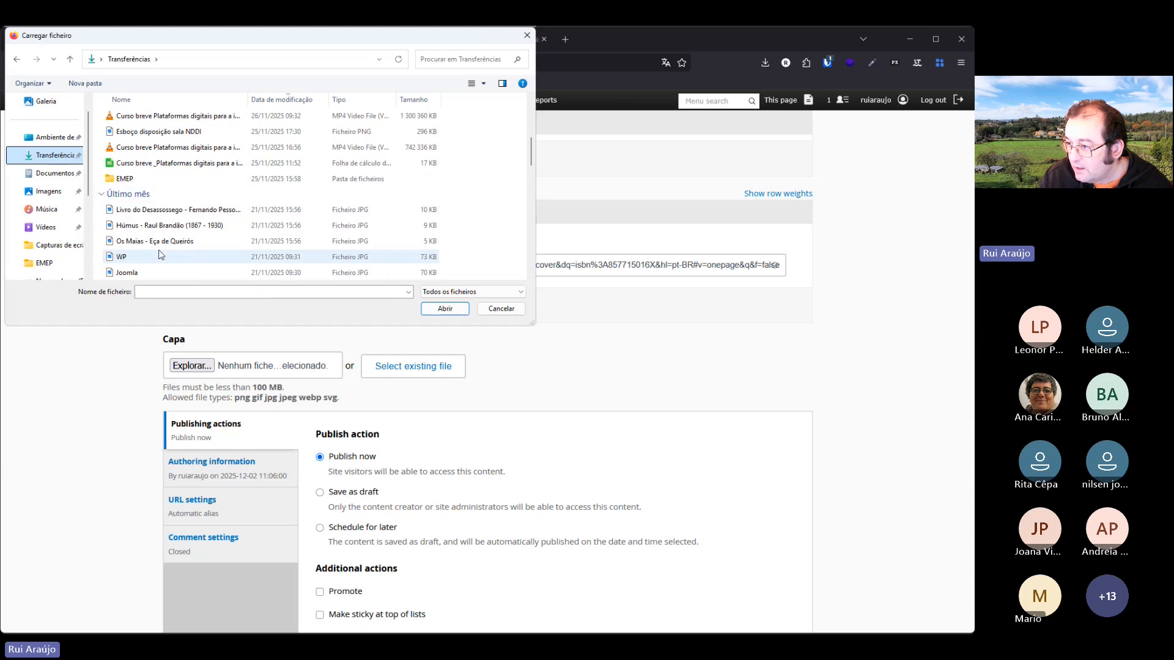
left_click(167, 210)
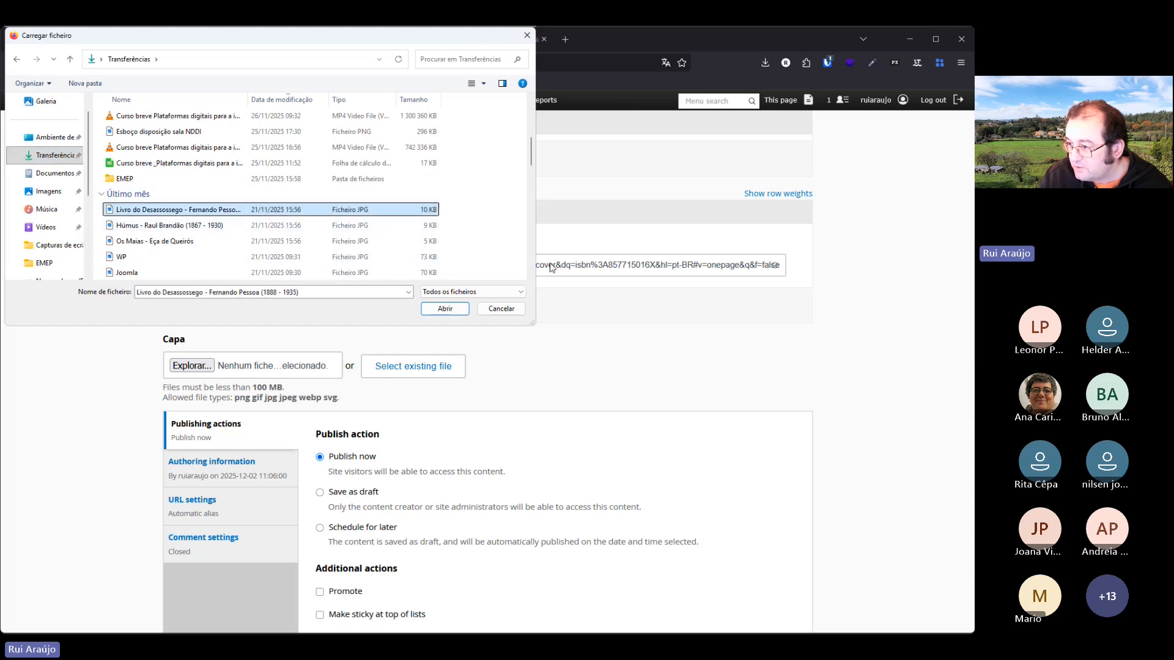
left_click(436, 314)
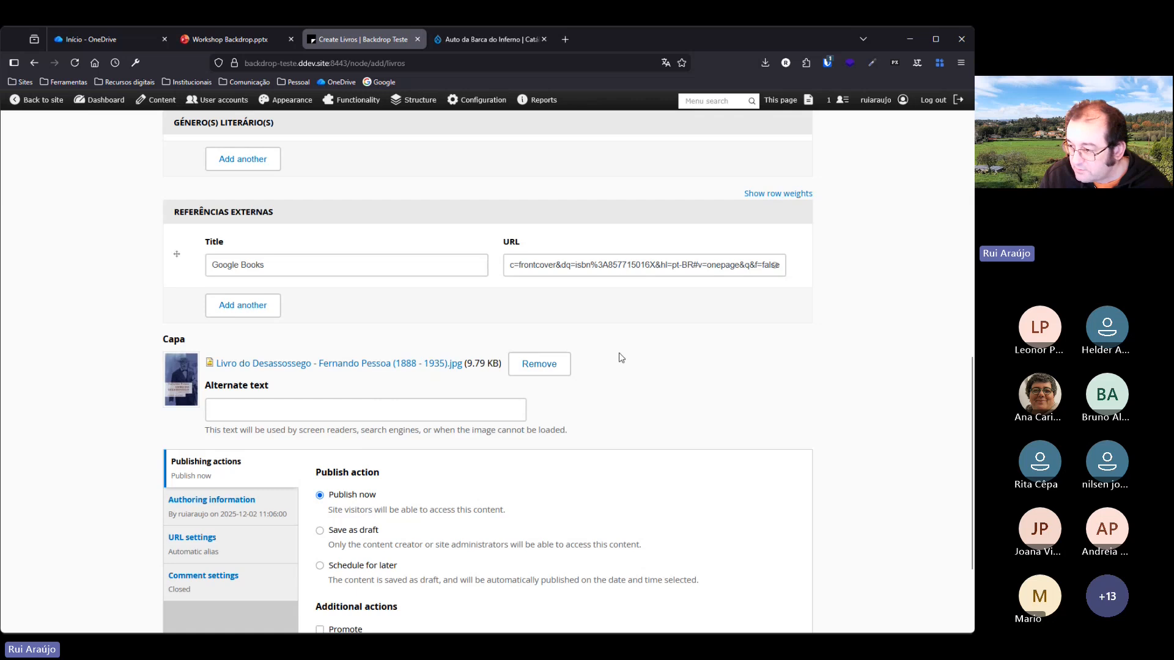
Set the cover's alternate text to Capa.
scroll(660, 347, "down", 2)
left_click(253, 298)
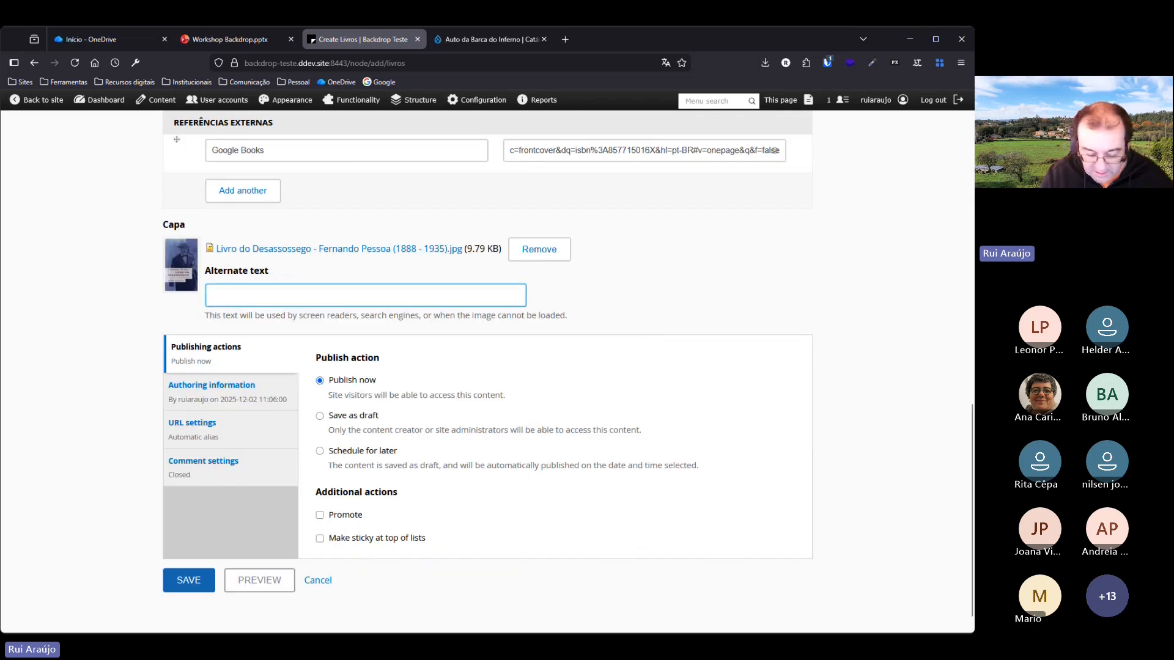
type("Capa")
left_click(626, 297)
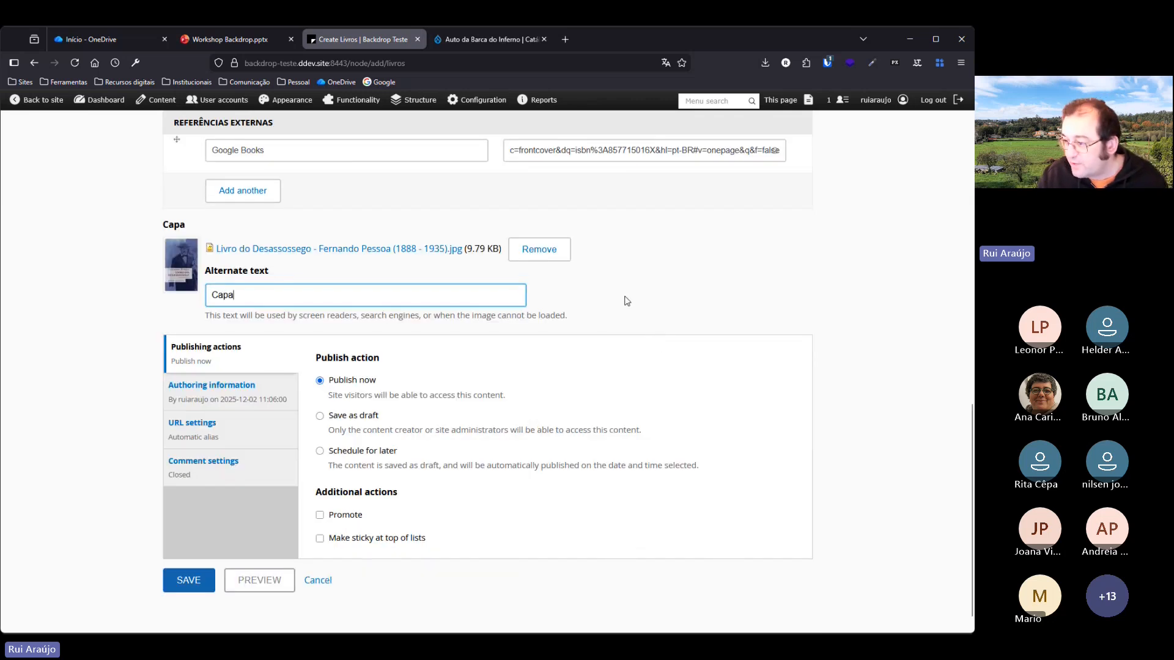
scroll(518, 333, "up", 12)
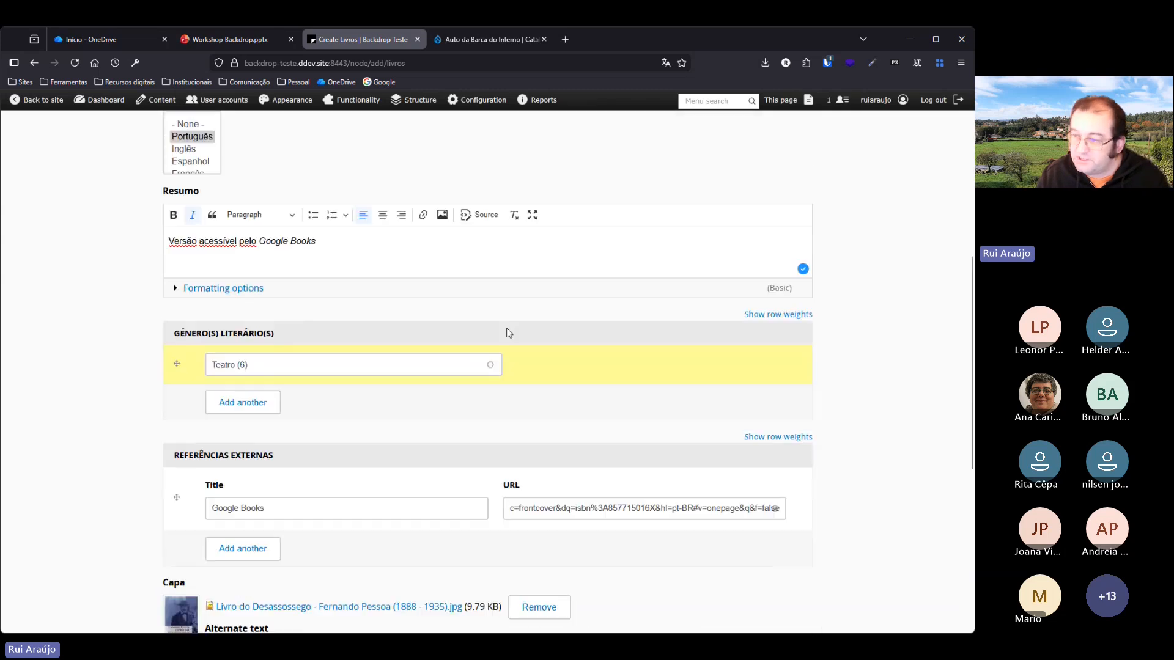
Attempt to save the book, which fails because no Autores entry matches Gil Vicente.
scroll(461, 332, "down", 12)
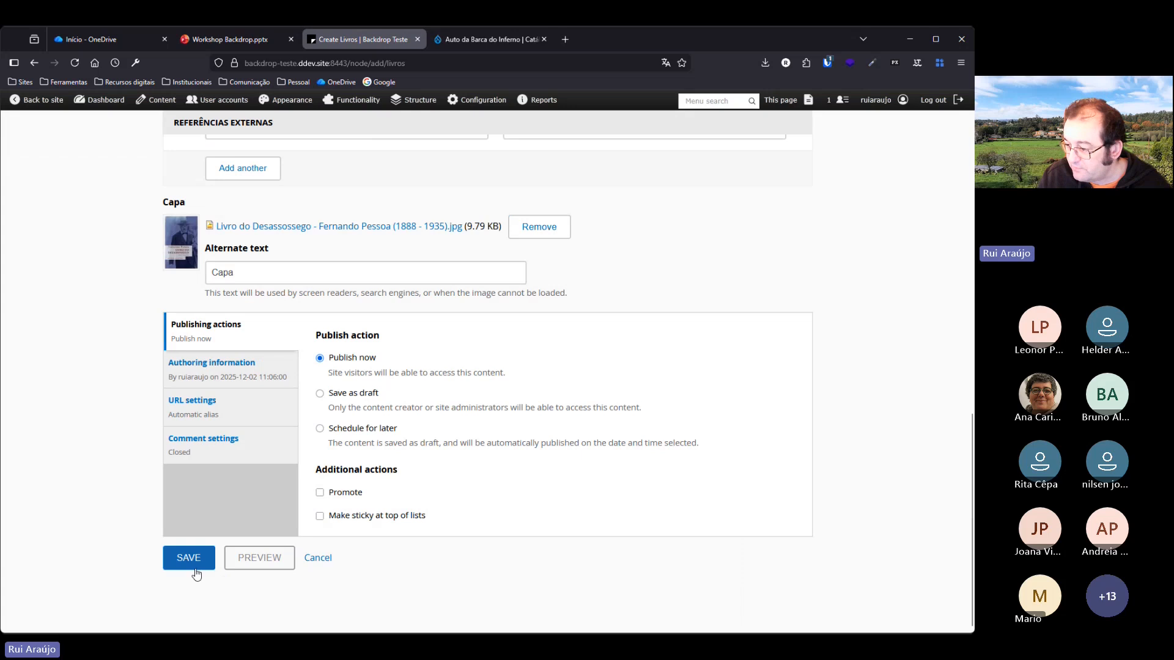
left_click(195, 571)
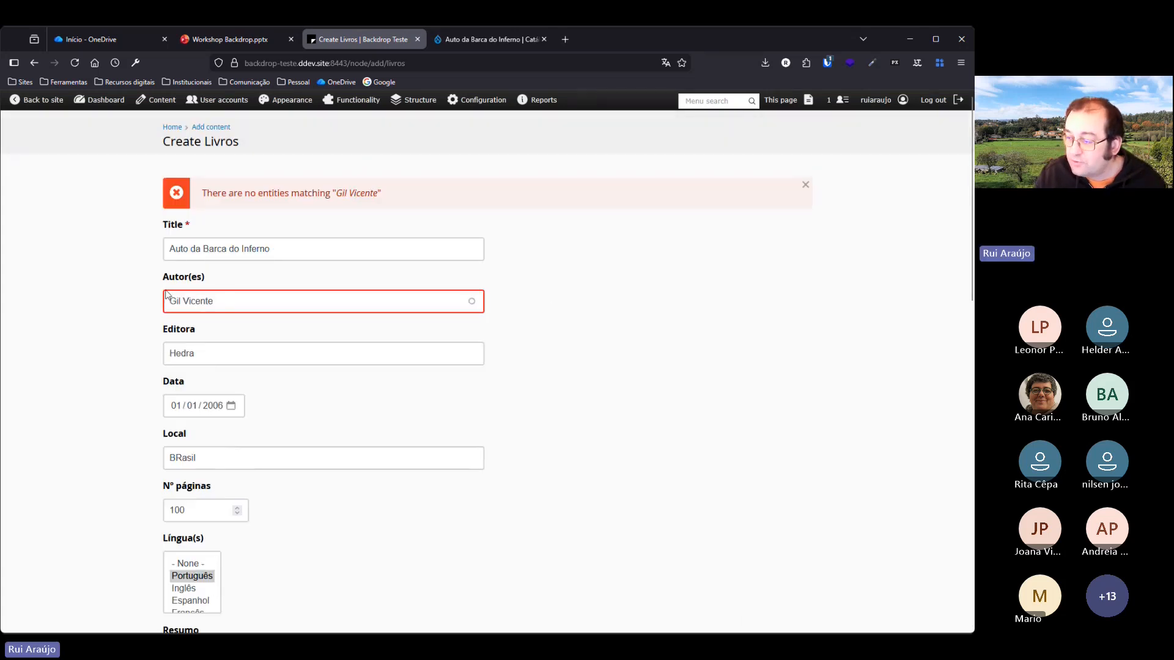
left_click_drag(222, 301, 125, 302)
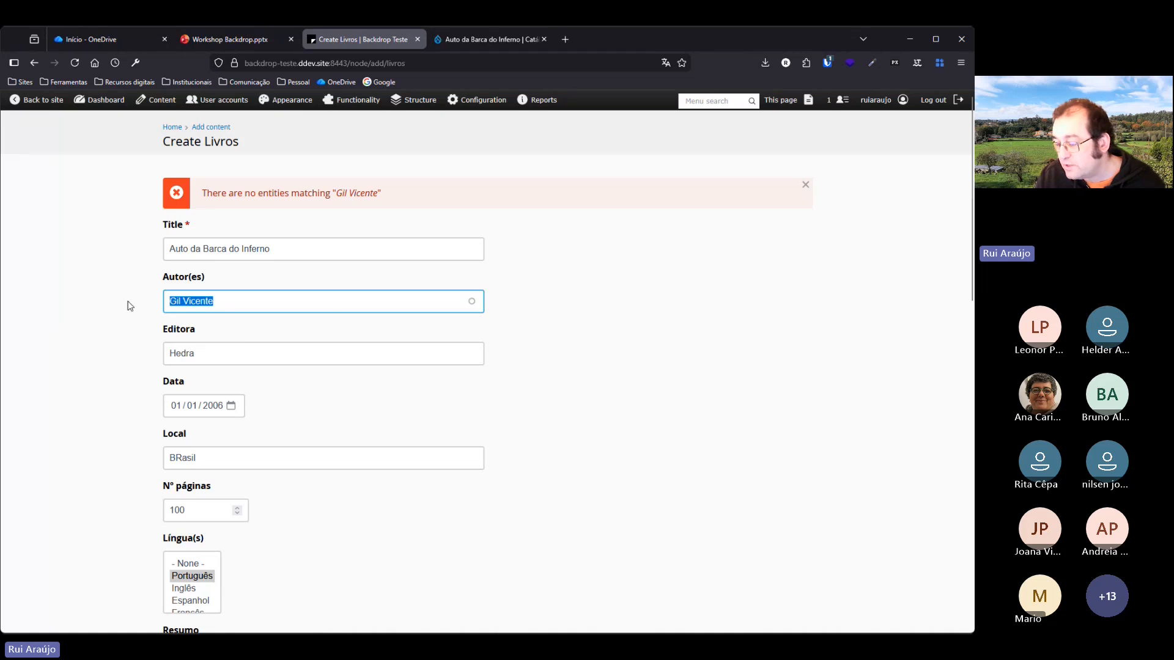
left_click(267, 303)
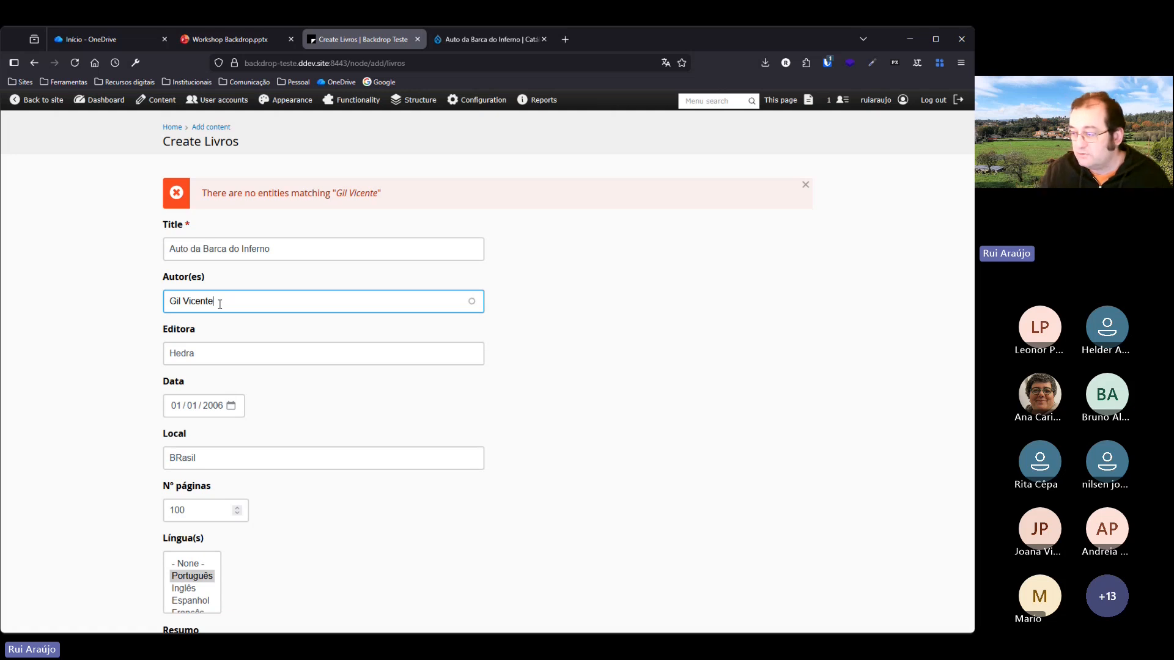
scroll(340, 277, "down", 2)
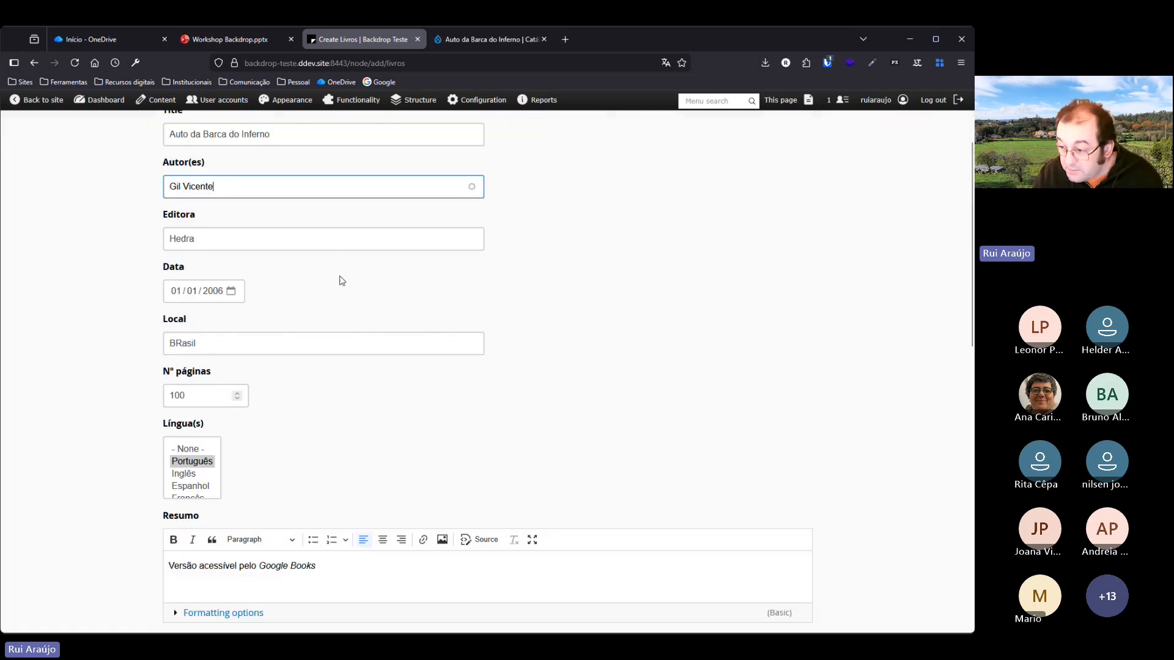
Correct Local from BRasil to Brasil.
left_click(182, 337)
key("BackSpace")
type("r")
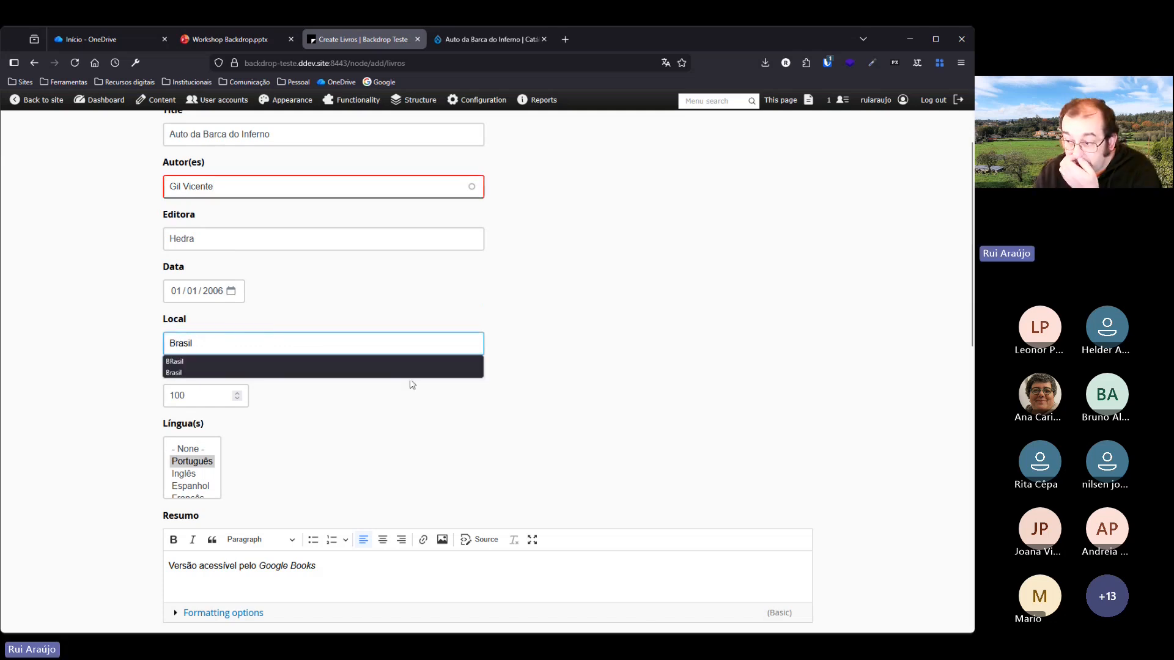
left_click(214, 372)
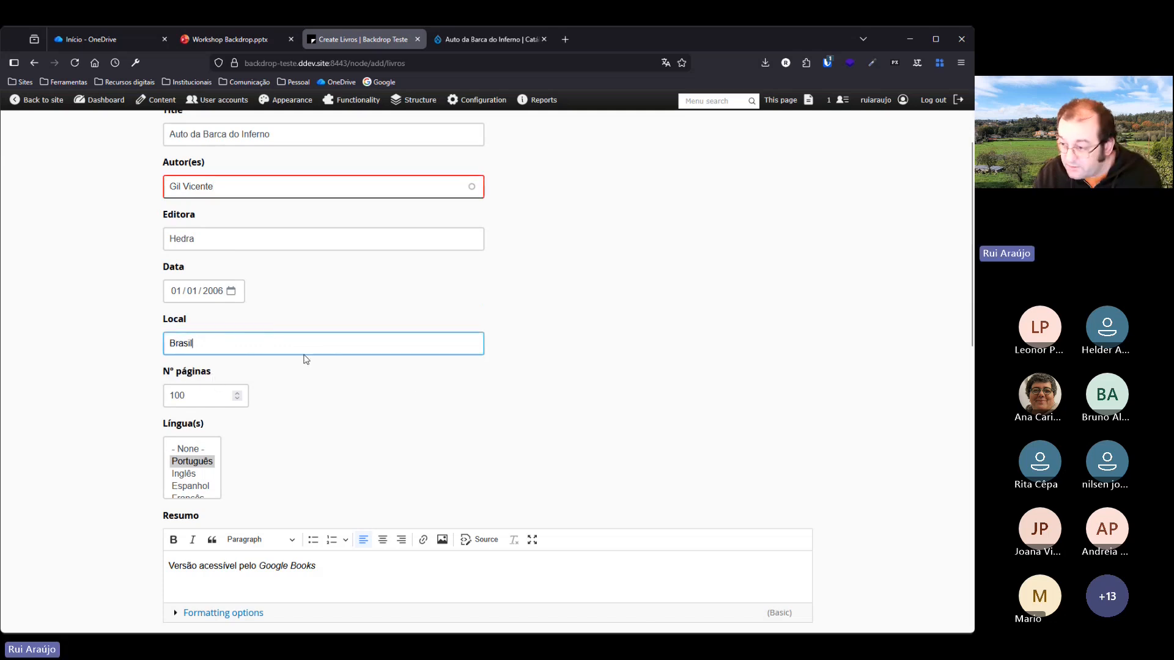
left_click(508, 289)
Clear the Gil Vicente name from the Autor(es) field.
scroll(519, 290, "down", 3)
scroll(508, 273, "up", 3)
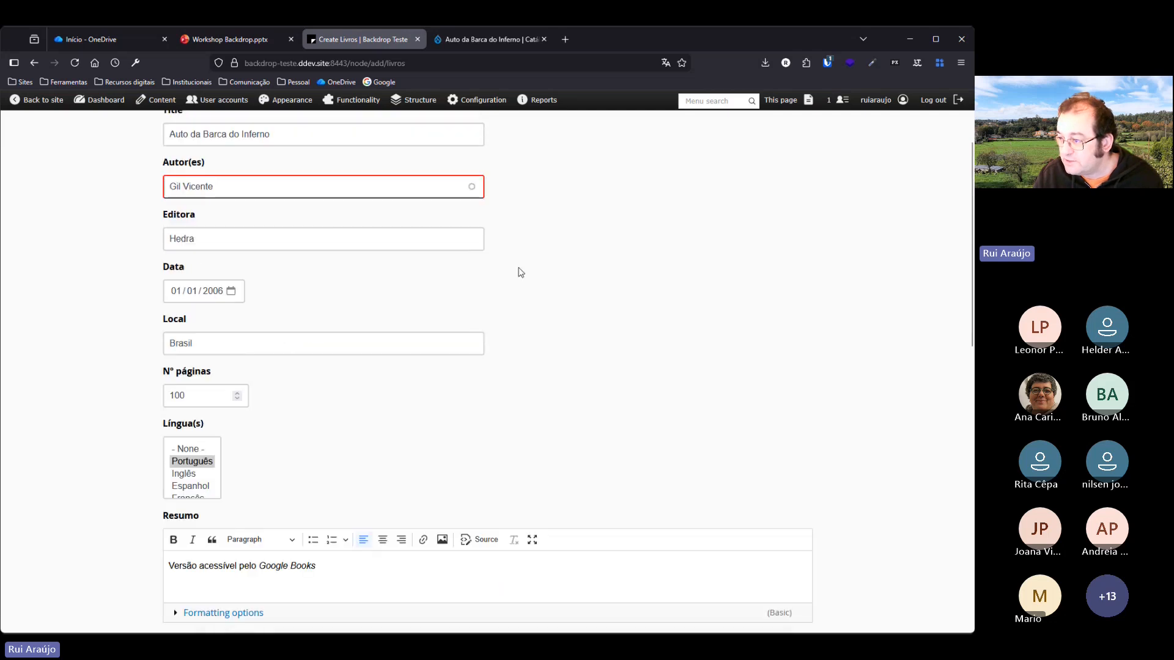
left_click(237, 193)
key("ctrl+a")
key("BackSpace")
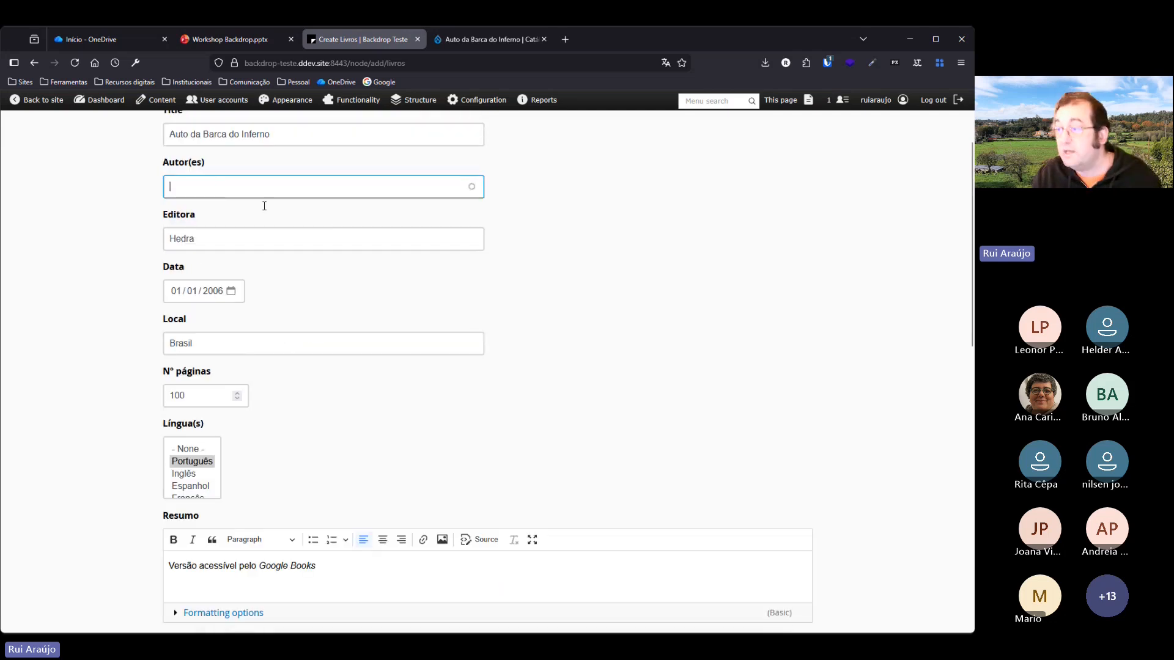
left_click(592, 238)
Save the Auto da Barca do Inferno book and review its published page.
scroll(599, 241, "down", 10)
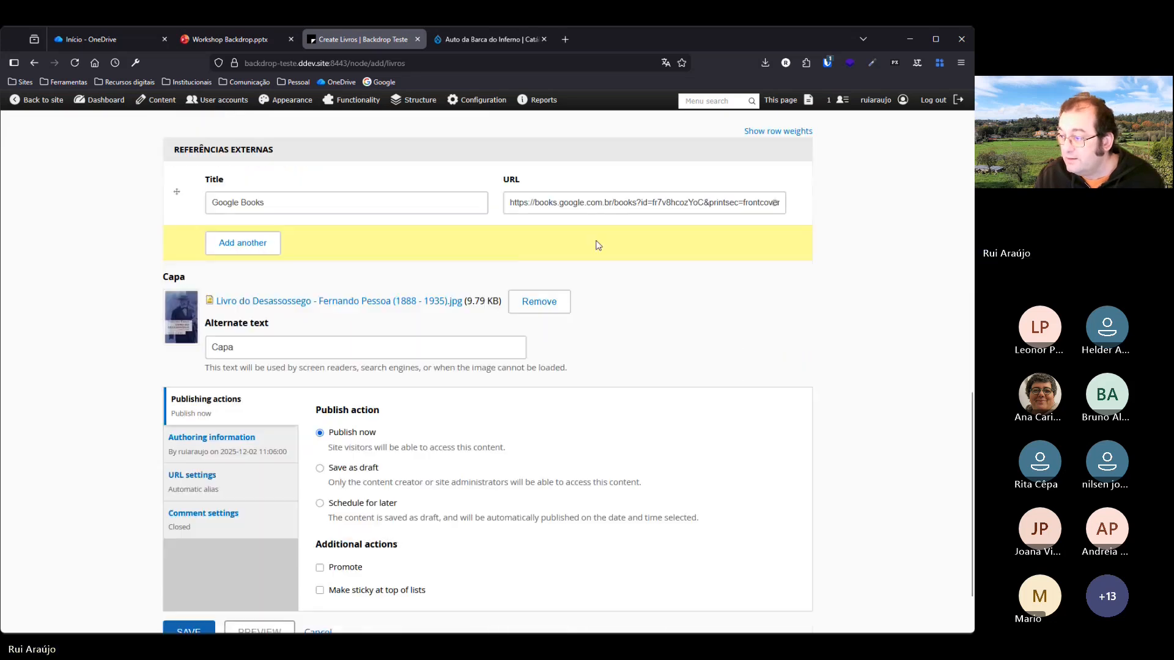
scroll(598, 245, "down", 2)
scroll(376, 428, "up", 3)
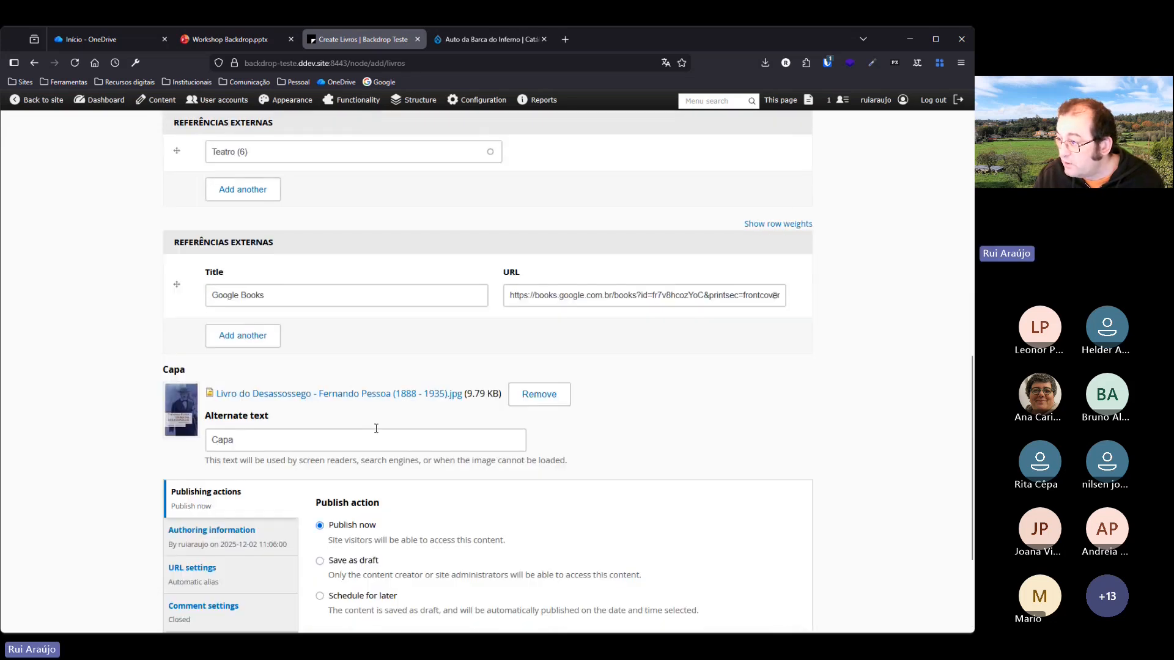
scroll(376, 428, "down", 3)
left_click(189, 558)
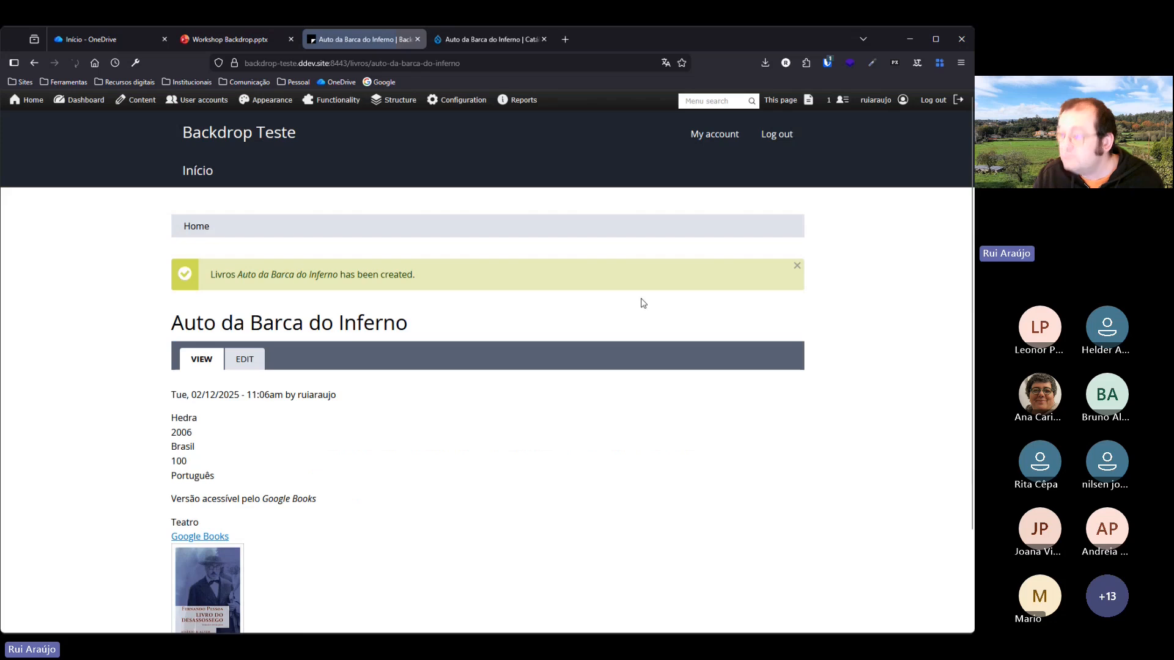
scroll(538, 309, "down", 2)
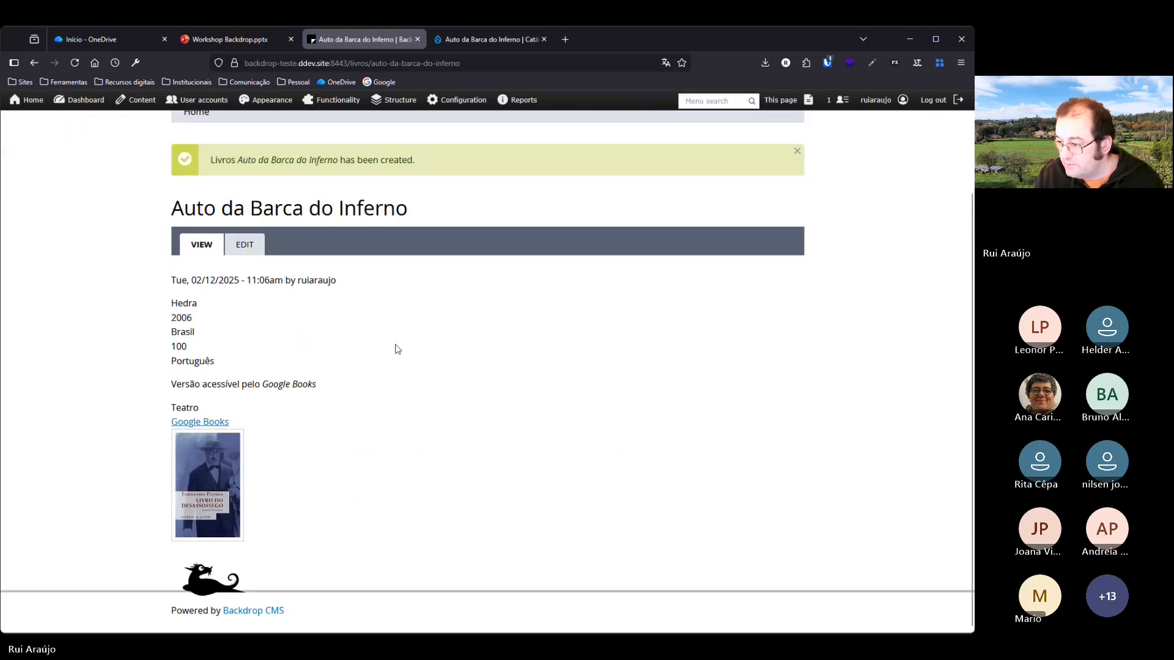
scroll(396, 353, "up", 2)
scroll(398, 349, "down", 2)
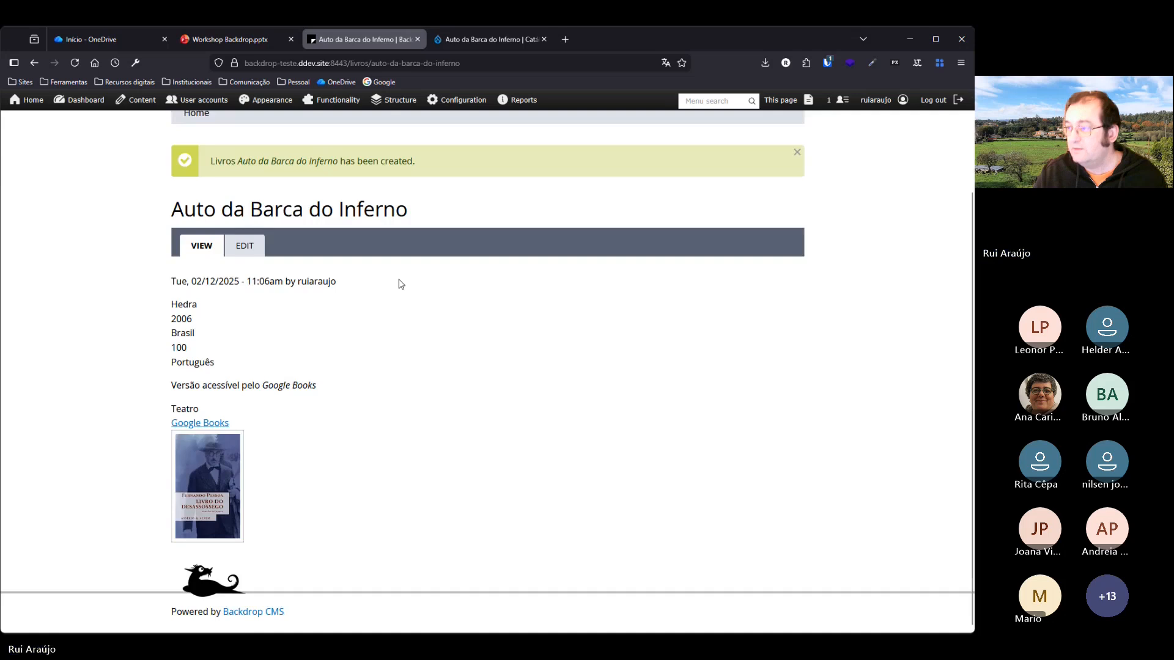
scroll(400, 283, "up", 2)
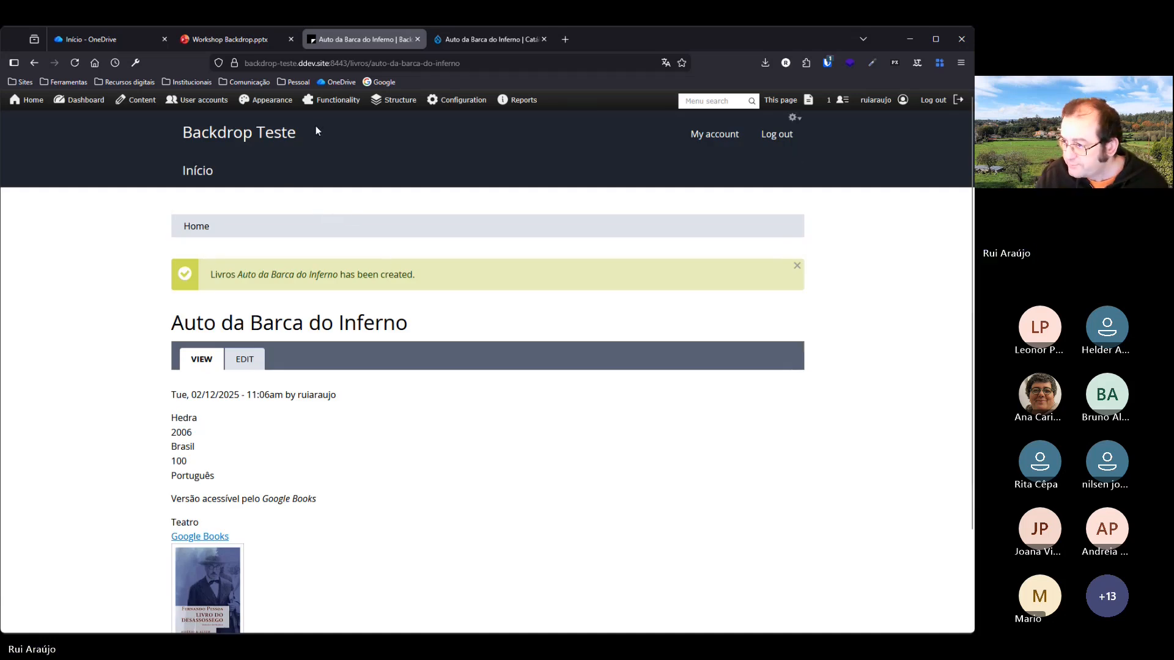
mouse_move(147, 108)
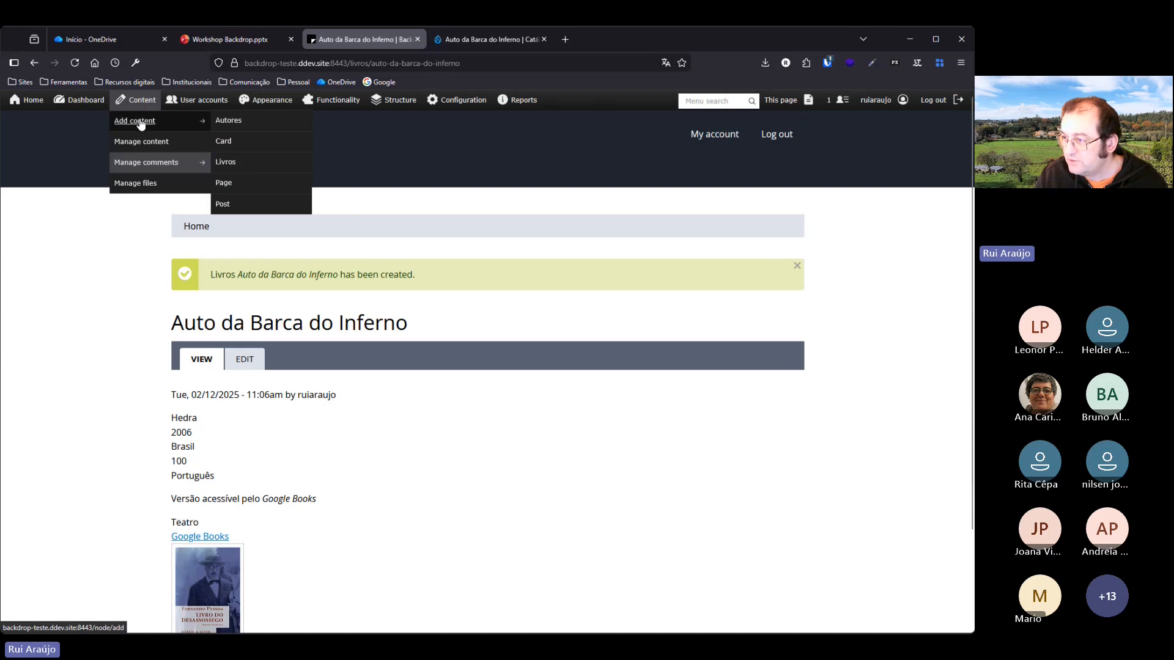
Create a new Autores entry named Gil Vicente with birthplace Portugal.
left_click(228, 120)
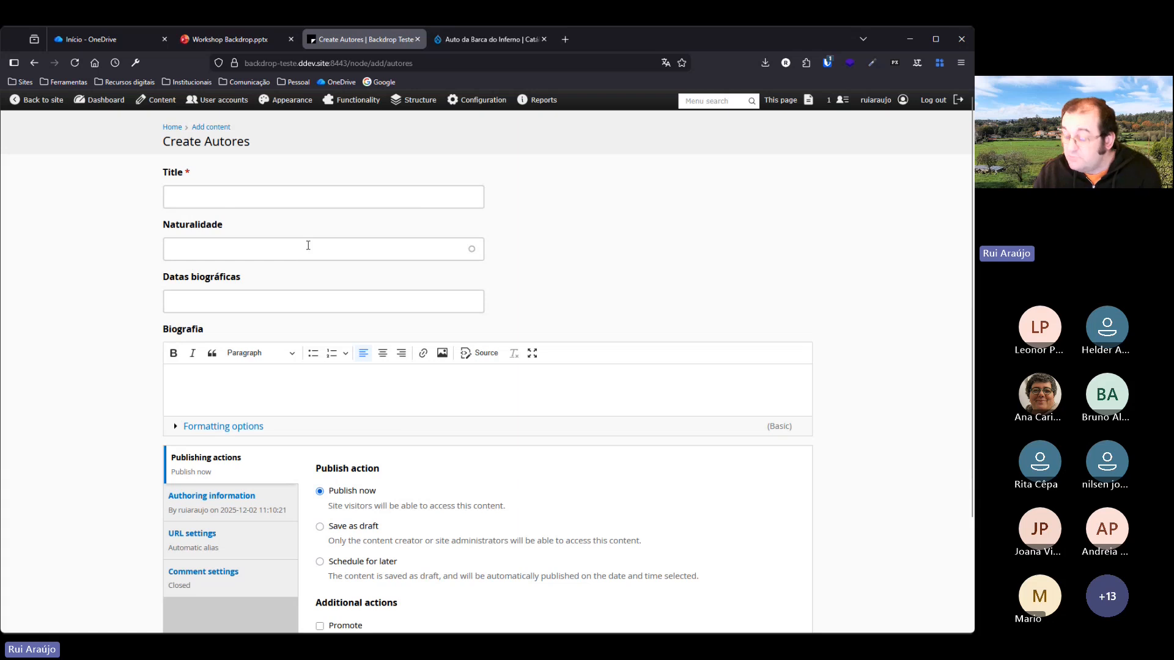
left_click(221, 203)
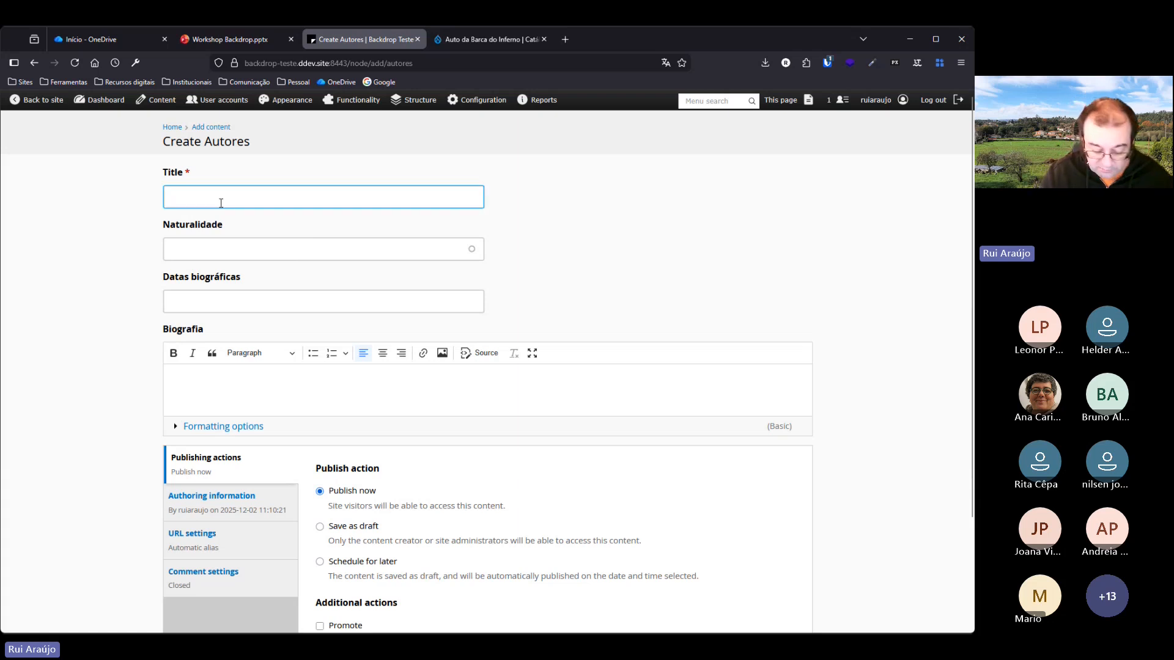
type("Gil")
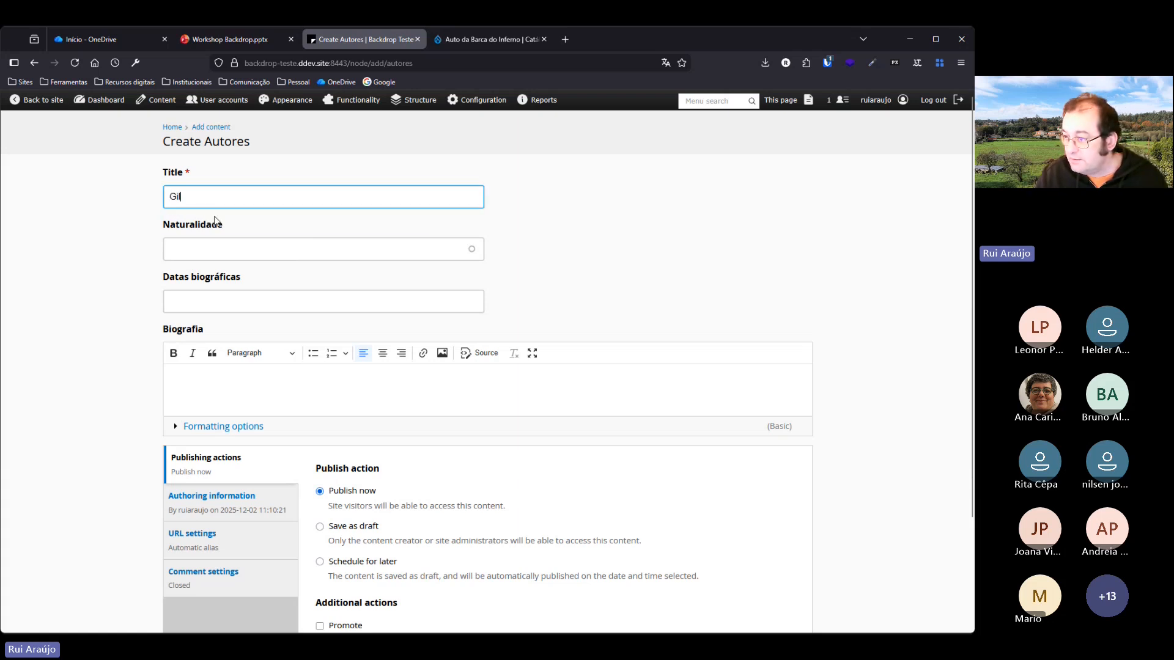
type(" Vicente")
left_click(216, 242)
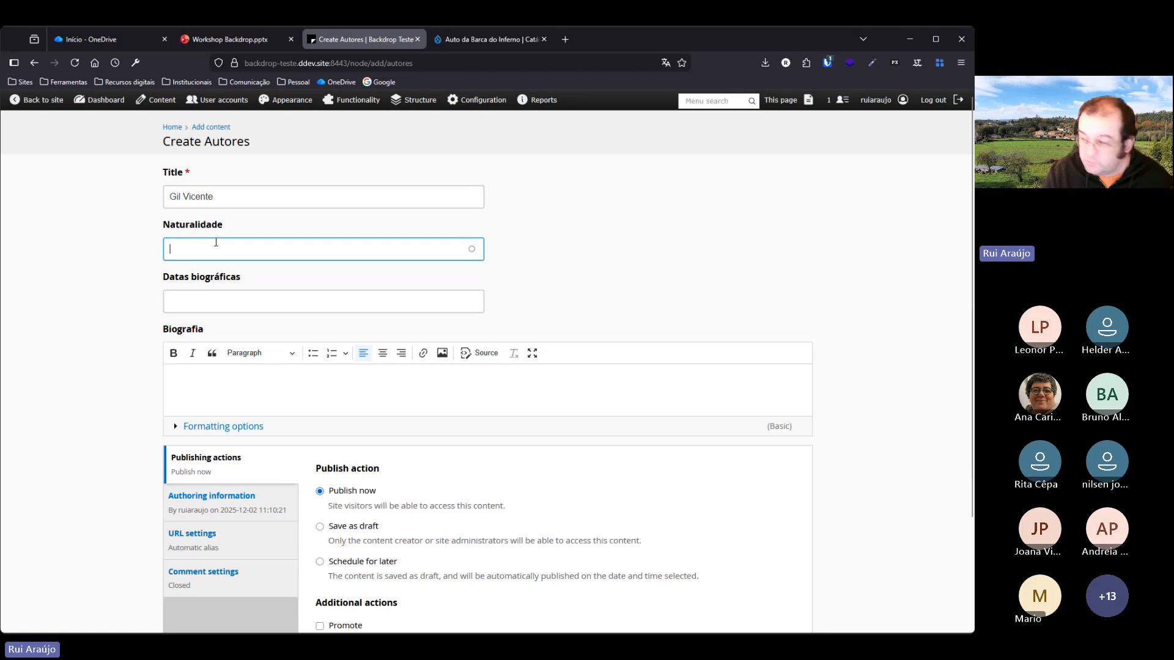
type("Po")
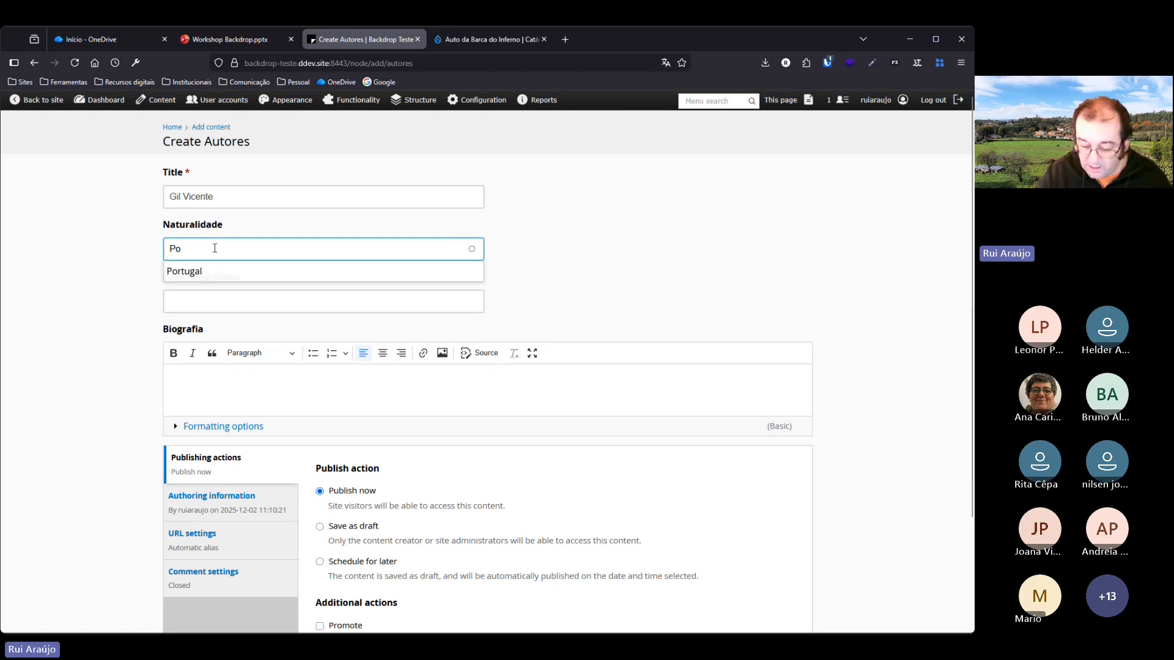
key("BackSpace")
key("BackSpace")
type("B")
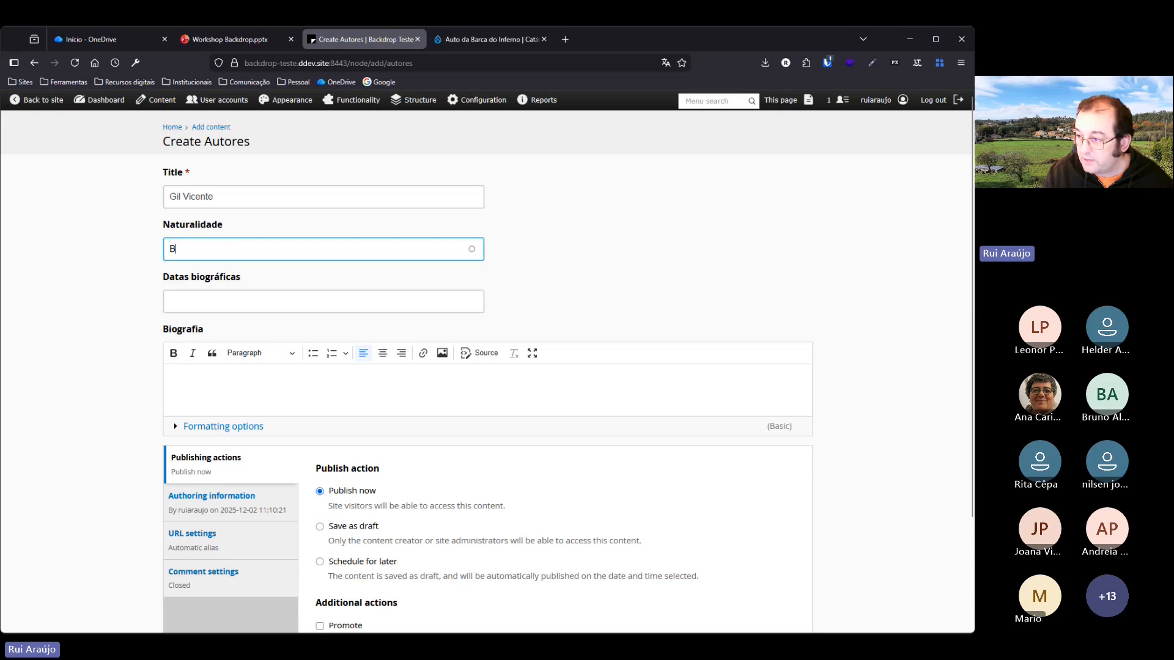
key("BackSpace")
type("por")
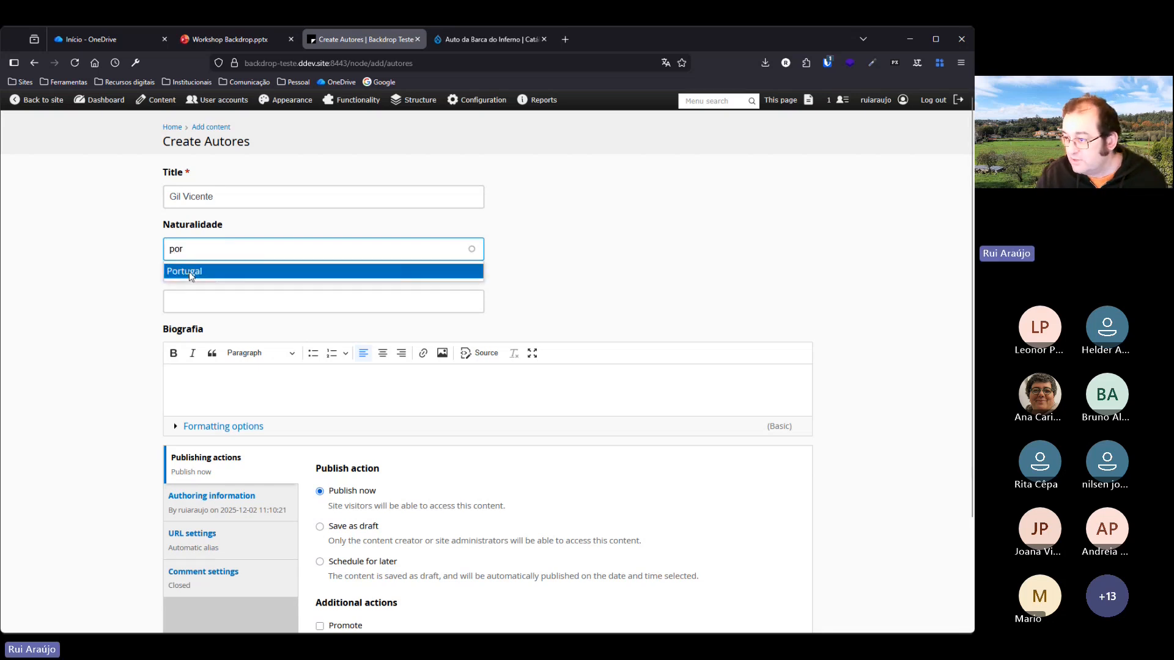
left_click(191, 272)
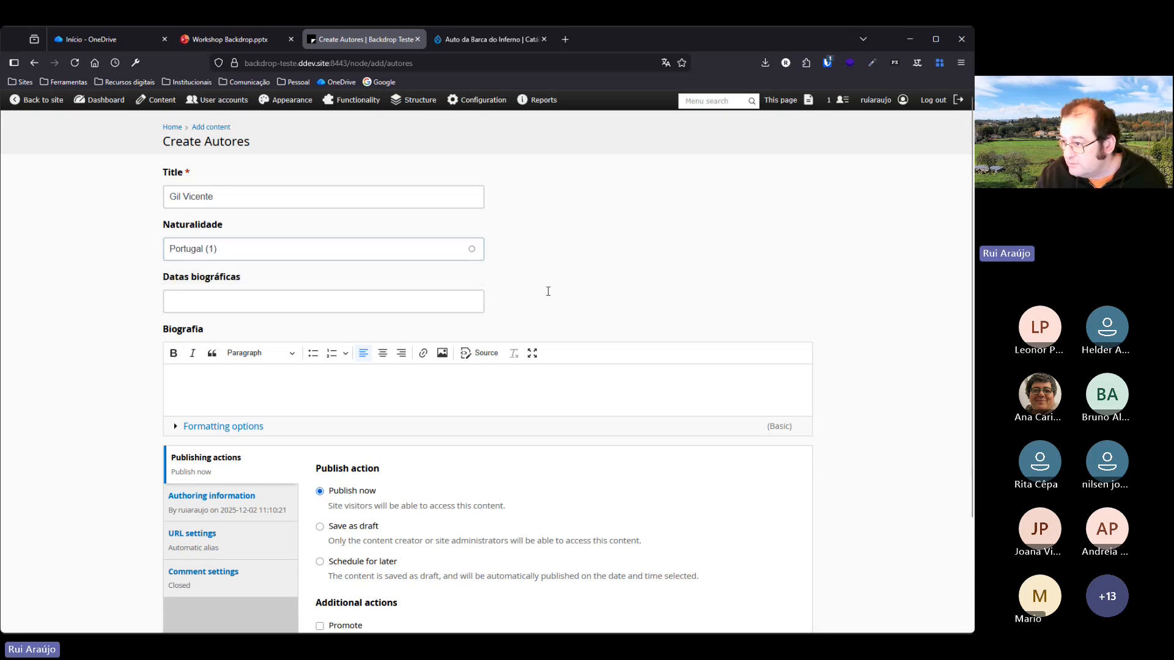
Copy the dates c. 1465 - c. 1536 from the reference author page into Datas biográficas.
left_click(483, 39)
scroll(287, 304, "up", 4)
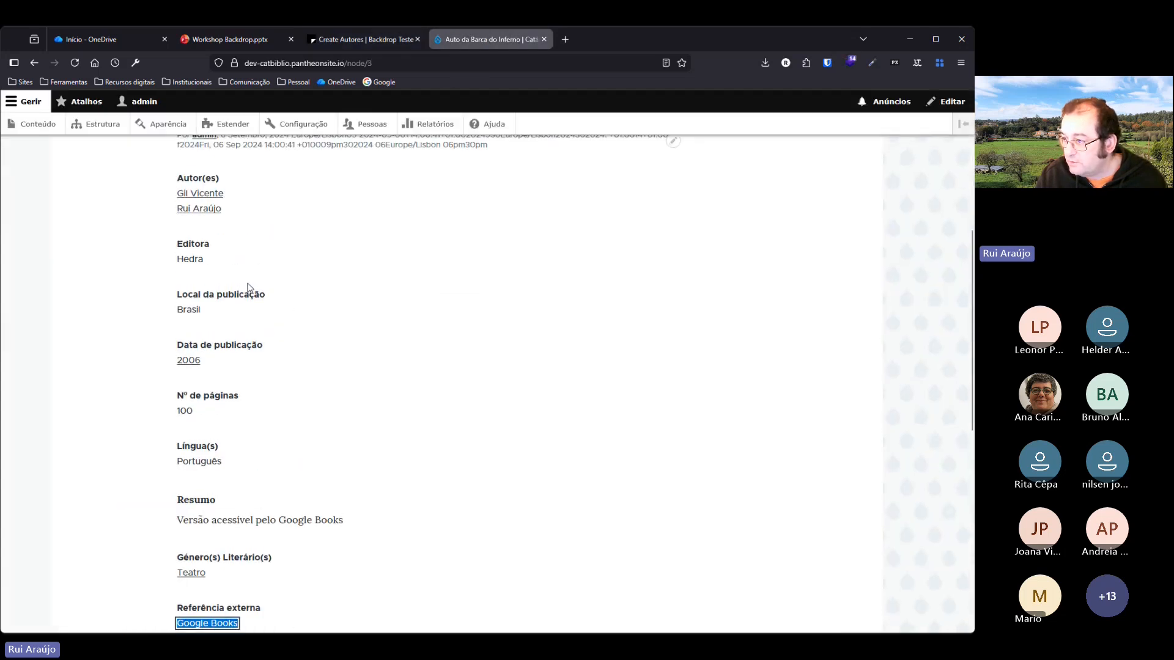
left_click(199, 190)
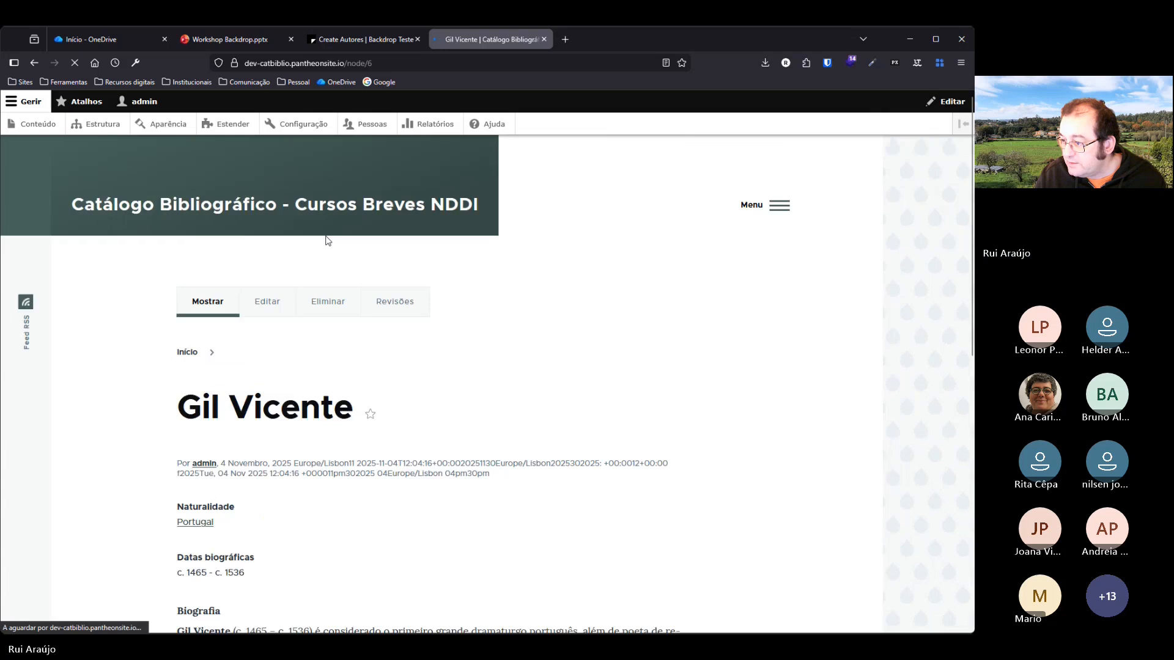
scroll(328, 240, "down", 4)
left_click_drag(254, 349, 173, 353)
key("ctrl+c")
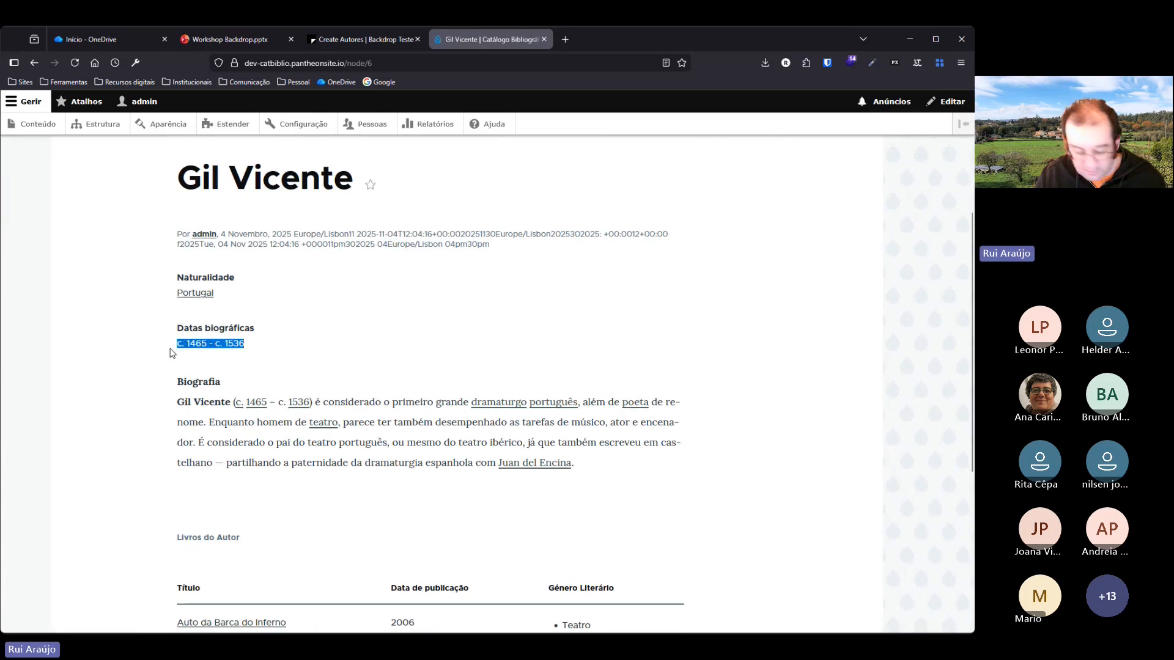
left_click(371, 40)
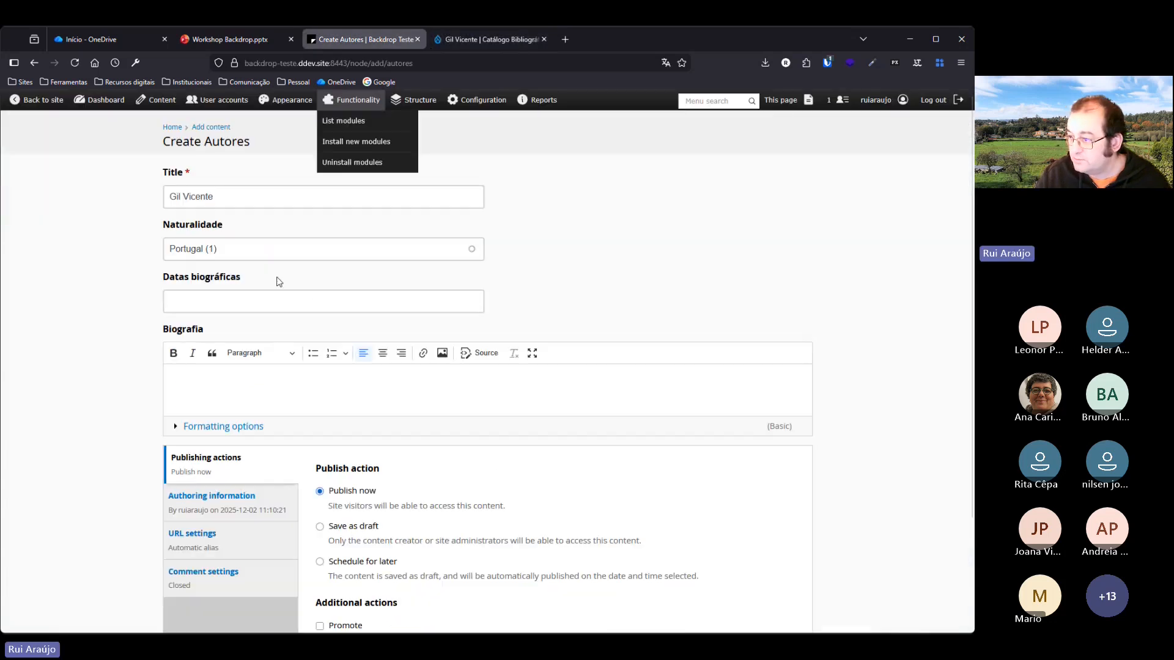
left_click(193, 298)
key("ctrl+v")
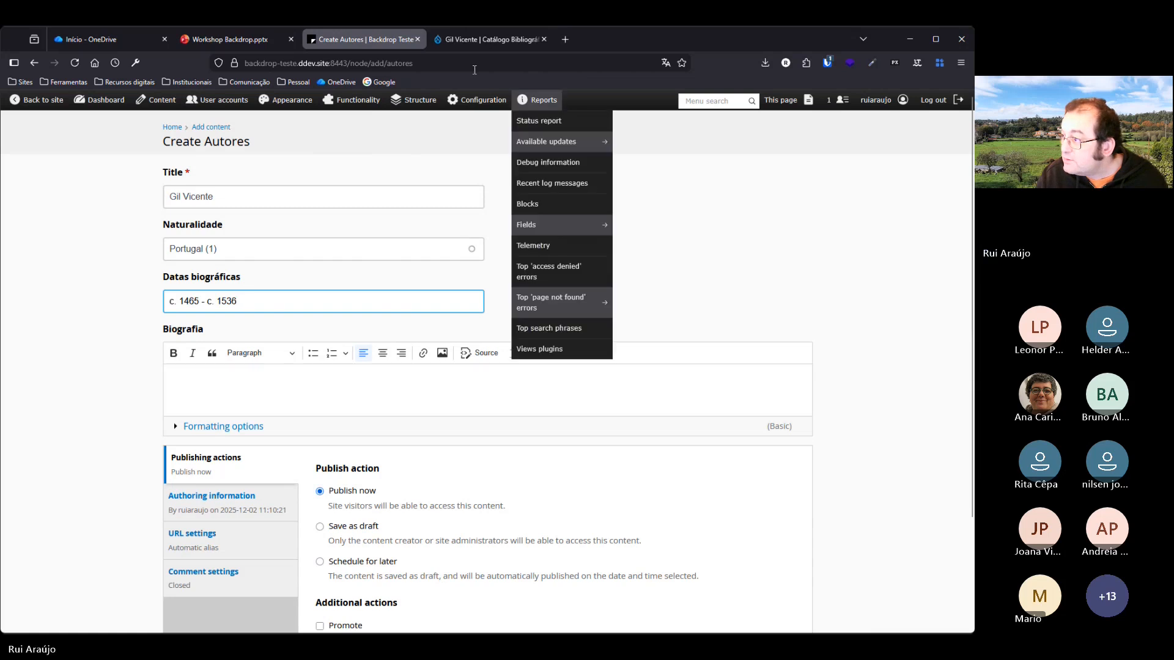
Copy the Gil Vicente biography into the Biografia field.
left_click(489, 39)
left_click_drag(623, 463, 136, 412)
key("ctrl+c")
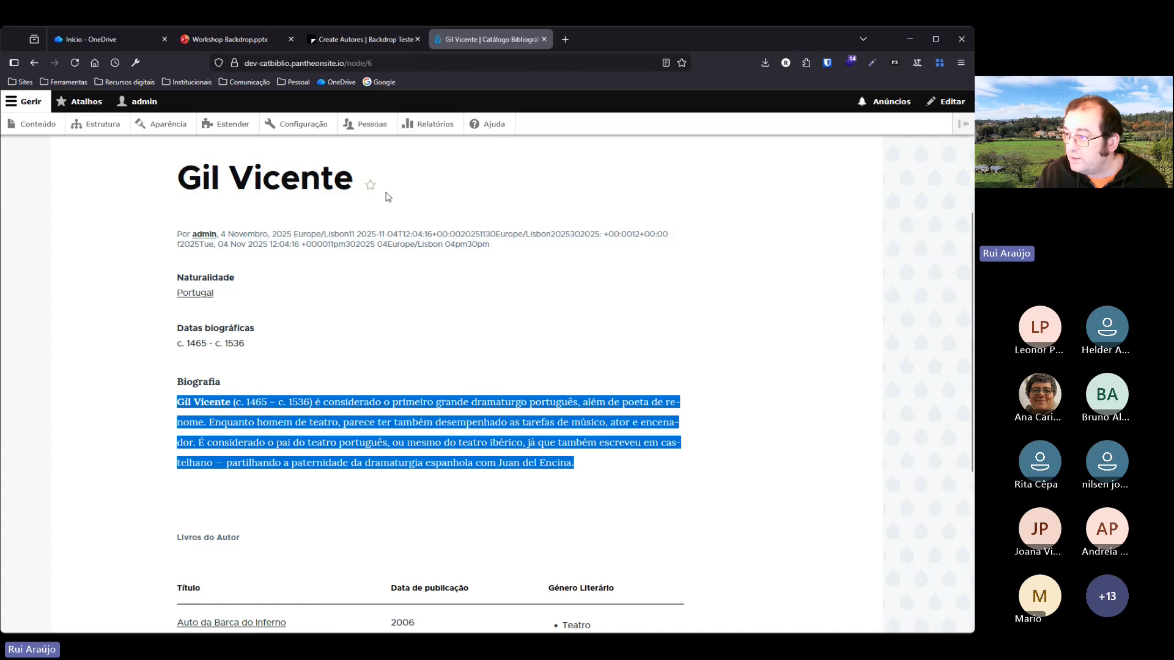
left_click(380, 41)
left_click(248, 383)
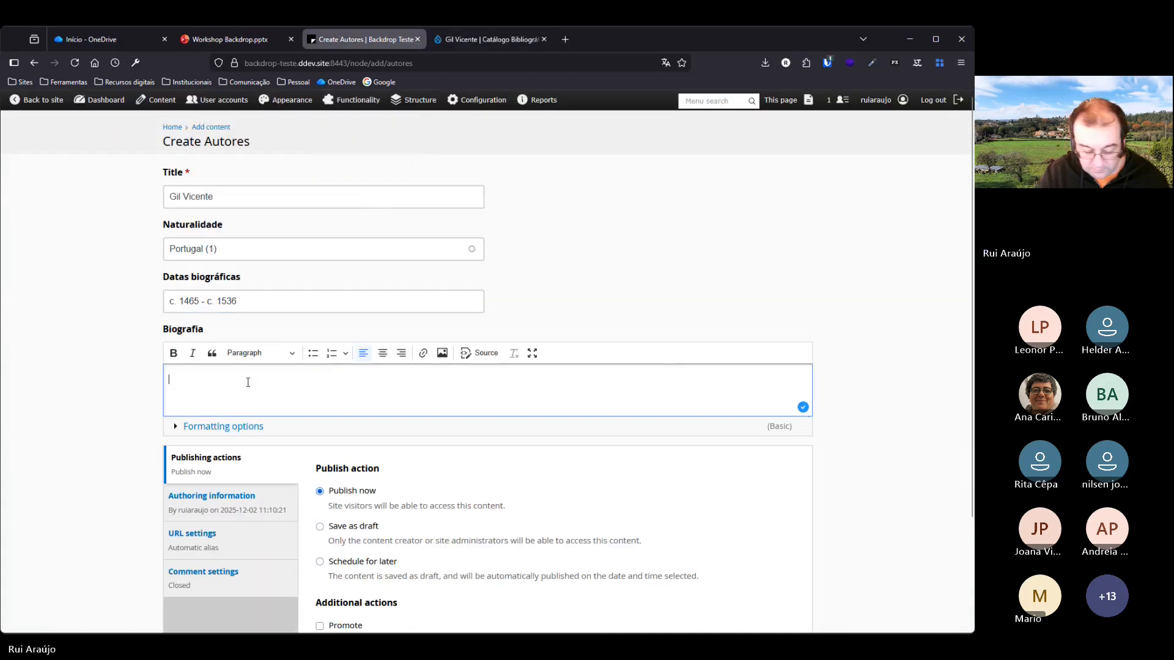
key("ctrl+v")
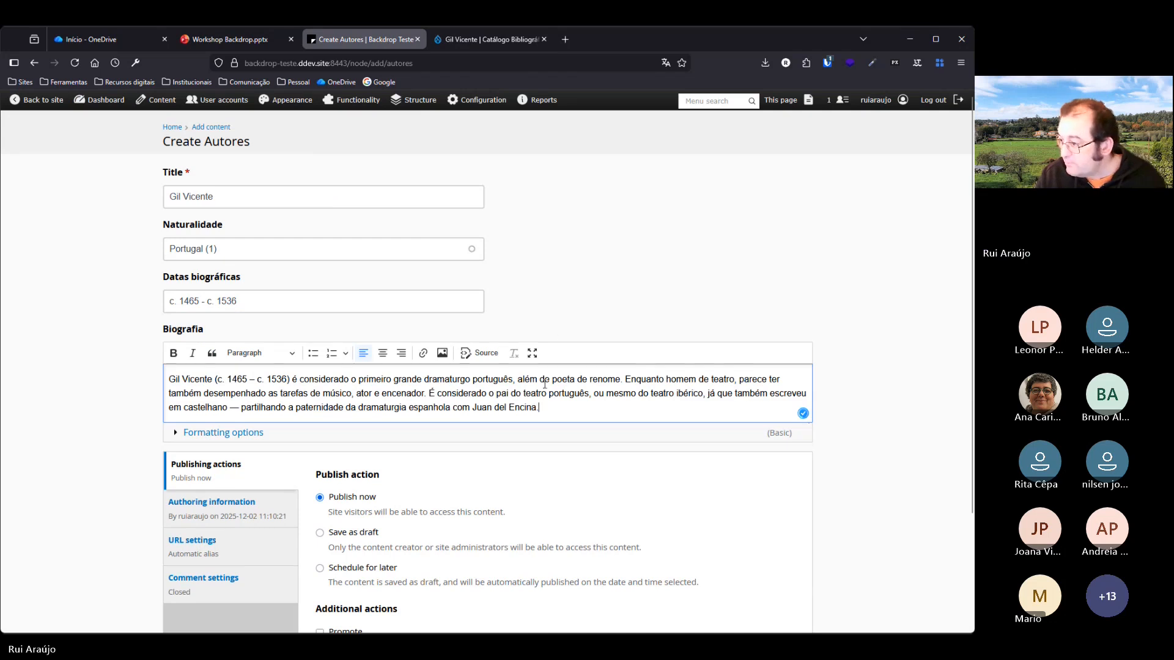
Keep Publish now selected and save the author.
scroll(489, 361, "down", 2)
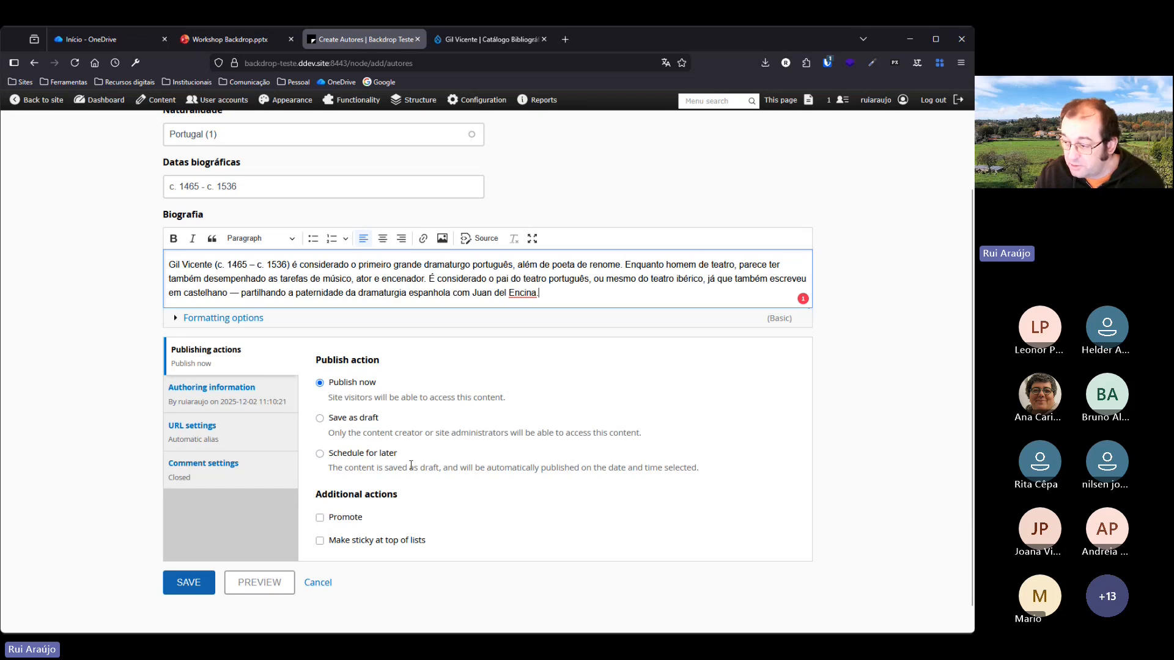
left_click(319, 418)
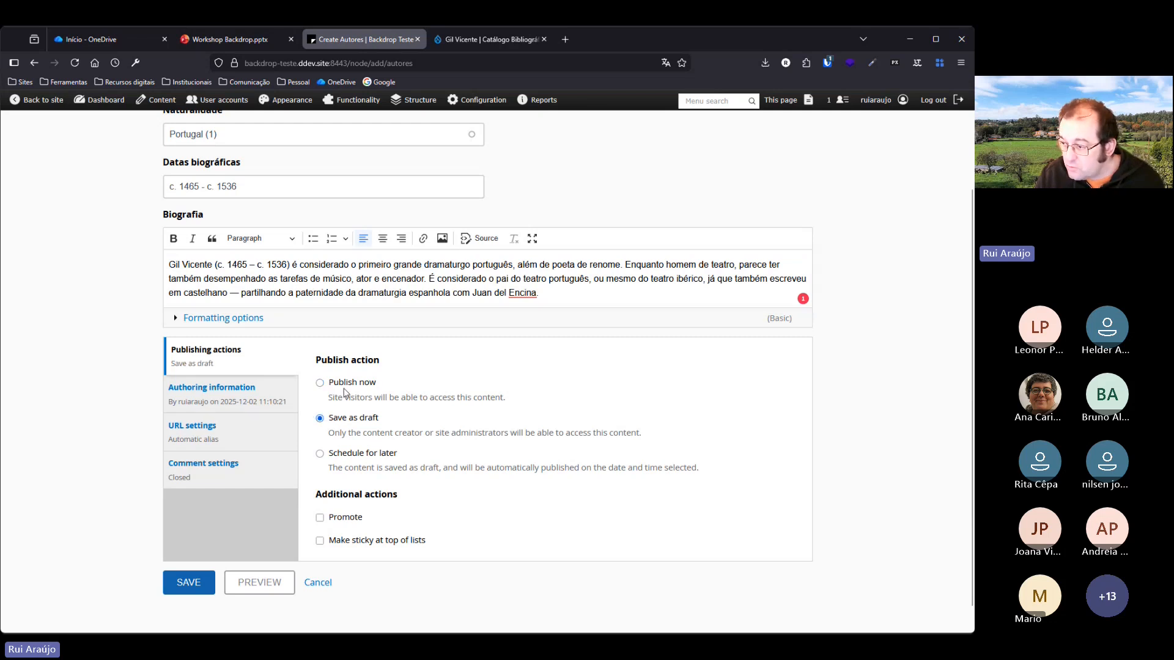
left_click(319, 383)
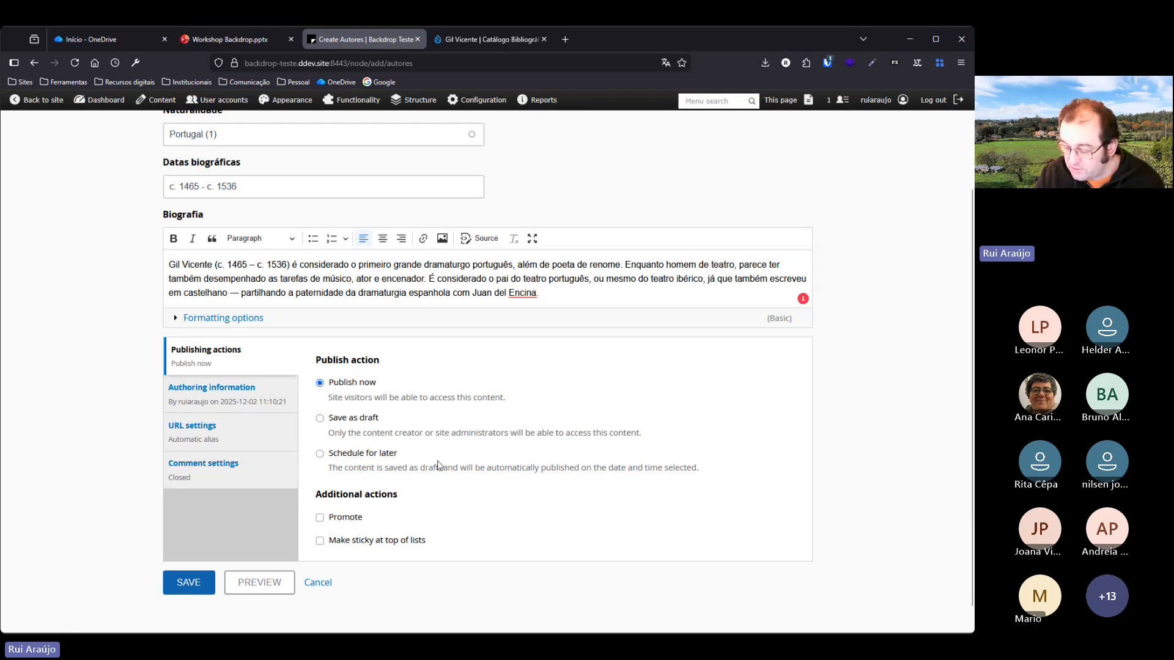
left_click(186, 584)
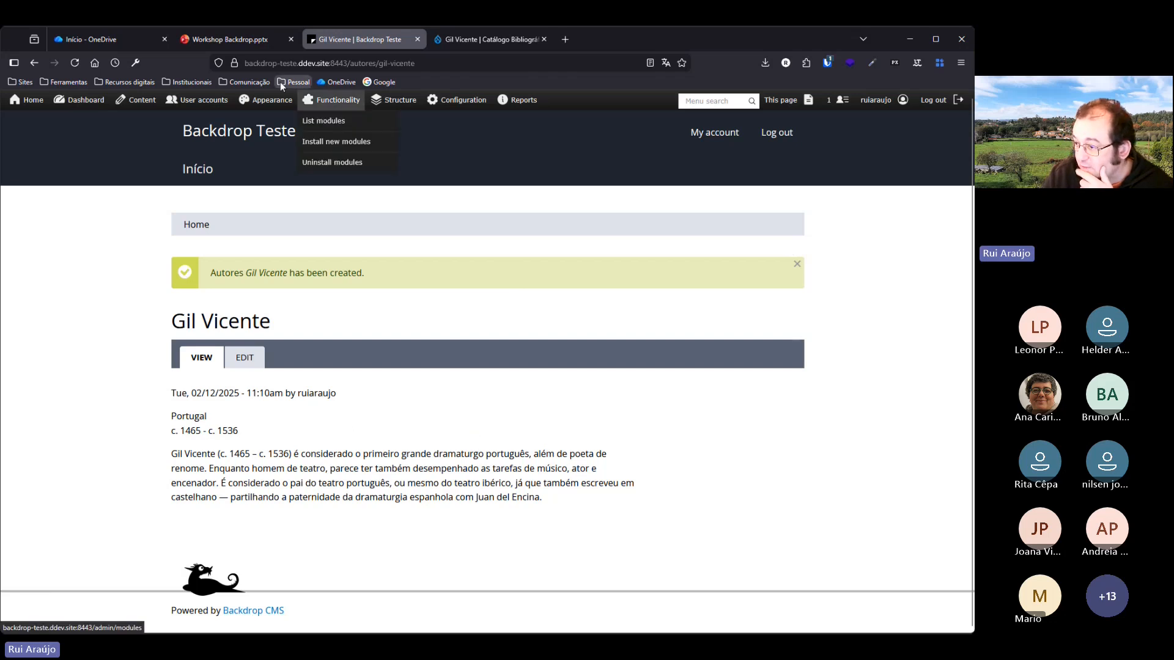
Review the Autores field structure slide, then the reference and the newly created Gil Vicente pages.
left_click(232, 43)
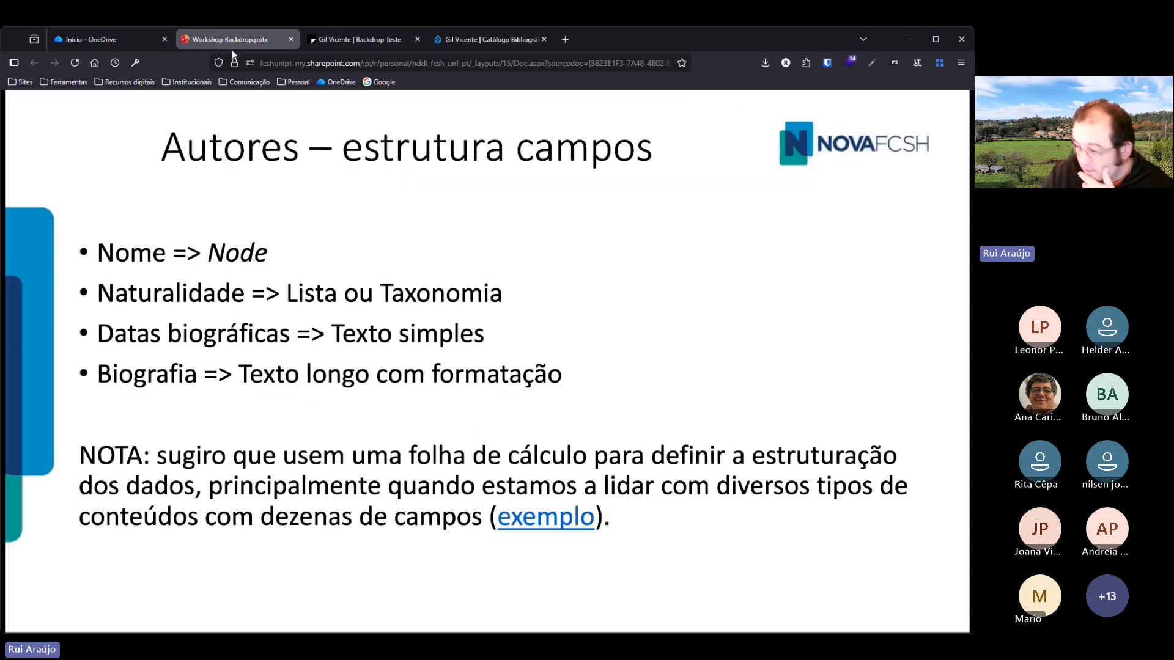
left_click(676, 280)
key("Left")
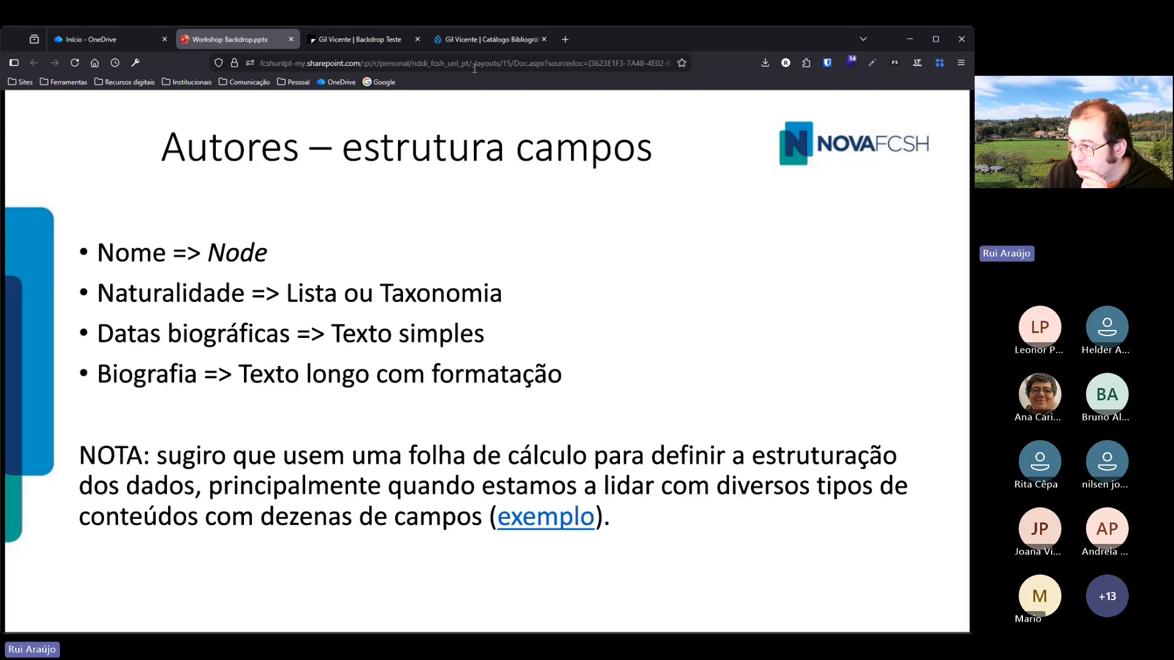
left_click(478, 43)
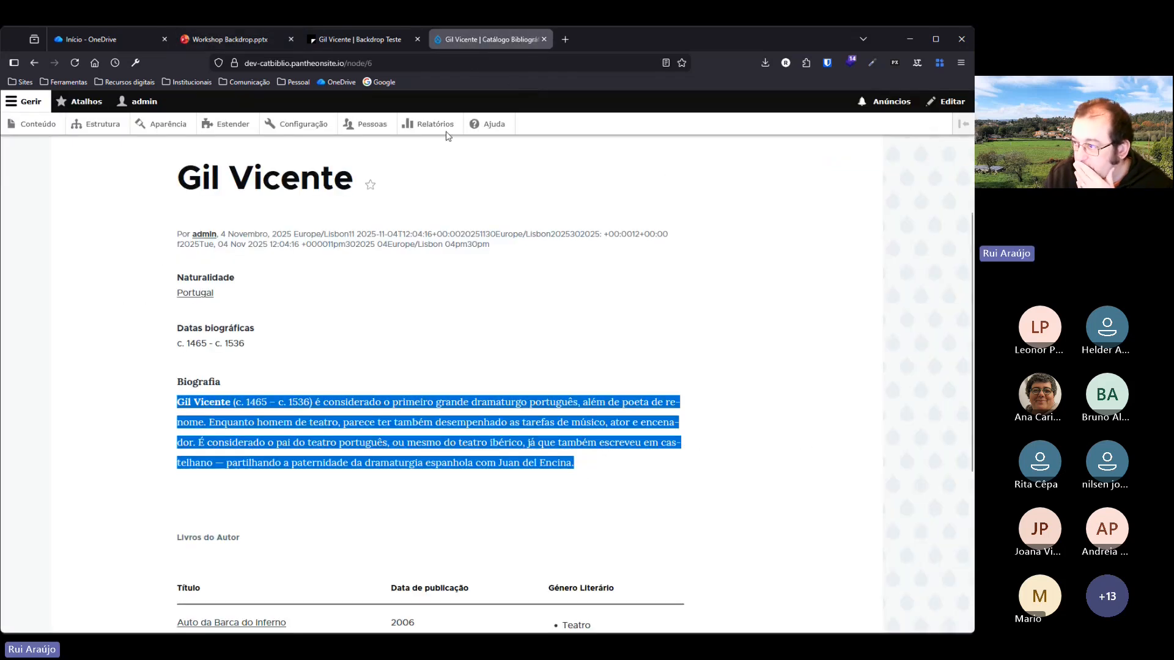
left_click(389, 40)
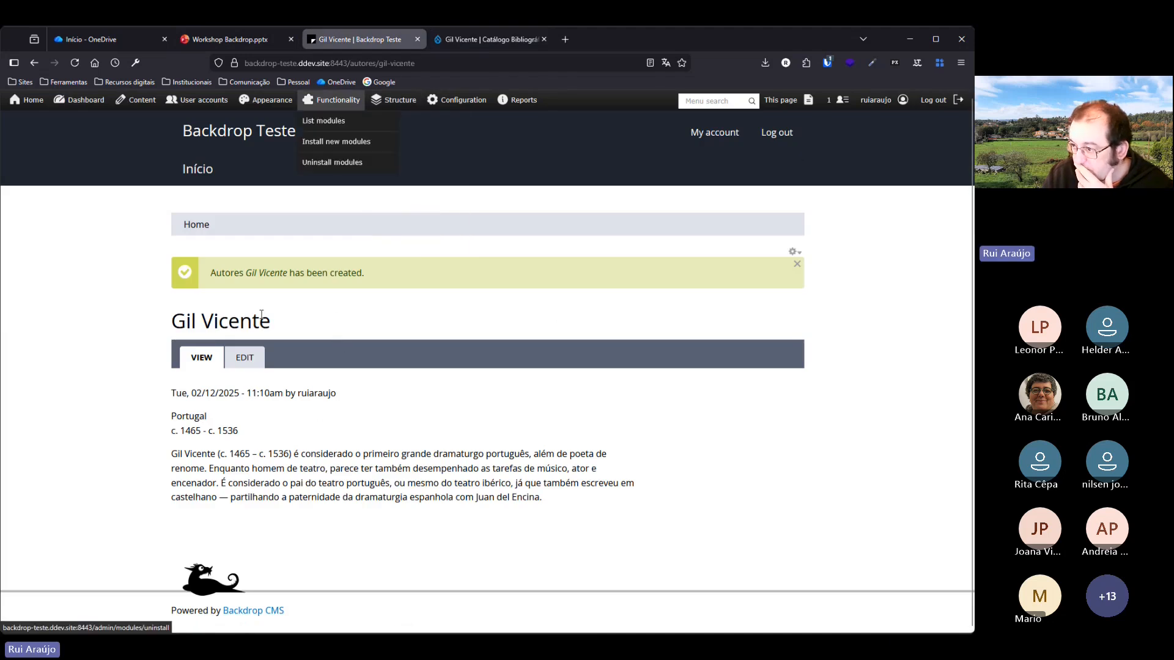
Open the content list and Auto da Barca do Inferno in new tabs, with the book tab placed first.
mouse_move(88, 107)
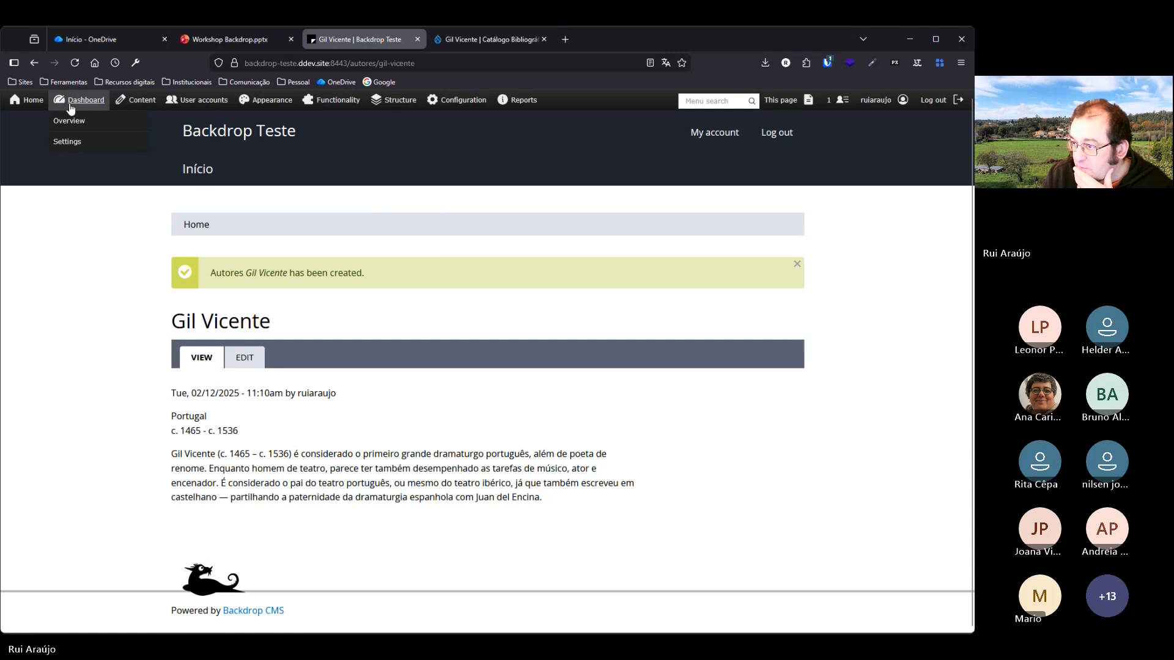
right_click(148, 106)
left_click(153, 110)
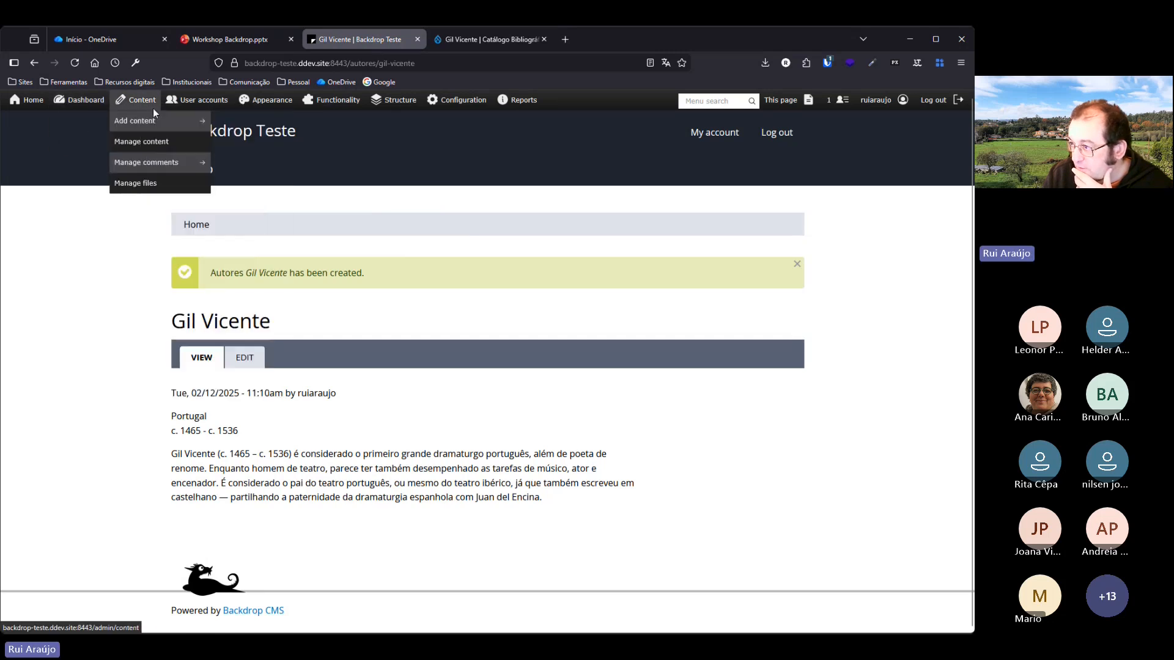
left_click(456, 41)
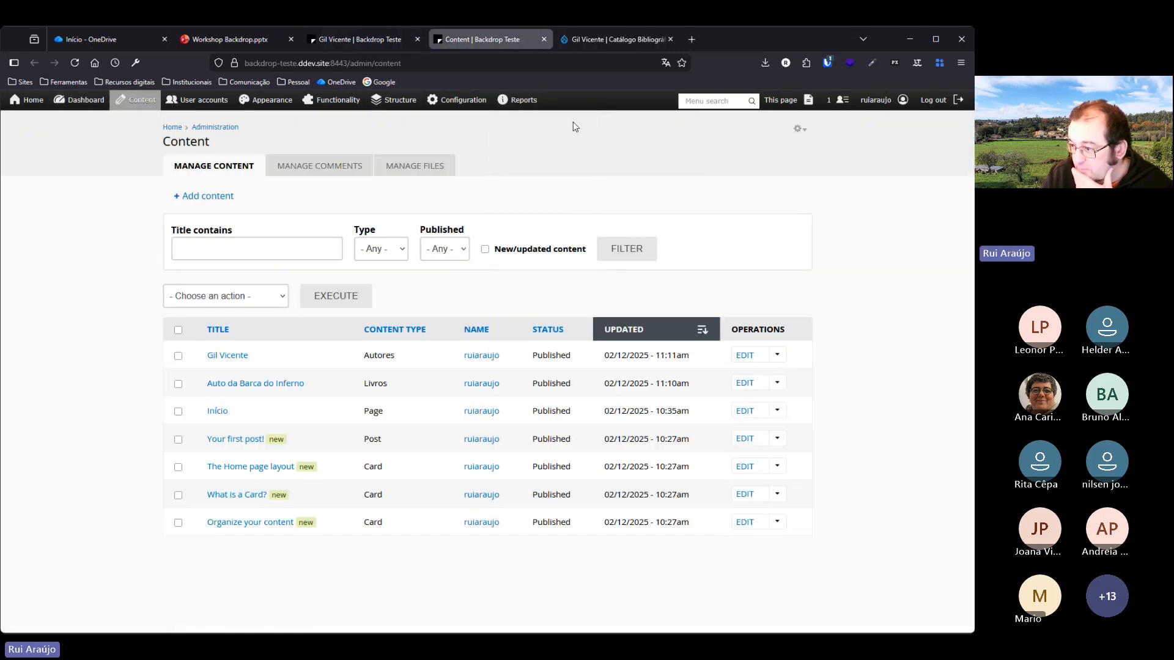
right_click(265, 385)
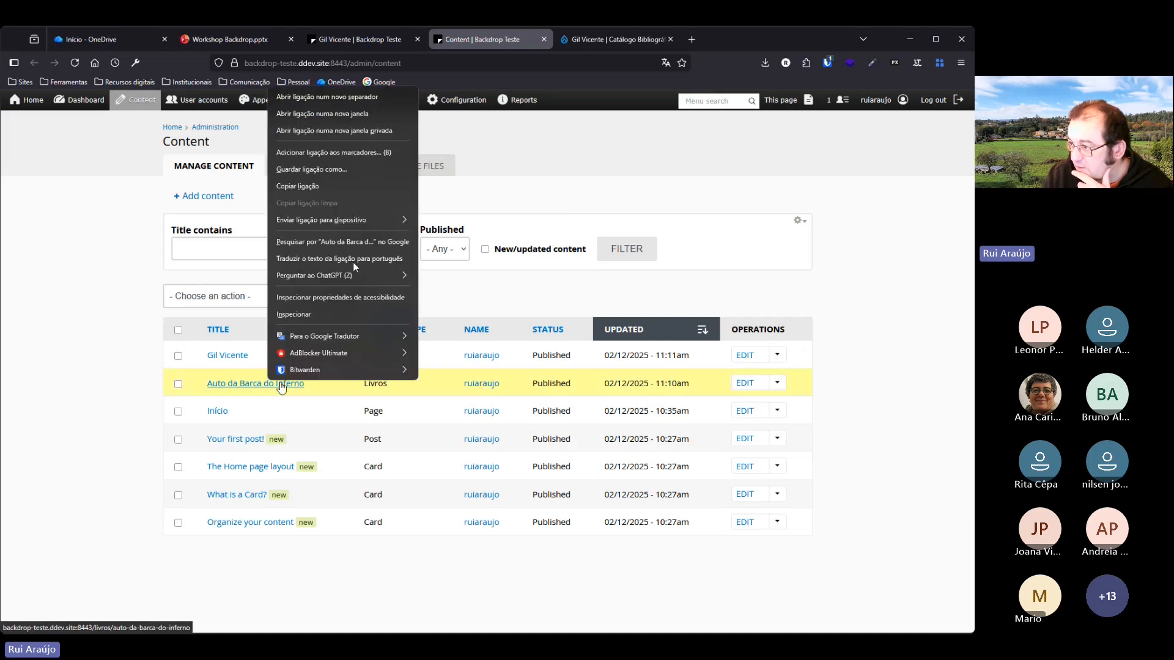
left_click(332, 96)
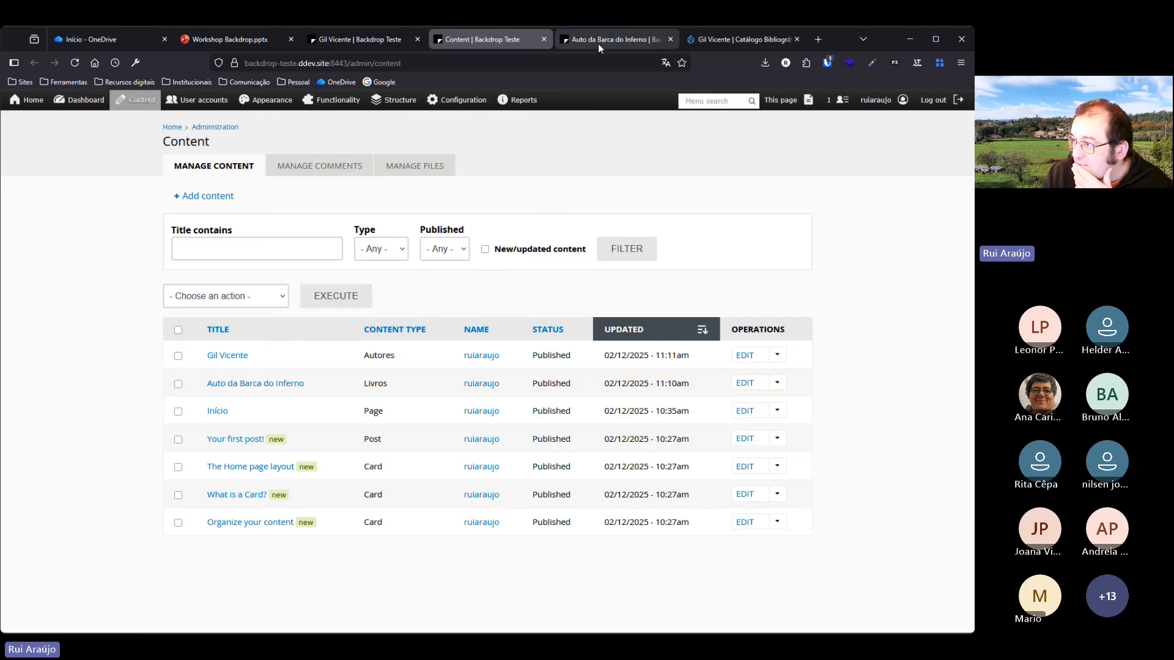
left_click_drag(598, 43, 475, 45)
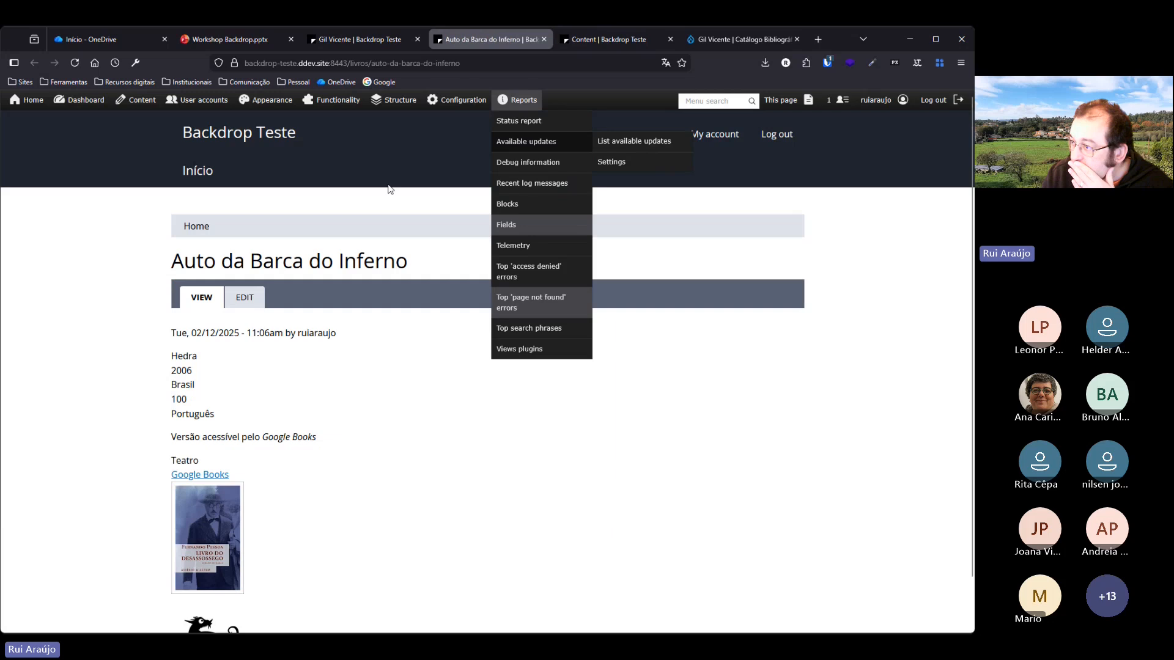
Compare the Gil Vicente author page with the Auto da Barca do Inferno book page.
left_click(355, 43)
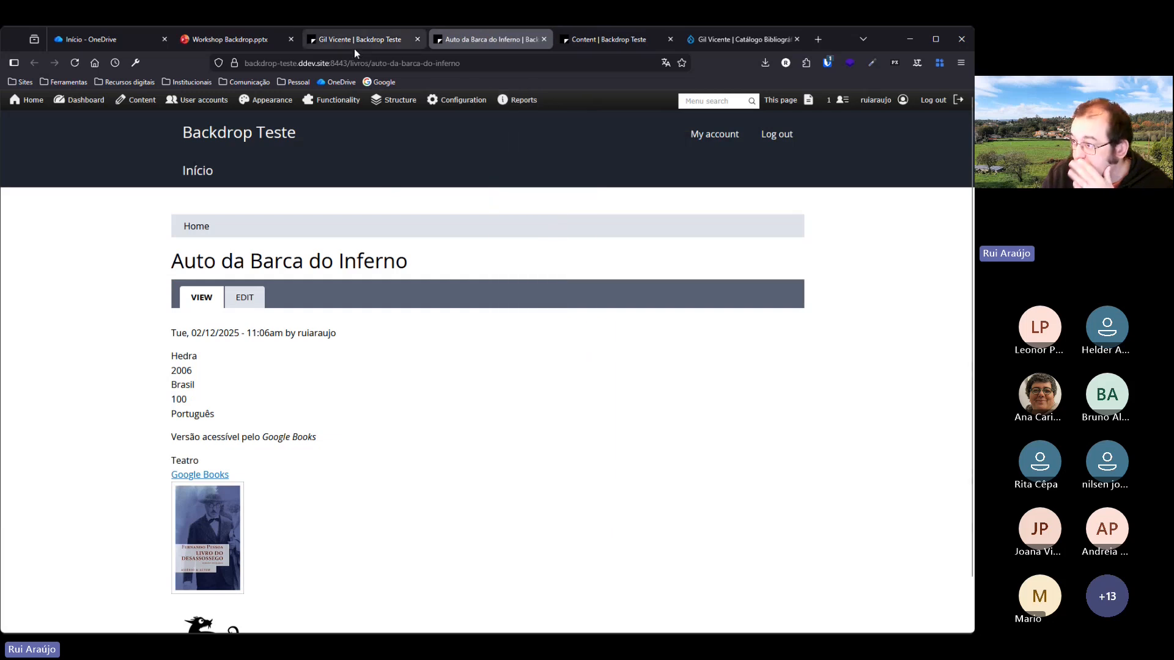
left_click(503, 44)
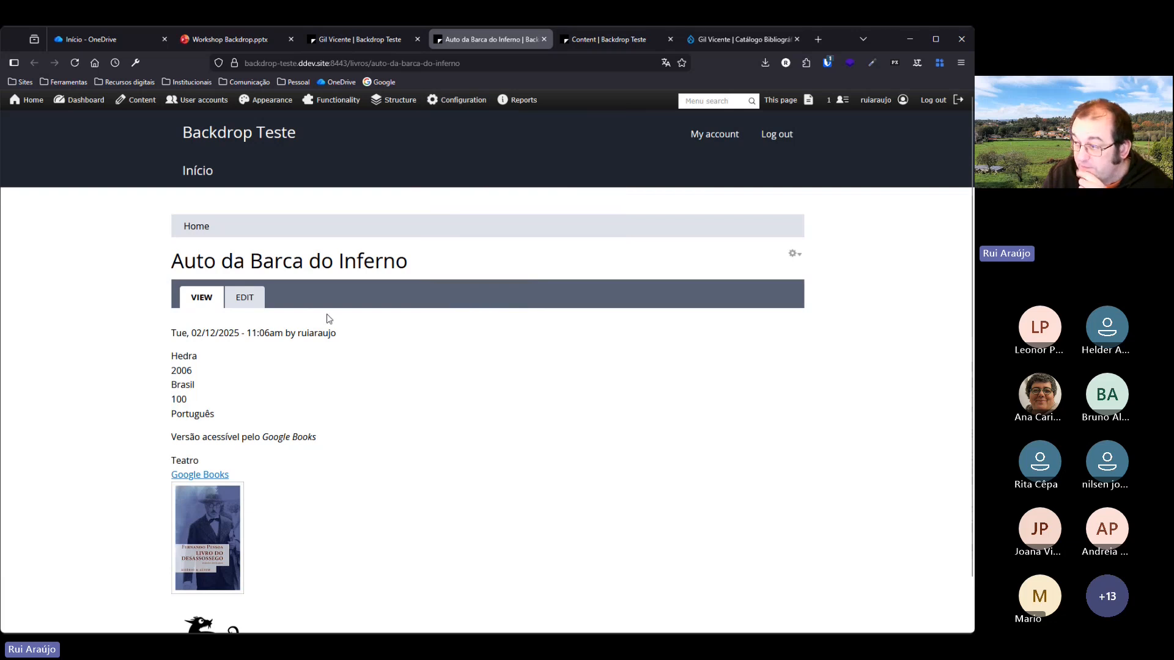
left_click(354, 43)
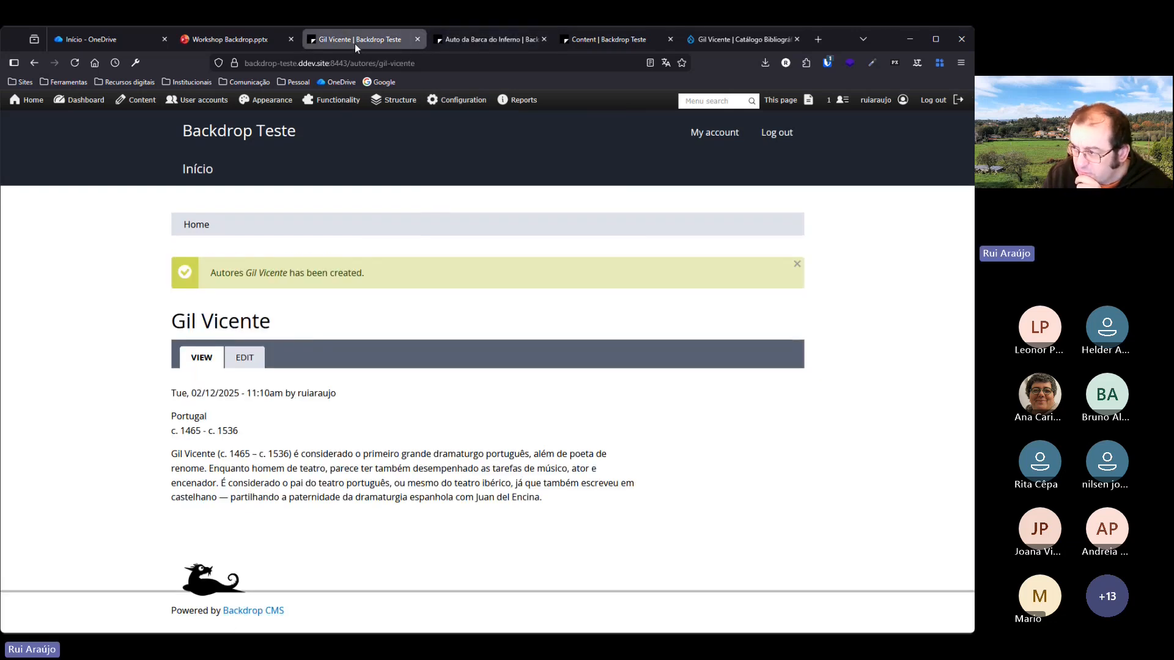
left_click(435, 42)
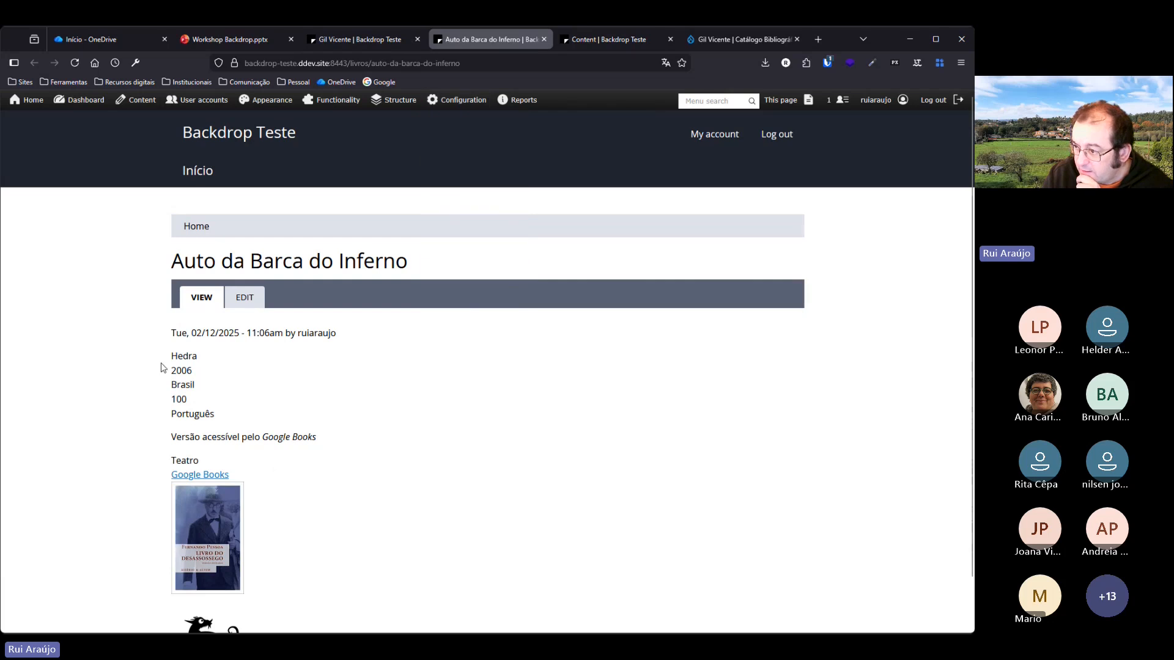
Highlight the book's Hedra, 2006, language, pages, place and Google Books values, then recheck the author page.
left_click_drag(171, 358, 353, 441)
left_click_drag(220, 414, 157, 361)
scroll(298, 389, "down", 1)
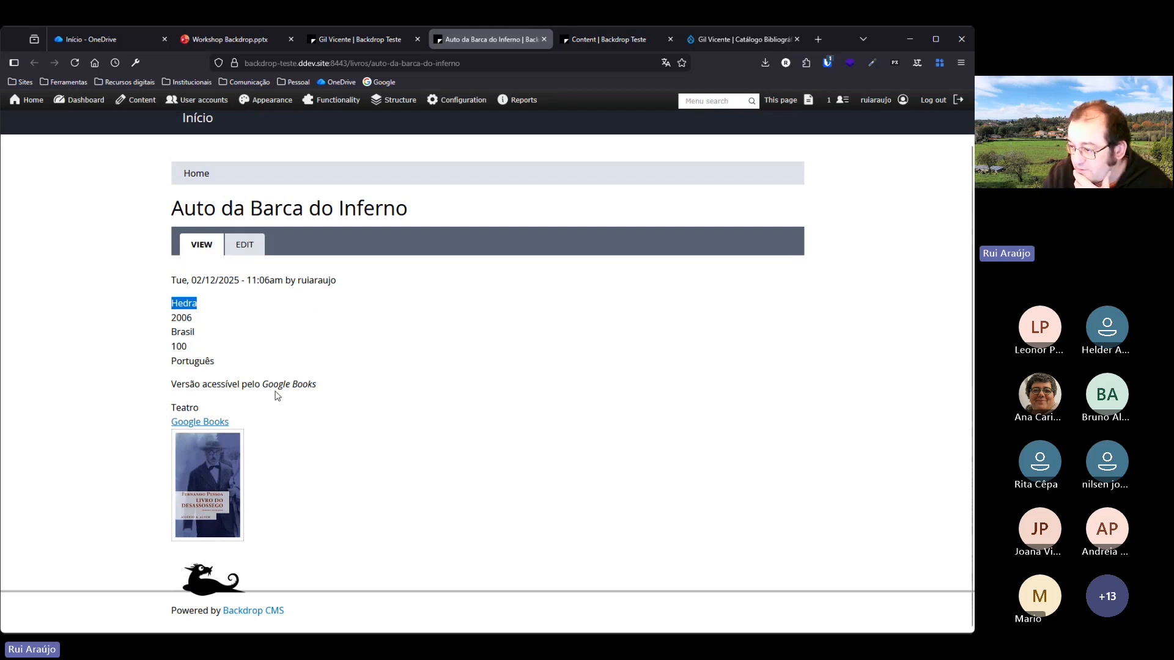
left_click_drag(319, 385, 155, 396)
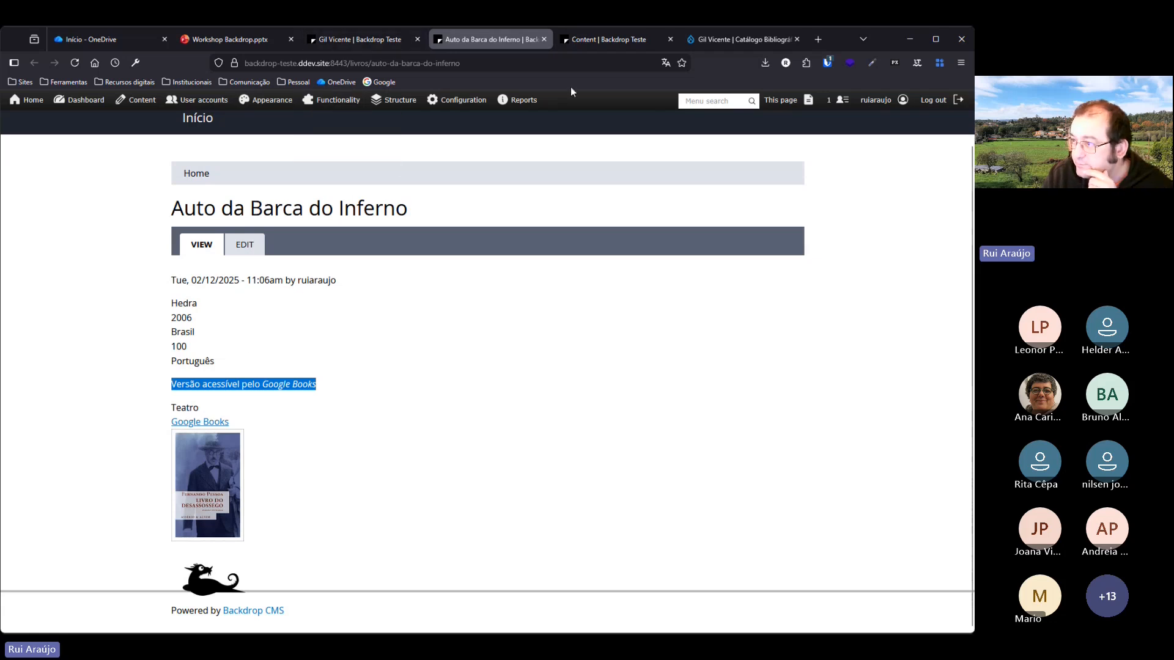
left_click(349, 41)
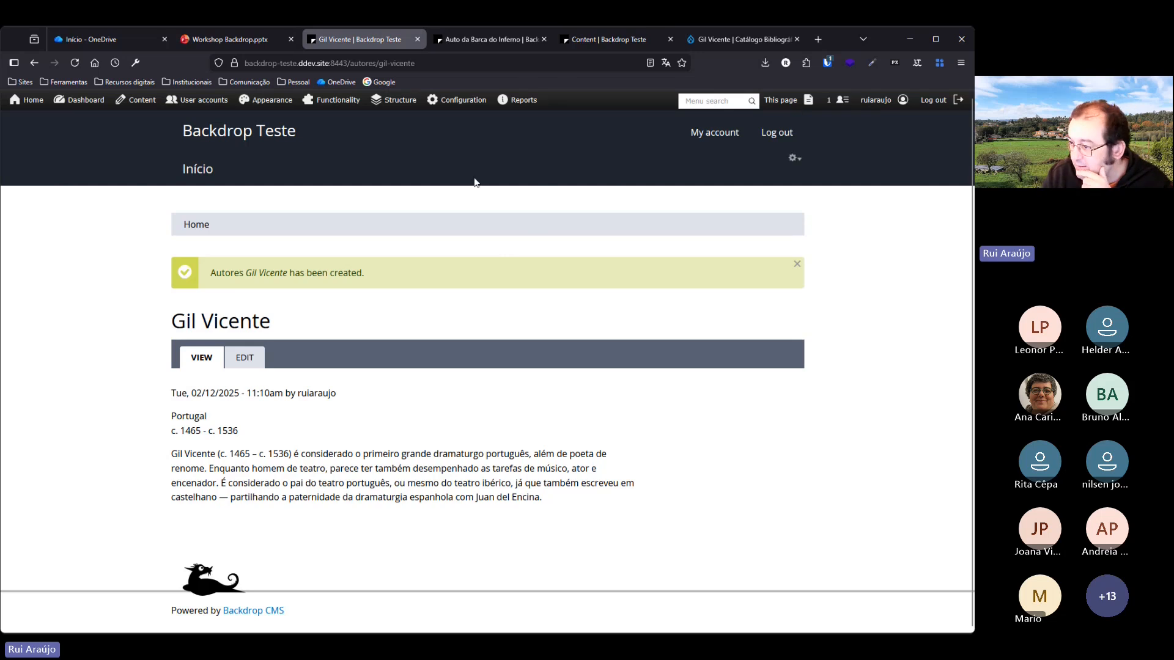
left_click(479, 39)
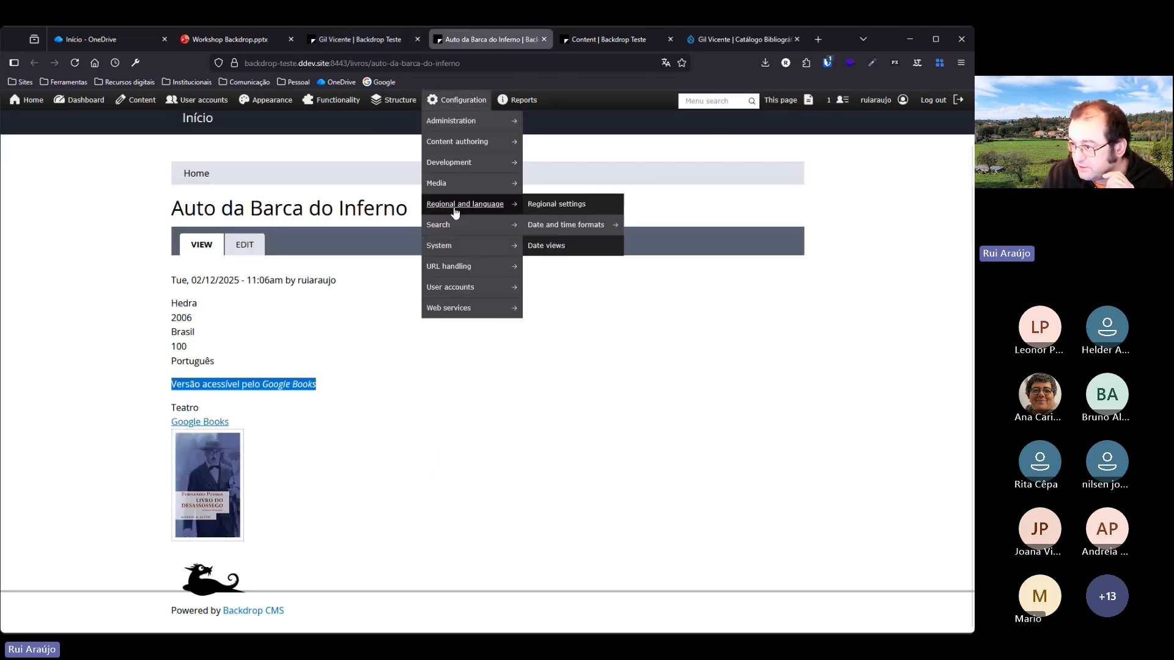
Edit Auto da Barca do Inferno, choose Gil Vicente in Autor(es) via autocomplete, and save.
left_click(251, 245)
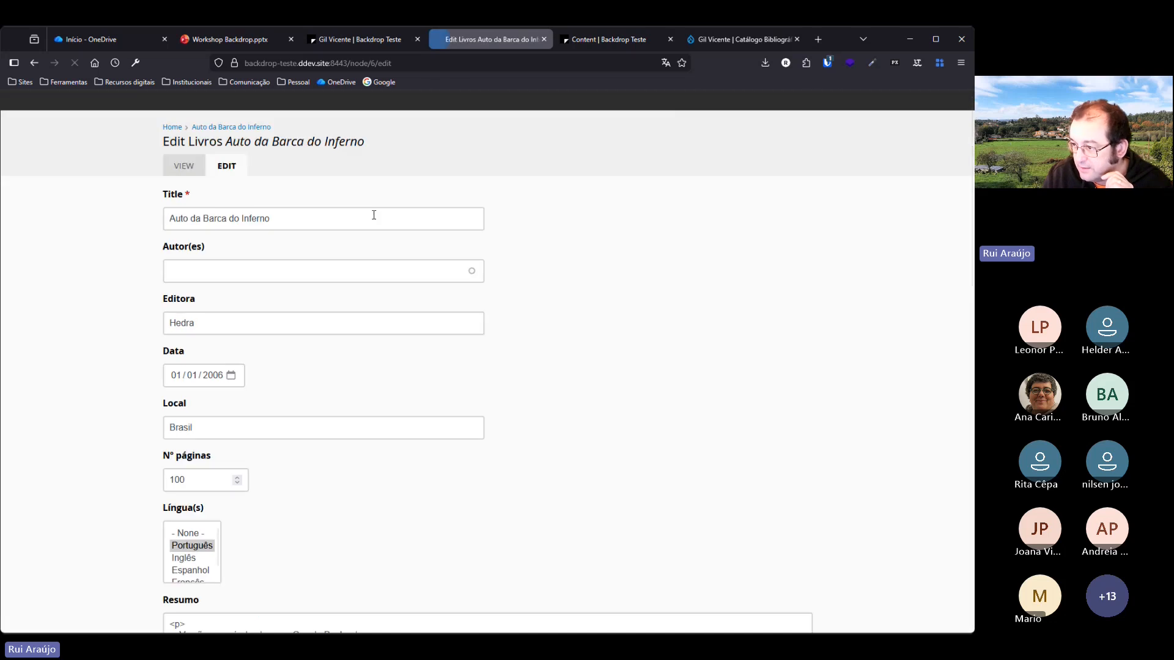
left_click(200, 269)
type("Gil")
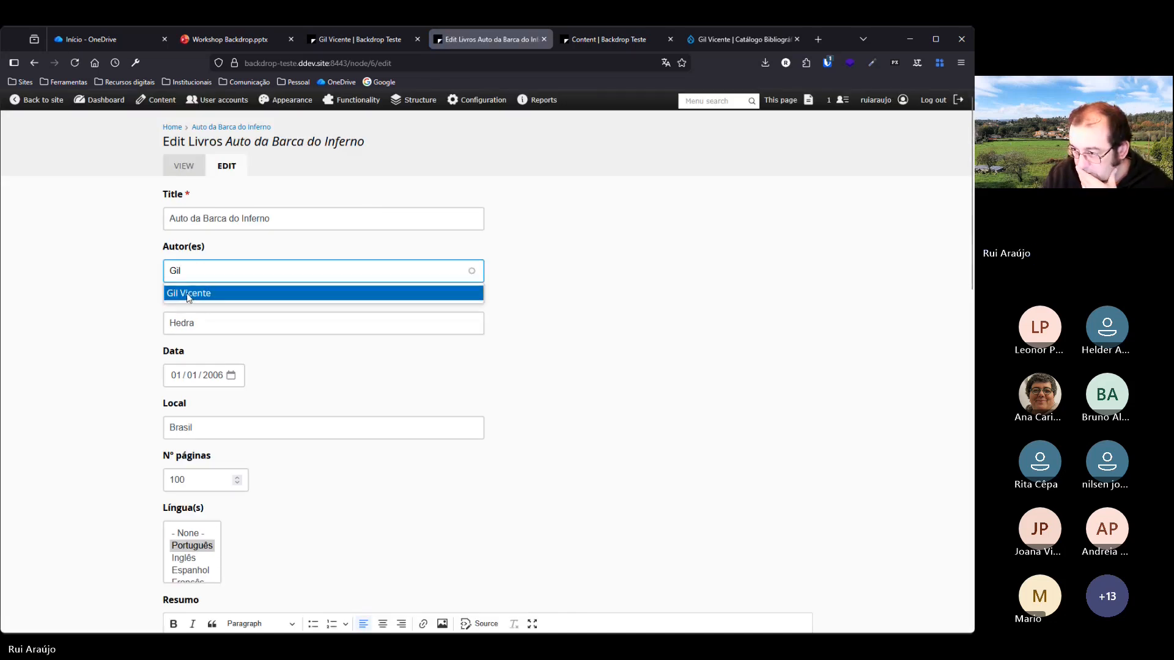
left_click(188, 294)
scroll(525, 272, "down", 5)
scroll(319, 452, "down", 8)
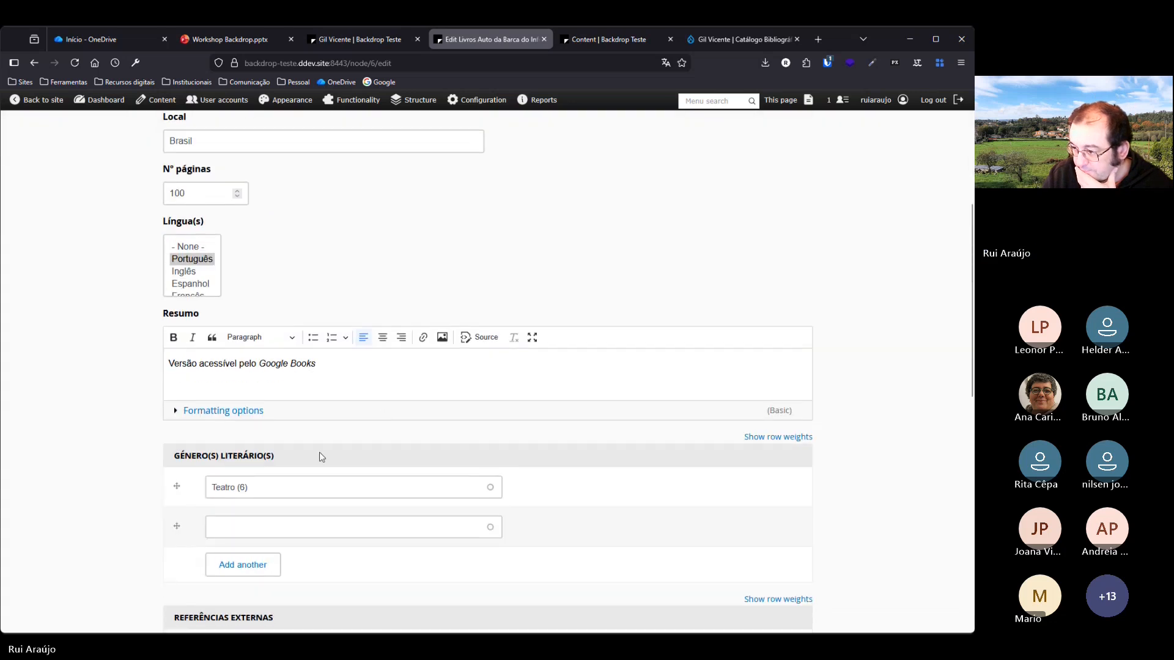
left_click(187, 557)
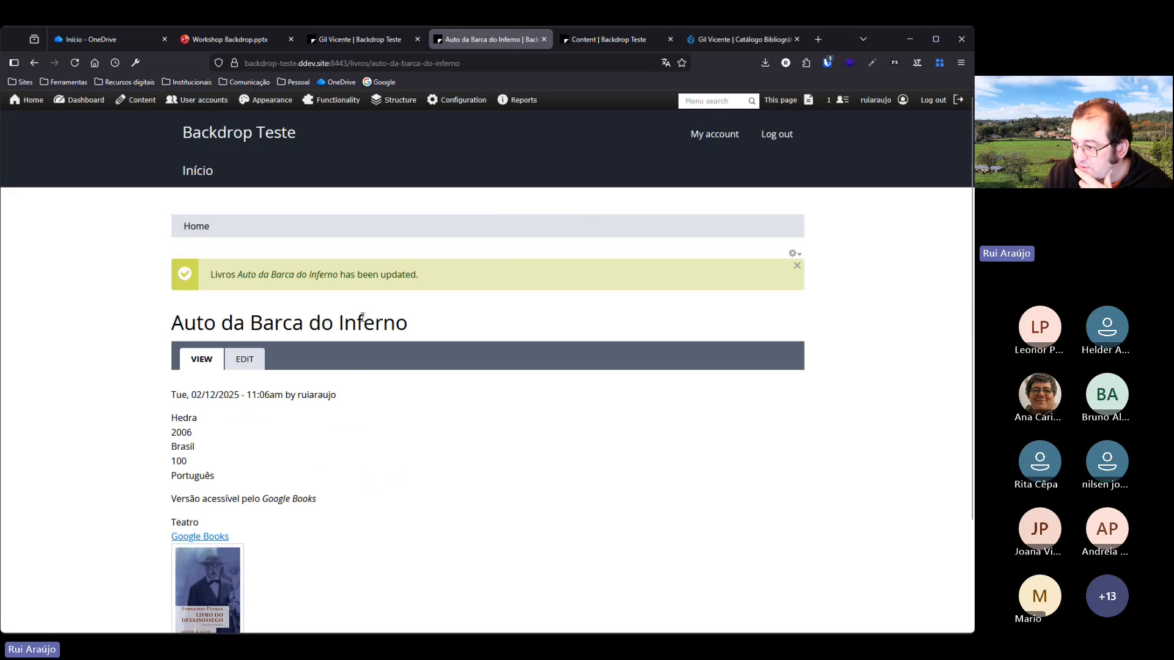
scroll(343, 335, "down", 2)
scroll(343, 335, "up", 1)
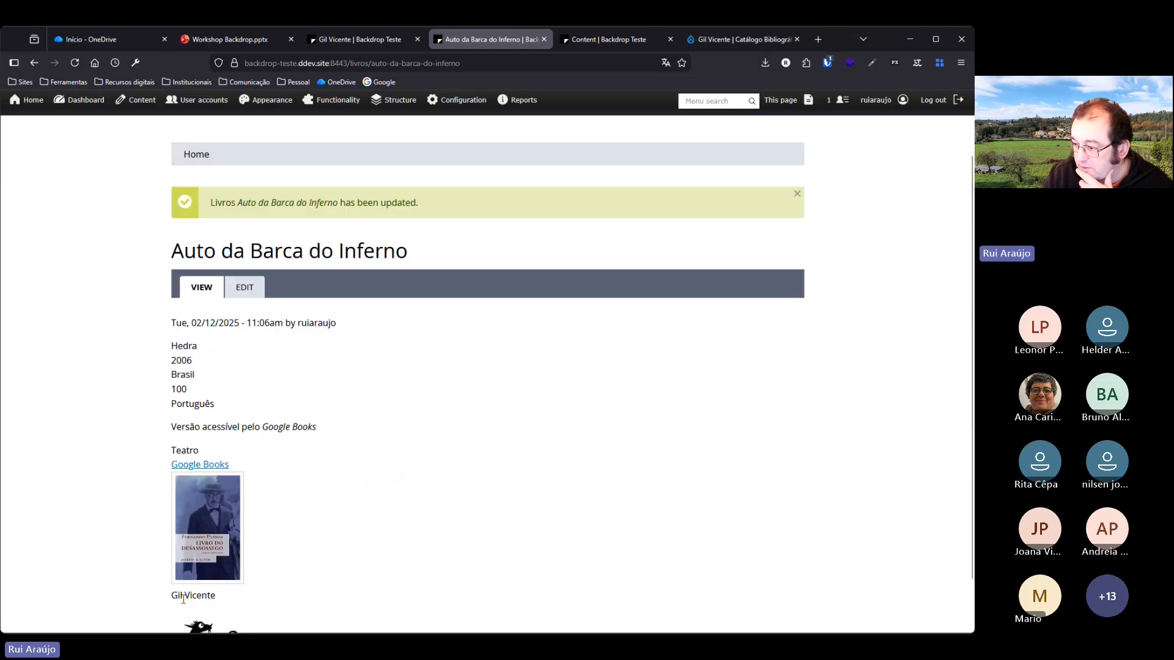
scroll(267, 585, "down", 1)
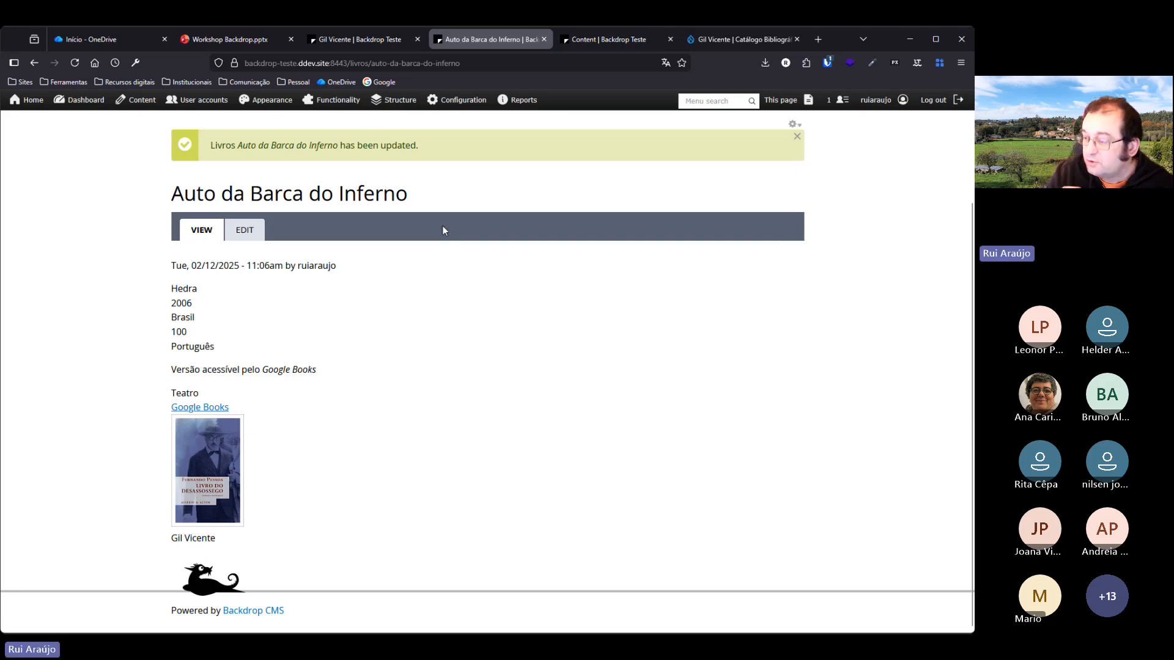
scroll(463, 223, "up", 2)
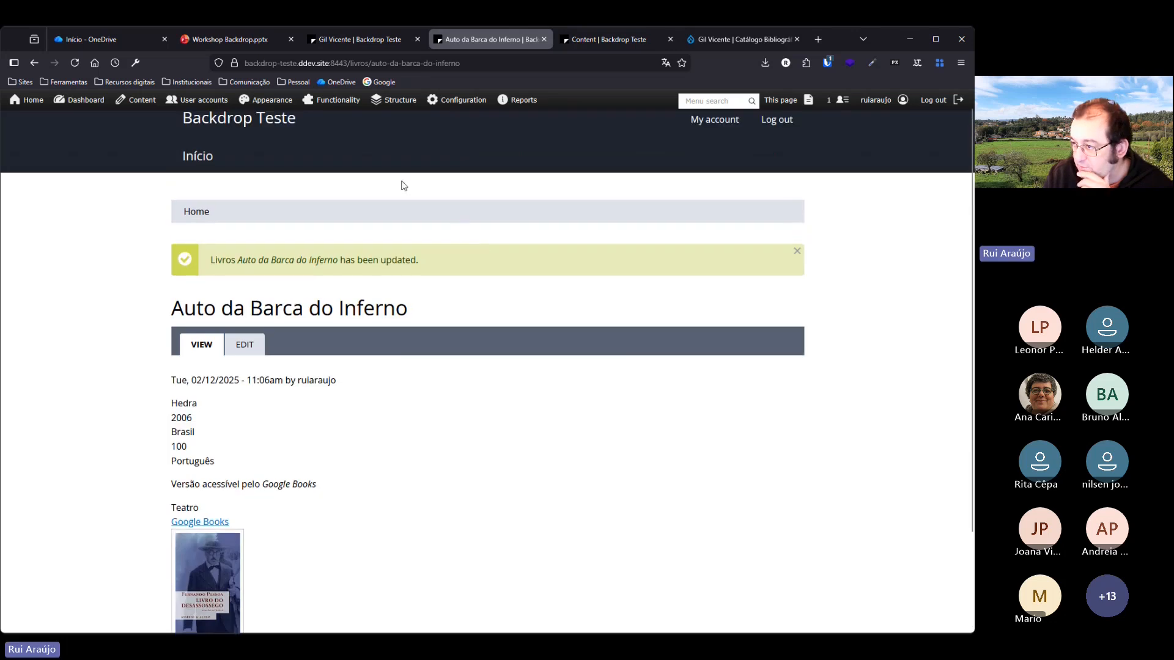
Open the Page content type's Default display settings.
mouse_move(392, 105)
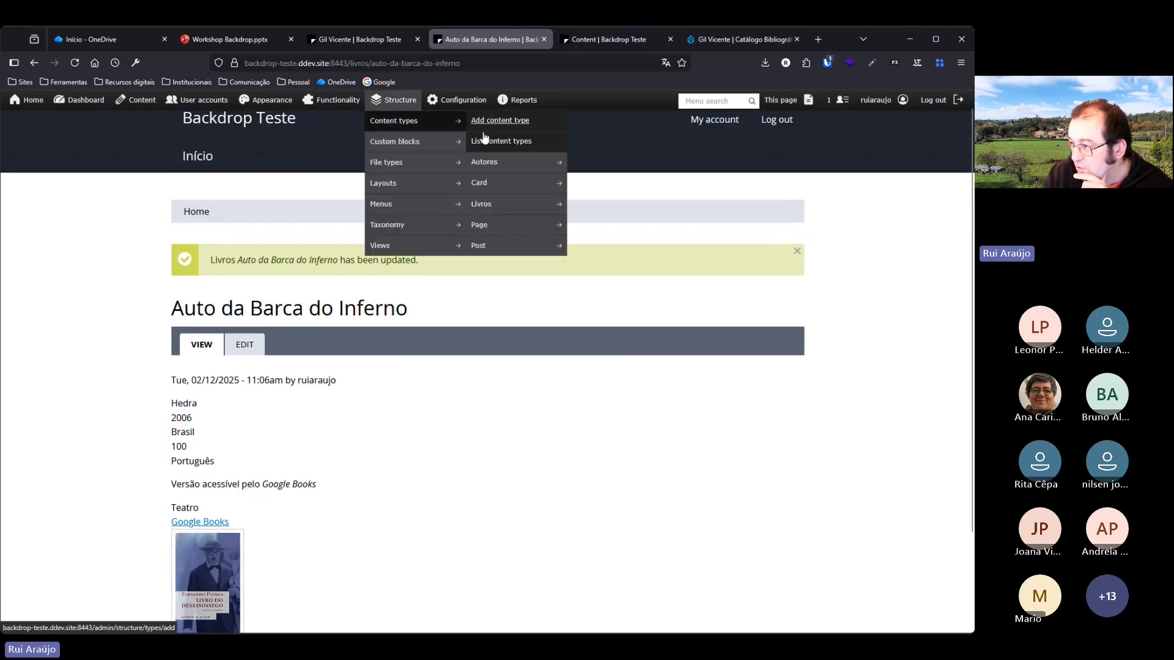
mouse_move(487, 204)
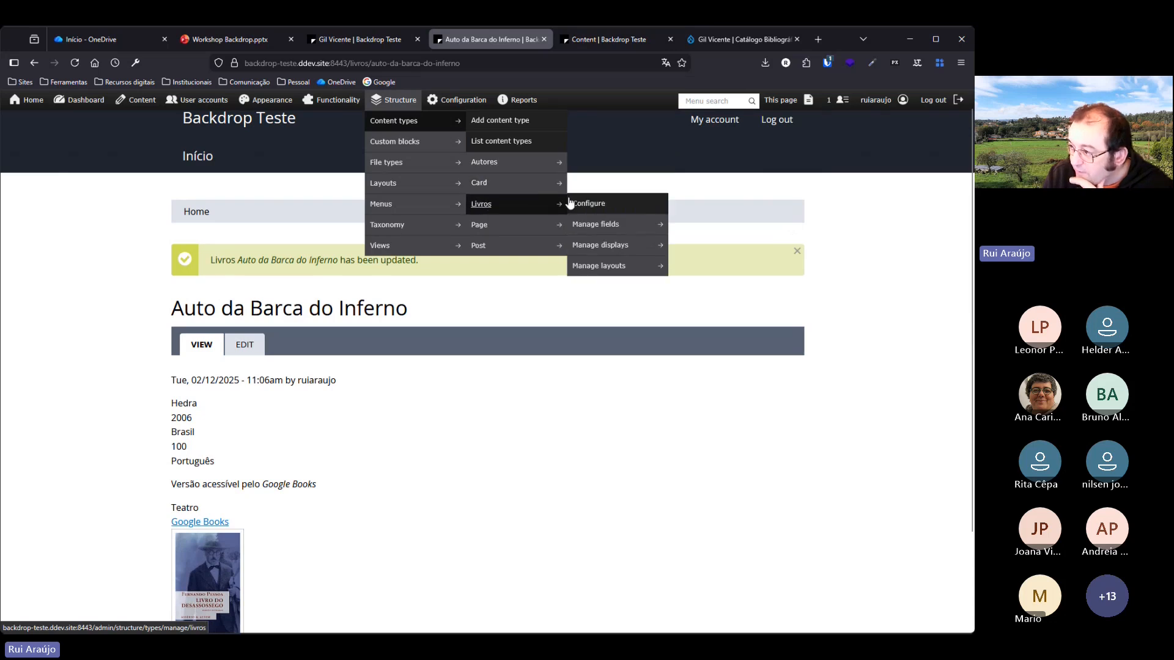
mouse_move(569, 251)
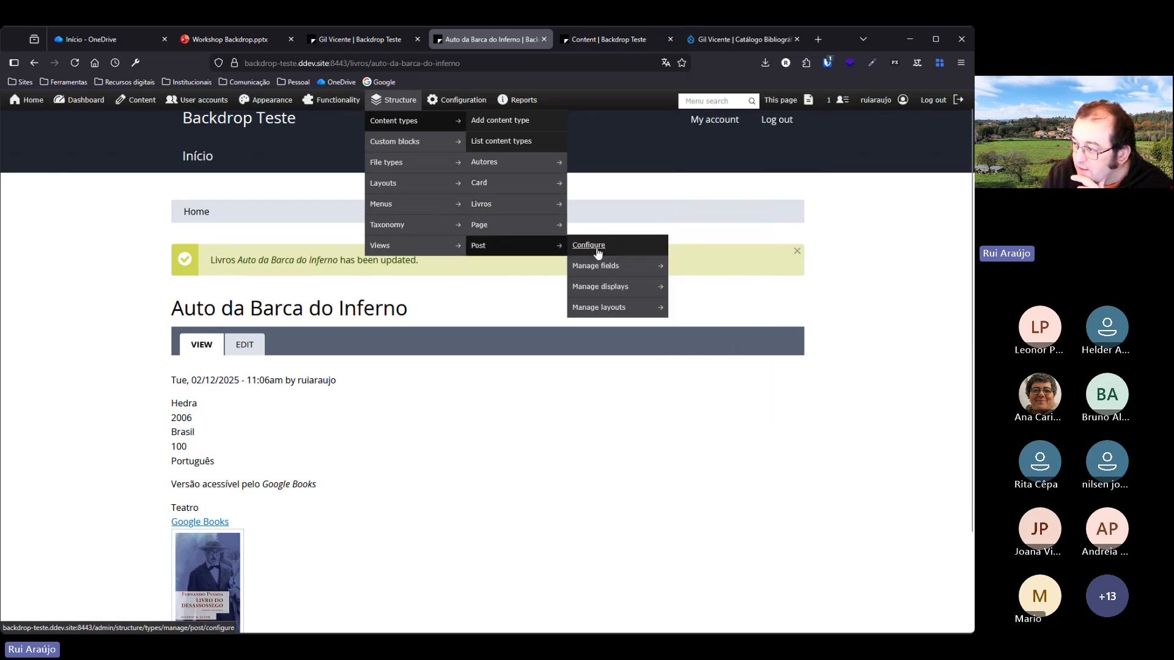
mouse_move(560, 225)
mouse_move(606, 264)
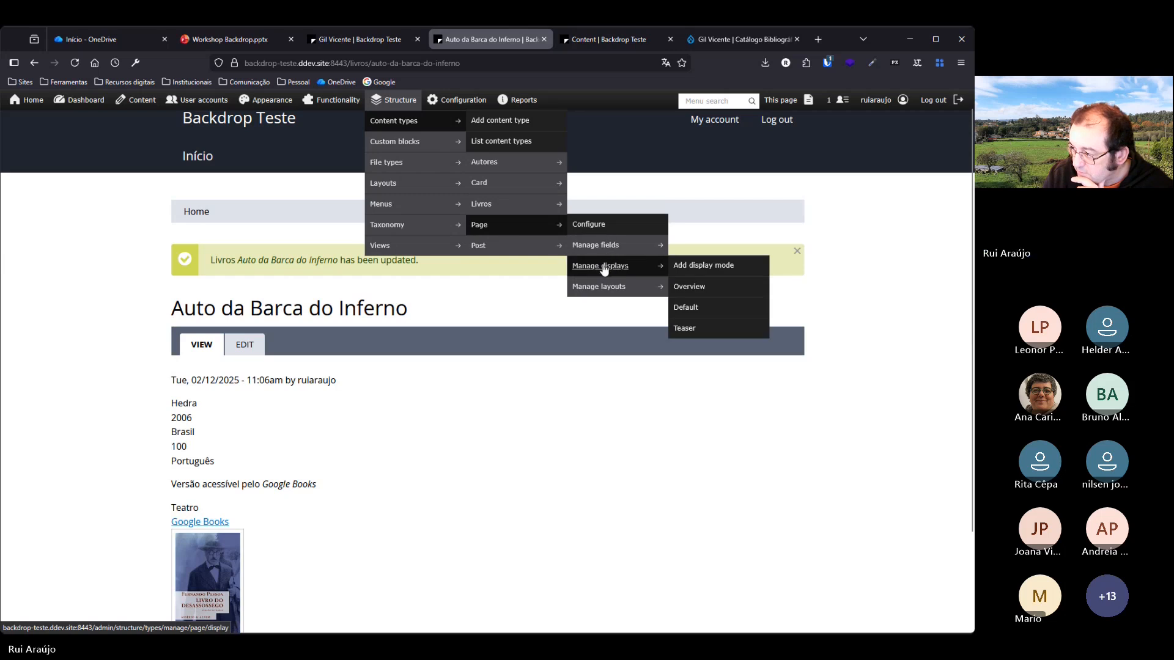
left_click(609, 271)
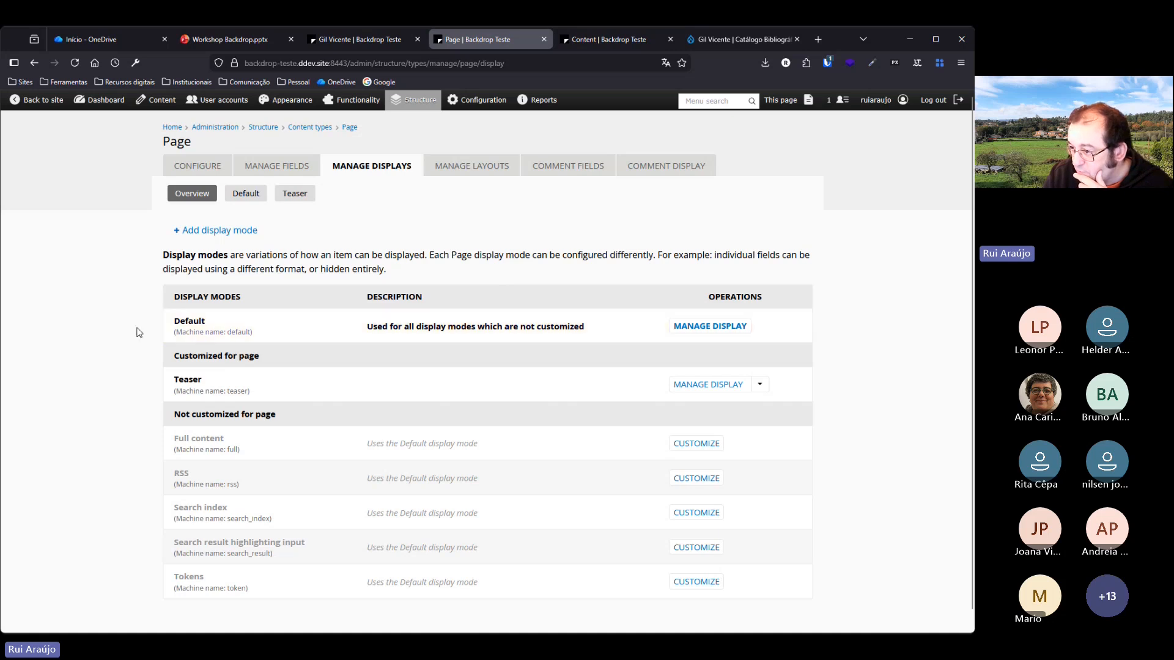
left_click(733, 328)
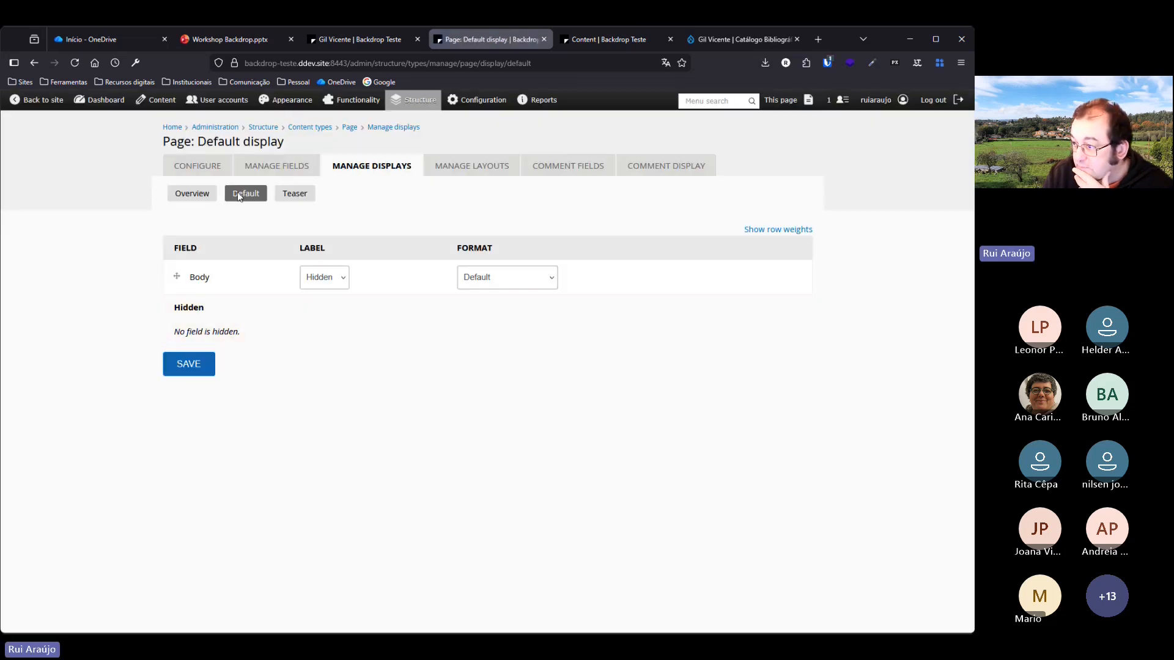
Go back and open the Livros content type's Default display settings instead.
left_click(258, 196)
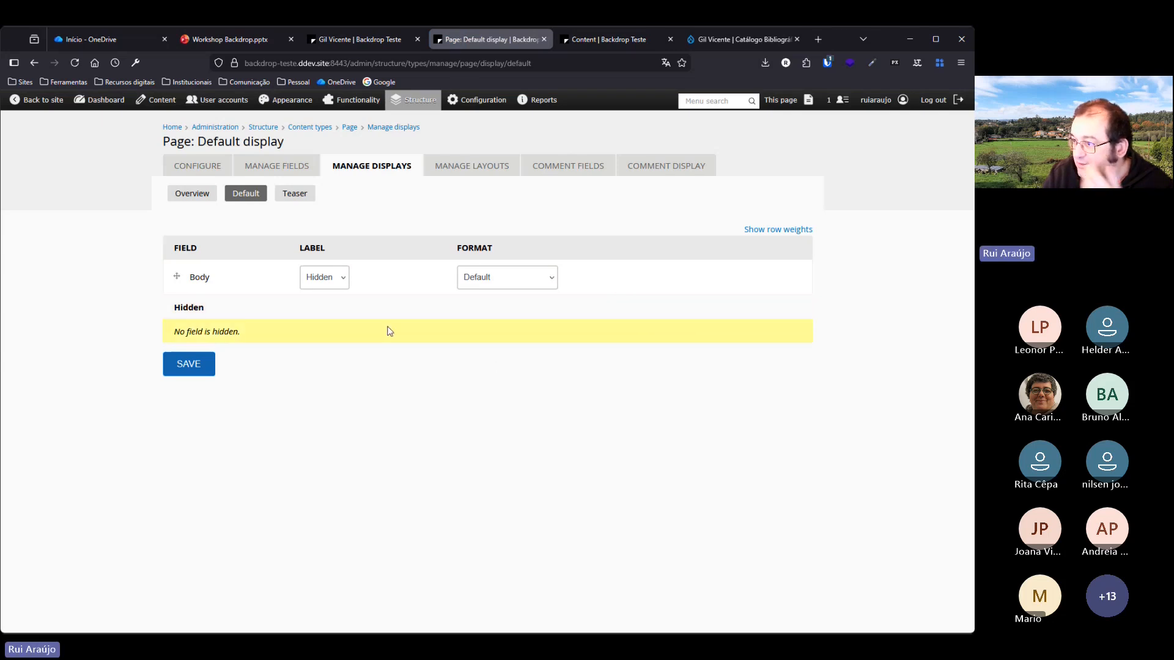
left_click(193, 193)
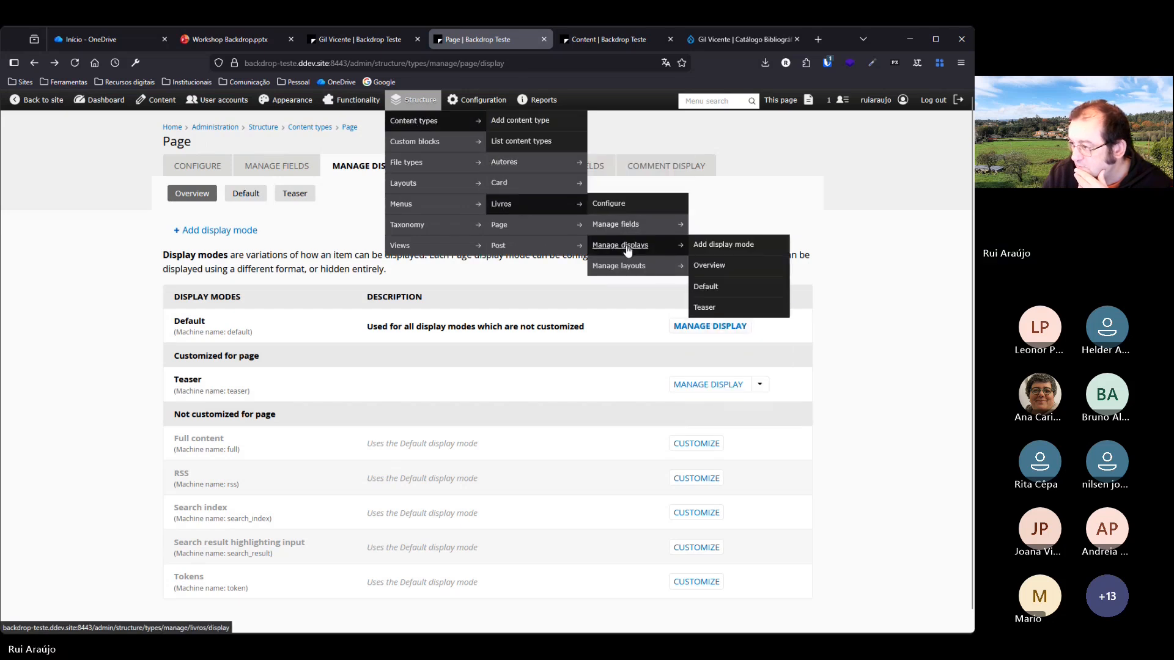
left_click(627, 246)
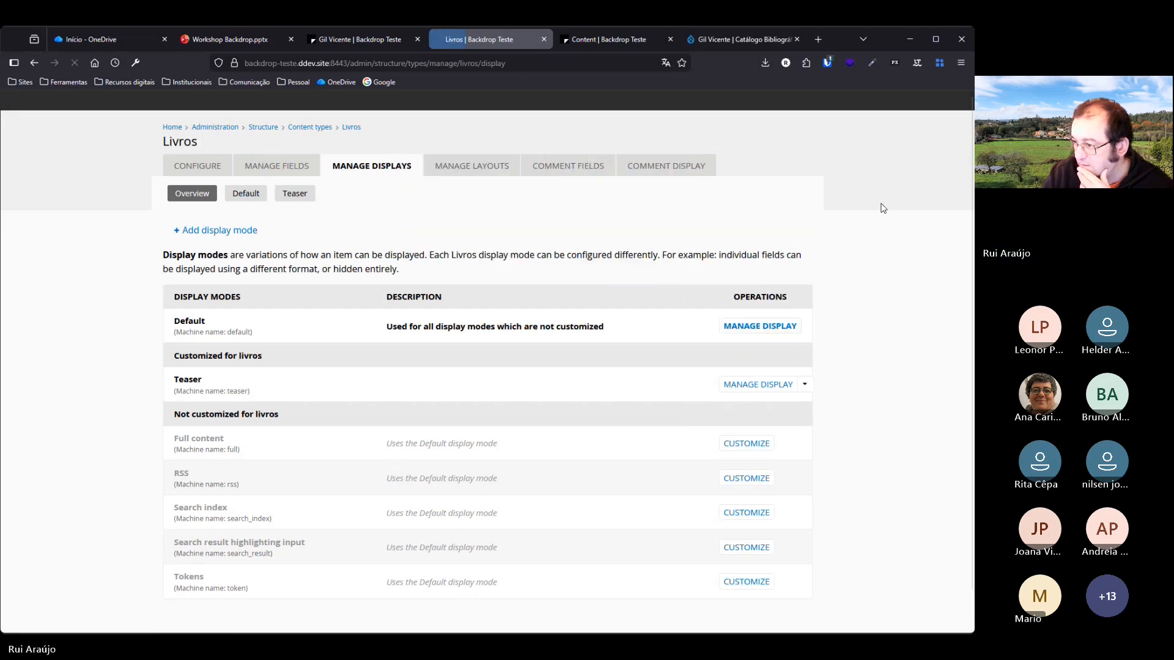
left_click(710, 331)
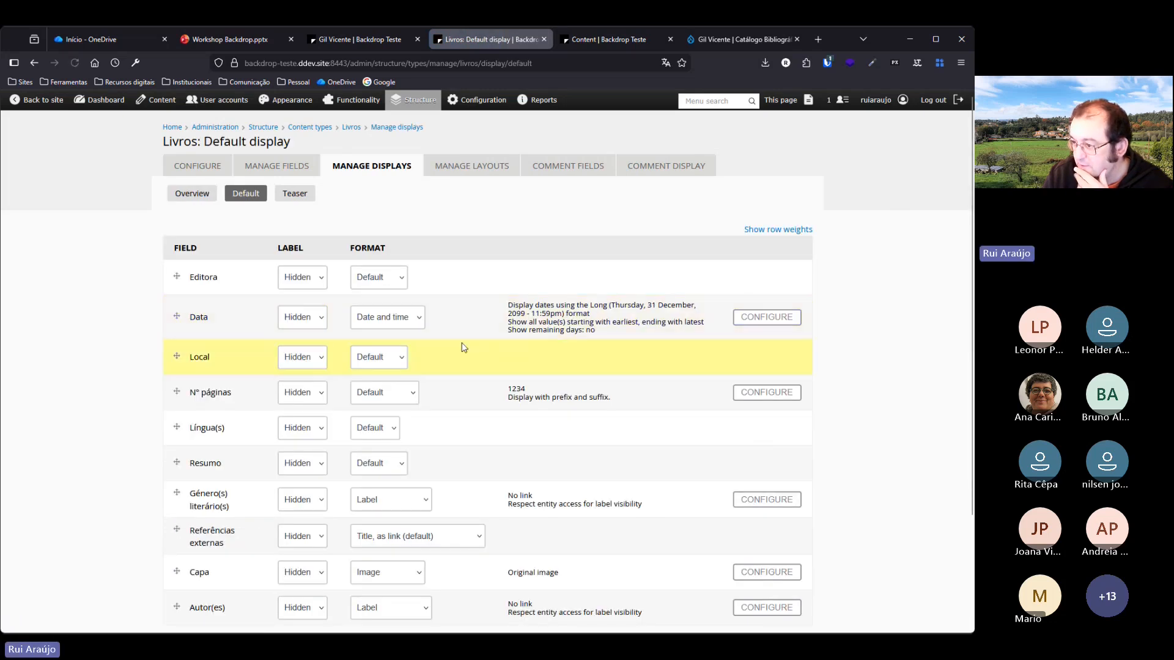
Drag the Autor(es) row above Editora, Data and Local to head the field list.
scroll(467, 257, "down", 3)
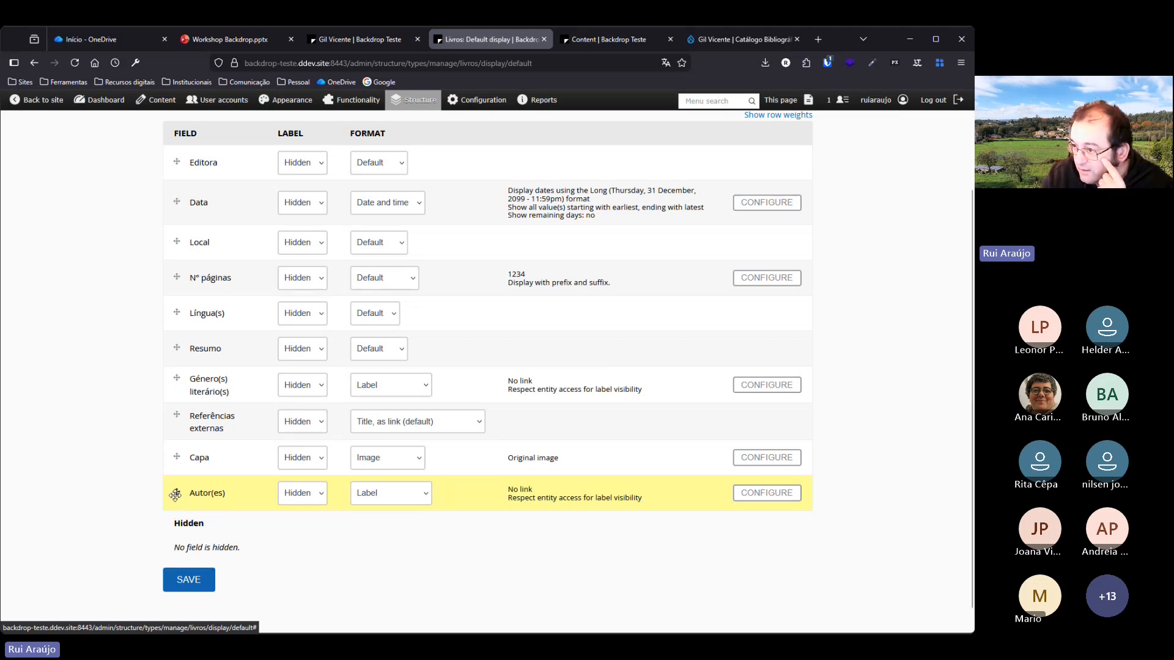
left_click_drag(174, 494, 179, 167)
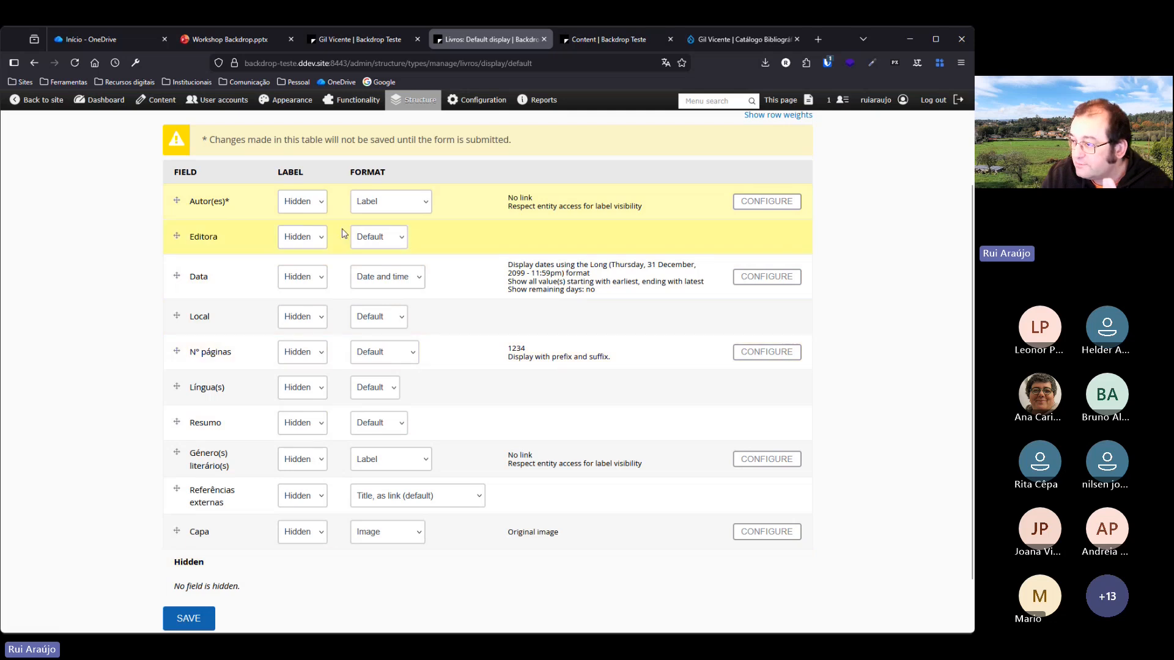
Set the Autor(es), Editora, Data, Local, N° páginas and Língua(s) labels to Inline.
left_click(316, 204)
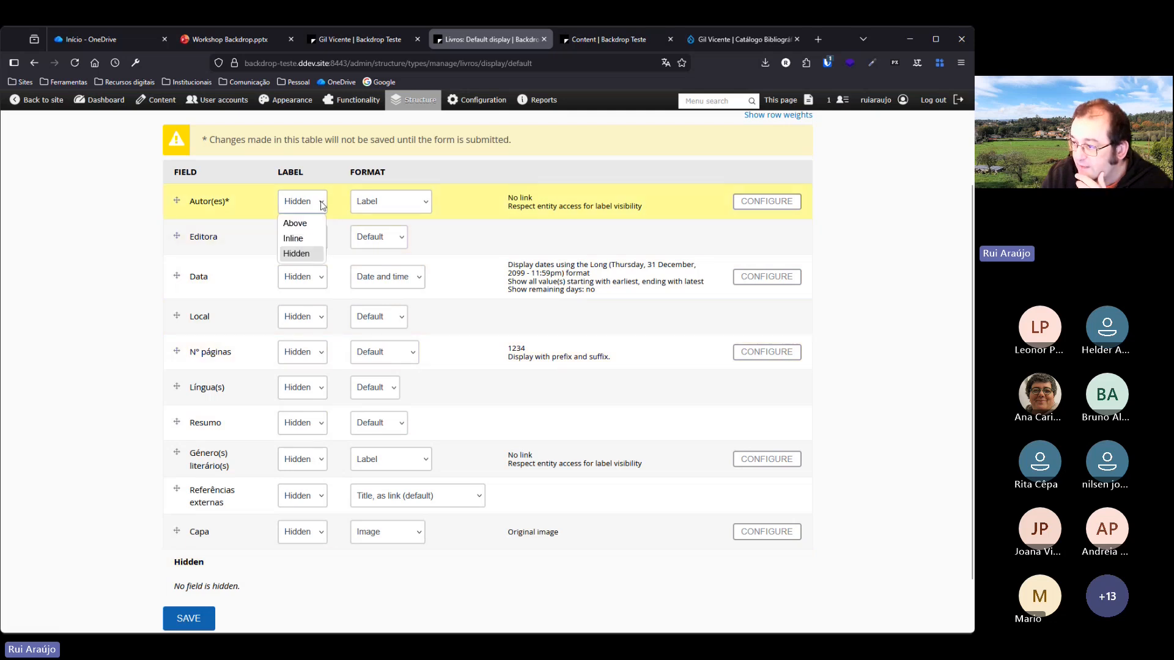
left_click(294, 239)
left_click(322, 236)
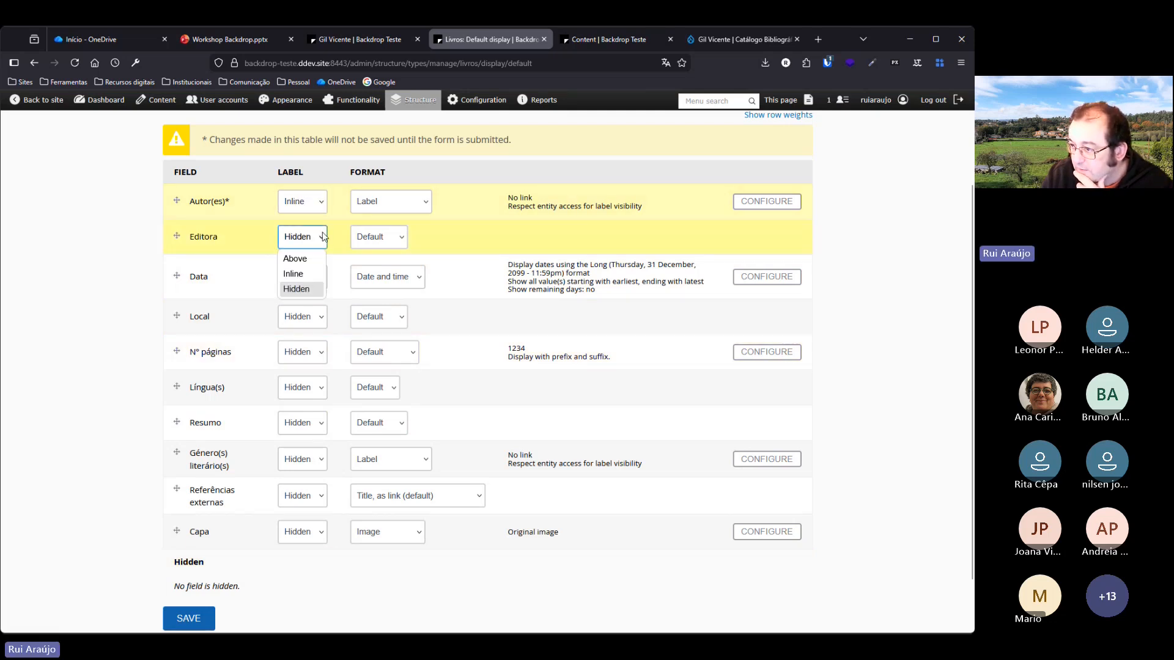
left_click(307, 274)
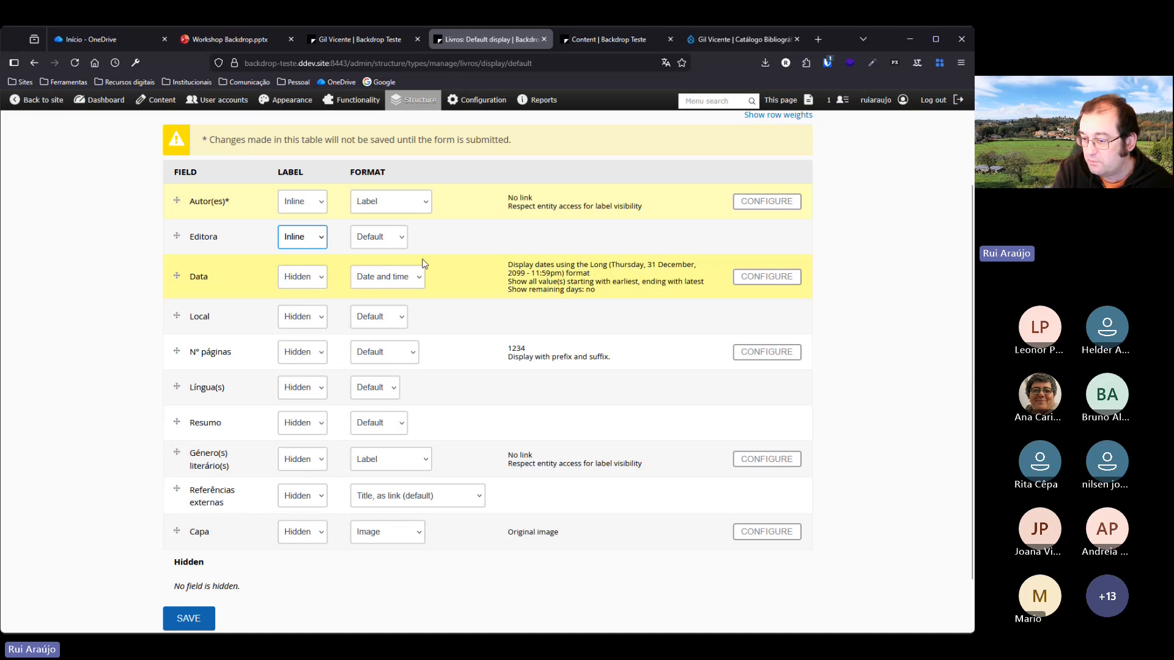
left_click(310, 280)
left_click(302, 317)
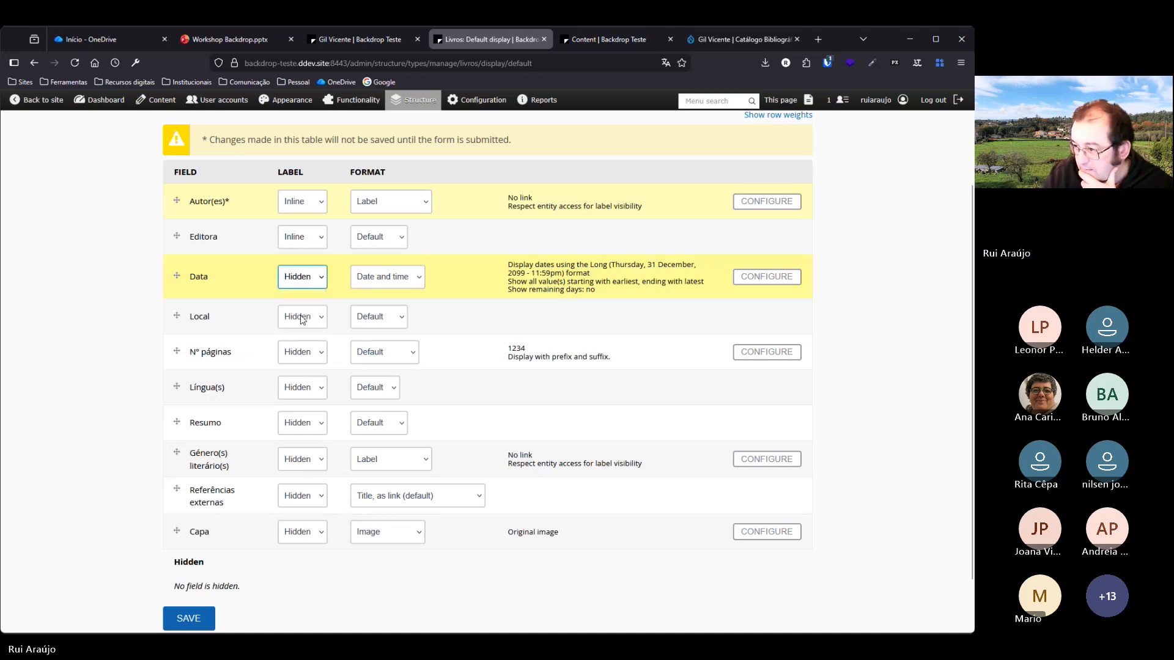
left_click(306, 317)
left_click(313, 355)
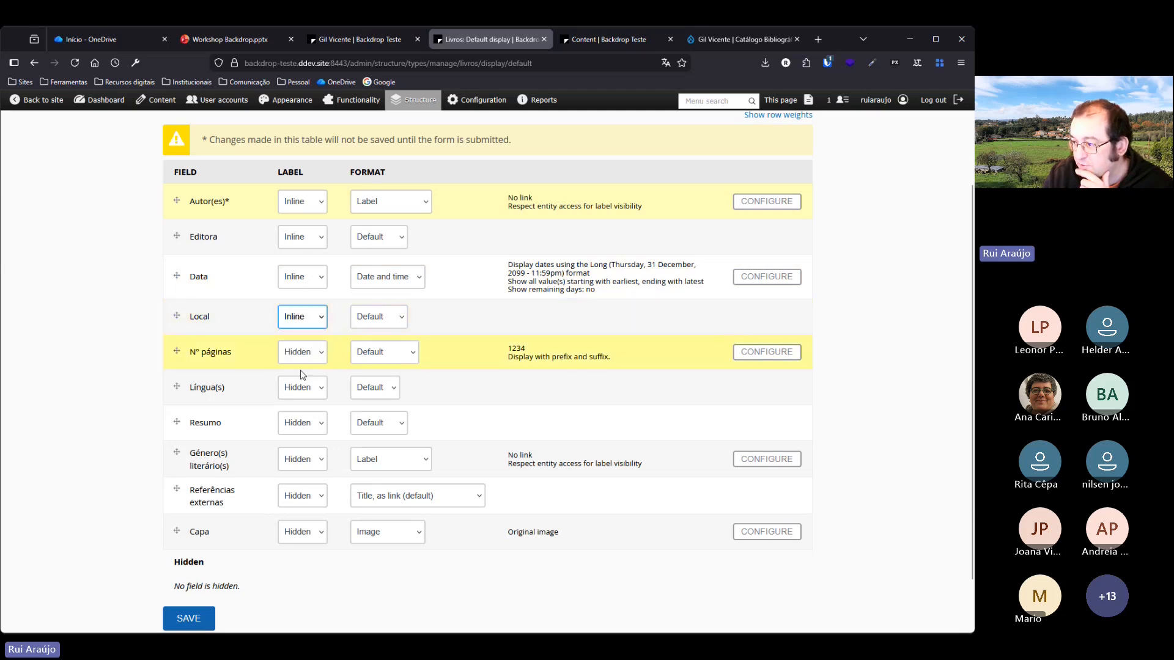
left_click(301, 352)
left_click(310, 400)
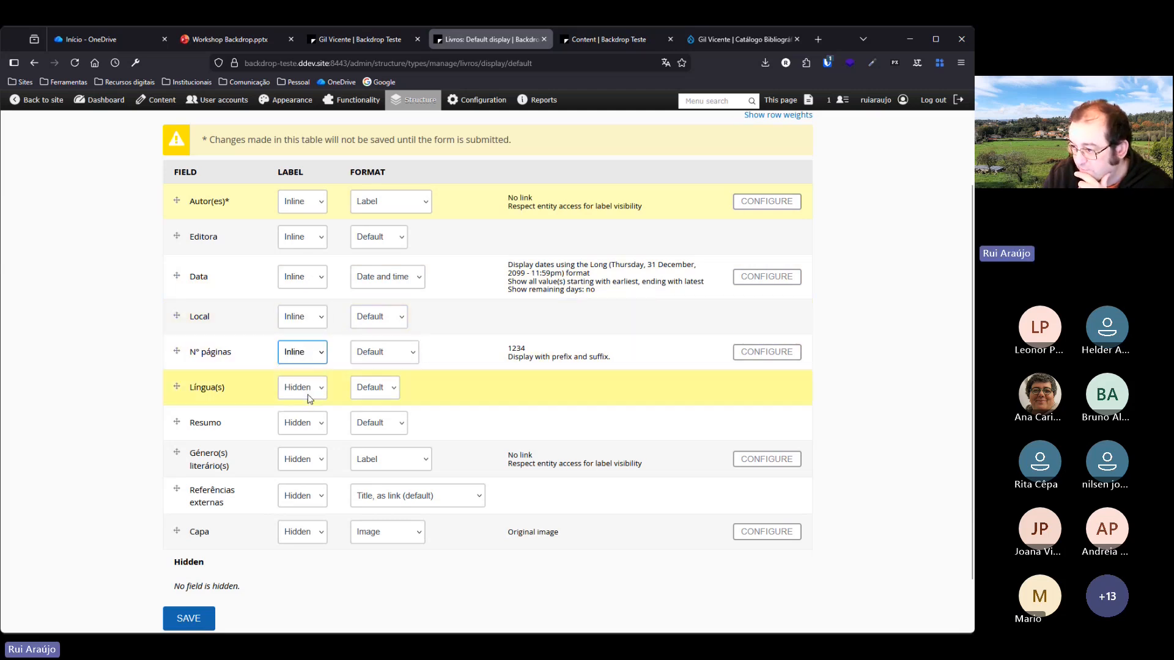
left_click(318, 394)
left_click(311, 424)
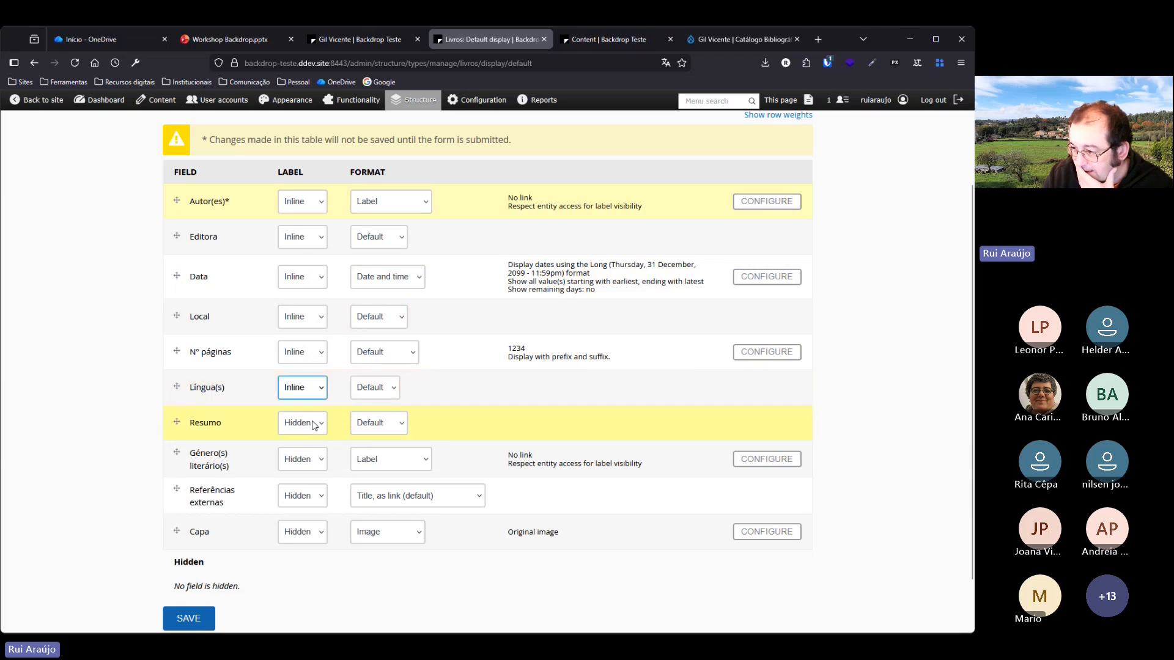
Set Resumo, Referências externas and Capa labels to Above, and Género(s) literário(s) to Inline.
left_click(318, 428)
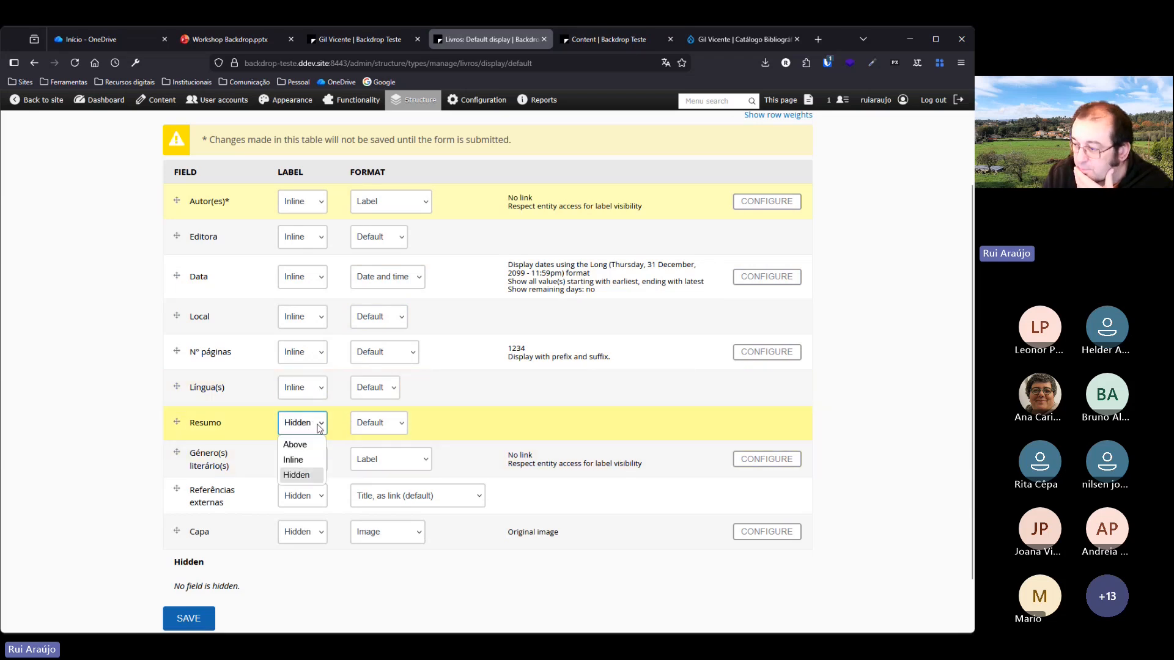
left_click(318, 444)
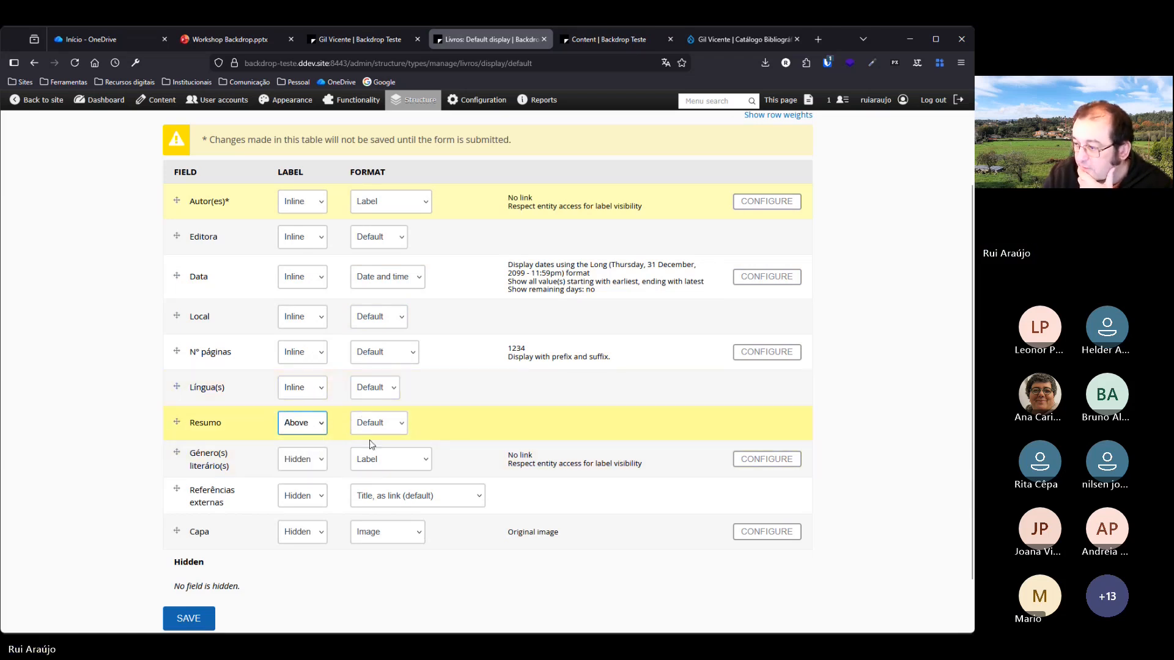
left_click(321, 454)
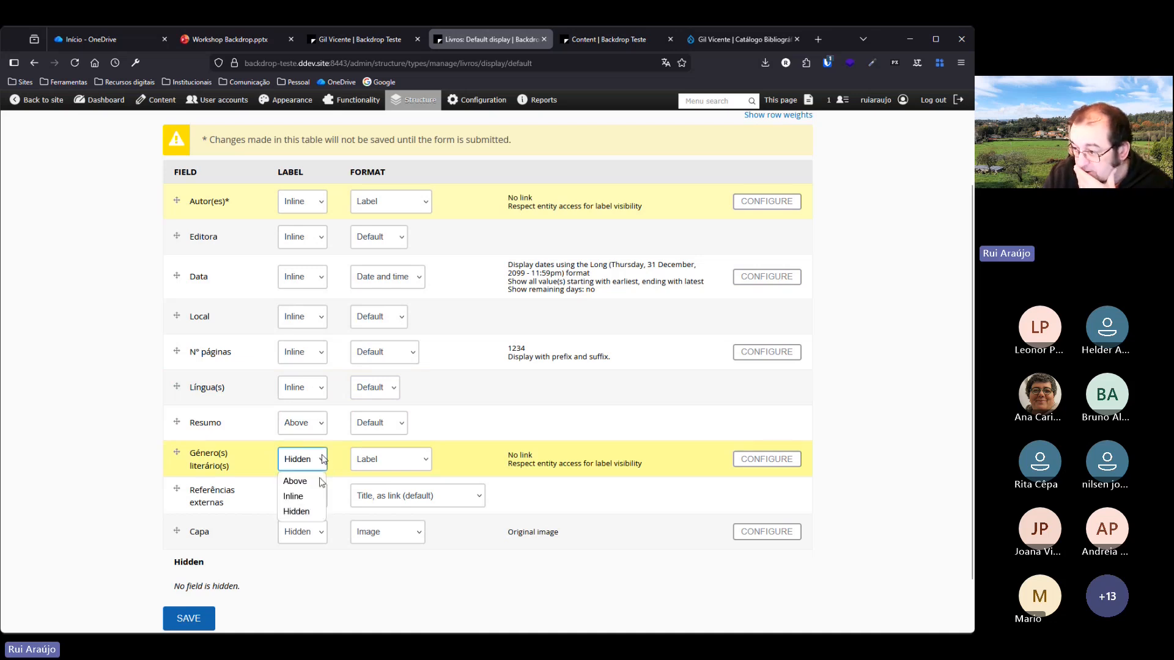
left_click(313, 497)
left_click(319, 498)
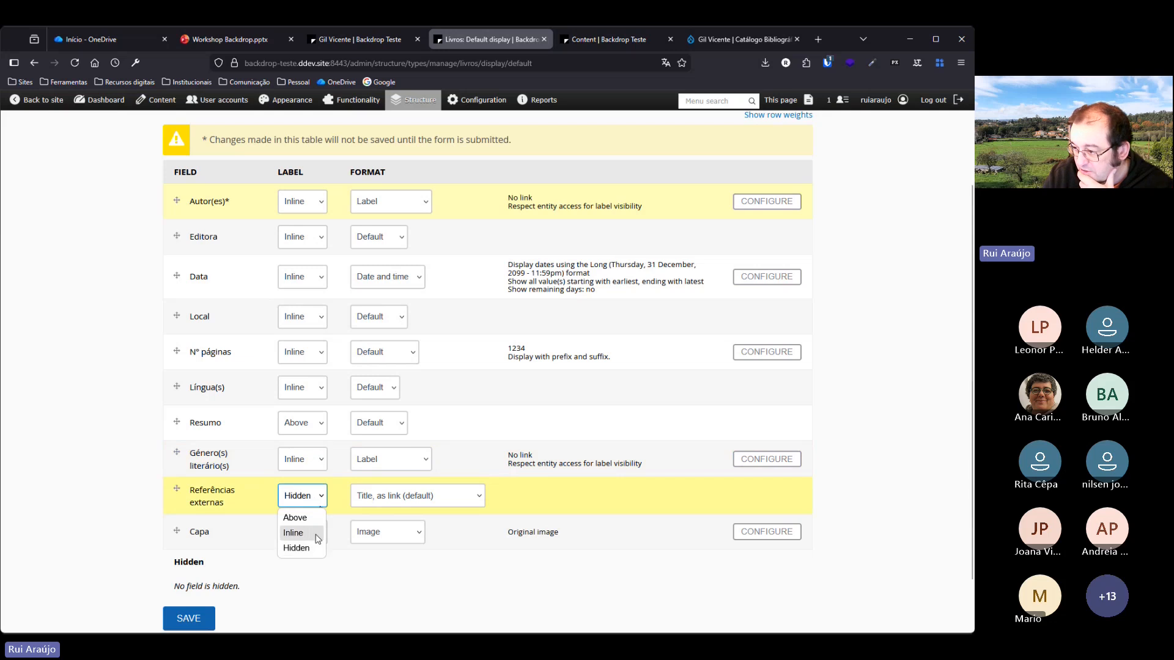
left_click(317, 518)
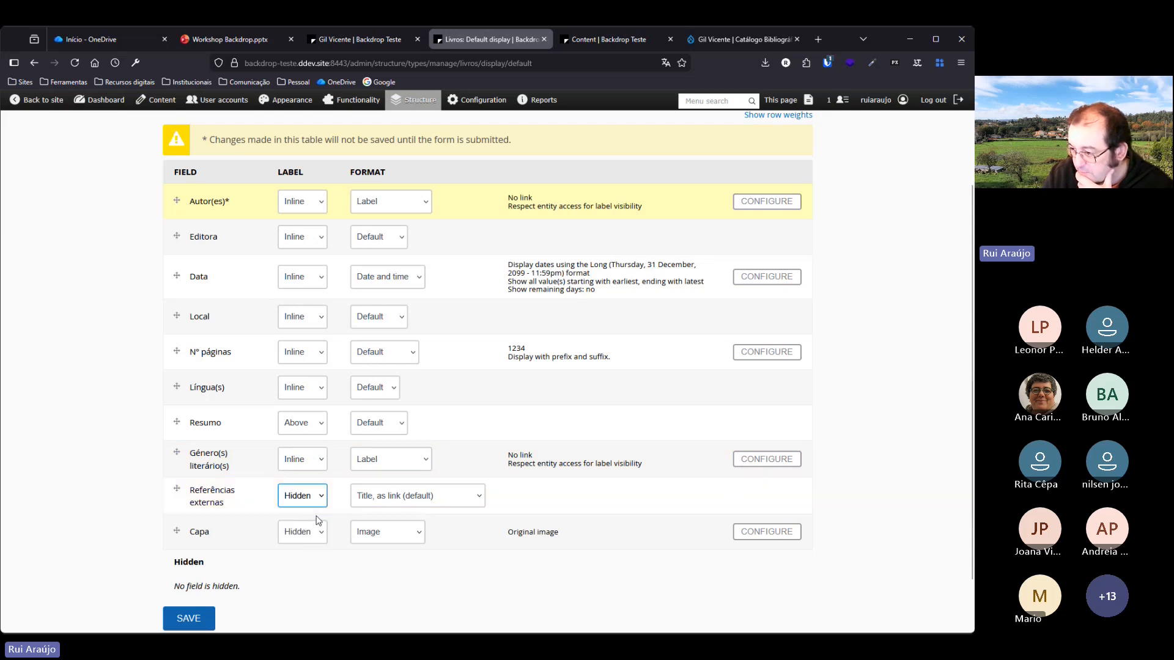
left_click(319, 533)
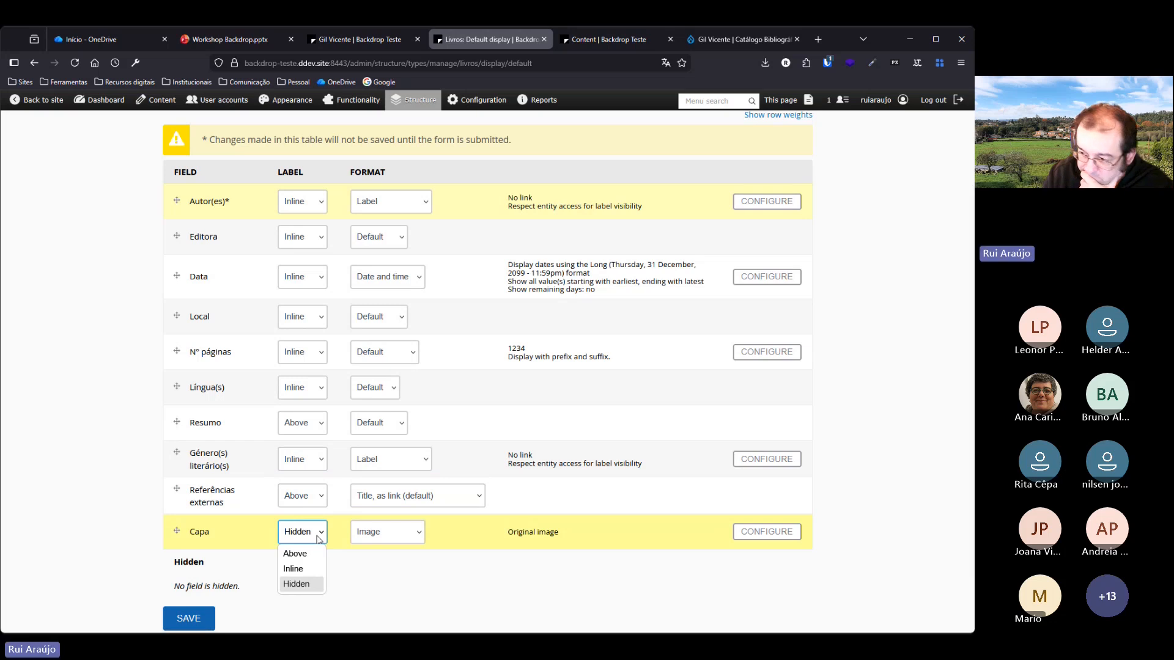
left_click(312, 560)
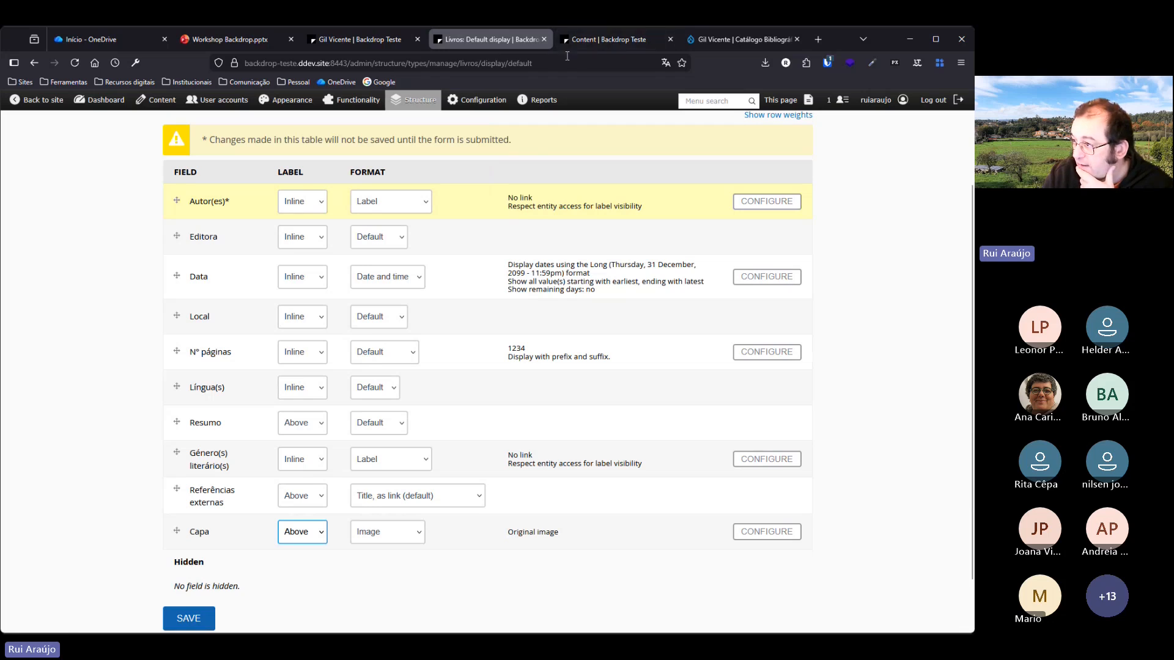
Open Auto da Barca do Inferno from the content list in a new tab and view it.
left_click(588, 43)
right_click(246, 385)
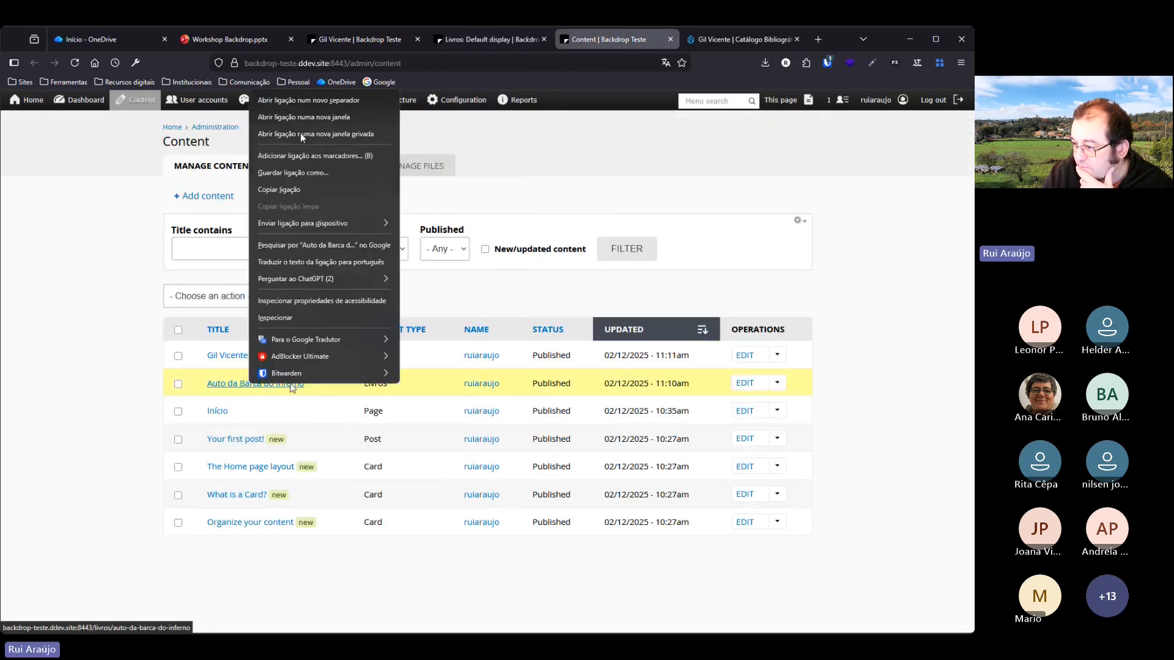
left_click(306, 101)
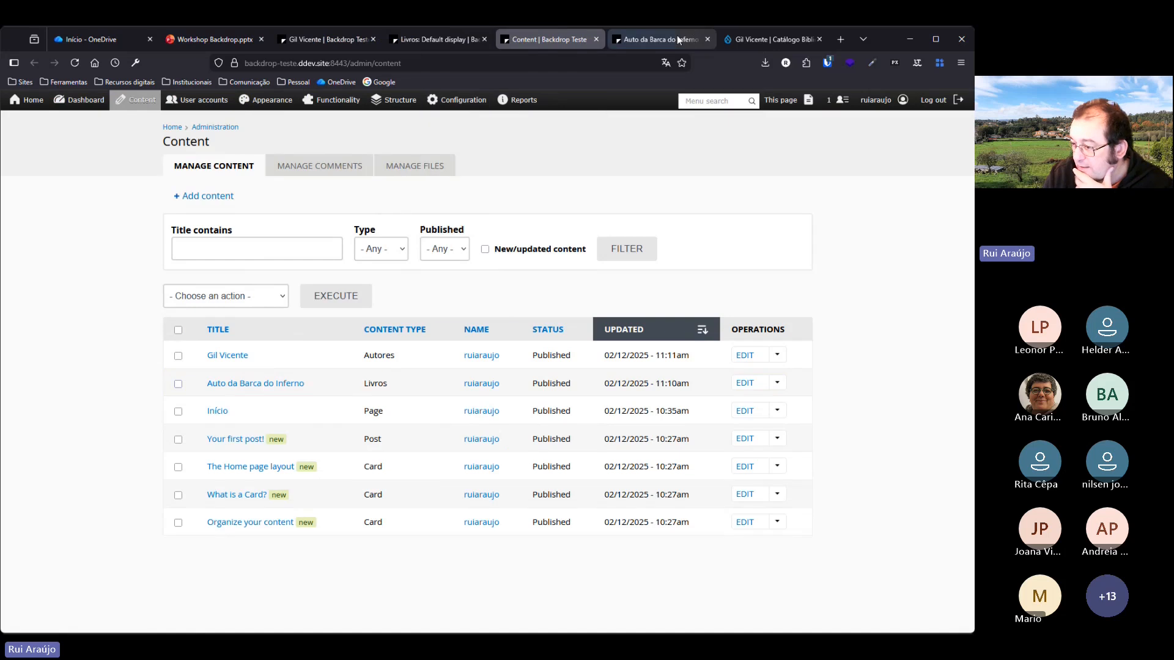
left_click(677, 37)
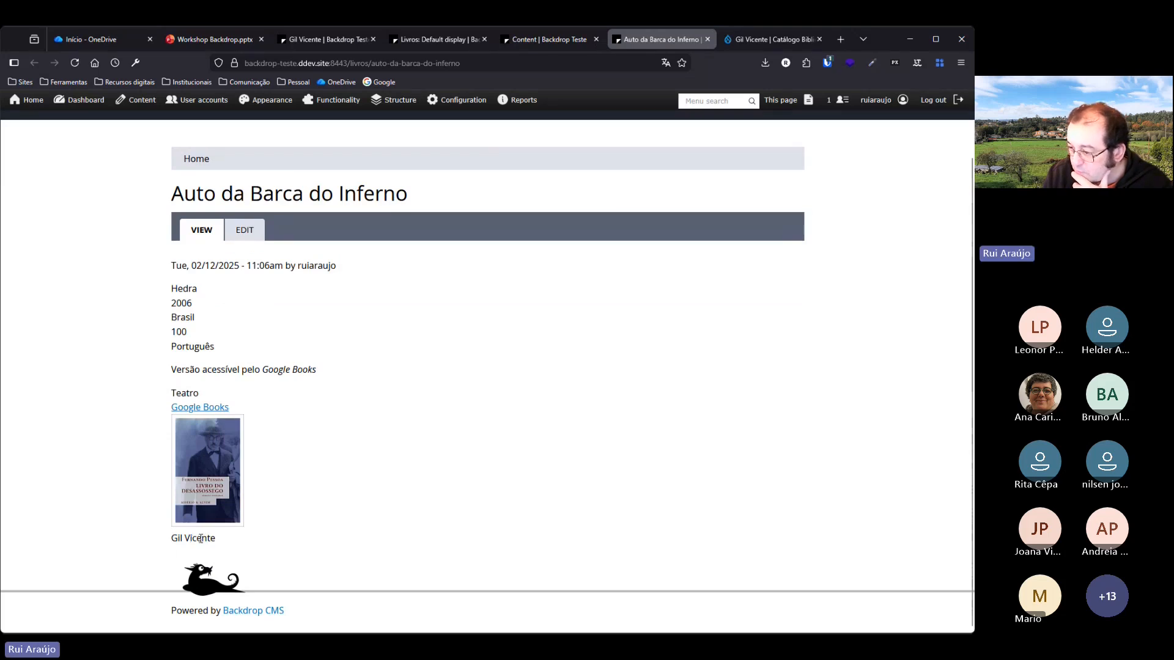
left_click(742, 39)
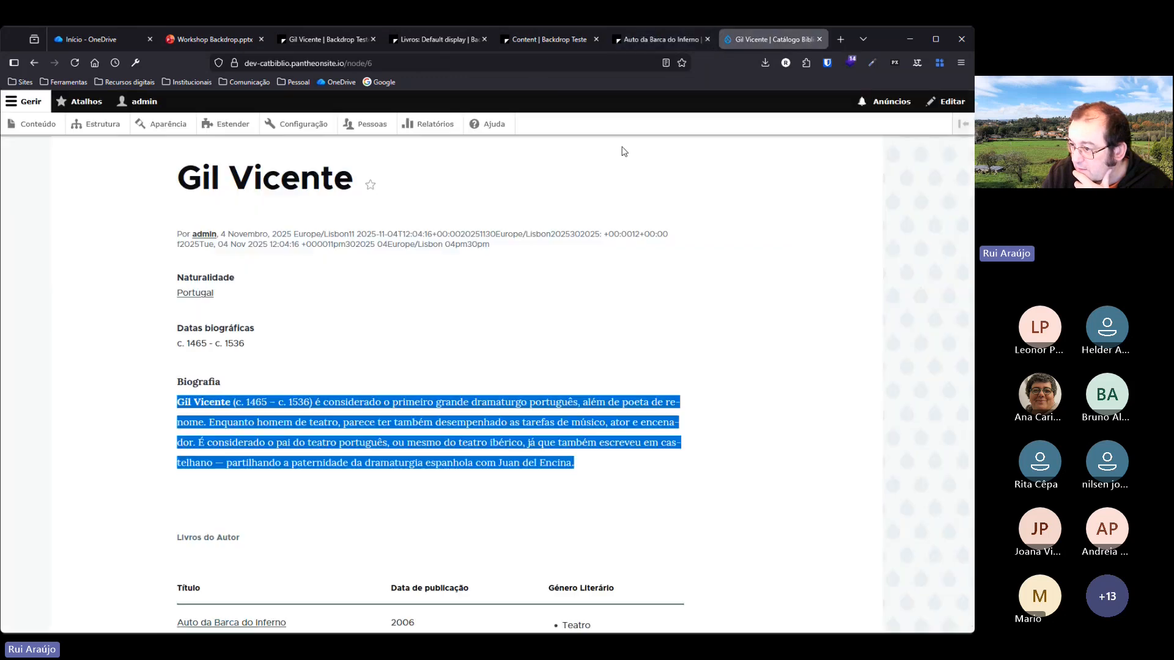
In the reference catalogue, follow the book's Gil Vicente author link, then return to the Backdrop book.
left_click(270, 291)
left_click(34, 62)
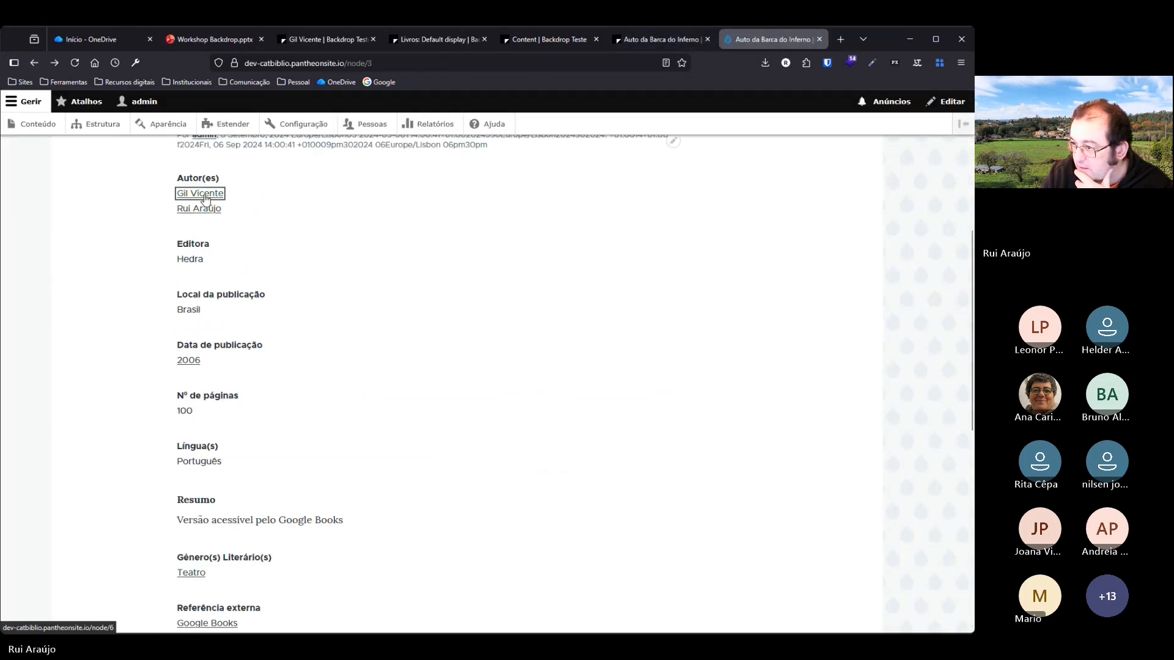
left_click(204, 195)
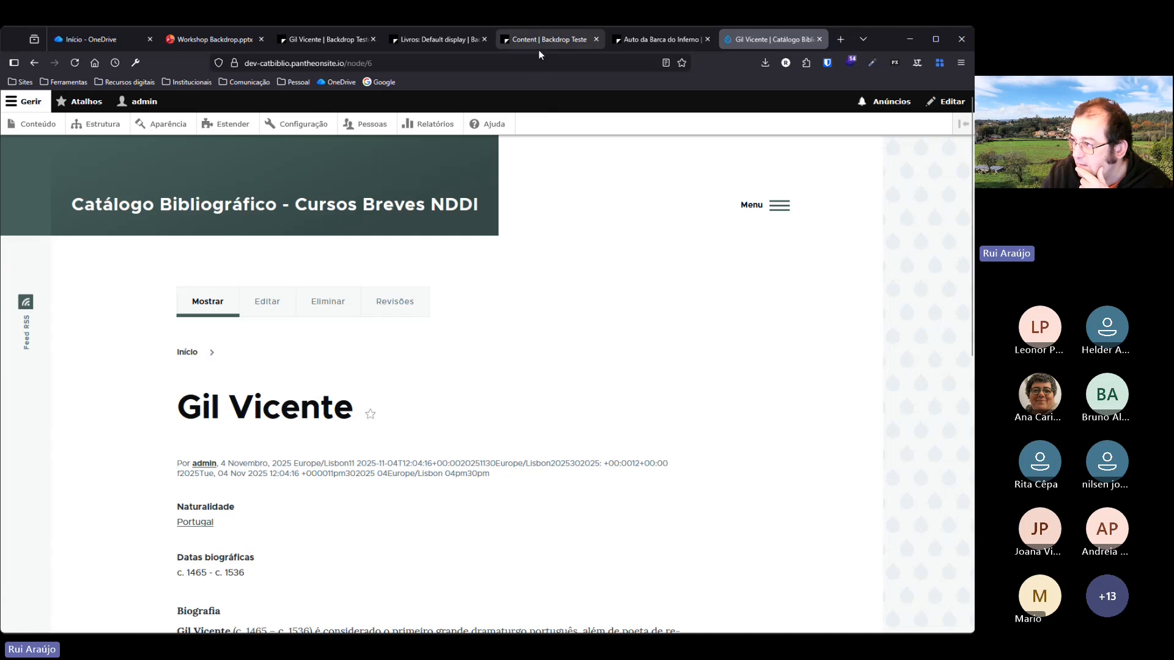
left_click(635, 40)
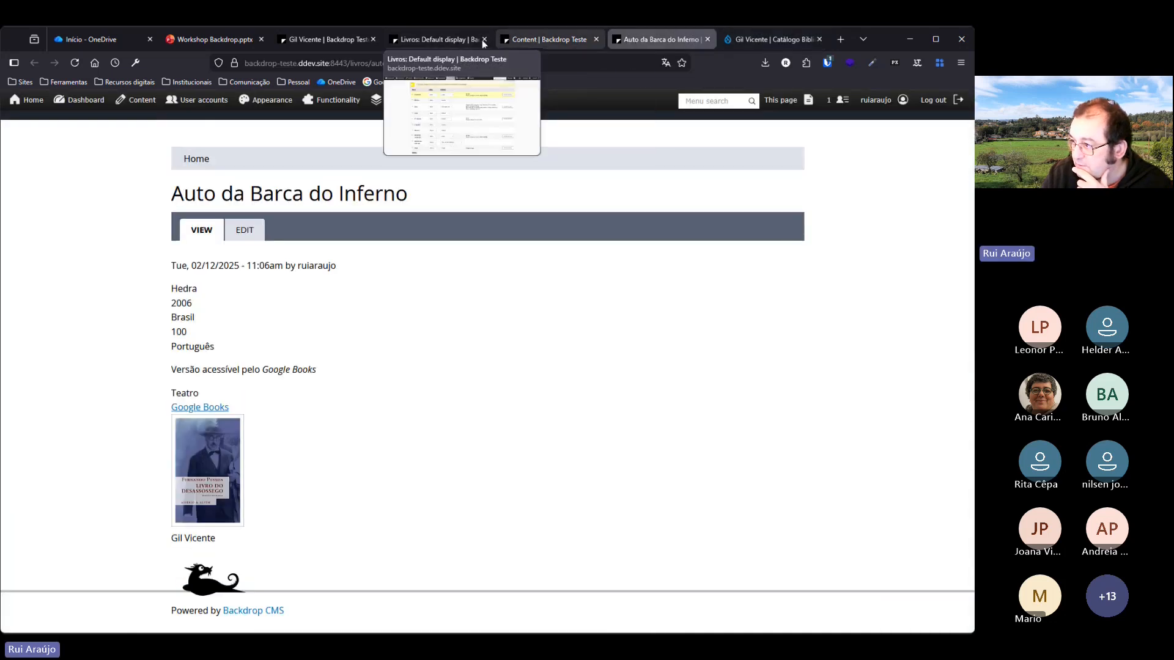
Configure the Autor(es) formatter to link each author label to its referenced entity.
left_click(445, 41)
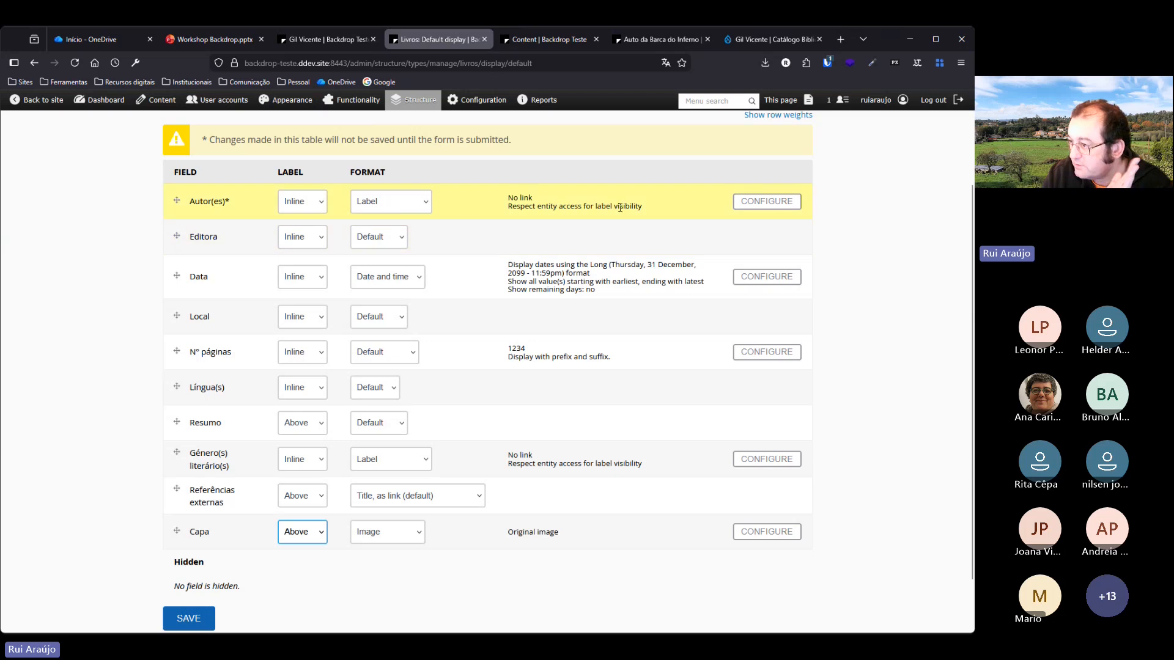
left_click(768, 207)
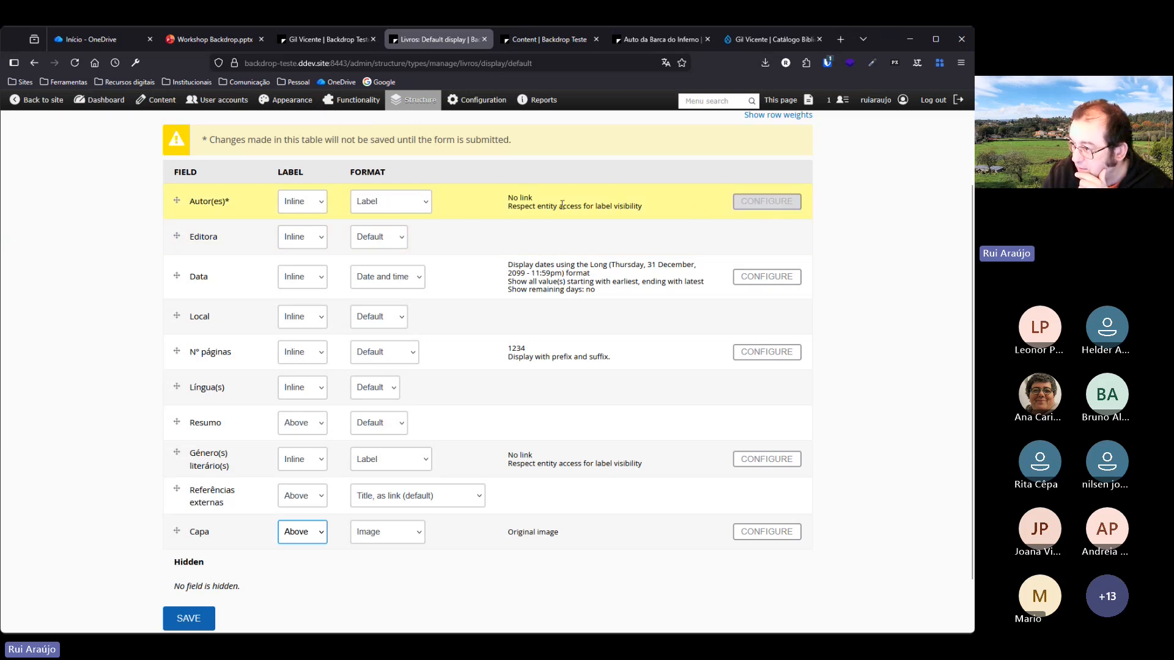
left_click_drag(505, 200, 546, 202)
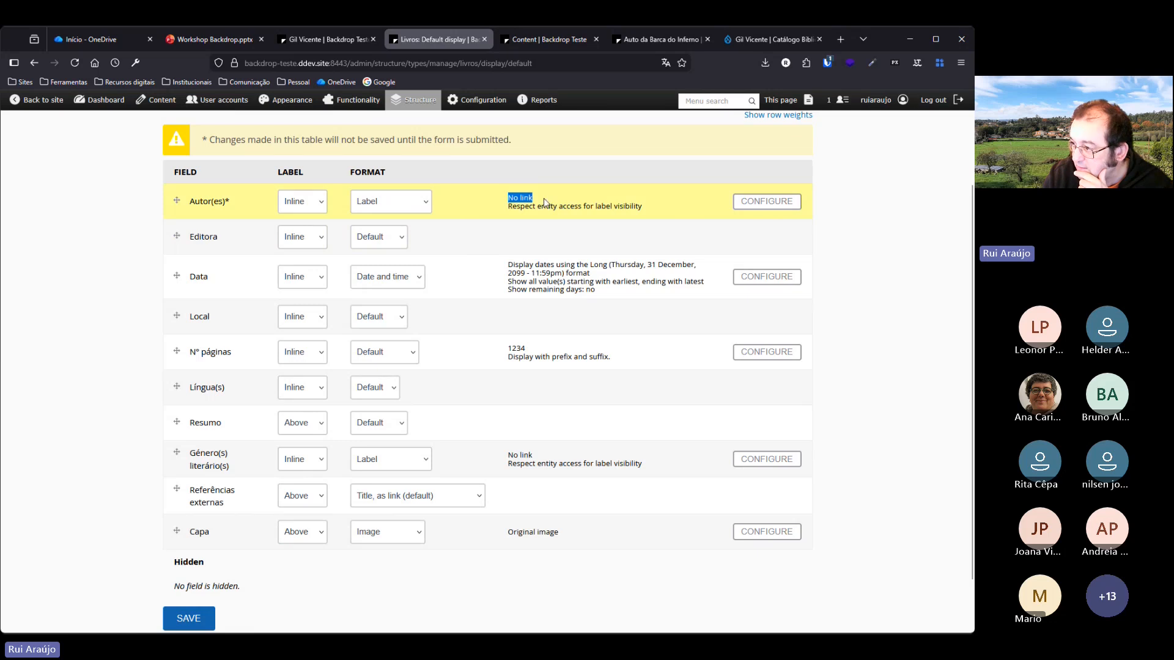
left_click(767, 201)
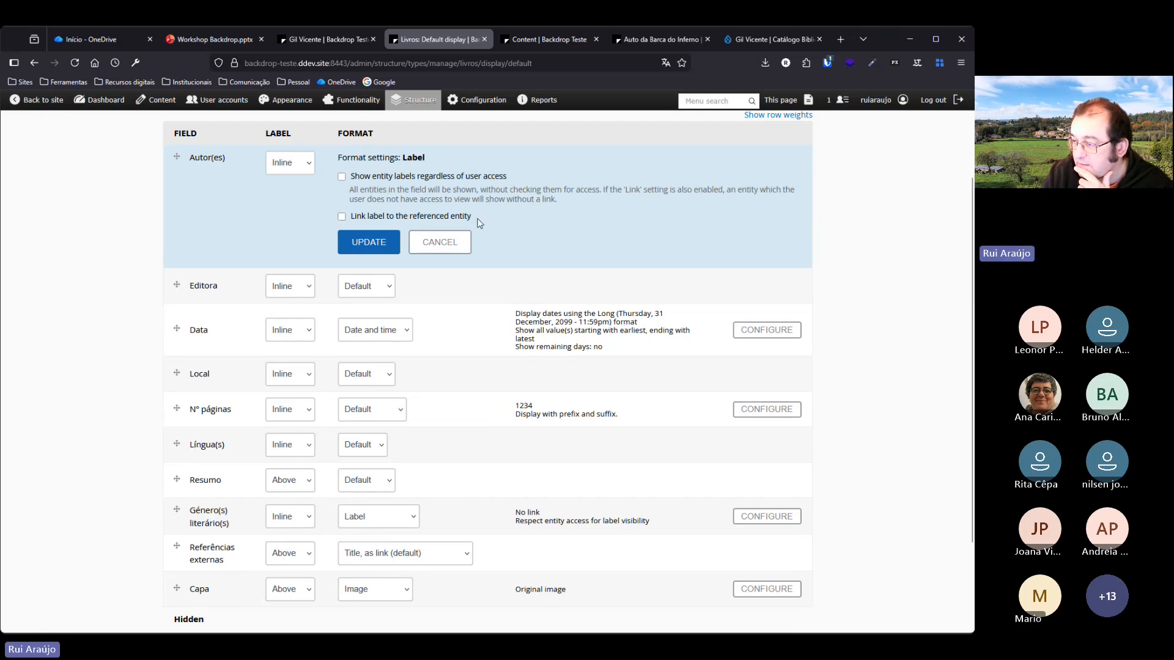
left_click(341, 217)
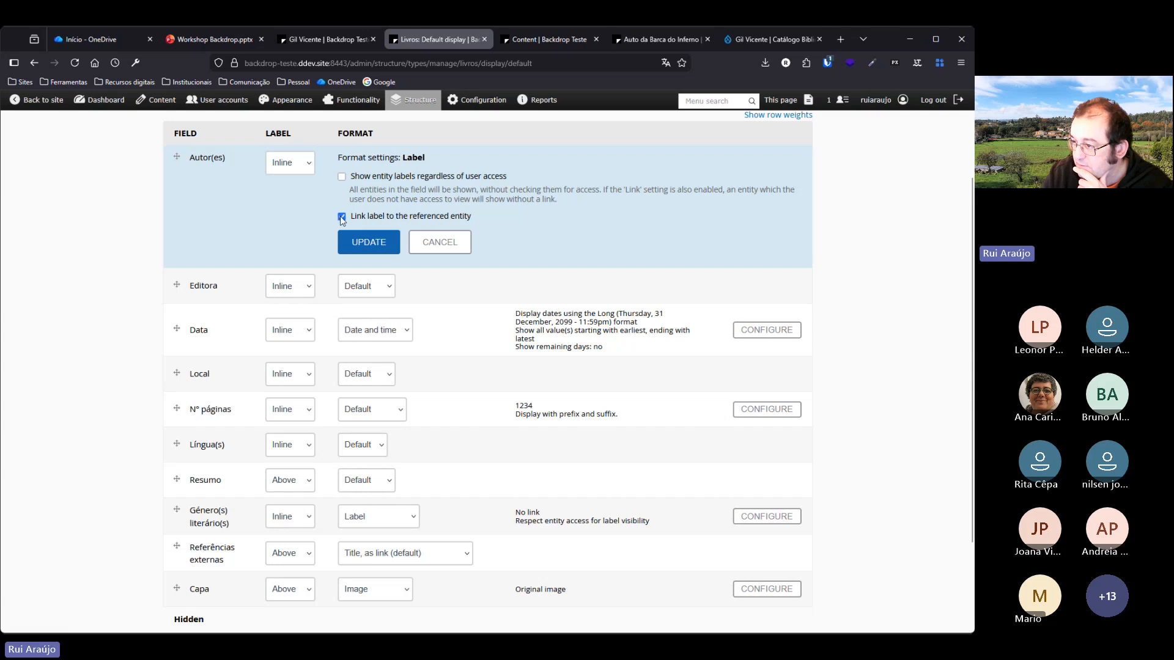
left_click(370, 243)
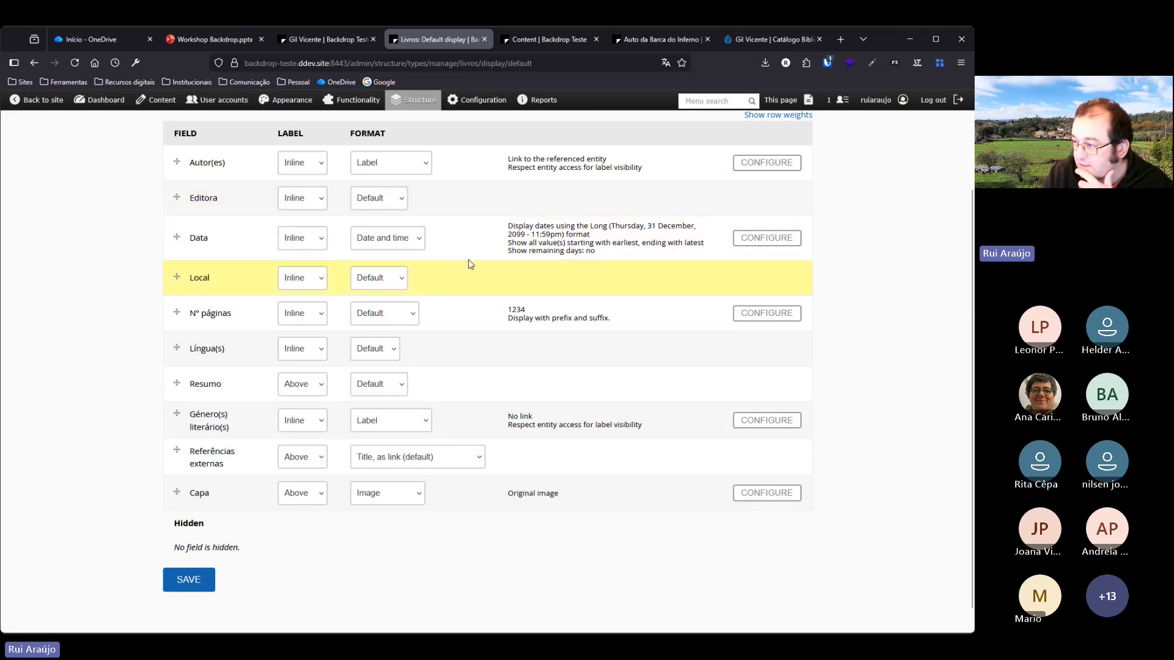
Set the Data field's date format to HTML year (2099) and apply it.
left_click(424, 242)
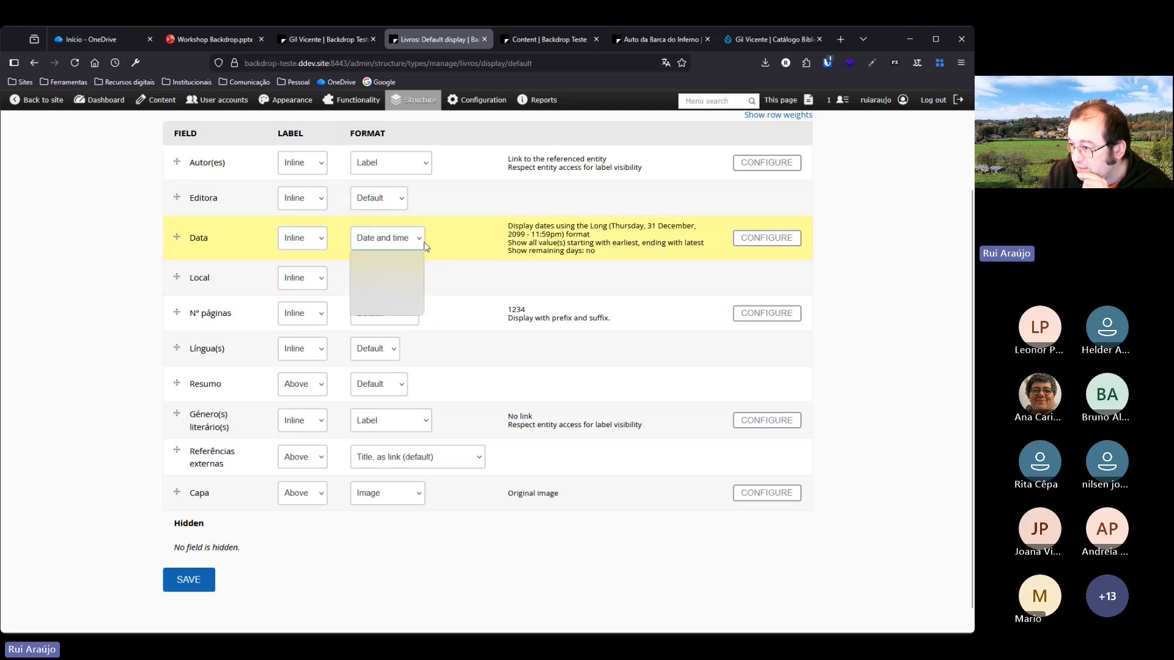
left_click(484, 205)
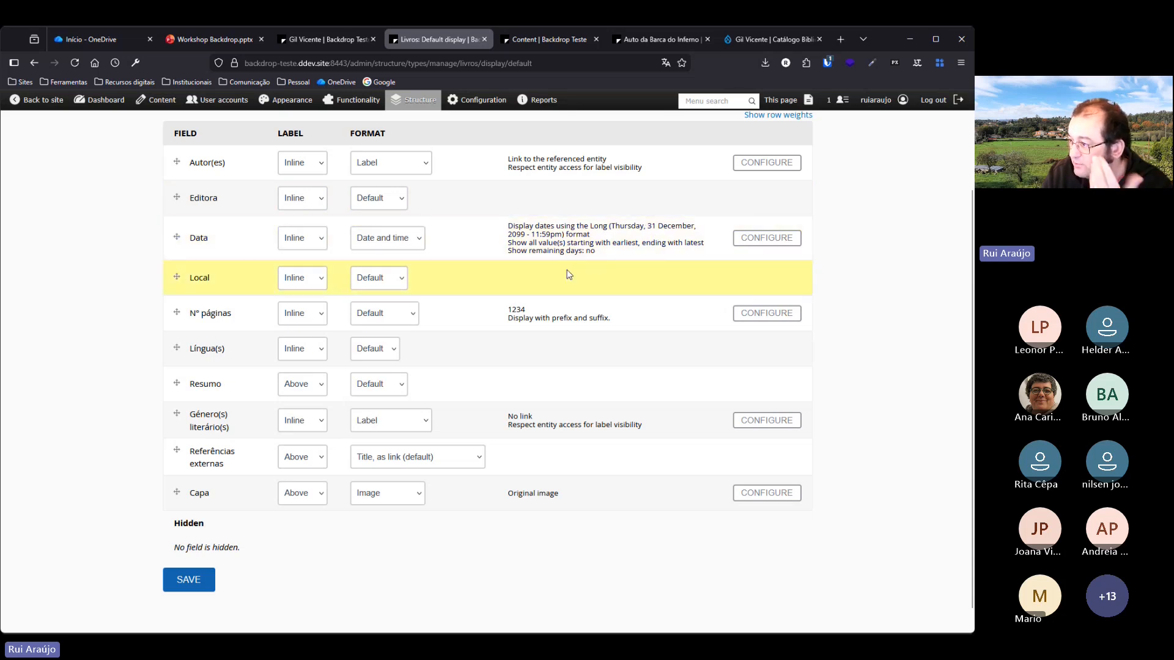
left_click(746, 242)
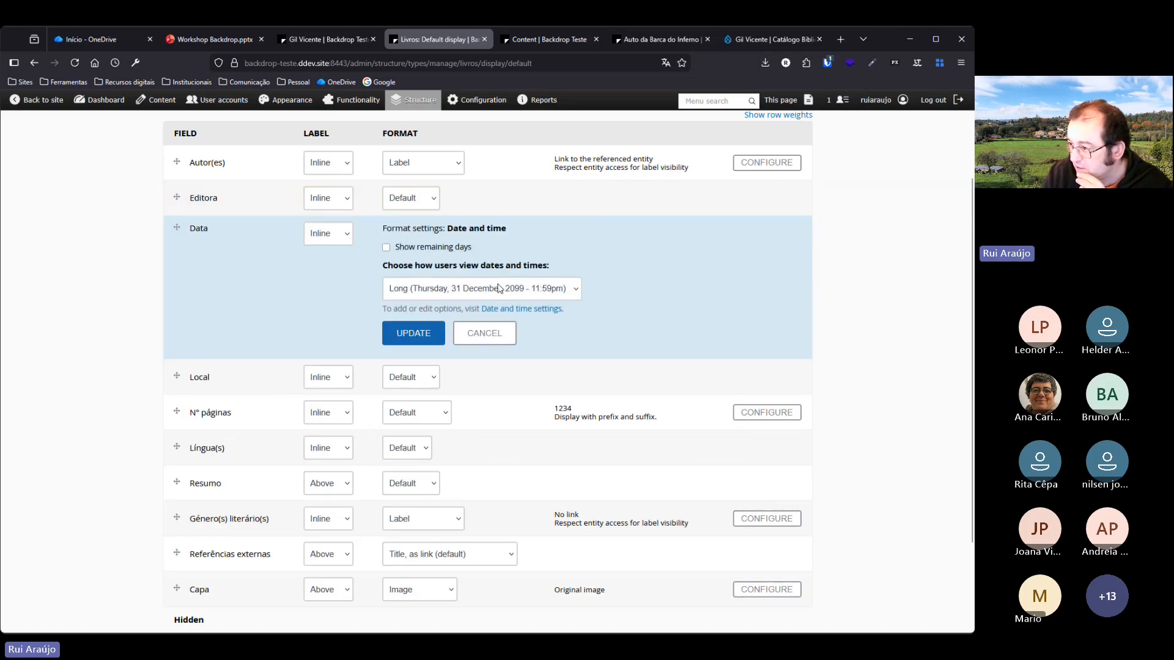
left_click(574, 294)
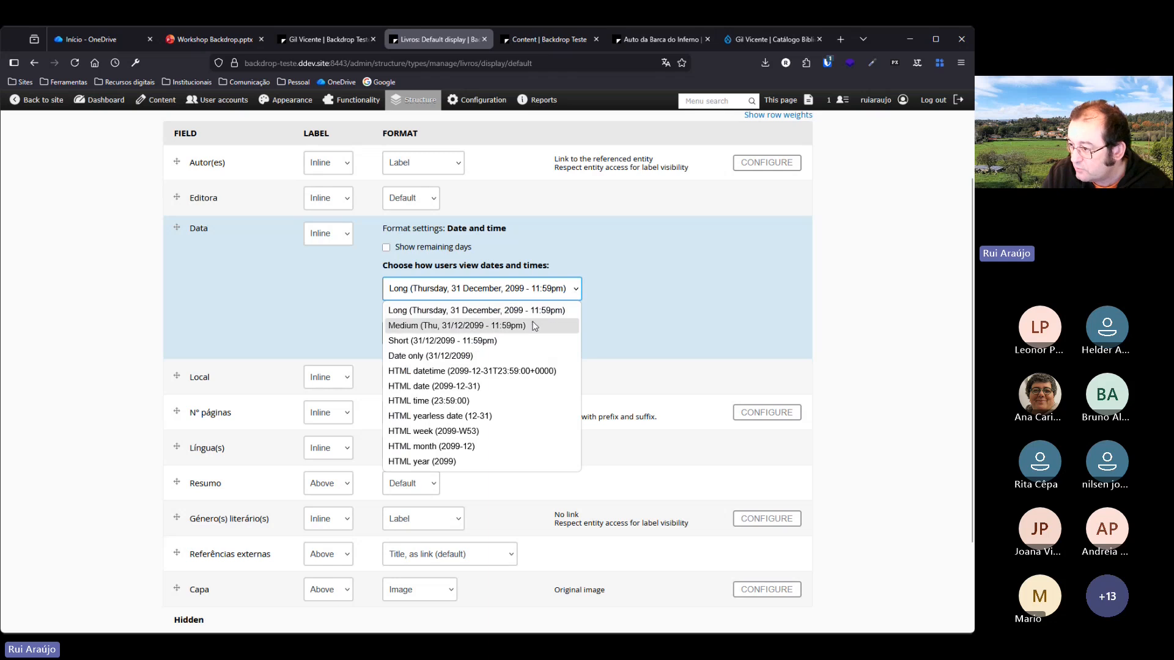
left_click(468, 460)
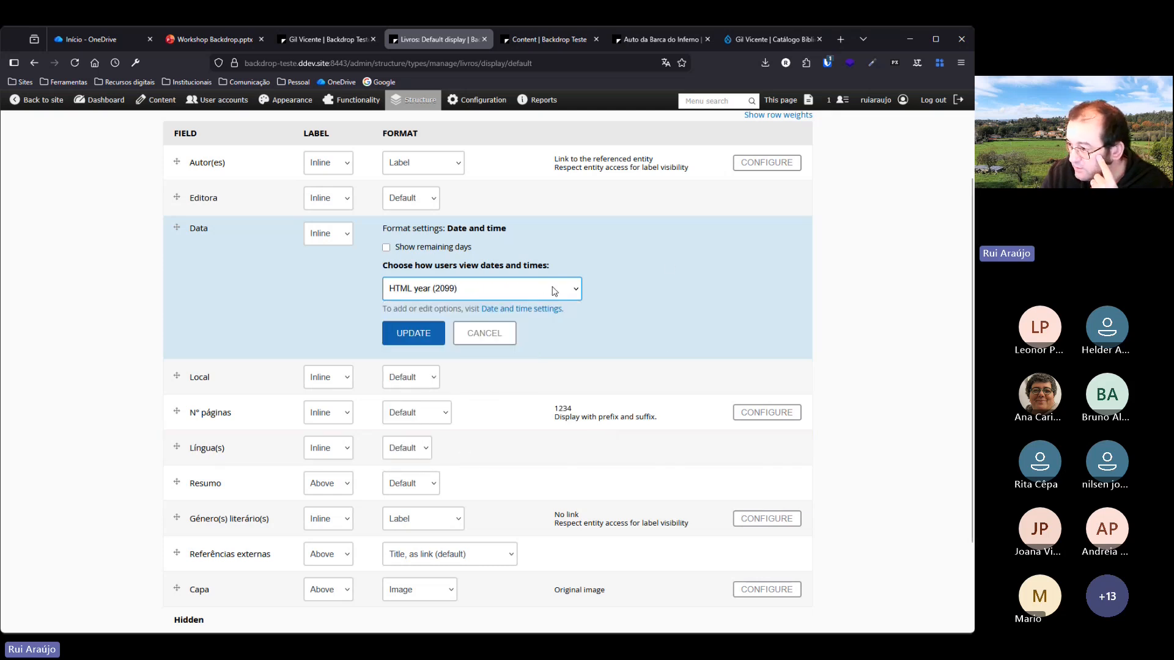
left_click(436, 336)
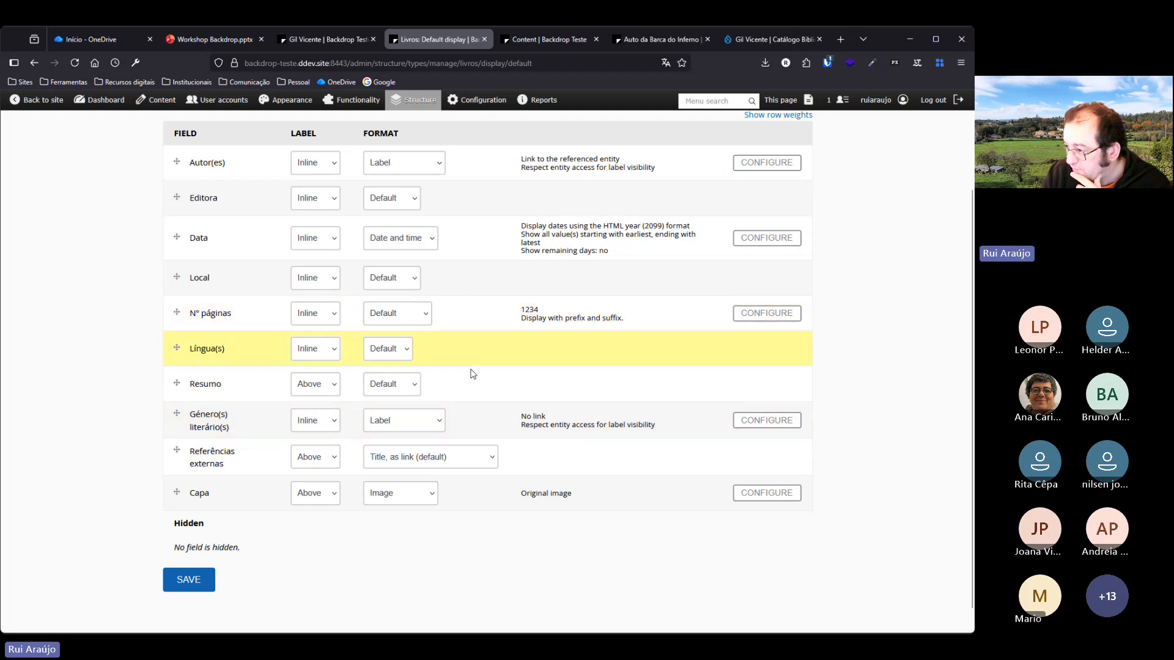
scroll(561, 406, "down", 1)
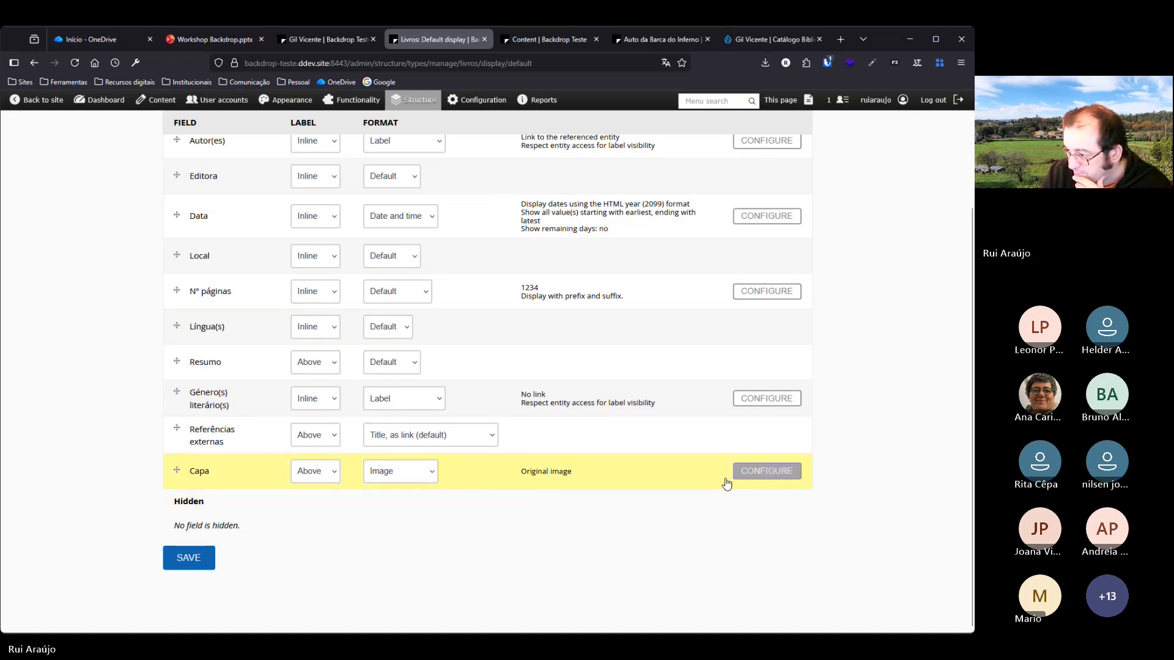
left_click(436, 471)
left_click(428, 473)
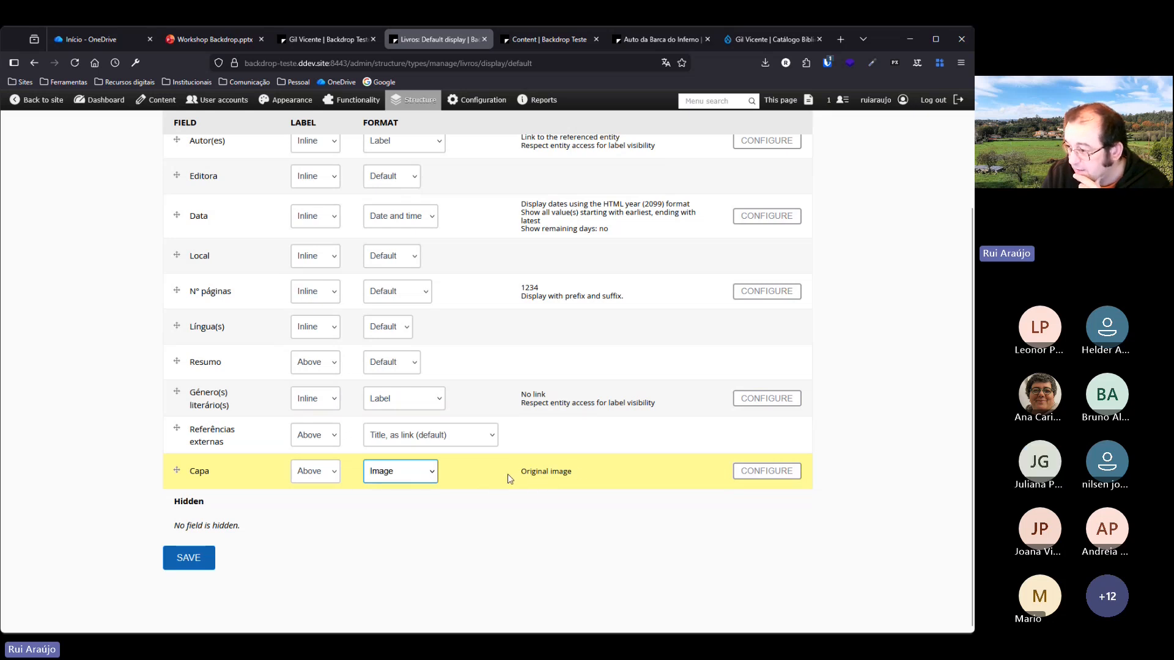
left_click(530, 468)
left_click_drag(521, 472, 569, 471)
left_click(571, 473)
left_click(574, 476)
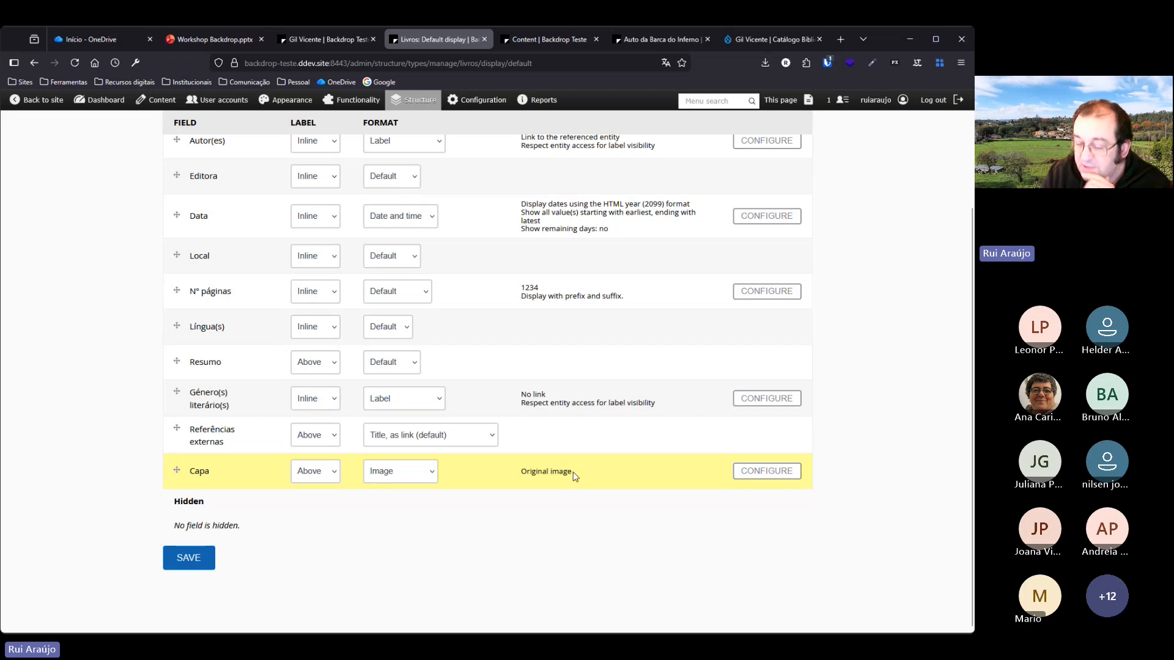
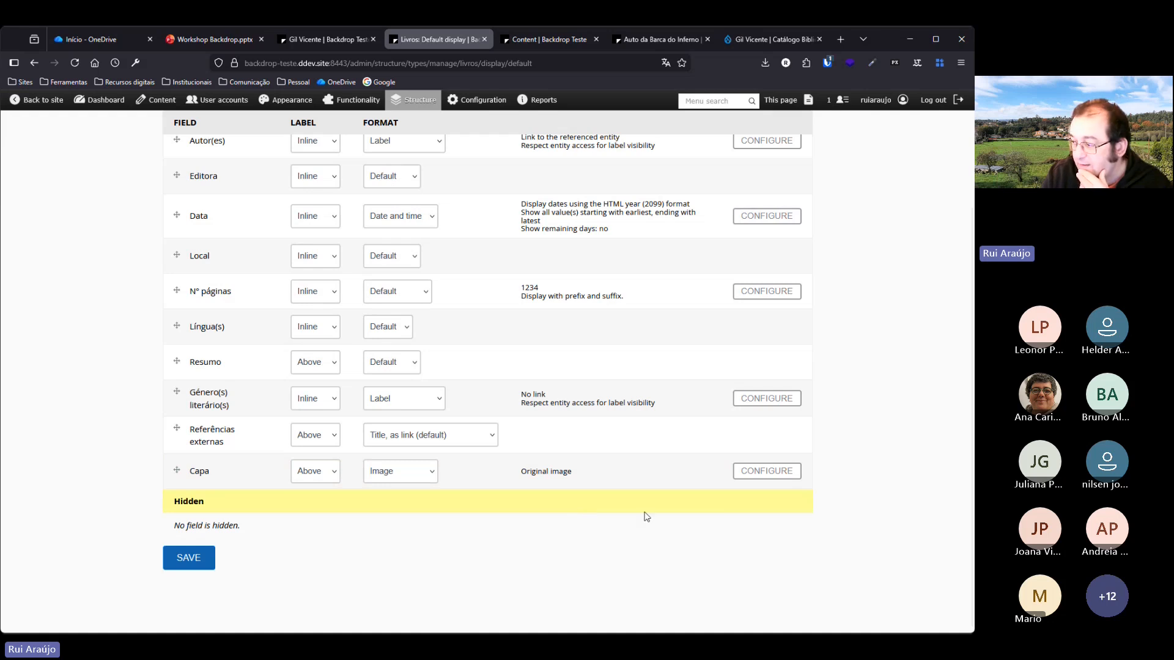
Glance at the Capa format settings, then go back to the Livros display modes overview.
left_click(753, 478)
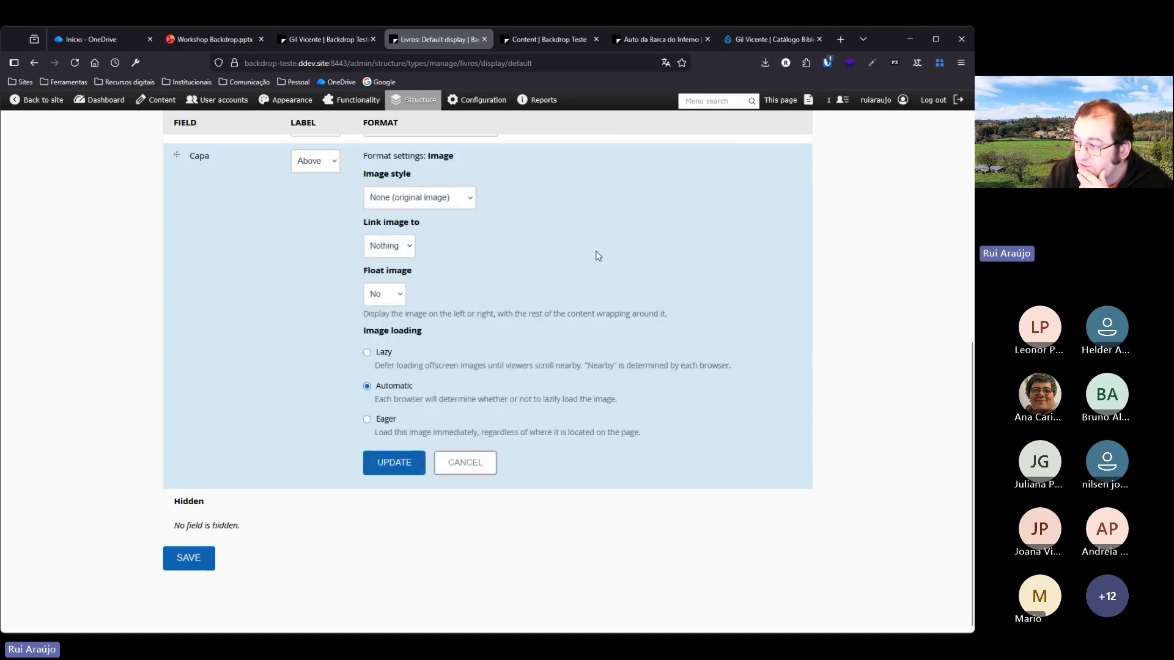
left_click(40, 63)
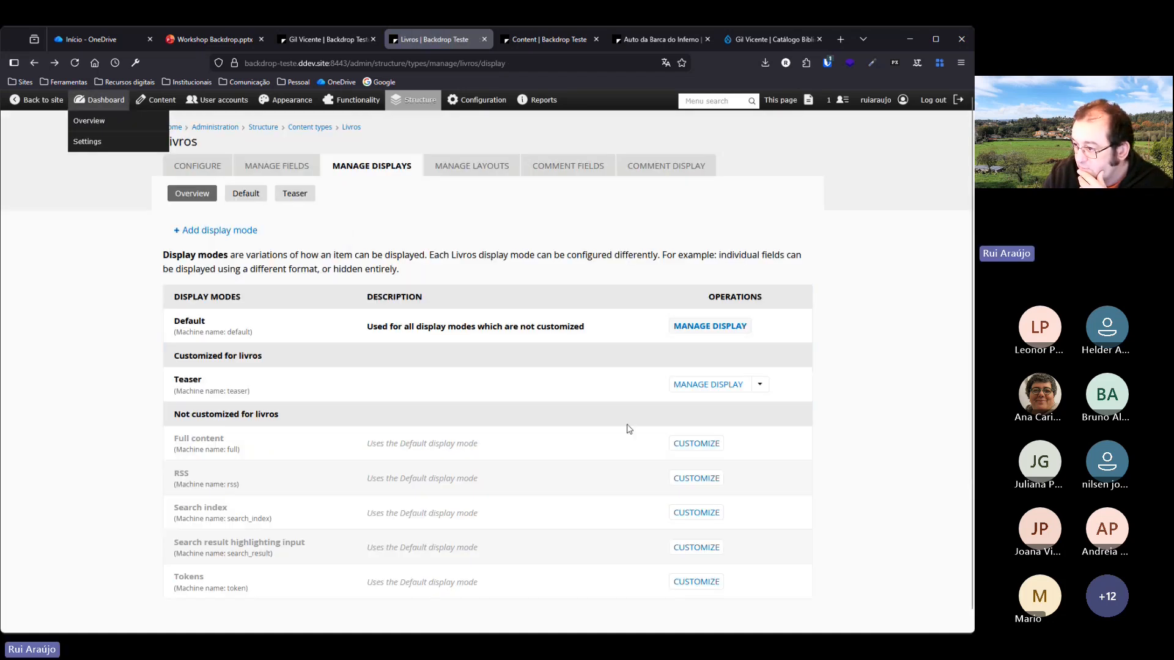
In the Default display, move Autor(es) to the top and link it to its author.
left_click(709, 326)
scroll(651, 249, "down", 1)
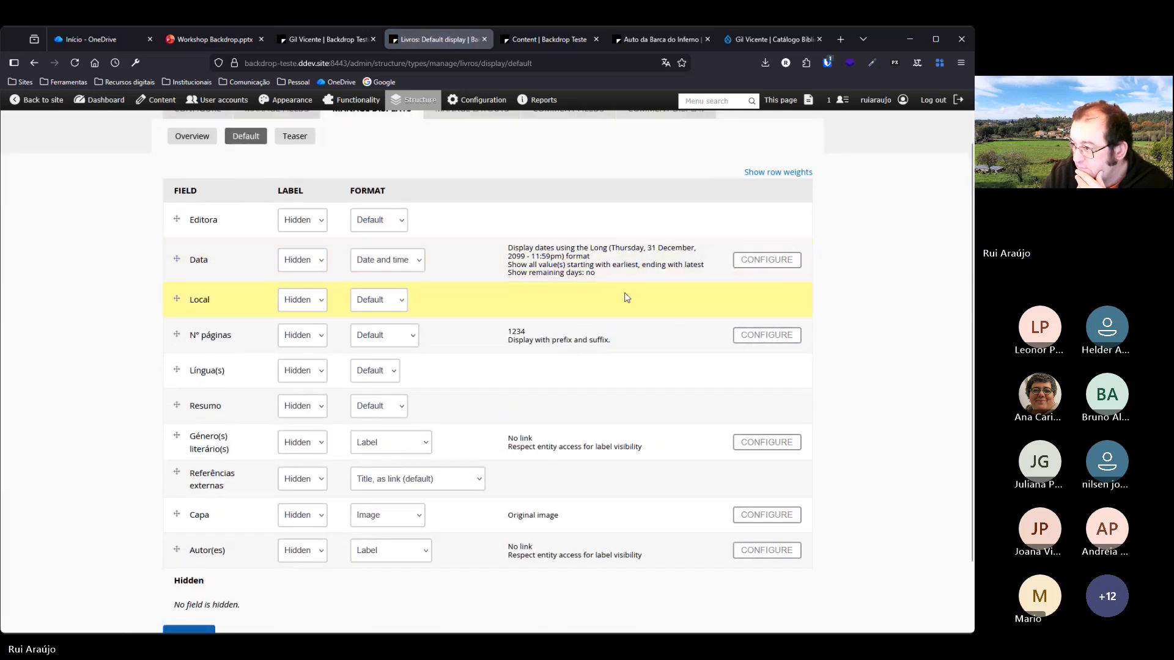
scroll(625, 297, "down", 1)
scroll(628, 300, "up", 2)
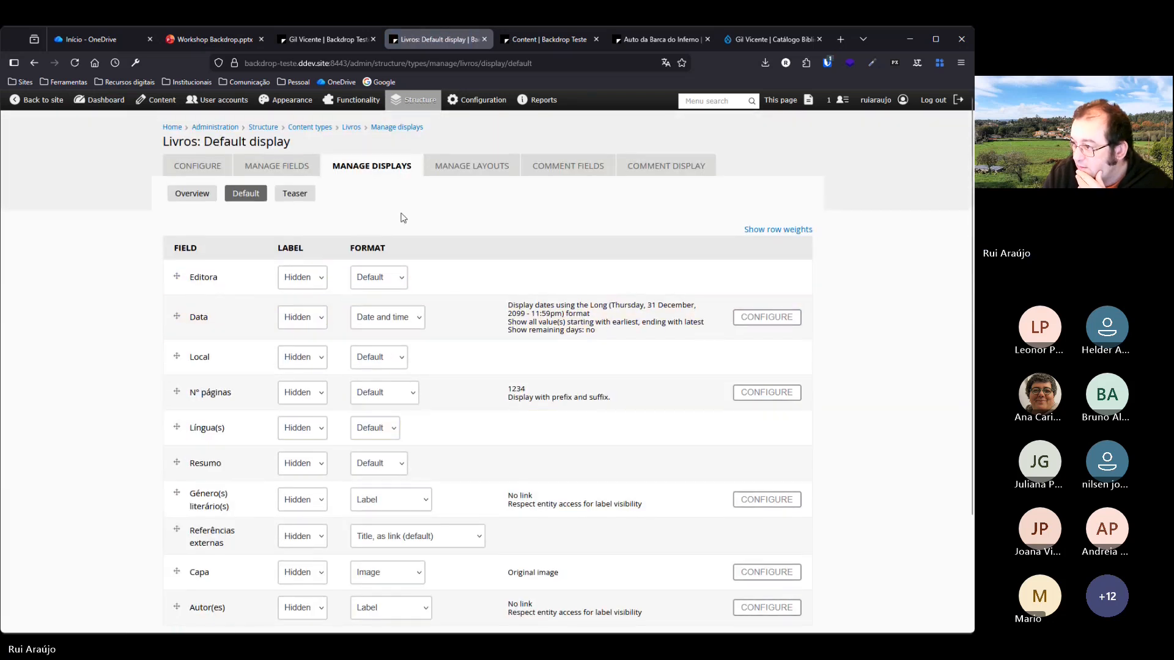
scroll(403, 218, "down", 1)
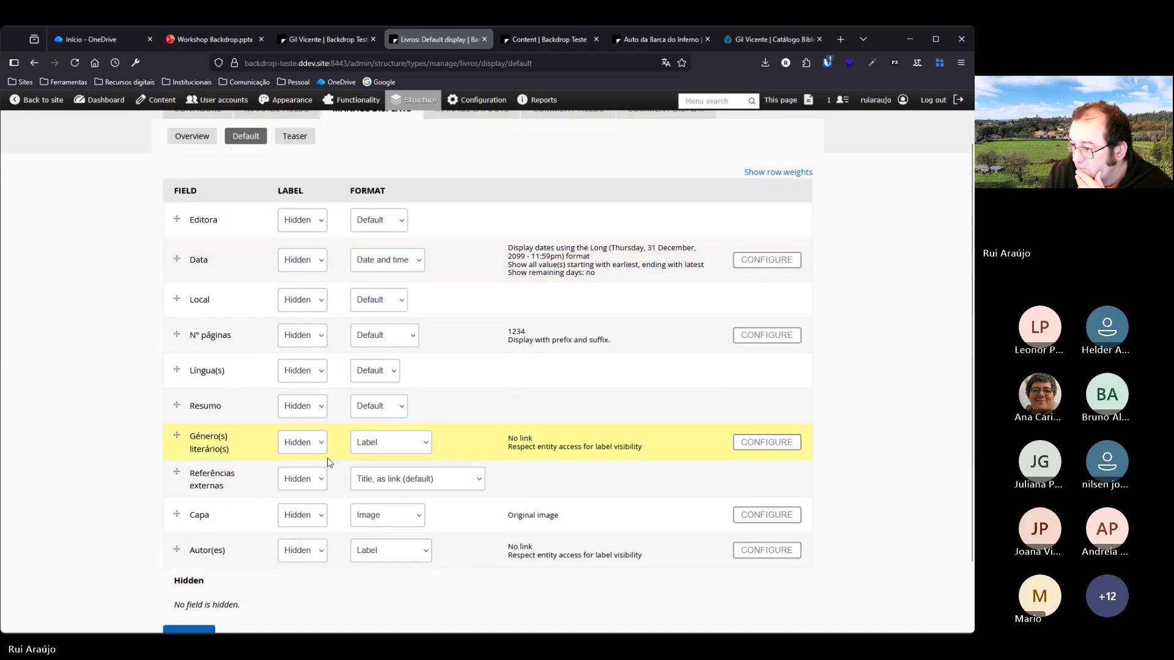
left_click_drag(177, 549, 166, 235)
left_click(771, 258)
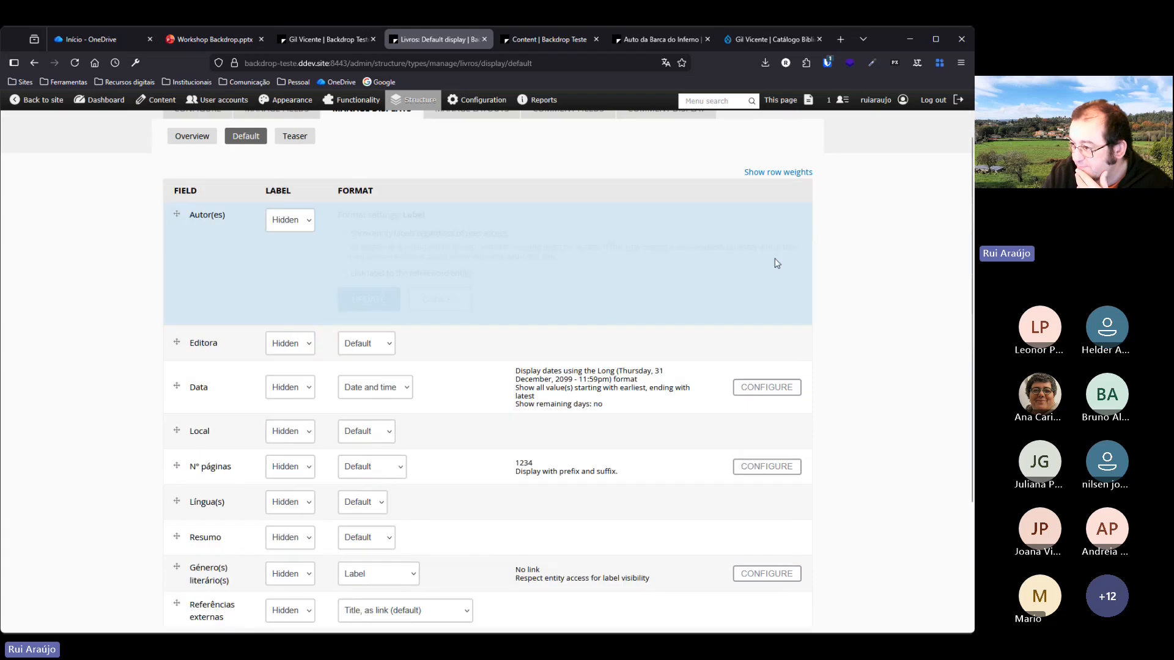
left_click(342, 274)
left_click(370, 300)
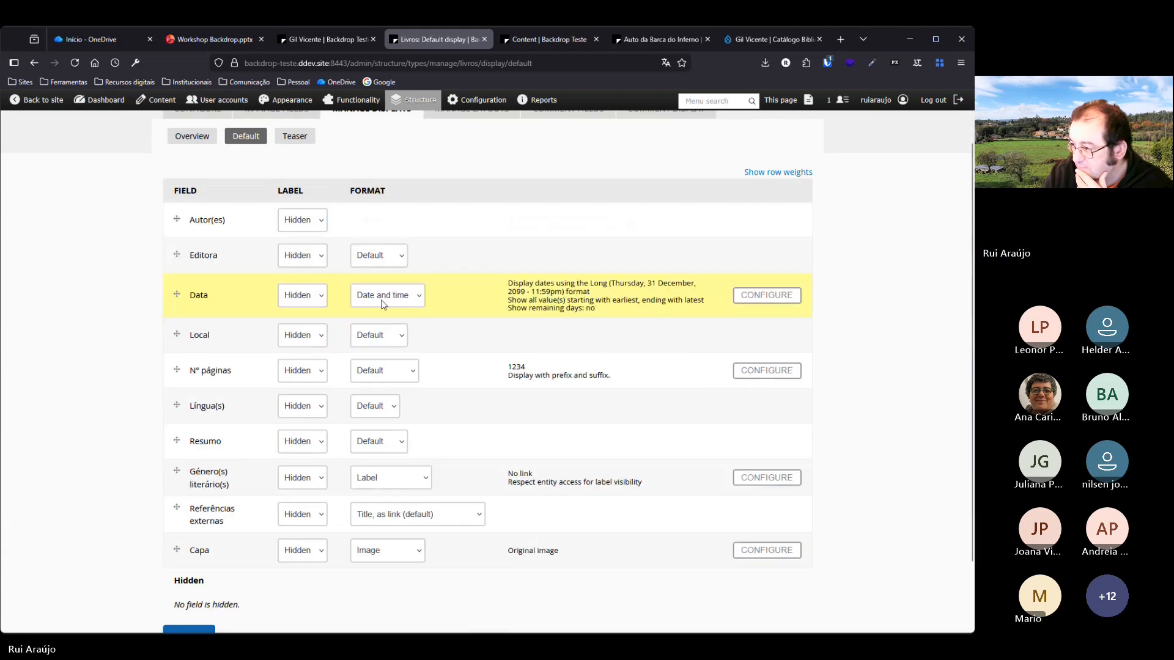
Set the Data field to display as HTML year (2099).
left_click(768, 296)
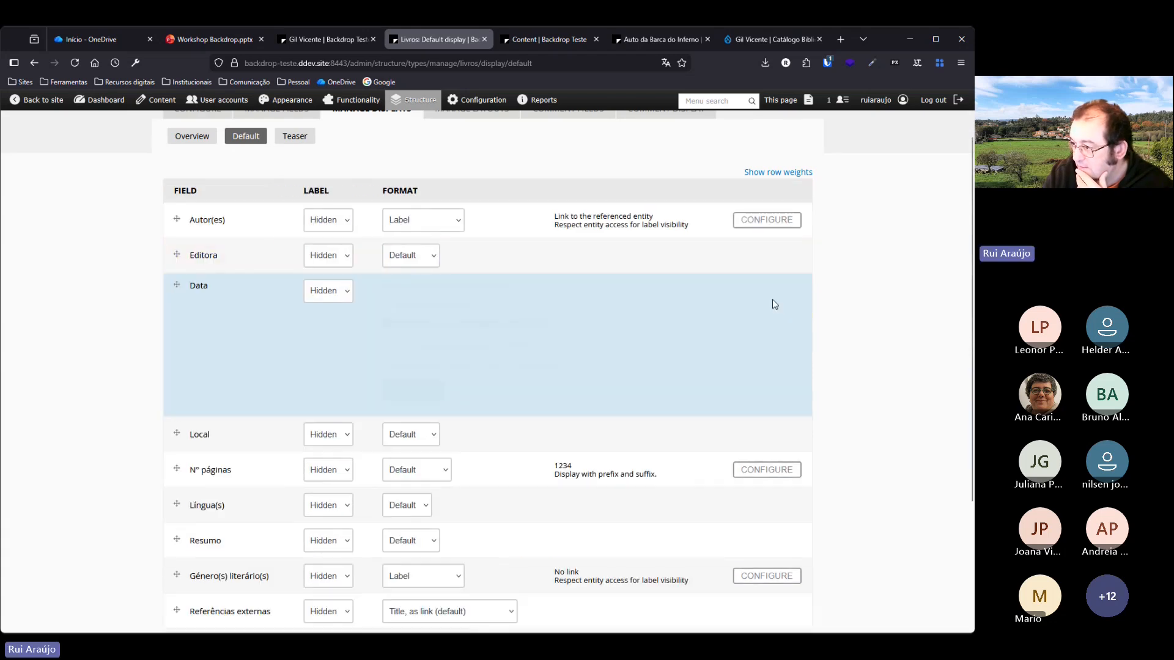
left_click(465, 346)
left_click(443, 524)
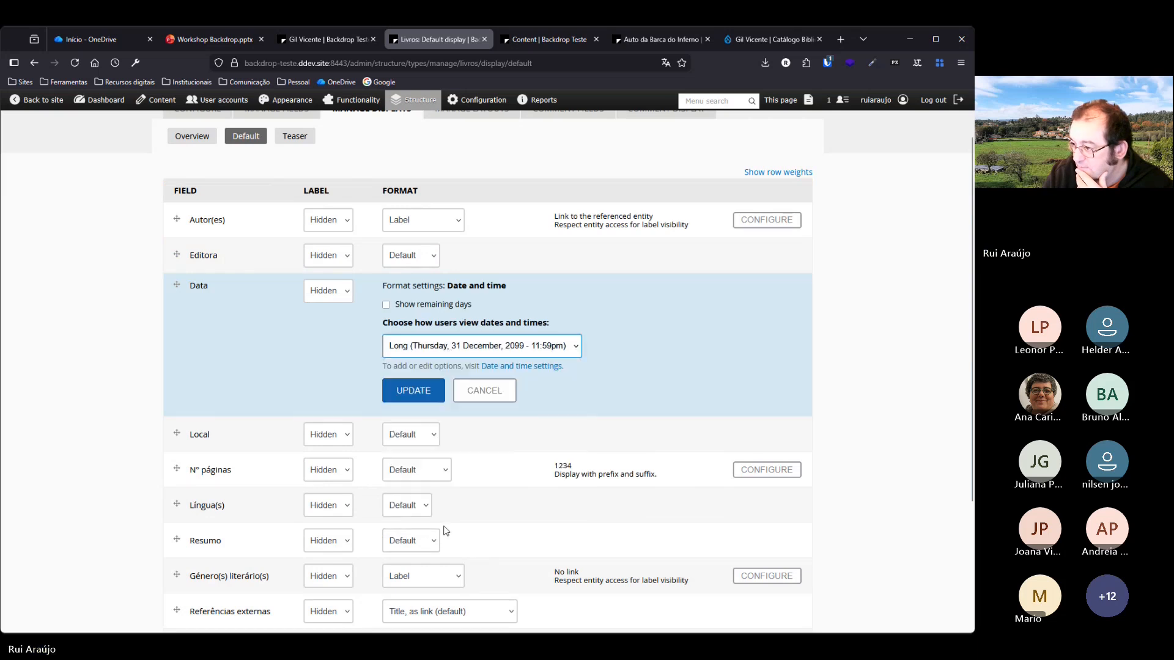
left_click(389, 394)
Give Capa the Medium (300x250) image style, linked to the file.
scroll(673, 346, "down", 1)
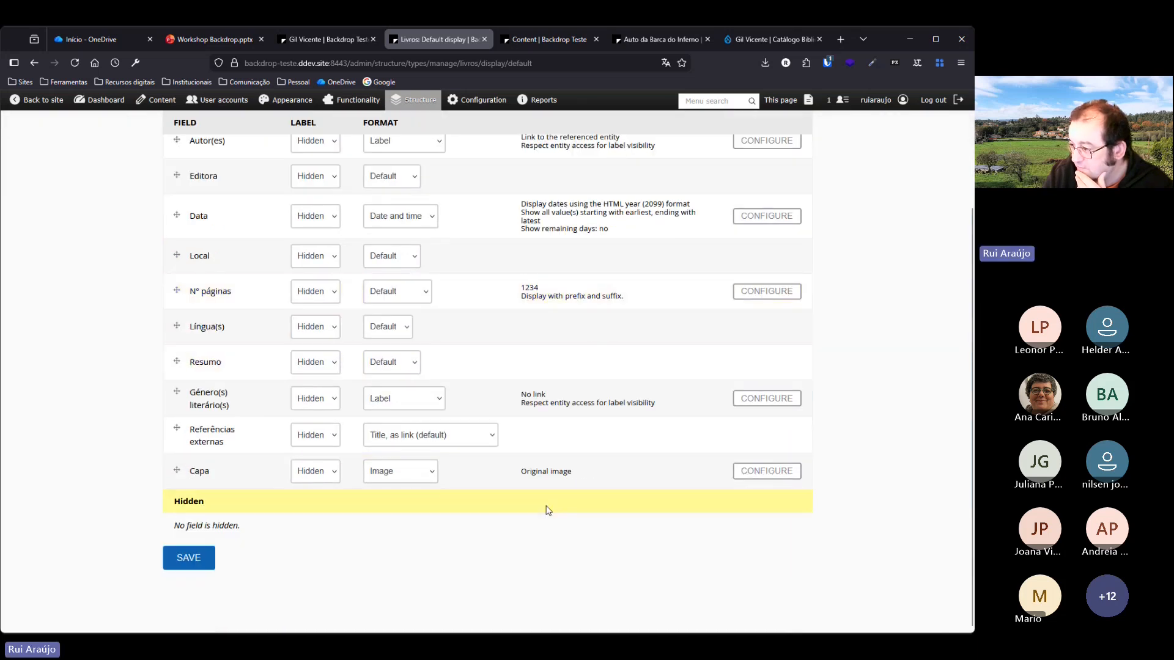
left_click(775, 476)
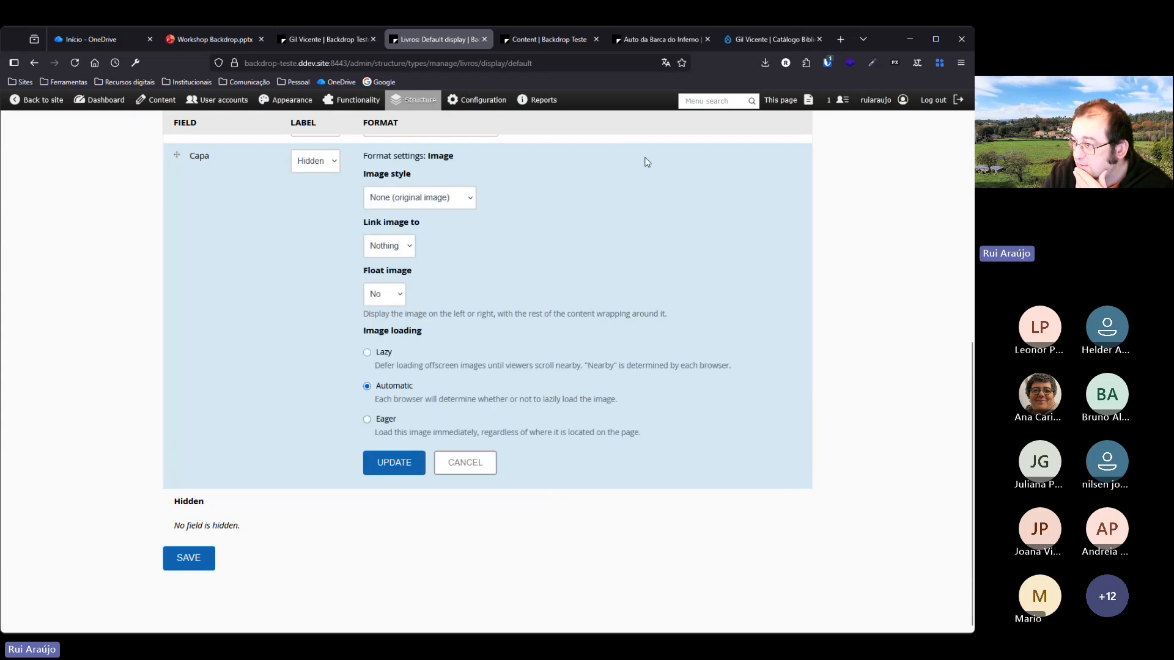
left_click(471, 200)
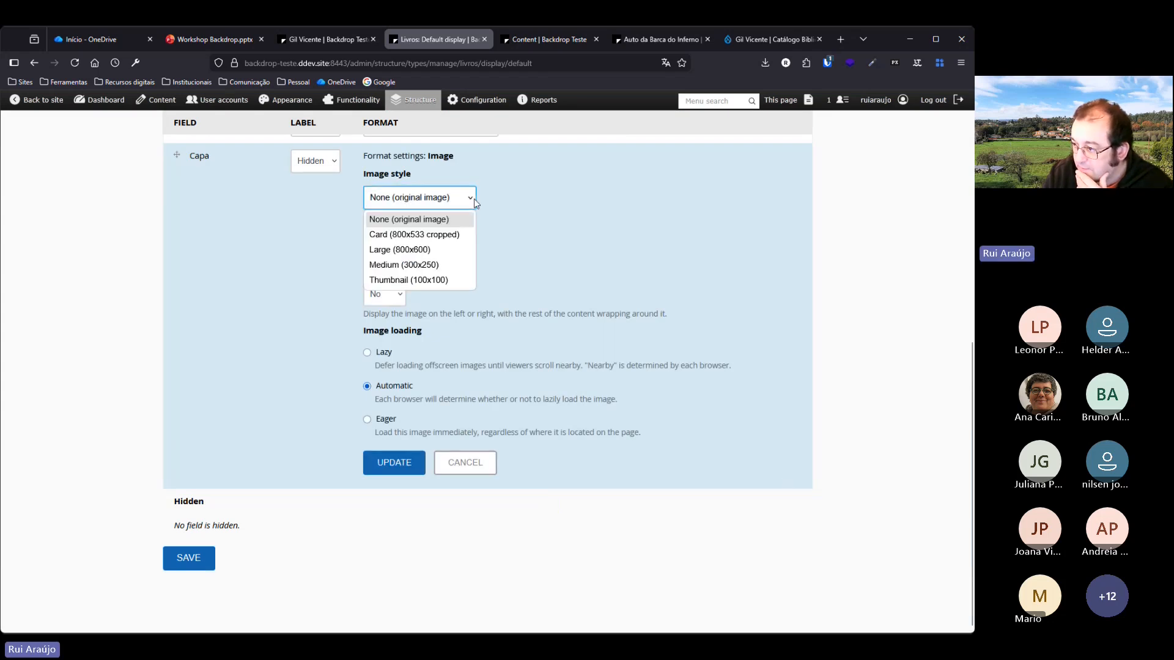
left_click(436, 267)
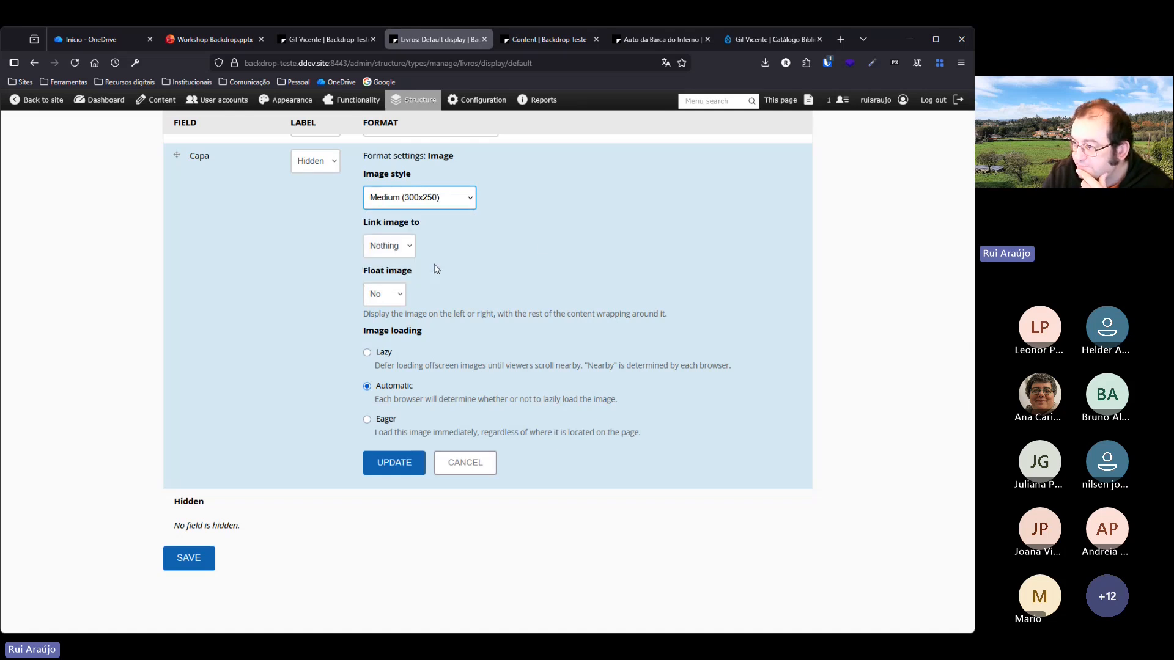
left_click(409, 246)
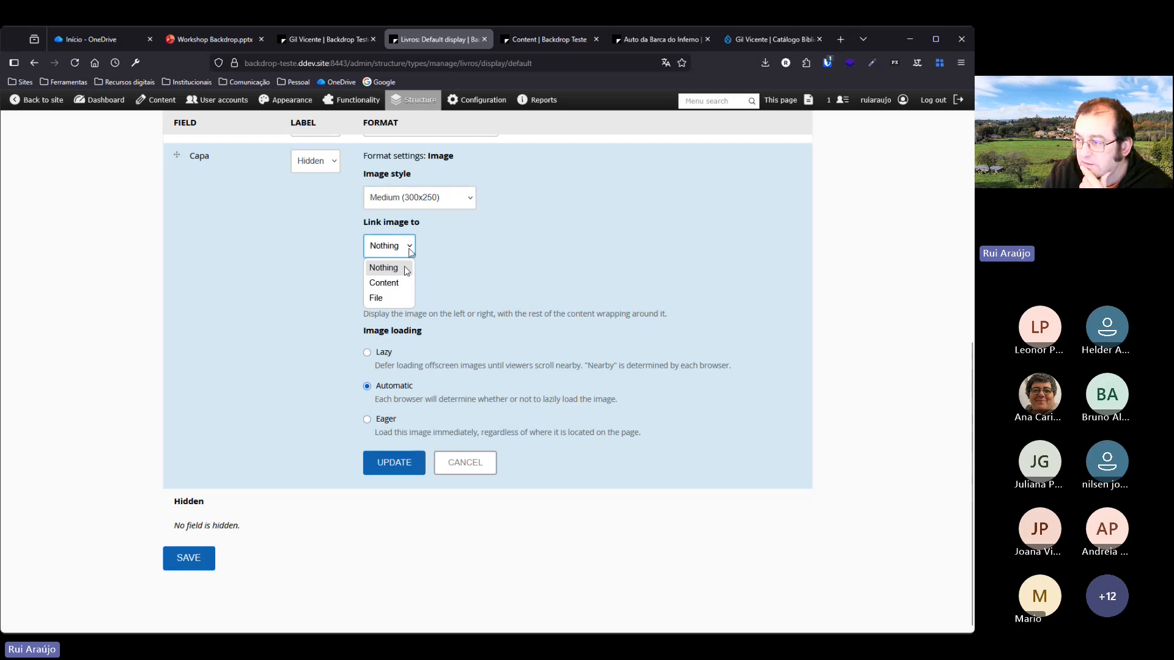
left_click(385, 298)
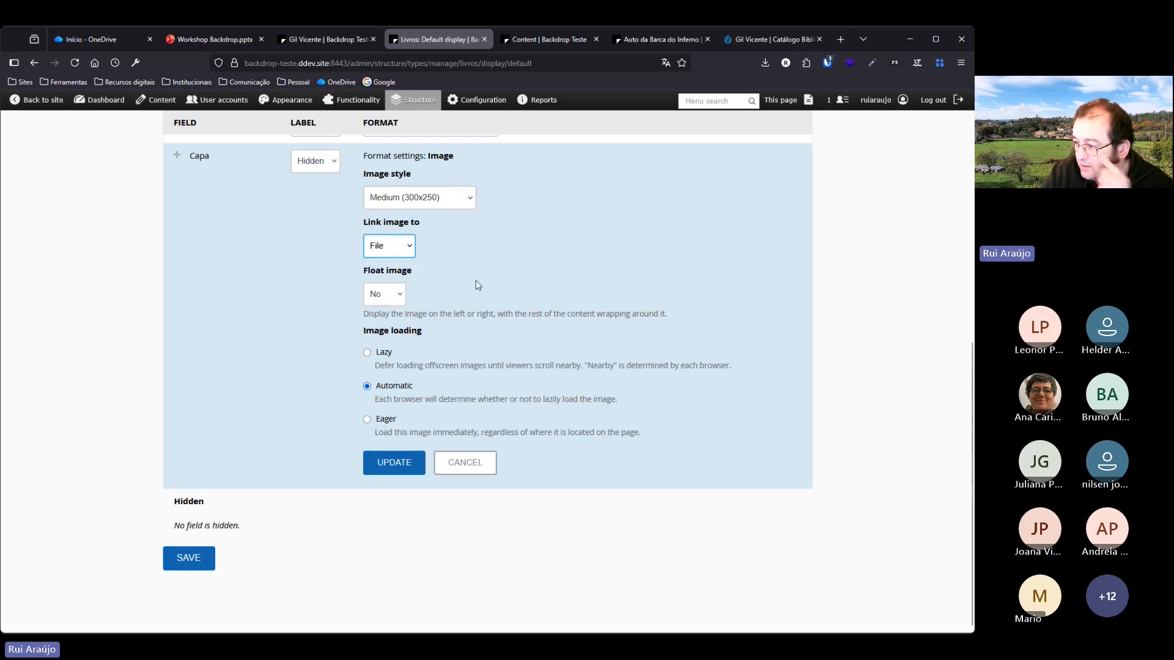
left_click(395, 462)
Set the Autor(es), Editora, Data, Local, N° páginas and Língua(s) labels to Inline.
left_click(315, 141)
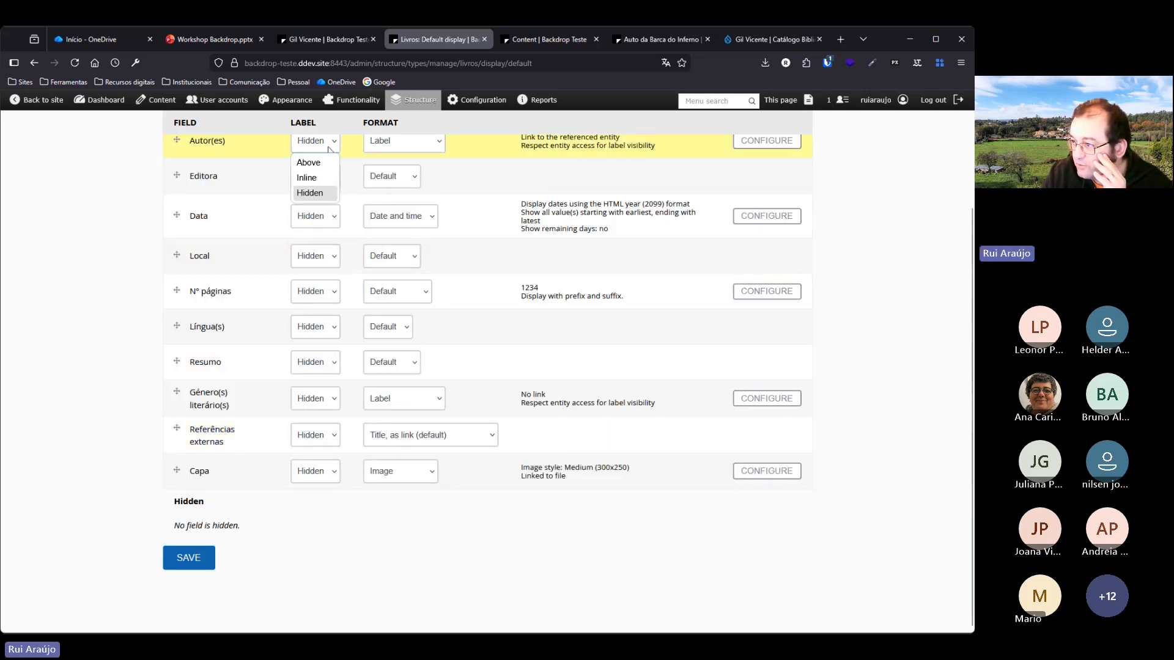
left_click(316, 180)
left_click(317, 180)
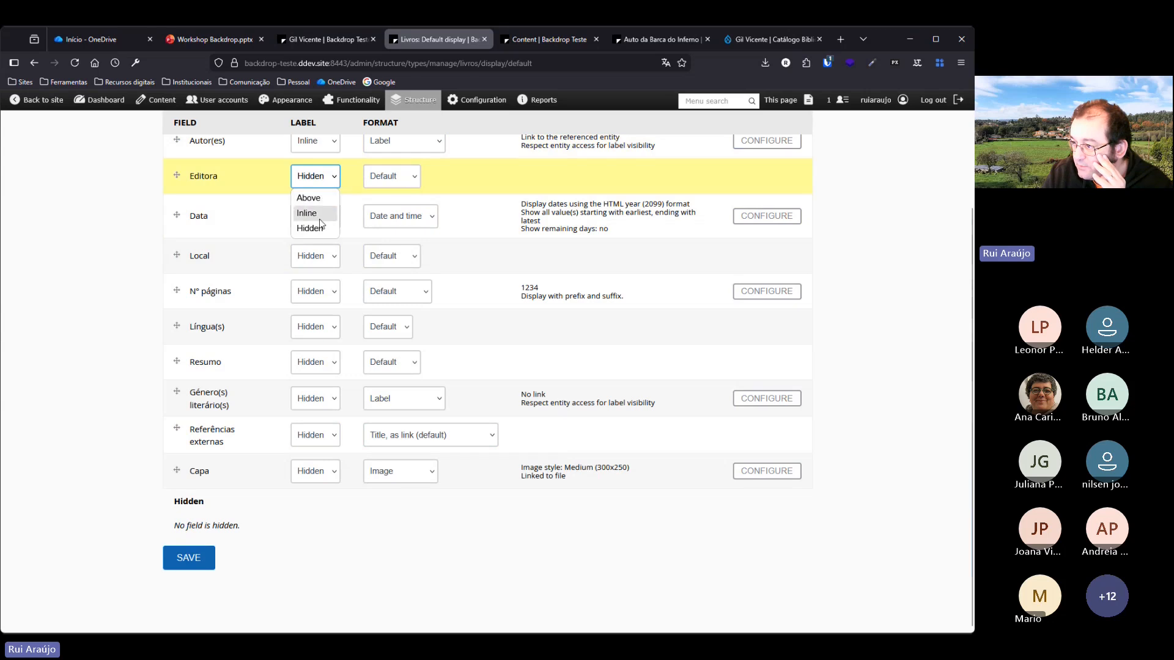
left_click(319, 219)
left_click(324, 224)
left_click(327, 254)
left_click(315, 255)
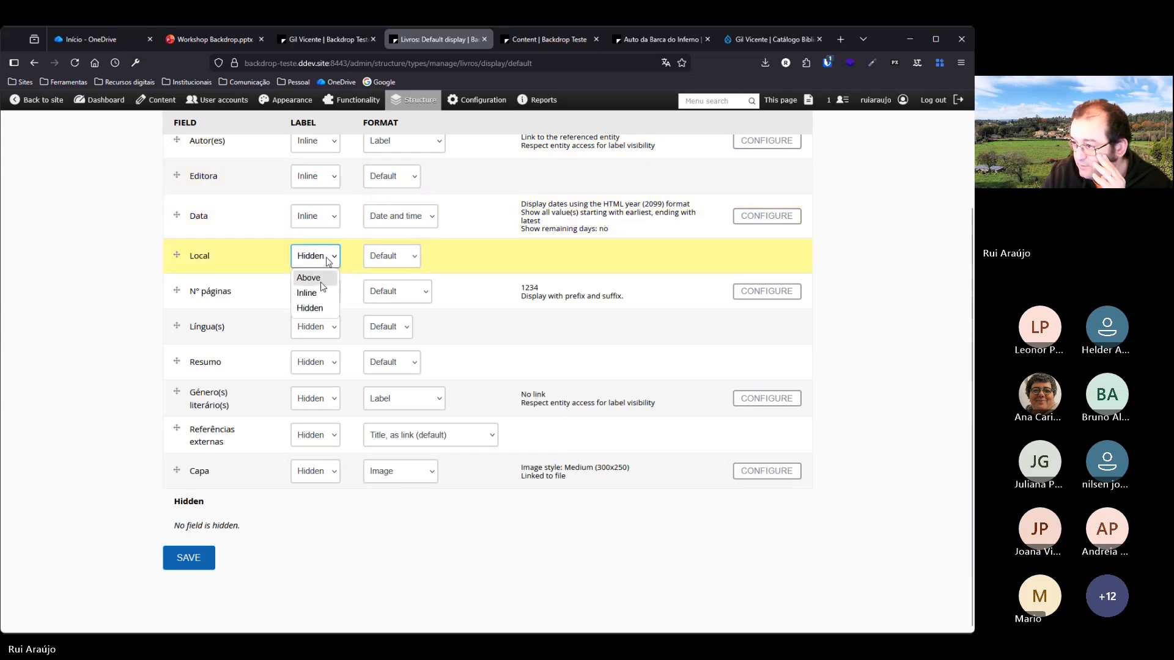
left_click(329, 293)
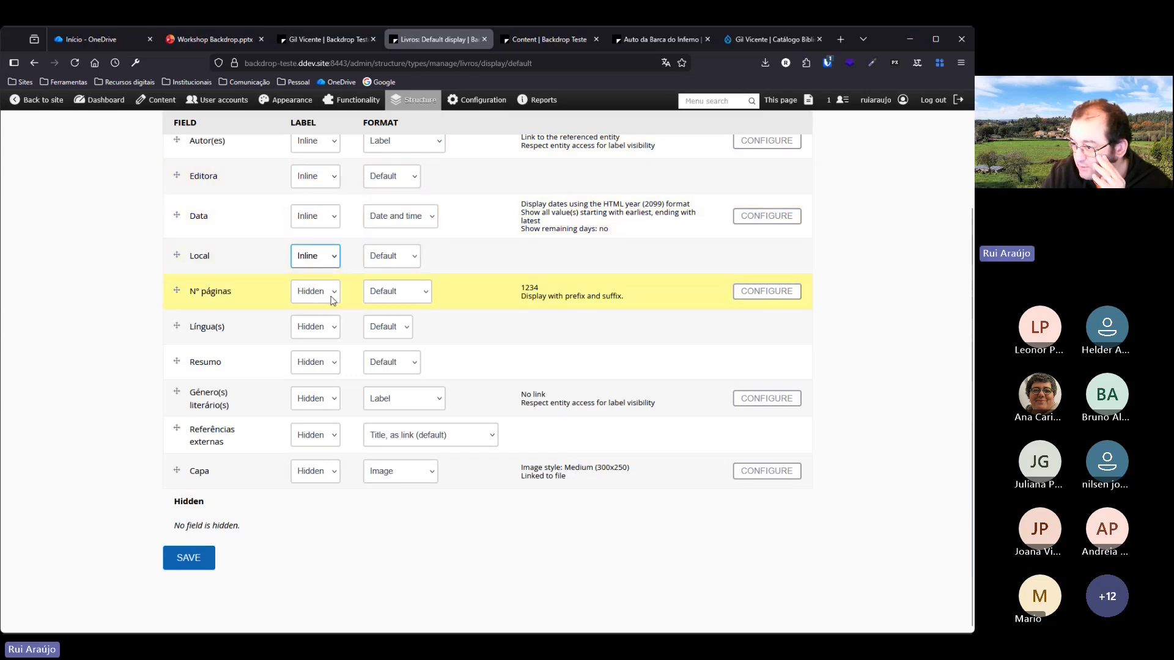
left_click(332, 300)
left_click(330, 321)
left_click(324, 333)
left_click(326, 351)
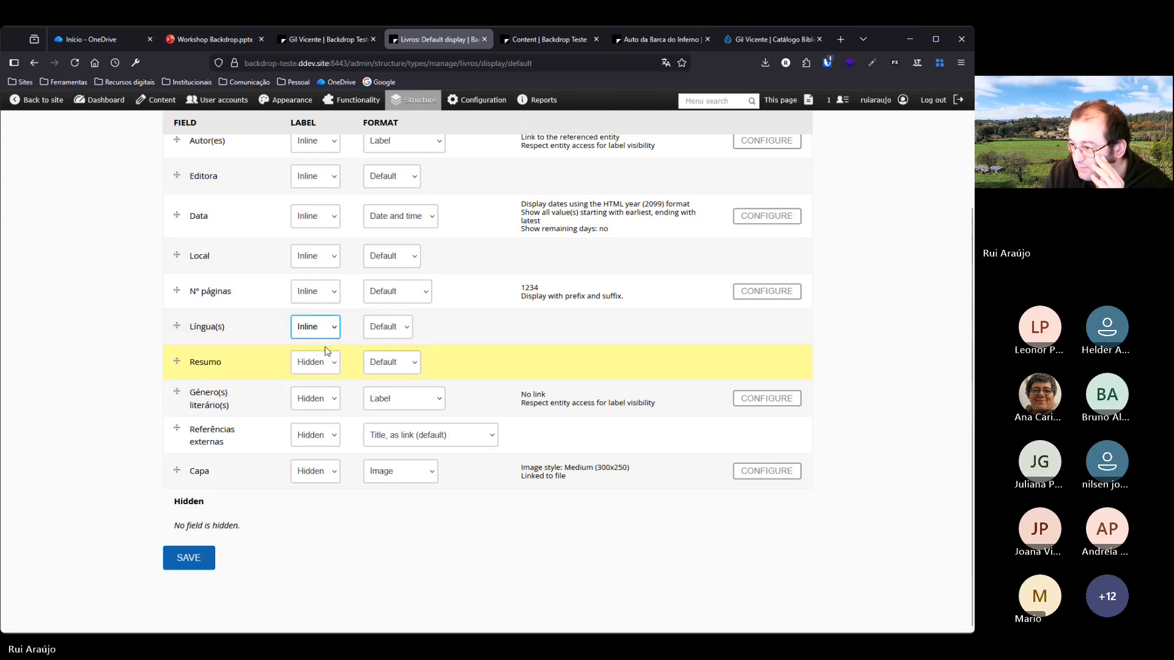
left_click(330, 331)
left_click(320, 364)
Put Resumo, Referências externas and Capa labels Above, Género(s) literário(s) Inline, and save.
left_click(321, 362)
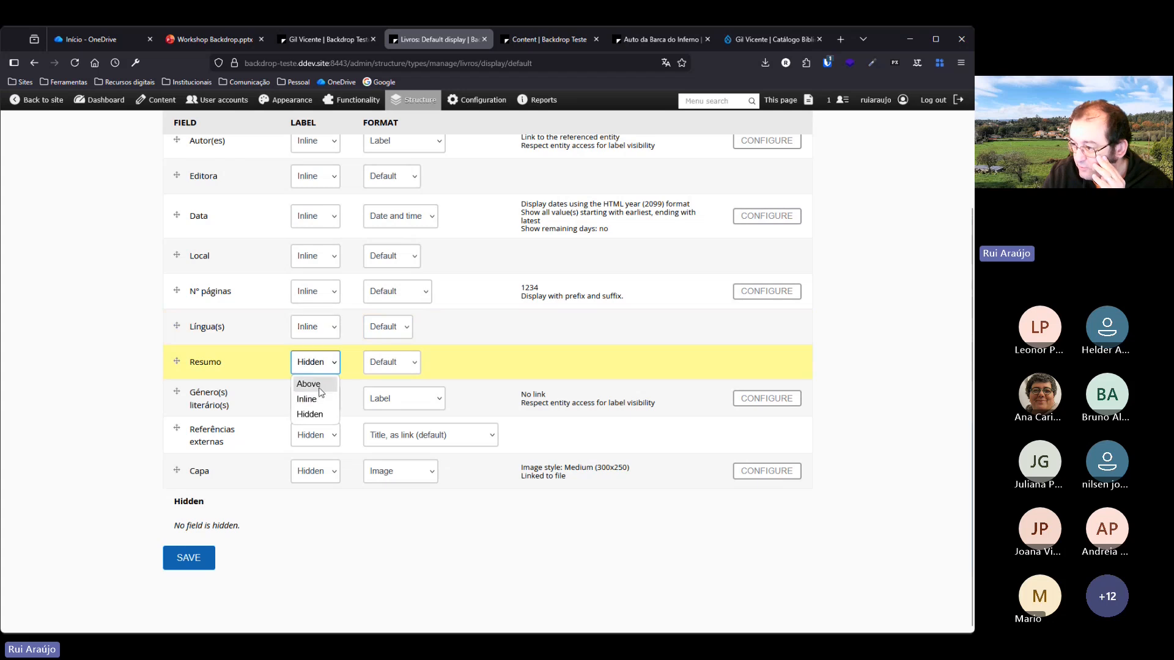
left_click(315, 380)
left_click(316, 400)
left_click(309, 435)
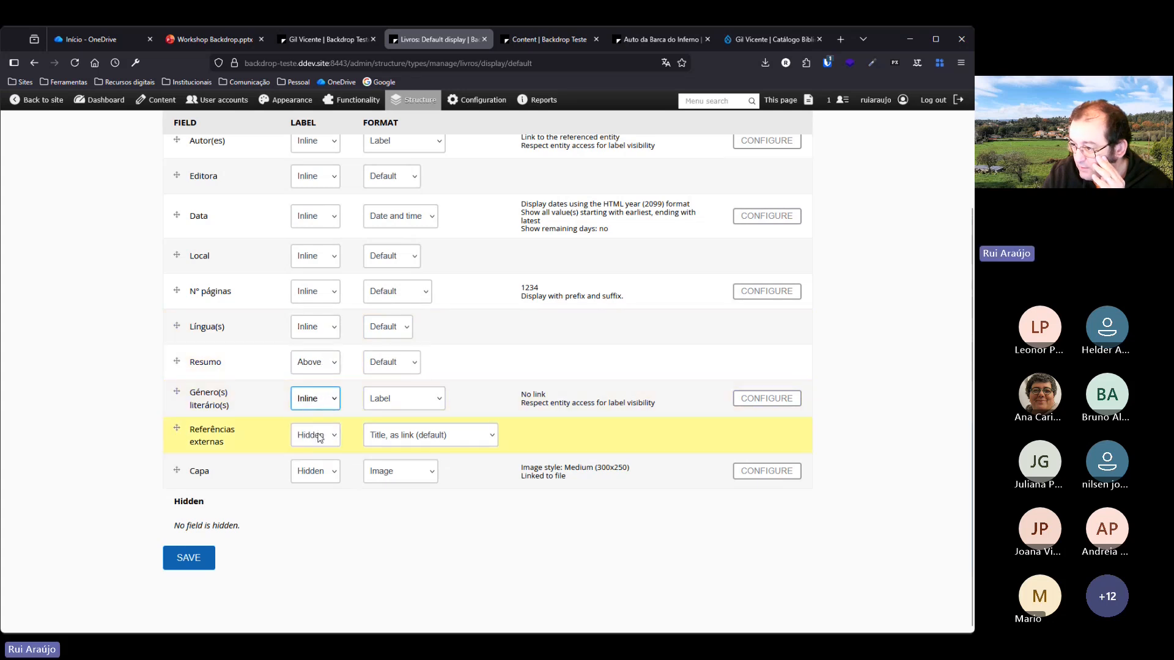
left_click(316, 434)
left_click(308, 457)
left_click(315, 471)
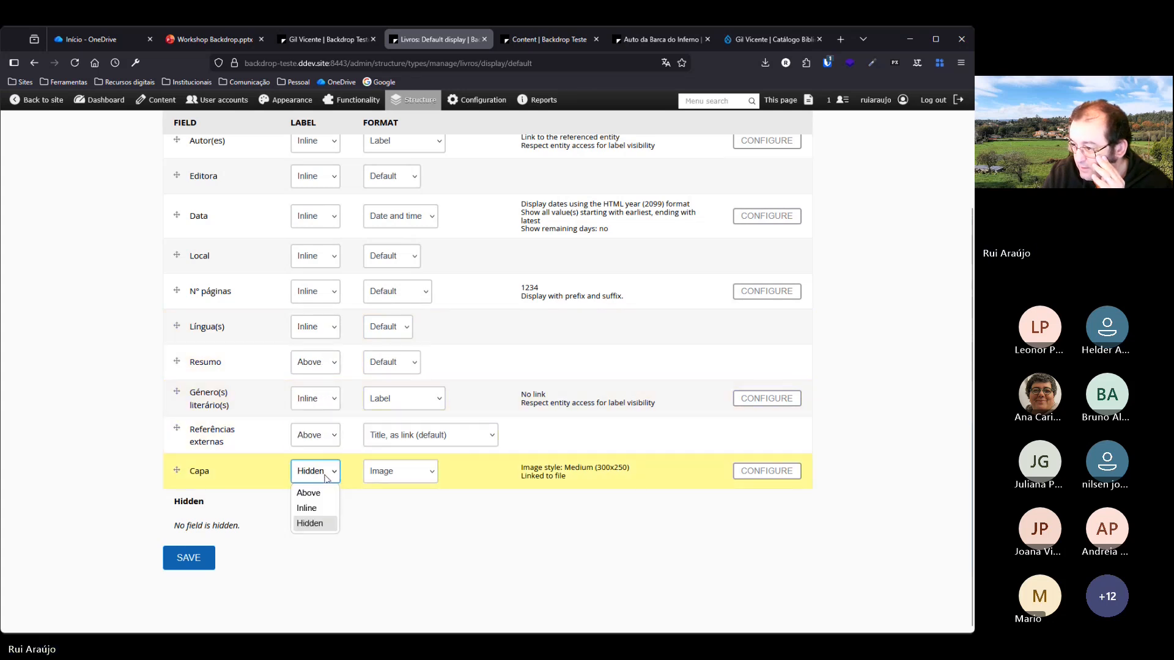
left_click(313, 494)
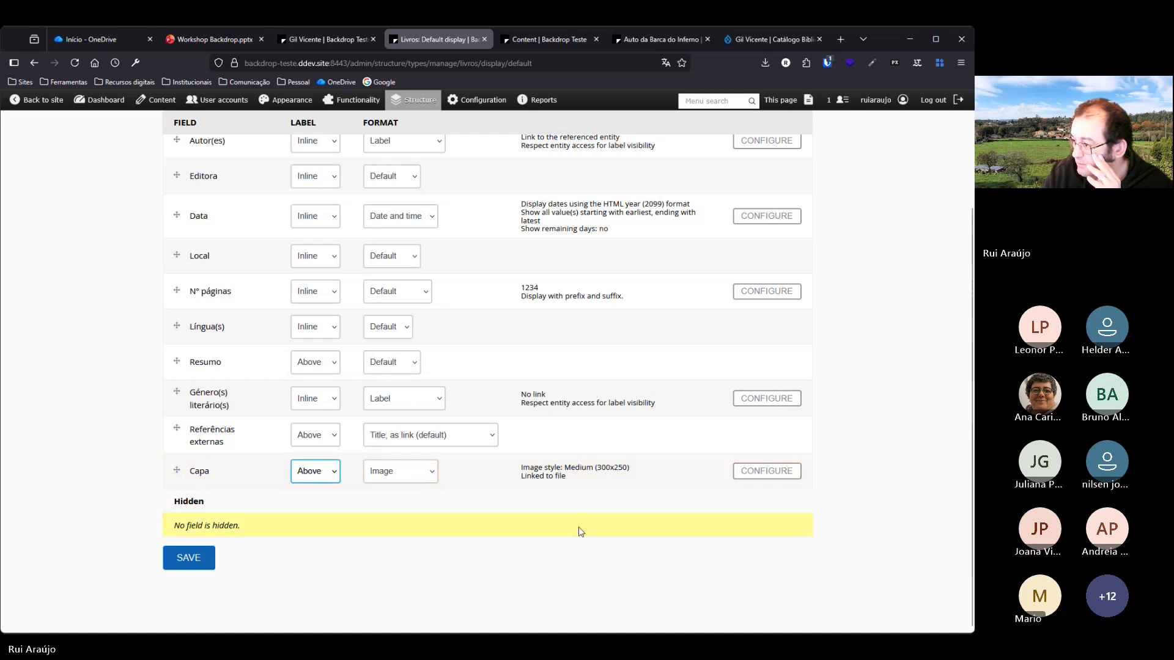
left_click(188, 557)
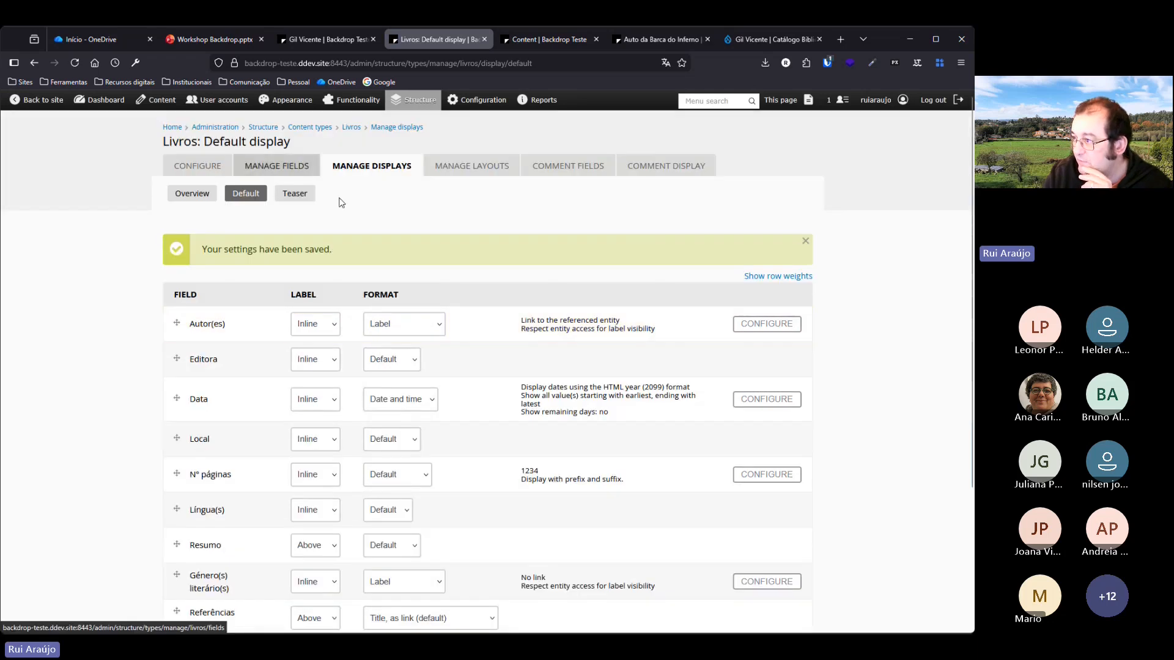
left_click(657, 39)
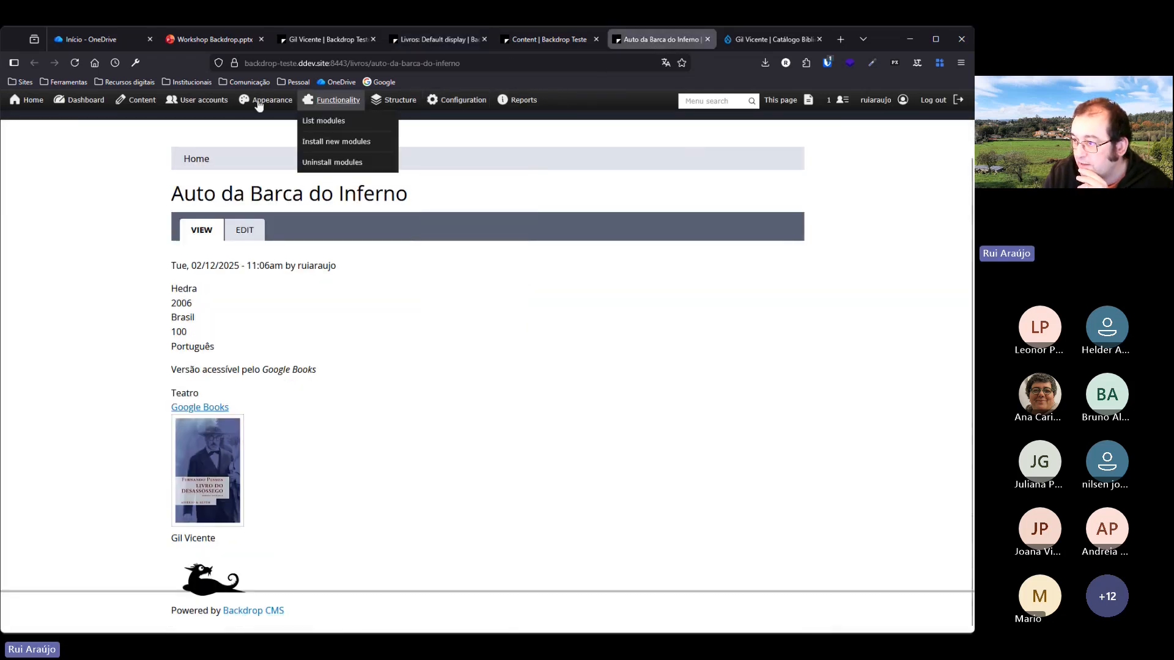
left_click(76, 63)
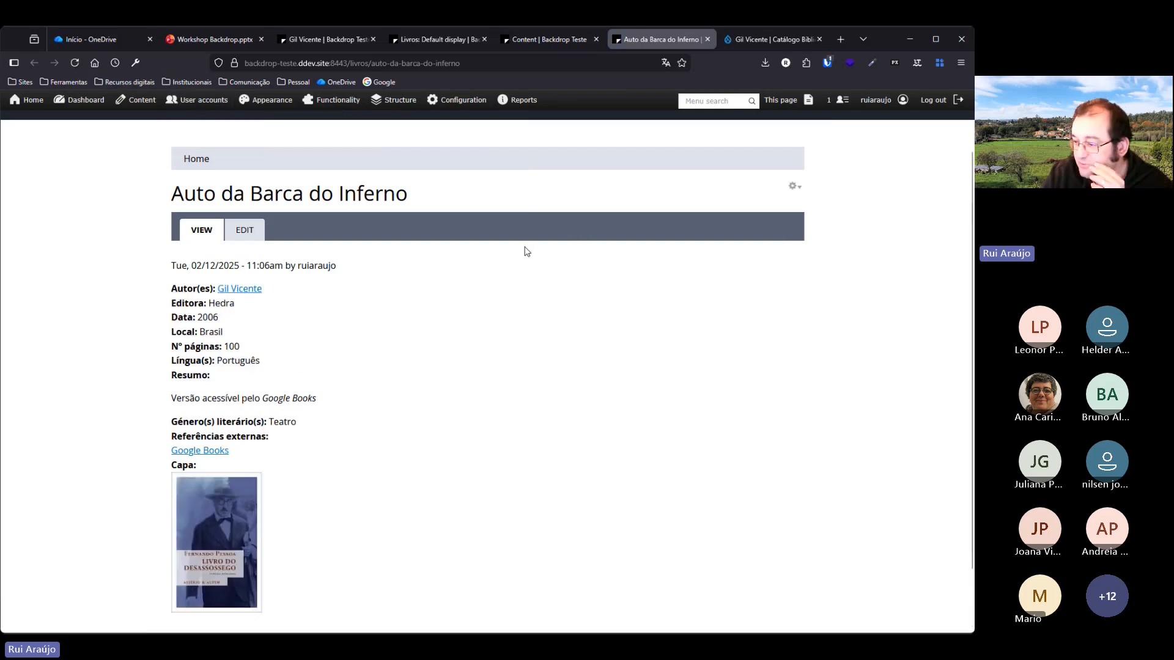
scroll(525, 250, "down", 2)
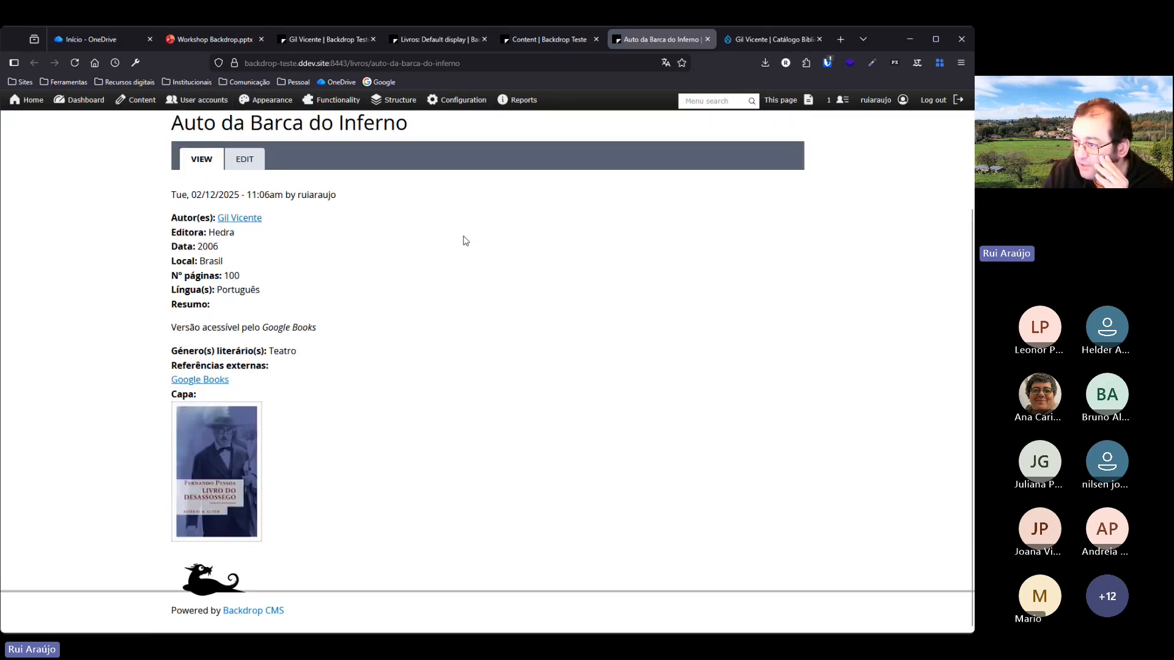
right_click(247, 218)
left_click(273, 229)
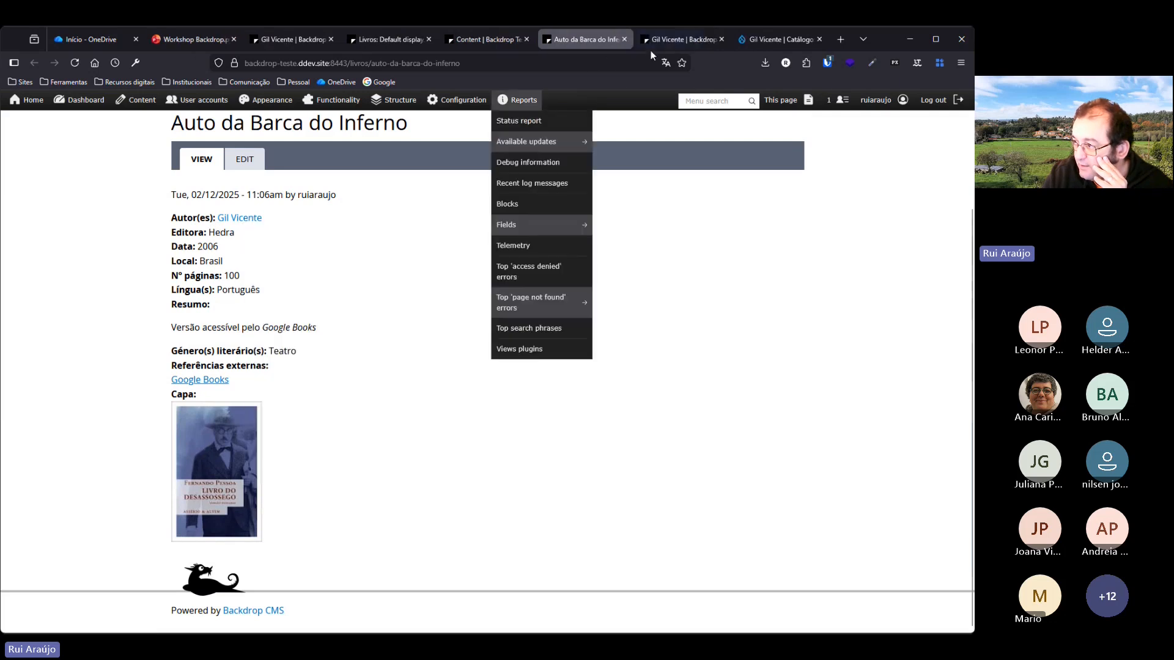
left_click(684, 42)
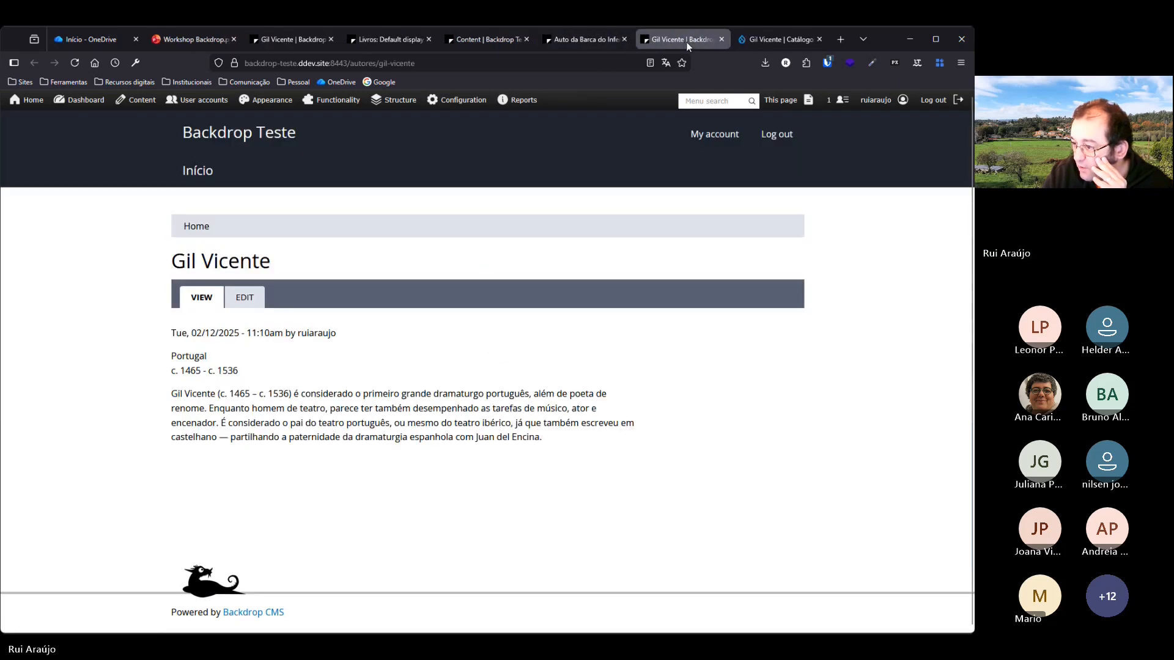
left_click(721, 39)
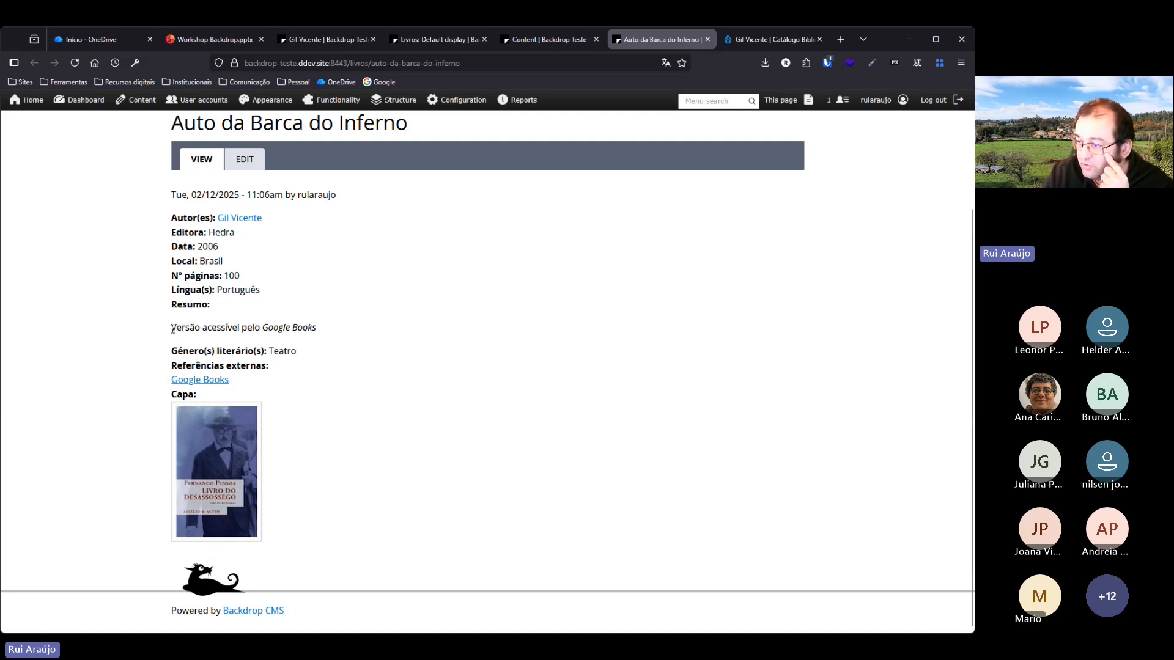
left_click_drag(172, 329, 363, 339)
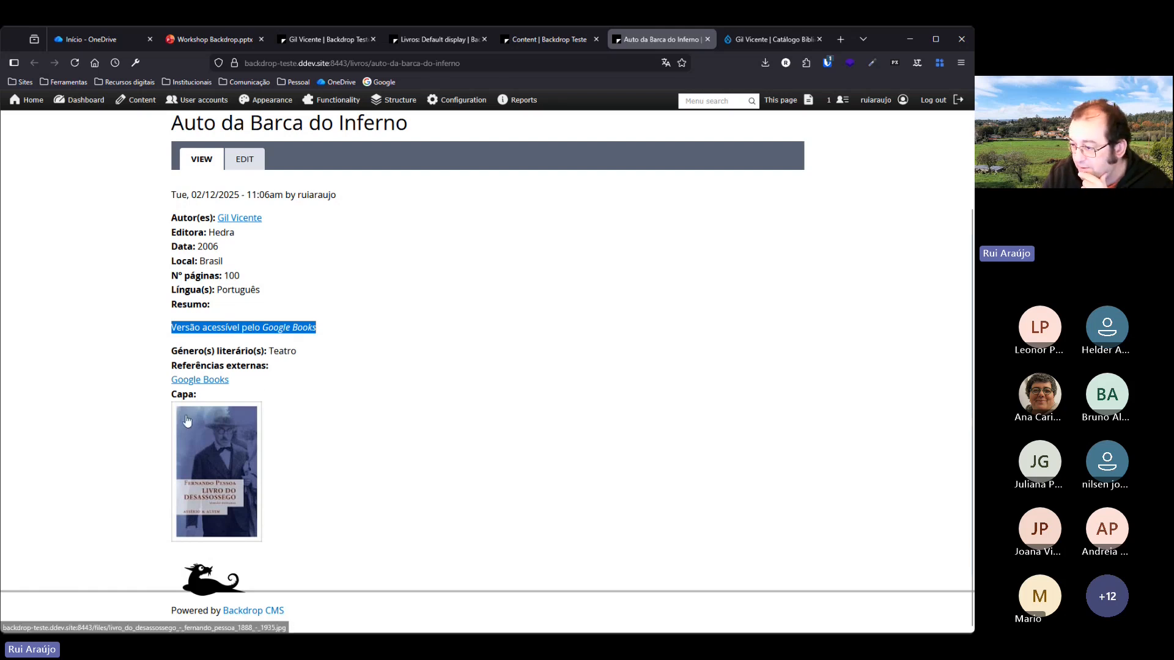
left_click(214, 443)
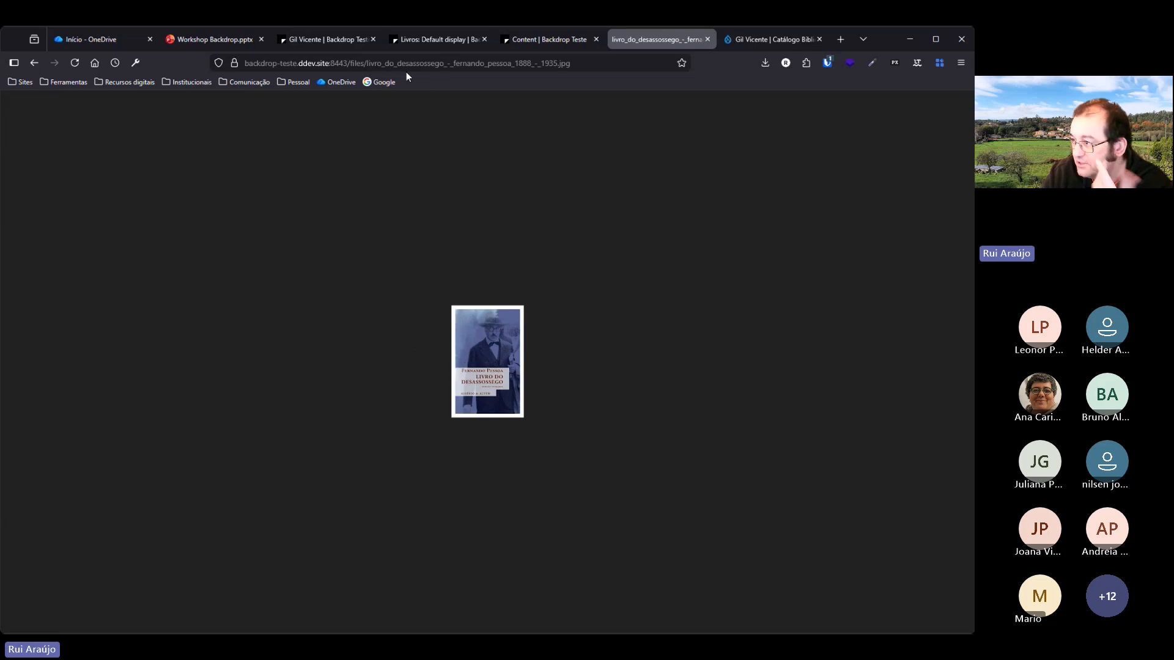
left_click(34, 70)
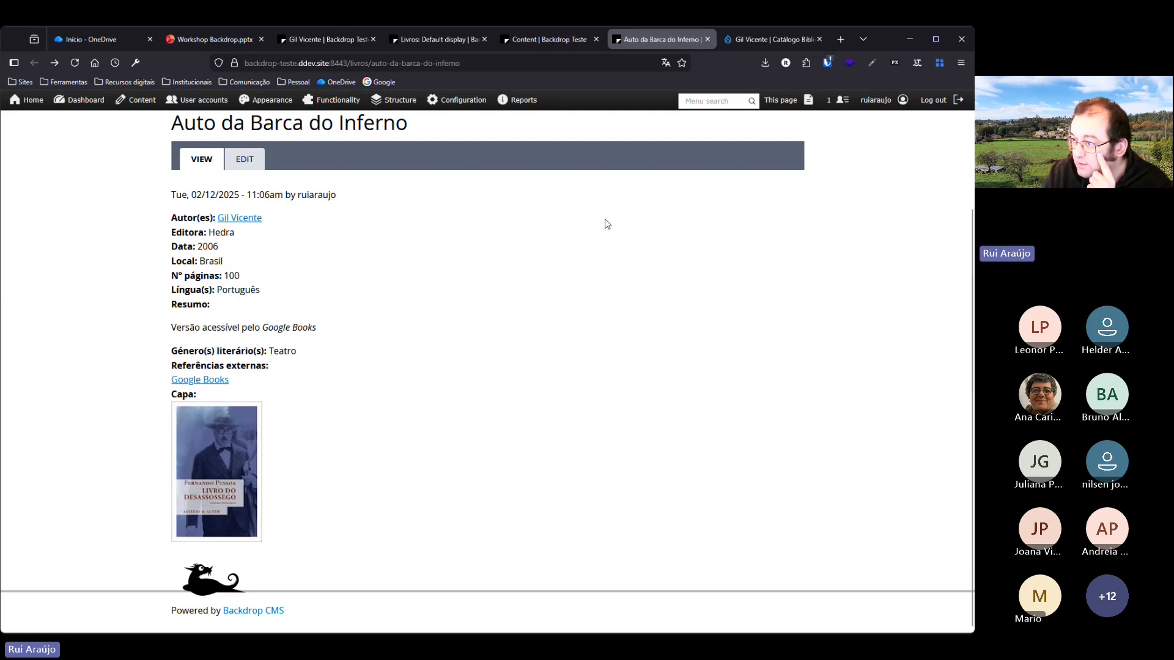
In the Autores Default display, set Naturalidade and Datas biográficas Inline, Biografia Above, and save.
mouse_move(401, 101)
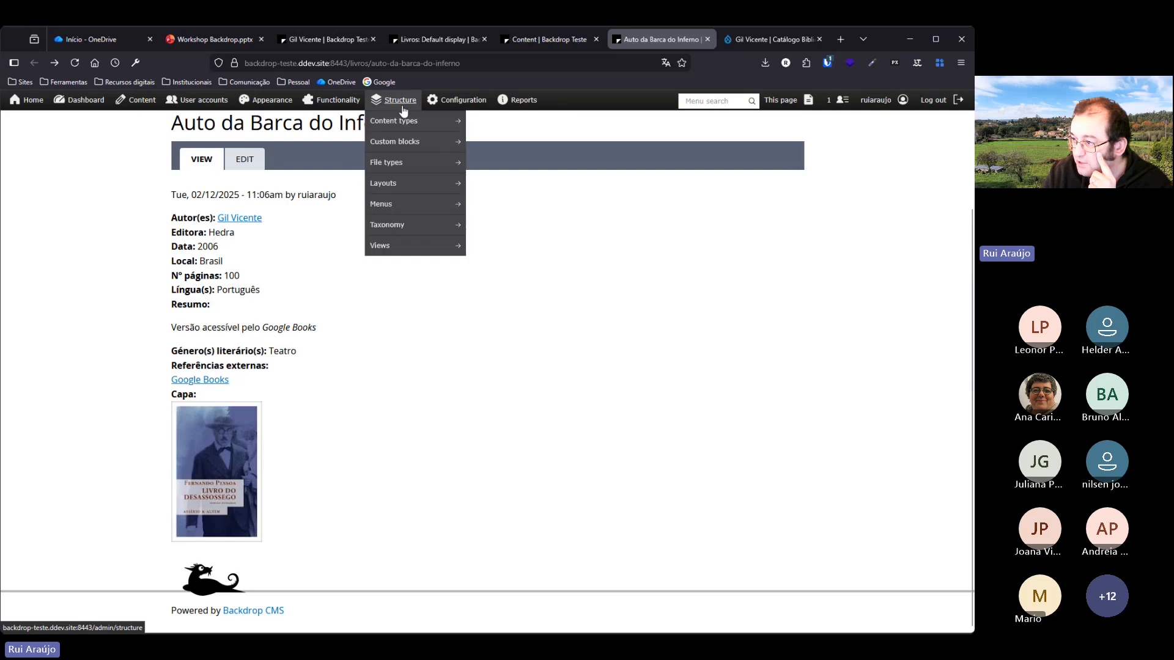
mouse_move(507, 170)
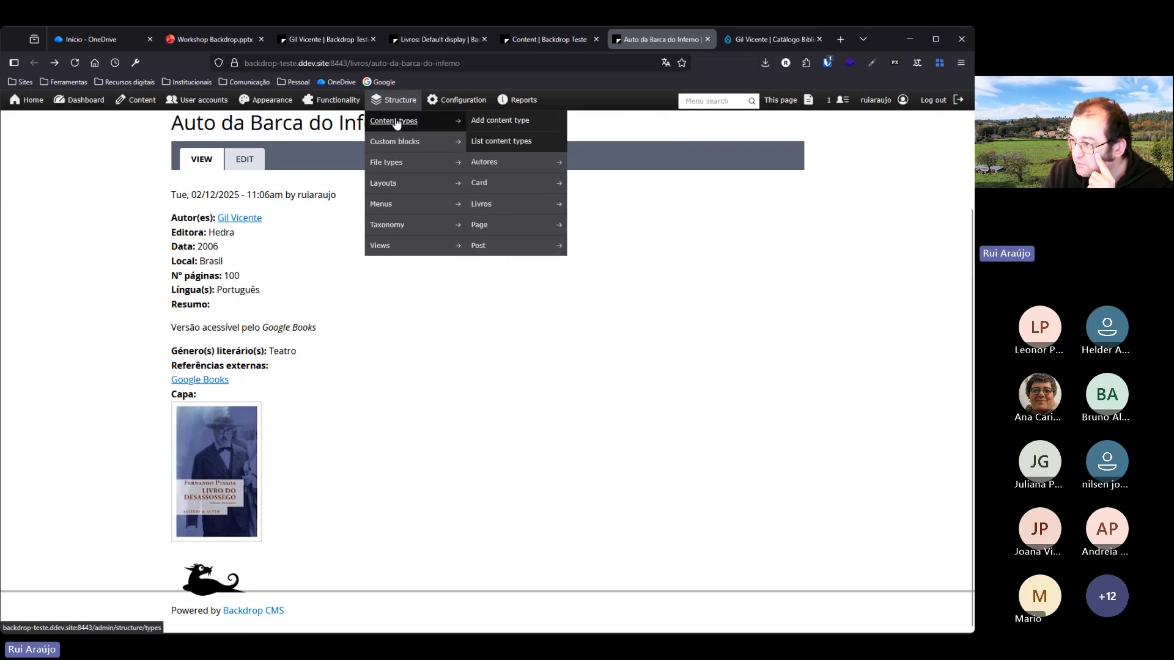
mouse_move(604, 193)
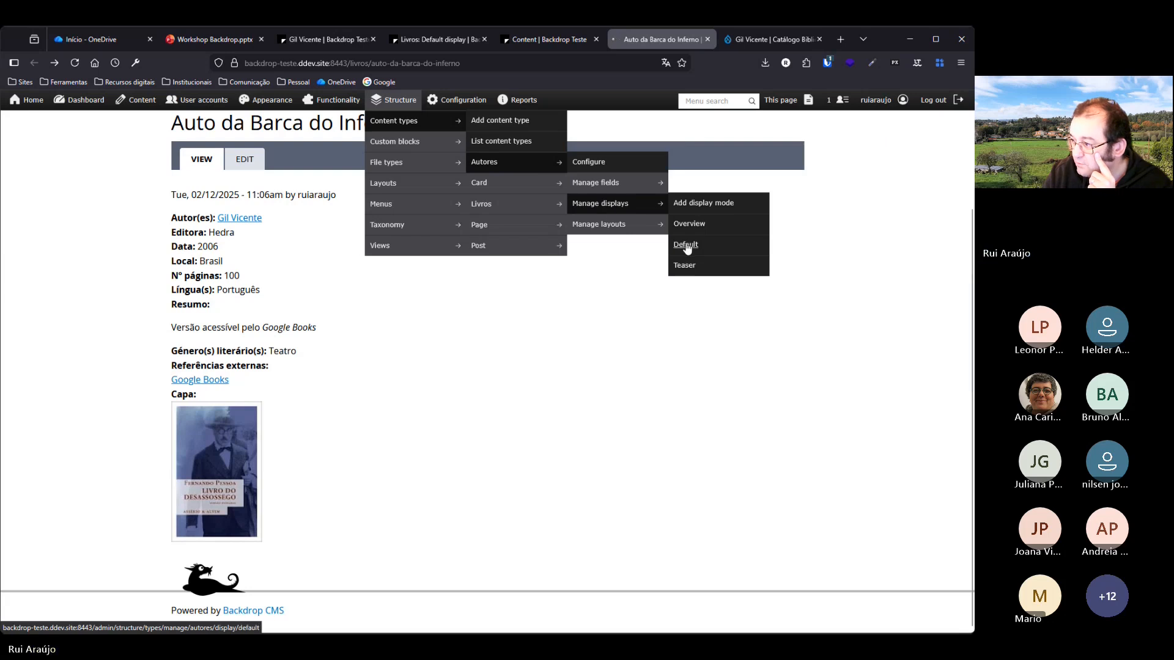
left_click(751, 246)
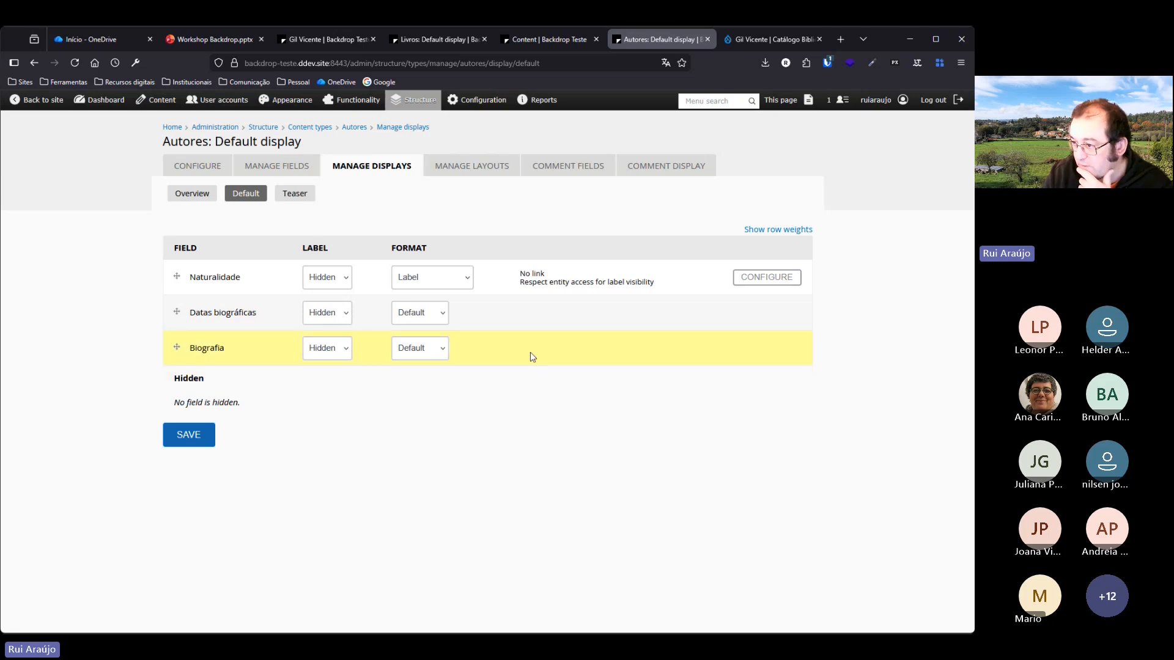
left_click(345, 283)
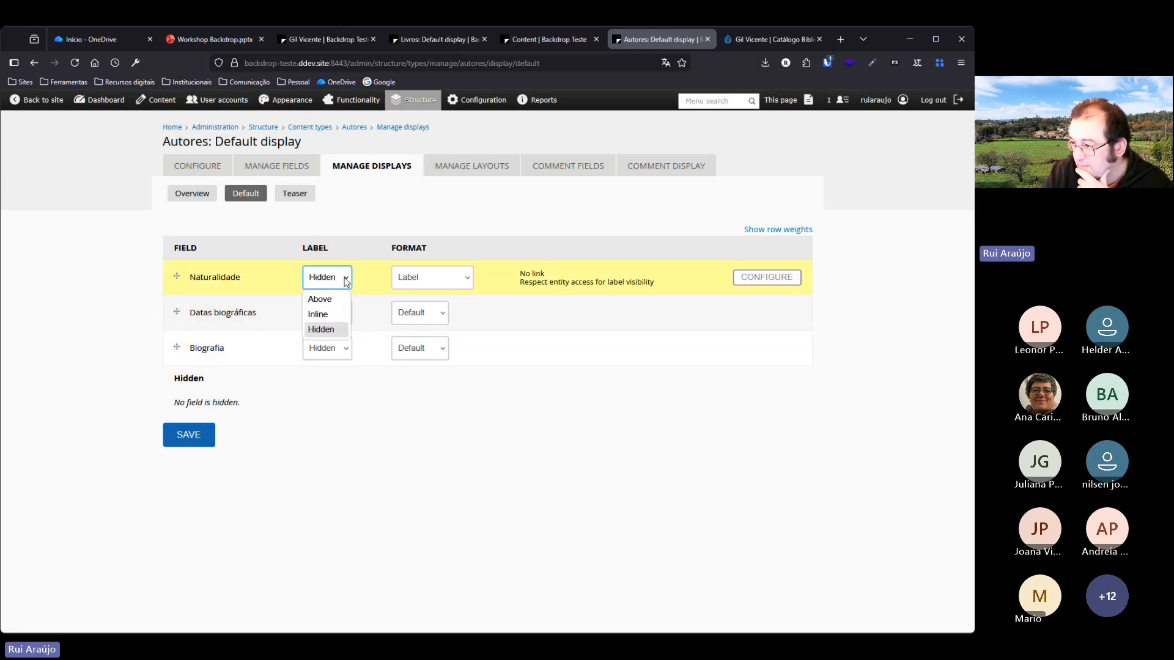
left_click(329, 316)
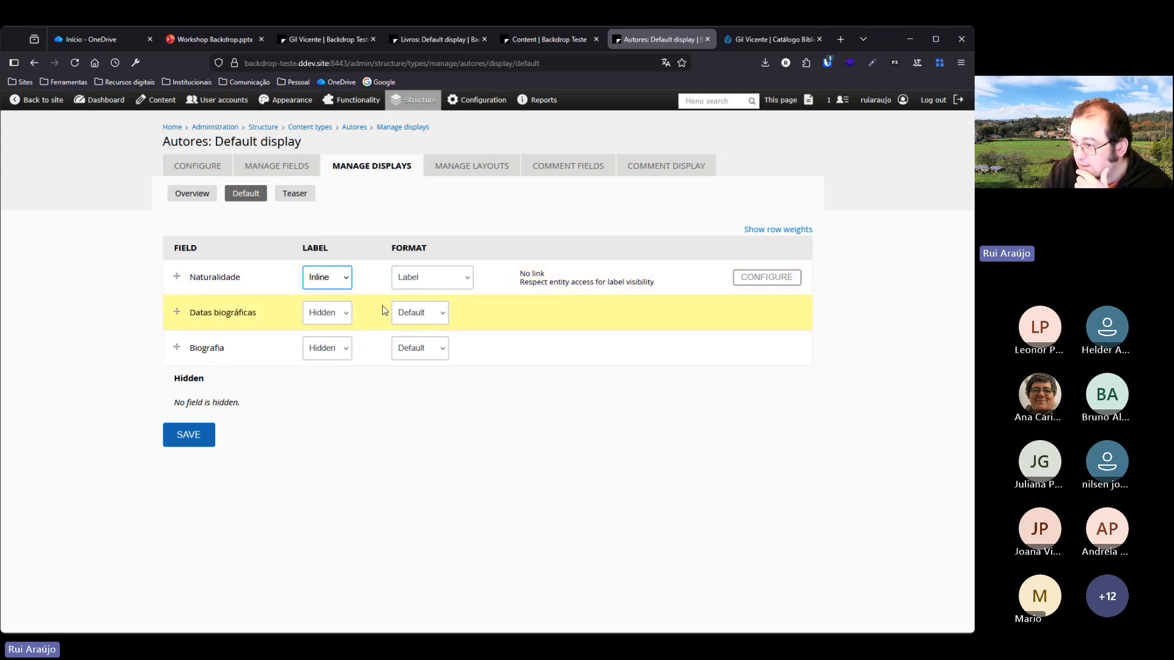
left_click(346, 316)
left_click(318, 349)
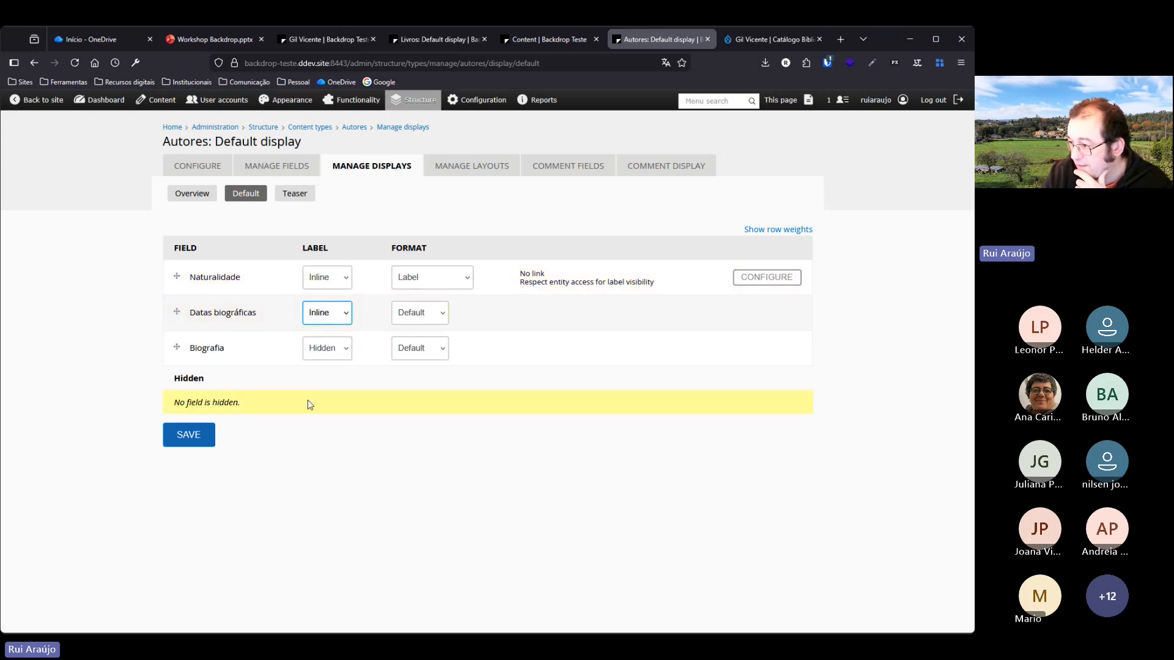
left_click(335, 353)
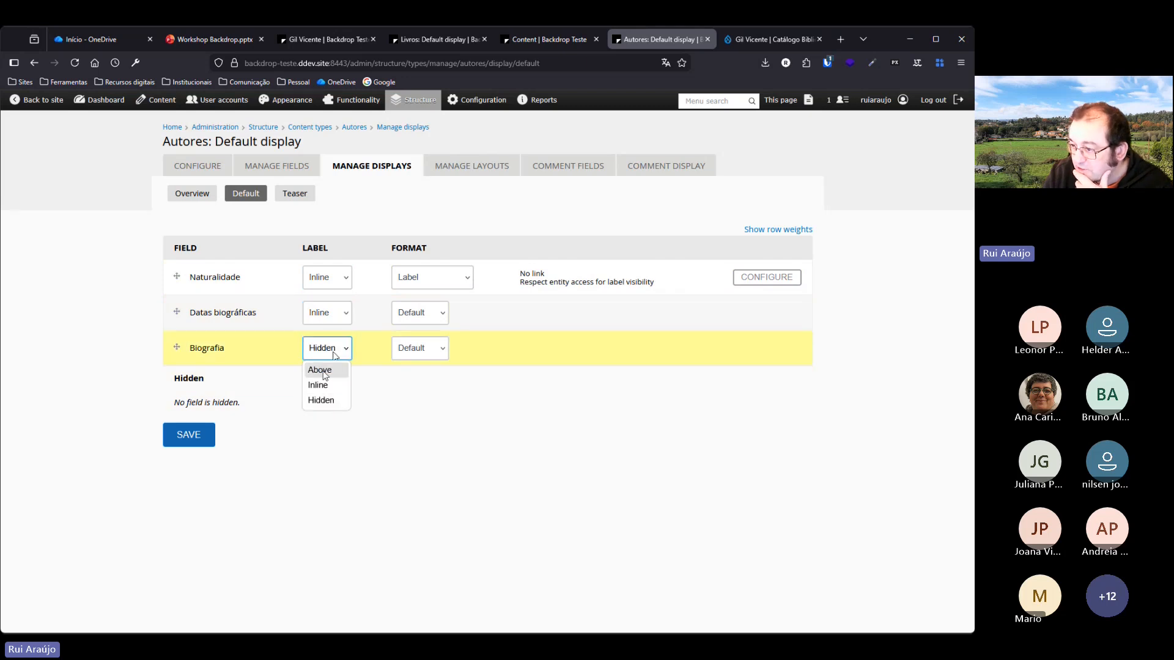
left_click(321, 370)
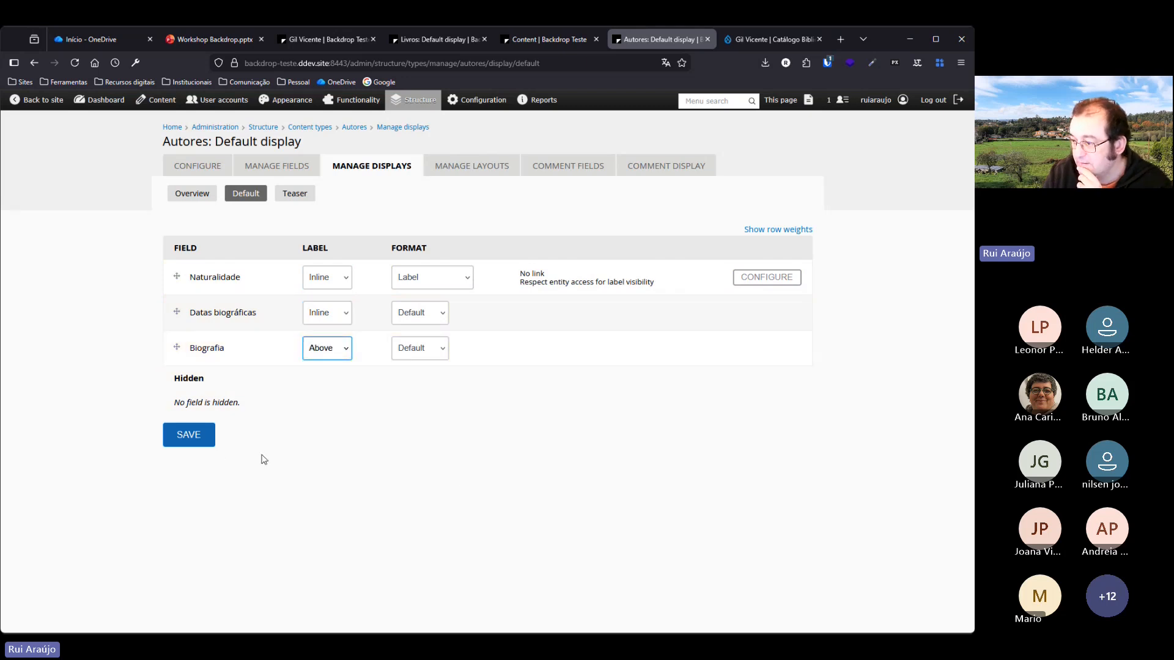
left_click(198, 435)
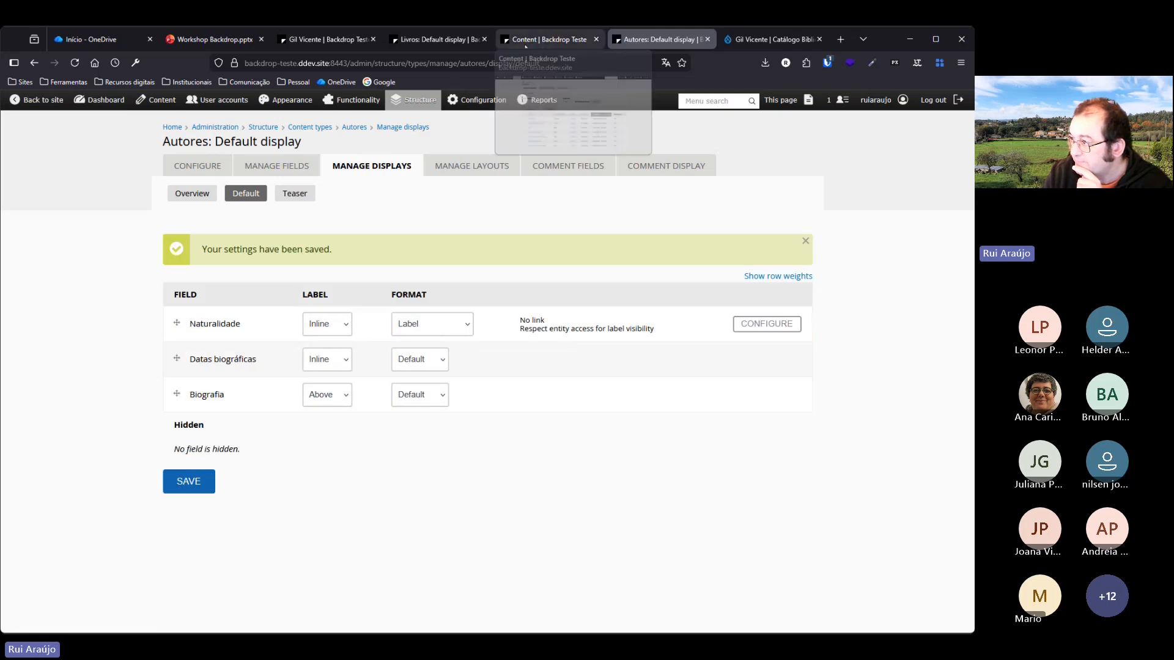
Open the Gil Vicente author page in a new tab, then go to the Content list.
left_click(556, 41)
left_click(456, 40)
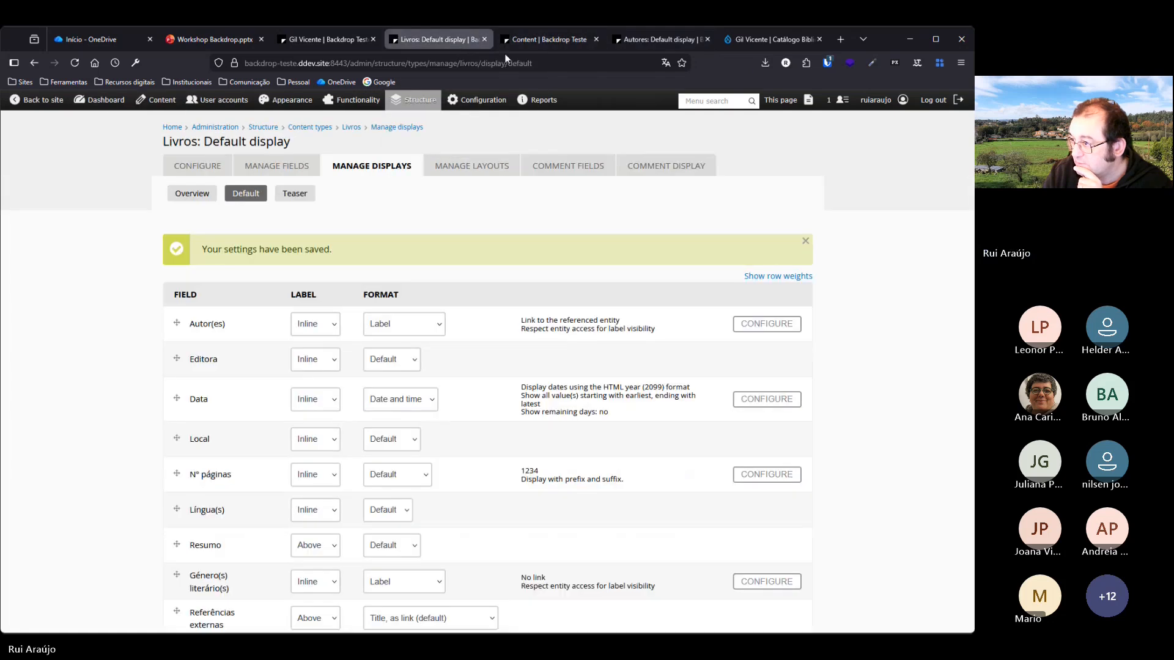
left_click(546, 39)
right_click(238, 362)
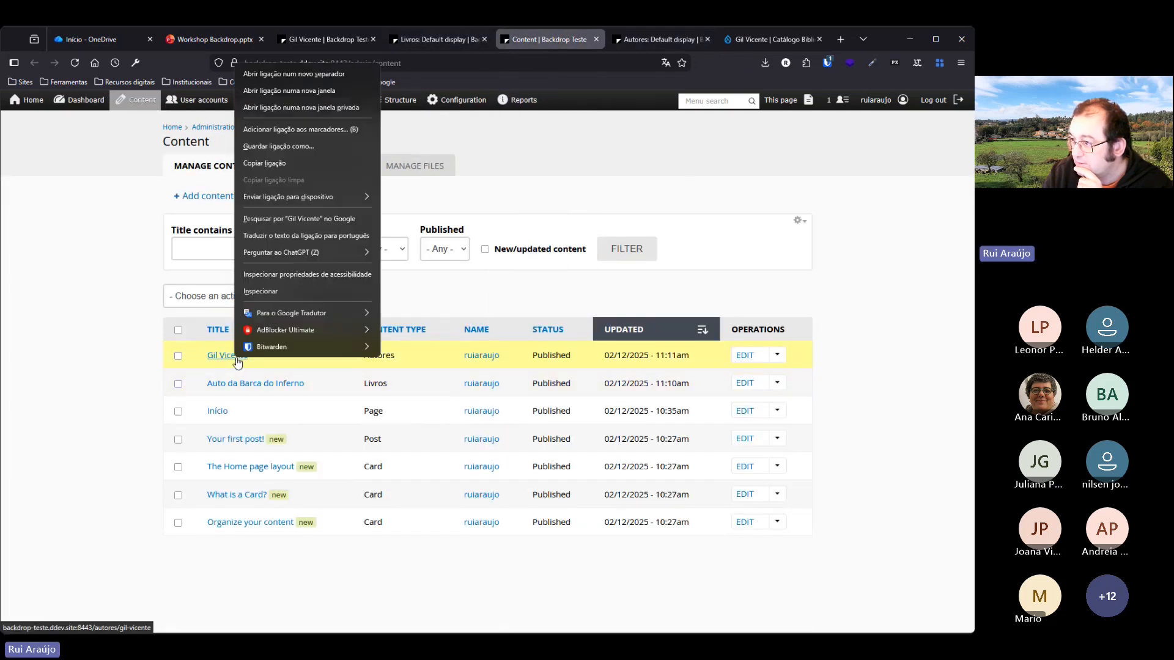
left_click(295, 73)
left_click(567, 40)
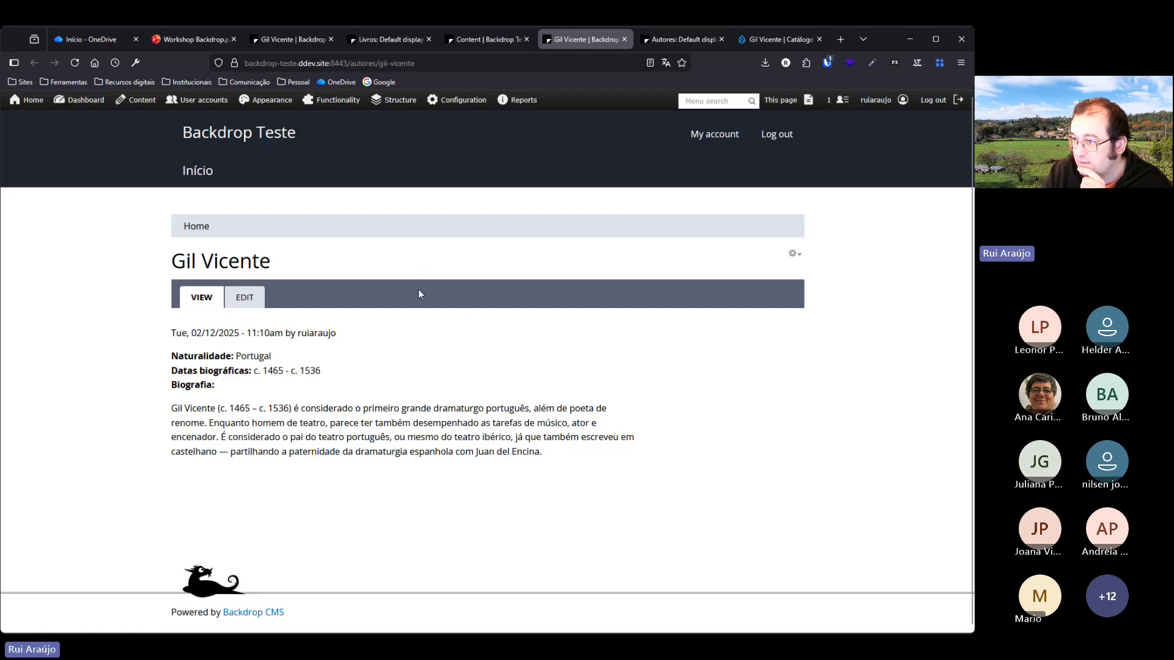
left_click(131, 100)
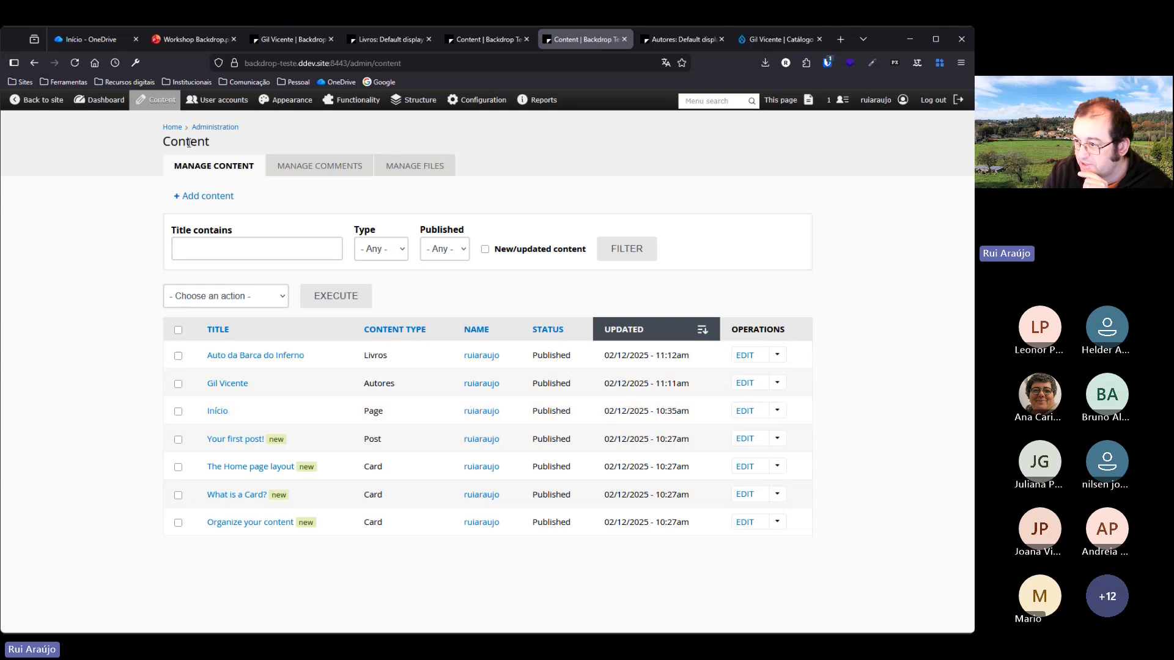
left_click(398, 250)
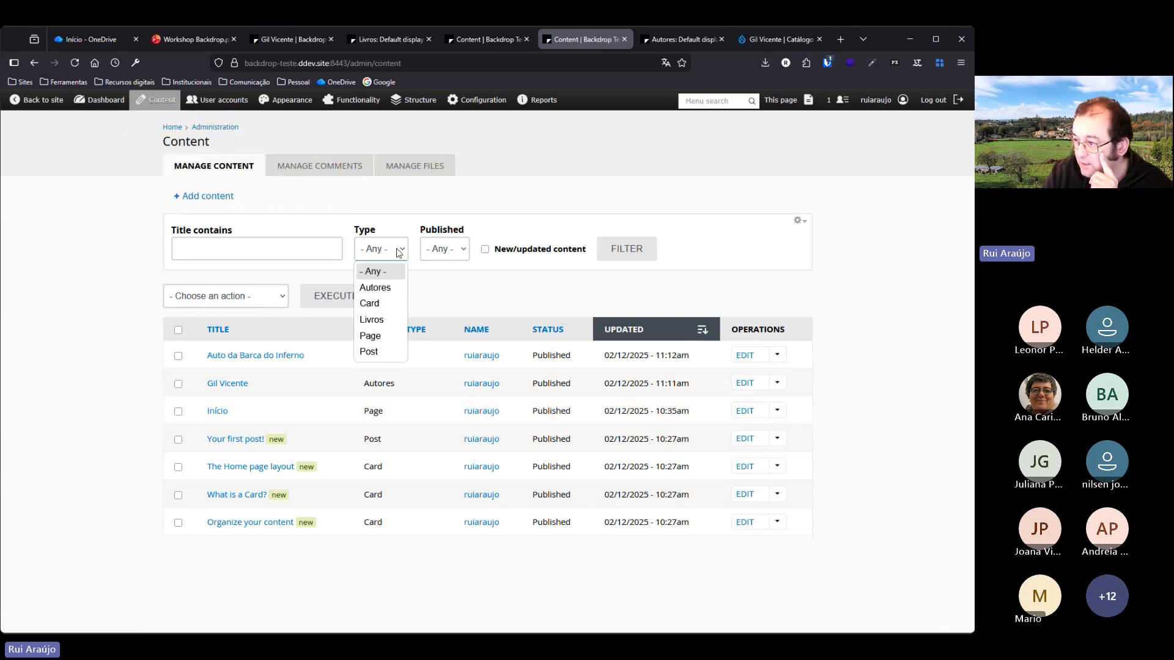
left_click(498, 219)
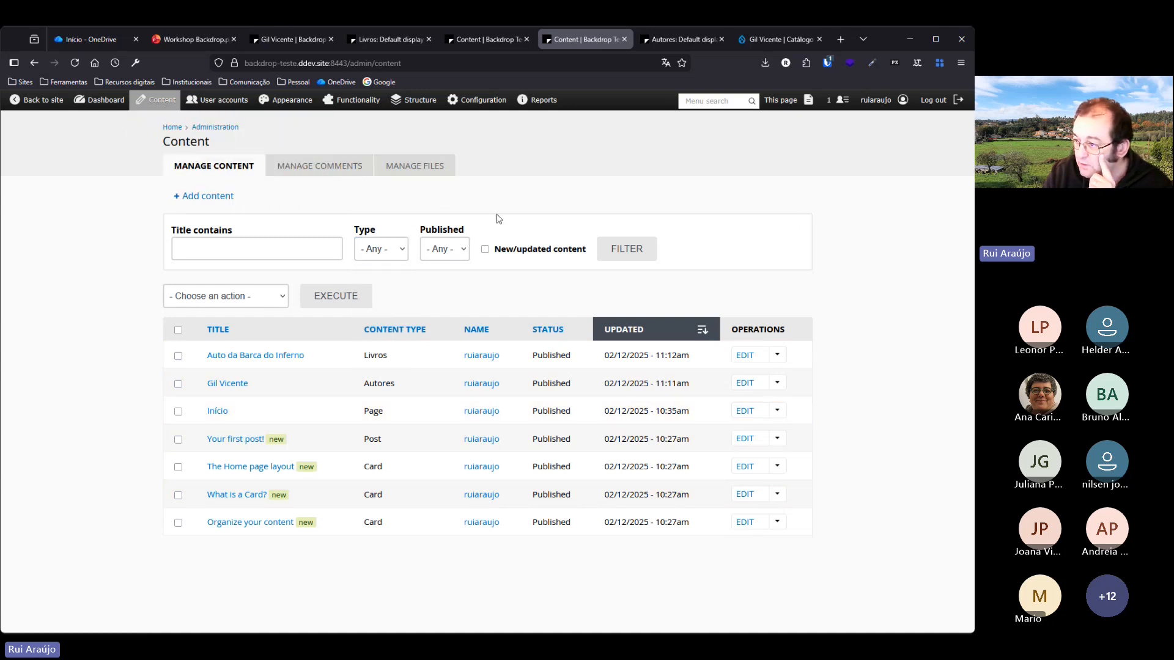
left_click(434, 251)
left_click(525, 213)
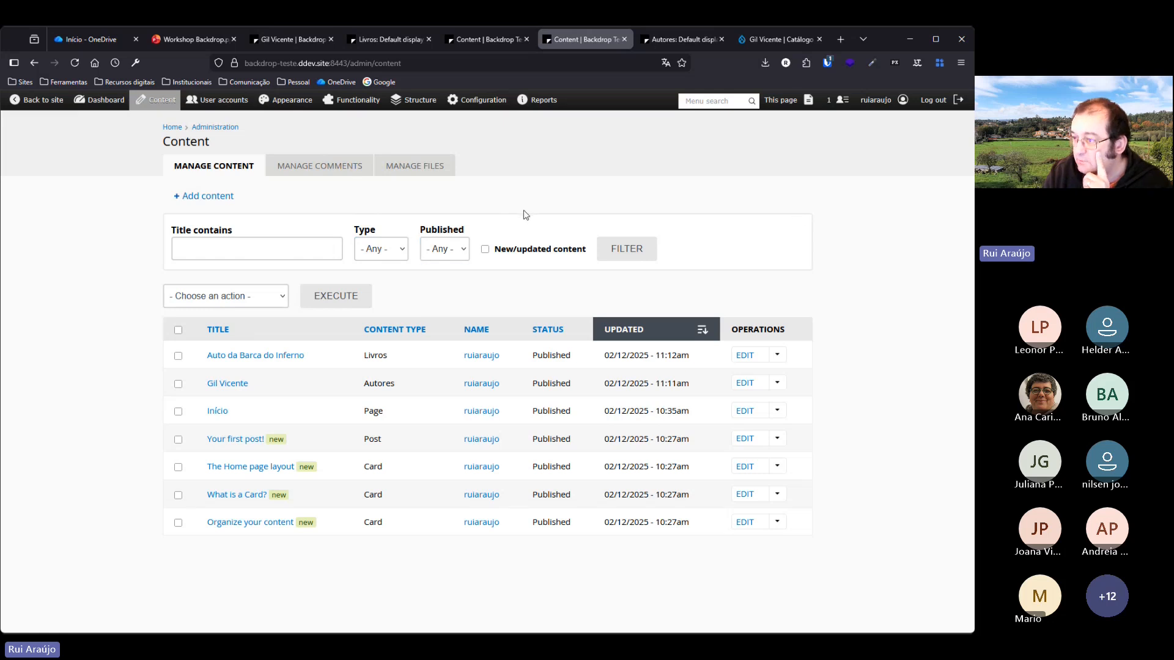
left_click(221, 250)
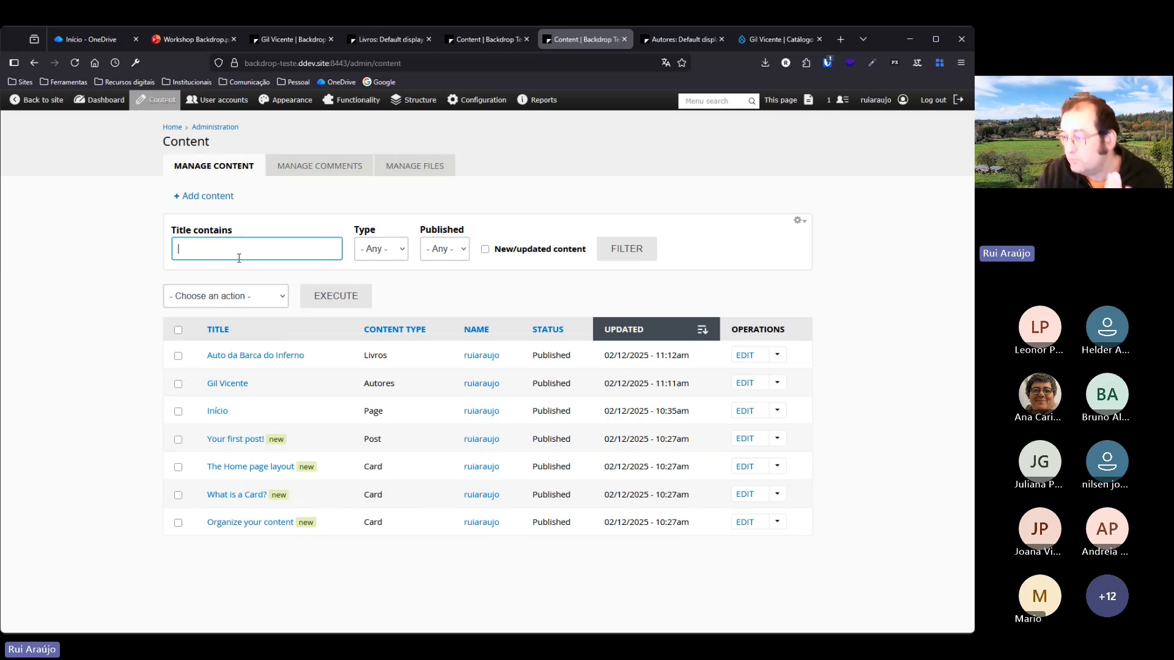
left_click(381, 249)
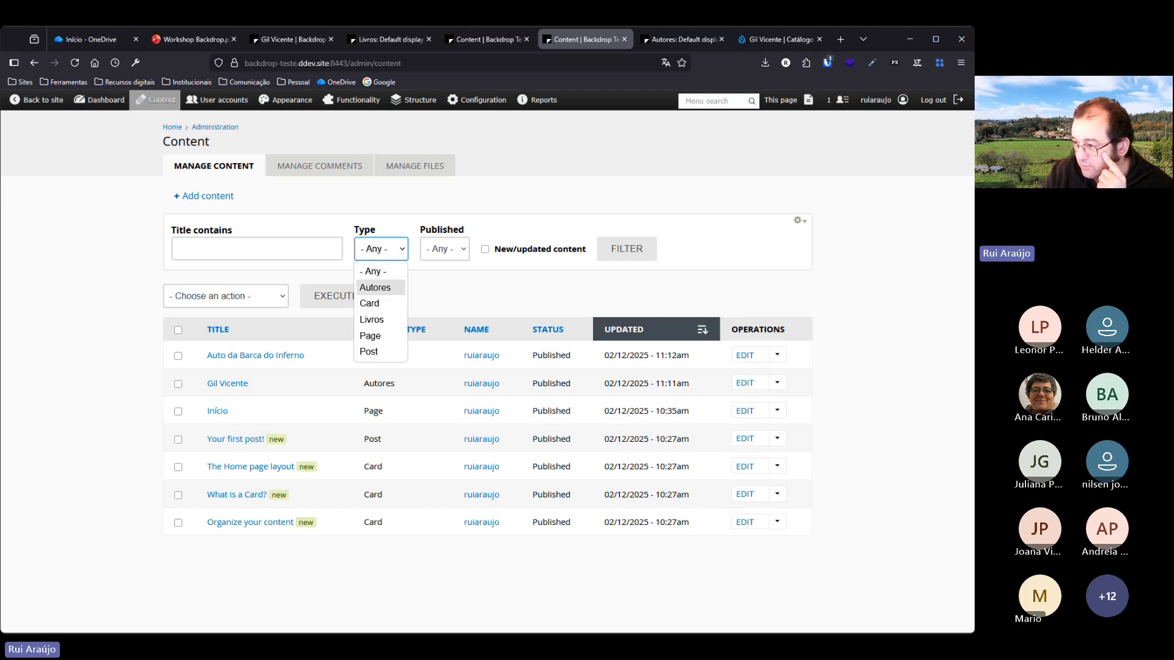
left_click(499, 204)
left_click(498, 204)
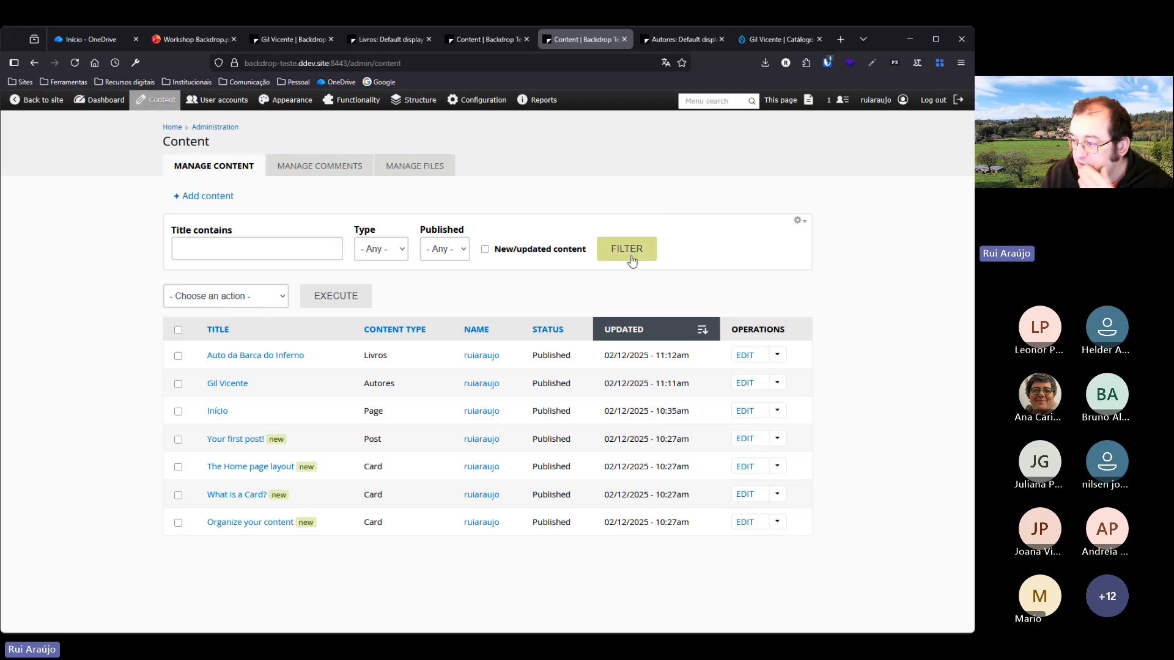
left_click(177, 330)
left_click(226, 296)
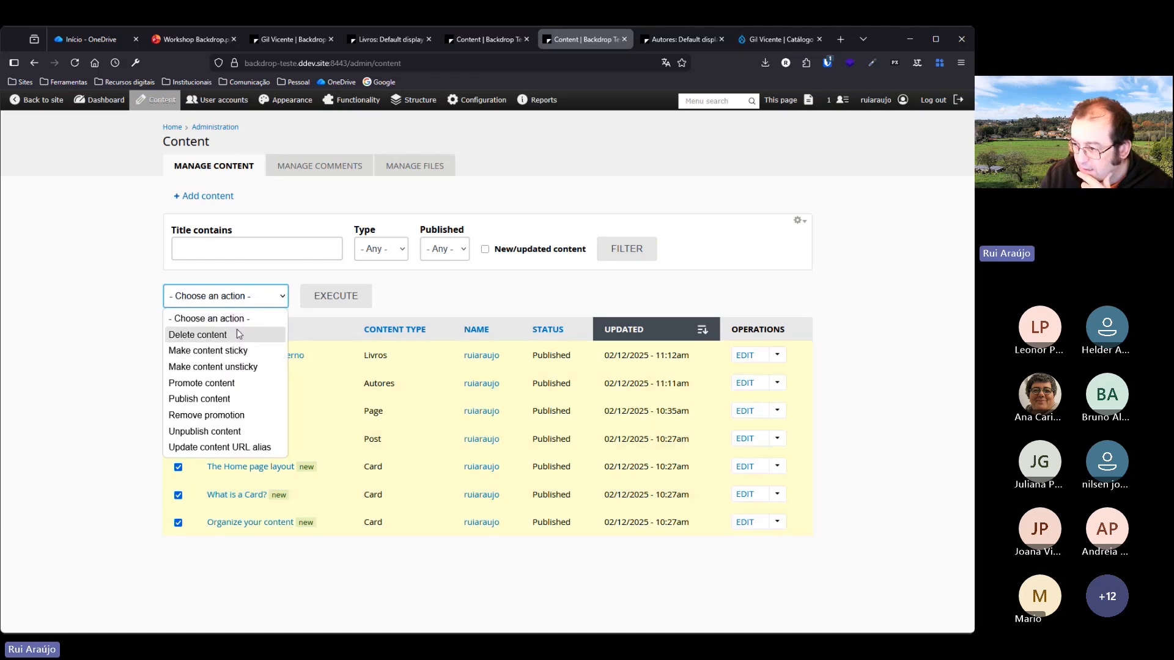
left_click(77, 333)
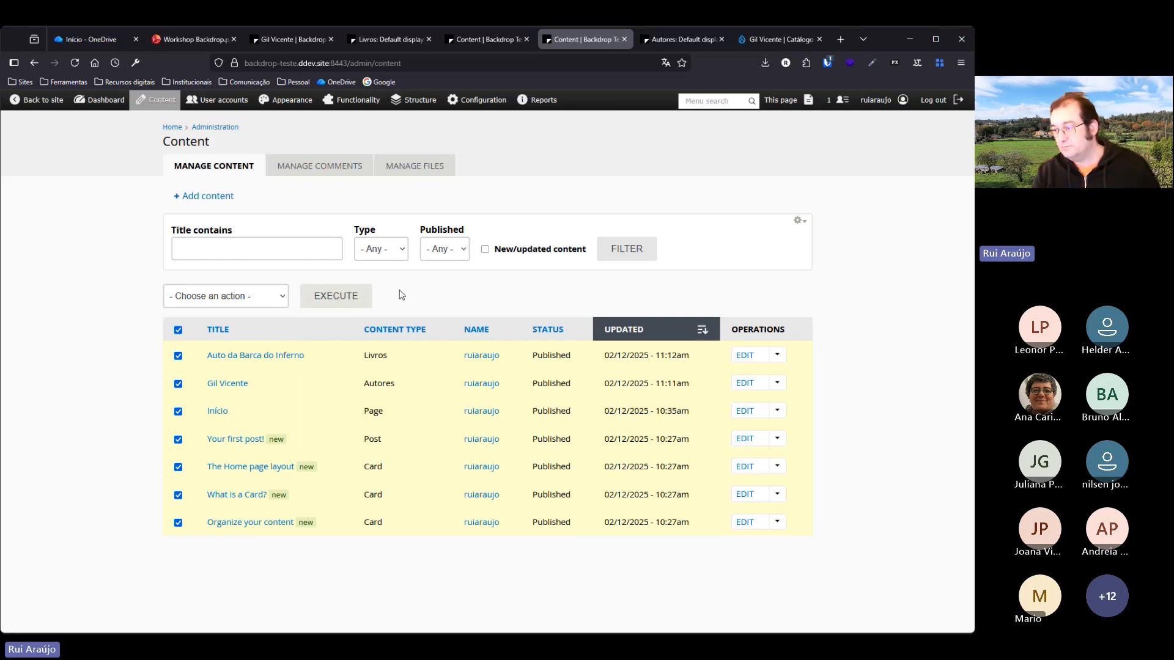
left_click(177, 330)
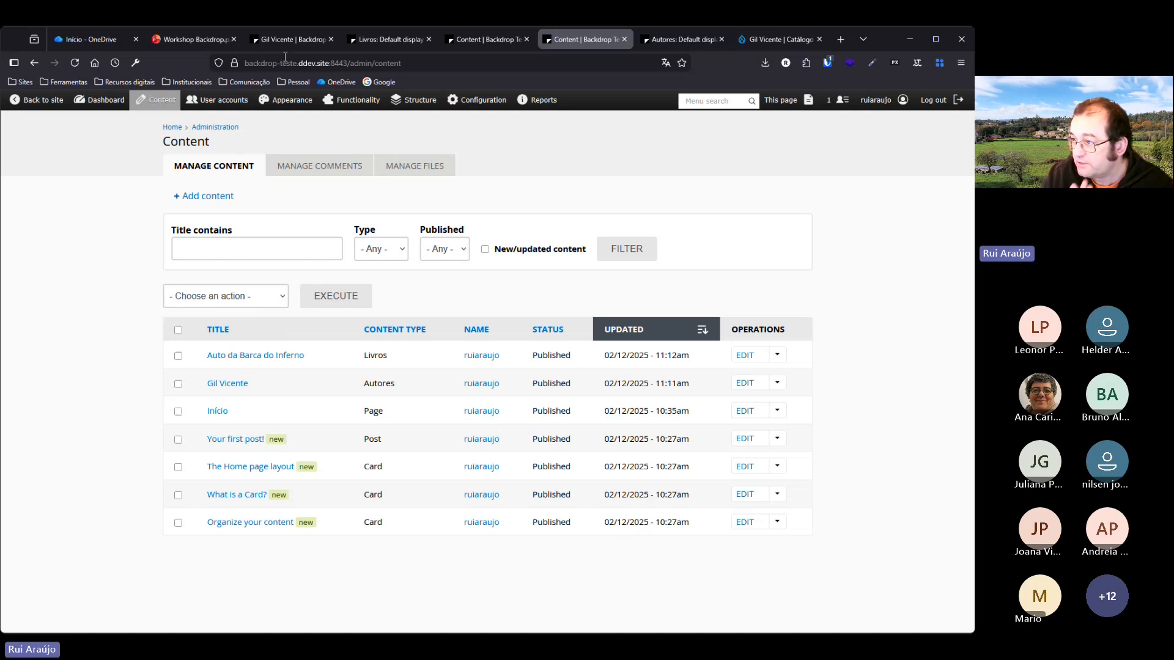
left_click(209, 43)
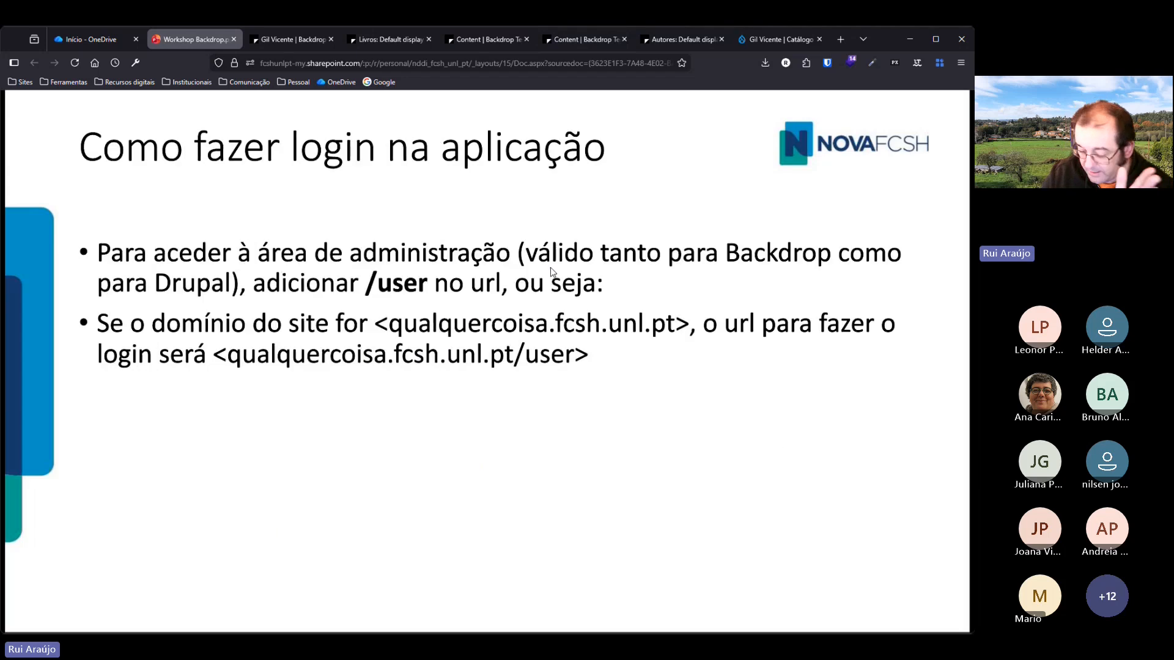
left_click(550, 268)
key("Left")
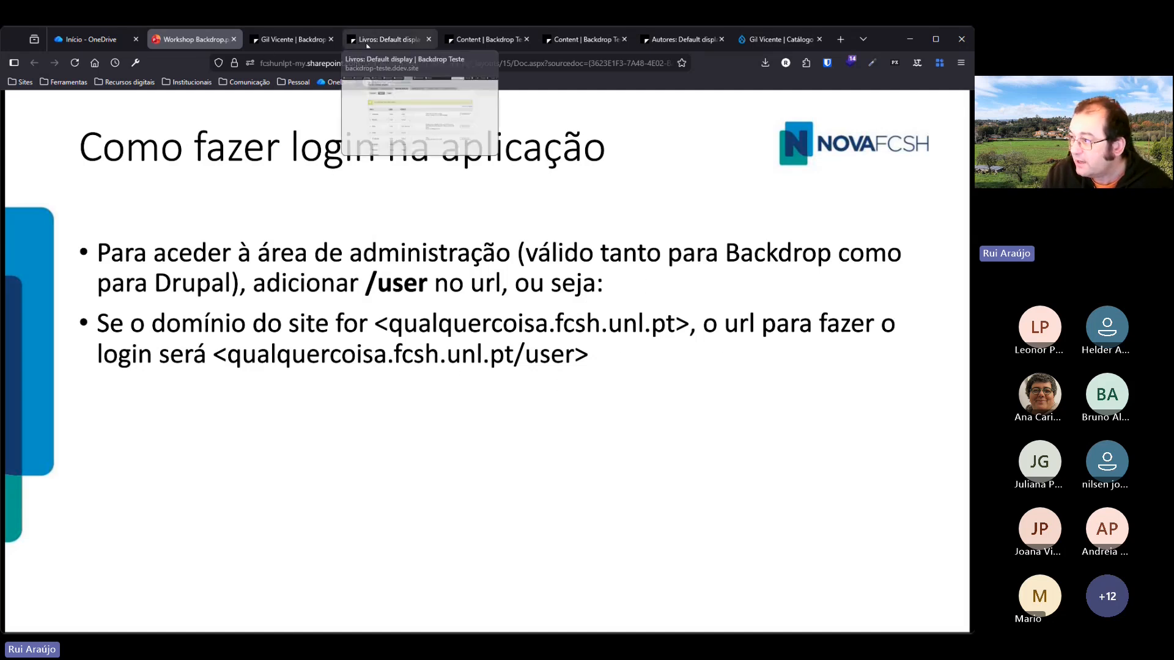
left_click(566, 39)
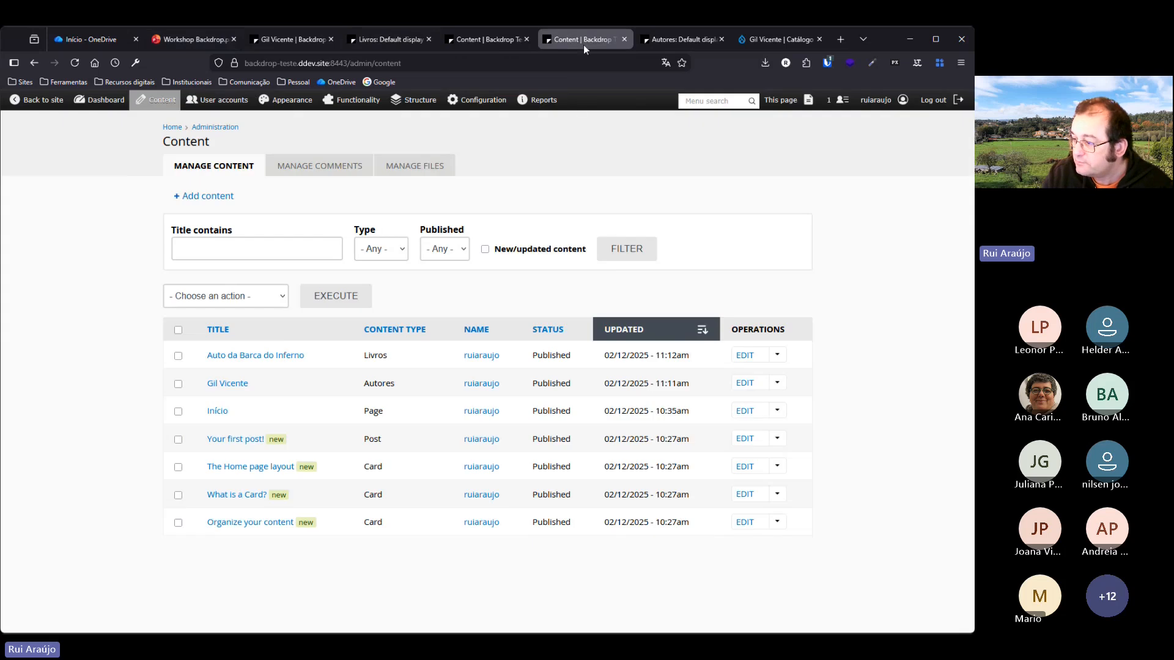
left_click(680, 39)
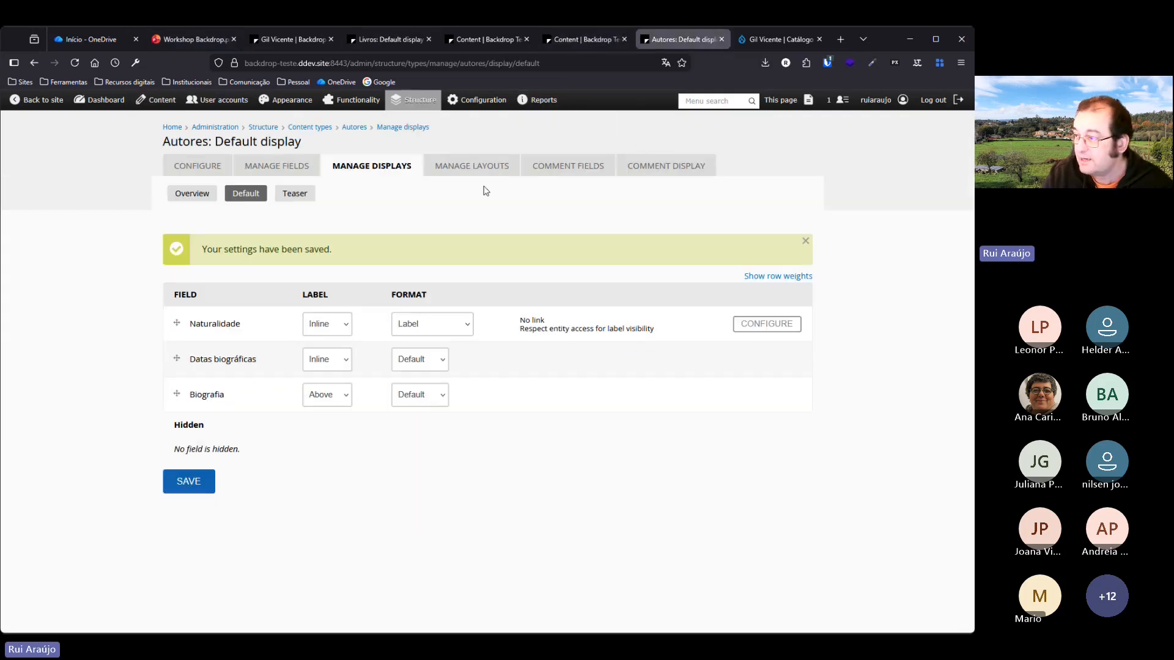
left_click(381, 39)
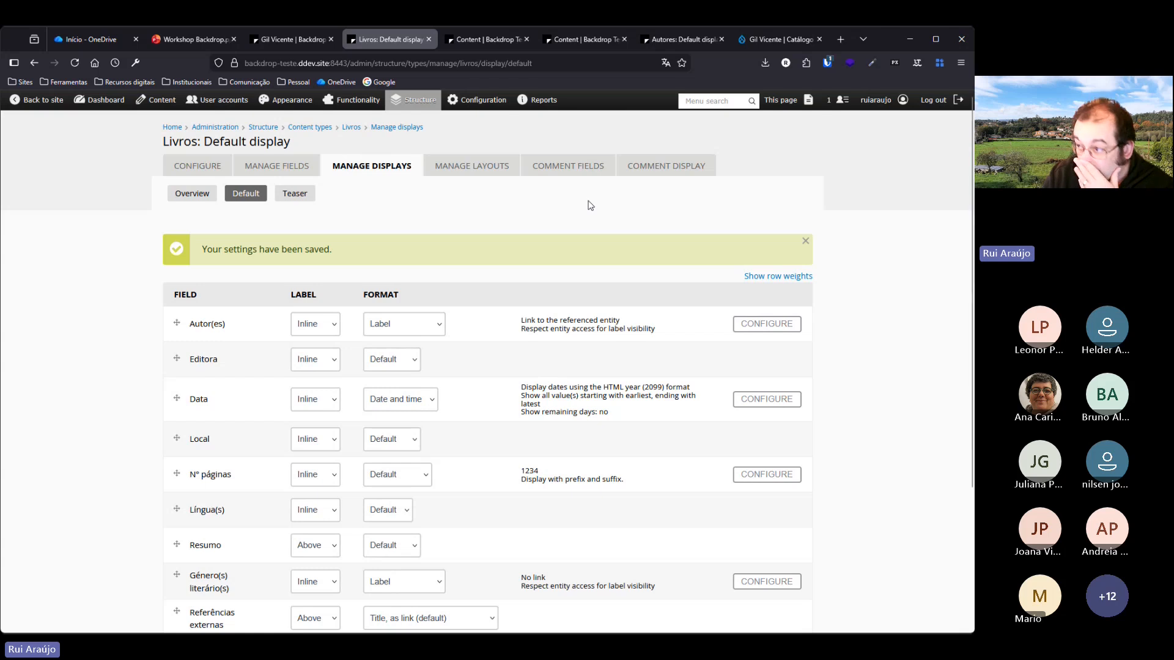
left_click(567, 47)
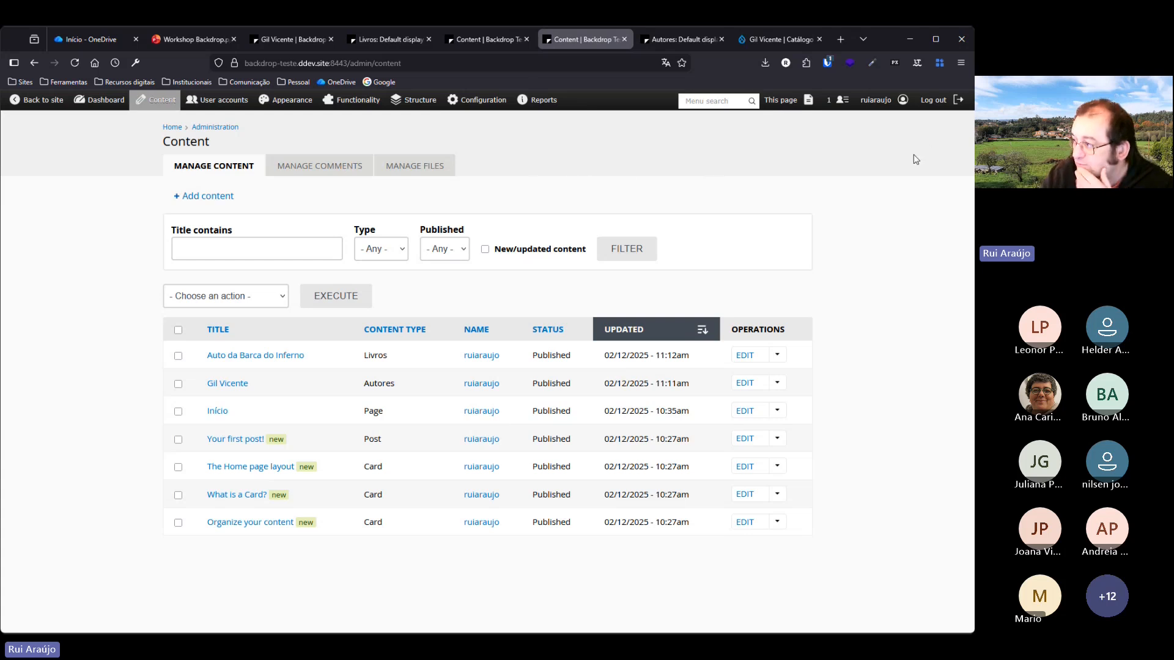
Log out to the public homepage, view the Login page, and return to the homepage.
right_click(930, 108)
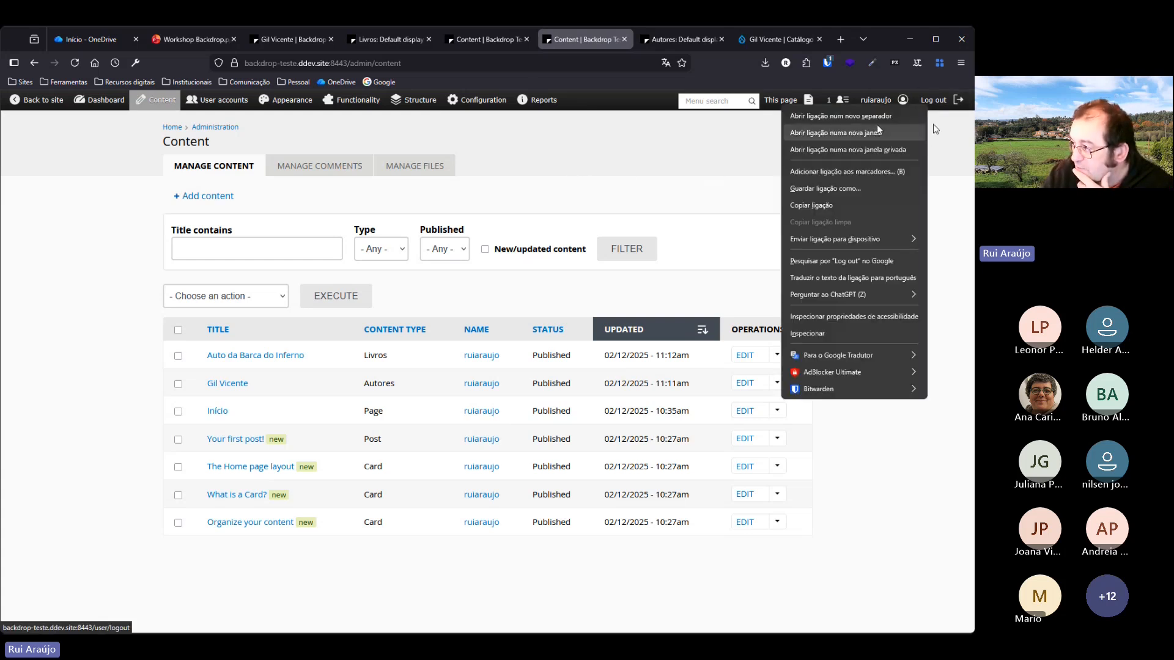
left_click(929, 110)
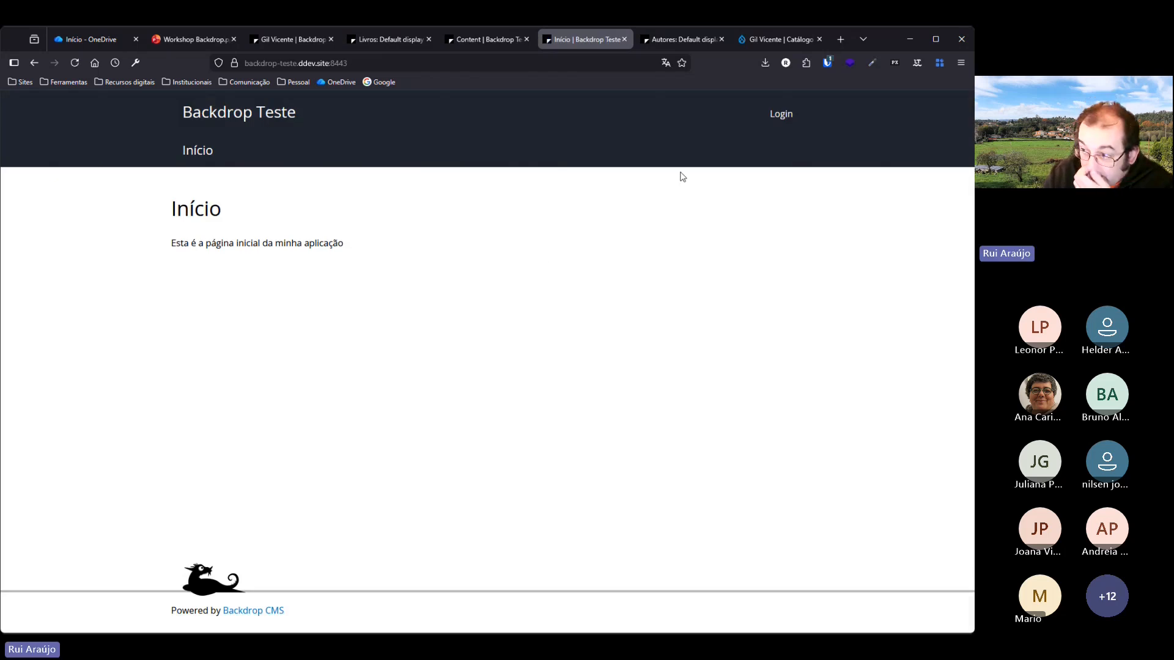
left_click(781, 120)
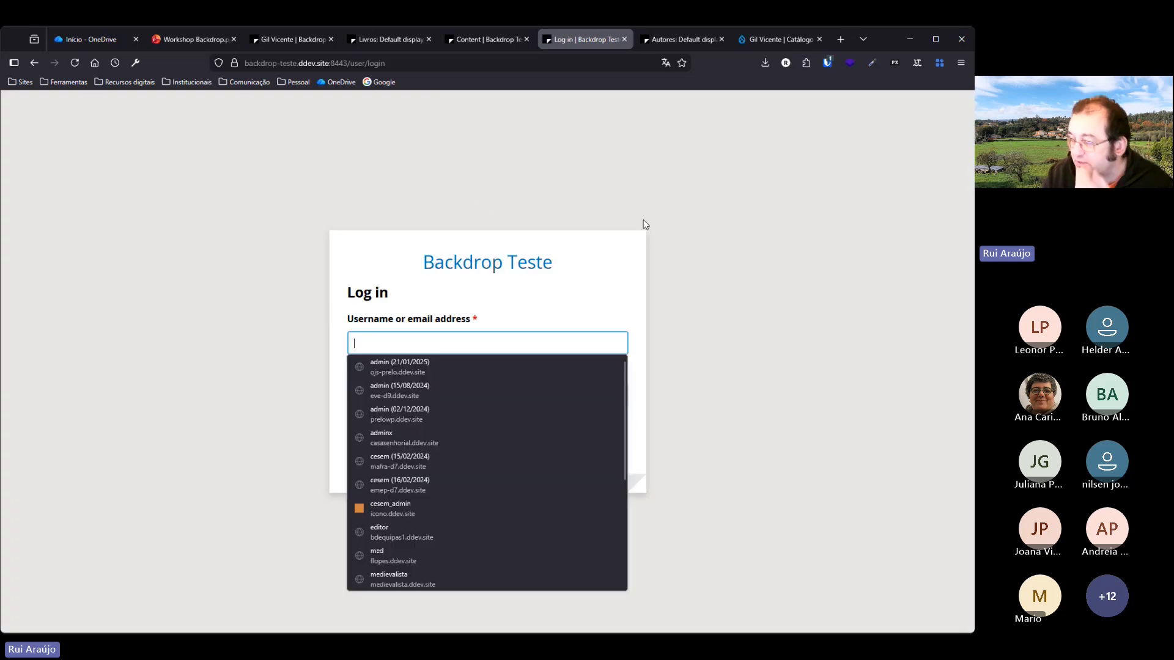
left_click(27, 70)
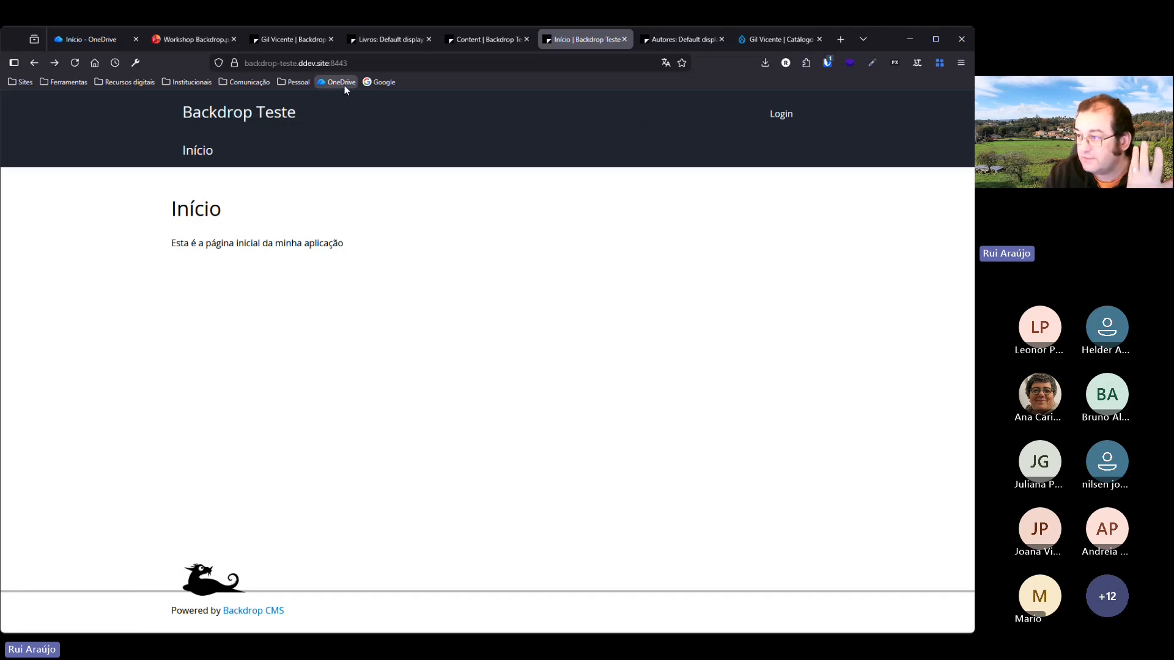
Load the /user login page, then switch to the Gil Vicente catalogue tab.
left_click(390, 61)
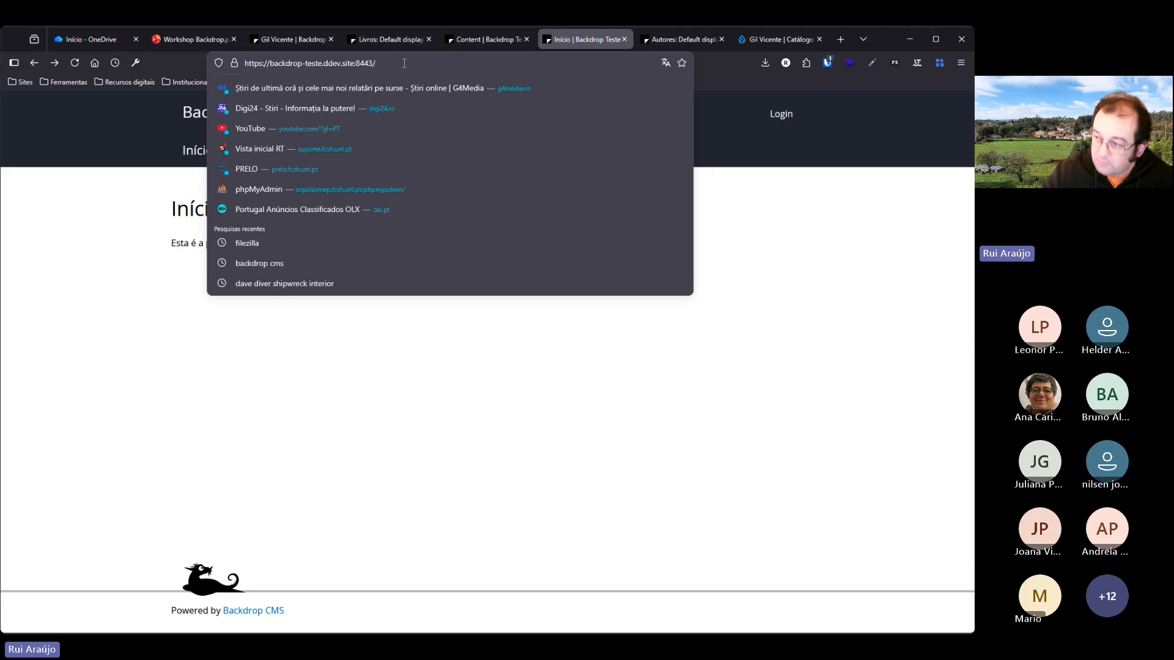
type("user/")
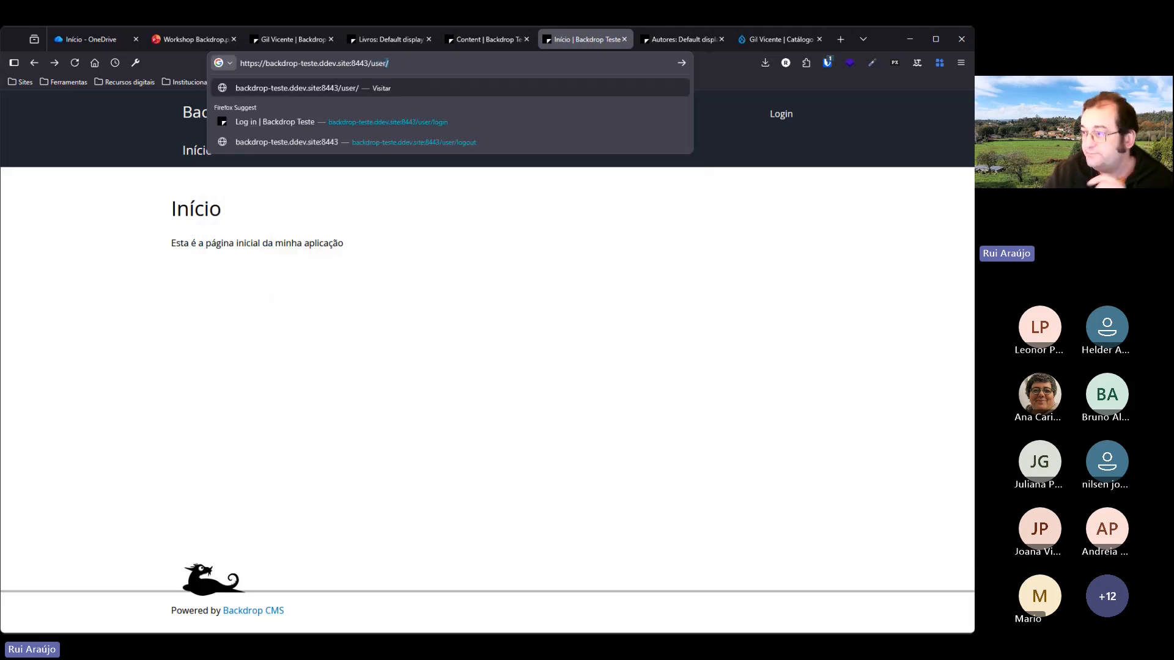
key("Return")
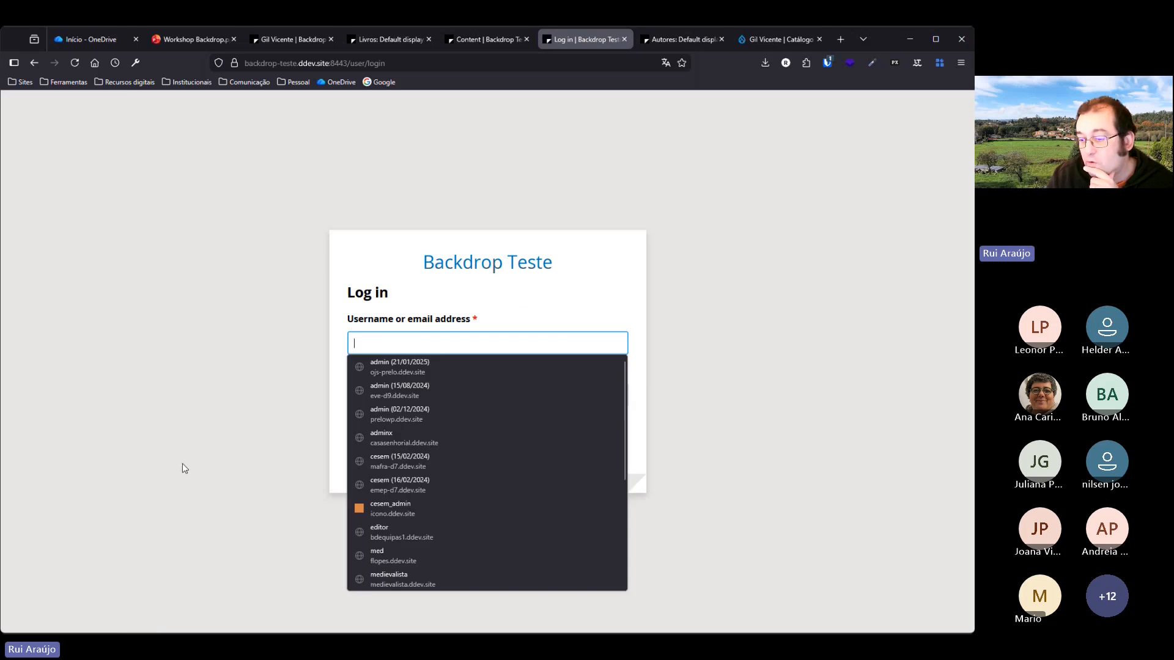
left_click(673, 192)
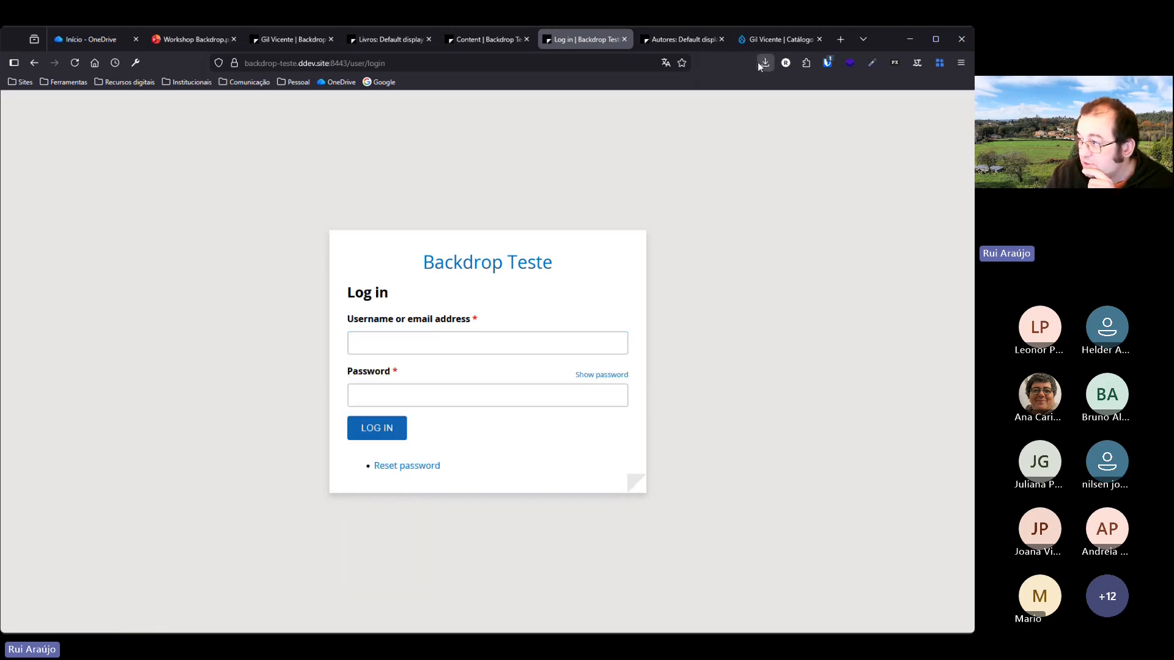
left_click(765, 41)
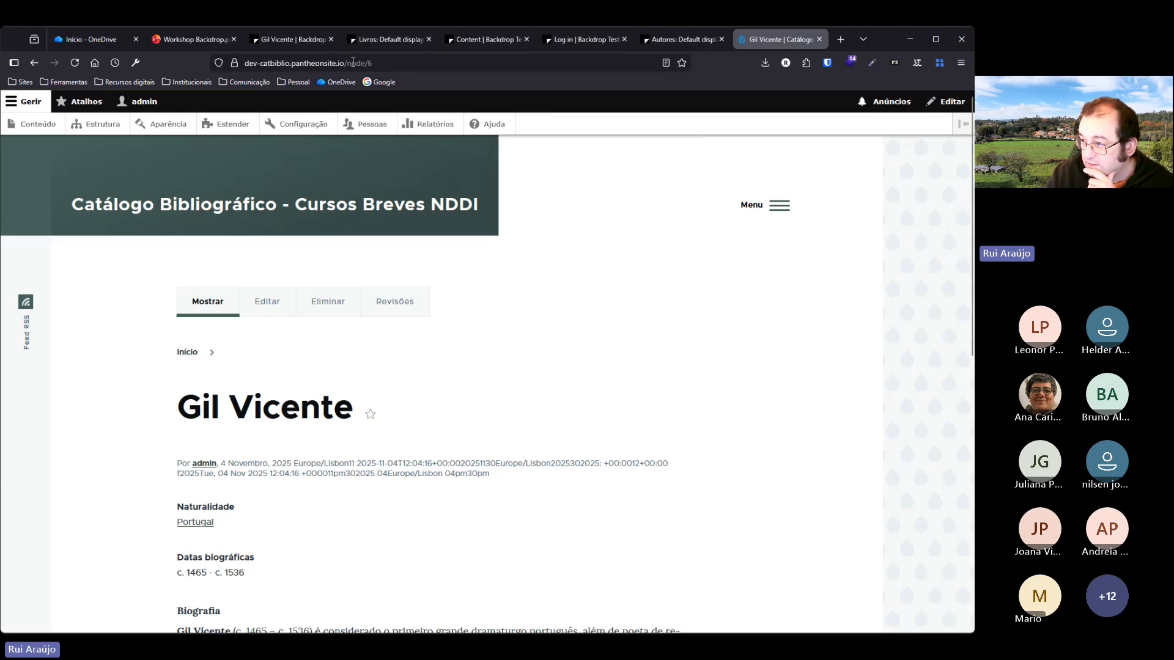
Highlight node/6 in the catalogue page address, then return to the workshop login slide.
left_click(353, 62)
left_click_drag(346, 63, 389, 66)
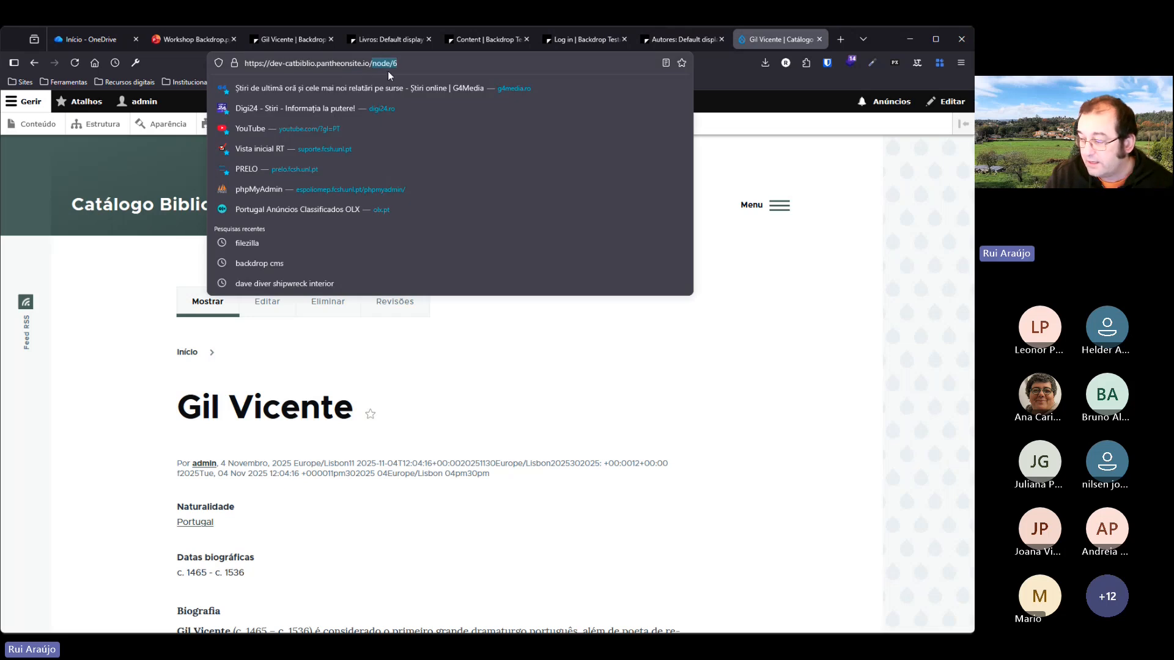
left_click(784, 184)
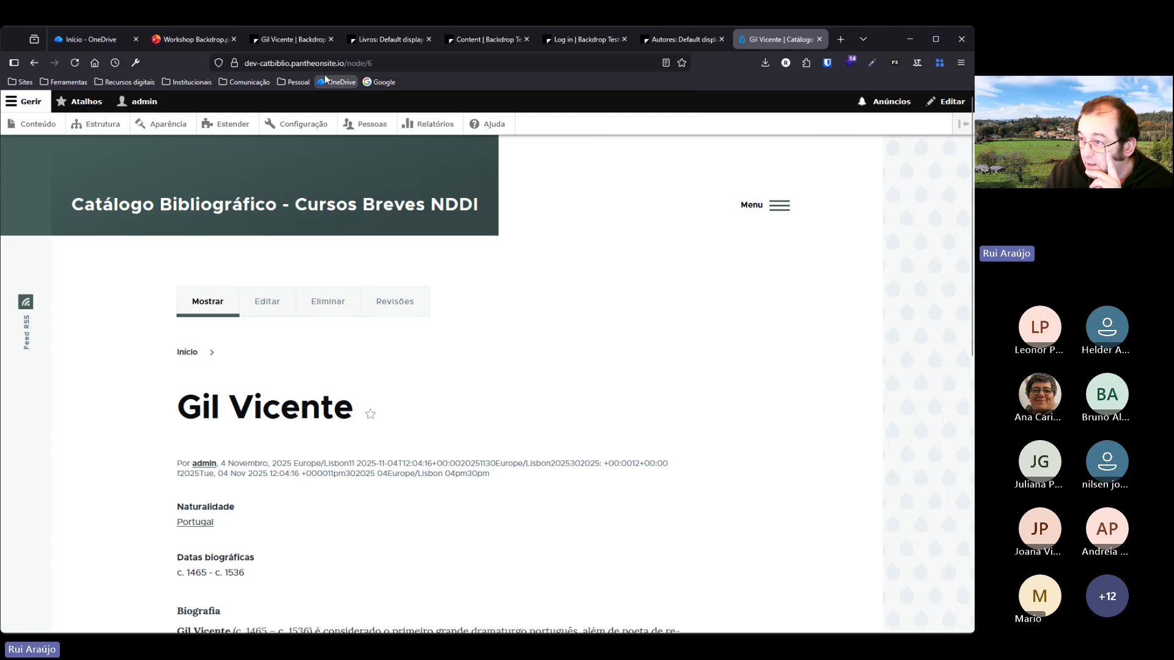
left_click(180, 39)
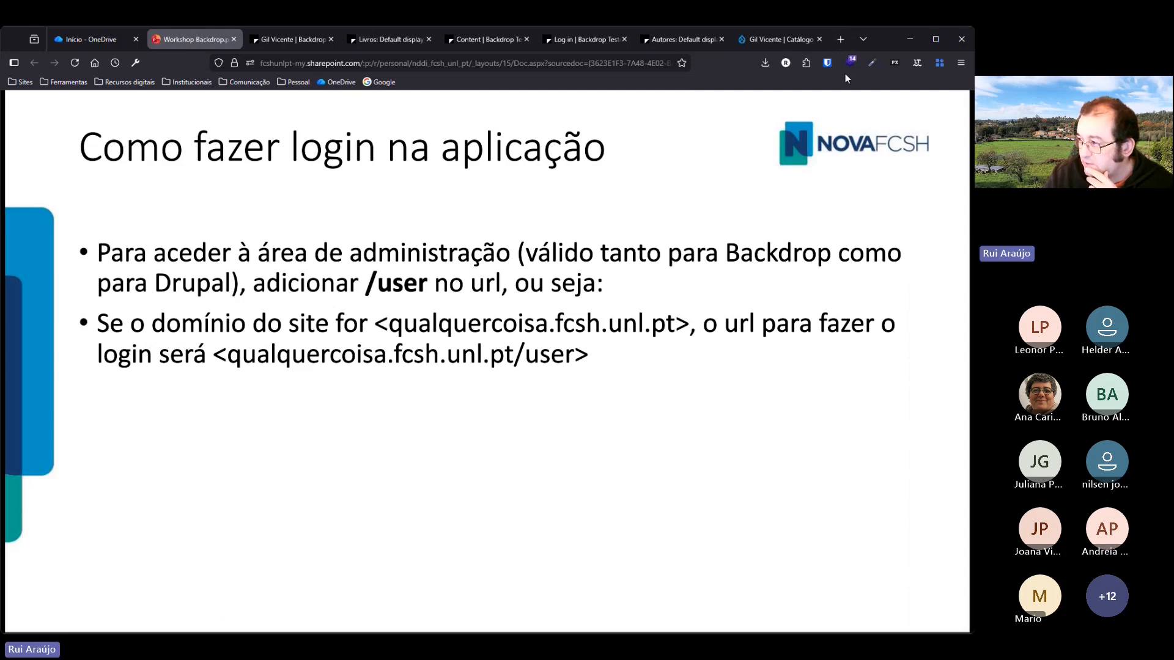
Open a new tab and expand the Sites bookmarks folder to its CESEM subfolder.
left_click(840, 40)
left_click(18, 82)
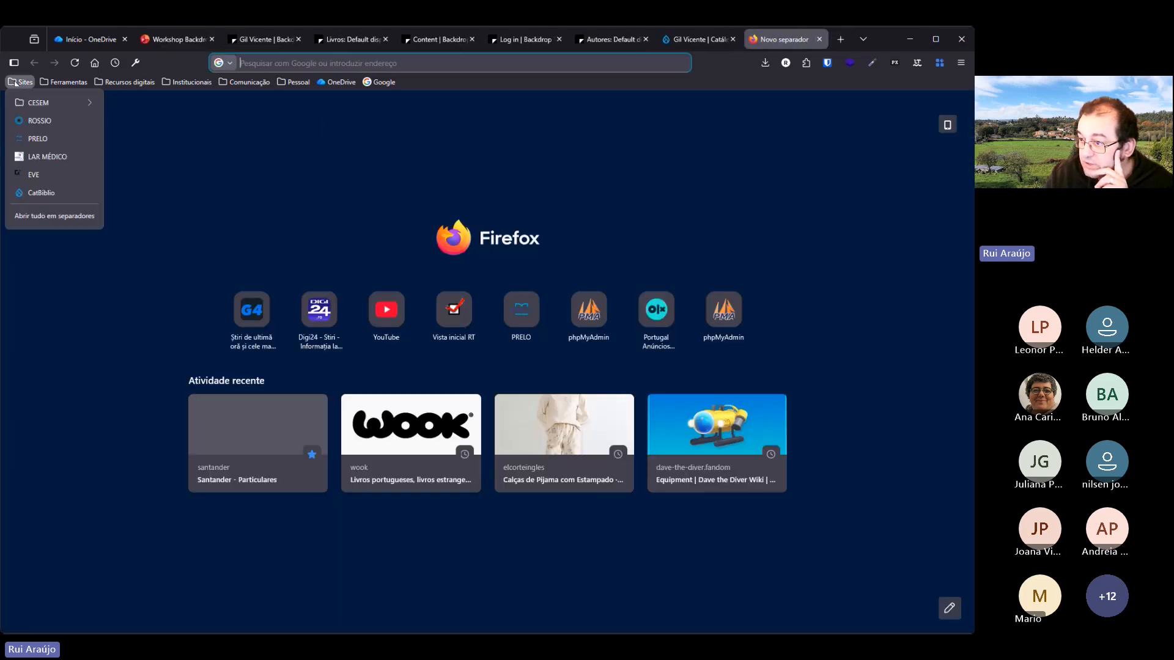
mouse_move(18, 102)
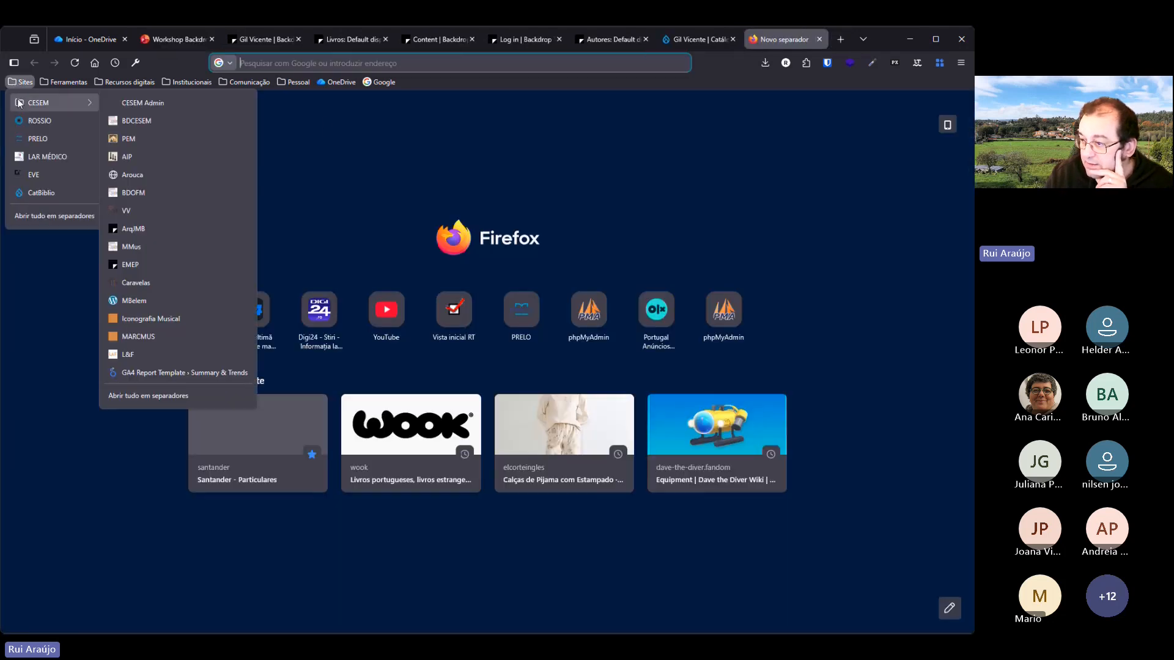
Open the ArqJMB example archive site and look over its homepage and address.
left_click(192, 229)
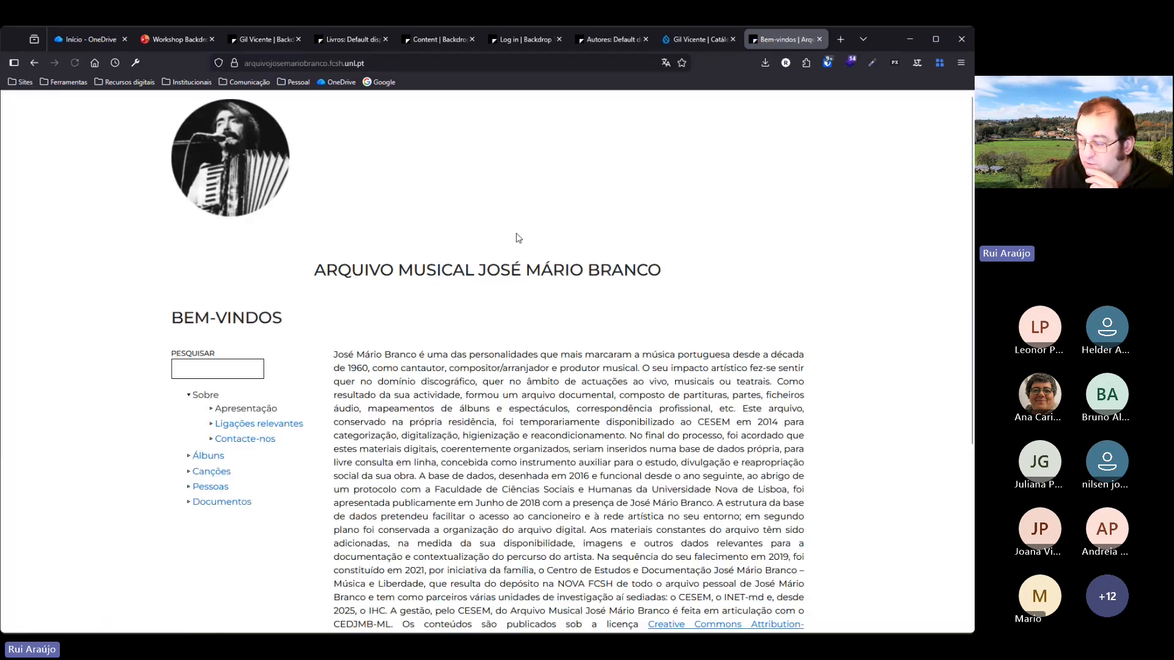
scroll(554, 232, "down", 2)
scroll(554, 232, "down", 2)
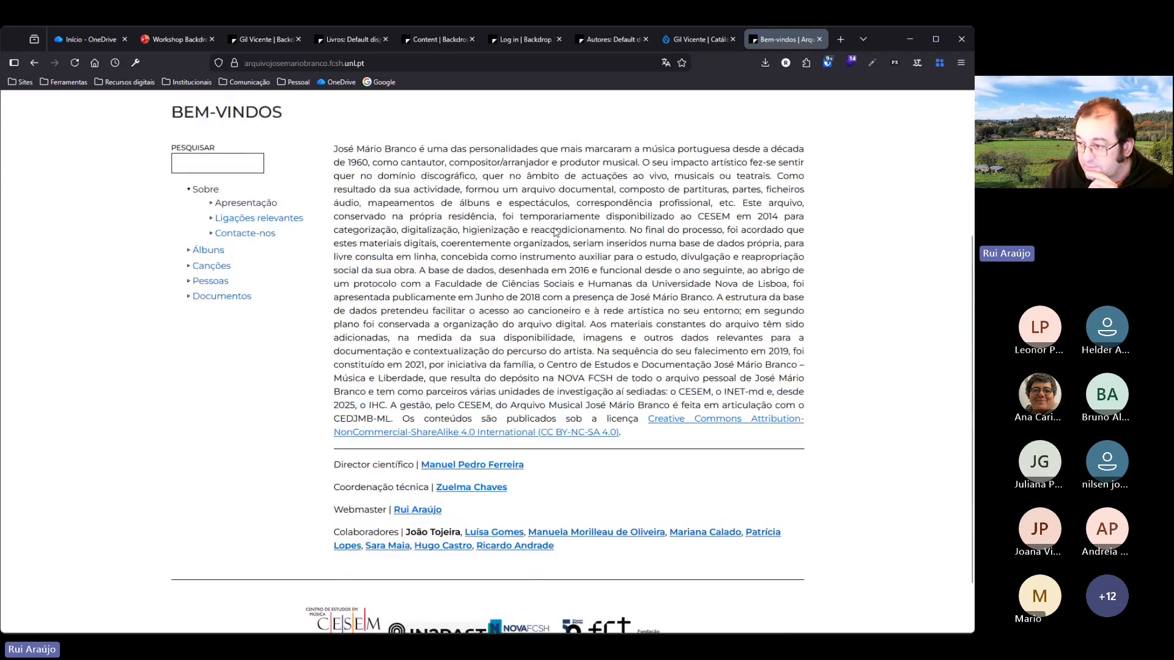
scroll(555, 233, "up", 4)
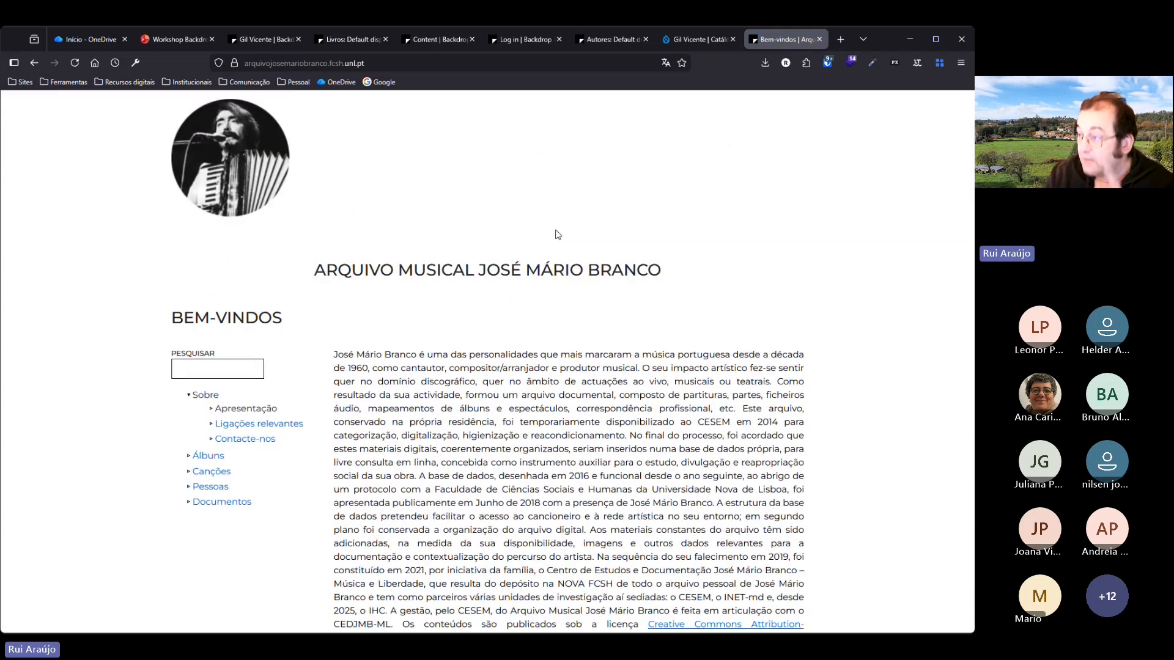
left_click(374, 64)
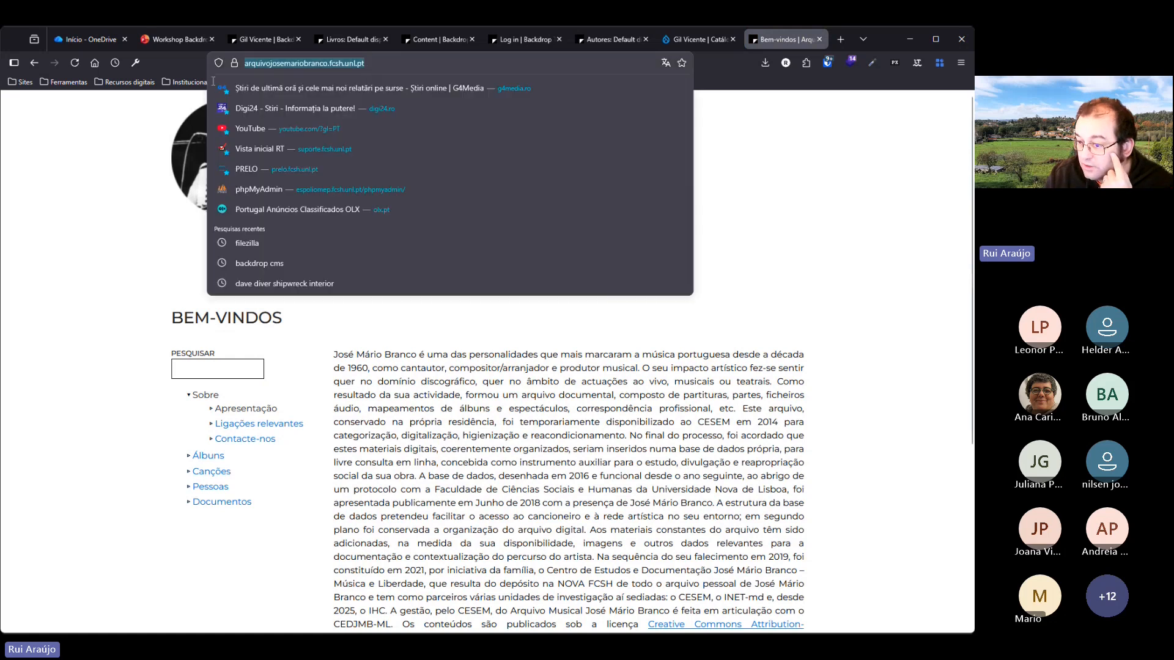
left_click(848, 105)
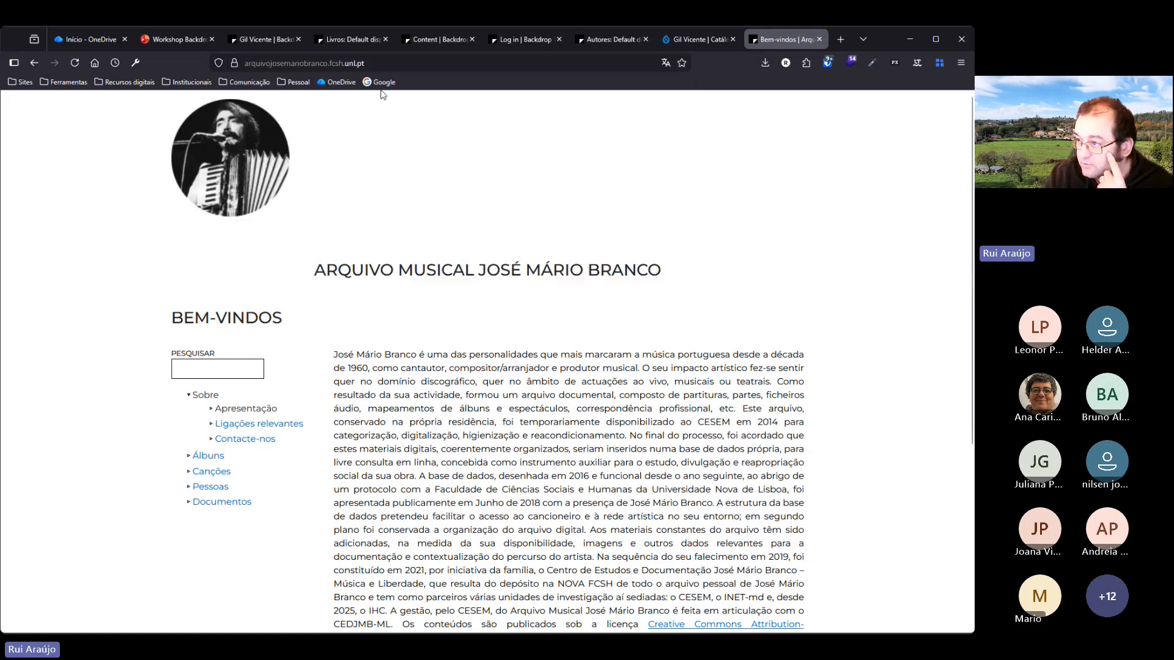
left_click(375, 64)
left_click(98, 278)
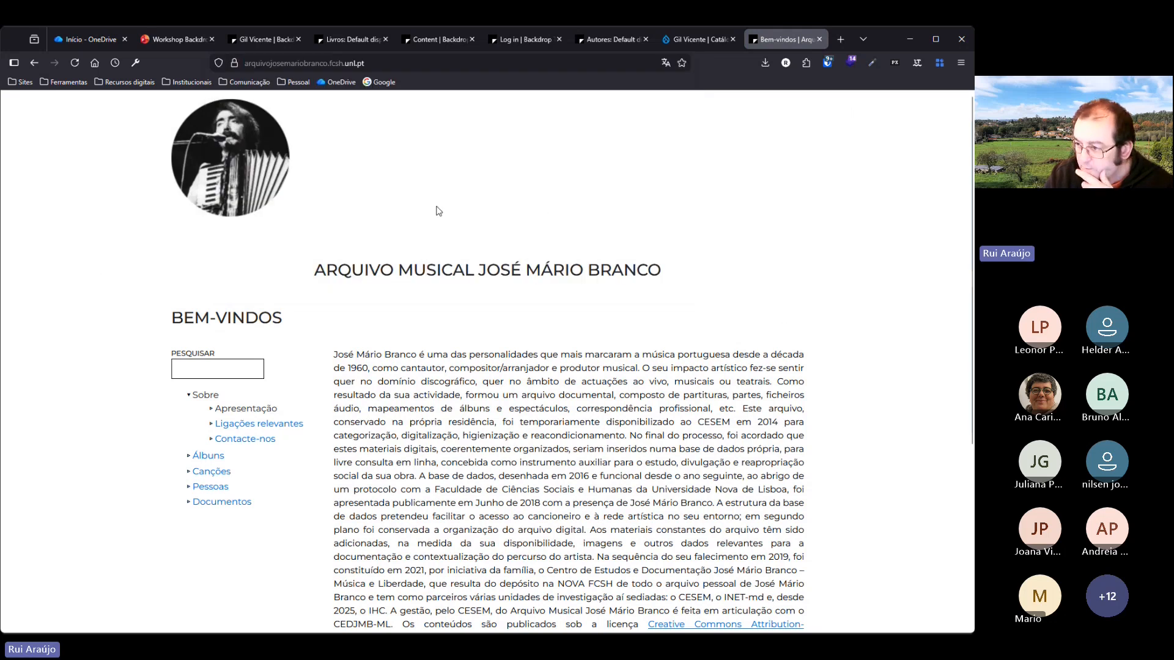
scroll(560, 323, "down", 2)
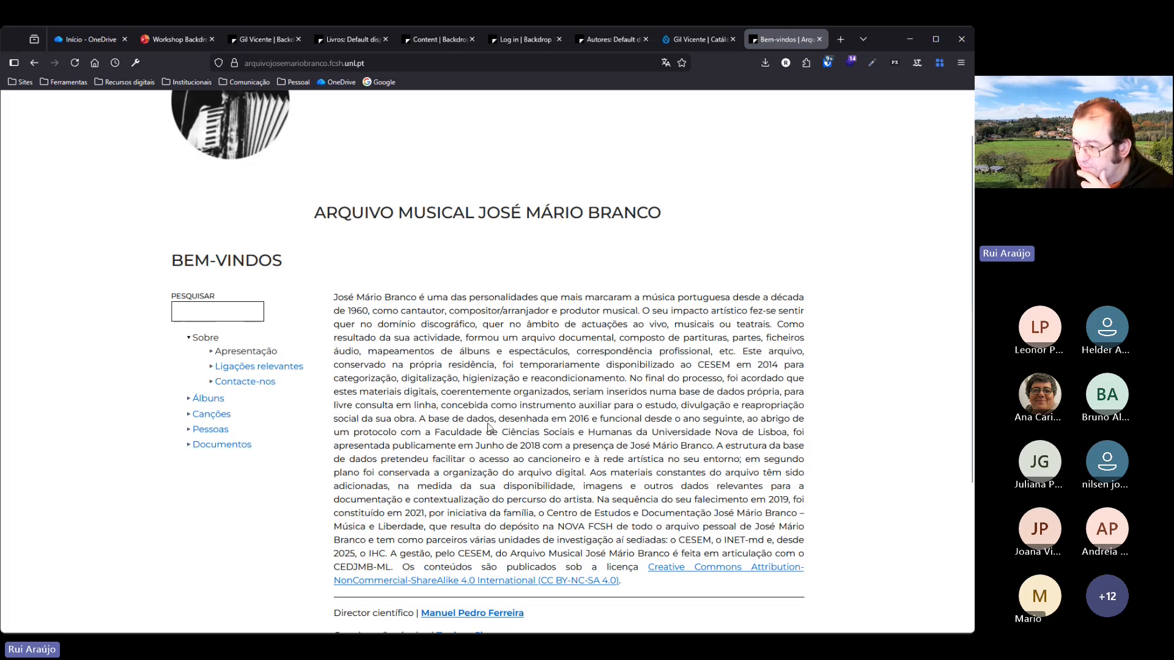
Browse the Álbuns, Canções, Pessoas and Documentos pages, ending on the Pessoas list.
left_click(209, 400)
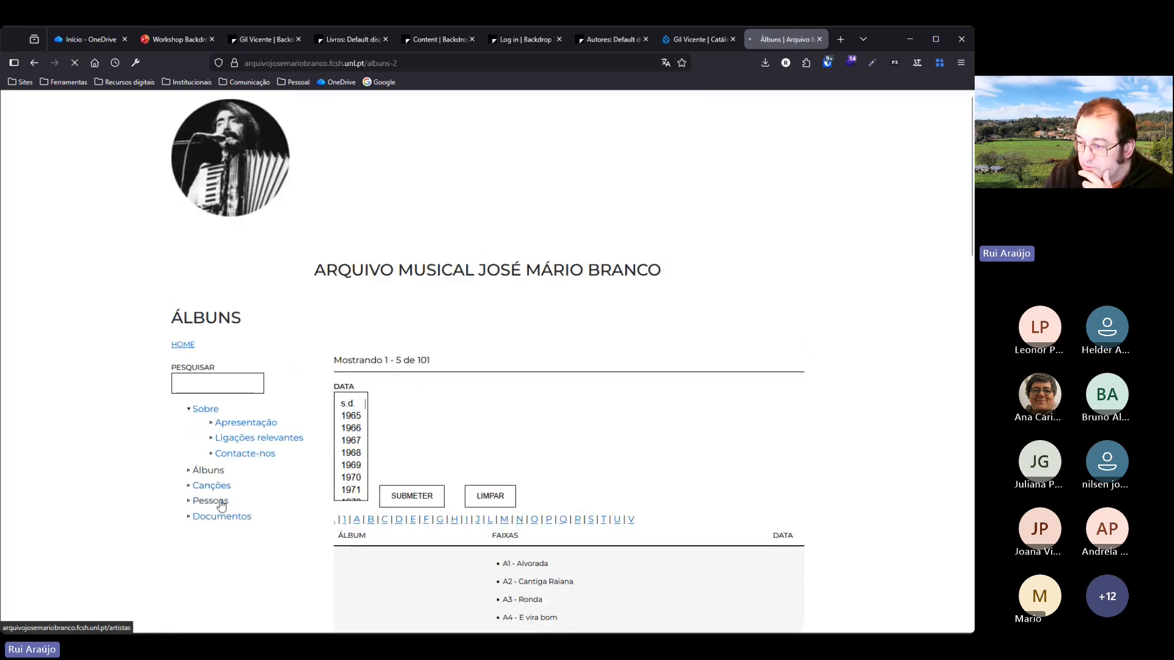
left_click(214, 485)
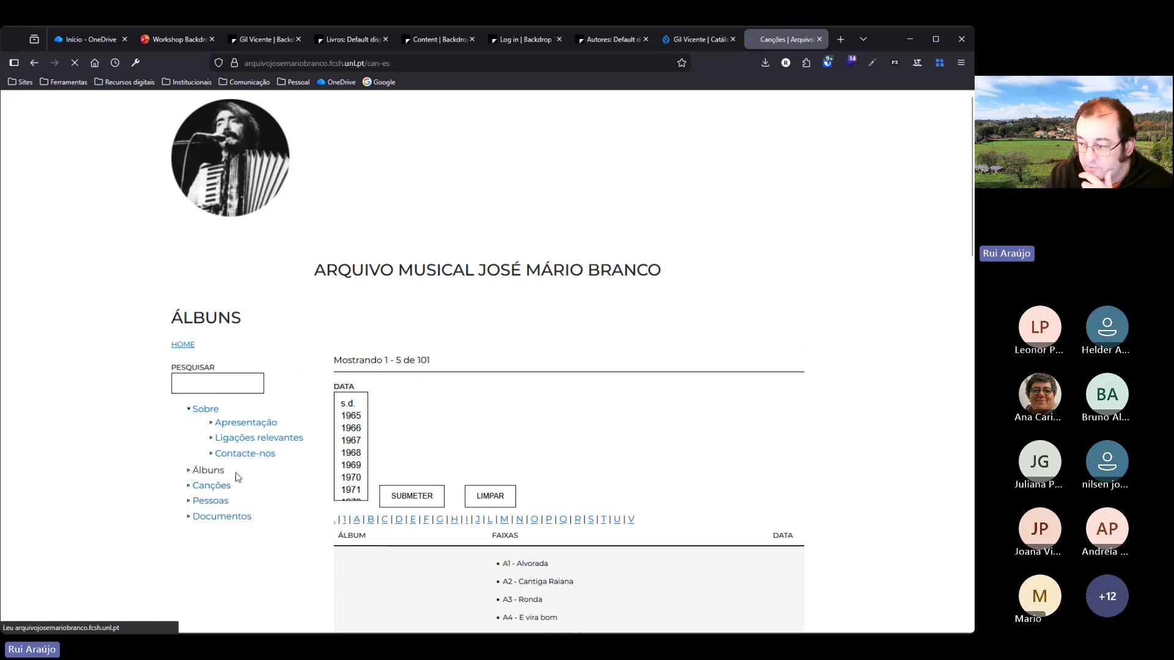
left_click(206, 505)
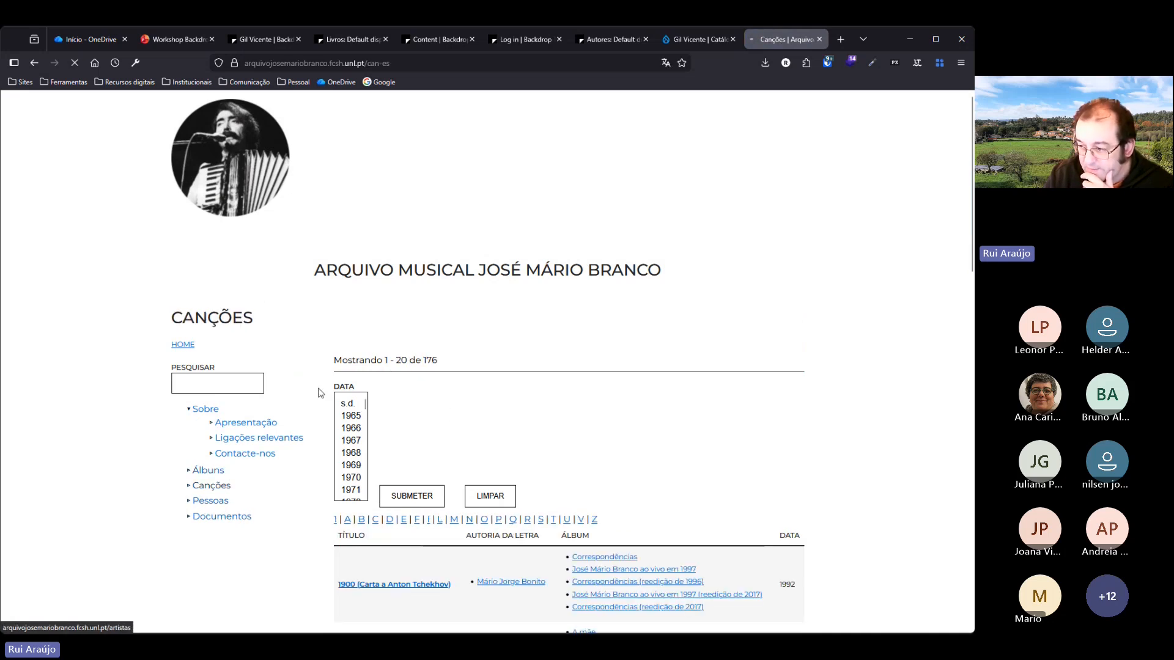
scroll(323, 395, "down", 2)
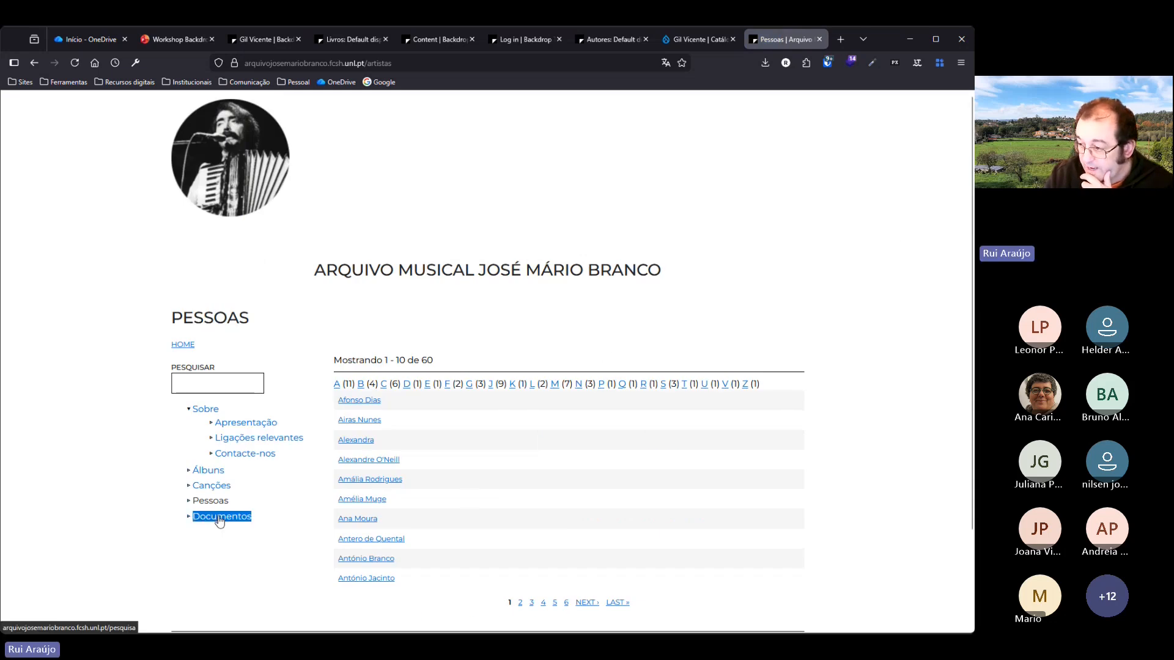
left_click(221, 518)
scroll(495, 317, "down", 2)
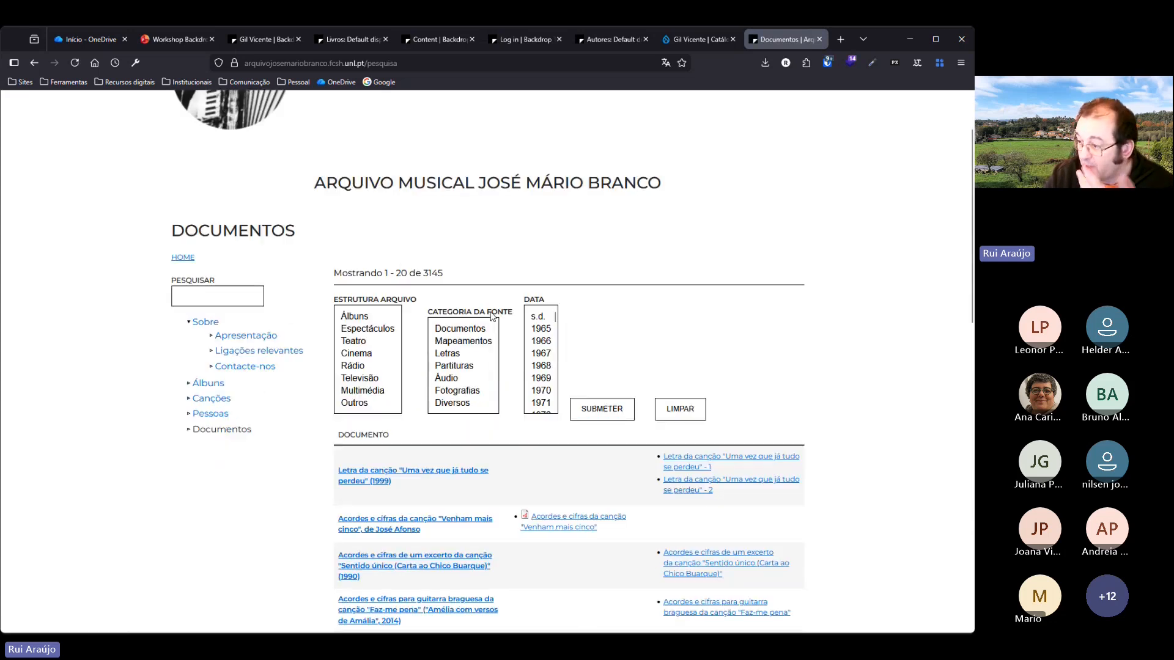
scroll(492, 316, "down", 1)
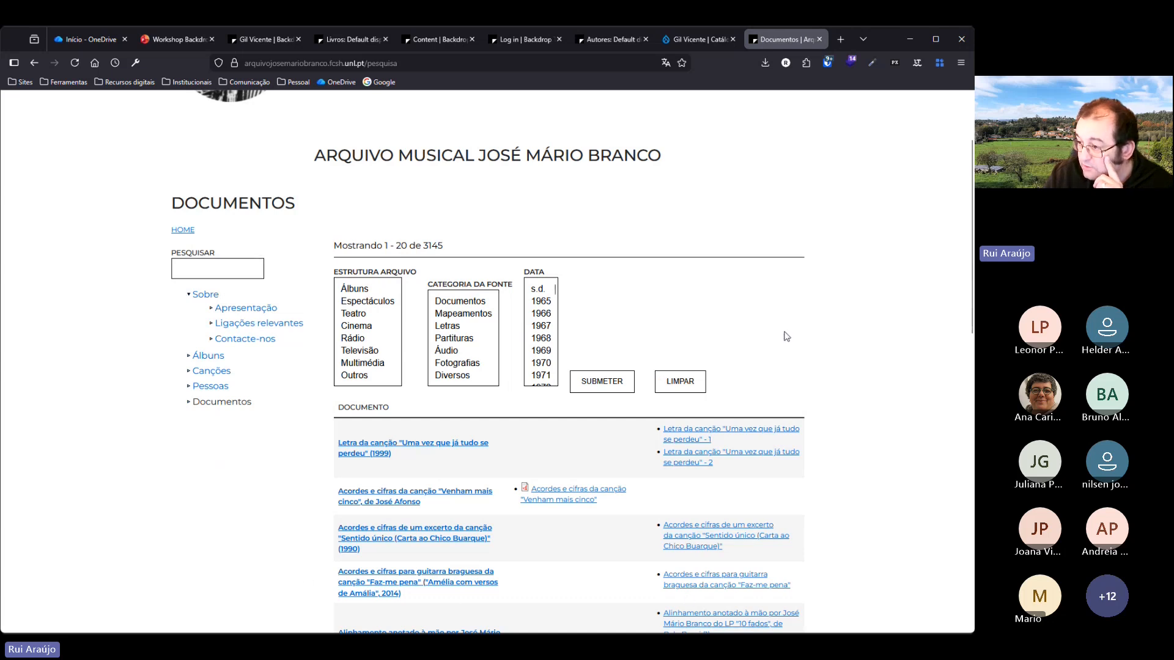
scroll(254, 296, "up", 4)
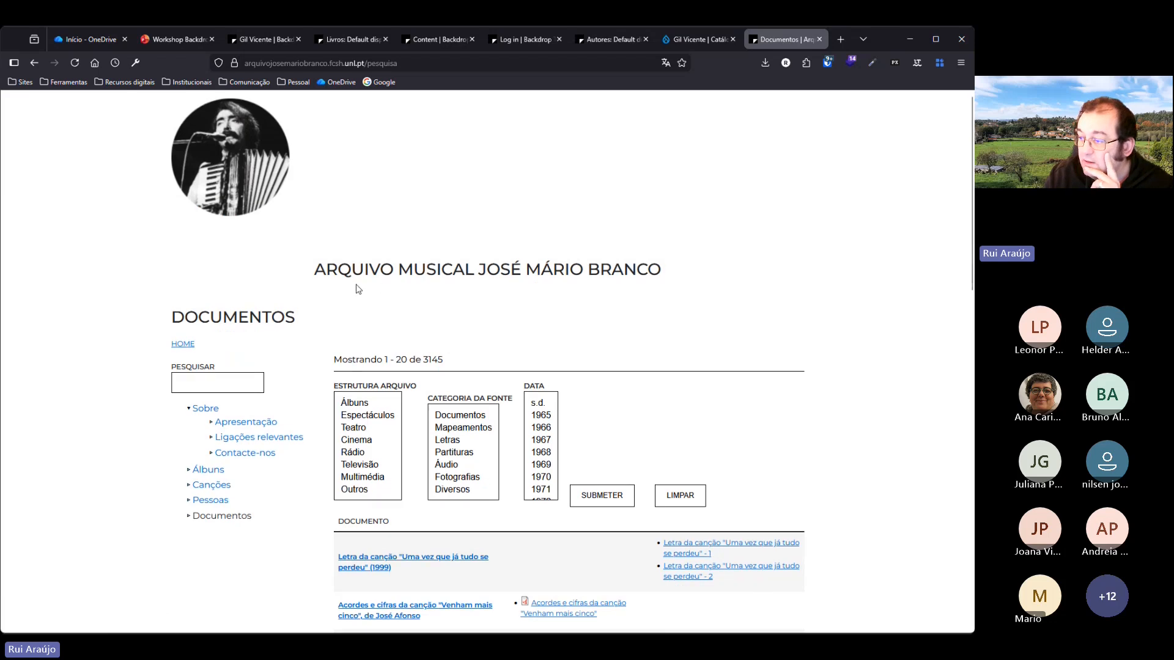
scroll(352, 290, "down", 4)
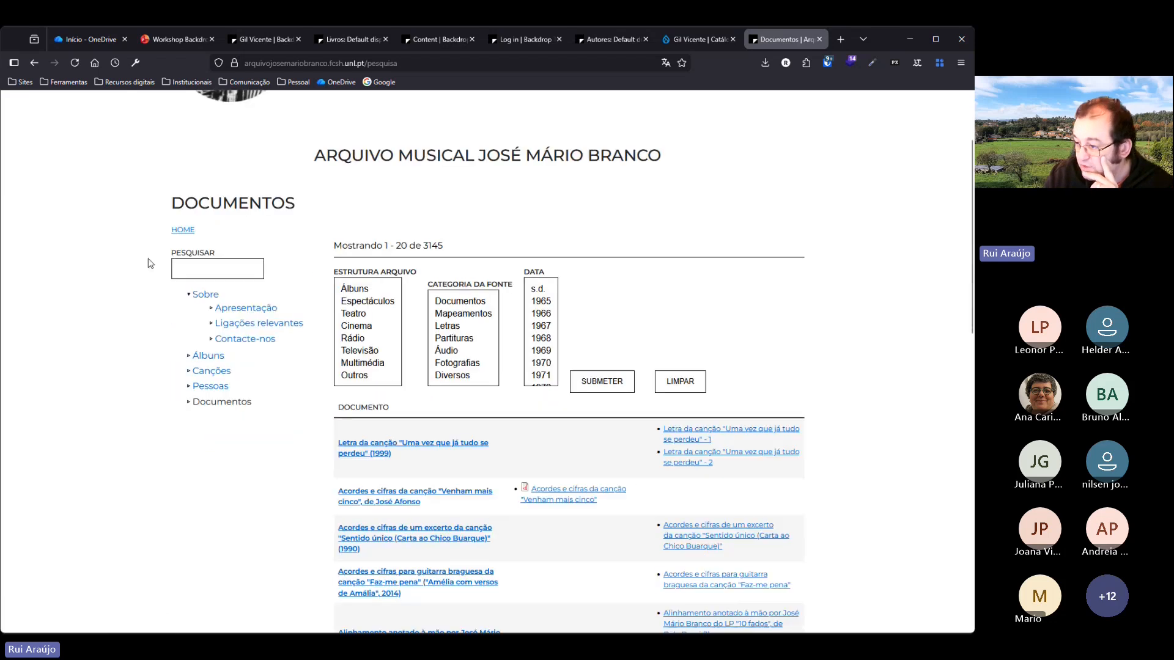
left_click(197, 371)
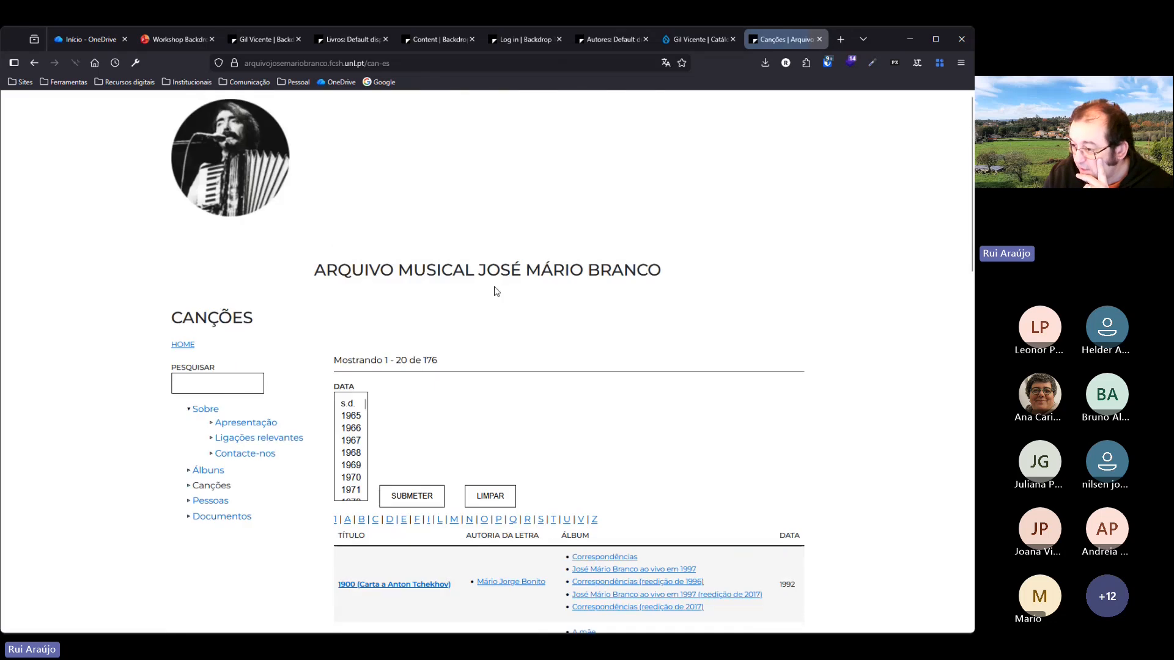
scroll(542, 354, "down", 6)
left_click(228, 328)
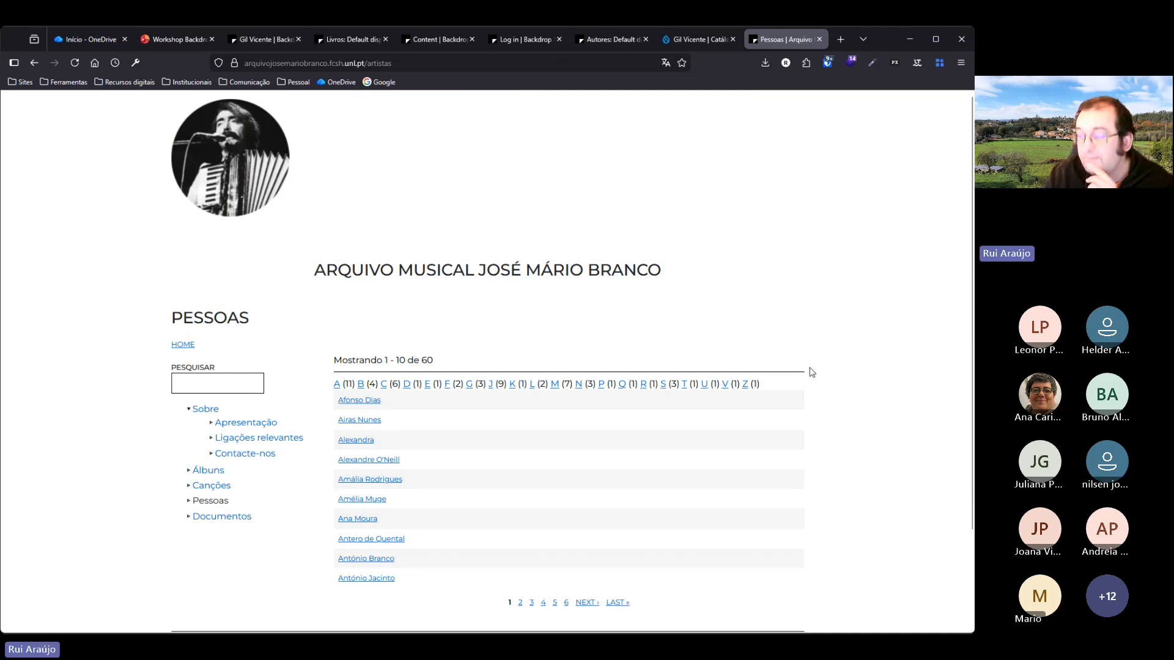
scroll(812, 373, "down", 2)
scroll(707, 327, "up", 2)
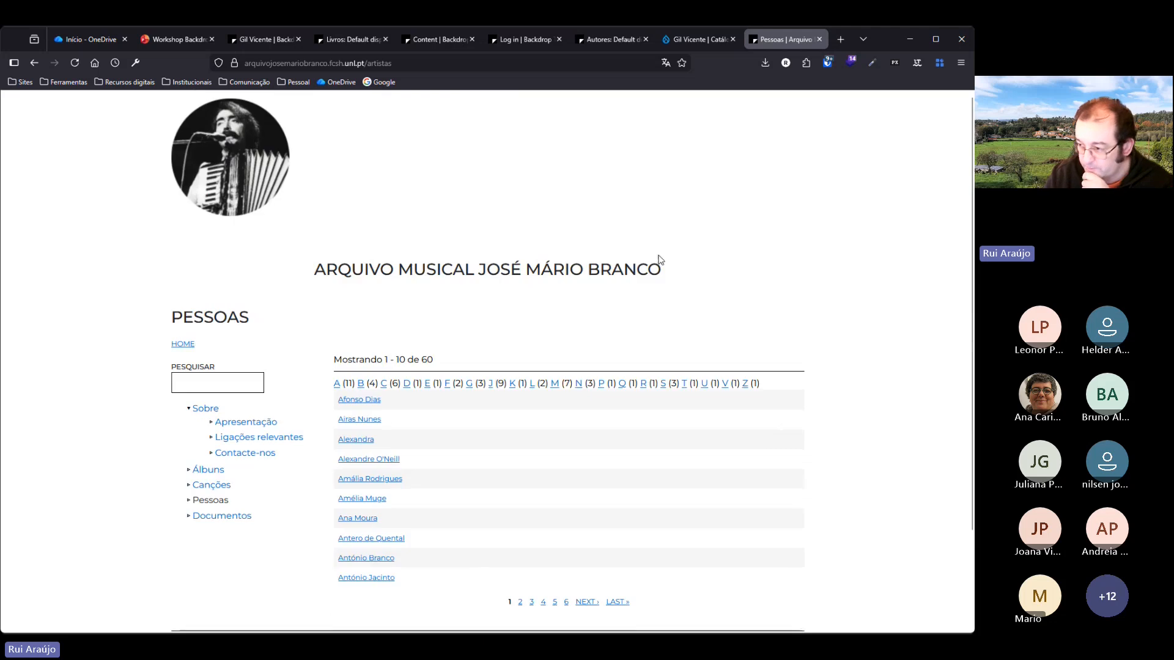
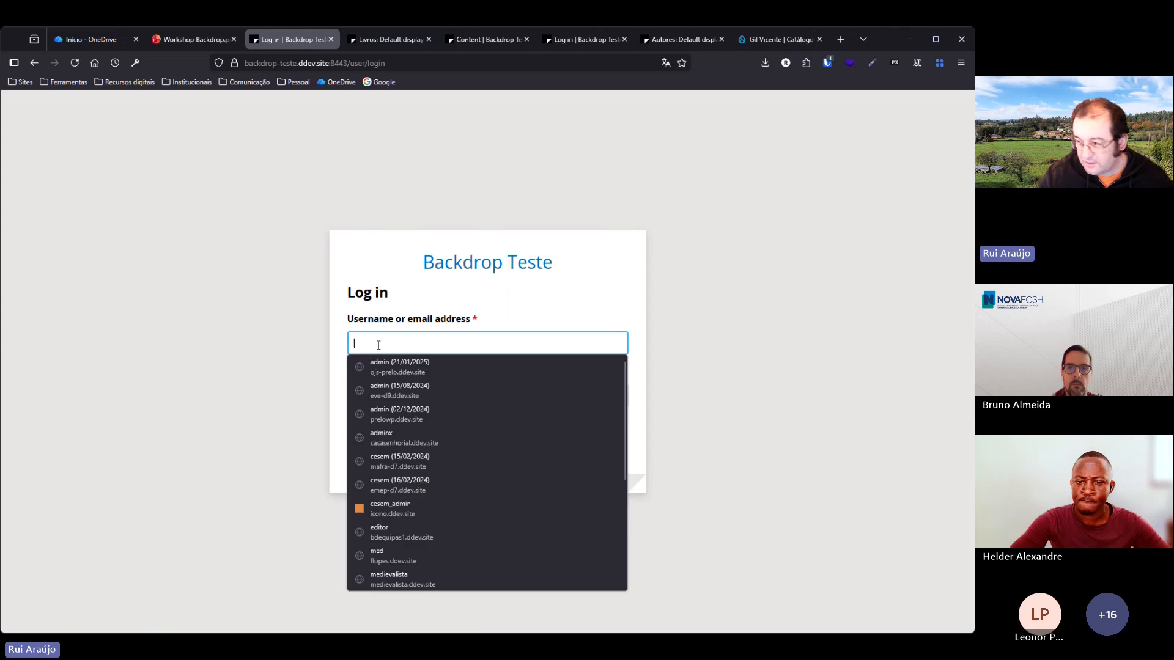
Log in to Backdrop Teste with the administrator username and password, declining the browser's save-password prompts.
type("ruiaraujo")
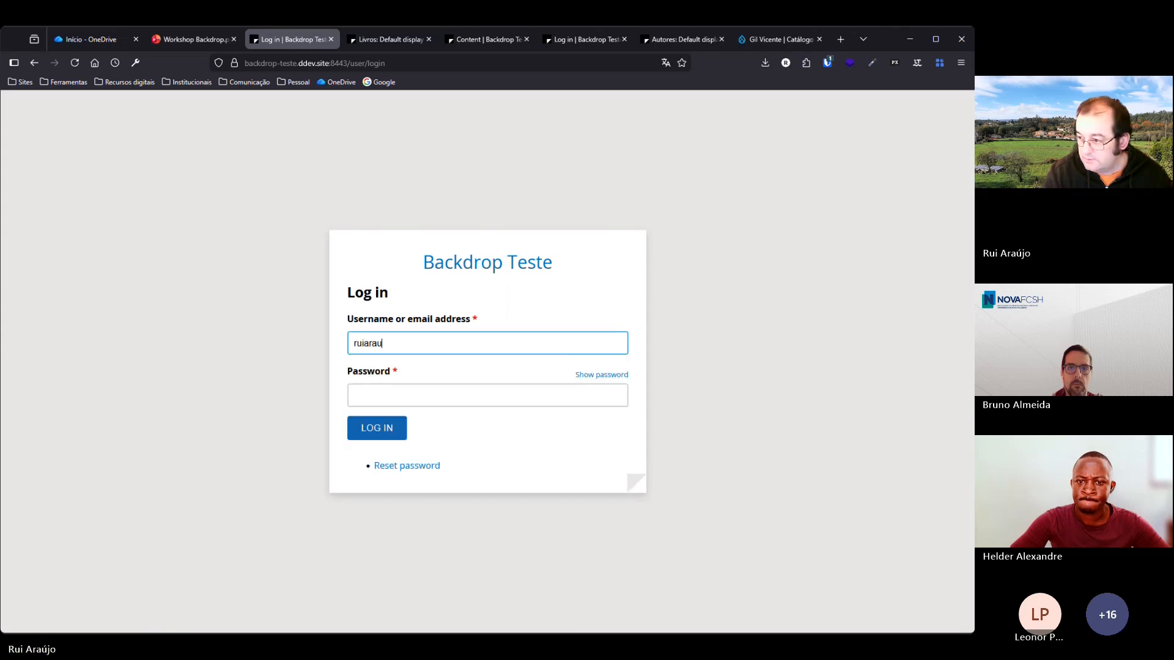
key("Tab")
type("••••")
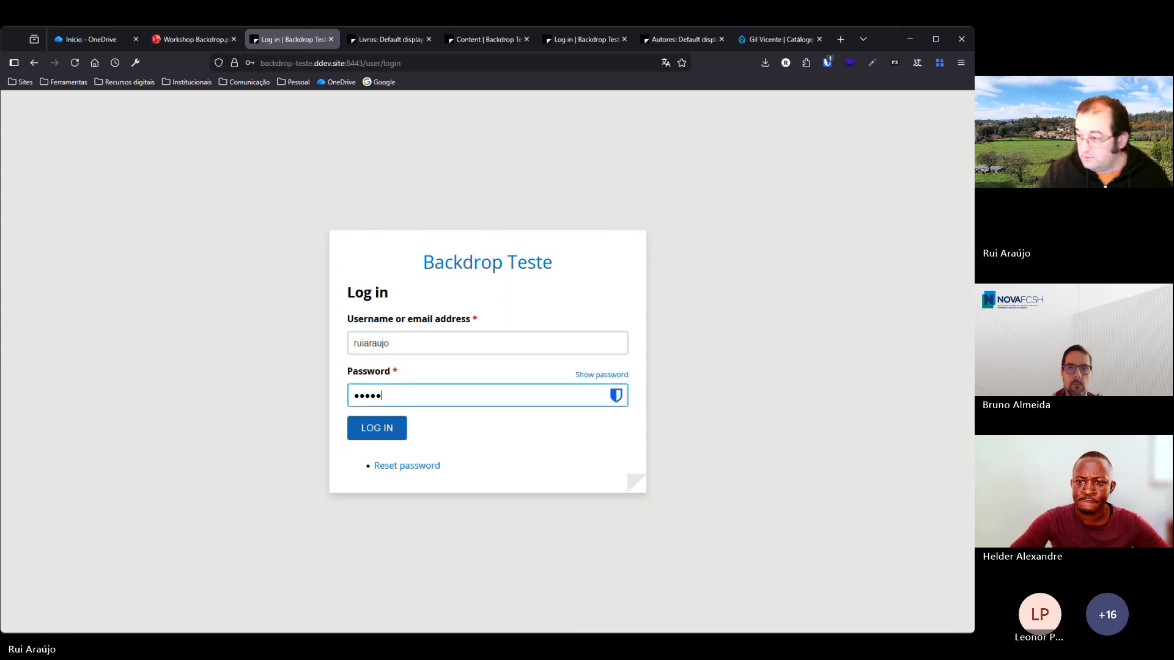
left_click(361, 436)
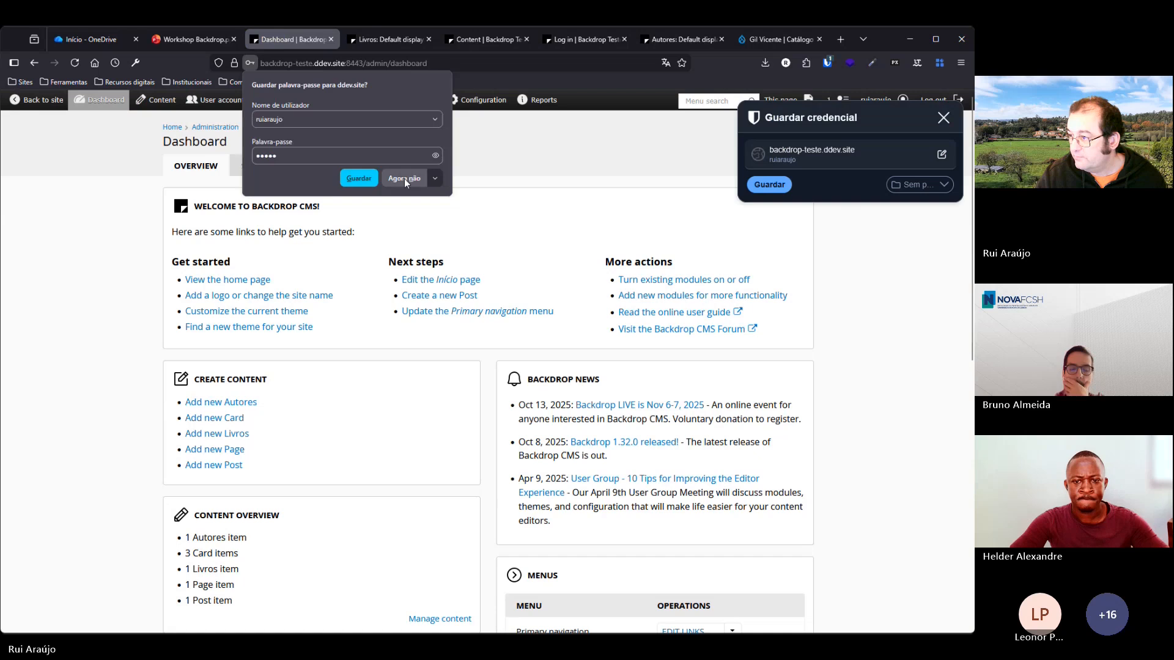
left_click(405, 179)
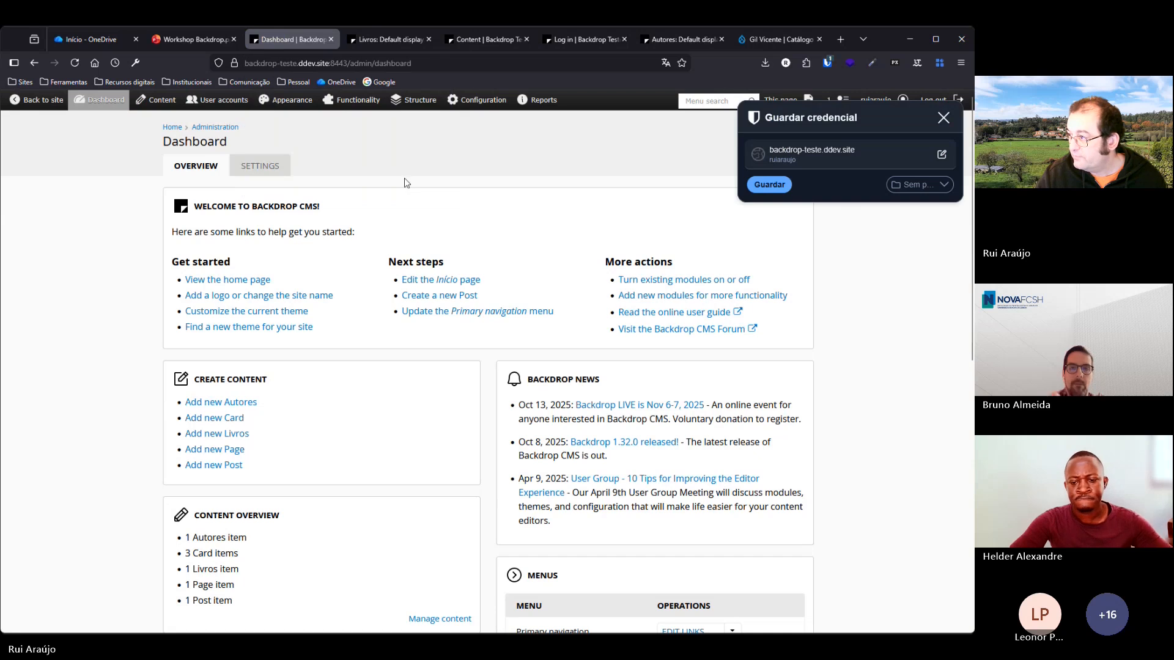
left_click(943, 117)
List the available updates, then go to the Install system updates page confirming the site is current.
mouse_move(527, 99)
mouse_move(550, 144)
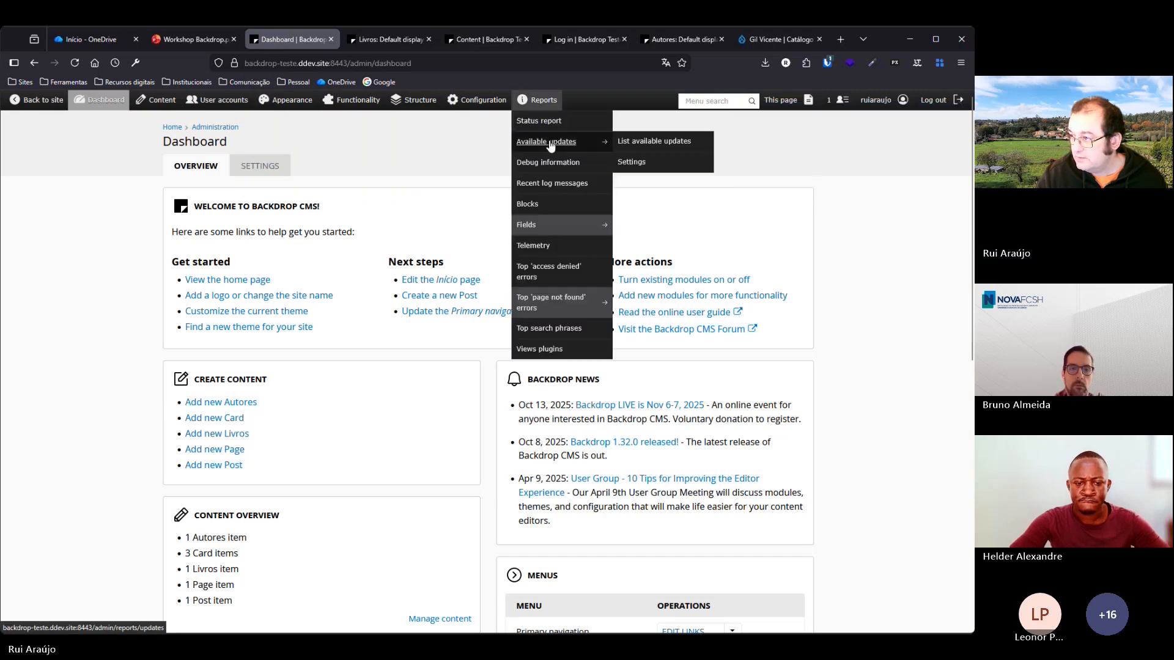
left_click(630, 141)
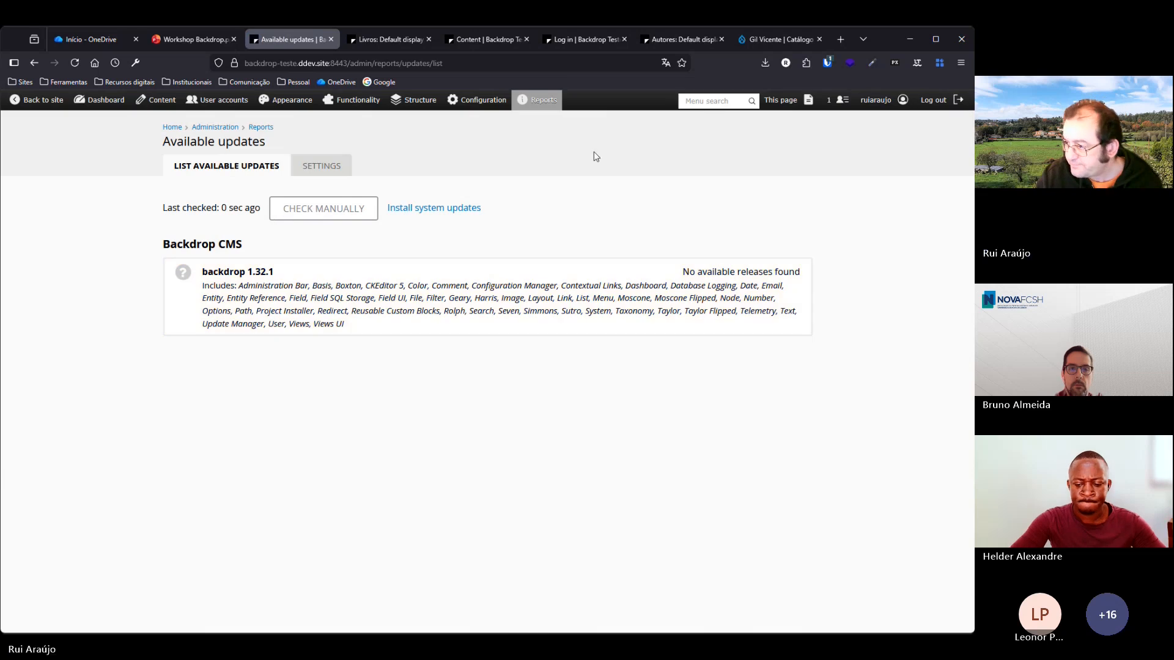
left_click(419, 211)
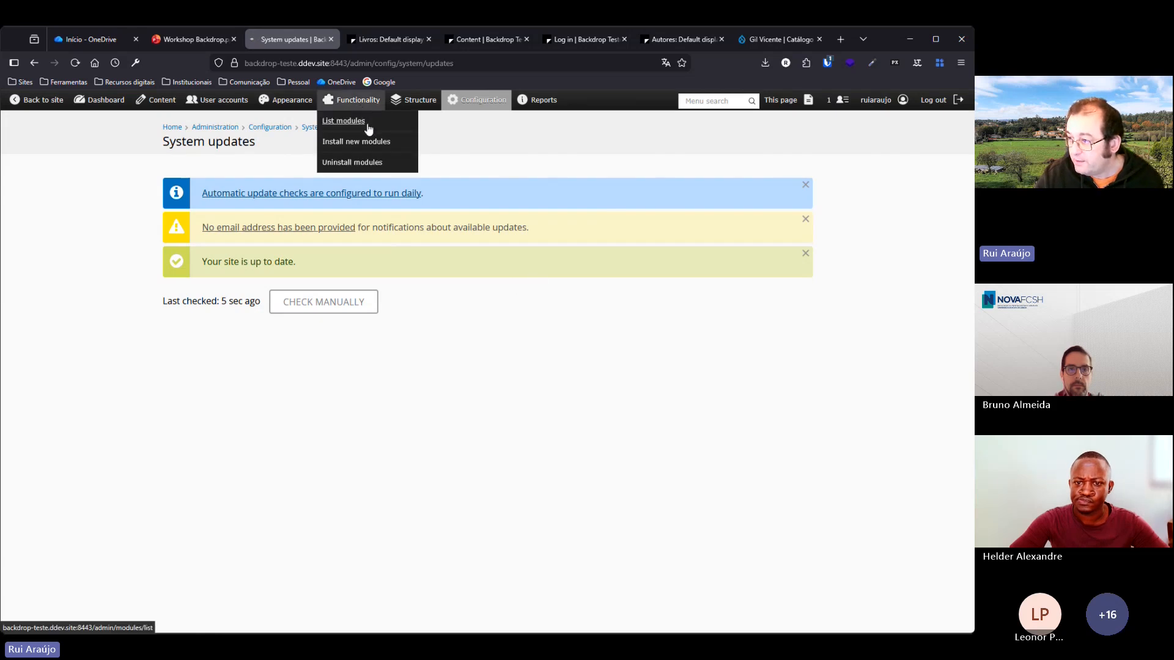
Open the Modules list and scroll through modules like Administration Bar, Color and Telemetry (1.32.1).
left_click(360, 123)
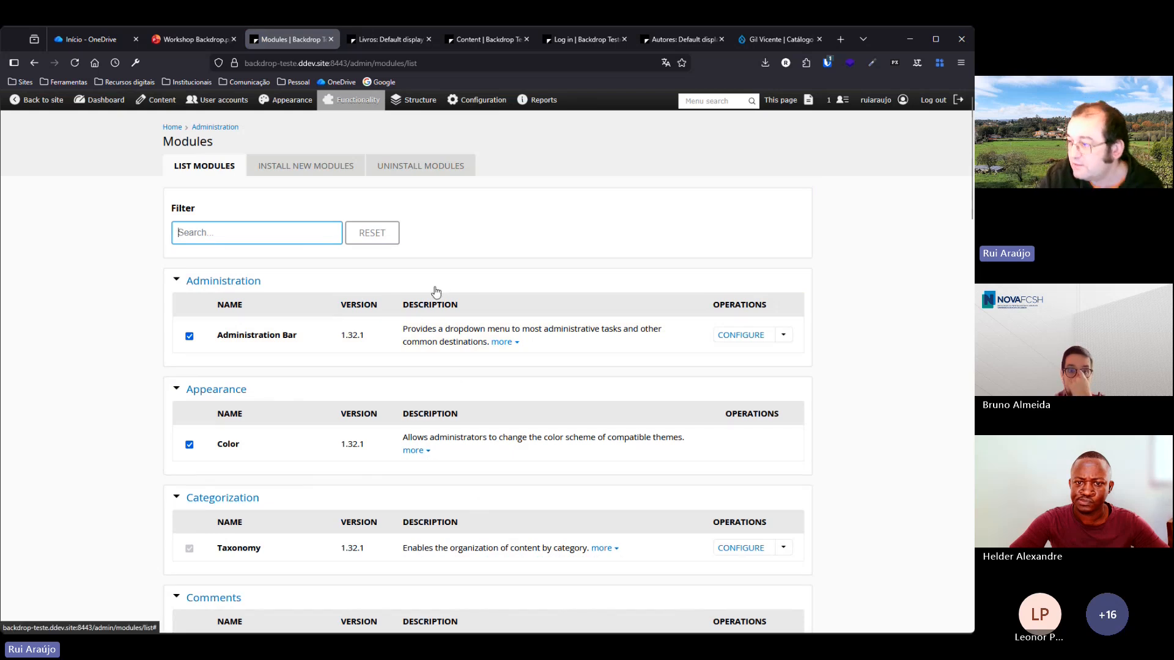
scroll(460, 345, "down", 5)
scroll(460, 346, "down", 2)
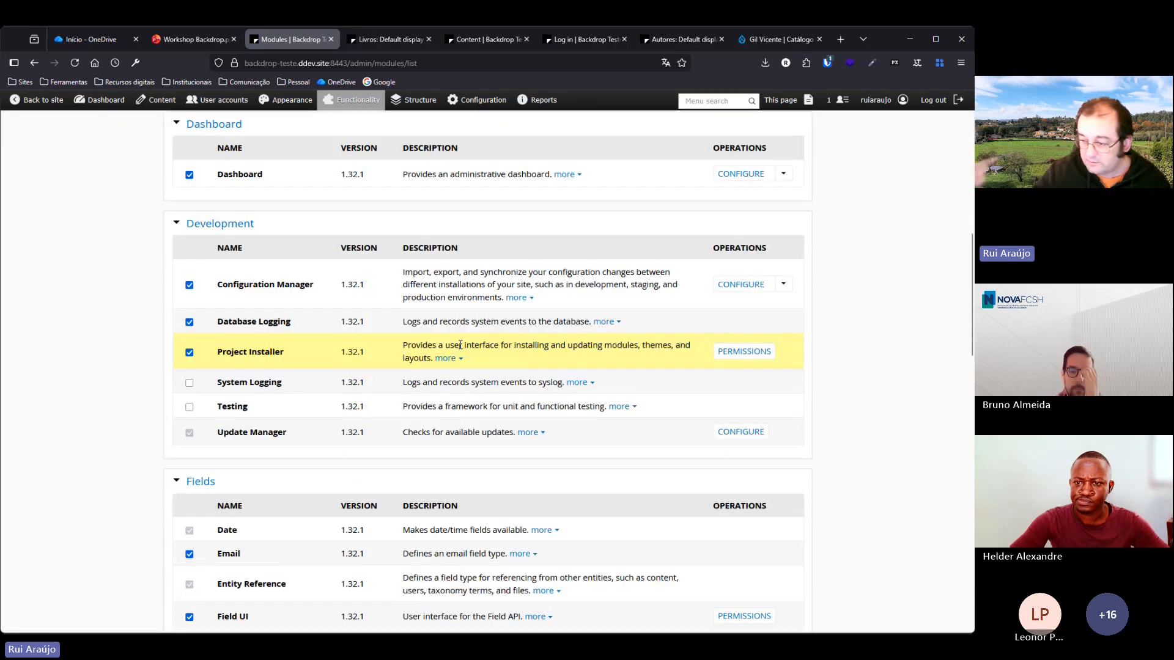
scroll(463, 356, "down", 4)
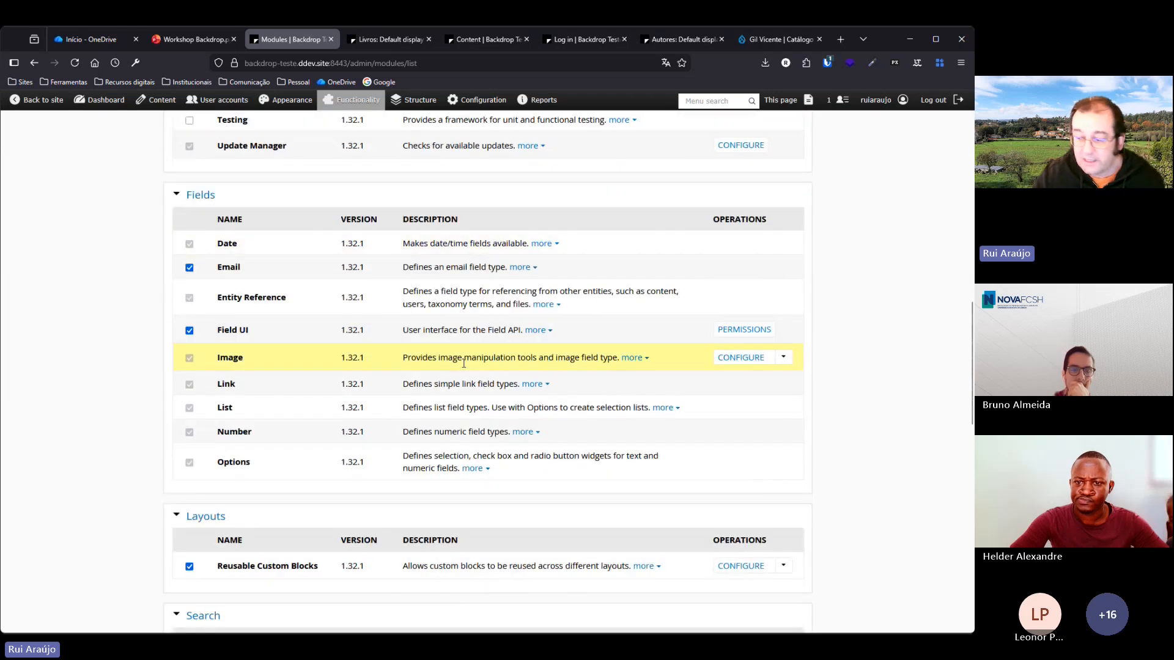
scroll(463, 367, "down", 1)
scroll(463, 370, "down", 5)
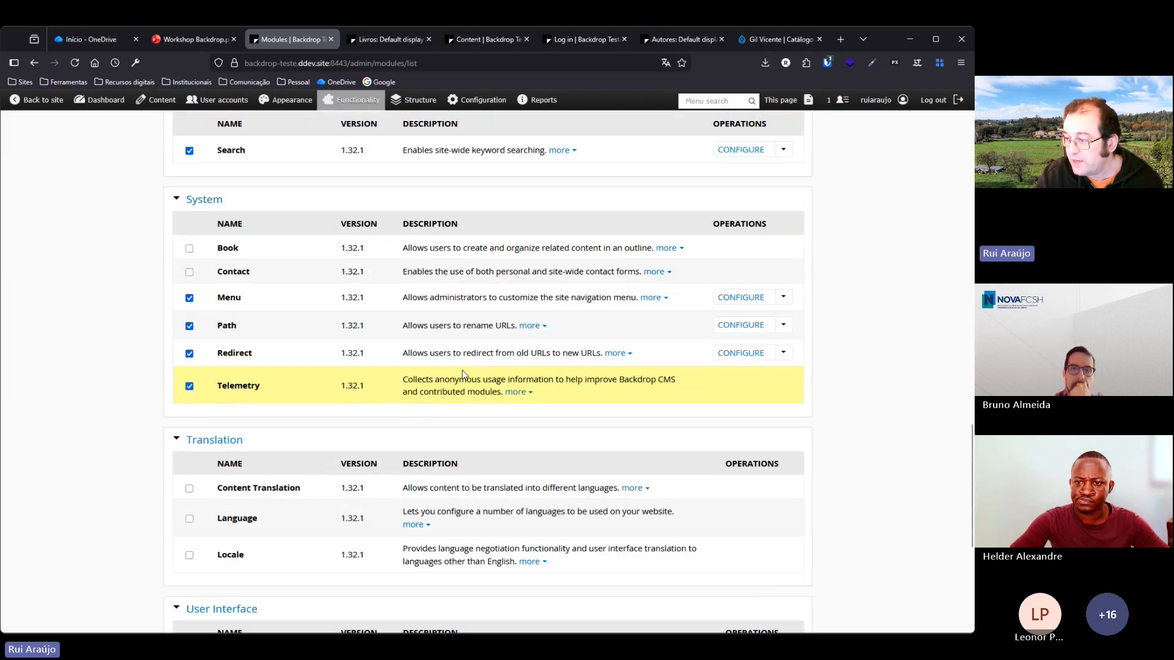
scroll(465, 376, "up", 10)
scroll(462, 398, "up", 7)
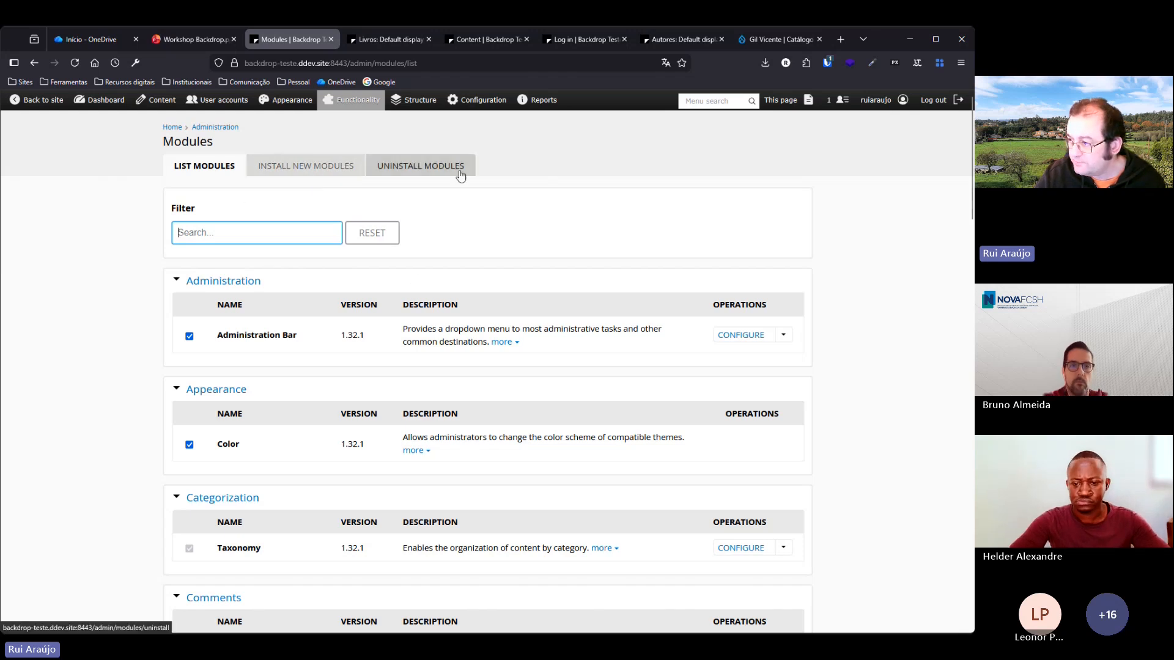
left_click(265, 173)
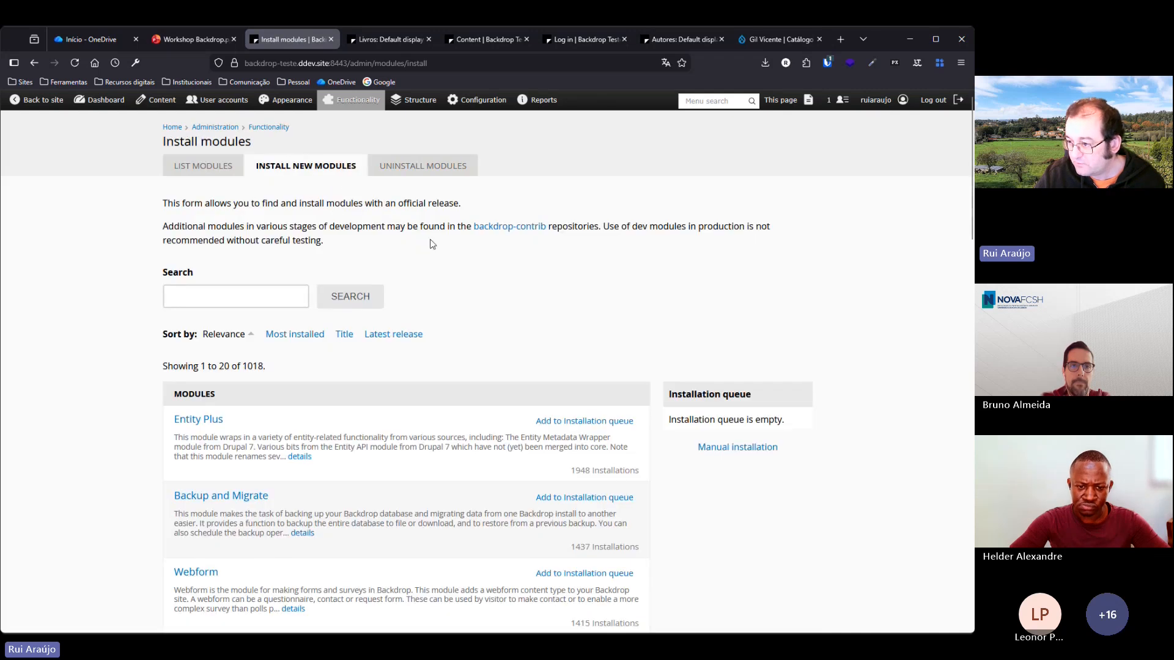
scroll(432, 245, "down", 2)
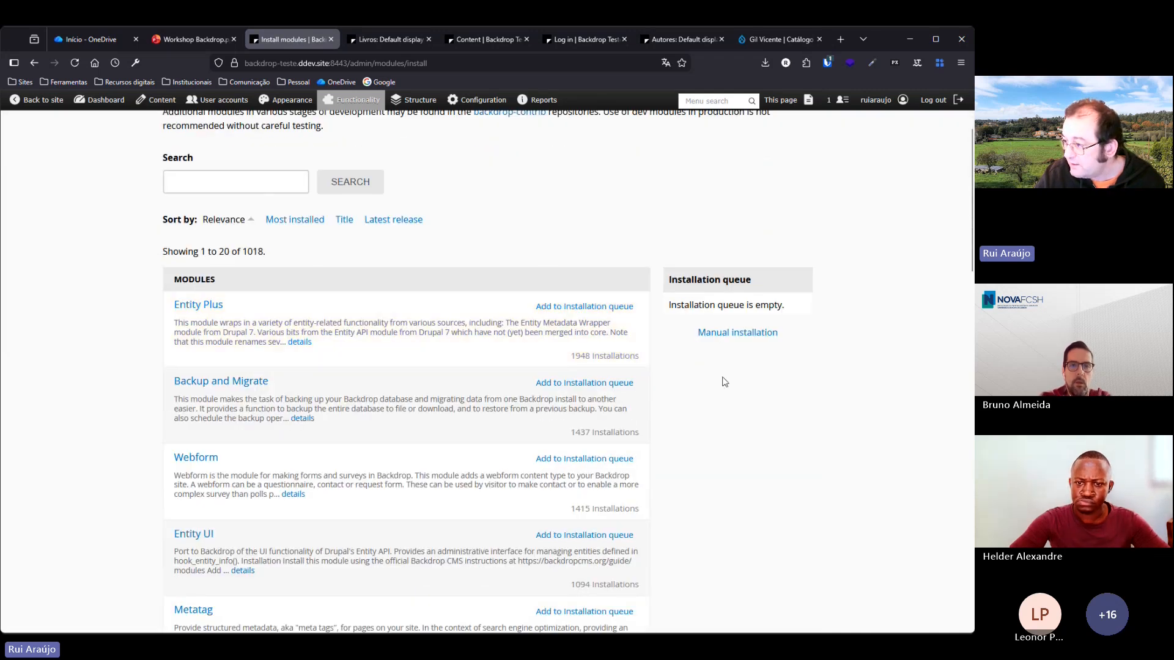
scroll(725, 398, "down", 9)
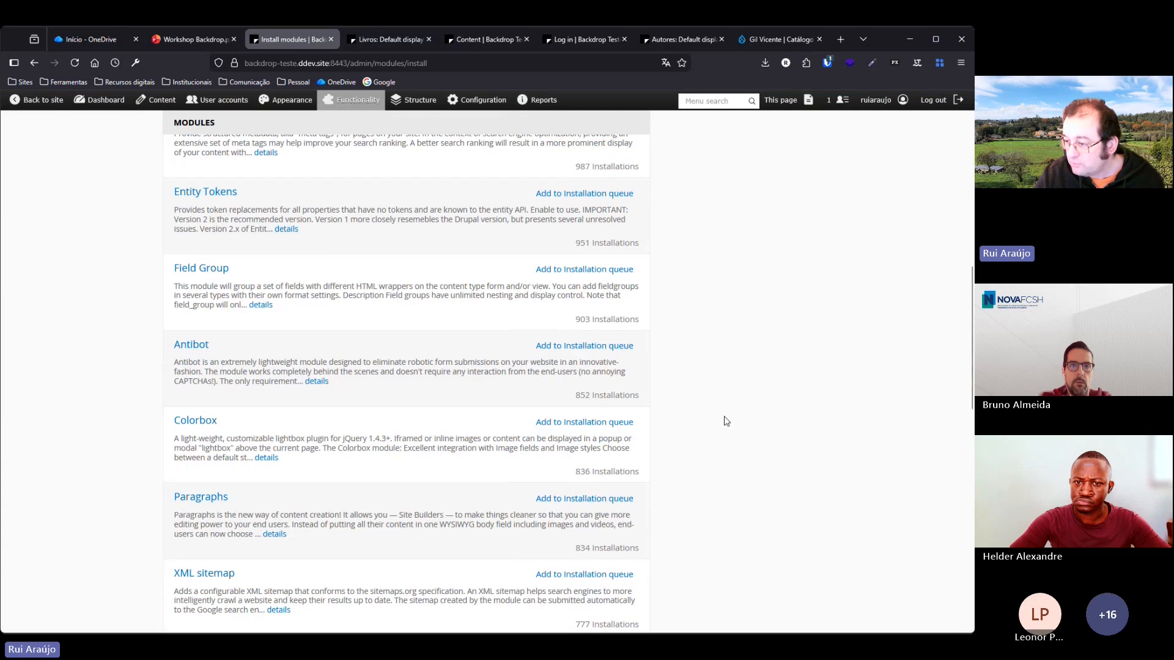
scroll(726, 421, "down", 8)
scroll(726, 419, "up", 16)
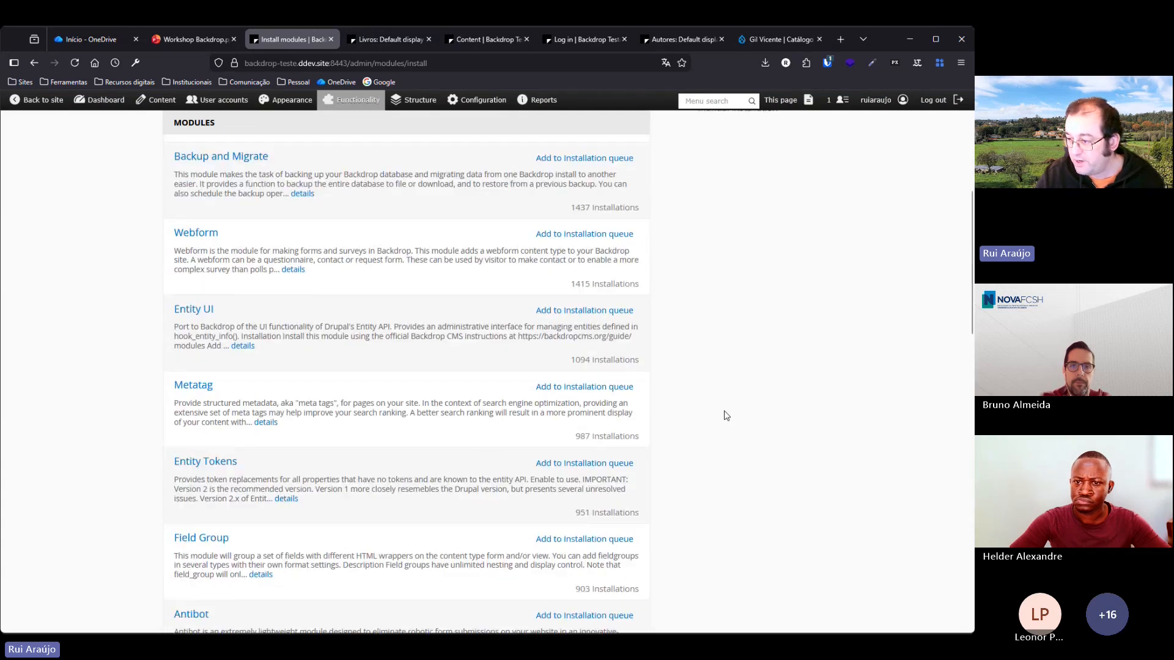
scroll(726, 412, "up", 6)
scroll(563, 355, "down", 2)
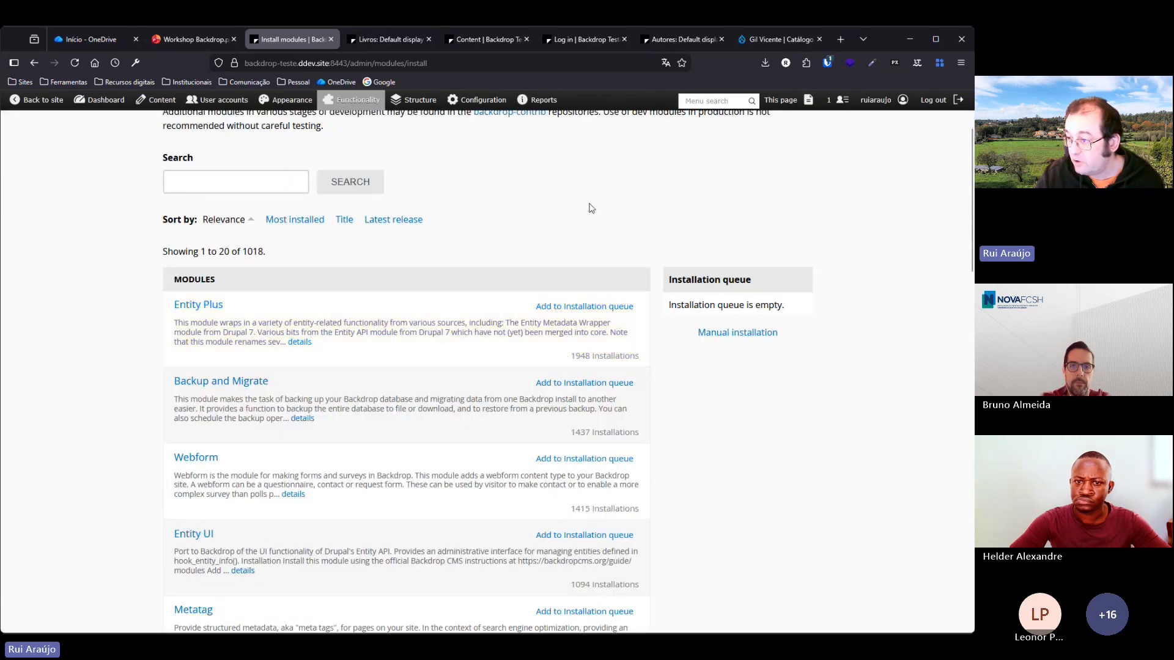
left_click(205, 192)
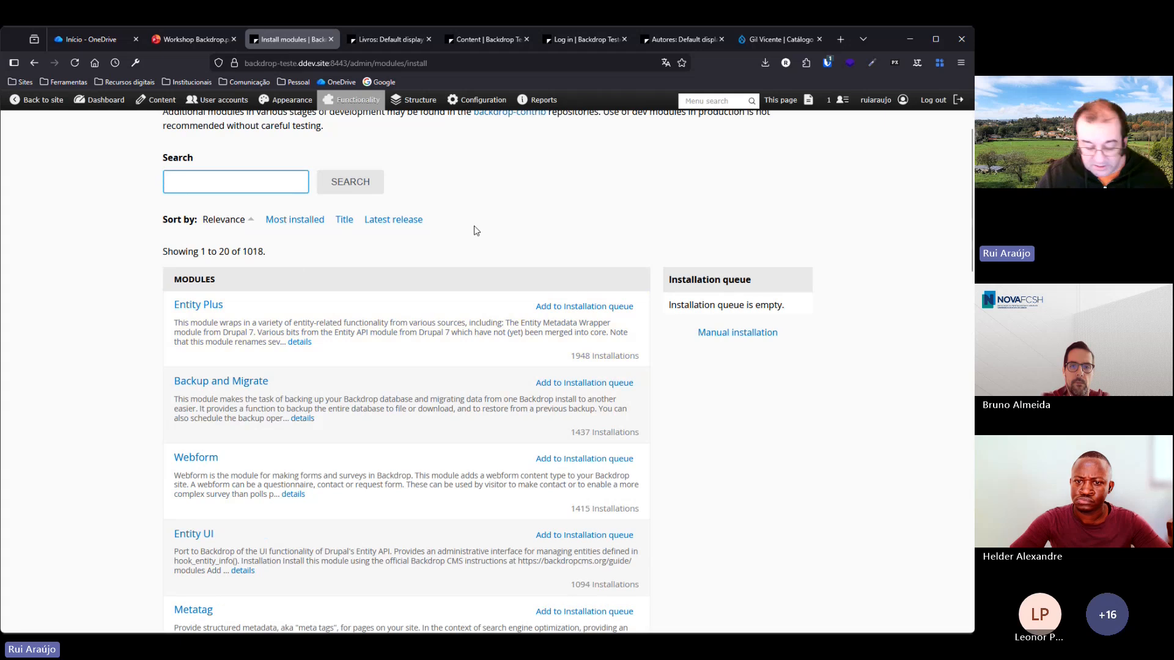
type("dat")
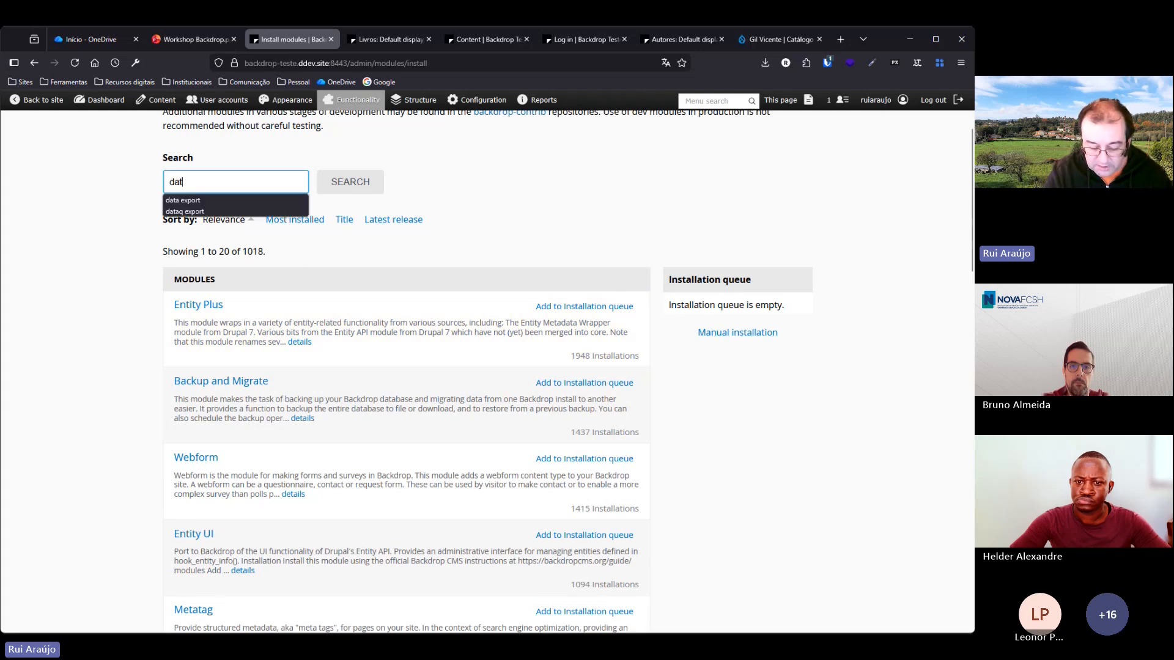
type("a ex")
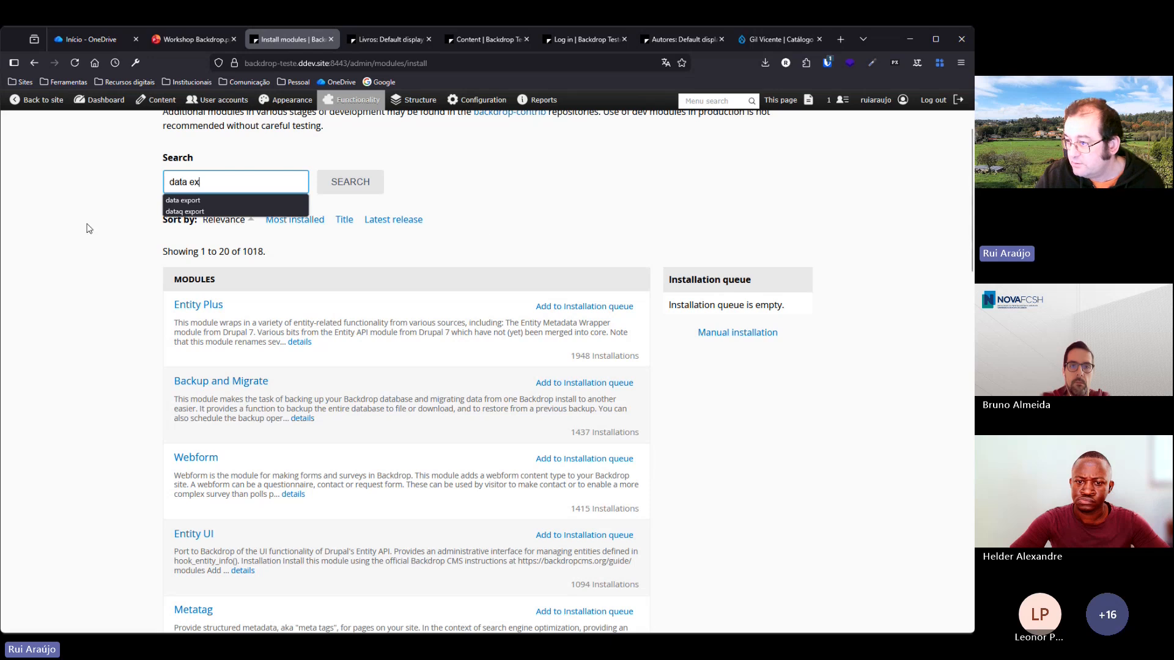
key("Down")
key("Return")
key("Return")
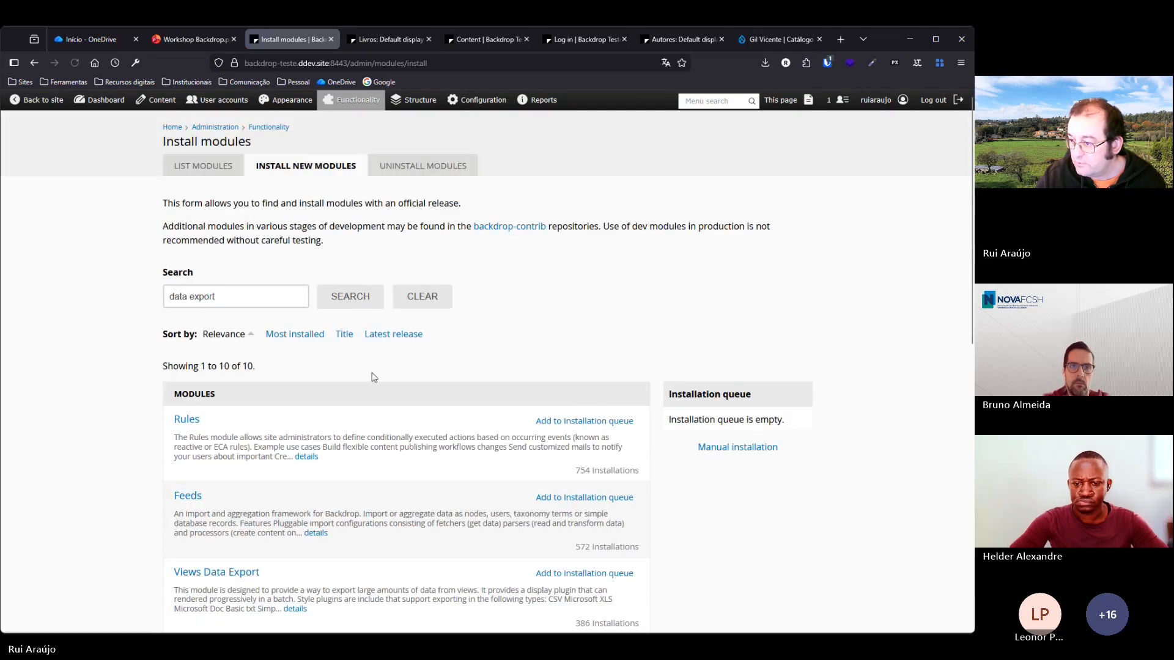
scroll(367, 373, "down", 3)
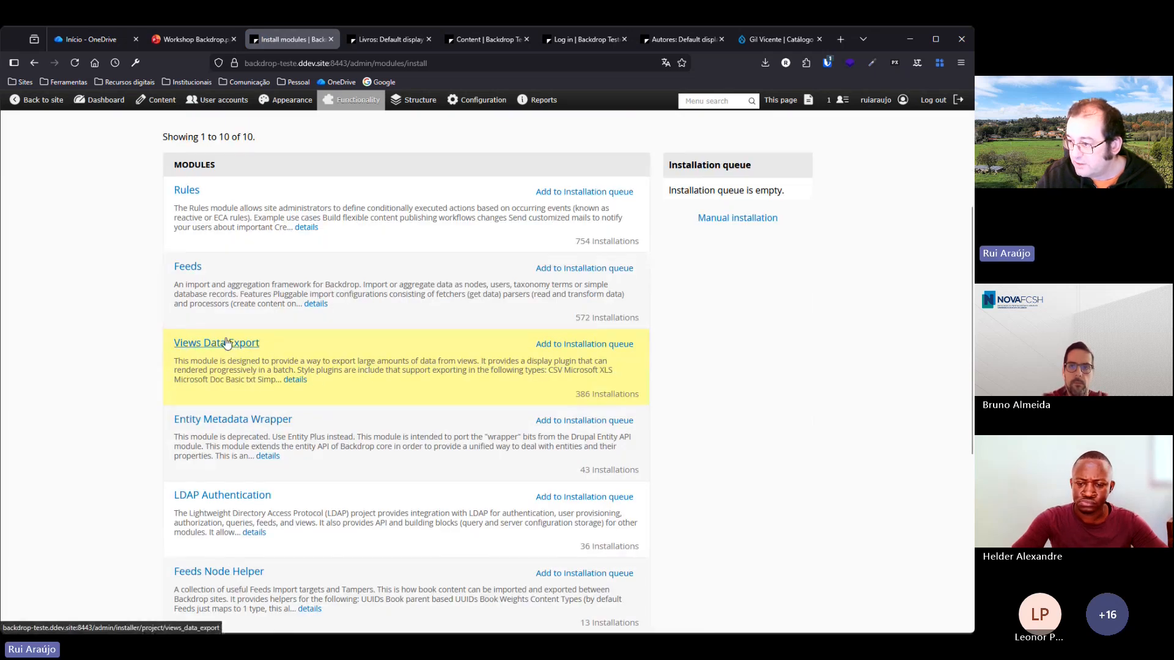
left_click(593, 345)
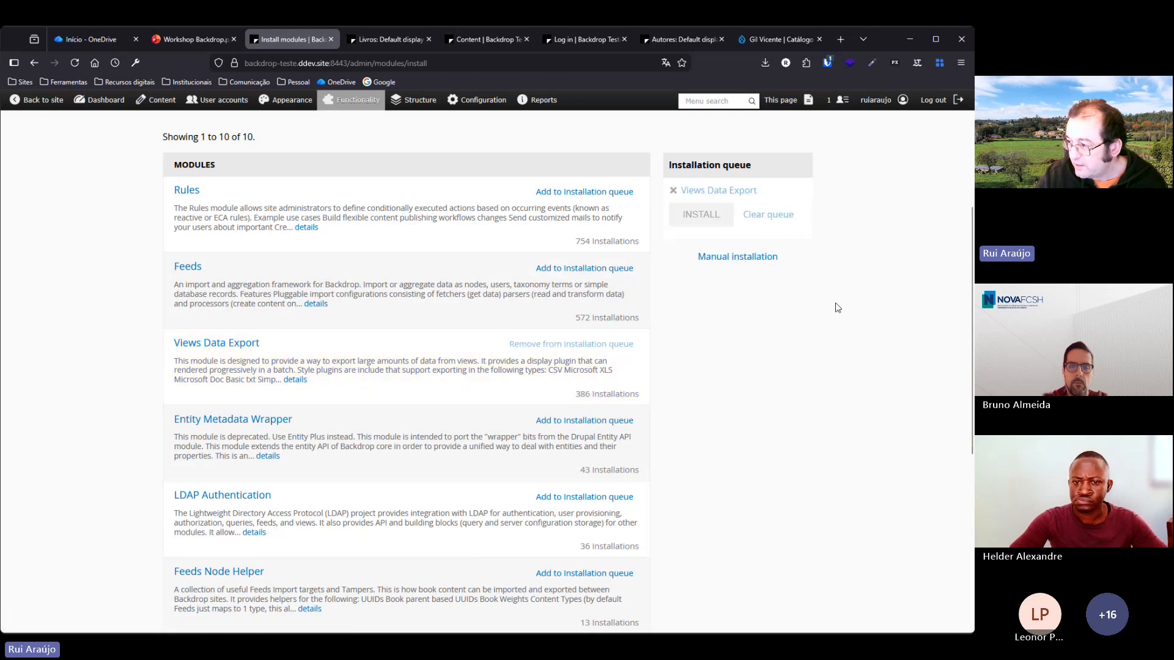
scroll(825, 305, "up", 2)
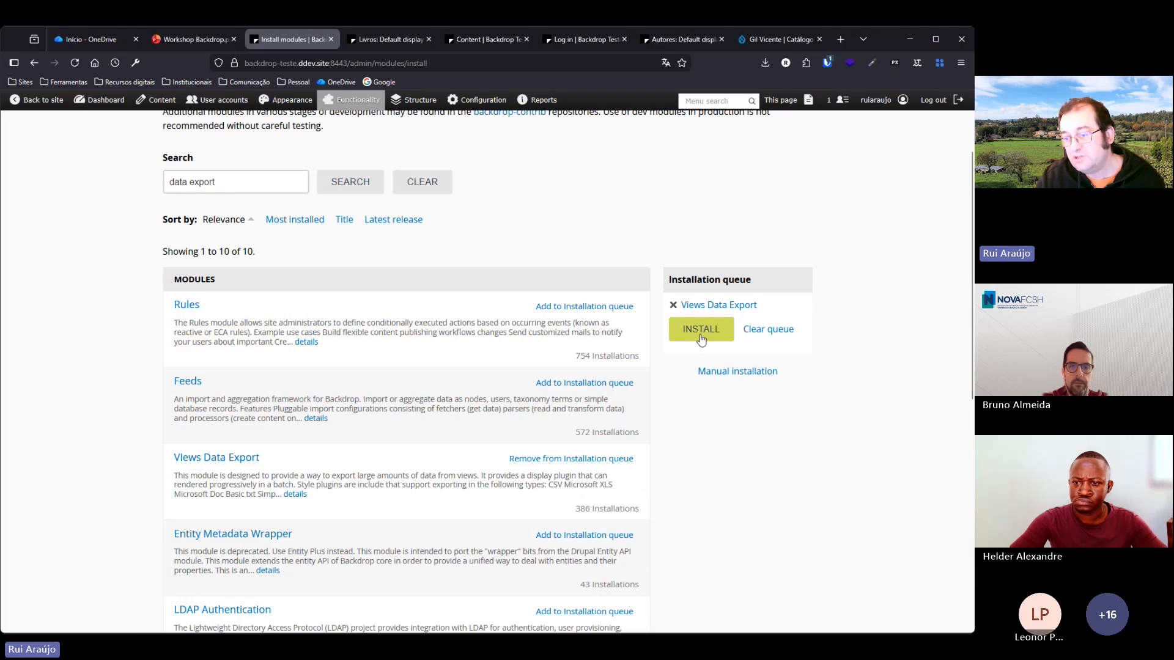
left_click(673, 305)
scroll(428, 202, "up", 2)
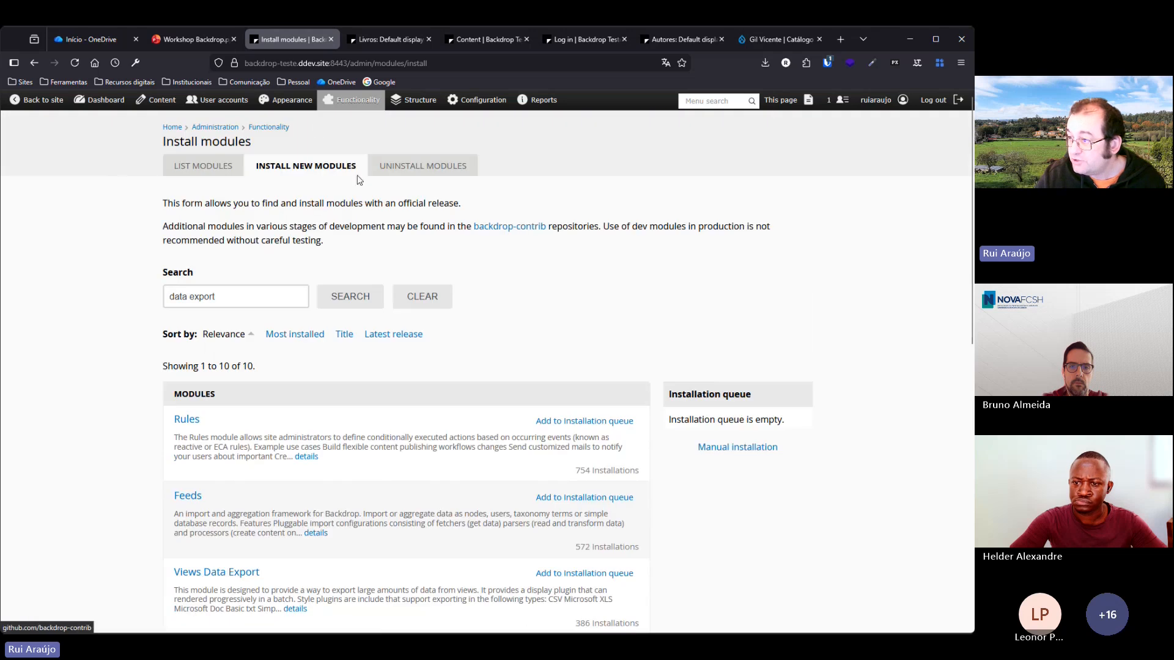
mouse_move(290, 115)
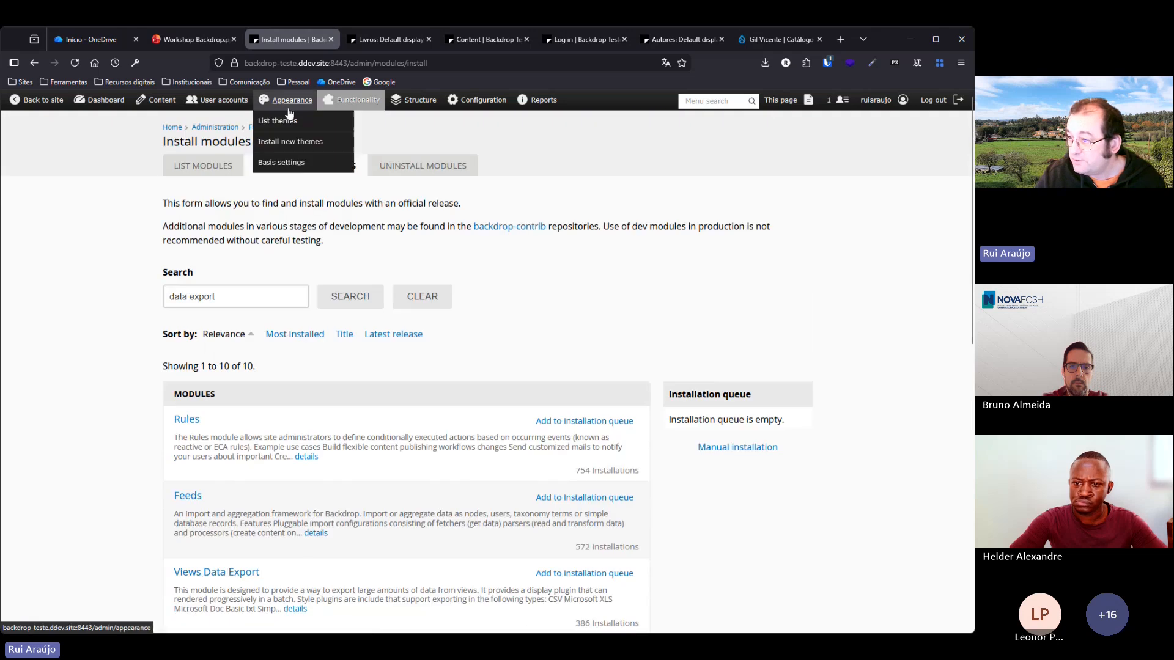
Open the Install new themes page and scroll through the 48 available themes.
left_click(287, 141)
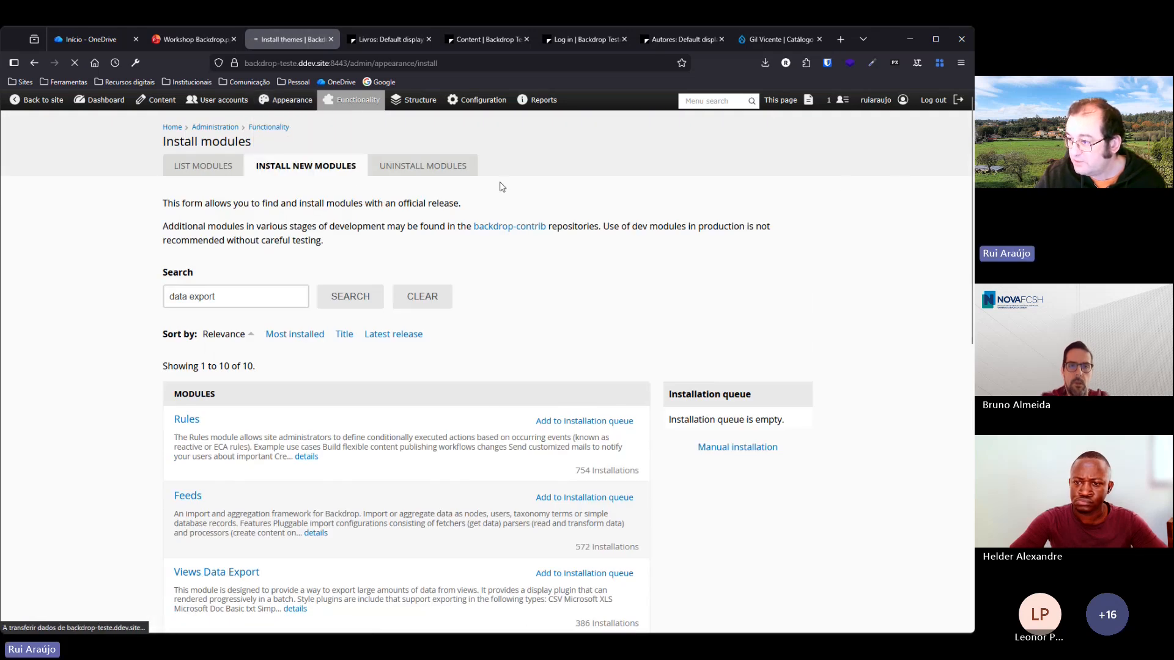
scroll(379, 389, "down", 4)
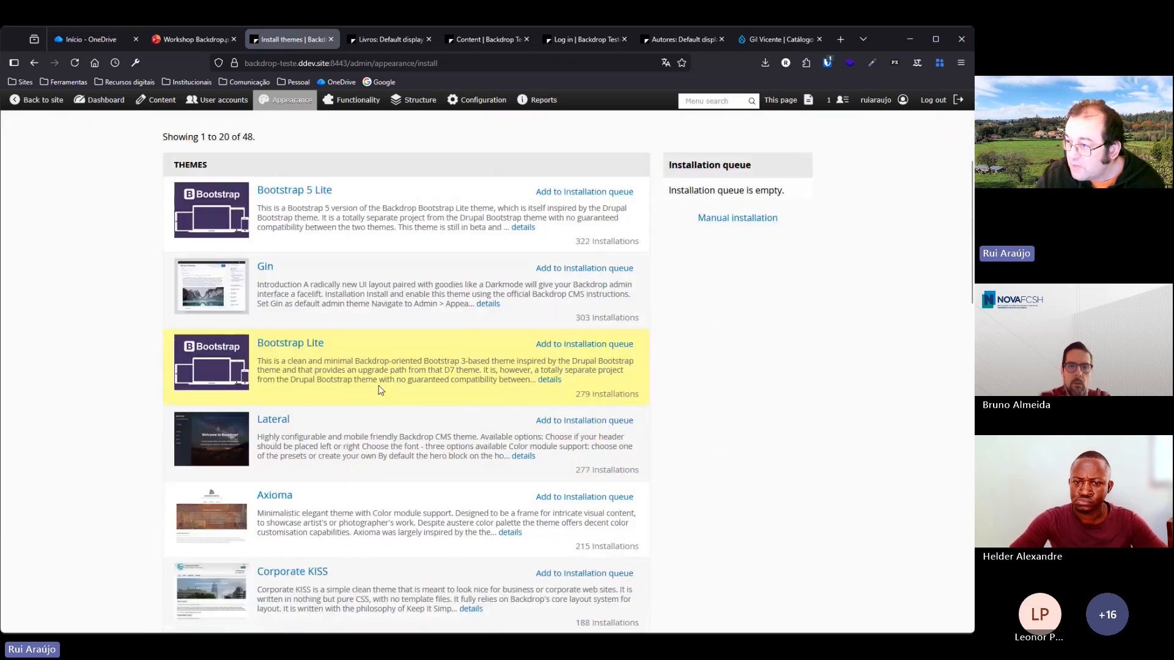
scroll(379, 389, "up", 2)
scroll(379, 389, "down", 5)
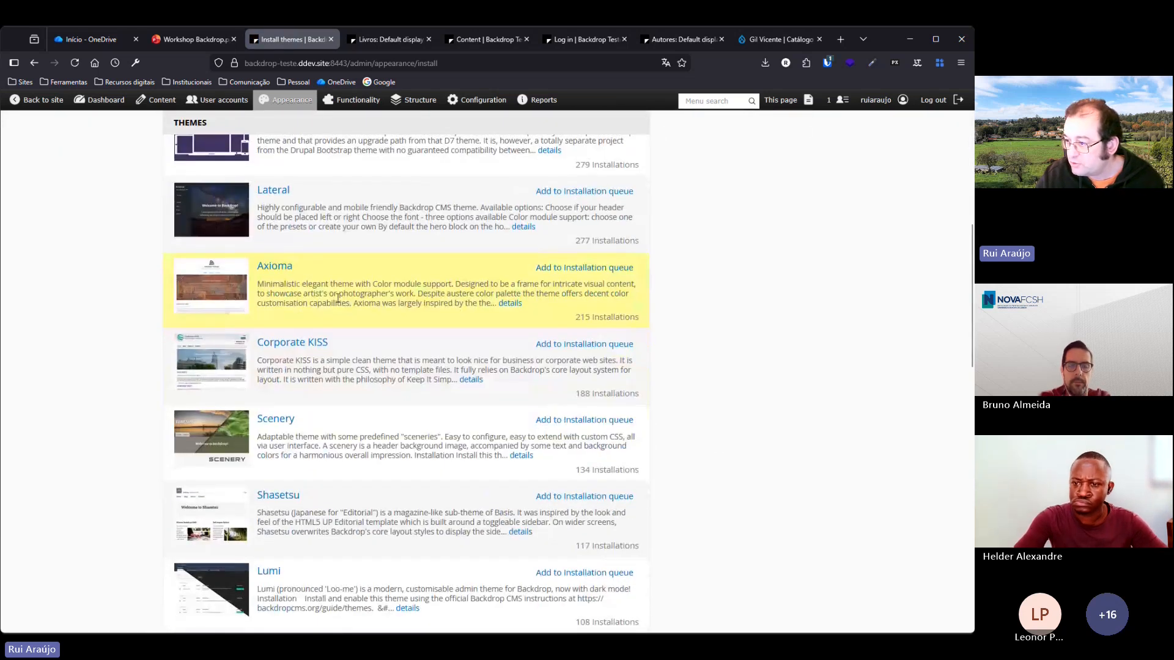
Add the Axioma theme to the installation queue, then remove it again, leaving the queue empty.
left_click(596, 269)
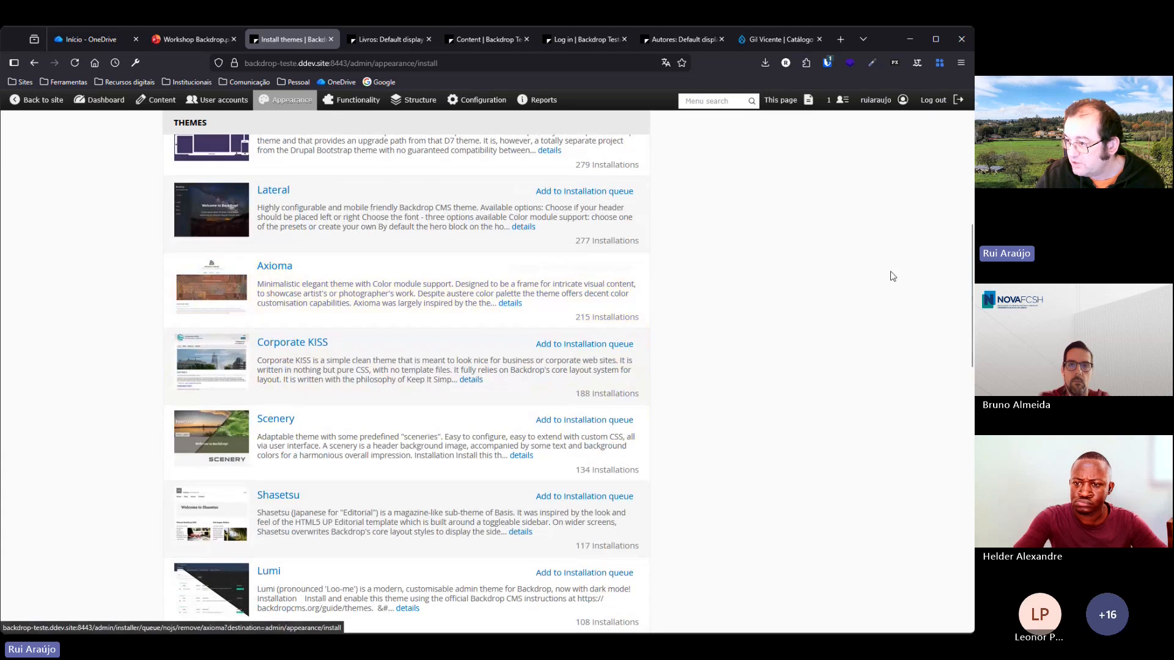
scroll(672, 355, "up", 5)
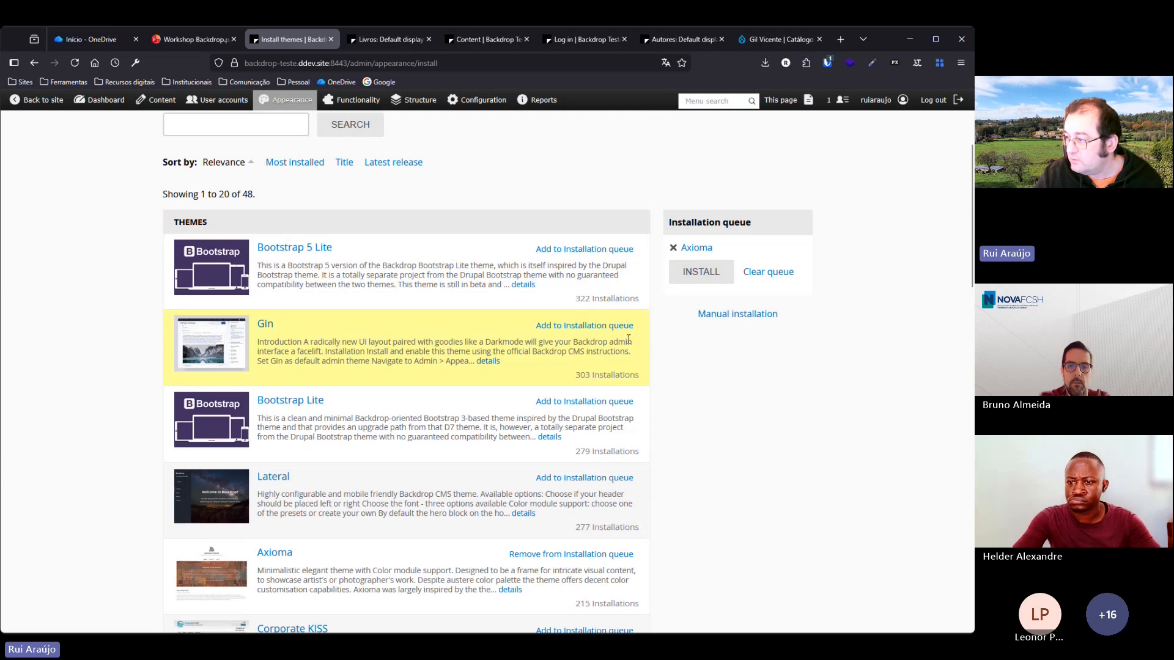
left_click(768, 271)
Open Reports > Available updates and go on to the System updates page.
mouse_move(537, 99)
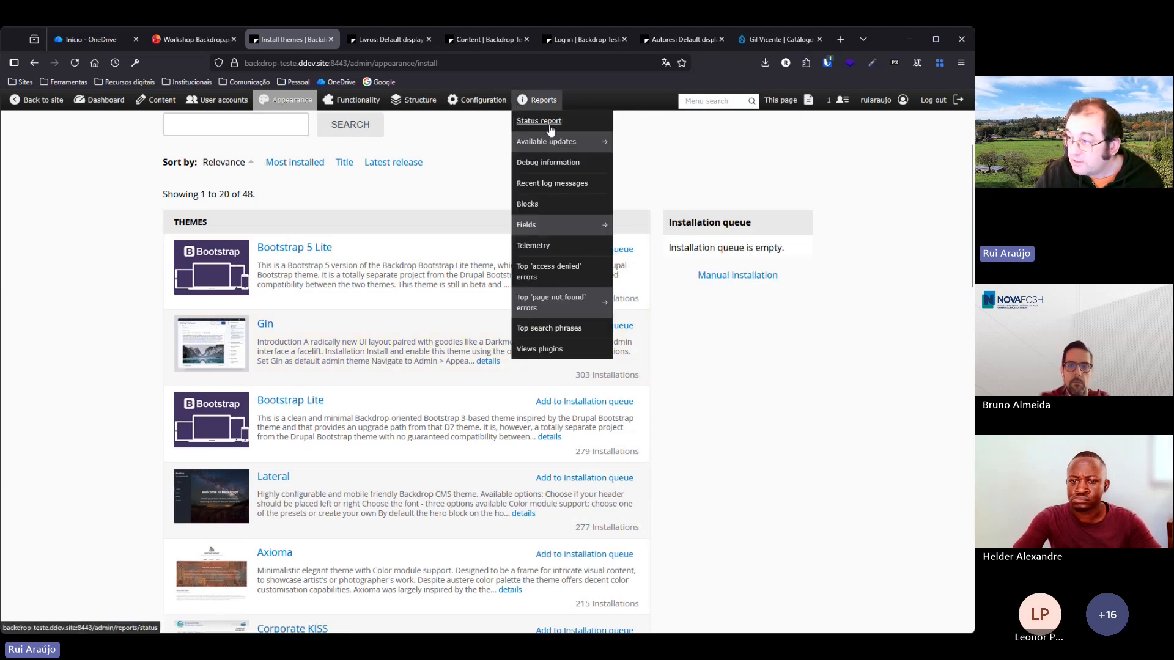
left_click(651, 142)
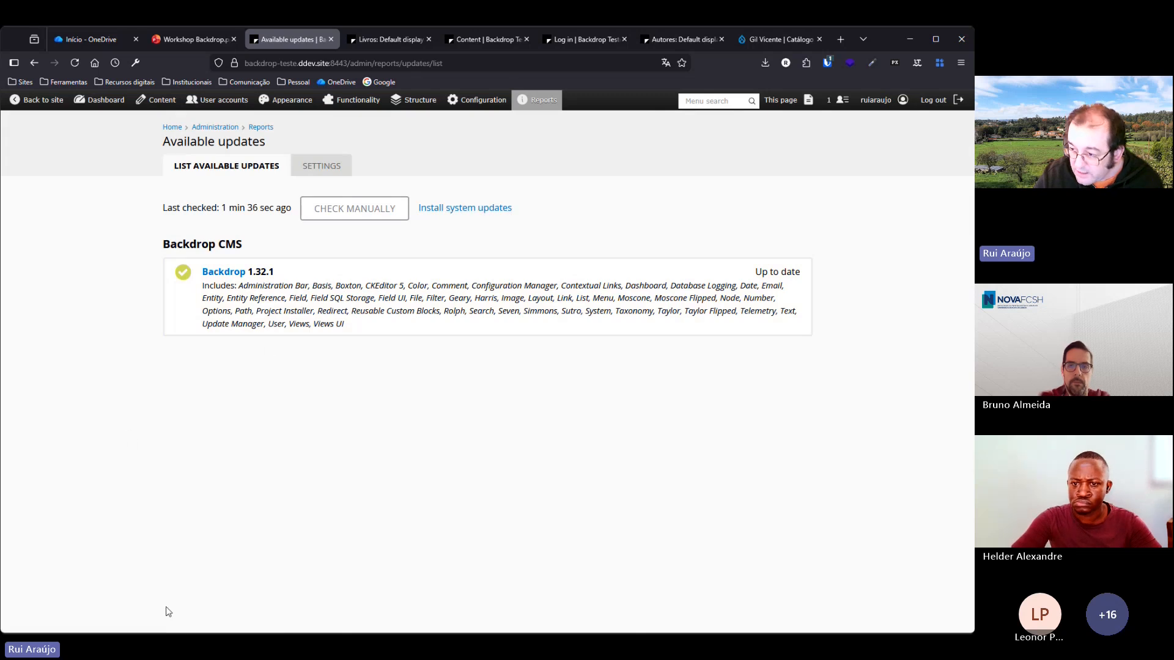
left_click(479, 210)
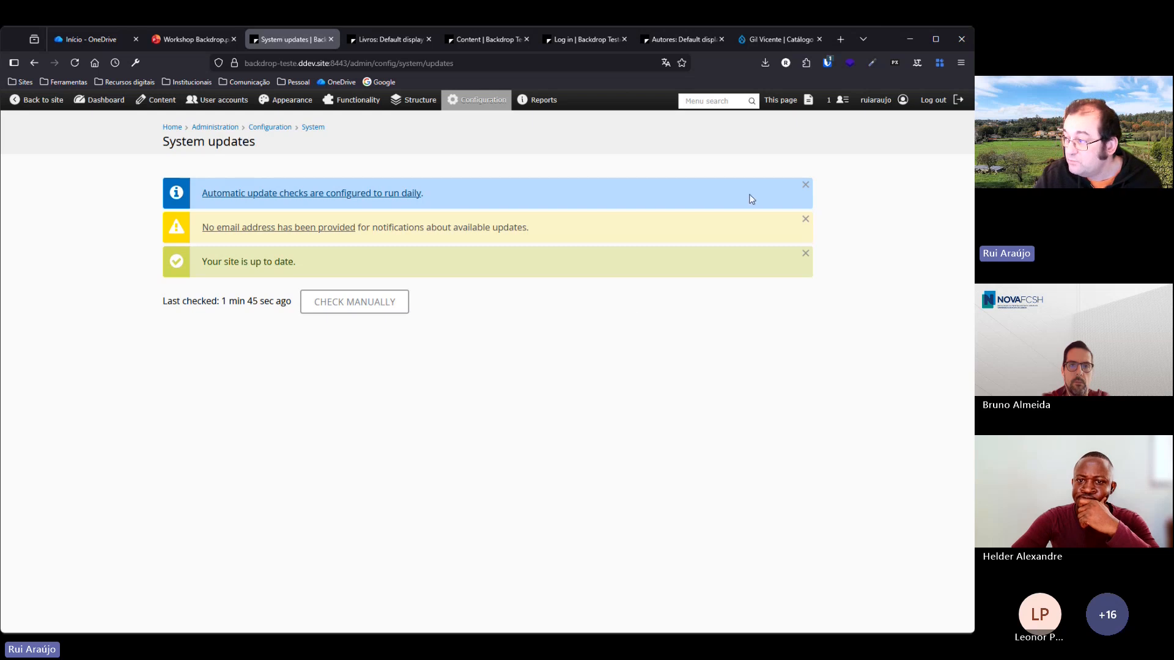
Dismiss the automatic update checks notice, the missing e-mail warning and the up-to-date message.
left_click(807, 186)
left_click(807, 186)
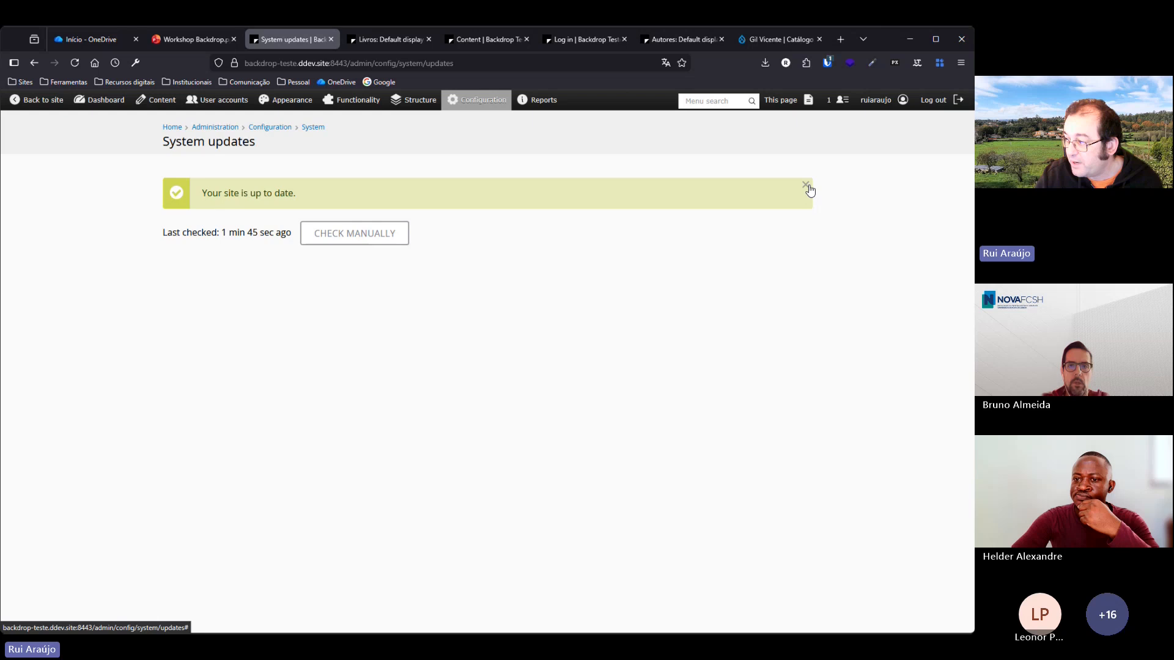
left_click(808, 186)
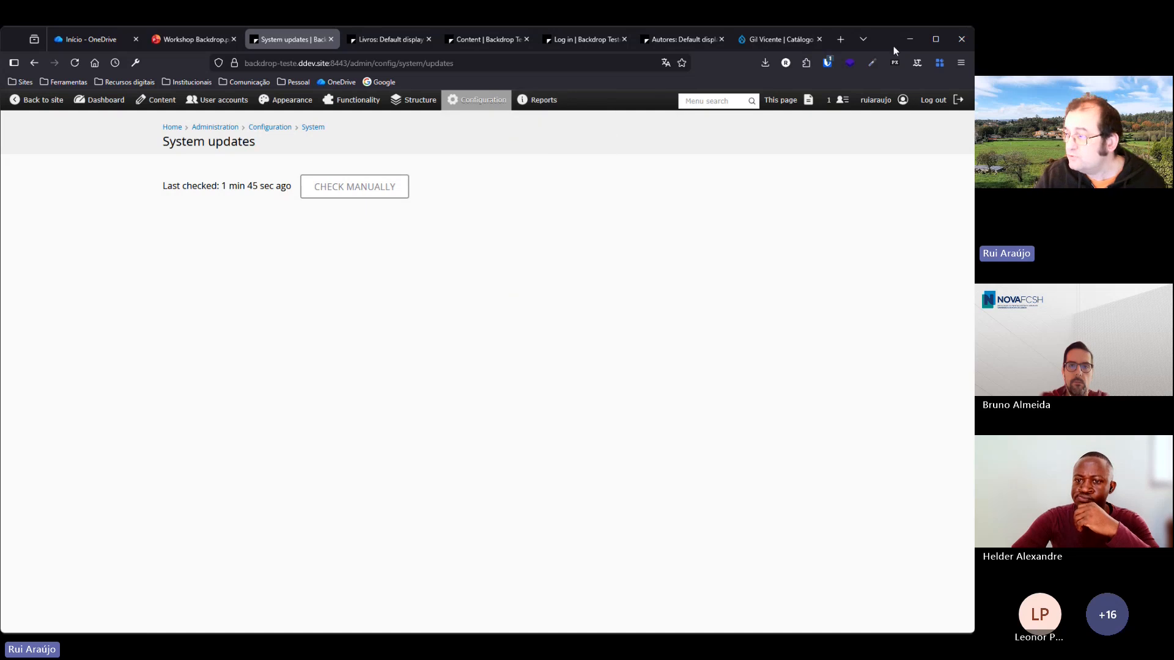
On the Catálogo site, open Relatórios > Atualizações disponíveis and check the Atualizar tab for updates.
left_click(761, 40)
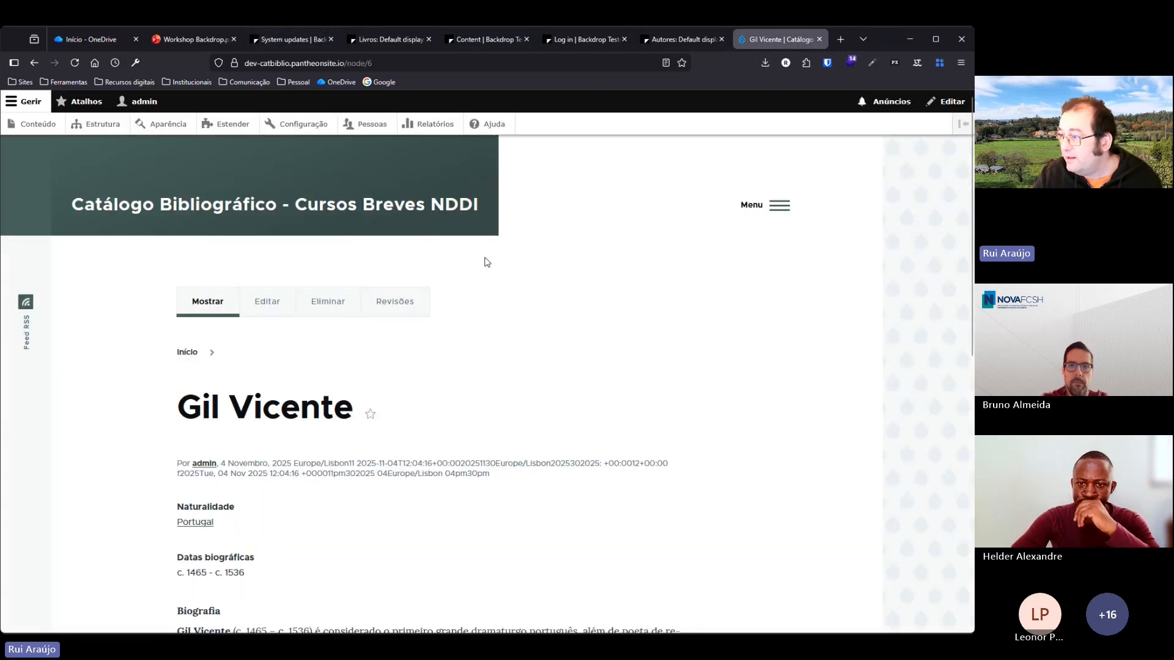
left_click(430, 130)
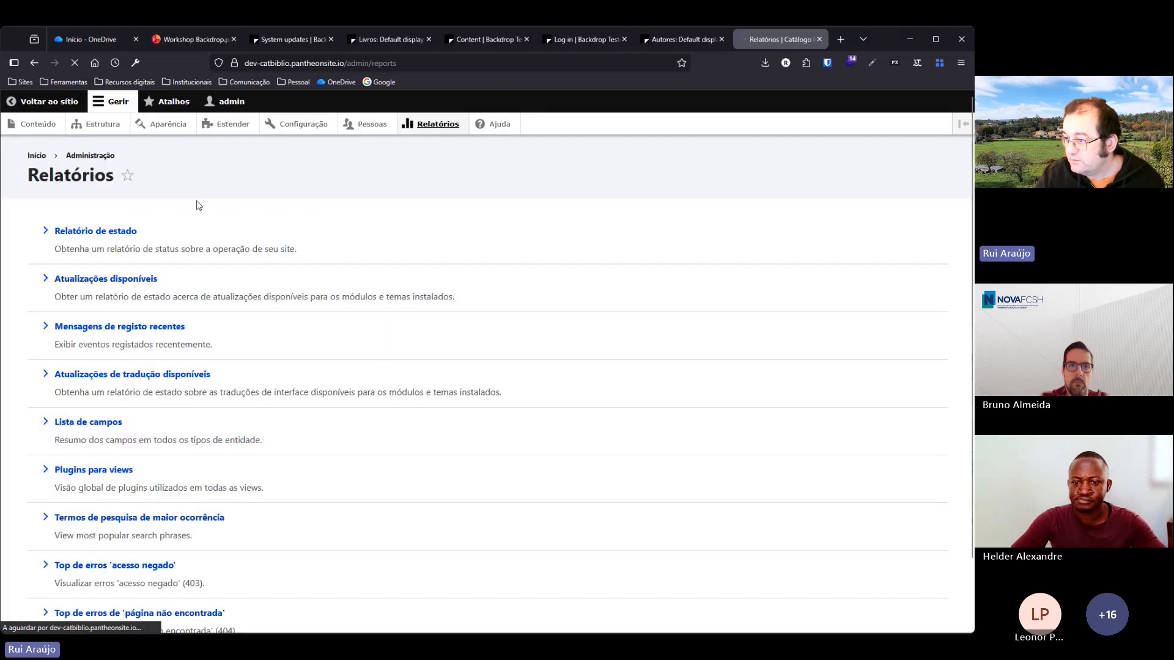
left_click(116, 280)
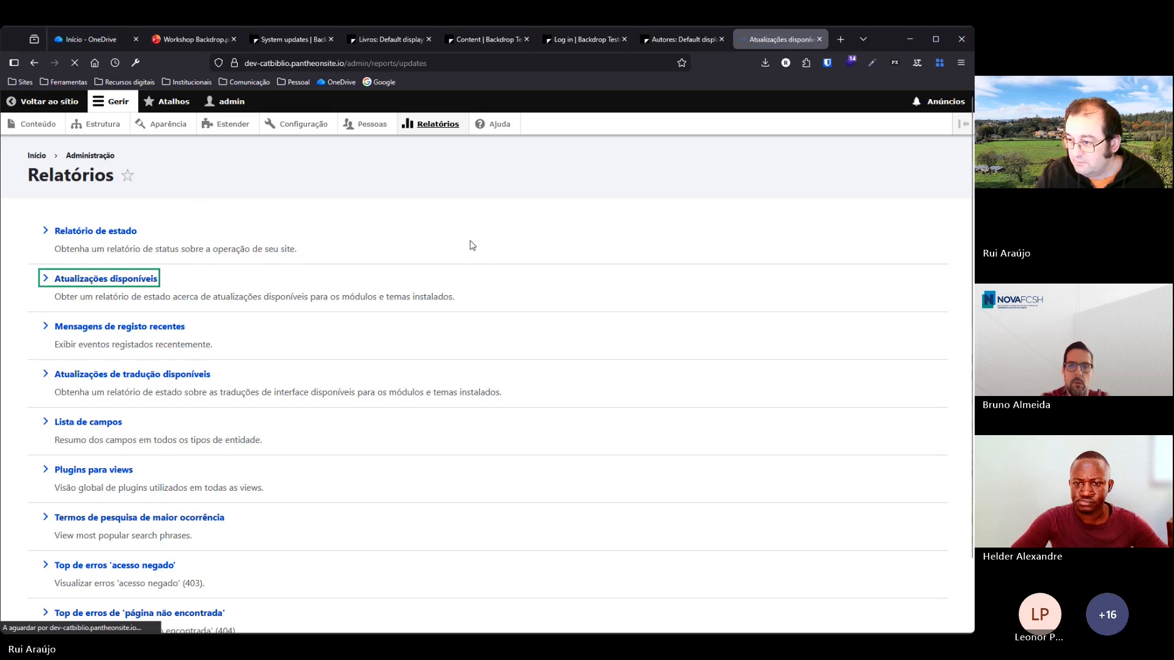
left_click(119, 206)
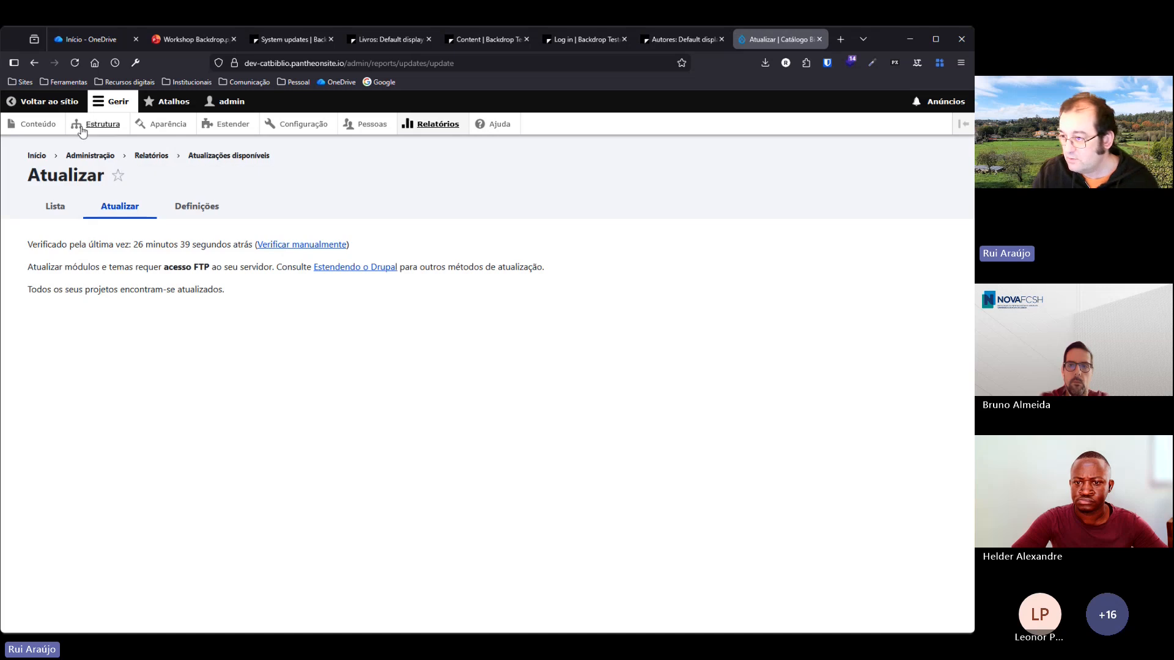
Return to the Gil Vicente author page with 'Voltar ao sítio'.
left_click(46, 102)
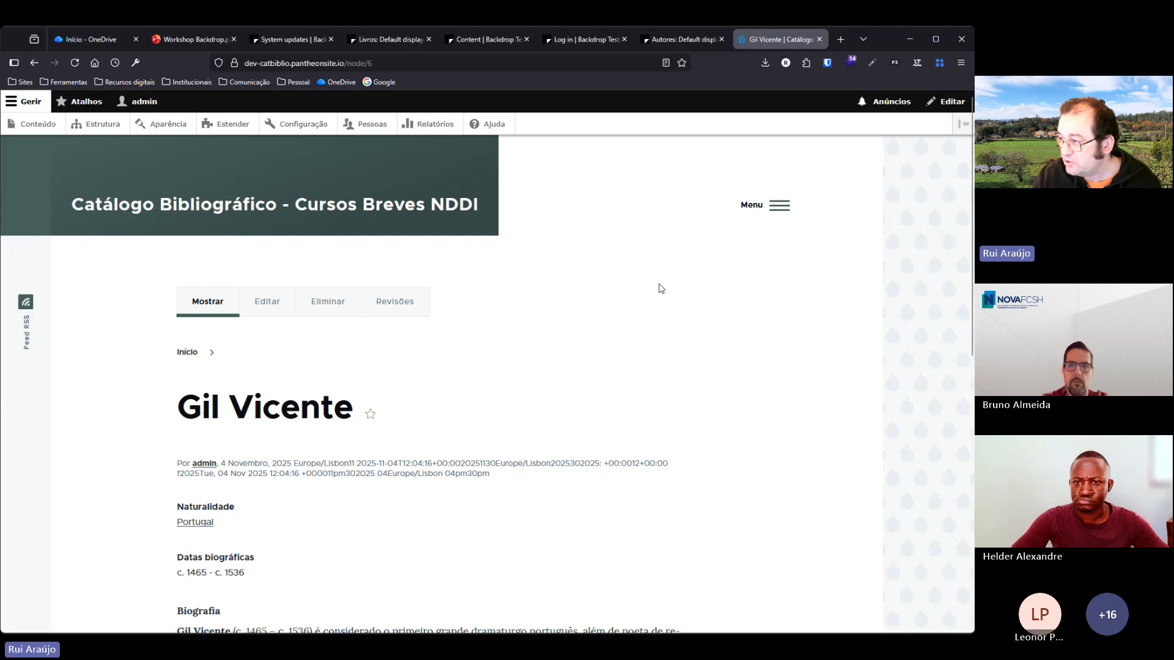
mouse_move(658, 294)
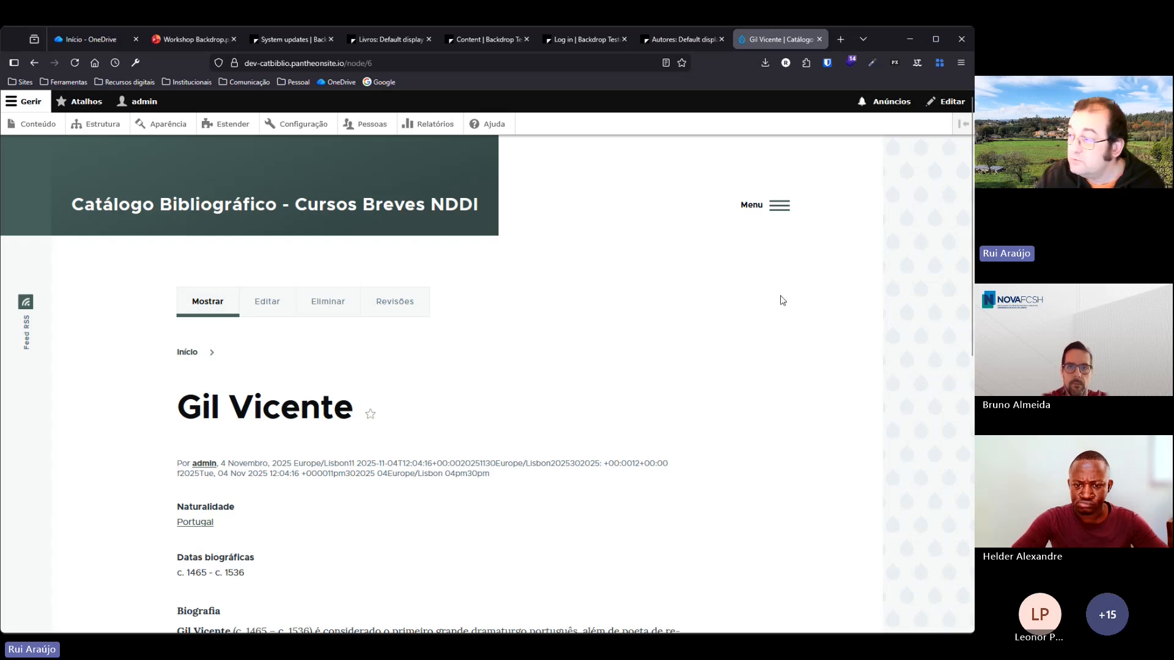
mouse_move(655, 359)
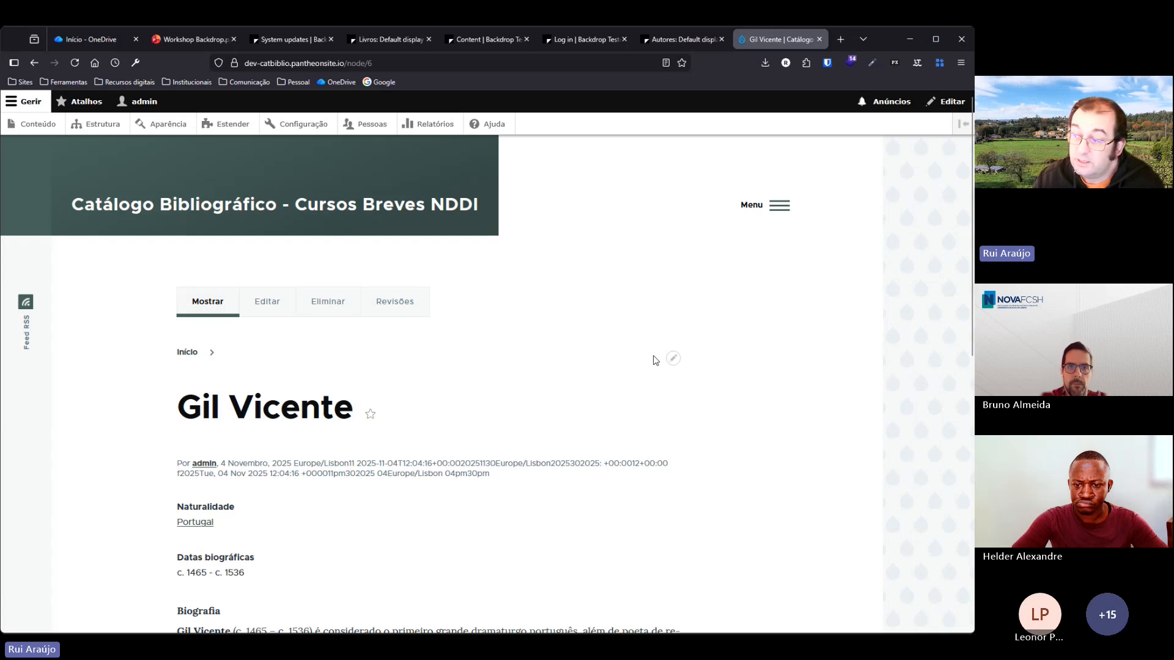